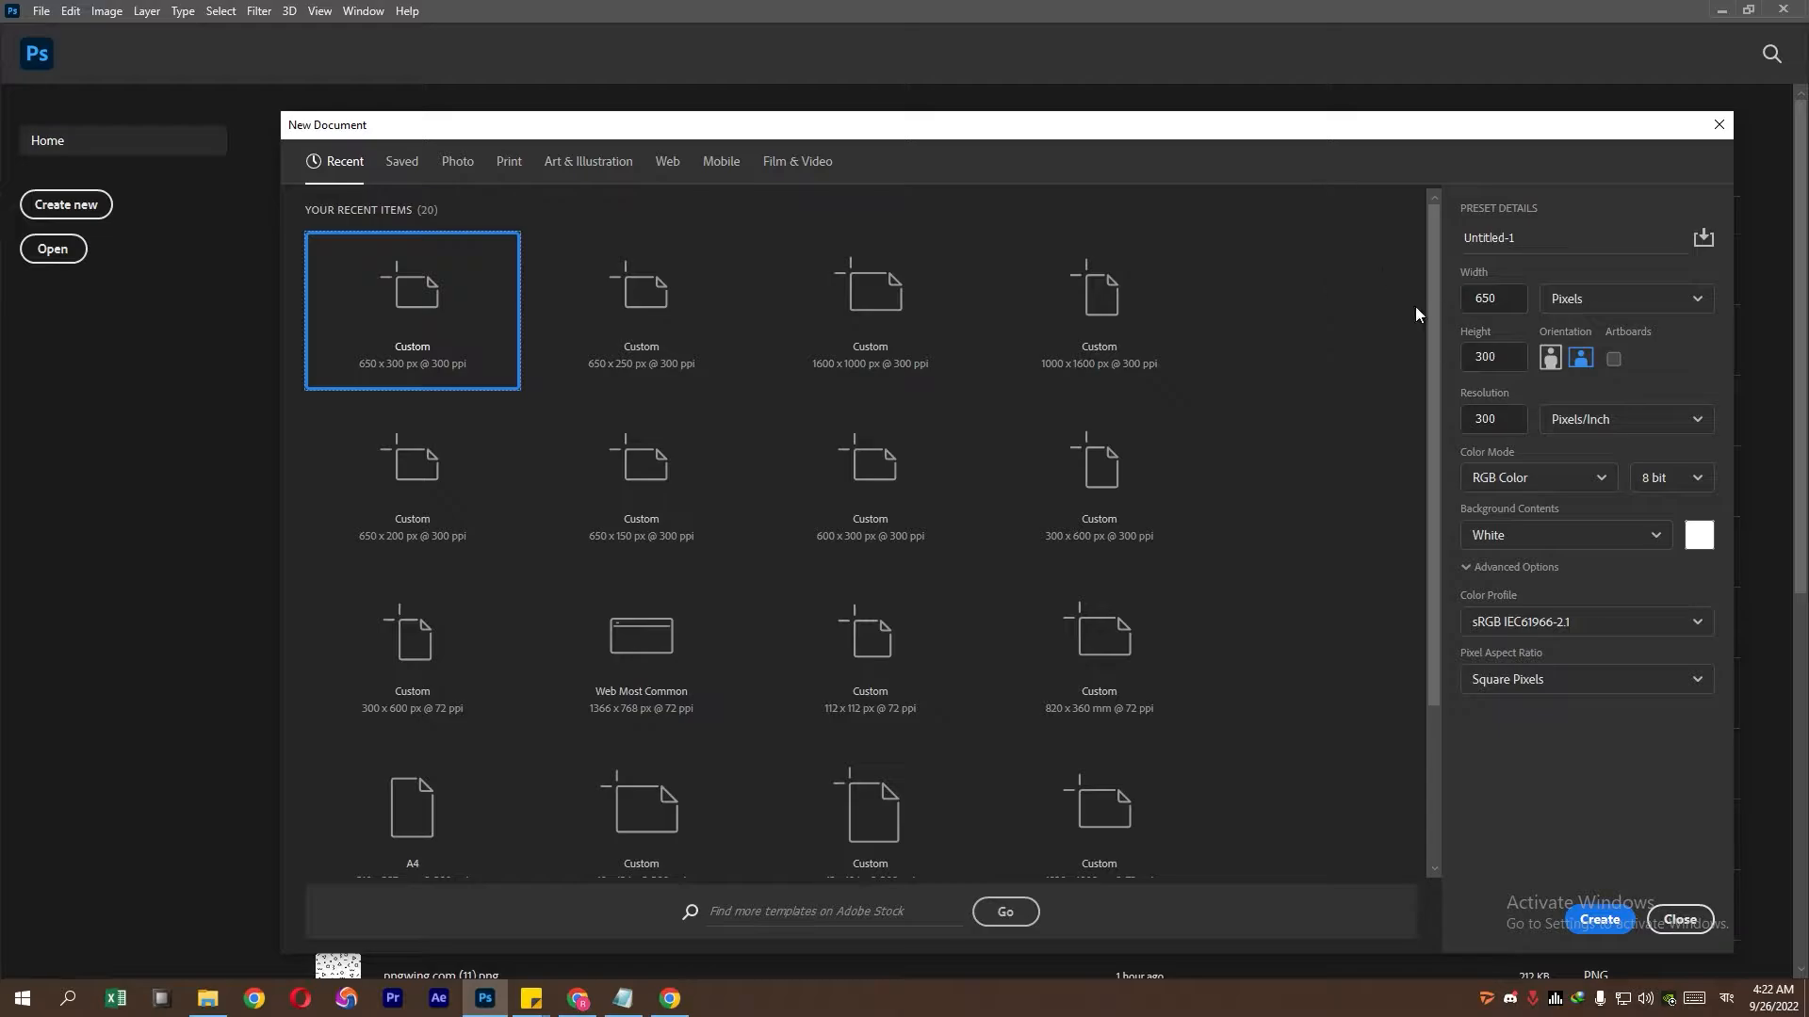
# - Create a new 650 × 300 px document at 300 ppi
pyautogui.click(1502, 303)
pyautogui.click(1477, 366)
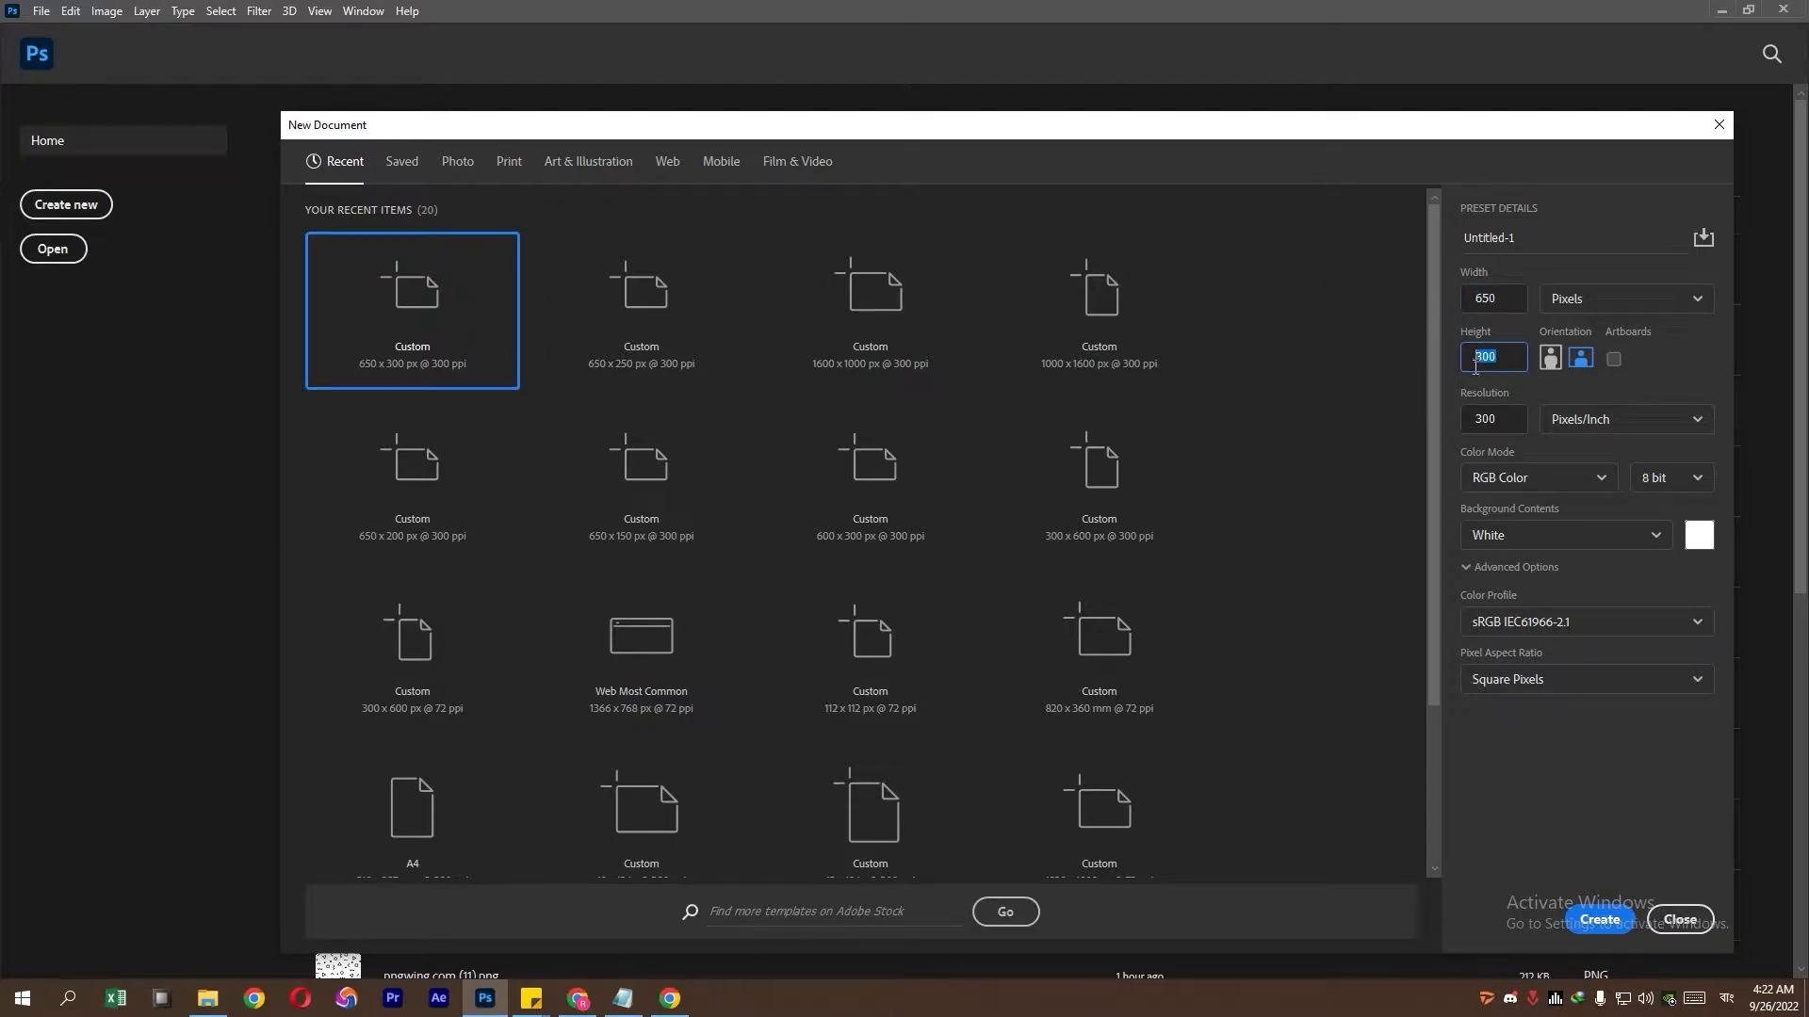
pyautogui.click(1599, 919)
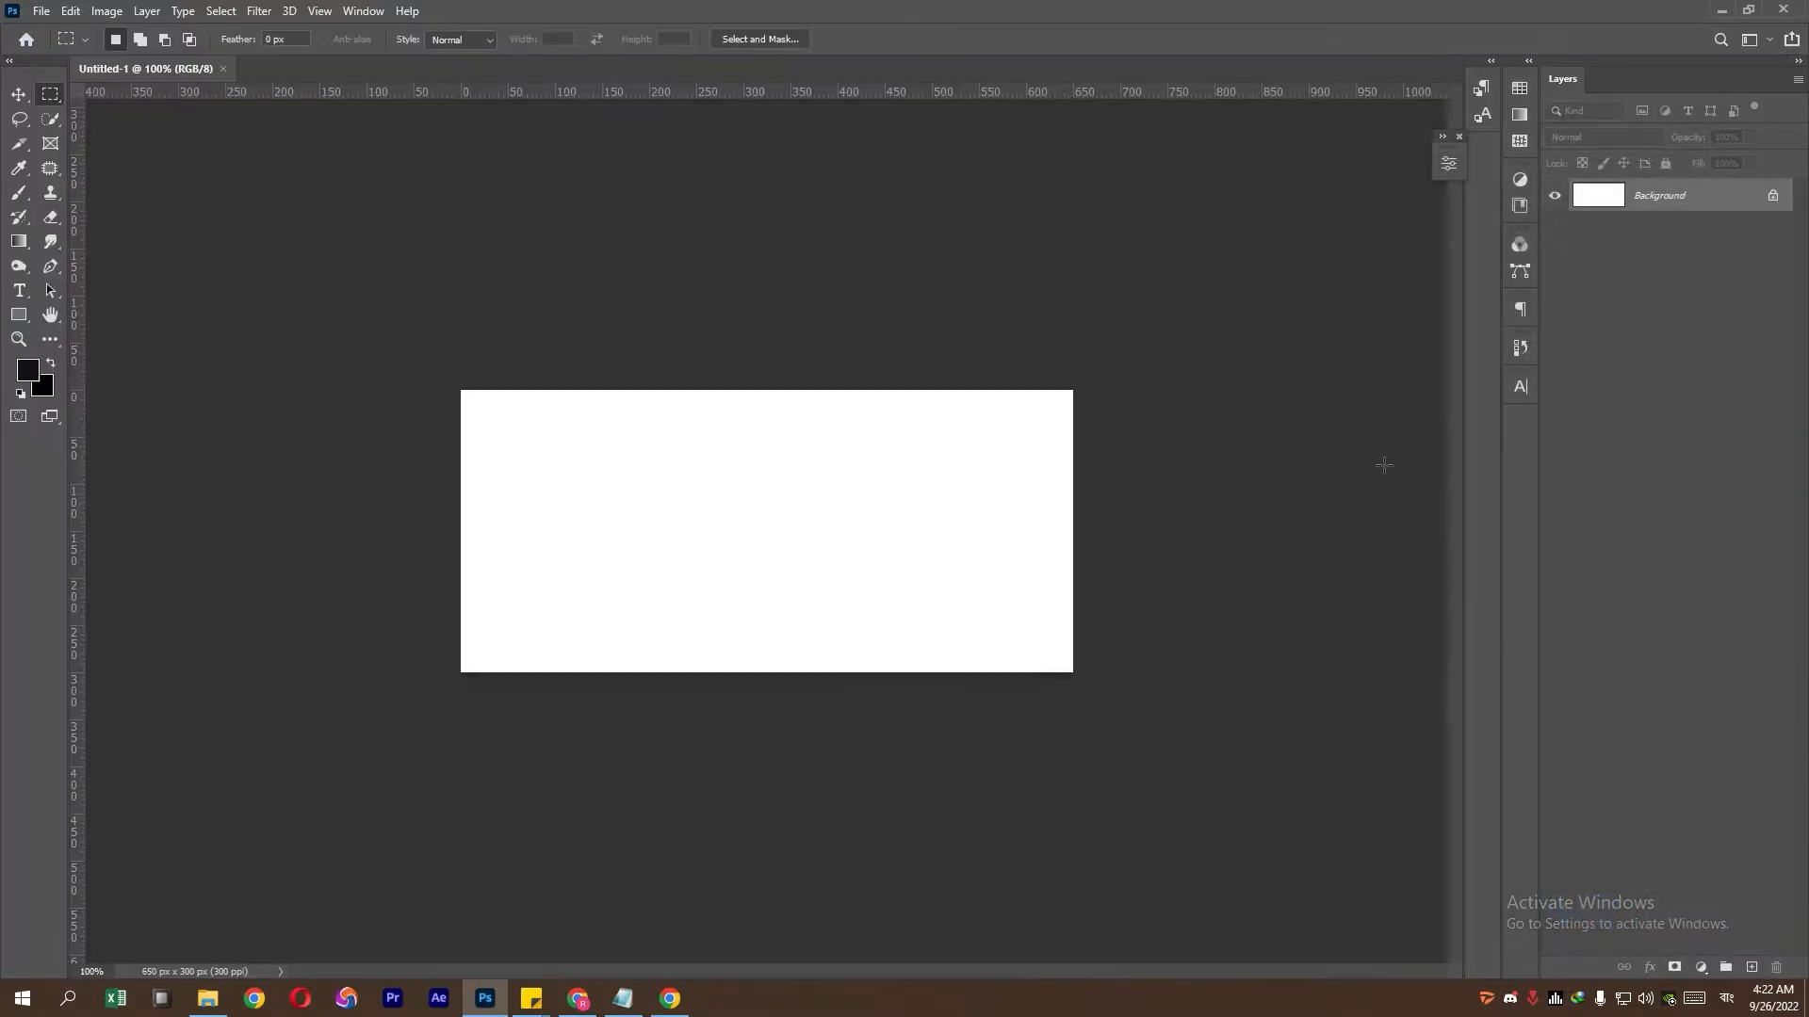
# - Add guides on the canvas top, bottom, left and right edges, then zoom in
pyautogui.moveTo(1040, 98); pyautogui.dragTo(1036, 389)
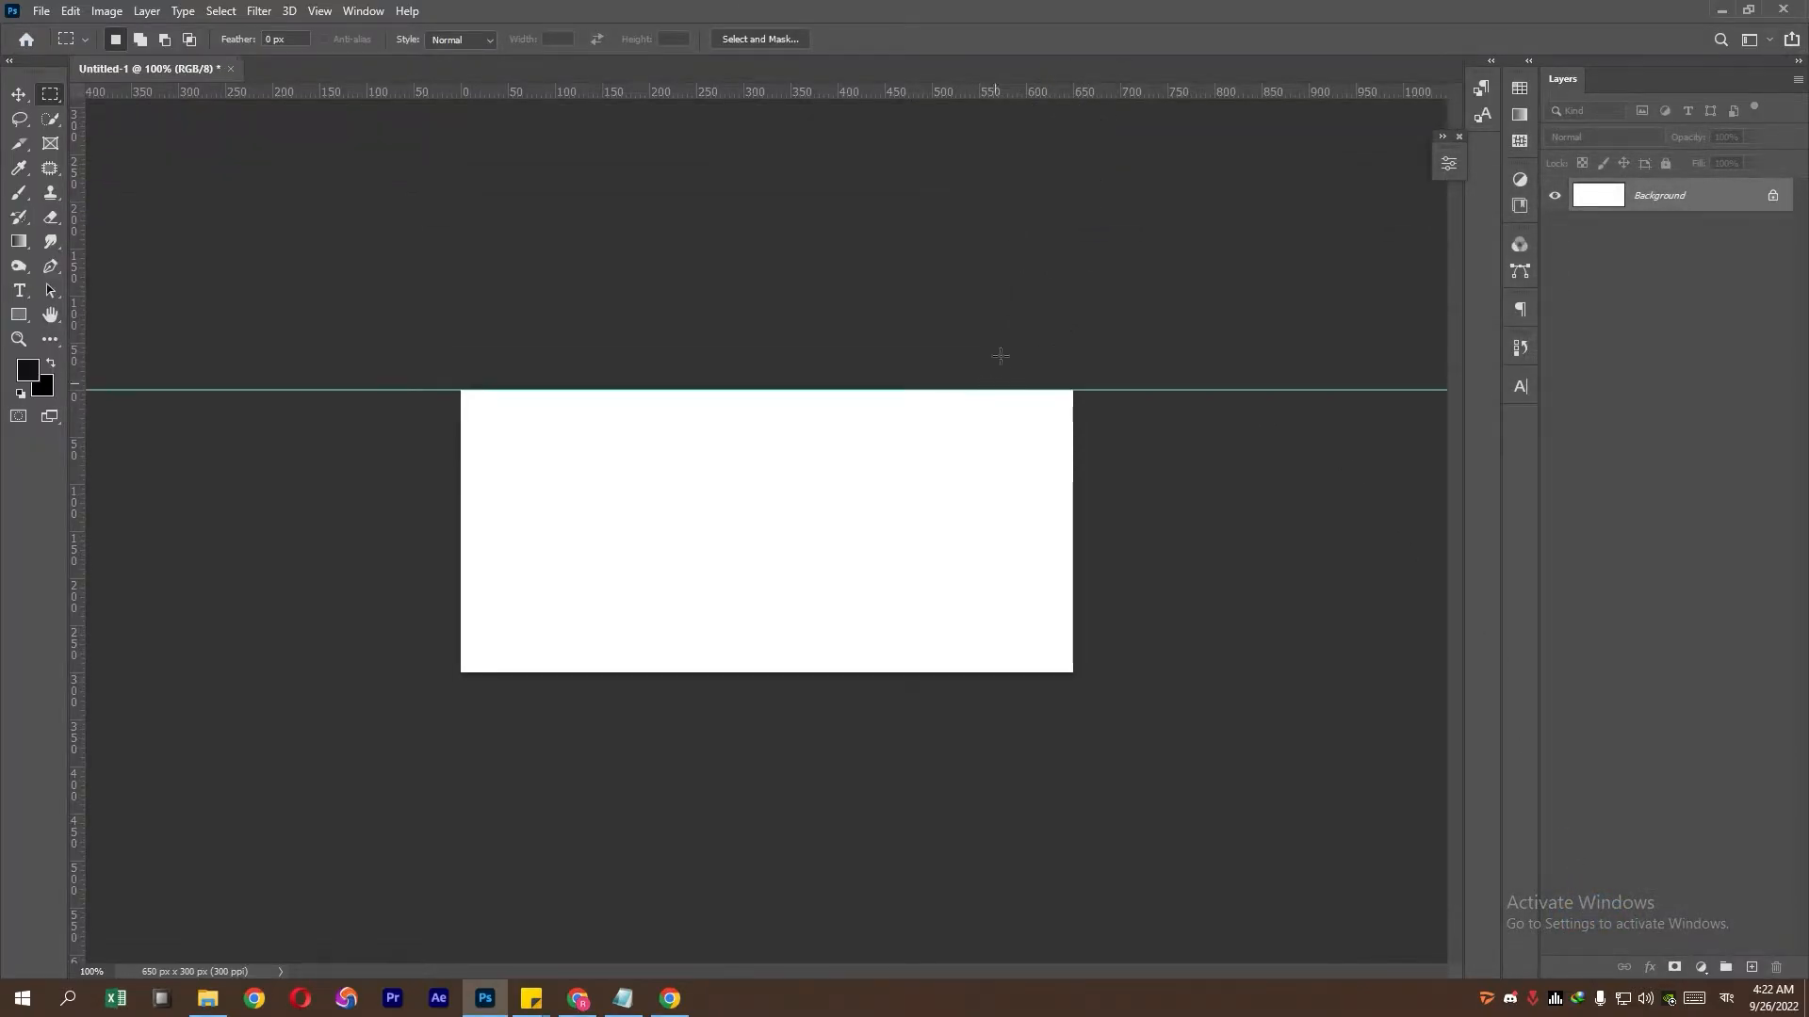
pyautogui.moveTo(1042, 100); pyautogui.dragTo(1030, 672)
pyautogui.moveTo(81, 487); pyautogui.dragTo(461, 490)
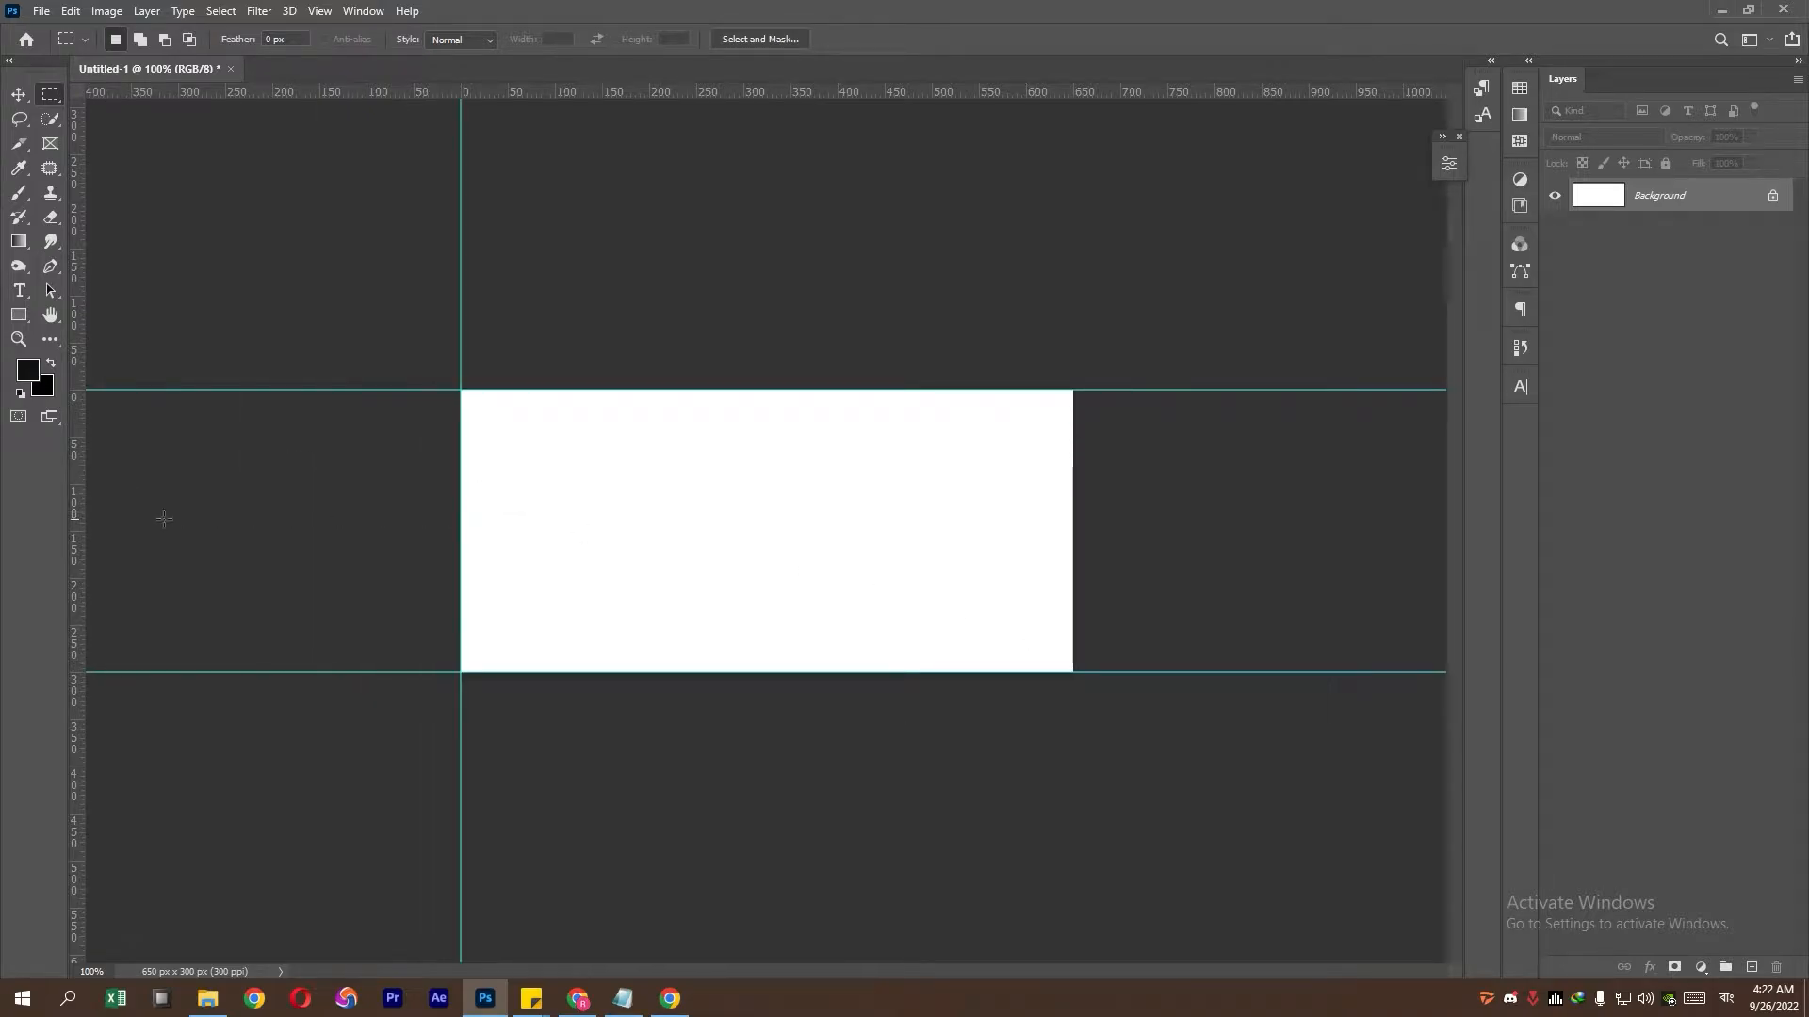
pyautogui.moveTo(83, 538); pyautogui.dragTo(1072, 540)
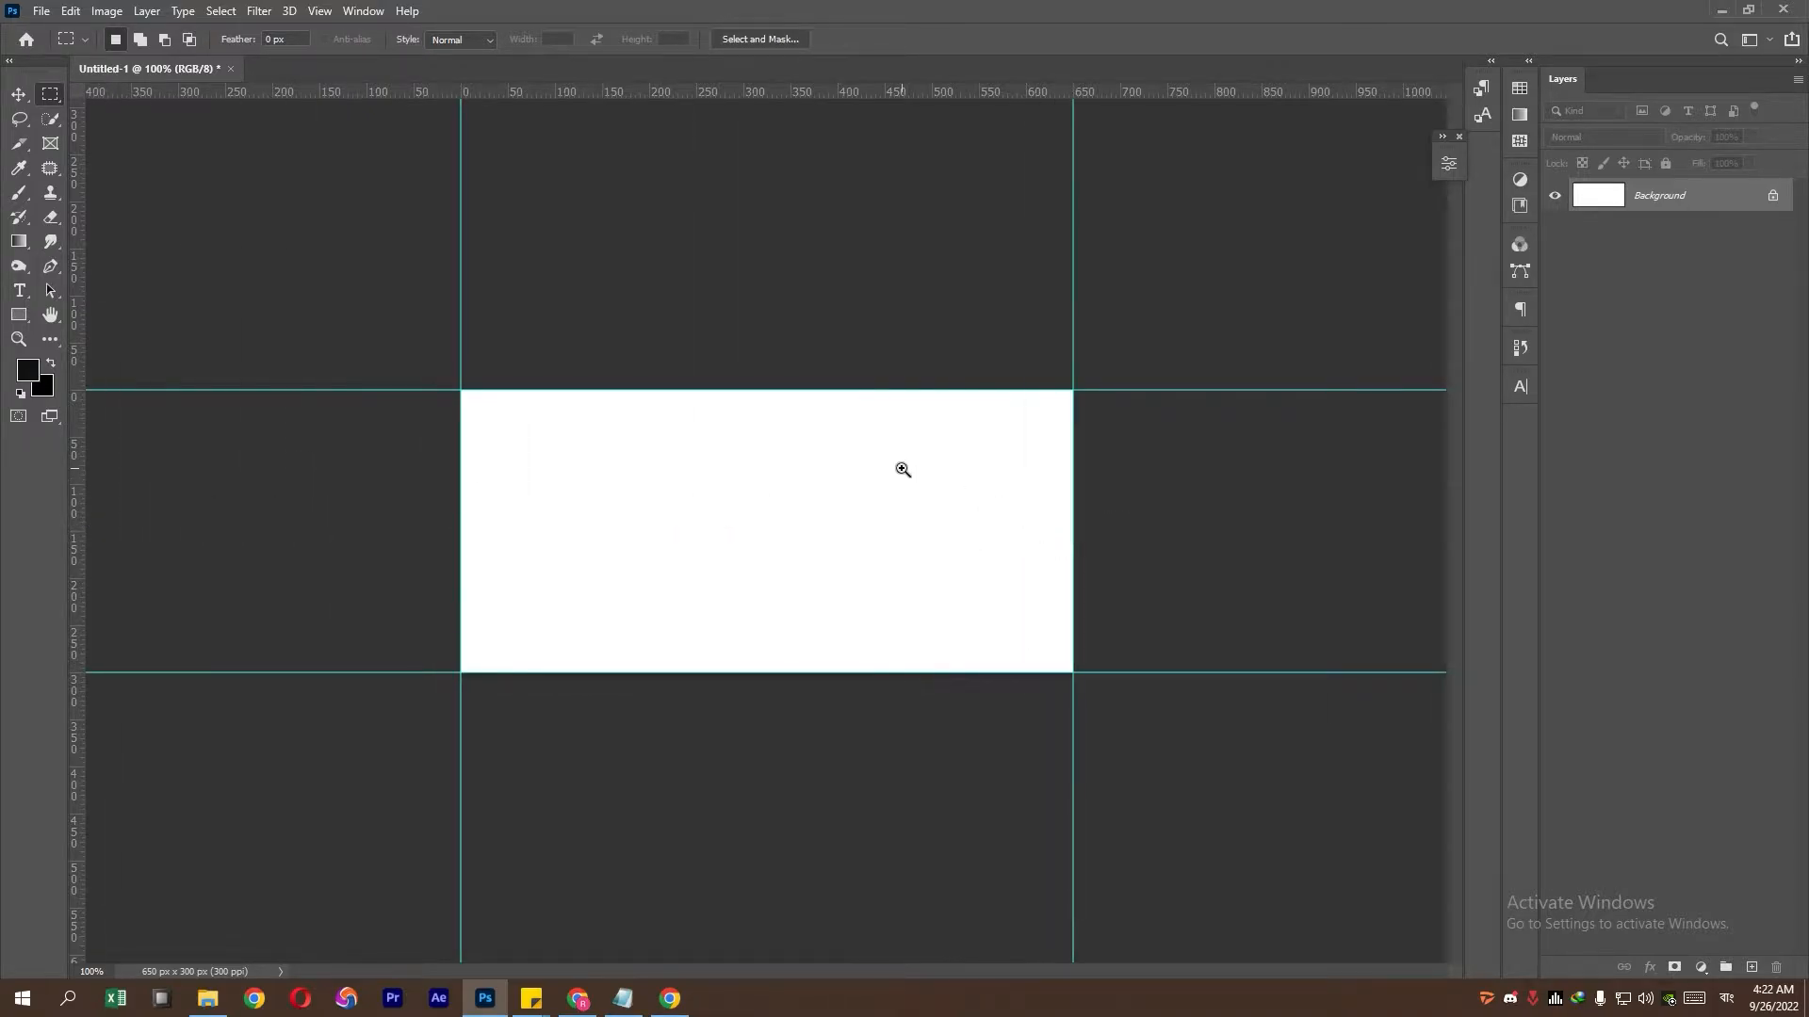
pyautogui.keyDown('ctrl'); pyautogui.click(902, 470); pyautogui.keyUp('ctrl')
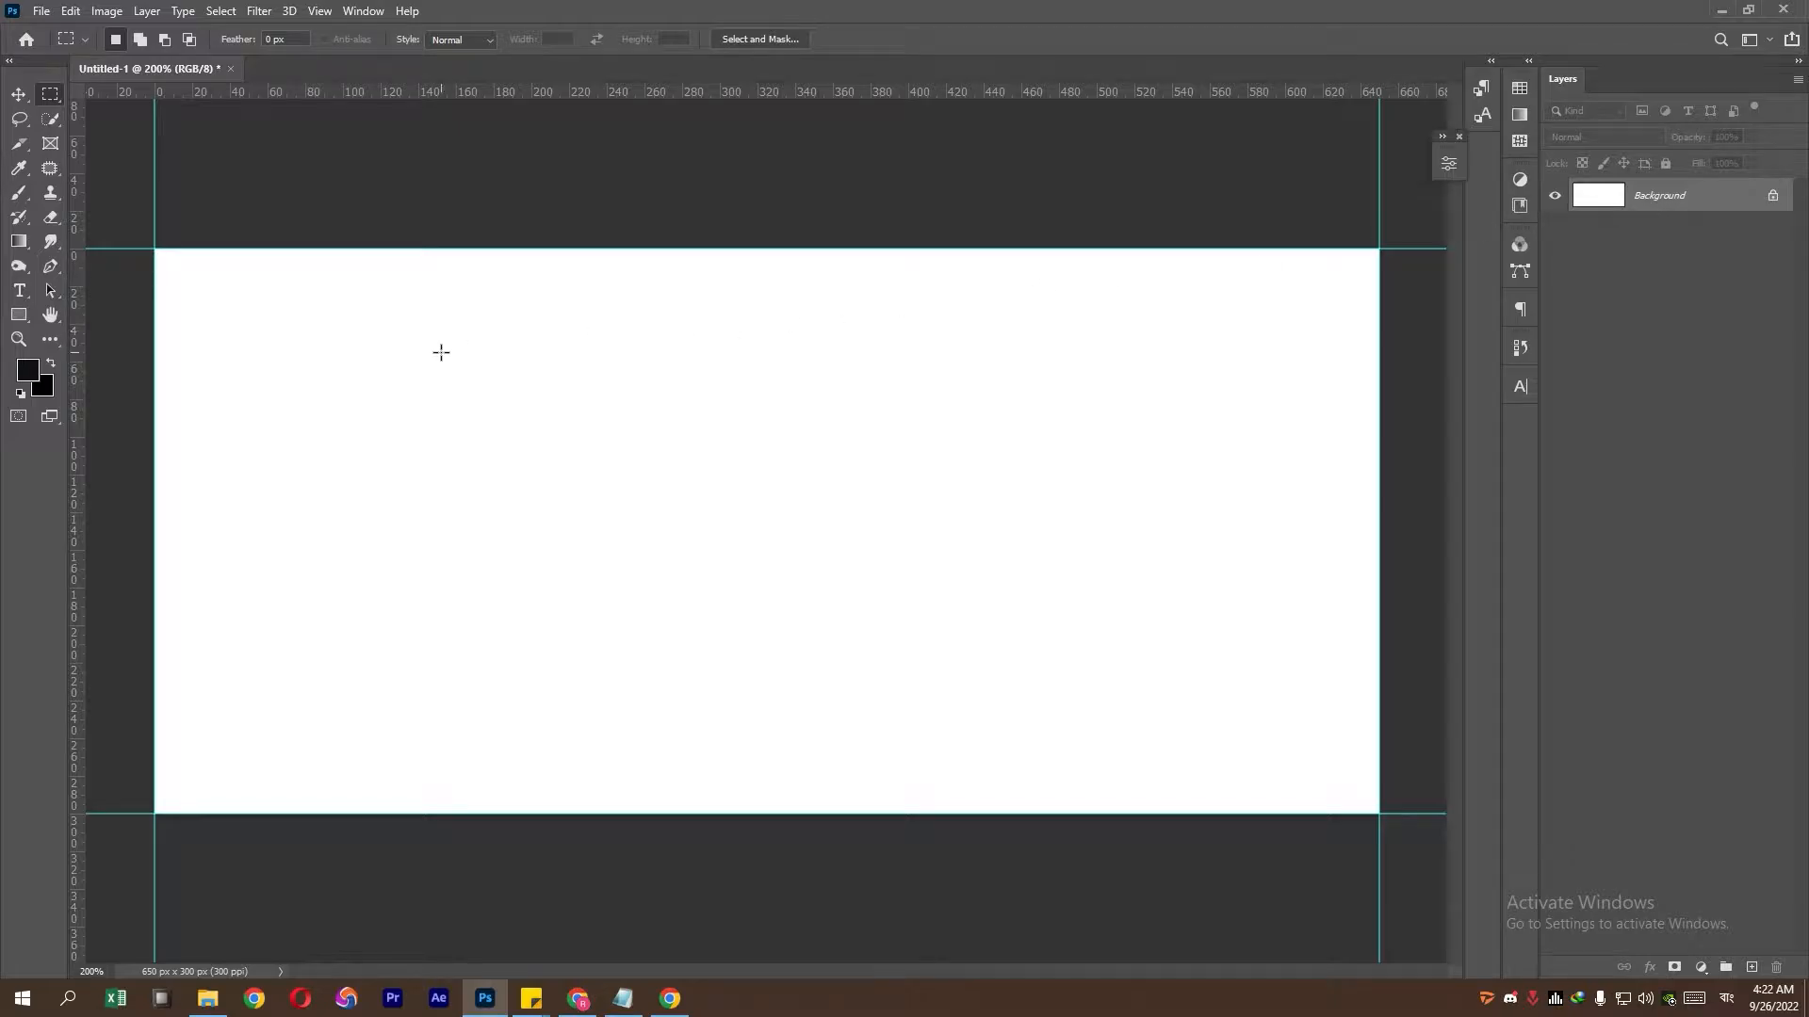
# - Drop doctor_PNG16007.png into the banner and scale it on the left to fill the canvas height
pyautogui.click(207, 998)
pyautogui.moveTo(215, 236); pyautogui.dragTo(546, 617)
pyautogui.moveTo(860, 557); pyautogui.dragTo(473, 556)
pyautogui.moveTo(380, 816); pyautogui.dragTo(380, 841)
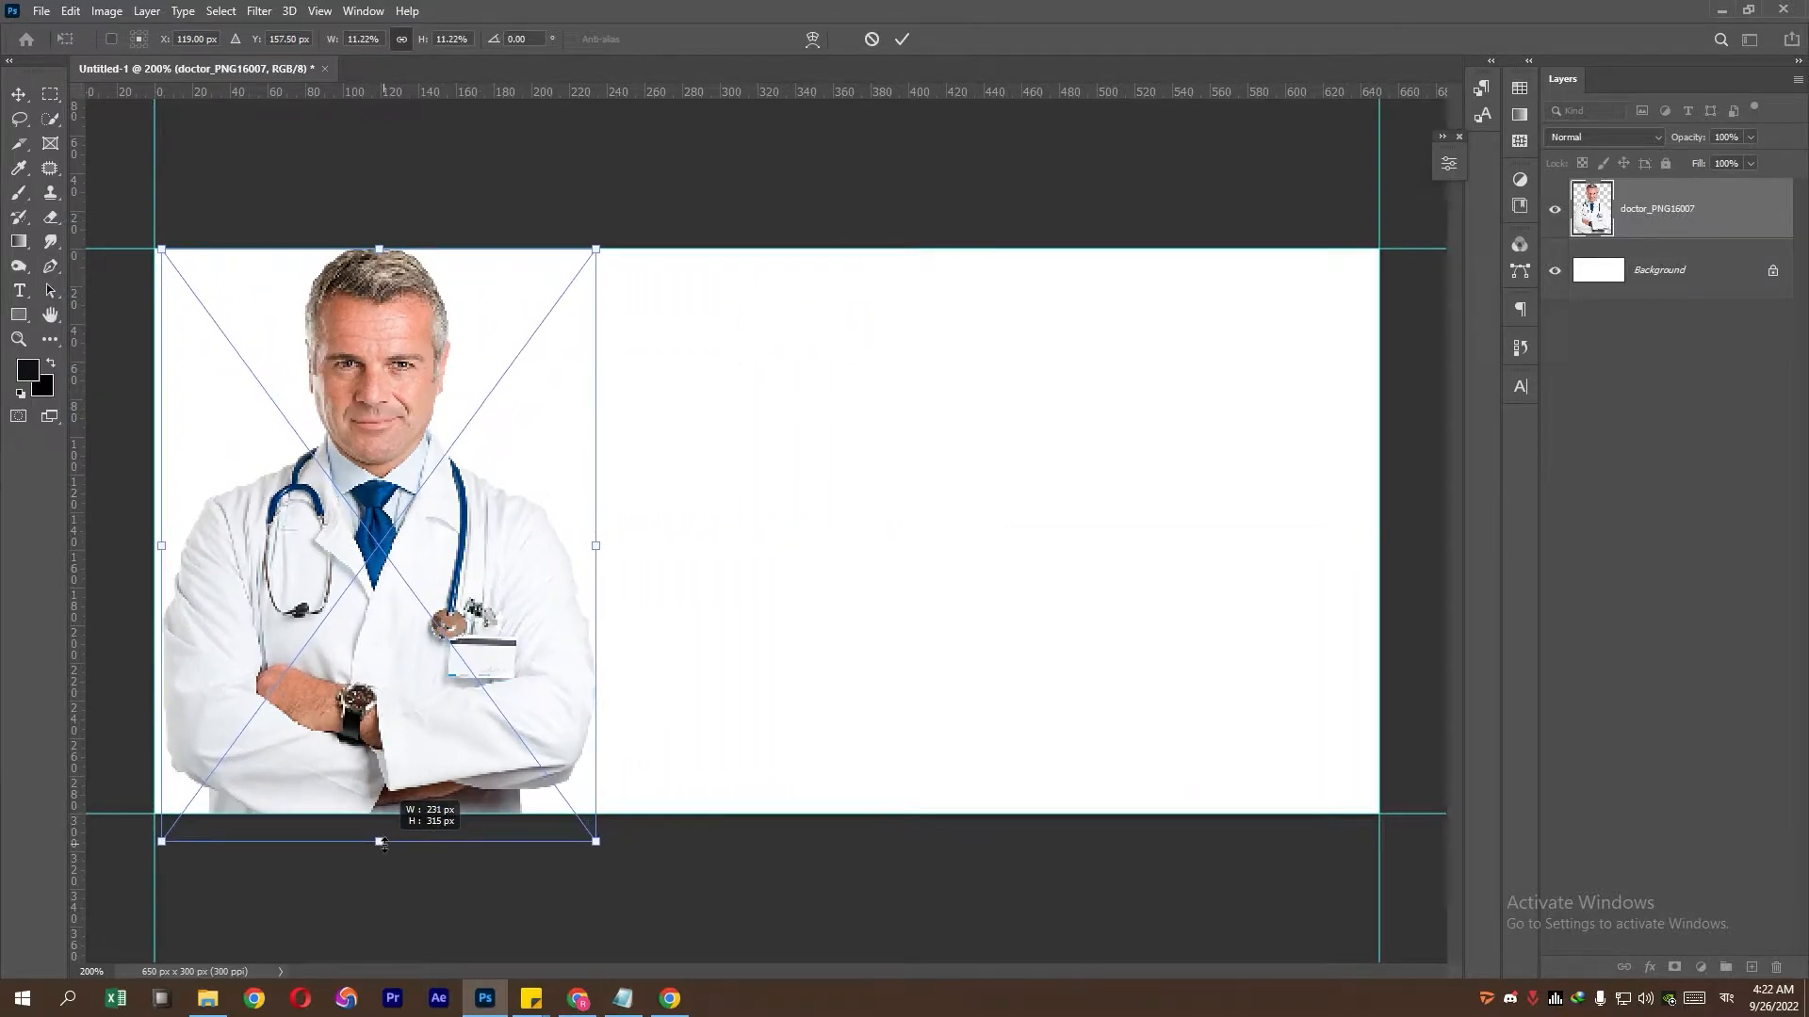
pyautogui.moveTo(406, 772); pyautogui.dragTo(406, 765)
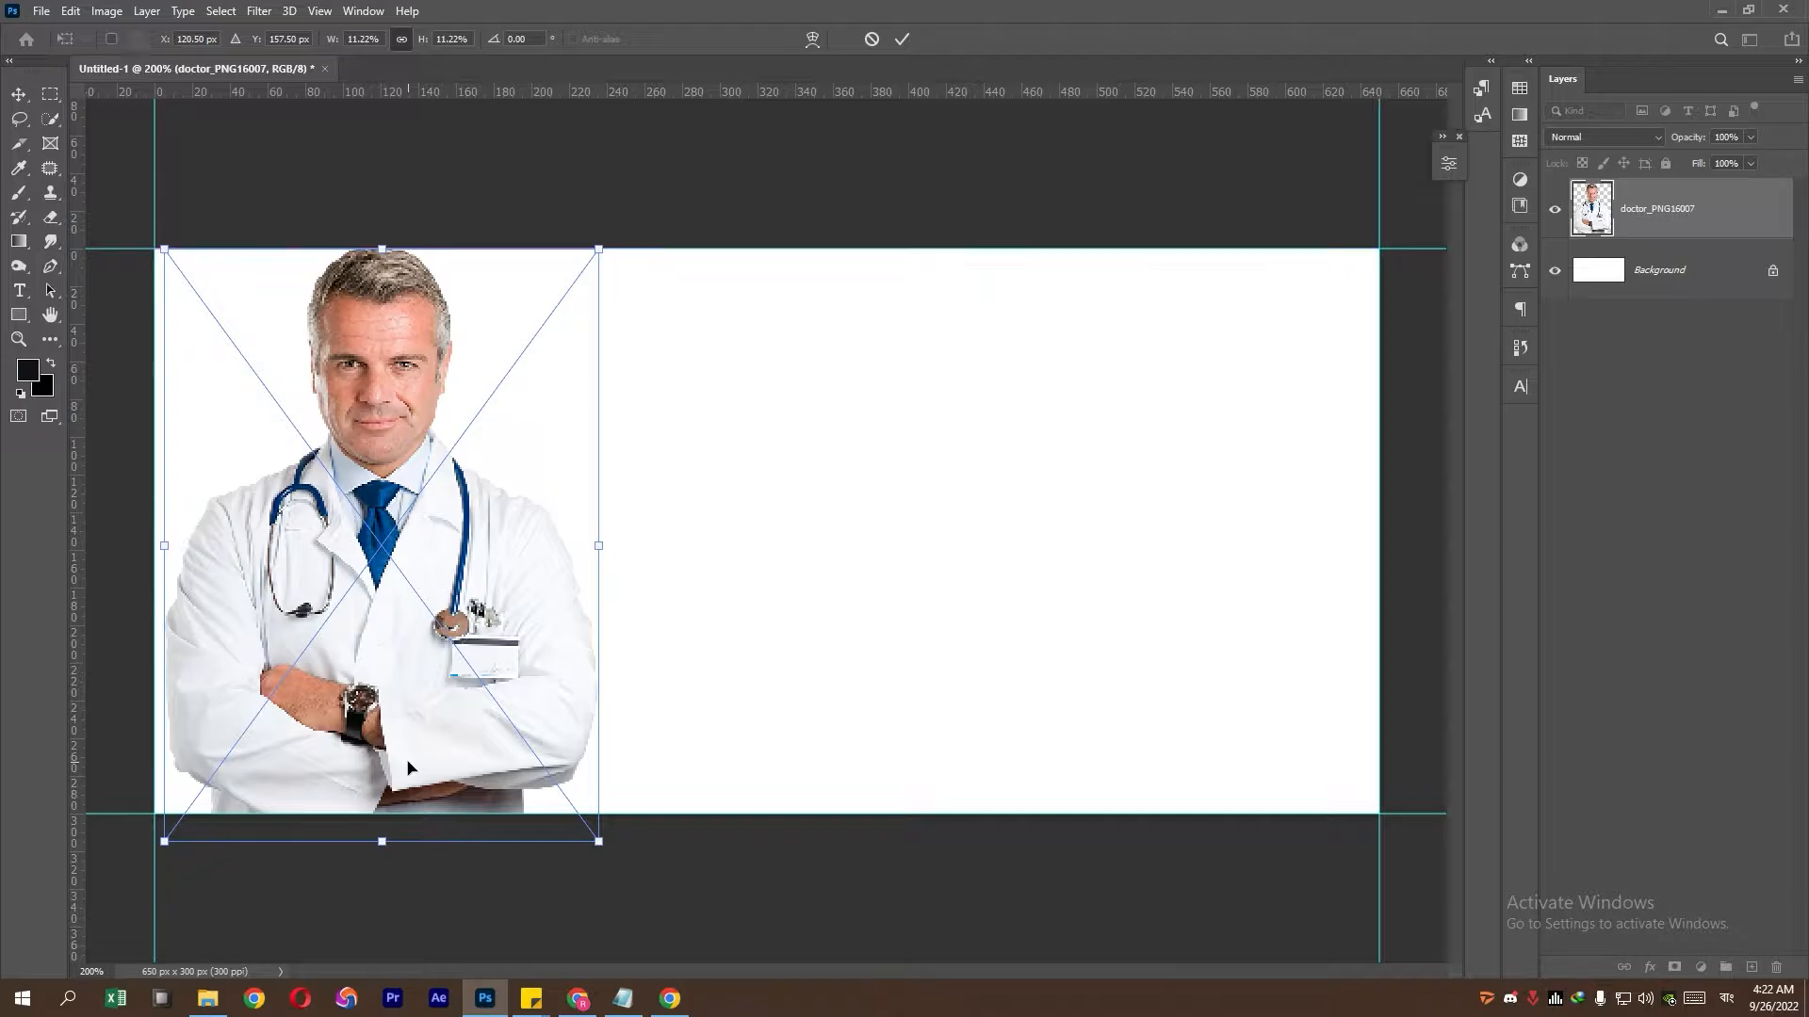
pyautogui.press('Return')
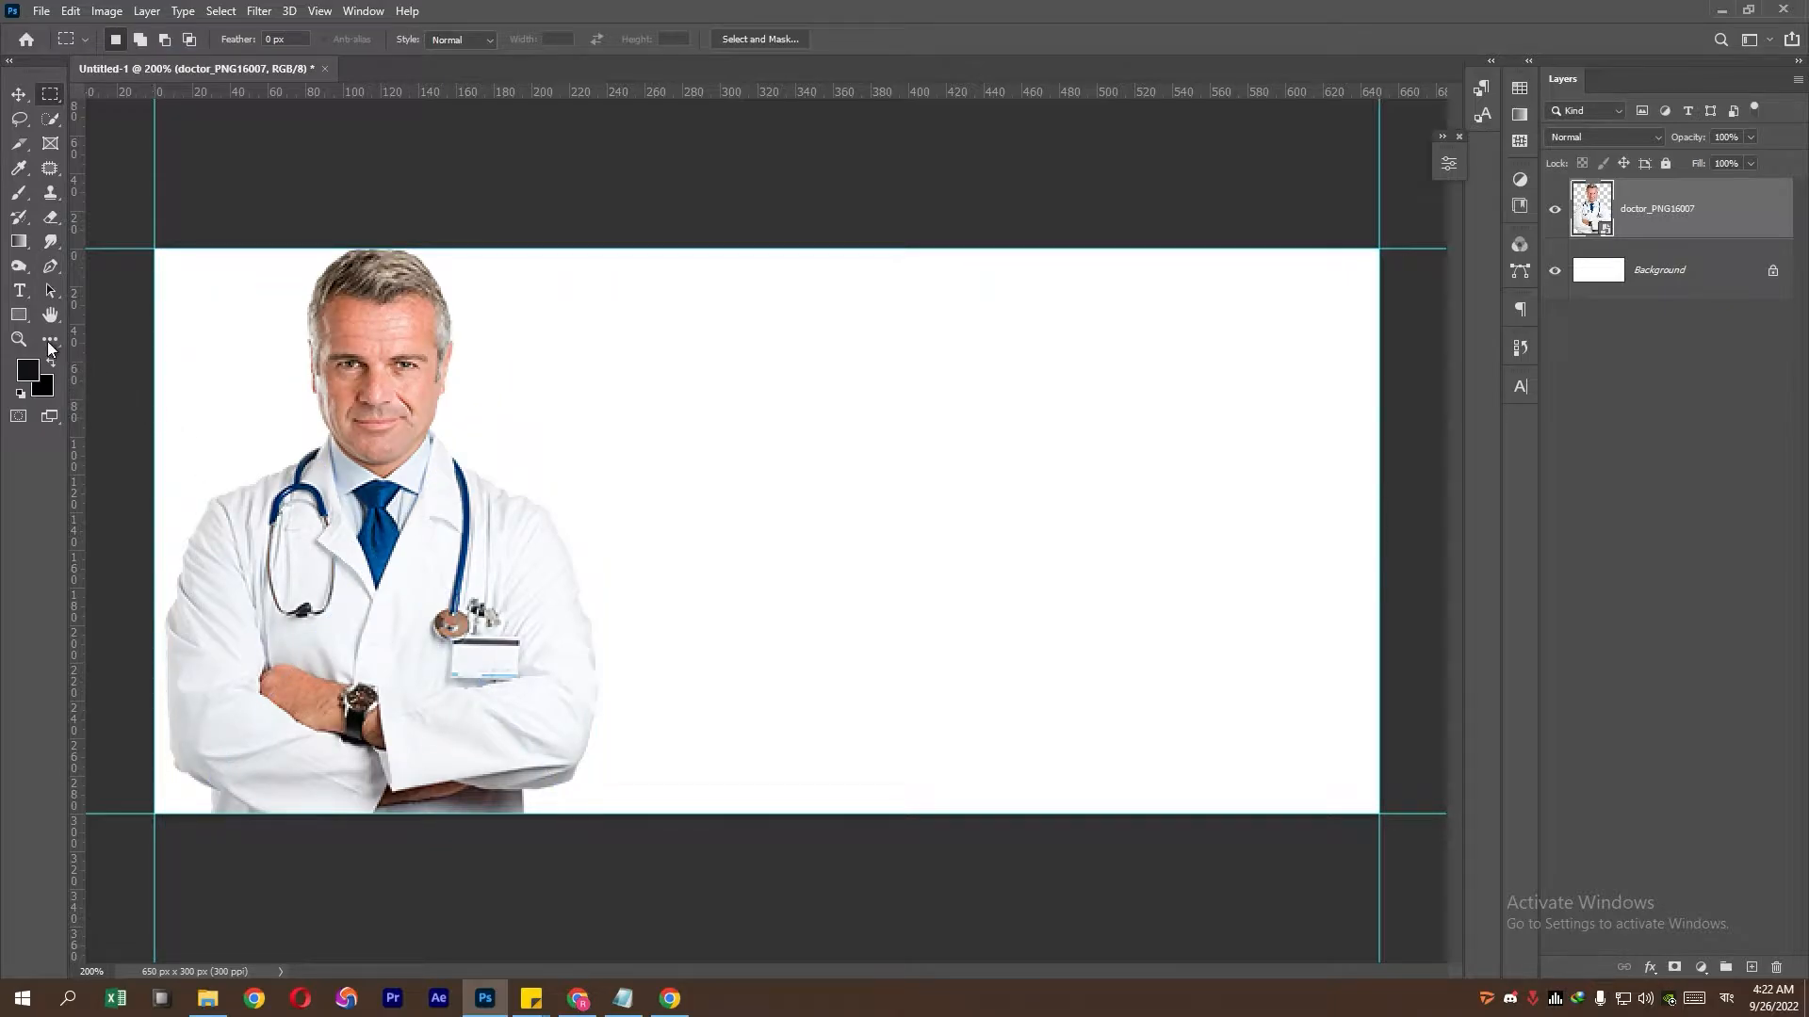
pyautogui.click(19, 318)
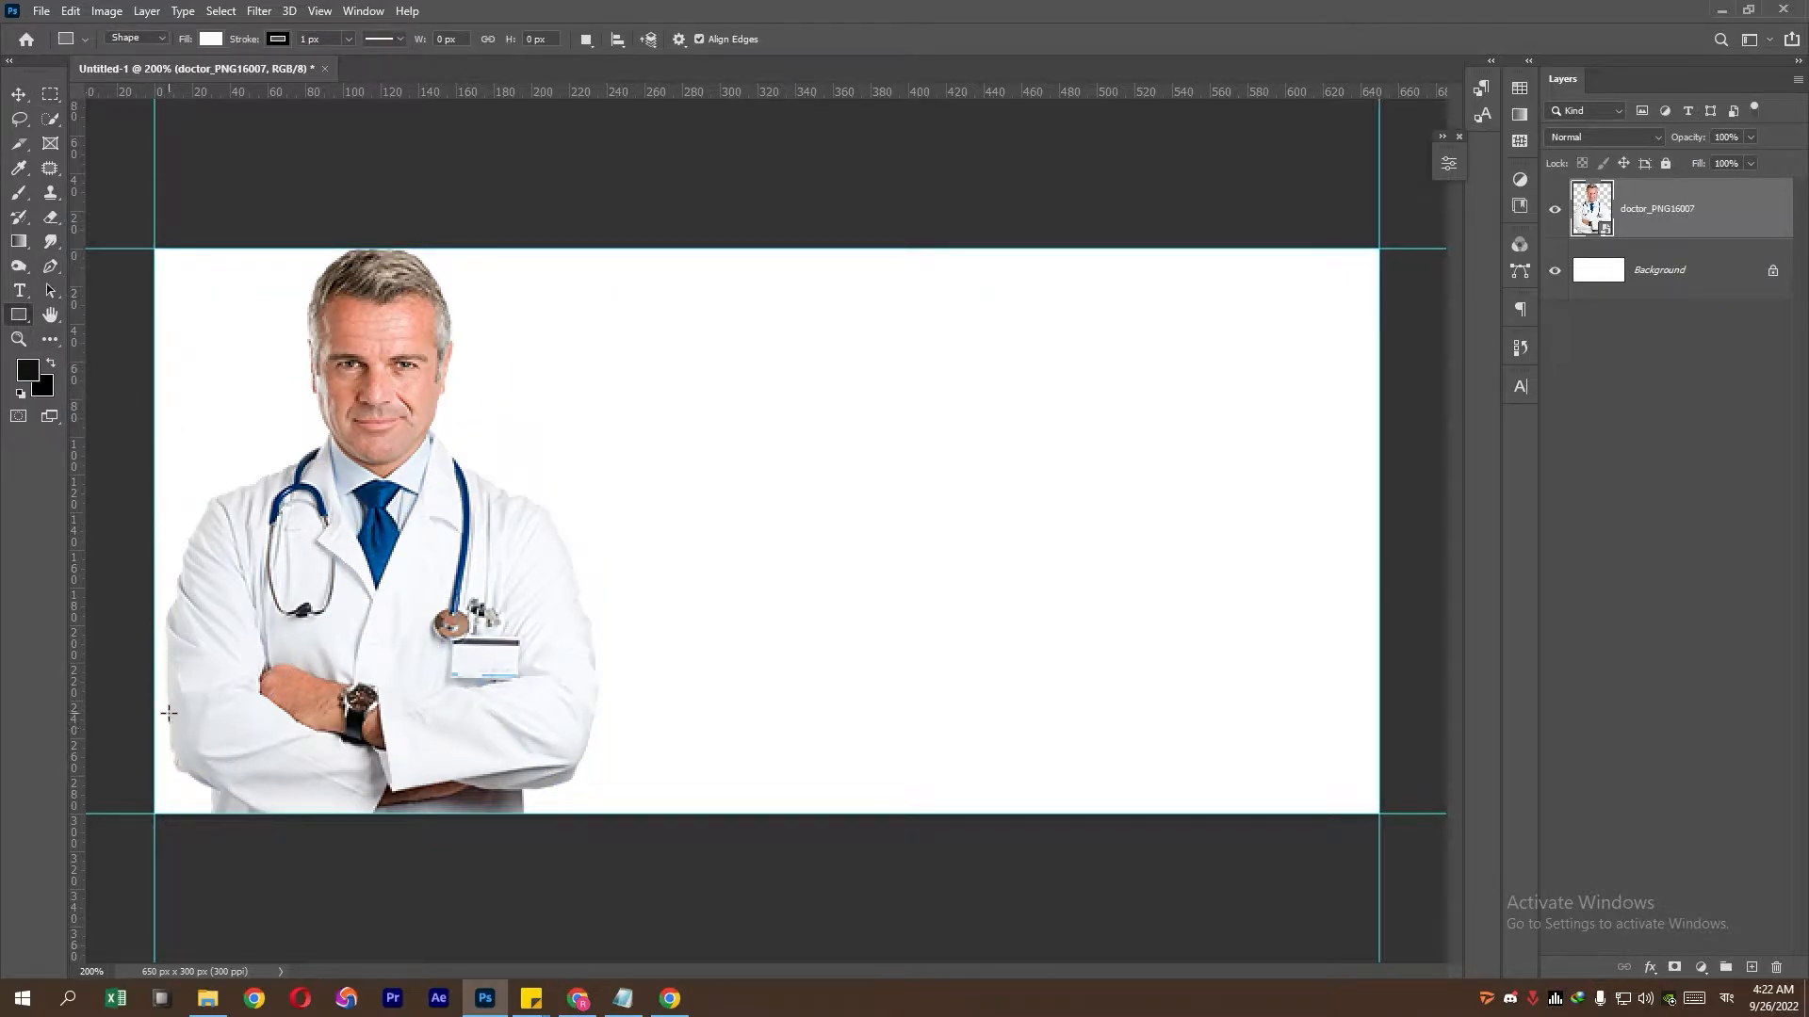
# - Draw a rectangle with no outline across the bottom of the doctor photo
pyautogui.moveTo(168, 713); pyautogui.dragTo(617, 806)
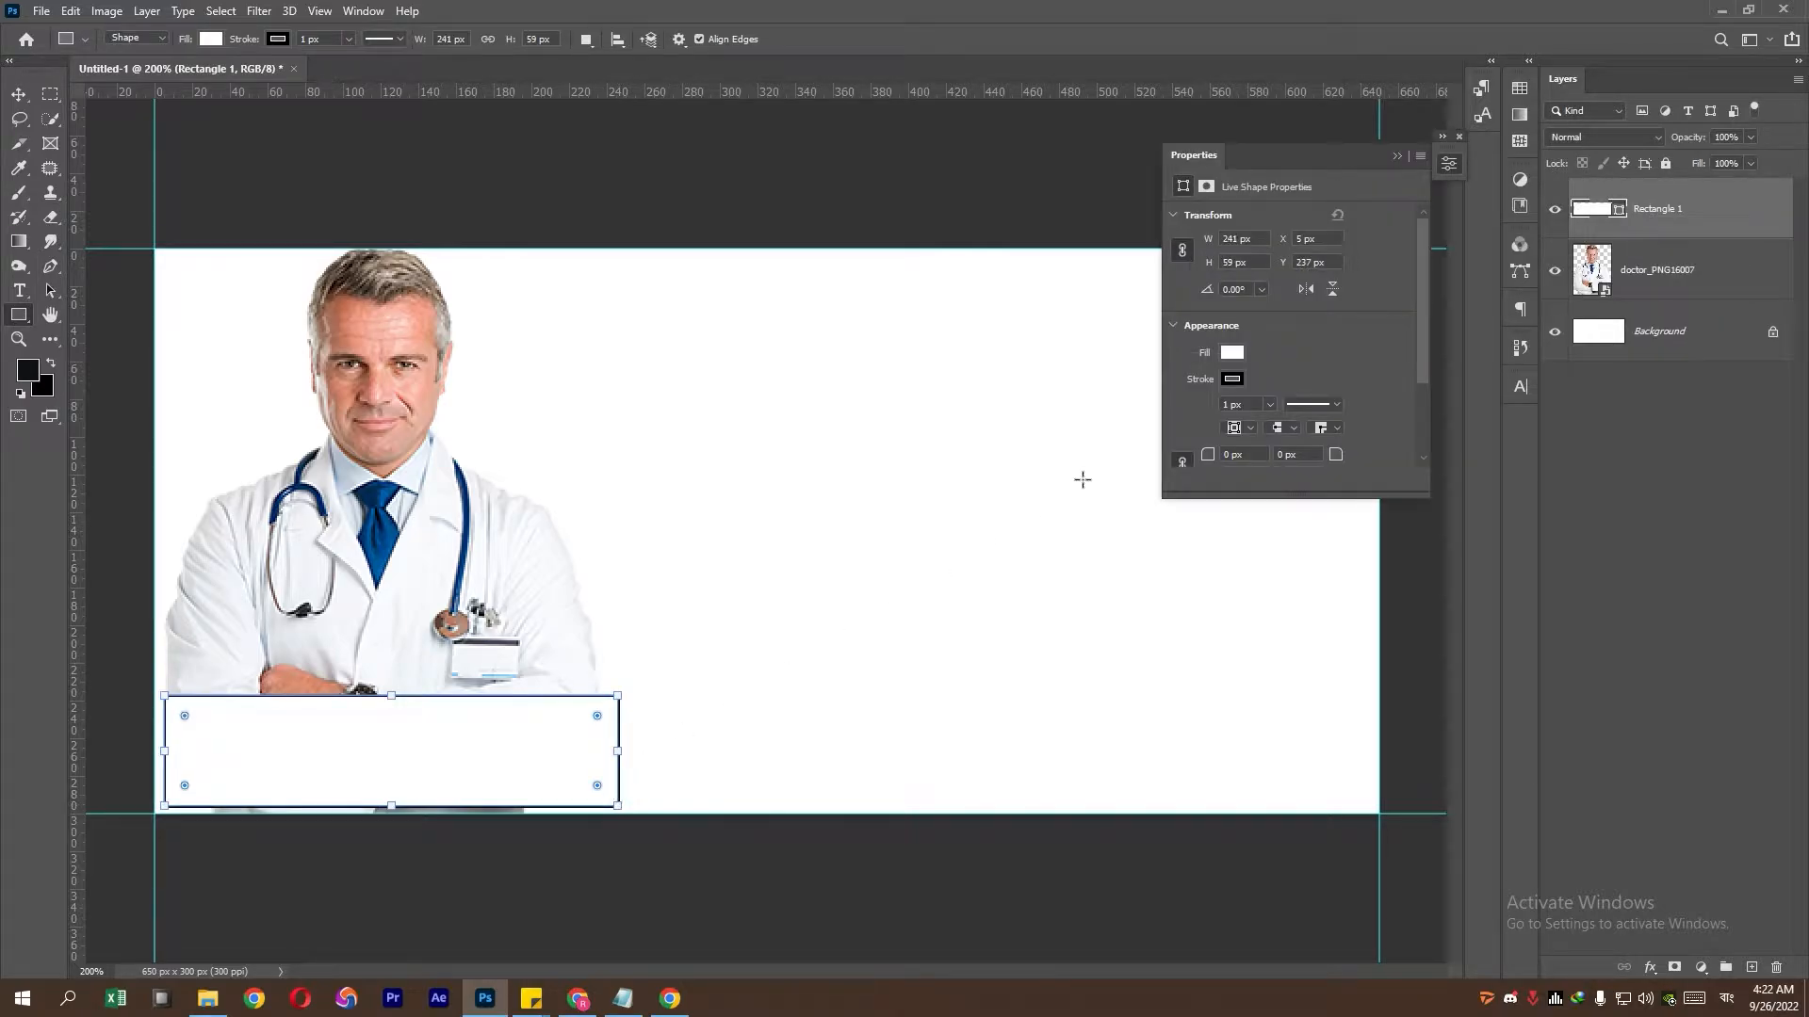
pyautogui.click(1240, 384)
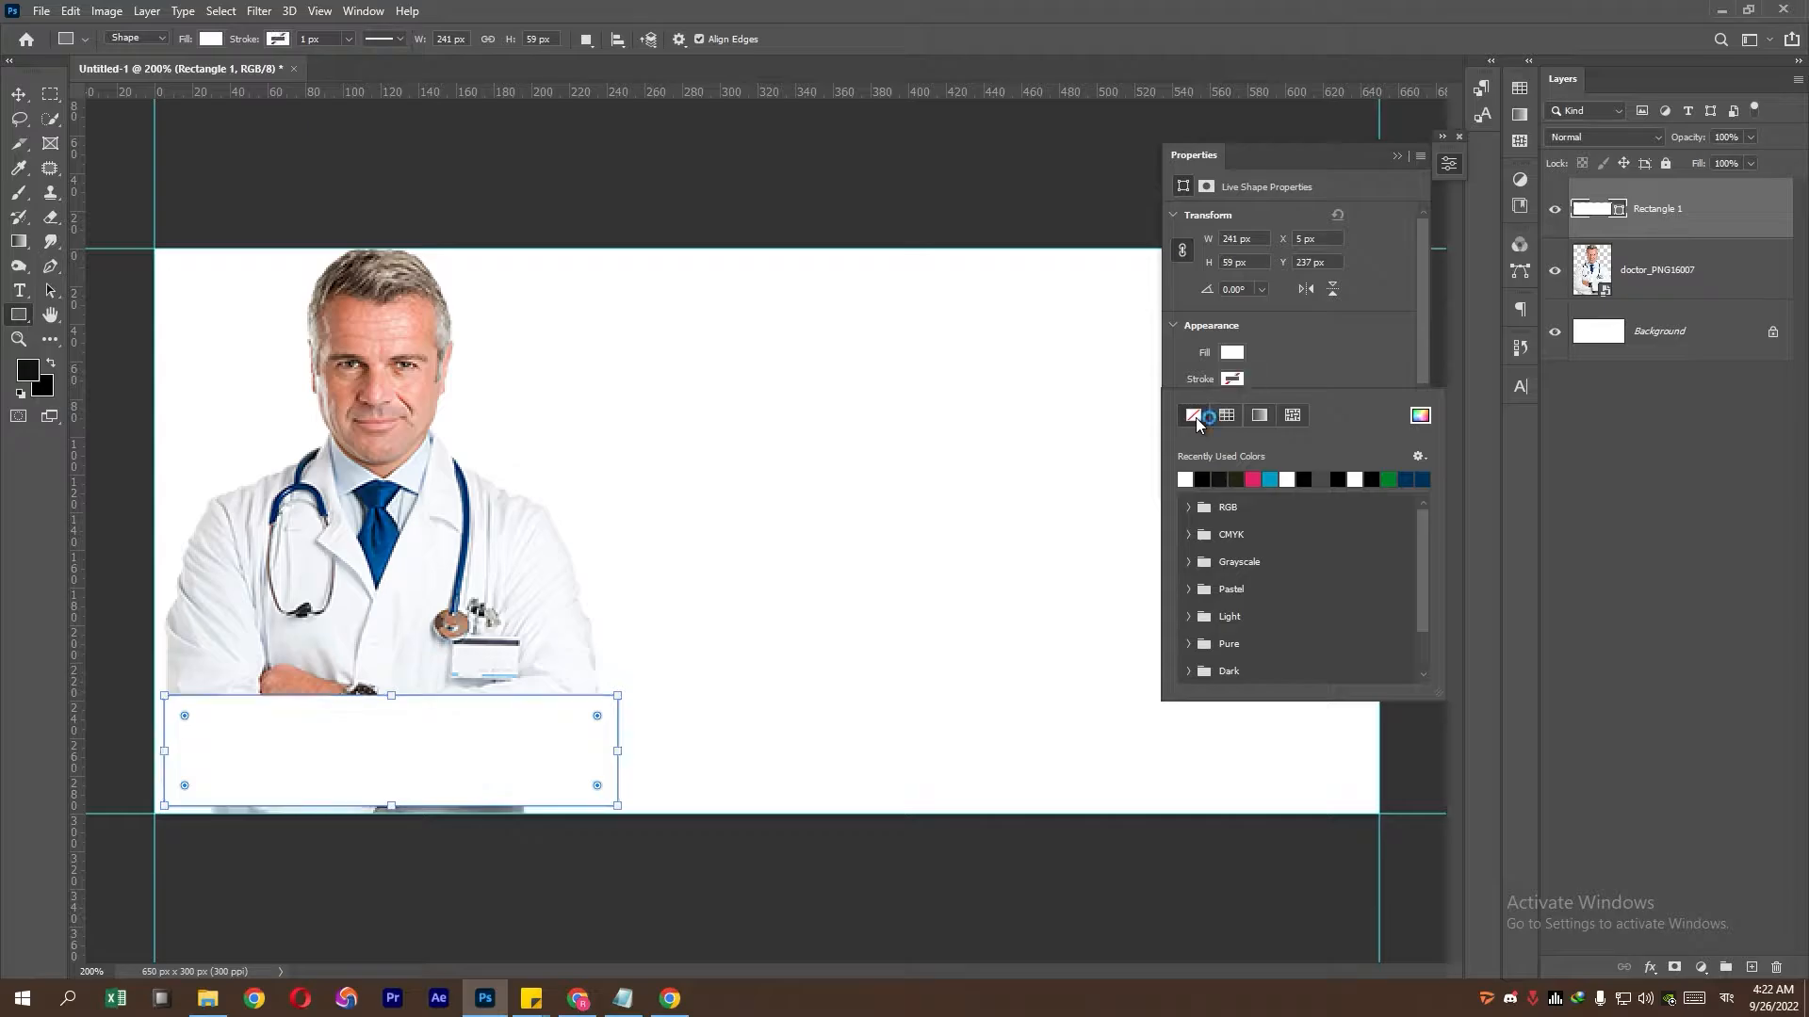
pyautogui.click(1196, 417)
pyautogui.click(1398, 158)
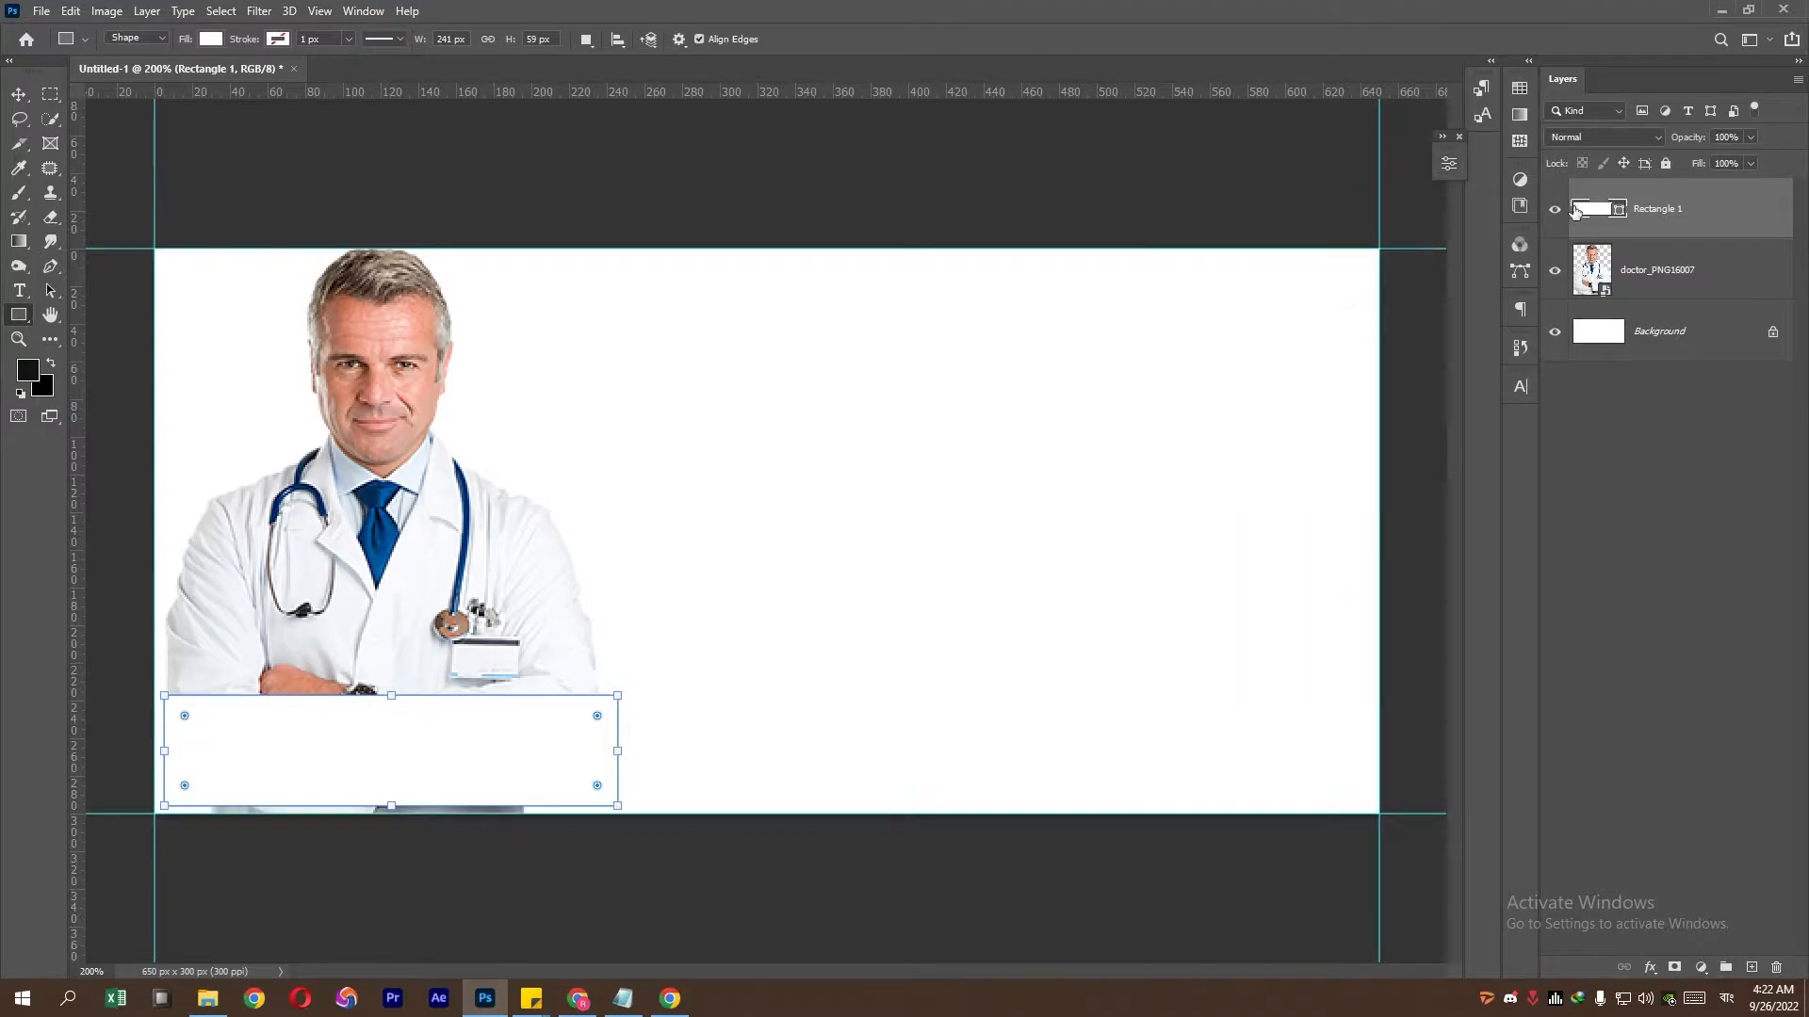
# - Fill the rectangle with navy #06325c, copied from the notes
pyautogui.doubleClick(1617, 210)
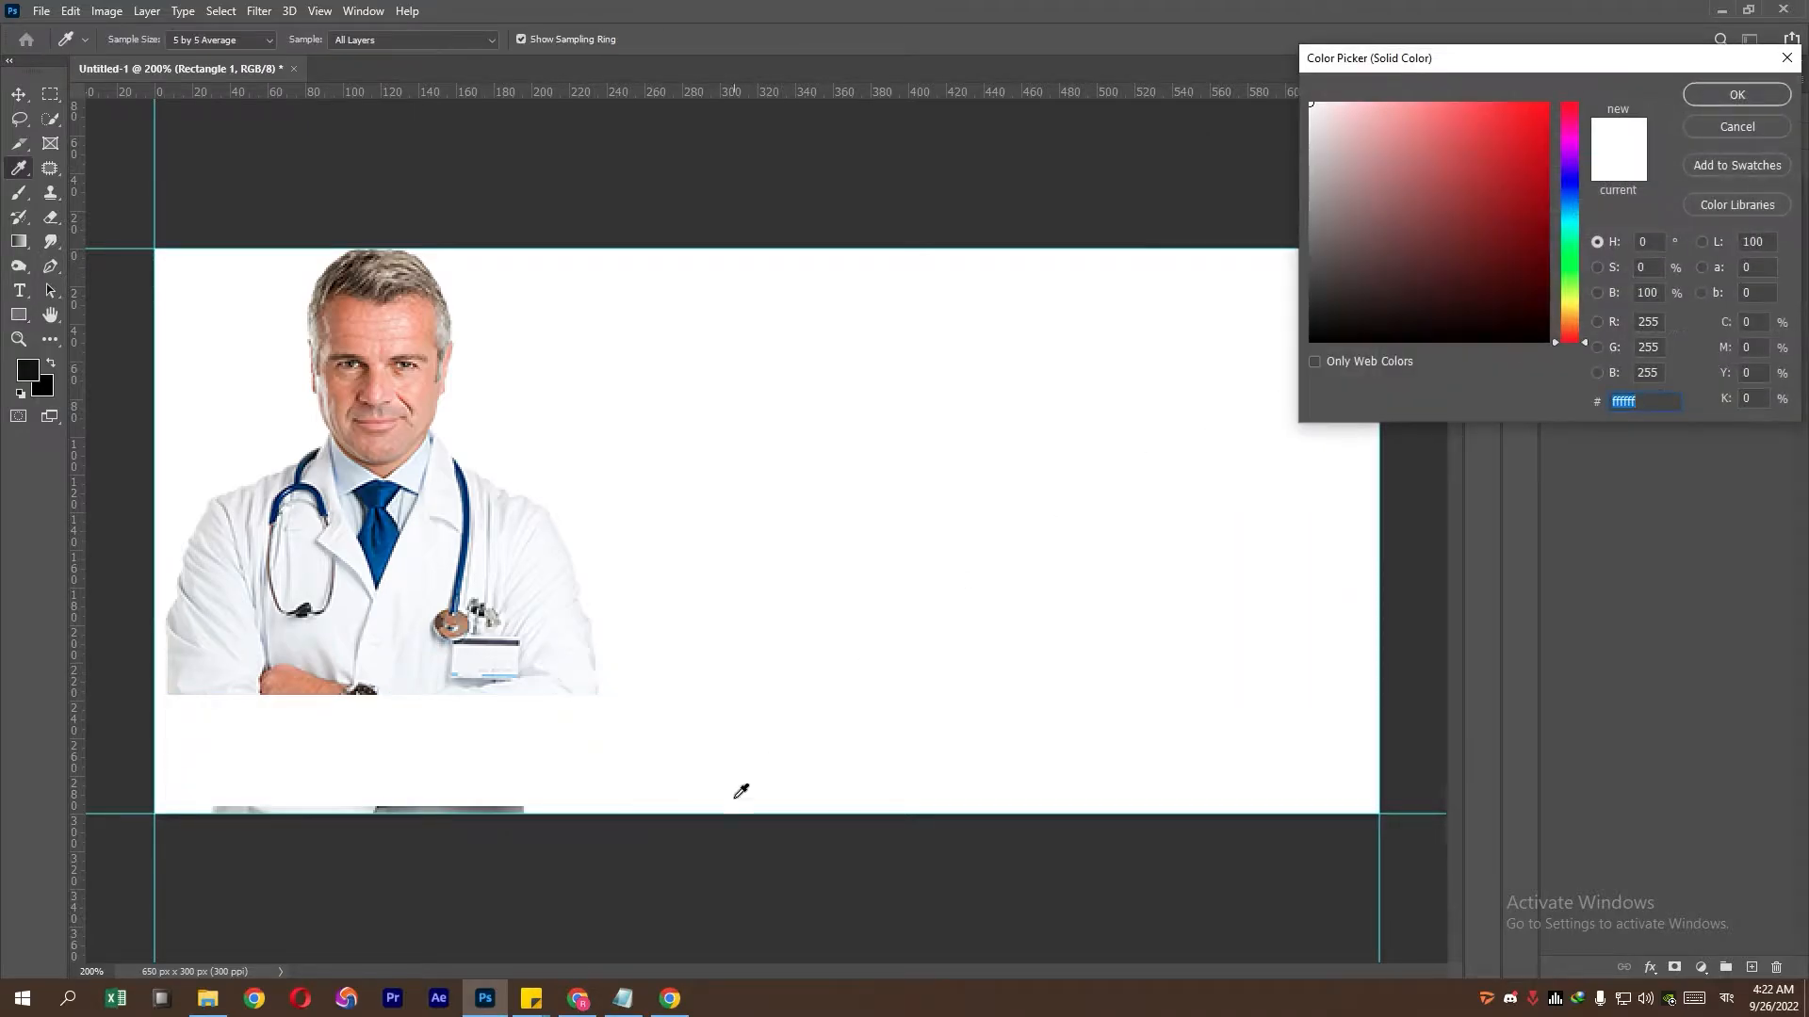
pyautogui.click(623, 997)
pyautogui.moveTo(347, 464); pyautogui.dragTo(248, 473)
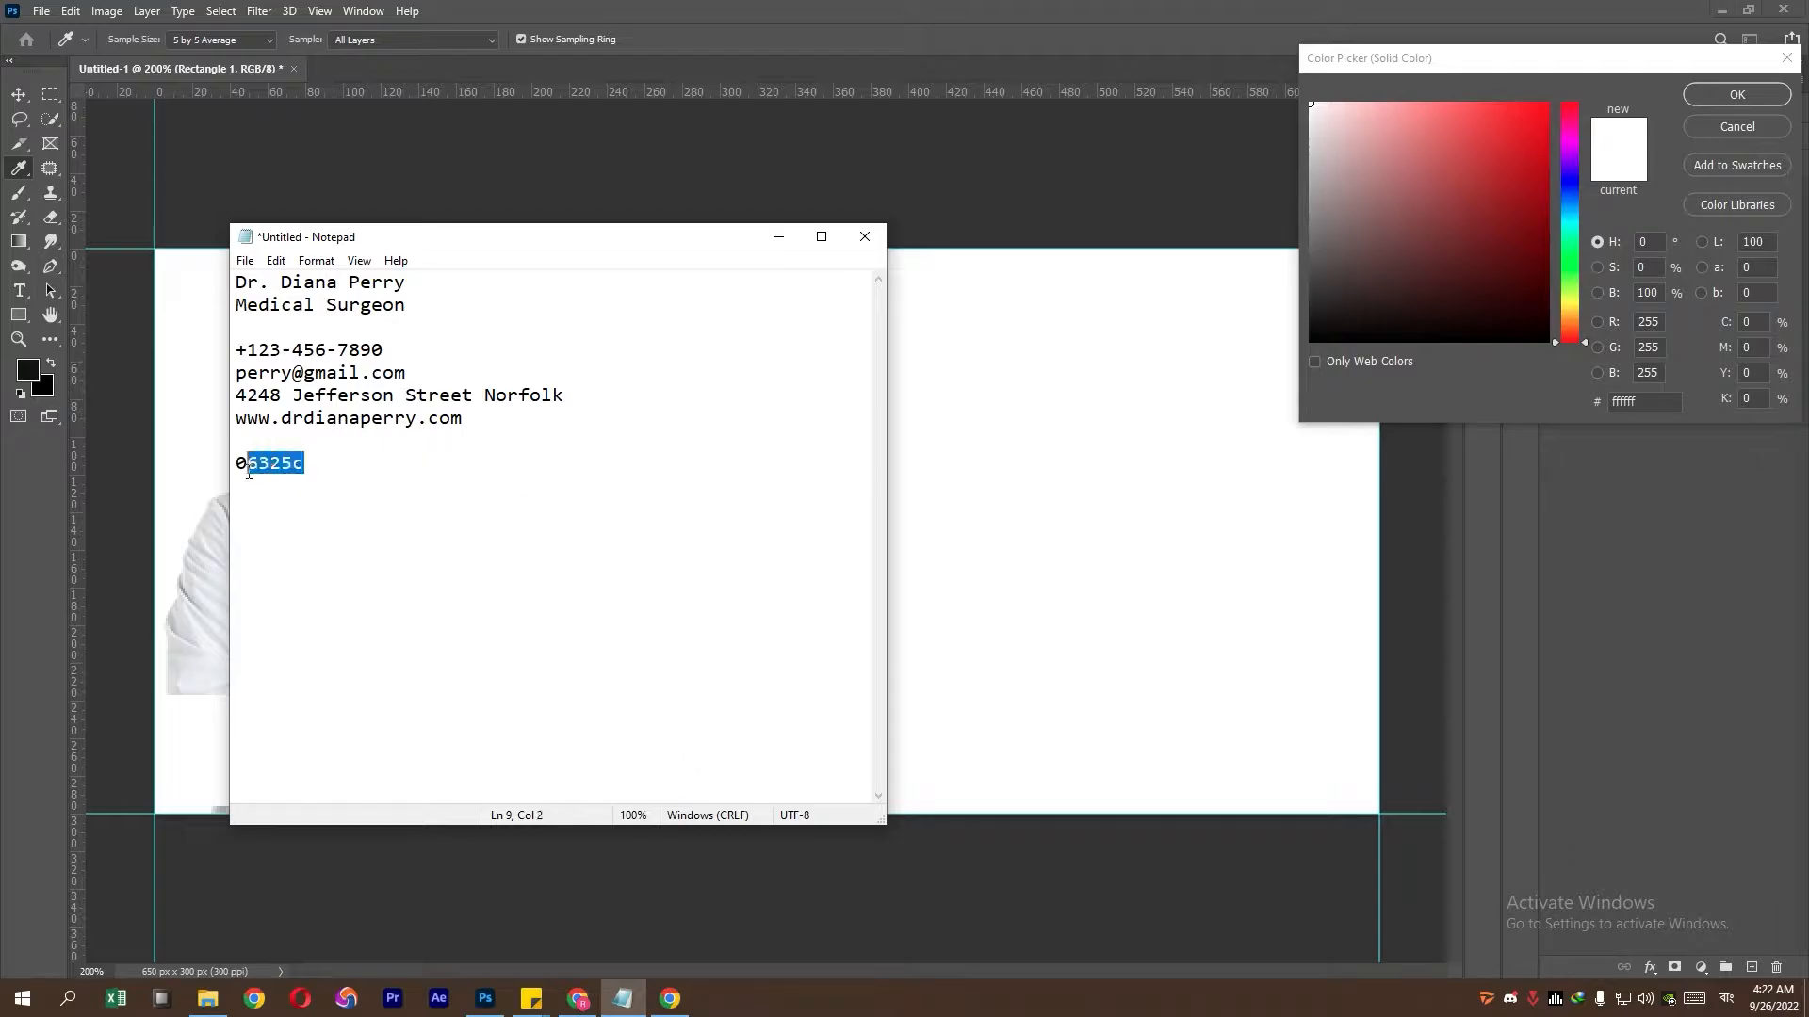
pyautogui.rightClick(242, 468)
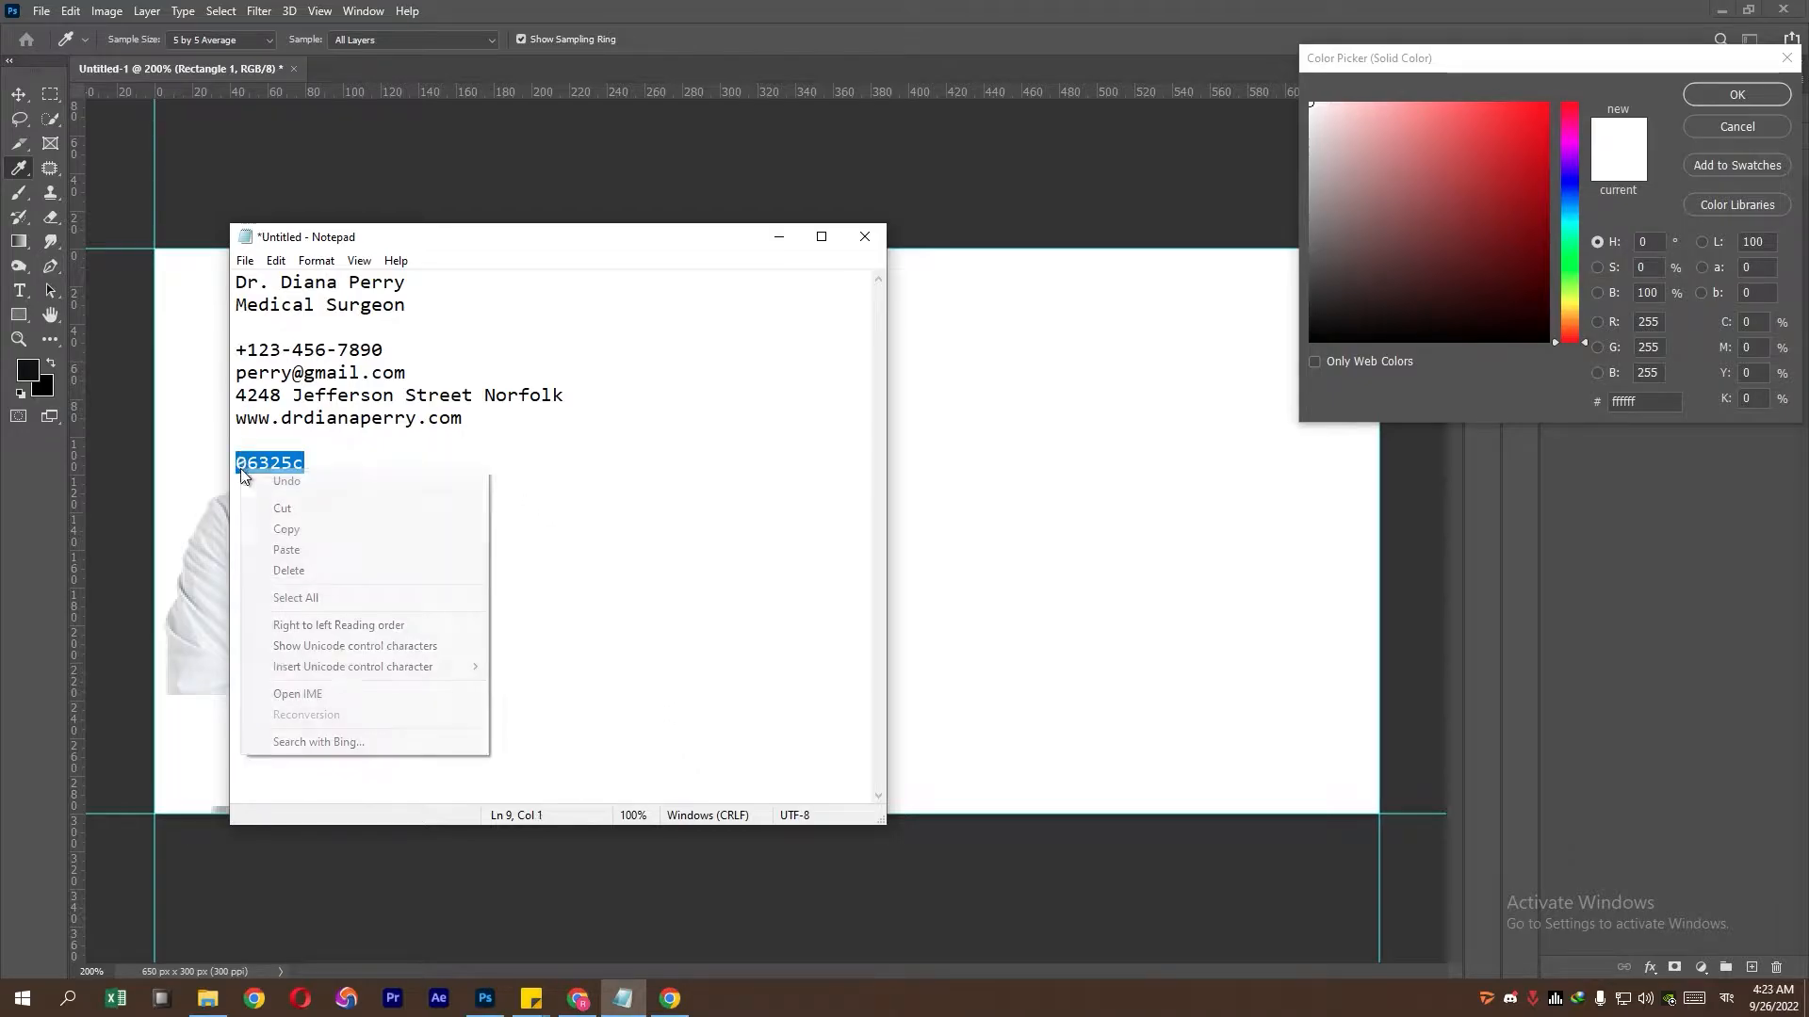
pyautogui.click(283, 529)
pyautogui.click(1644, 401)
pyautogui.rightClick(1639, 405)
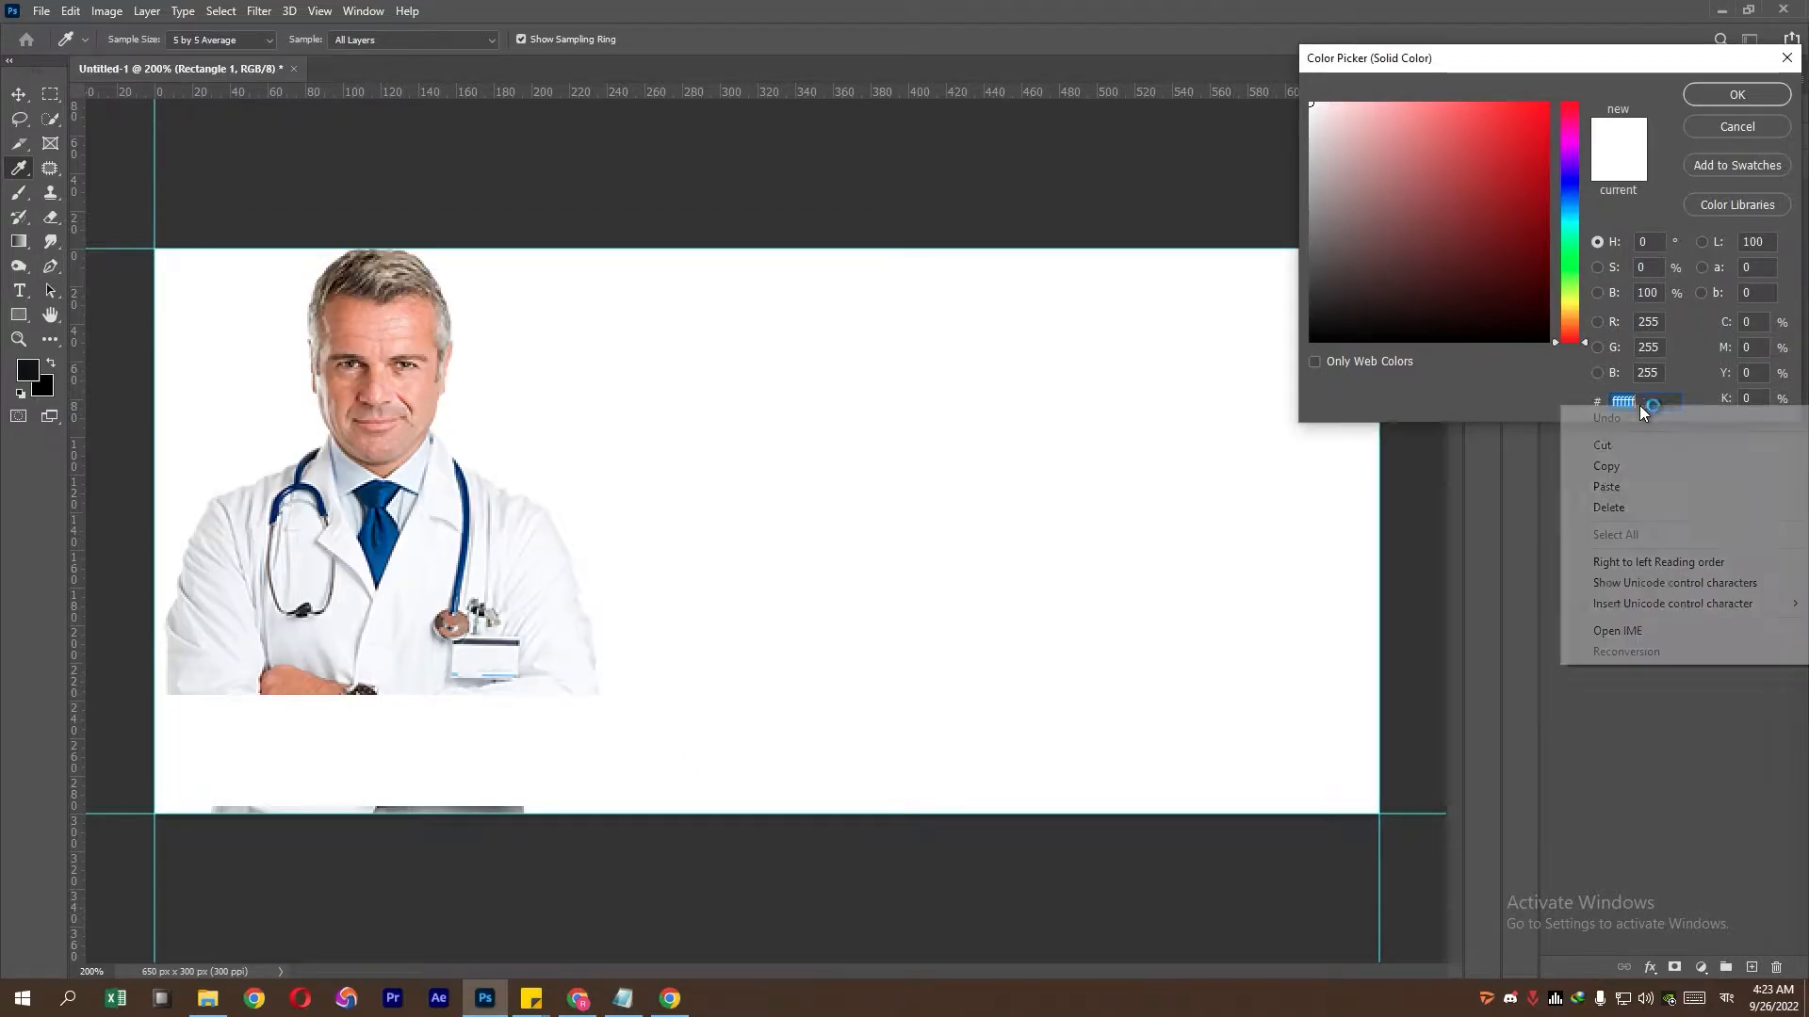
pyautogui.click(1641, 479)
pyautogui.click(1735, 93)
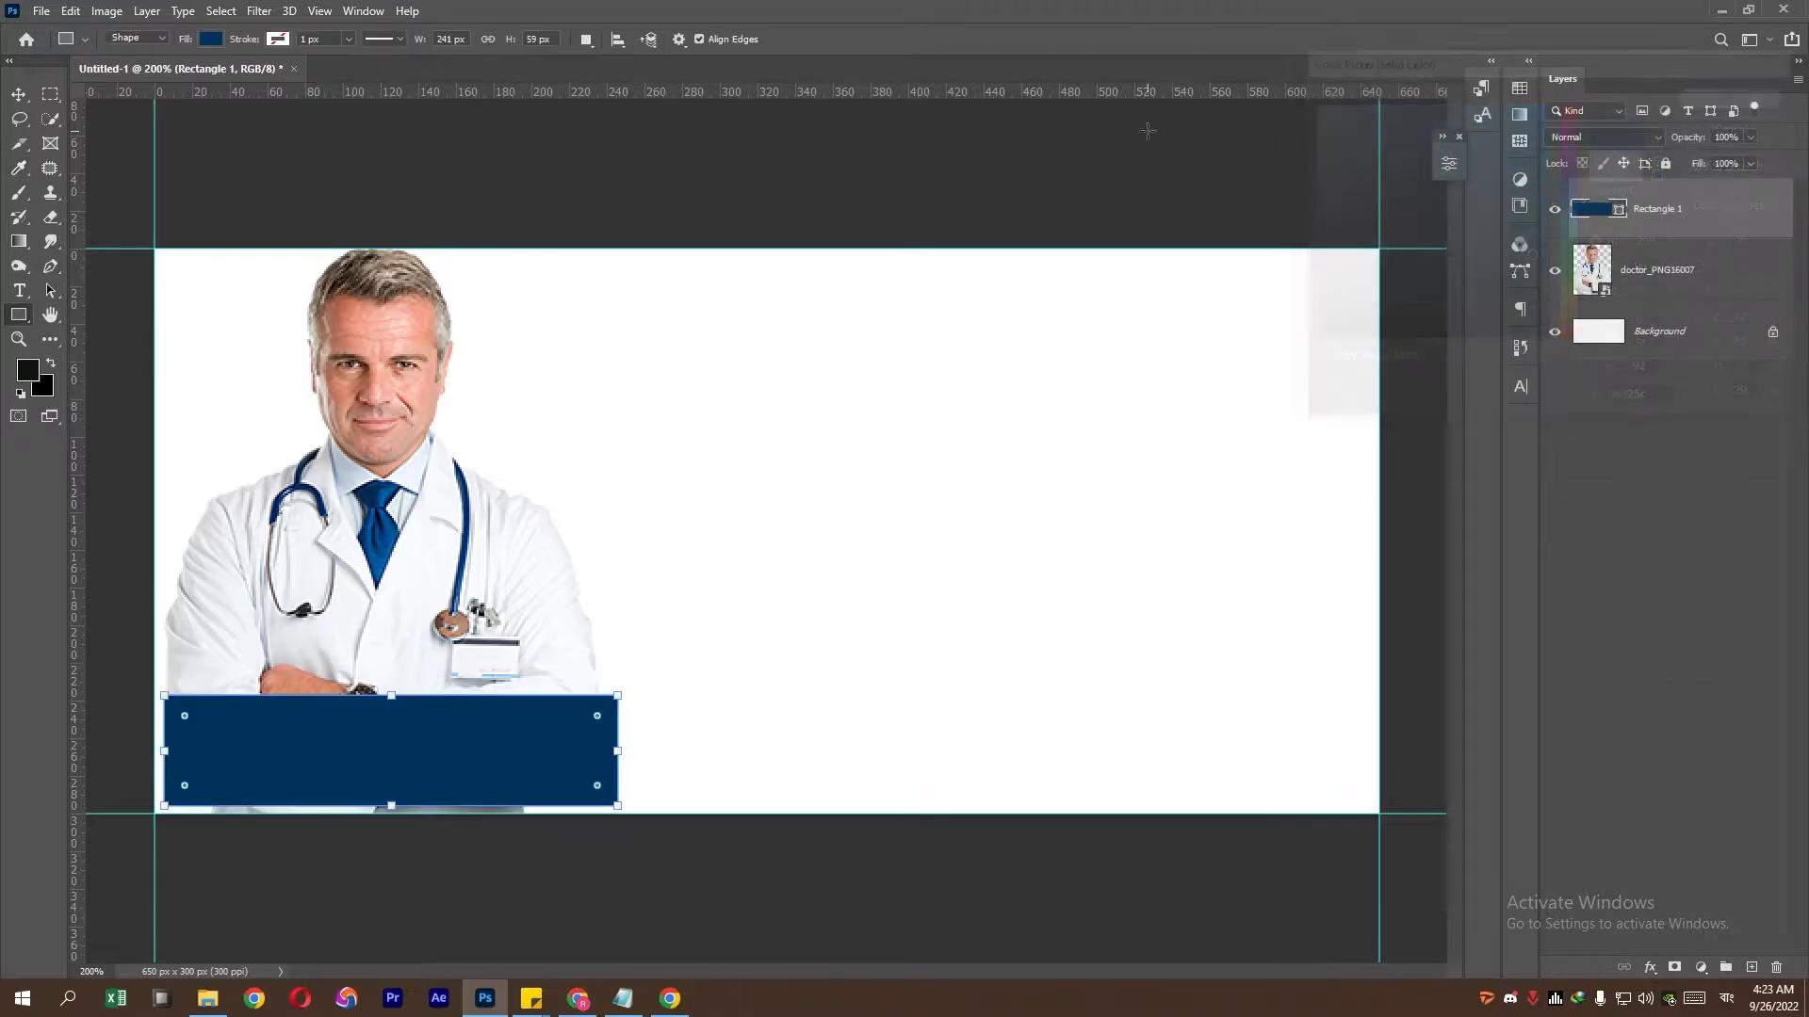
# - Type 'Appointment' beside the doctor with tracking 40 and automatic leading
pyautogui.click(11, 292)
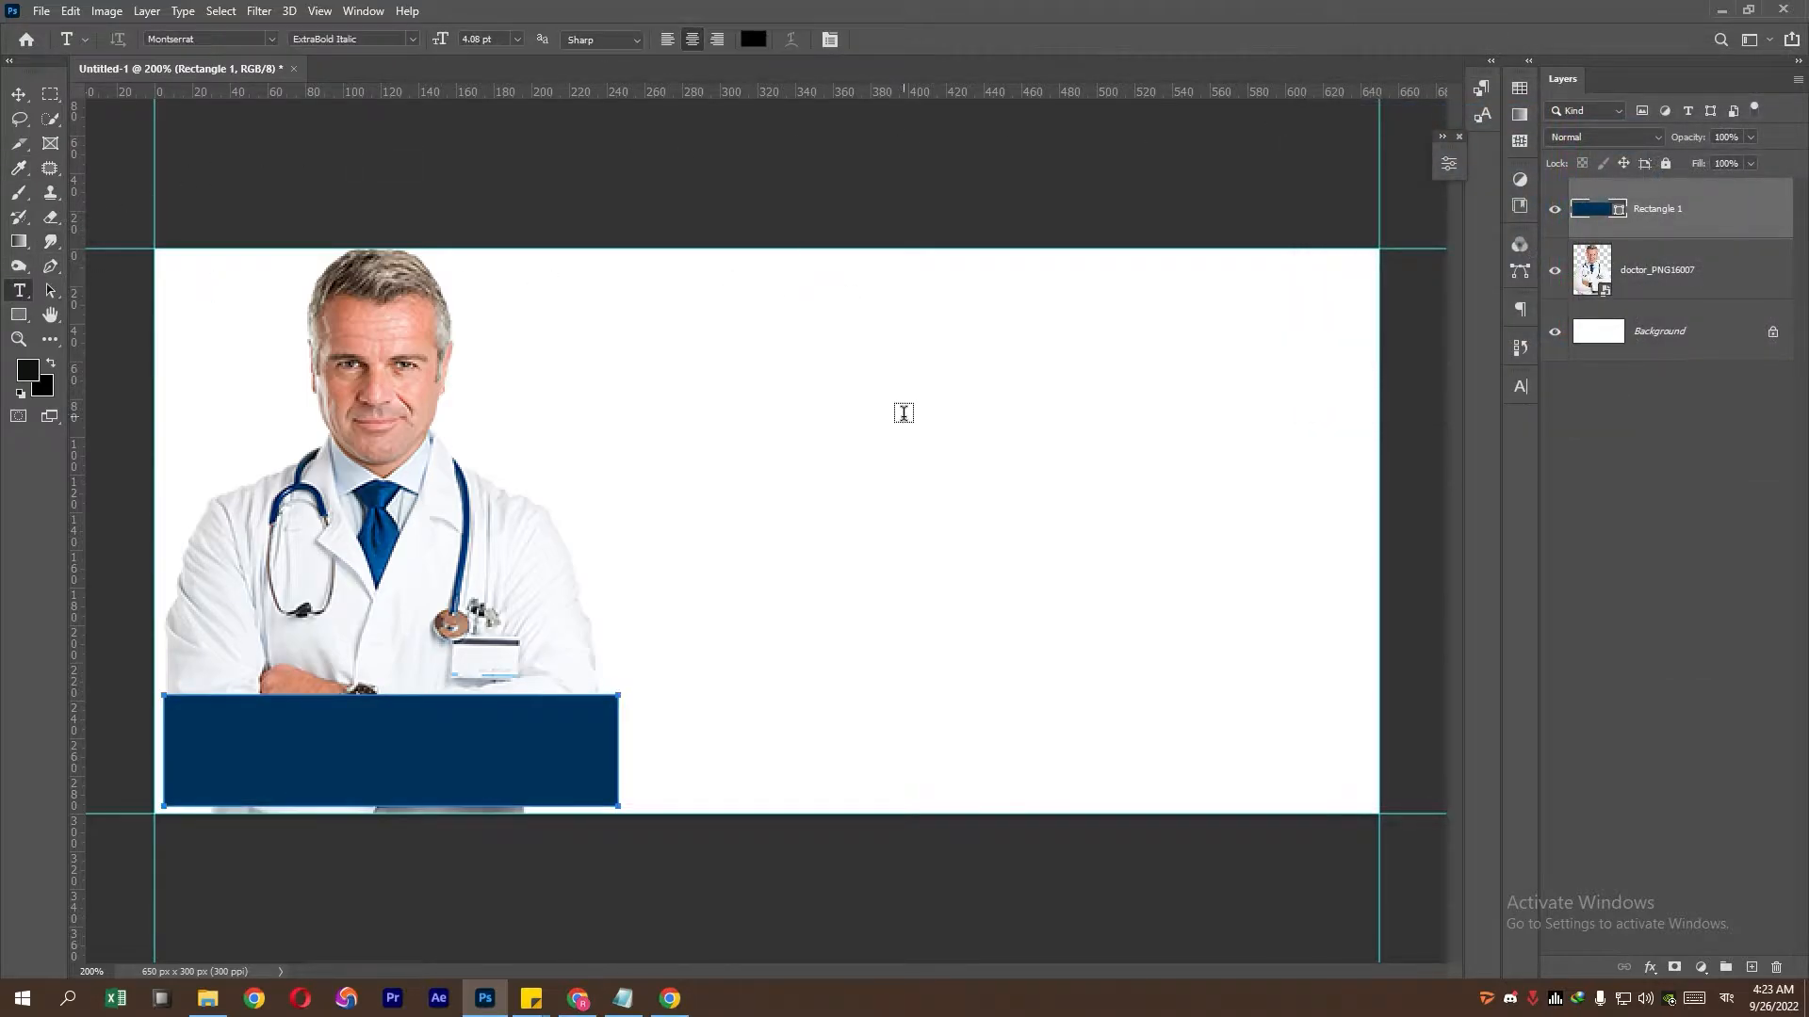
pyautogui.click(724, 548)
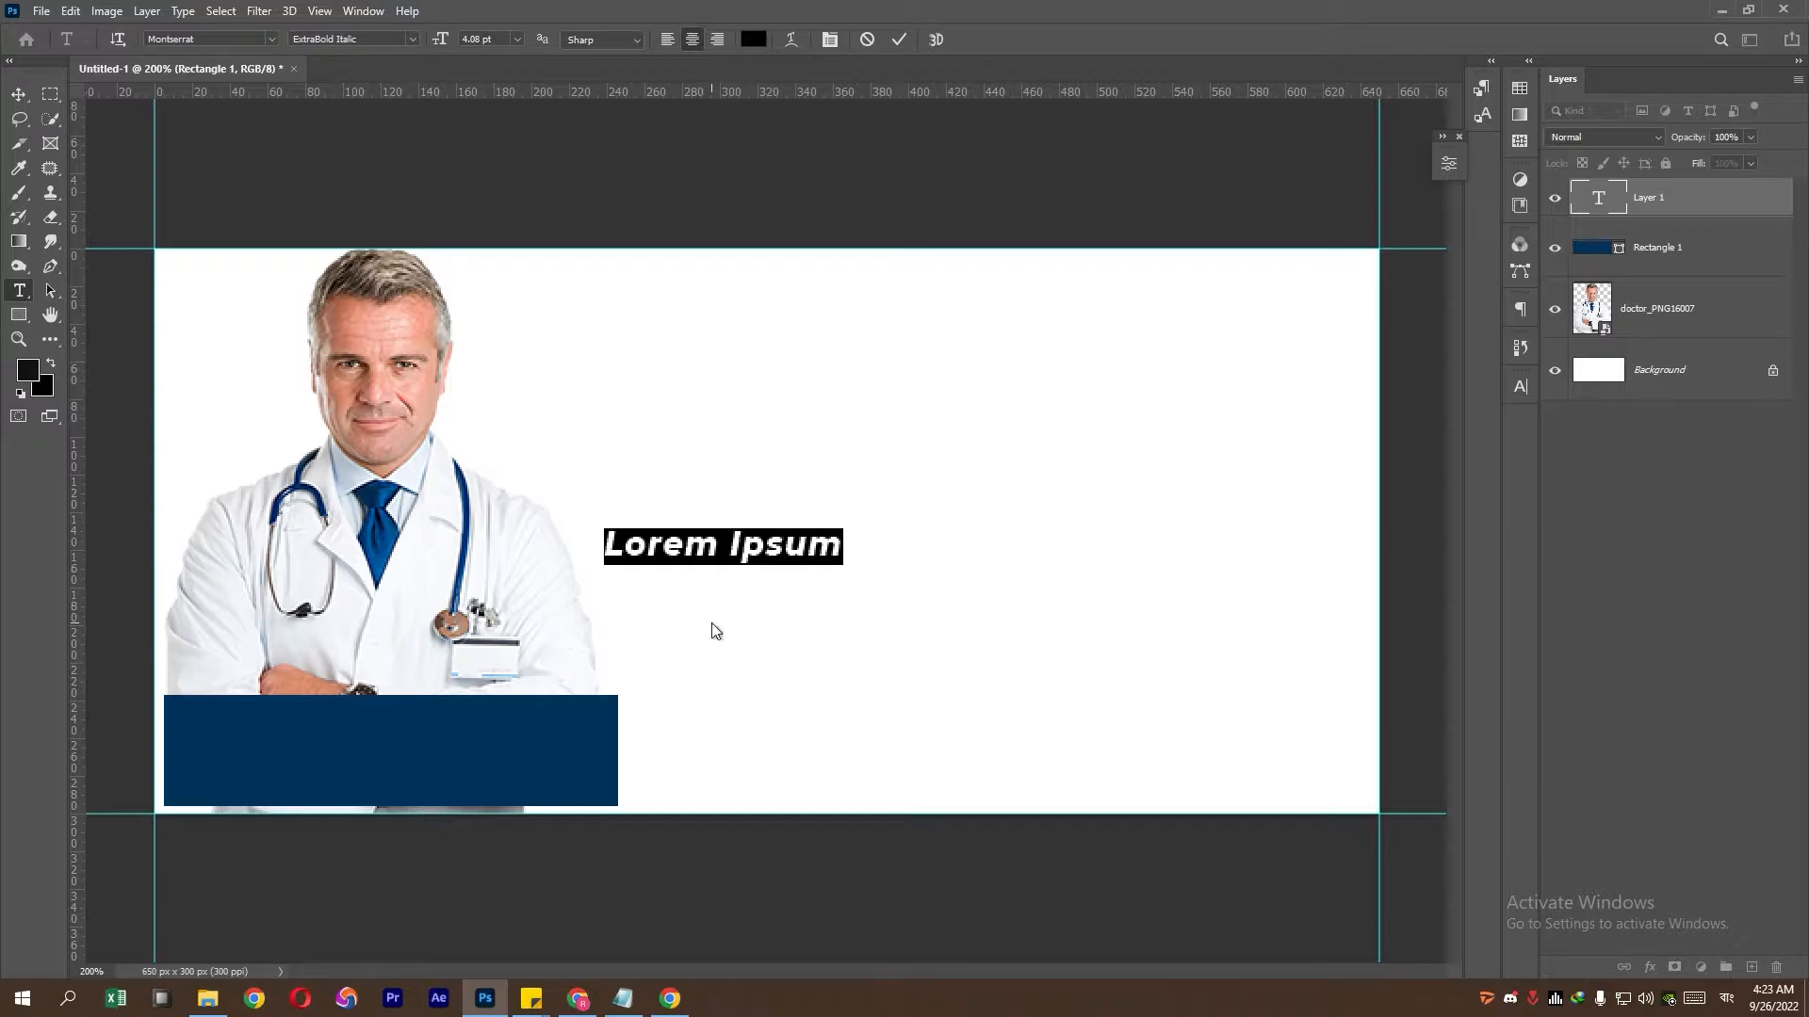
pyautogui.write('Appo')
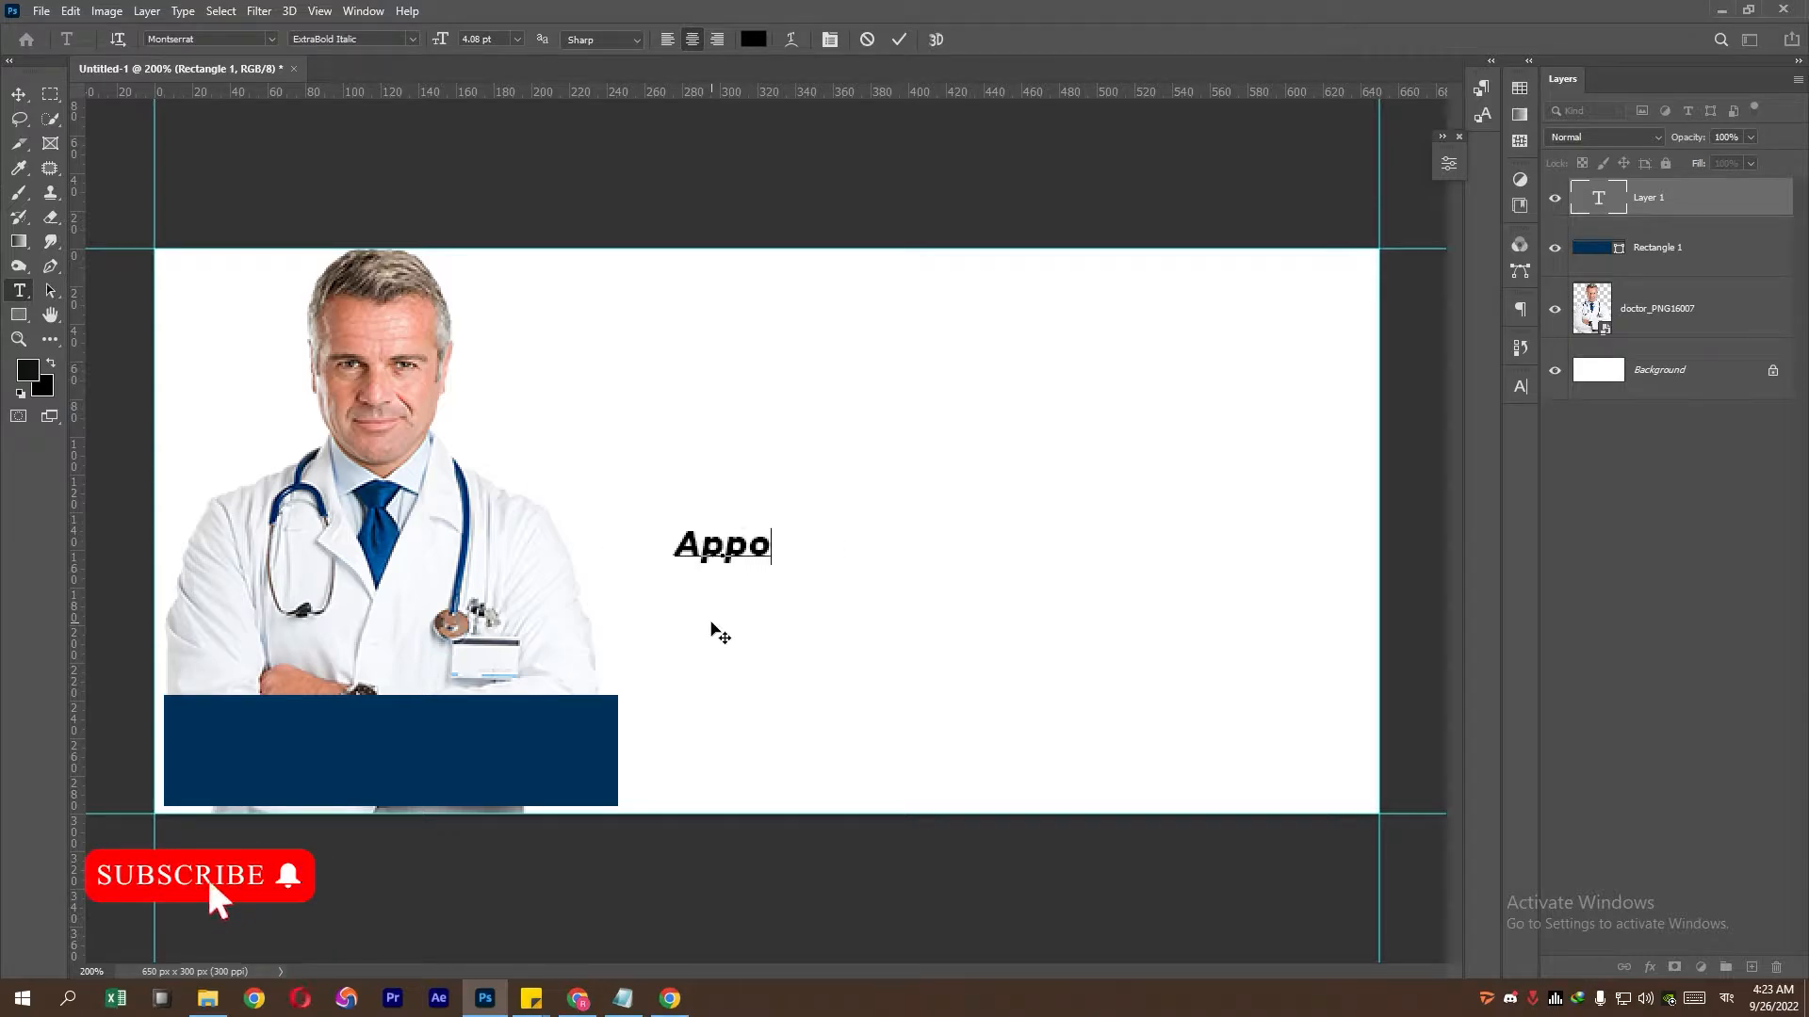
pyautogui.write('int')
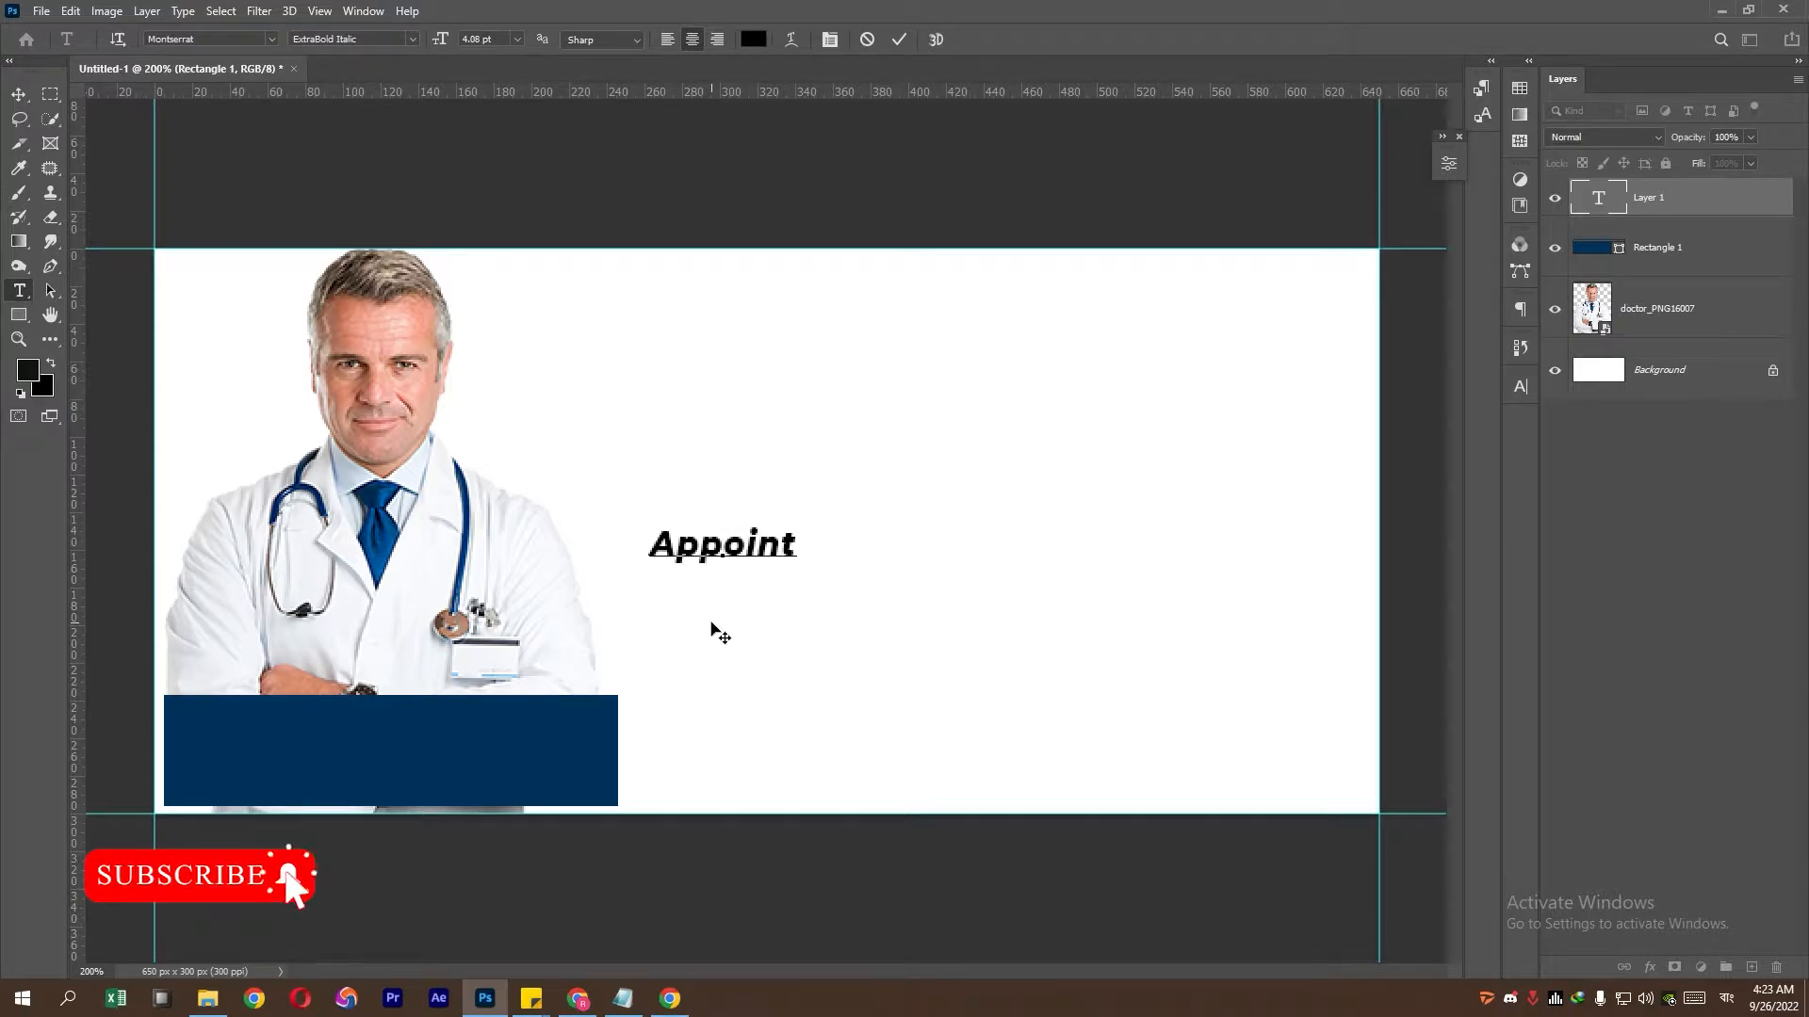
pyautogui.write('ment')
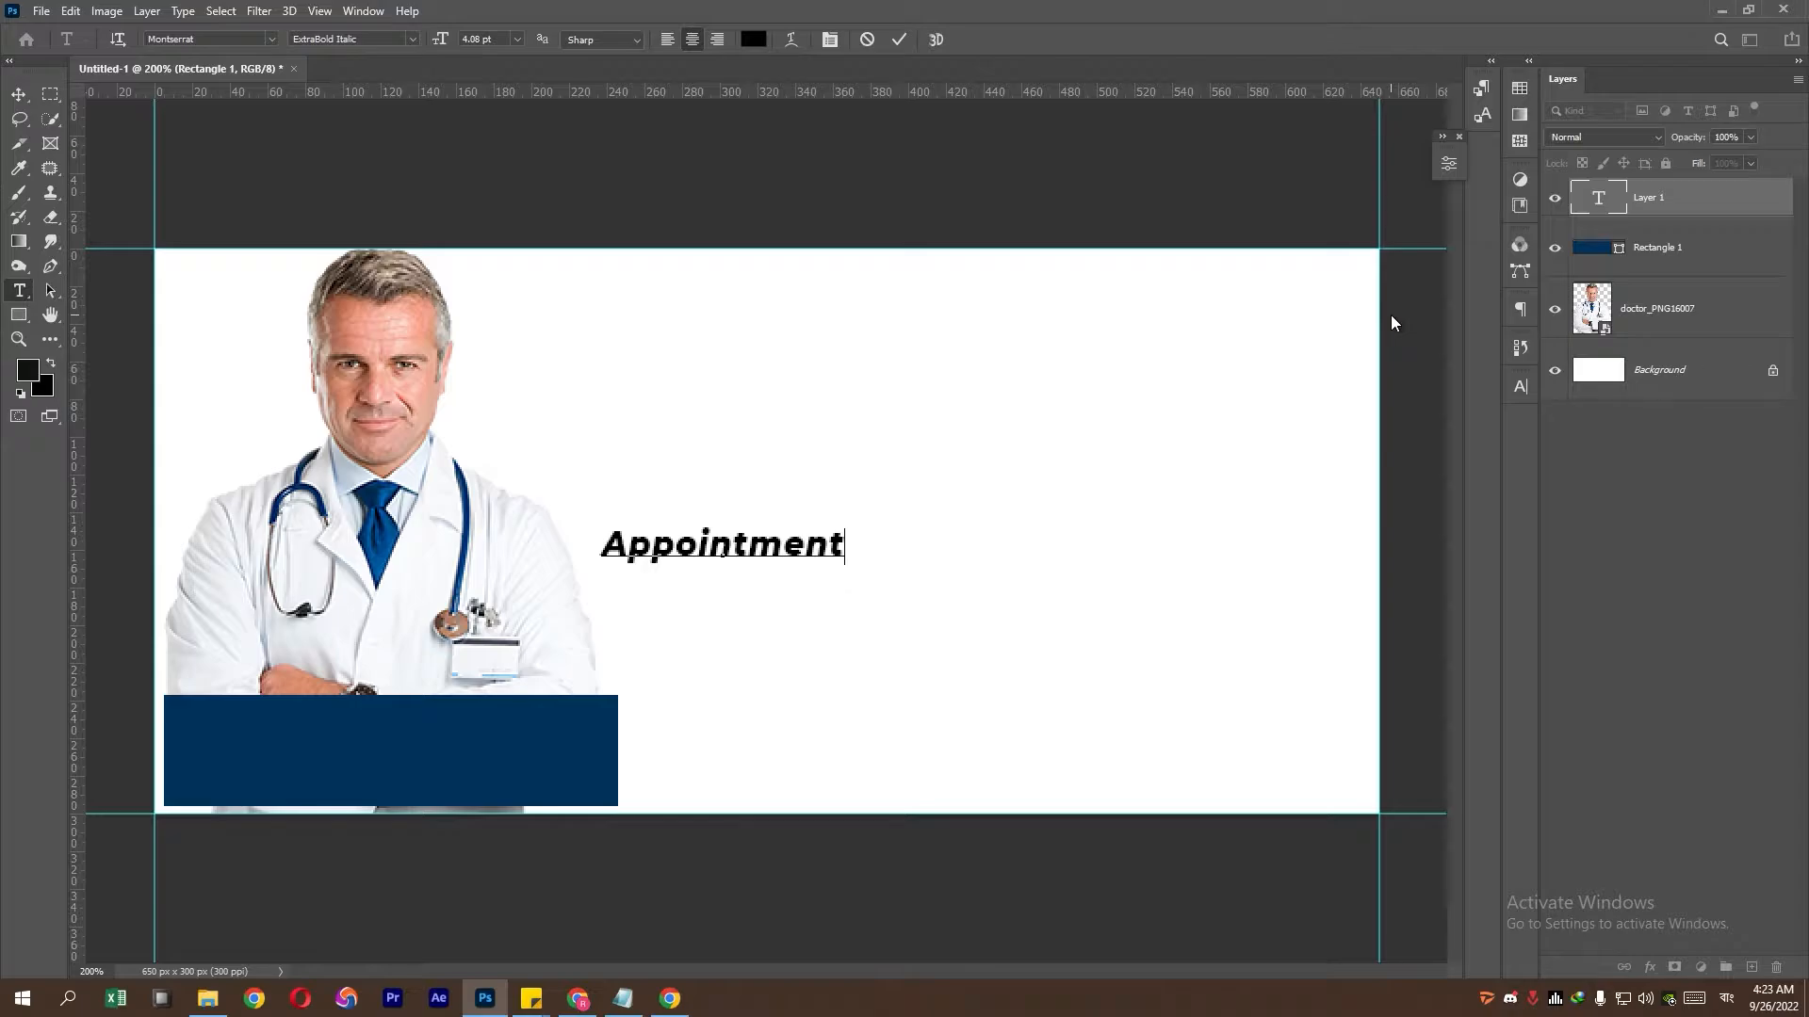
pyautogui.hotkey('ctrl', 'a')
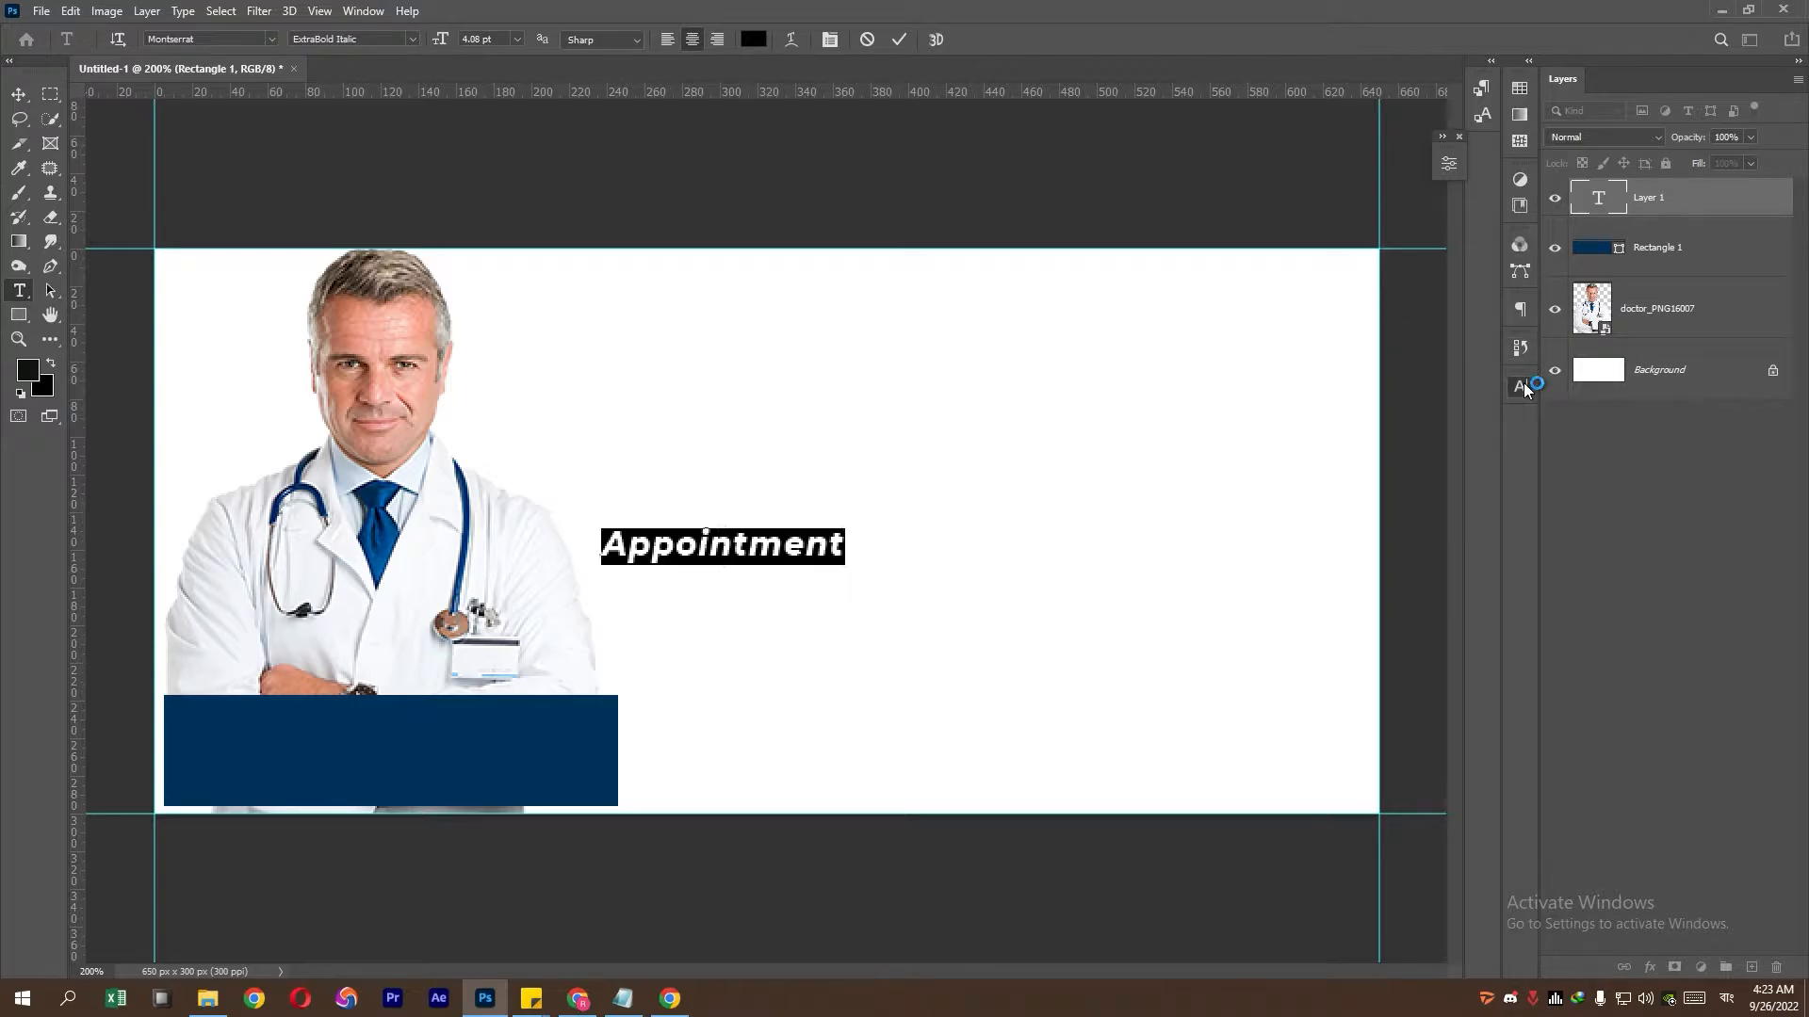
pyautogui.click(1524, 384)
pyautogui.click(1489, 436)
pyautogui.click(1484, 458)
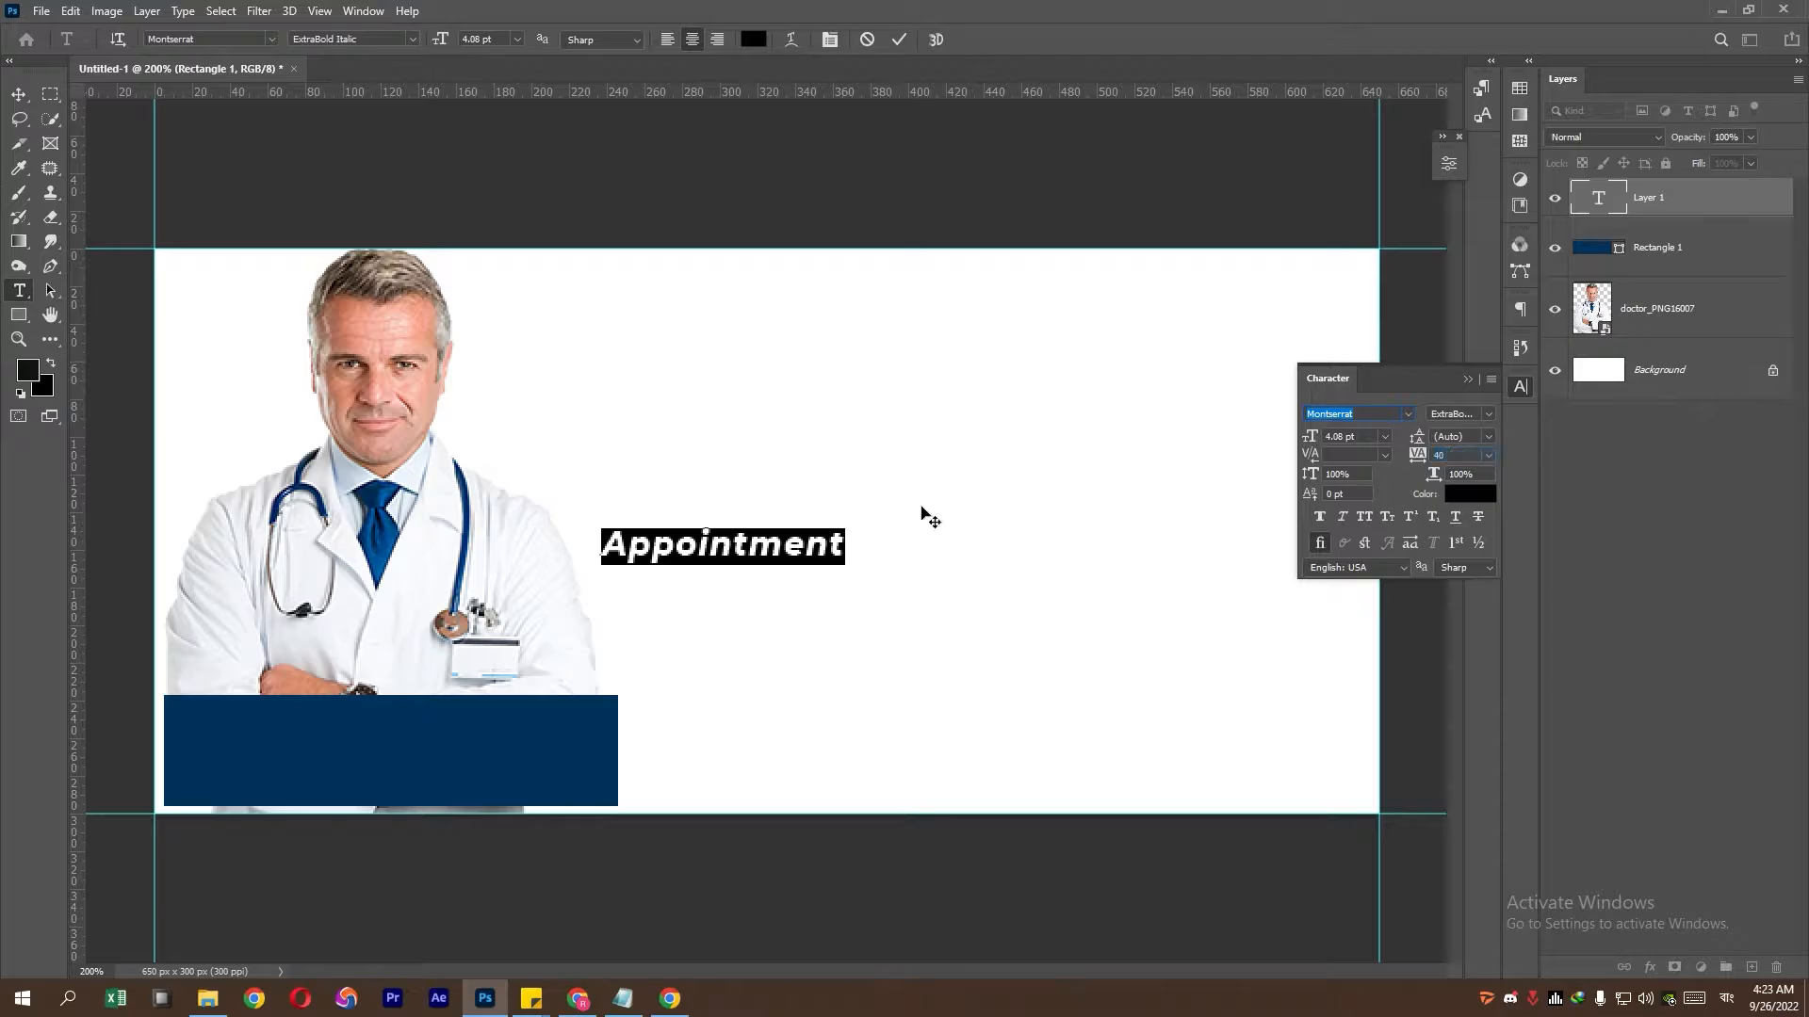
# - Add 'Here' as a second line and commit the text
pyautogui.click(857, 545)
pyautogui.press('Return')
pyautogui.write('h')
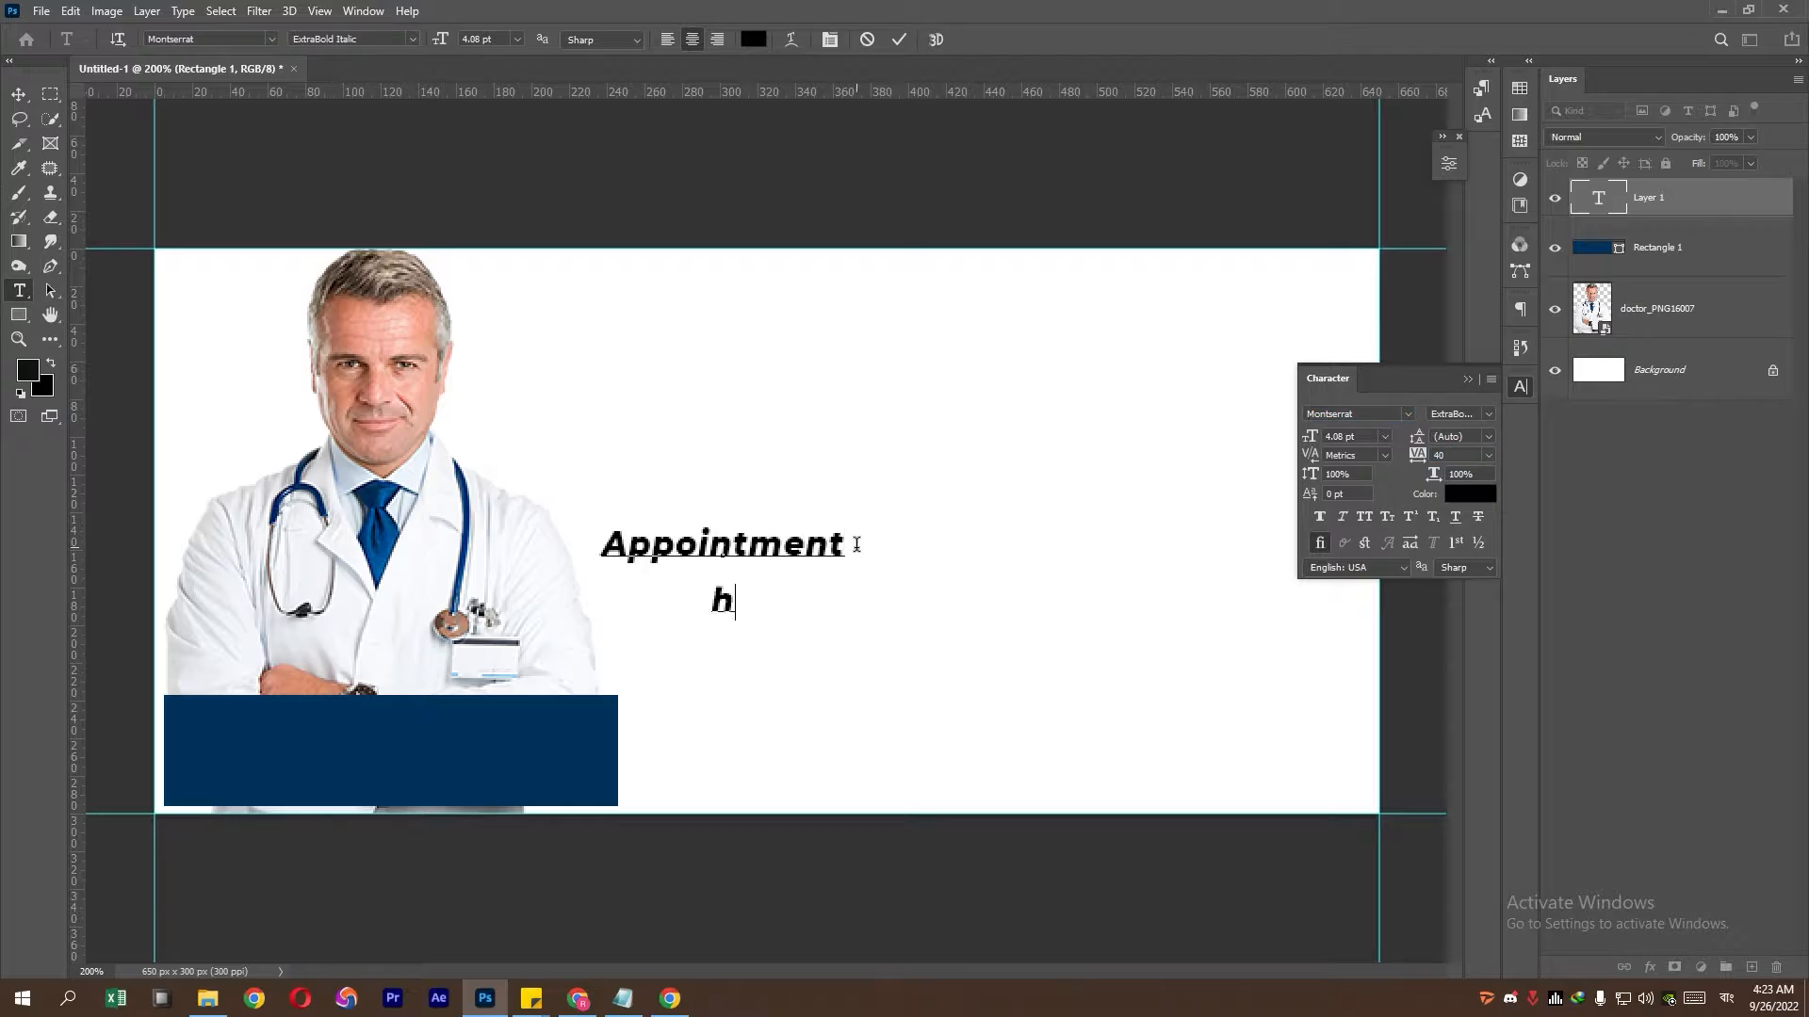
pyautogui.press('BackSpace')
pyautogui.write('HERE')
pyautogui.press('BackSpace')
pyautogui.press('BackSpace')
pyautogui.press('BackSpace')
pyautogui.write('ere')
pyautogui.hotkey('ctrl', 'Return')
pyautogui.click(18, 94)
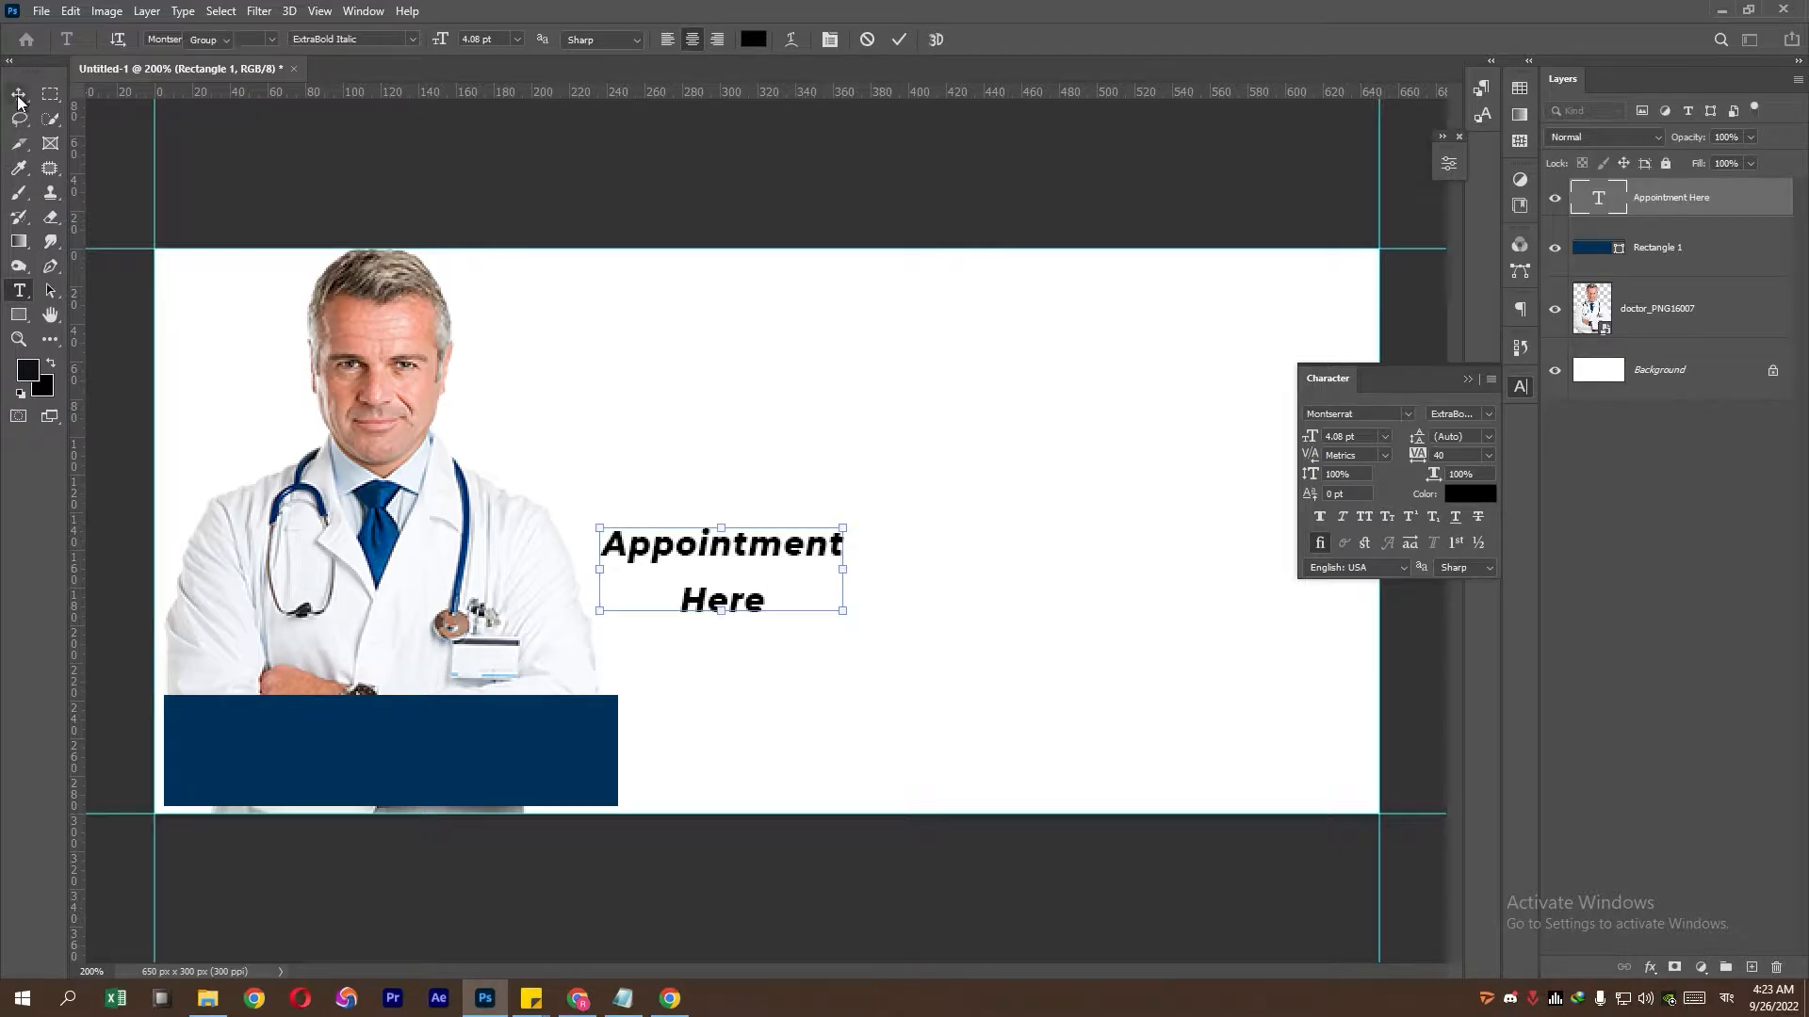
# - Make the text all caps in Bold and move it onto the navy rectangle
pyautogui.click(1363, 517)
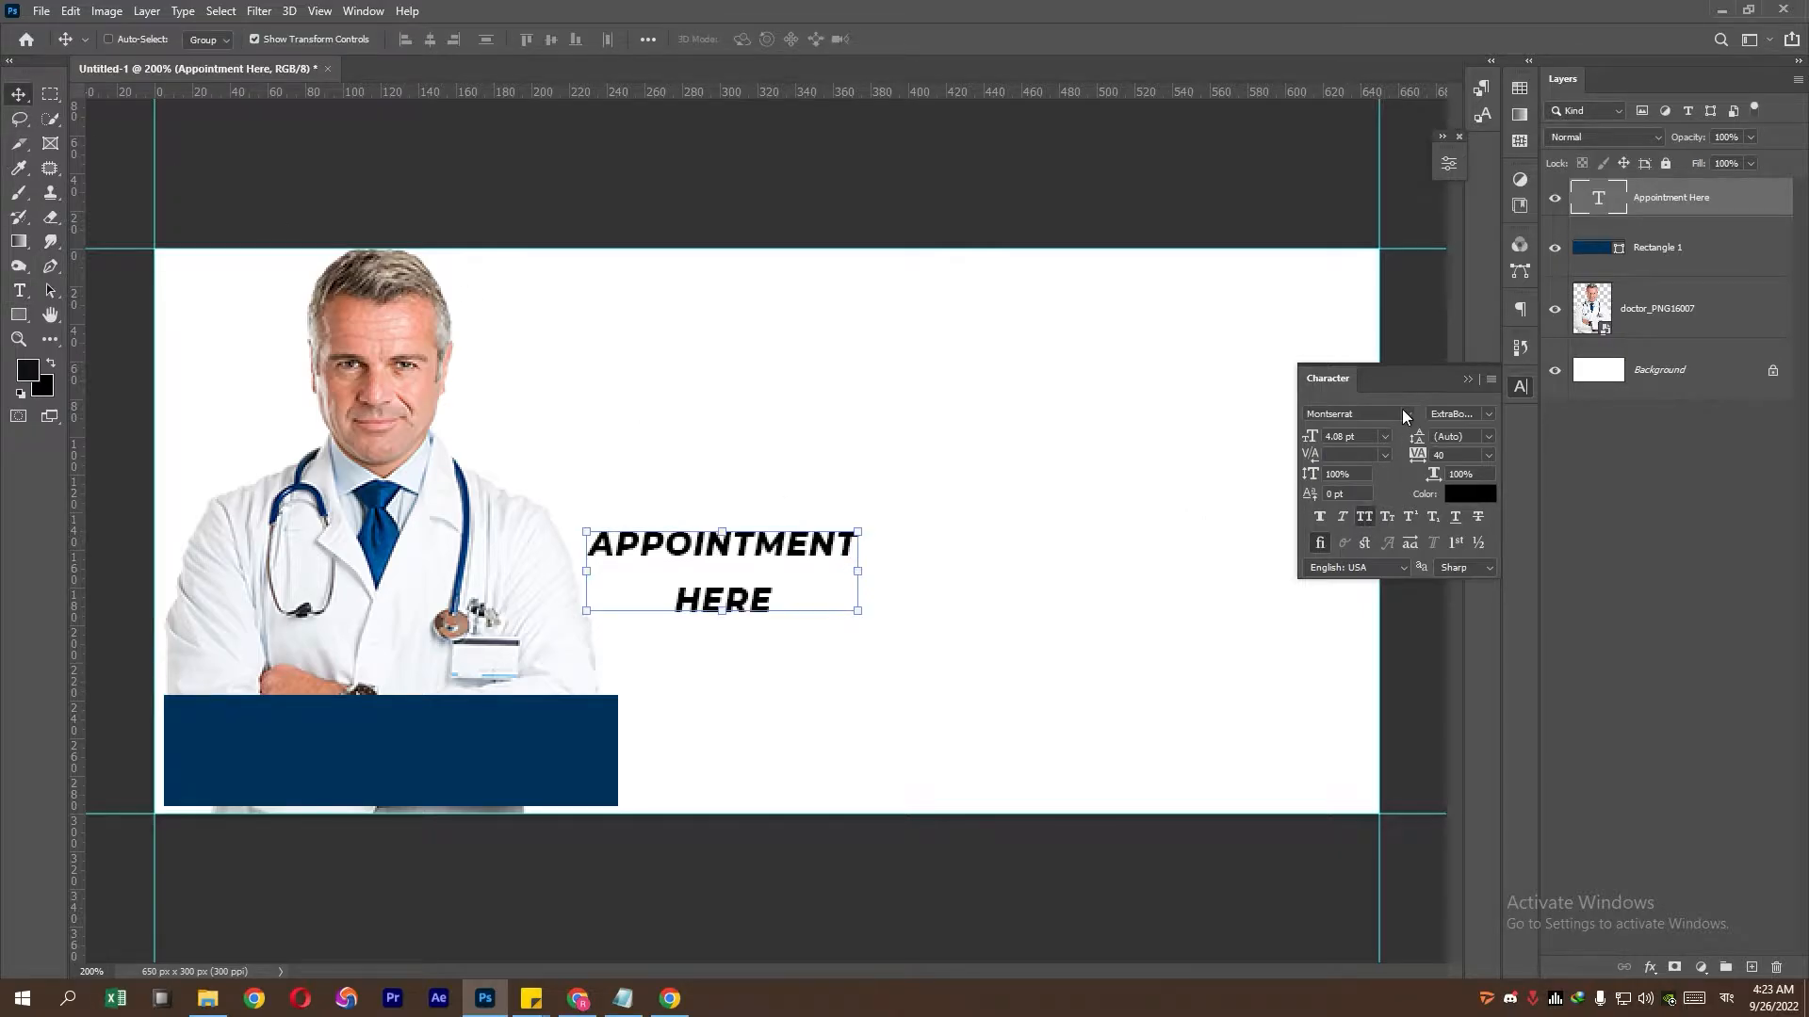
pyautogui.click(1489, 415)
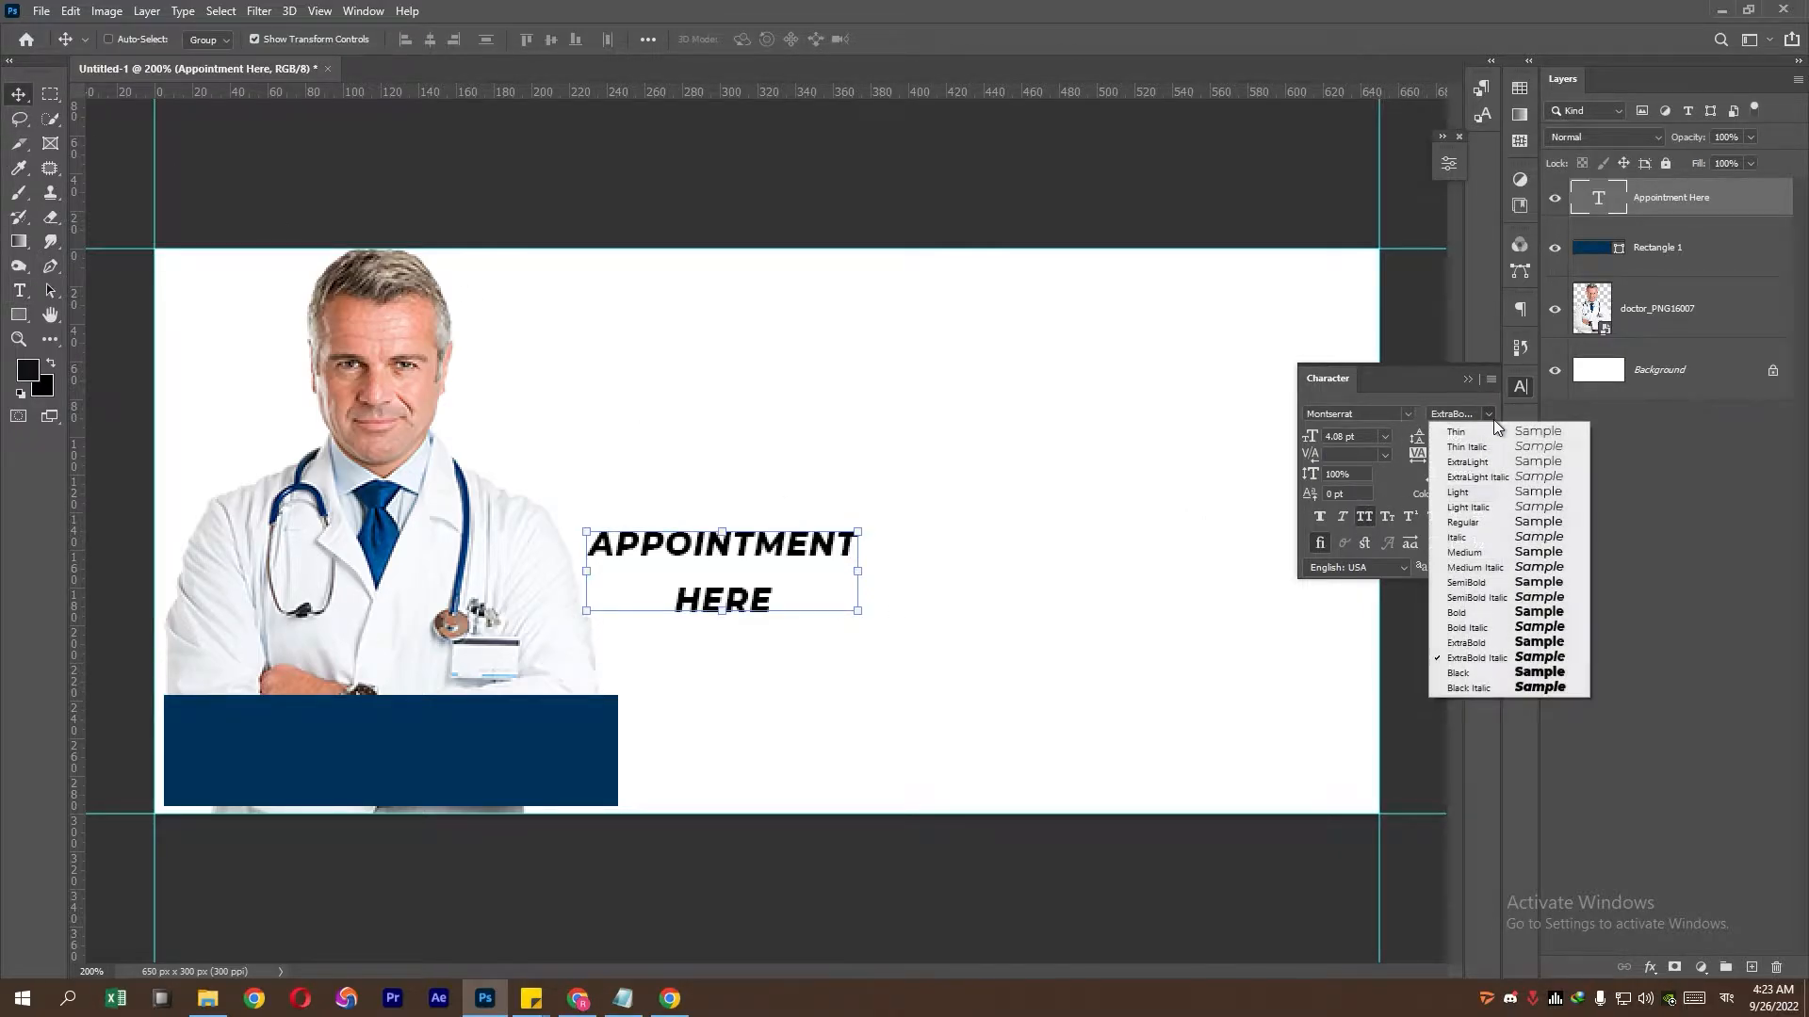
pyautogui.click(1499, 614)
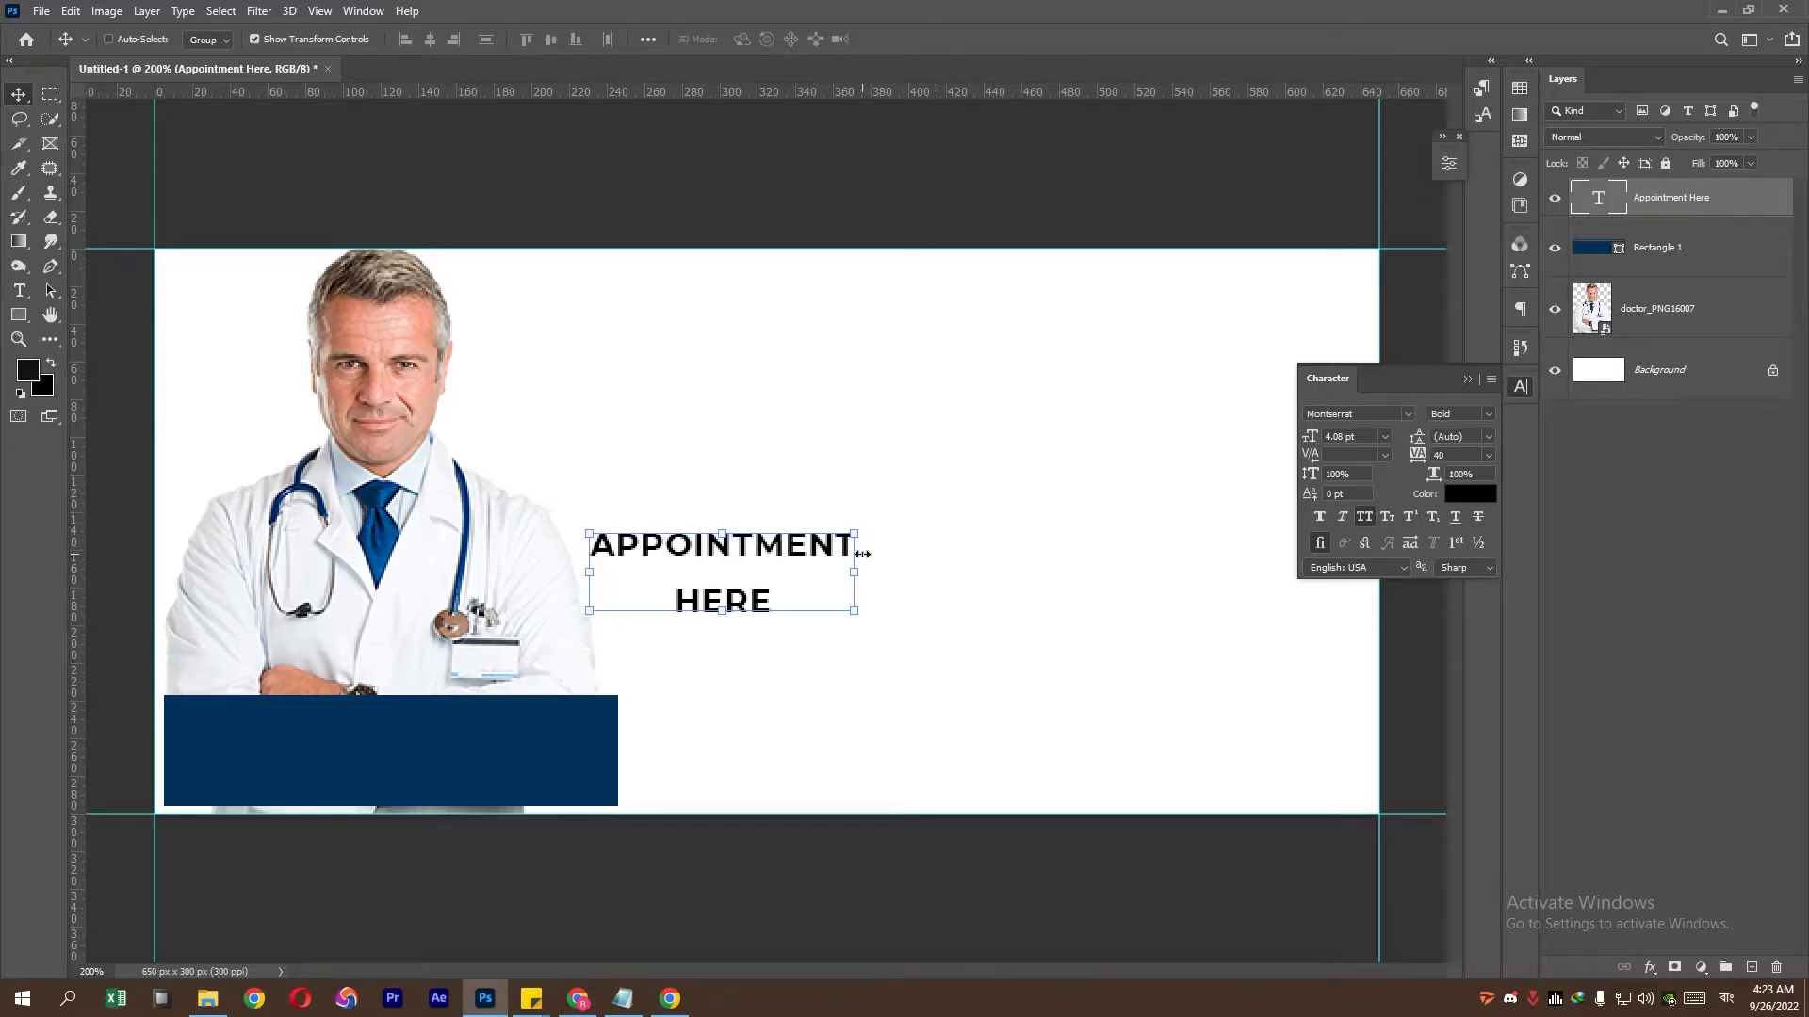
pyautogui.moveTo(746, 590); pyautogui.dragTo(414, 761)
pyautogui.press('Return')
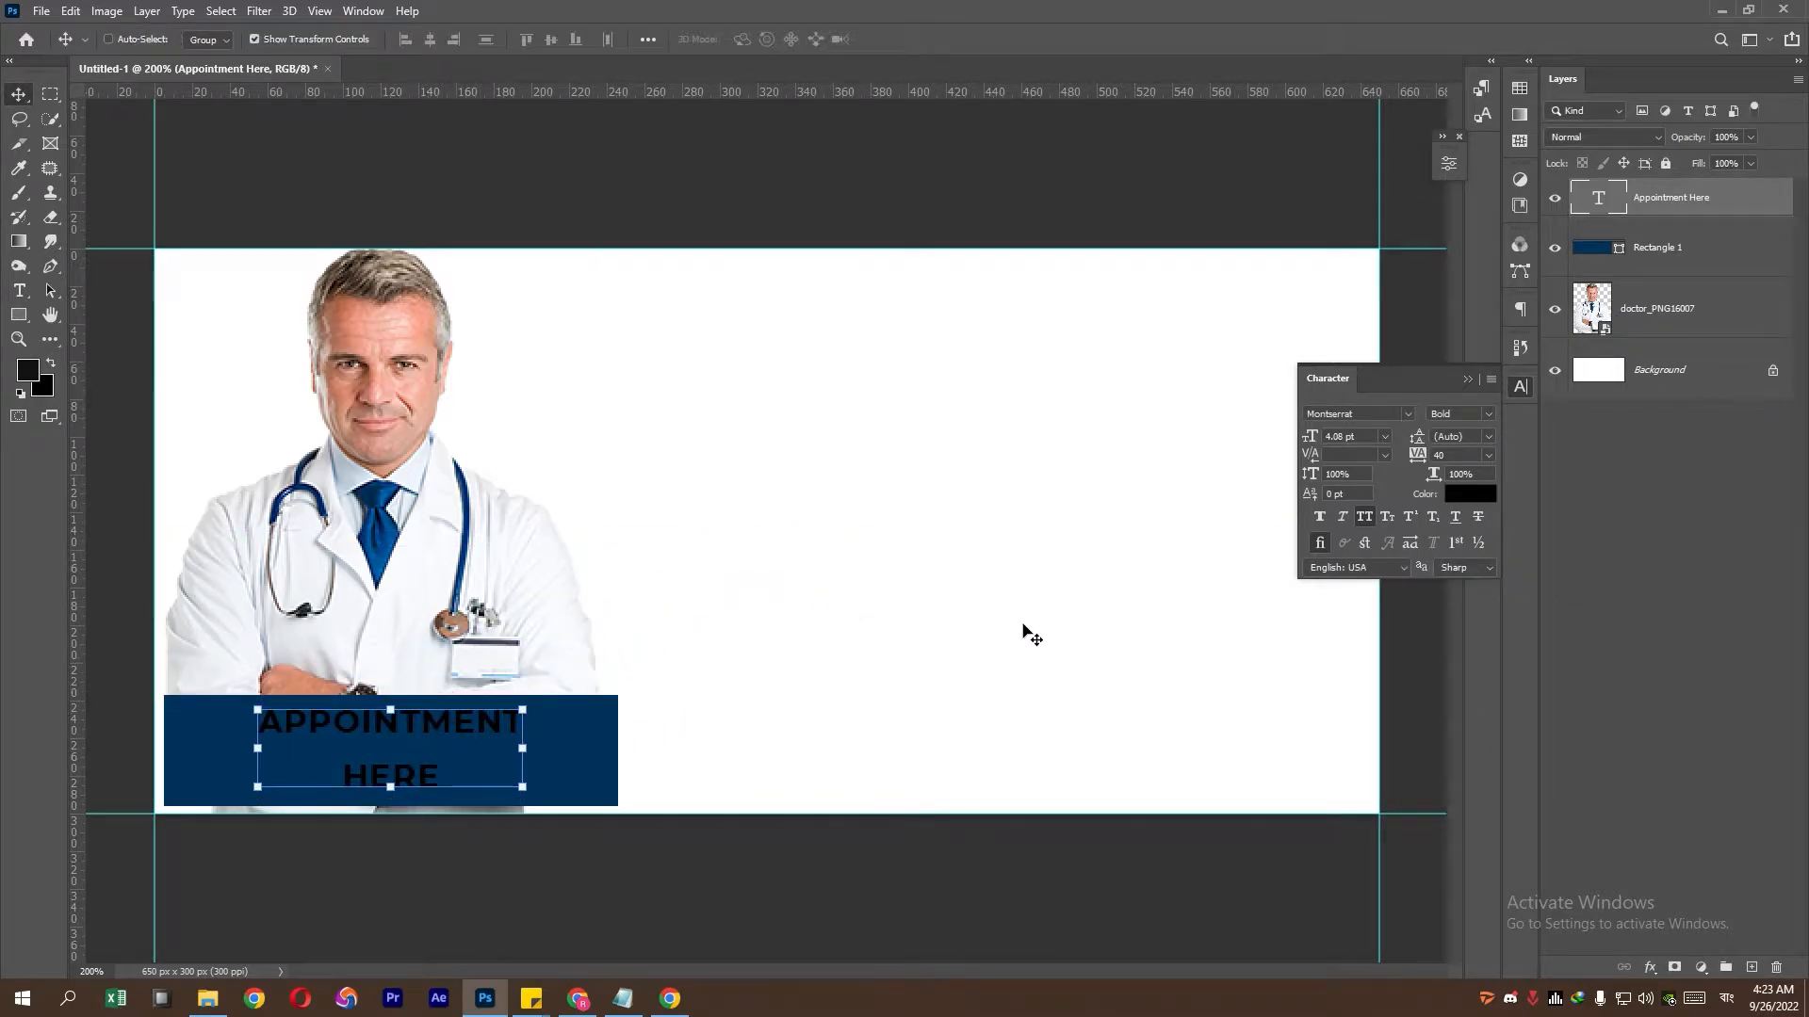
pyautogui.click(1495, 414)
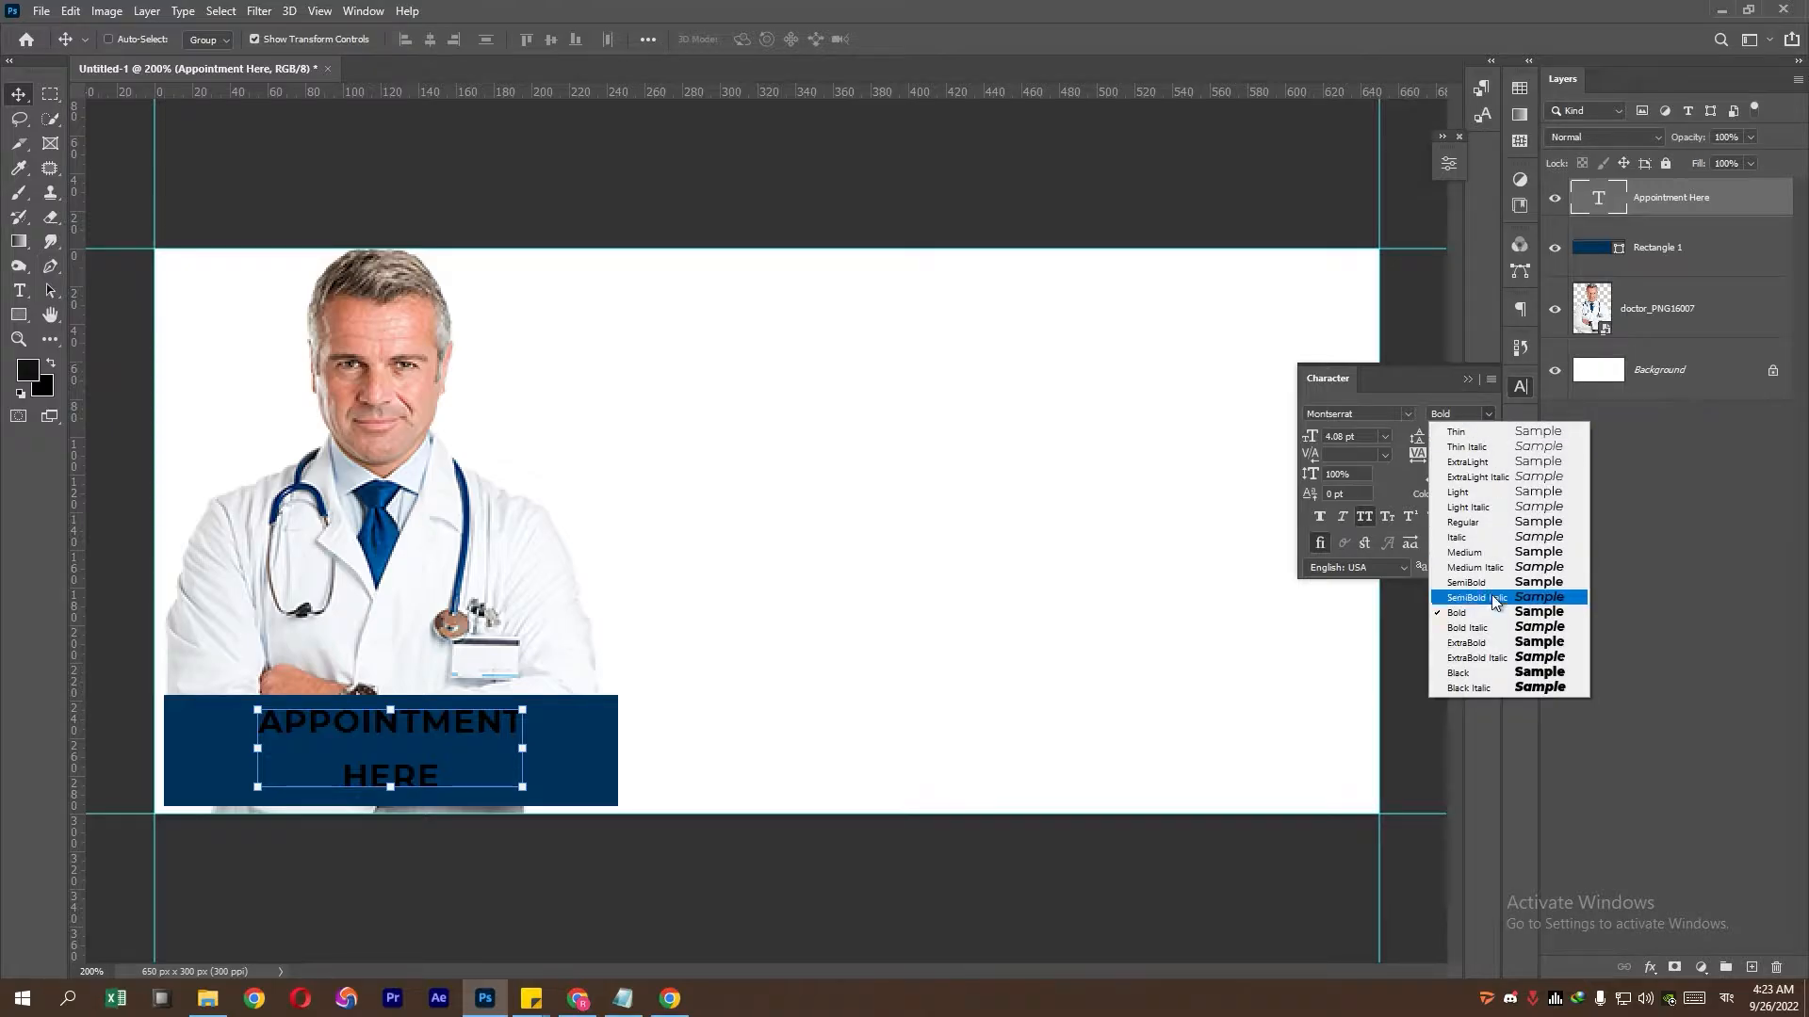
pyautogui.click(1396, 436)
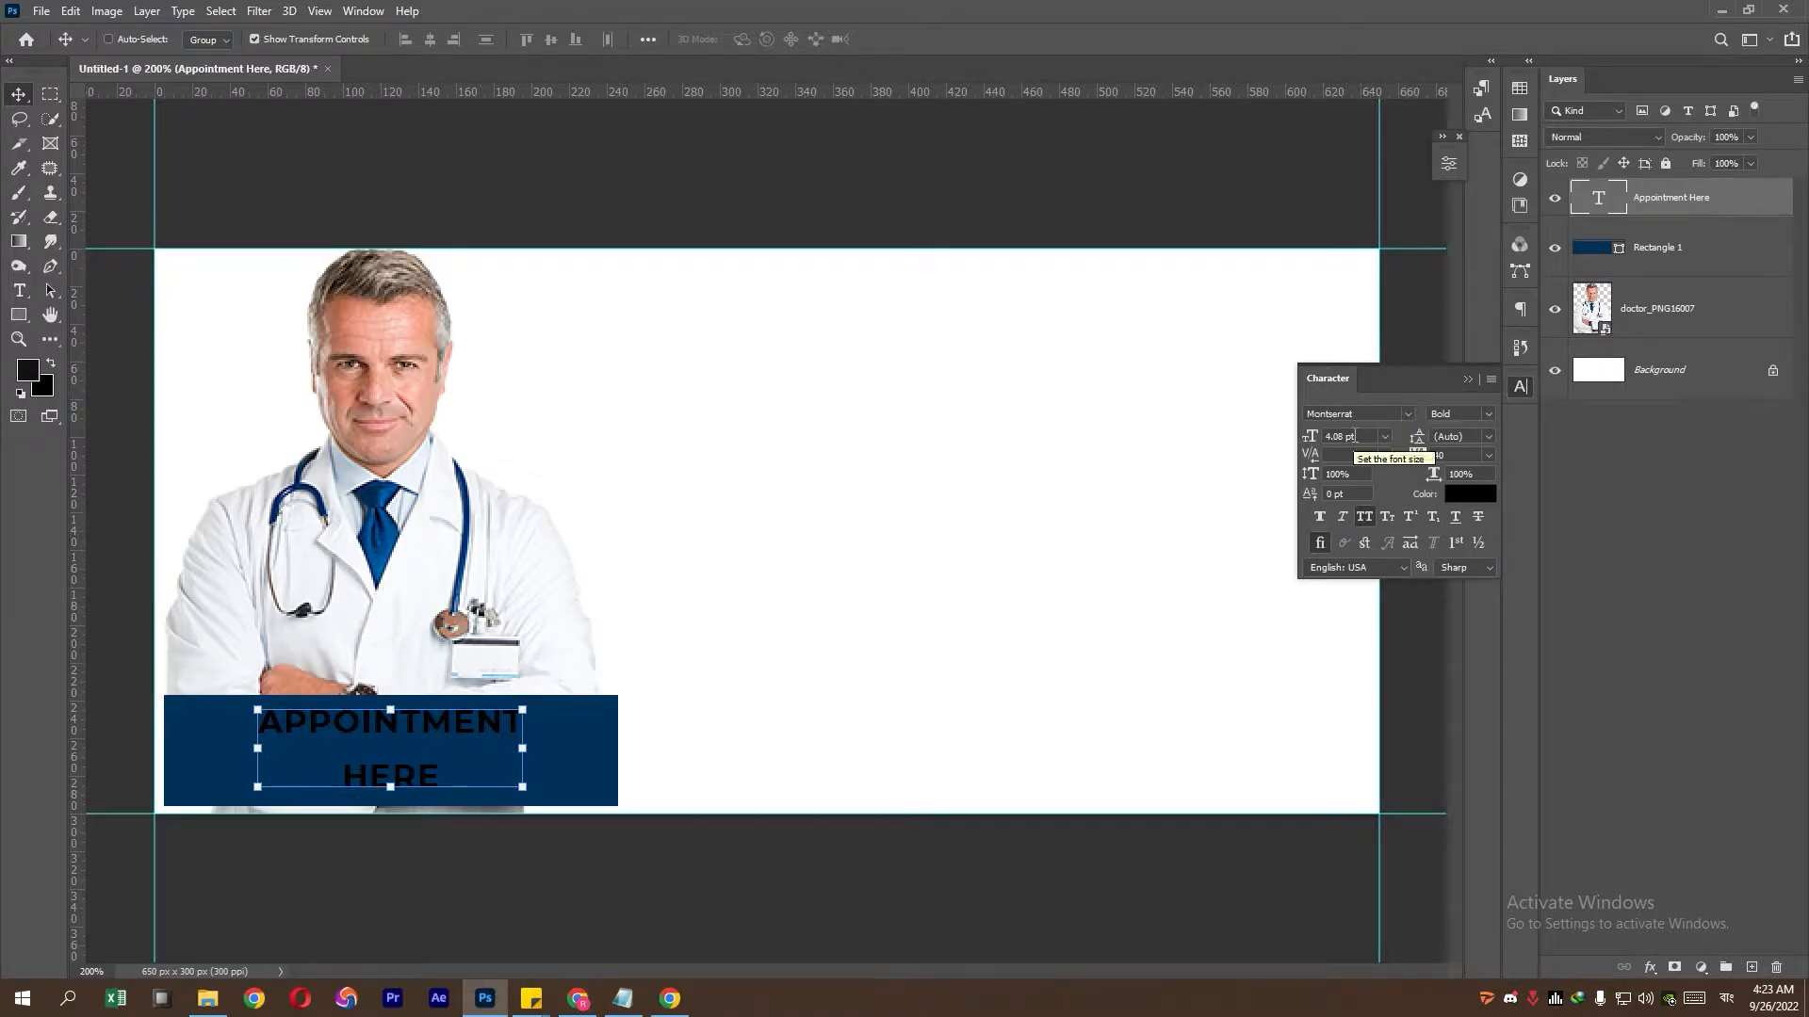
# - Set the text to 5 pt with 5 pt leading and white colour, then nudge it into place
pyautogui.click(1356, 436)
pyautogui.write('5')
pyautogui.press('Return')
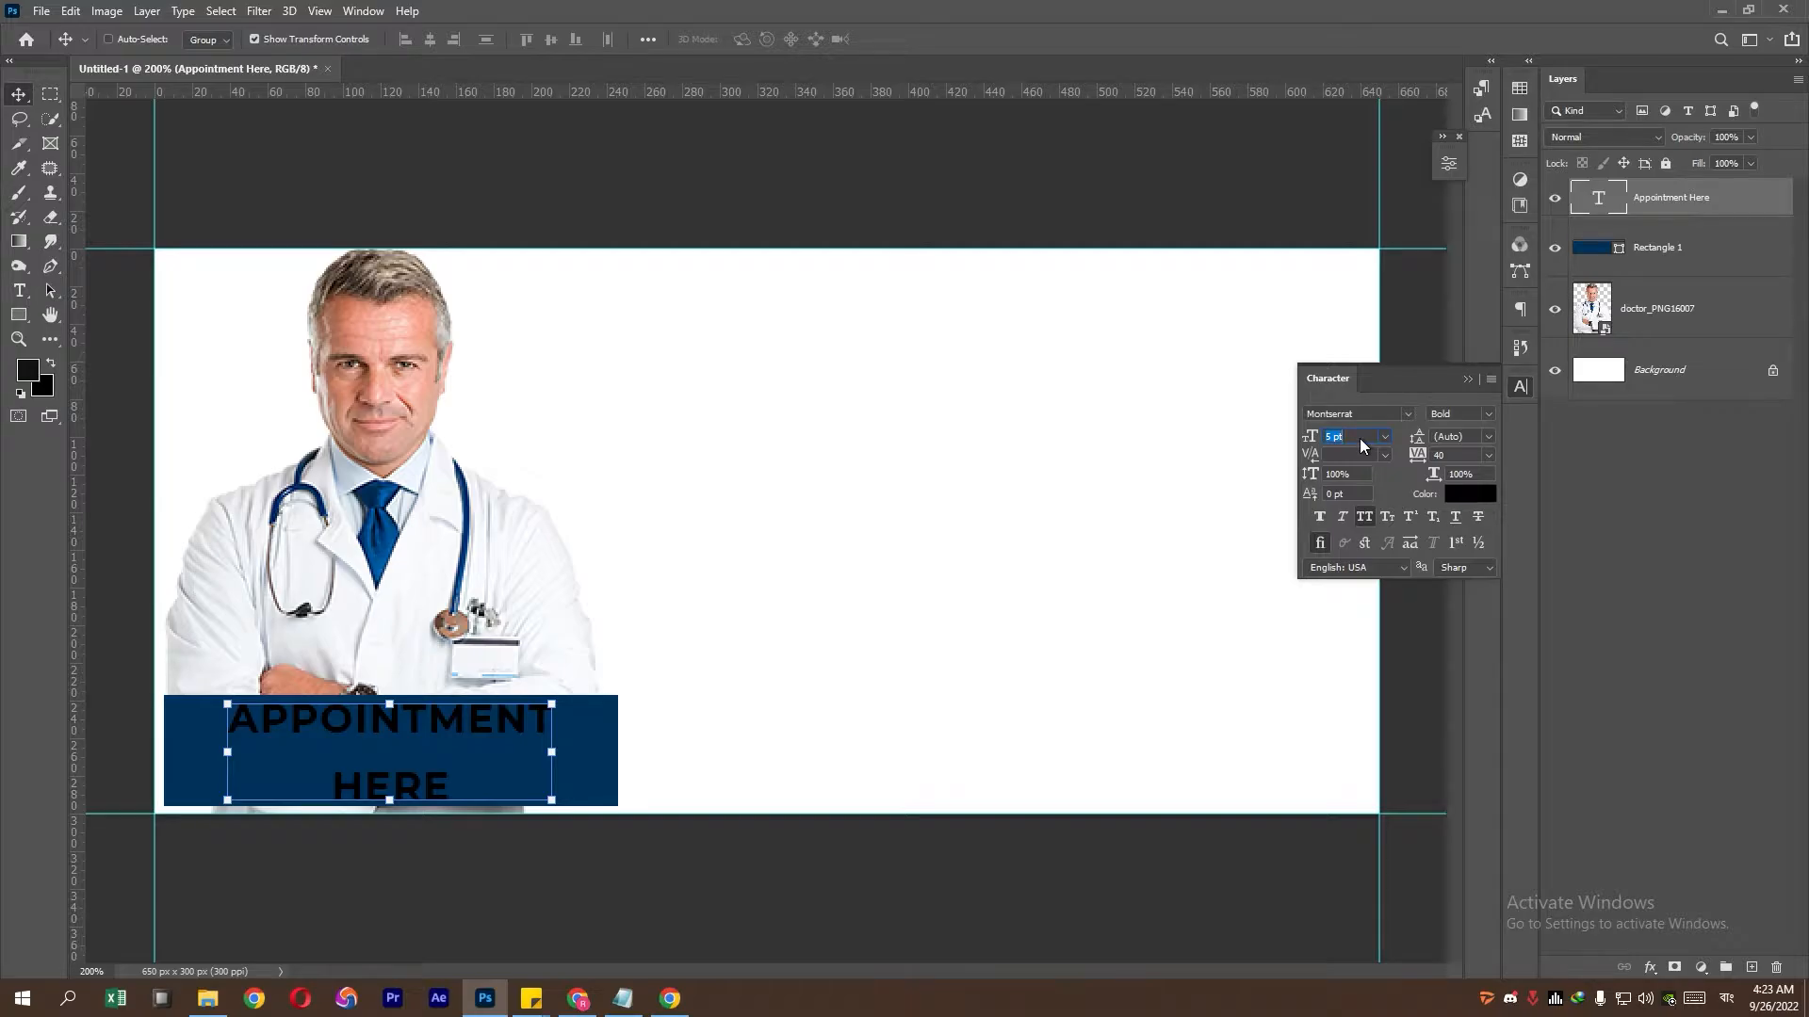
pyautogui.click(1450, 437)
pyautogui.moveTo(1428, 446)
pyautogui.mouseDown()
pyautogui.moveTo(1410, 447)
pyautogui.moveTo(1422, 438)
pyautogui.mouseUp()
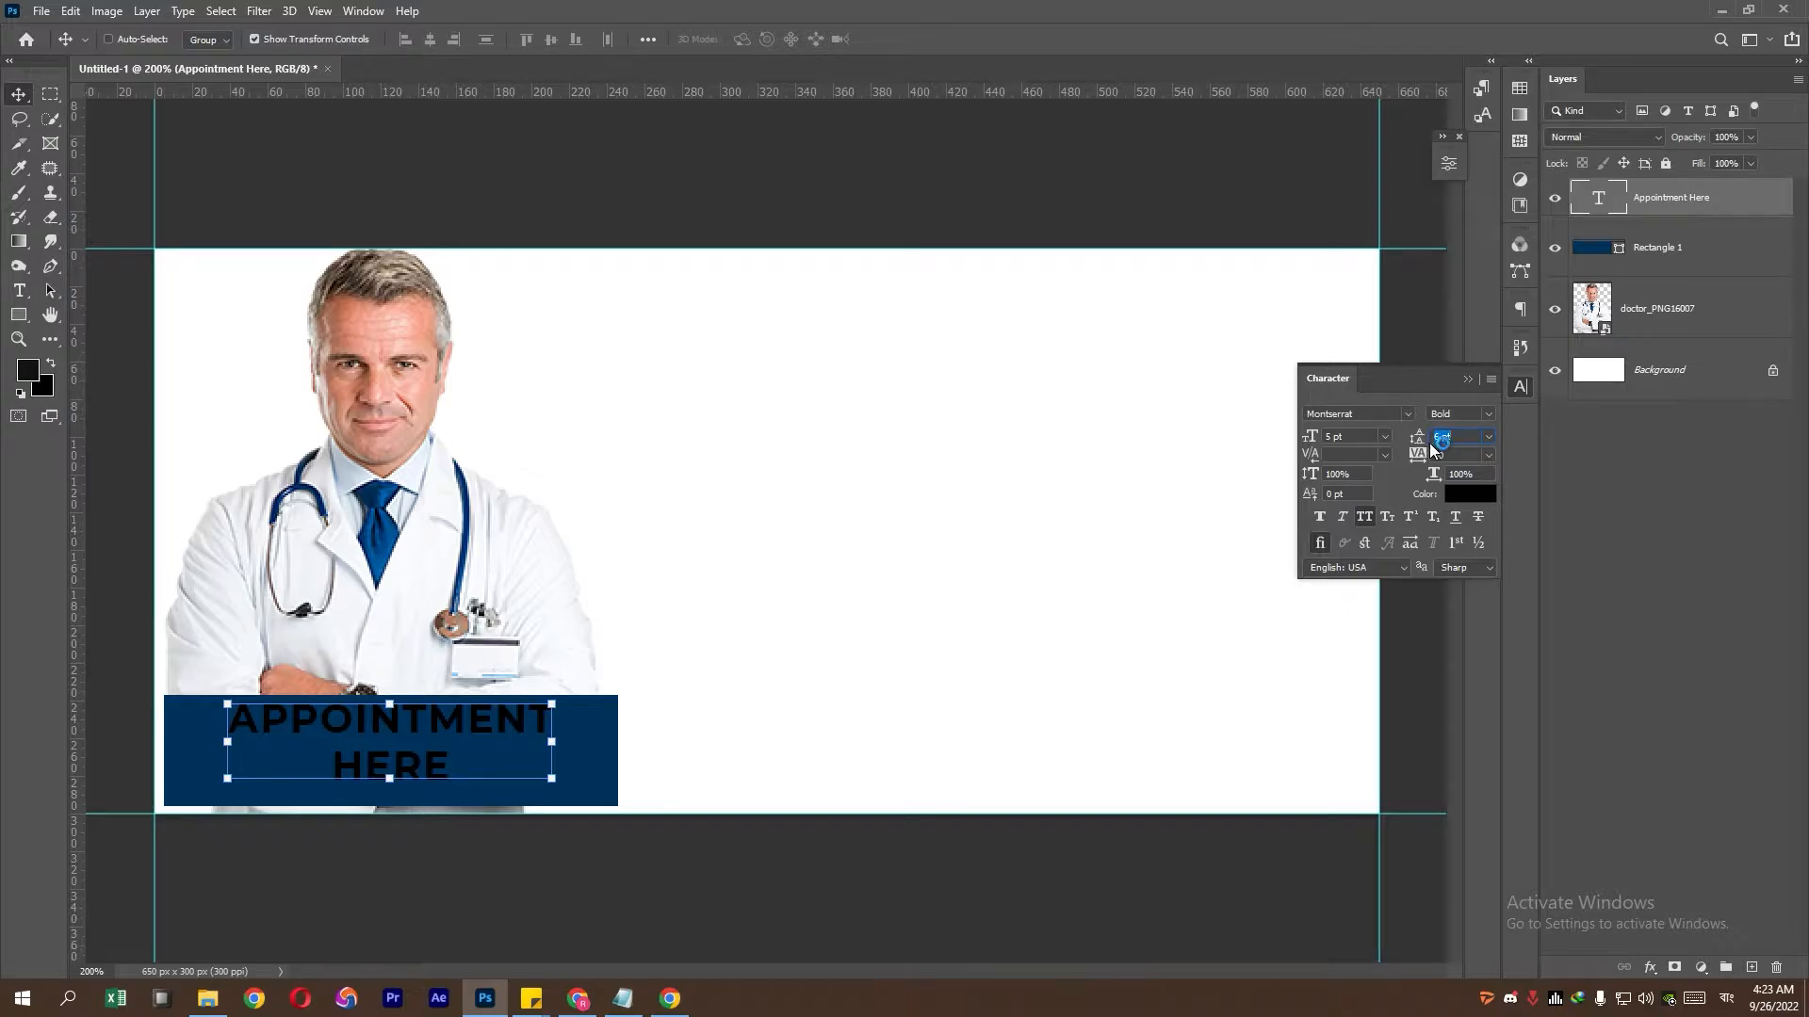
pyautogui.press('Down')
pyautogui.click(1473, 498)
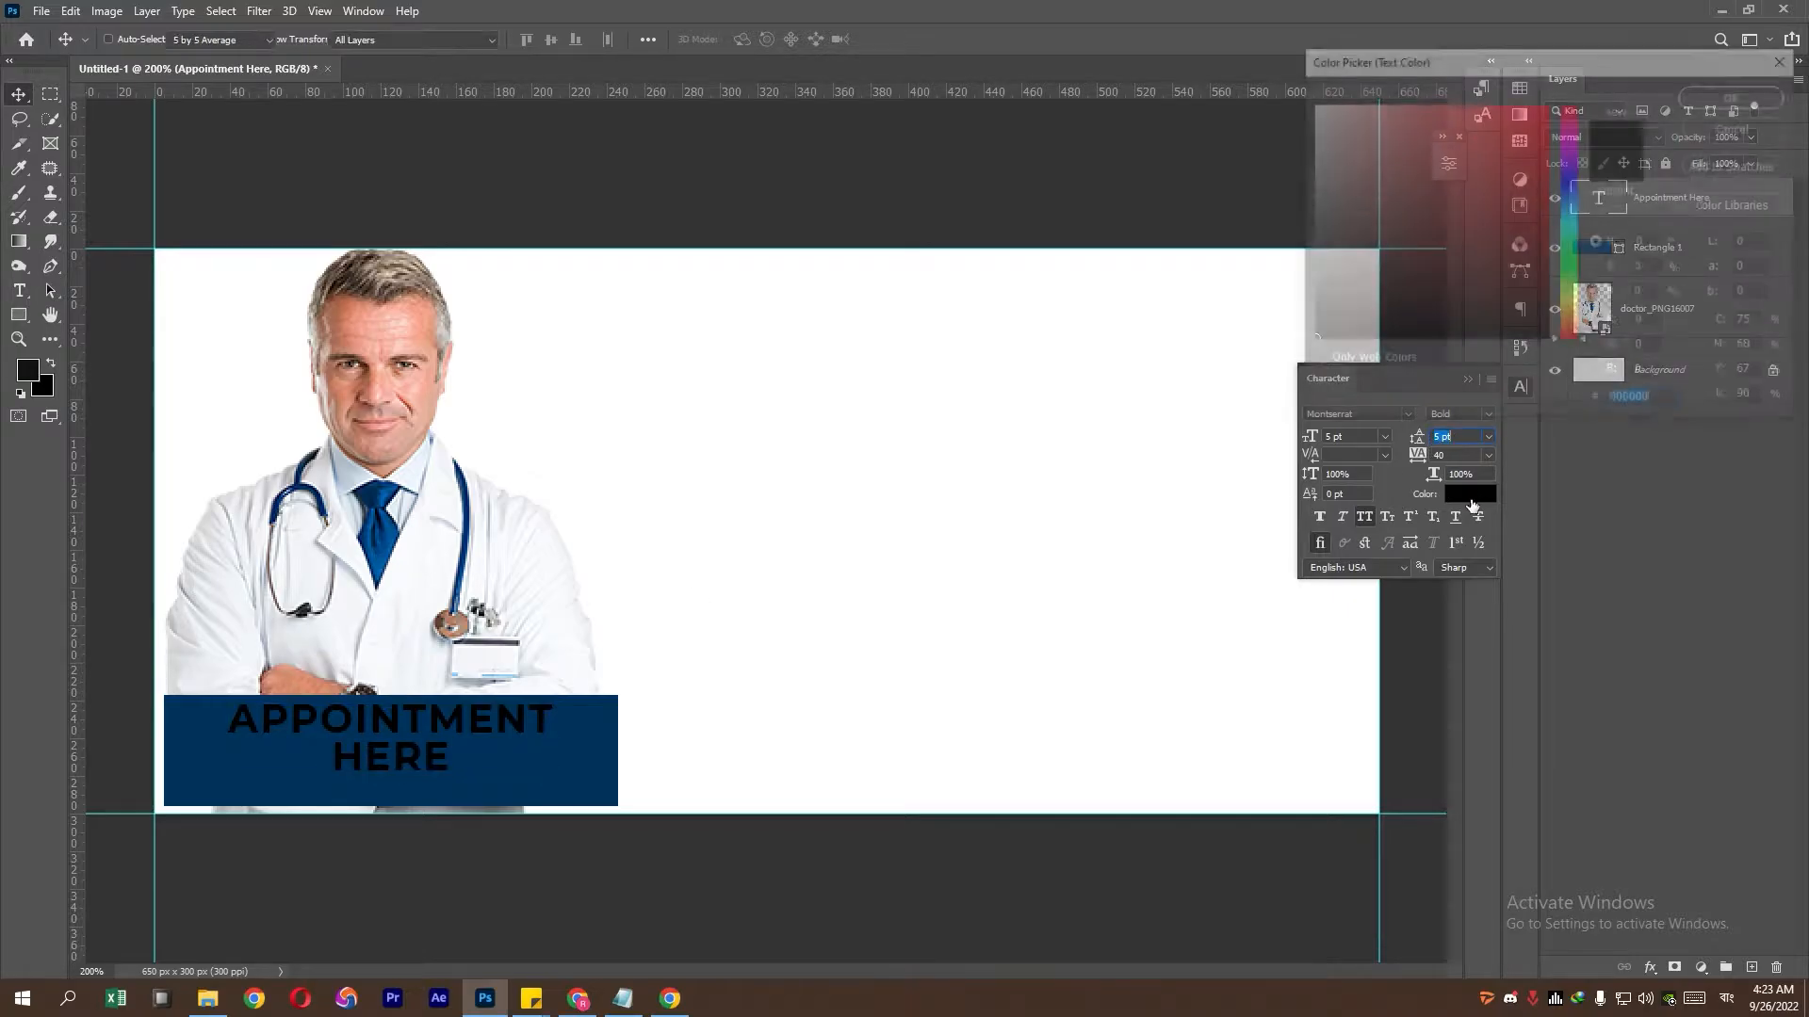
pyautogui.click(1310, 104)
pyautogui.click(1736, 96)
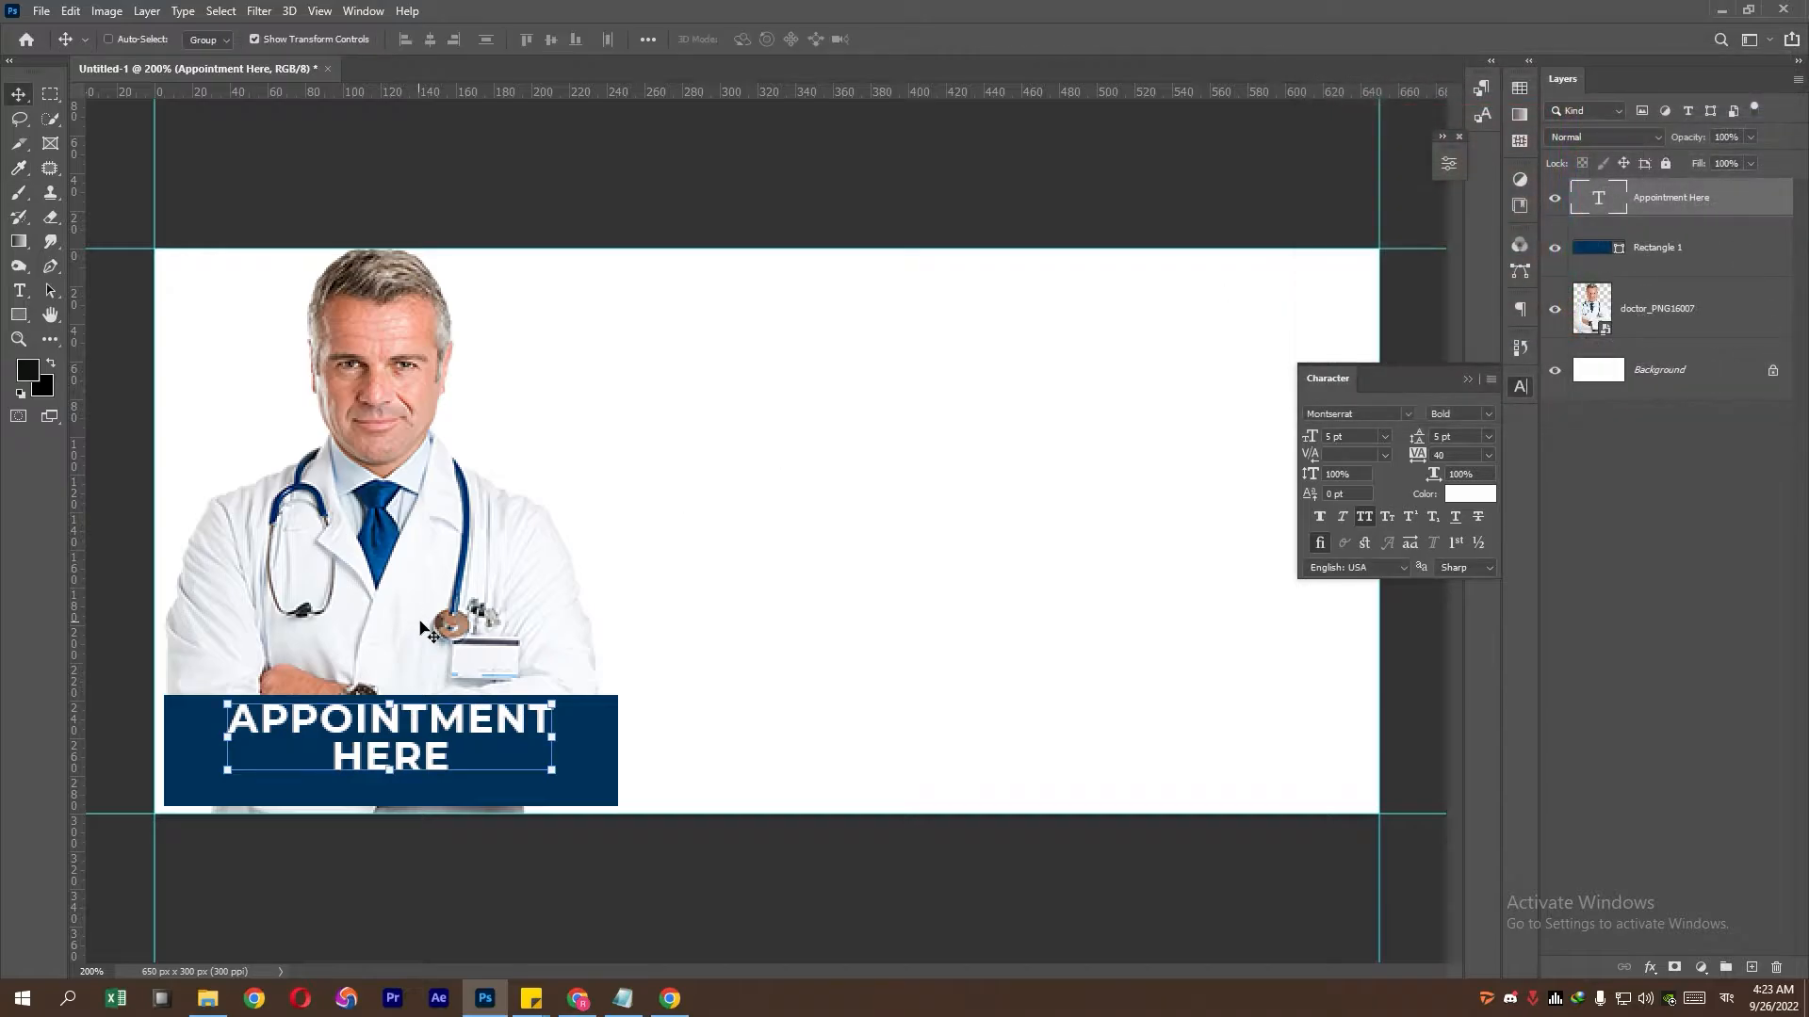
pyautogui.moveTo(410, 731); pyautogui.dragTo(403, 740)
# - Centre the APPOINTMENT HERE text horizontally and vertically on the blue bar
pyautogui.click(1667, 247)
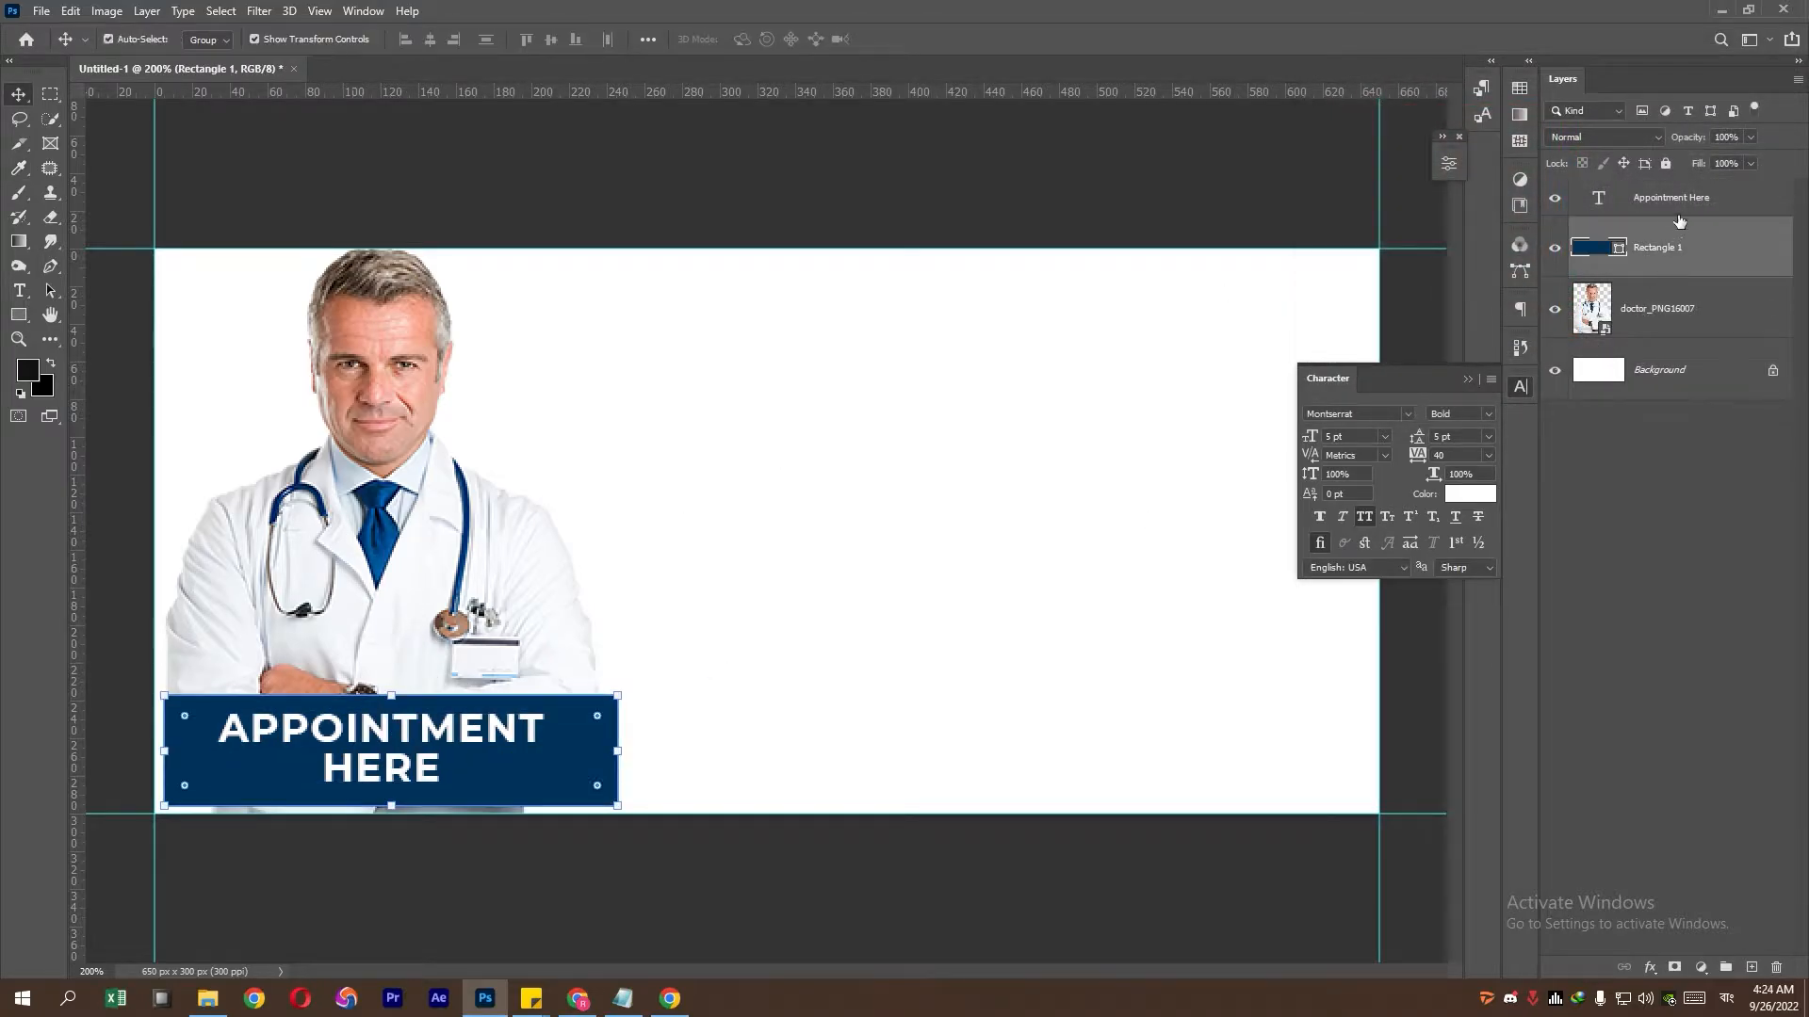
pyautogui.keyDown('shift'); pyautogui.click(1677, 209); pyautogui.keyUp('shift')
pyautogui.click(430, 39)
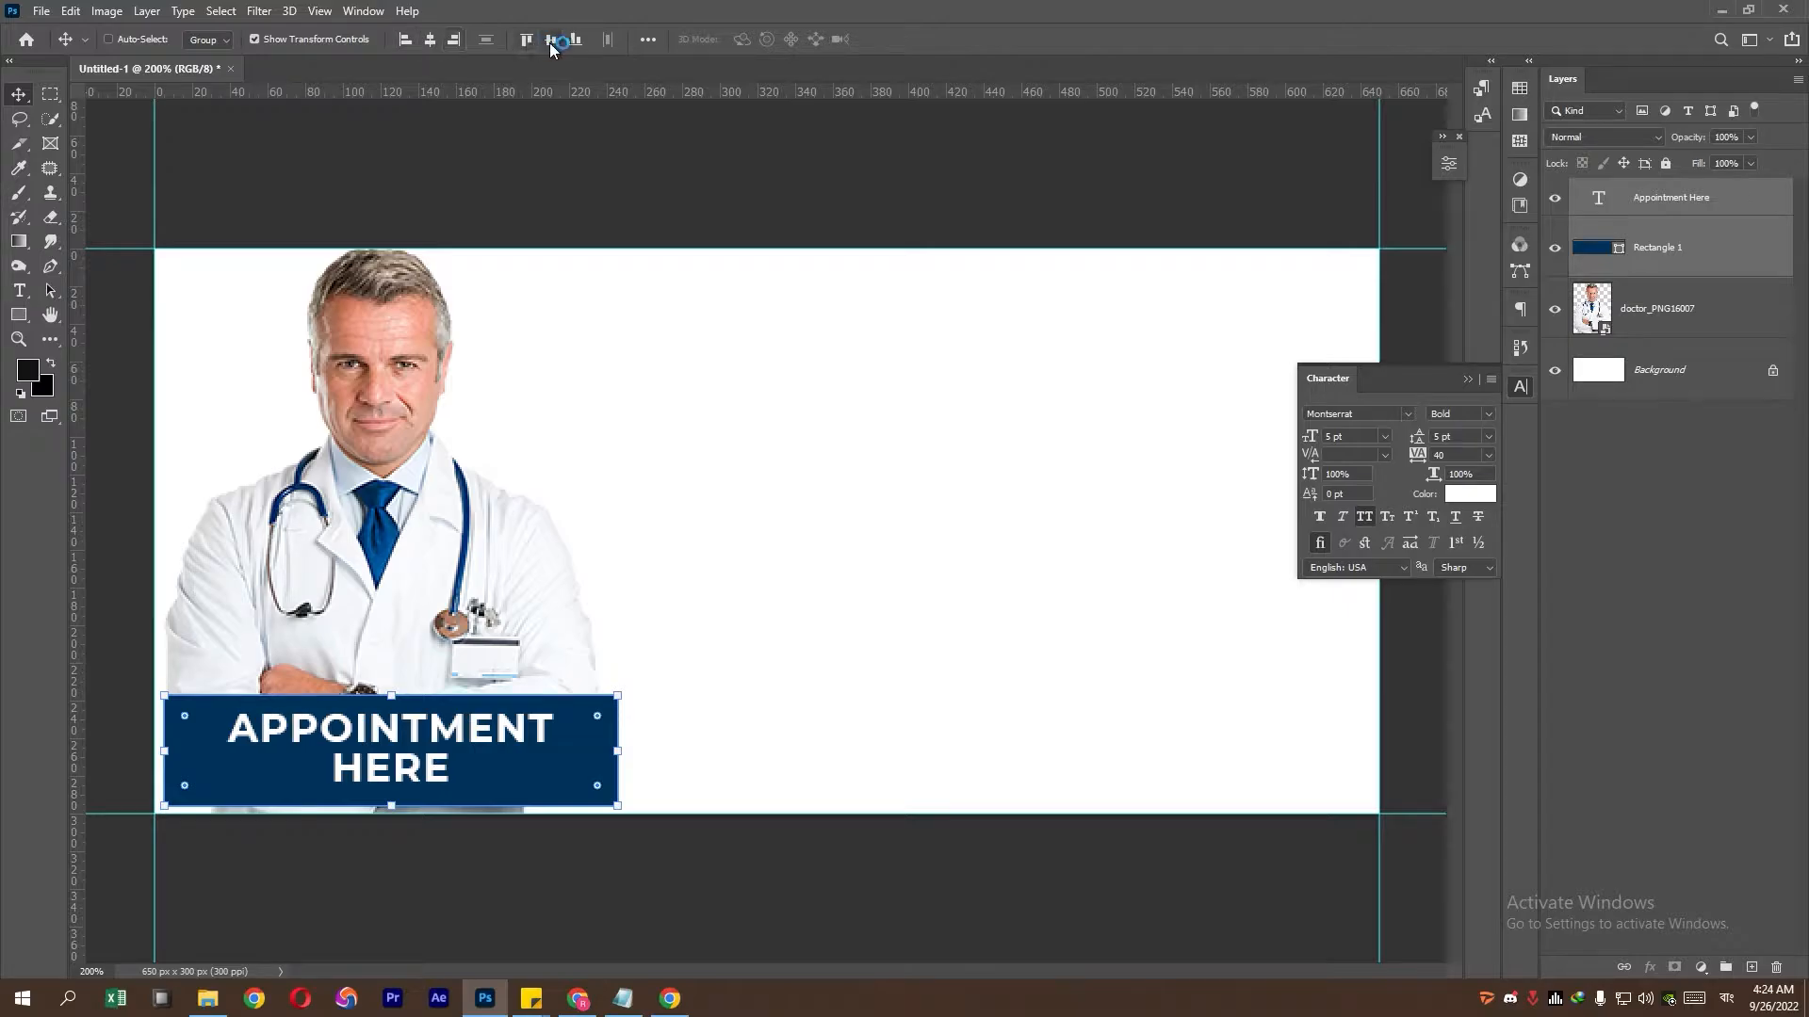
pyautogui.click(552, 40)
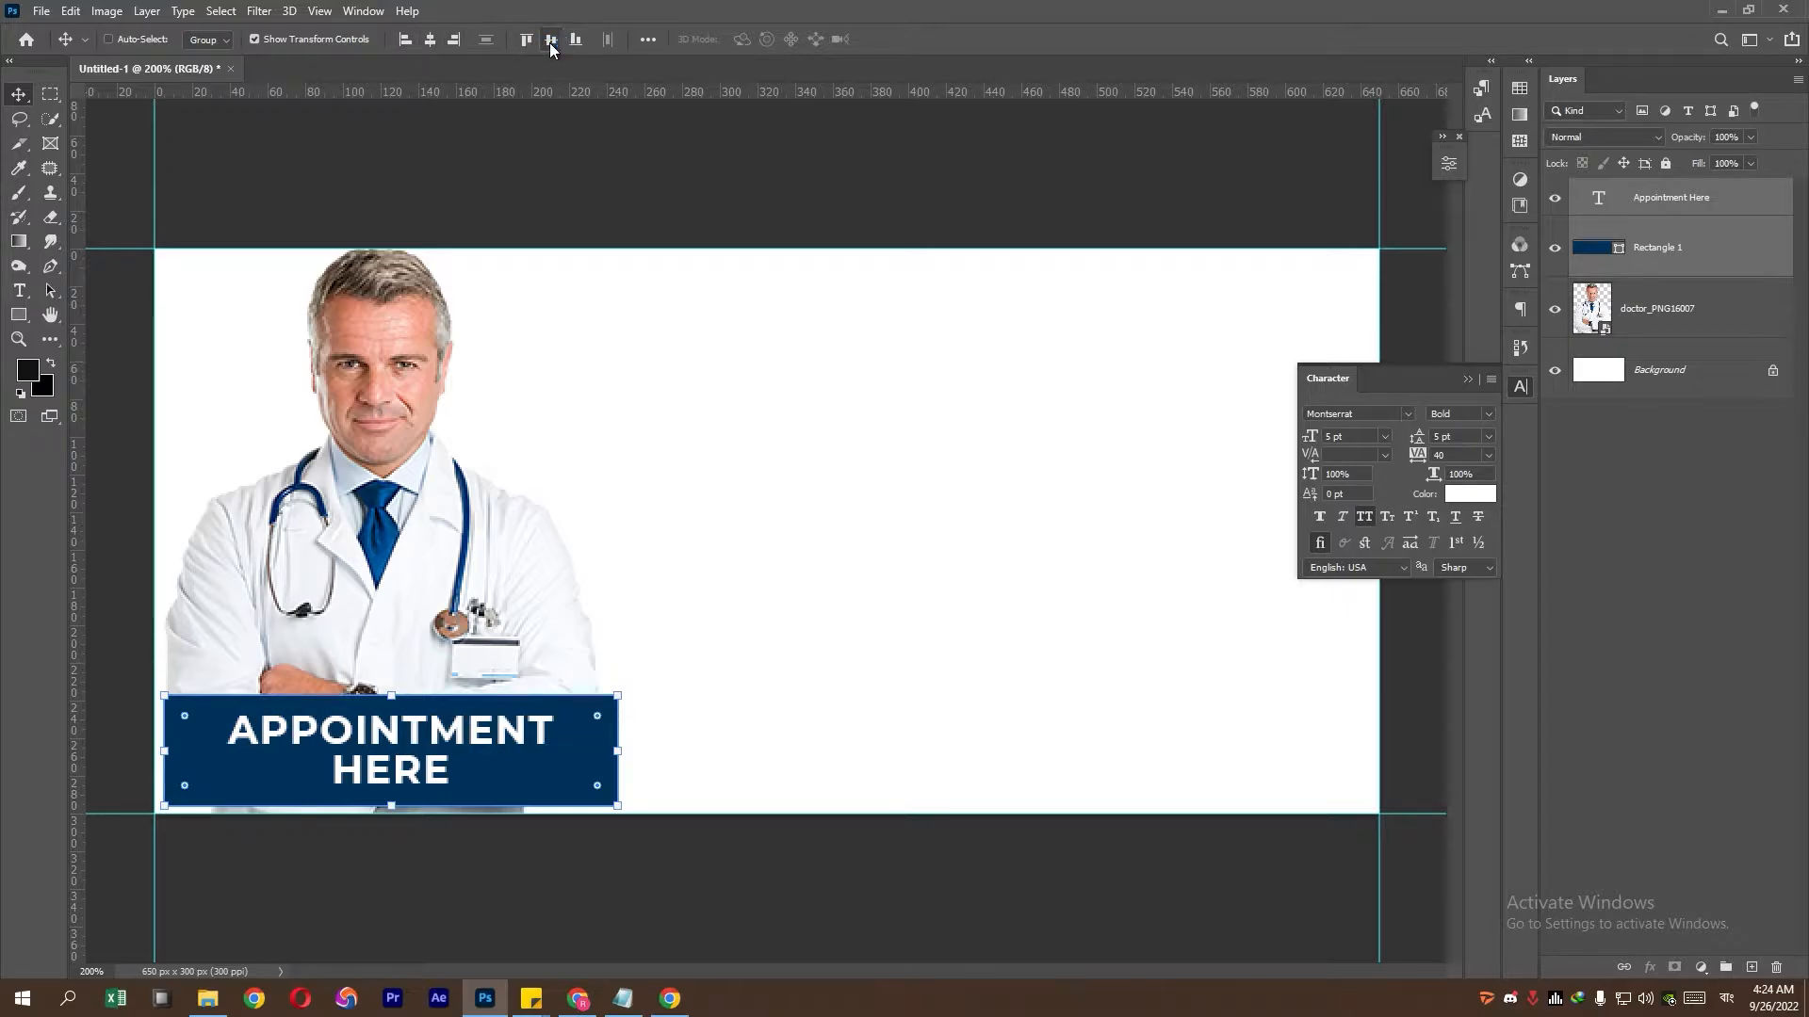
# - Narrow the blue bar to about 95% of its width
pyautogui.click(1688, 247)
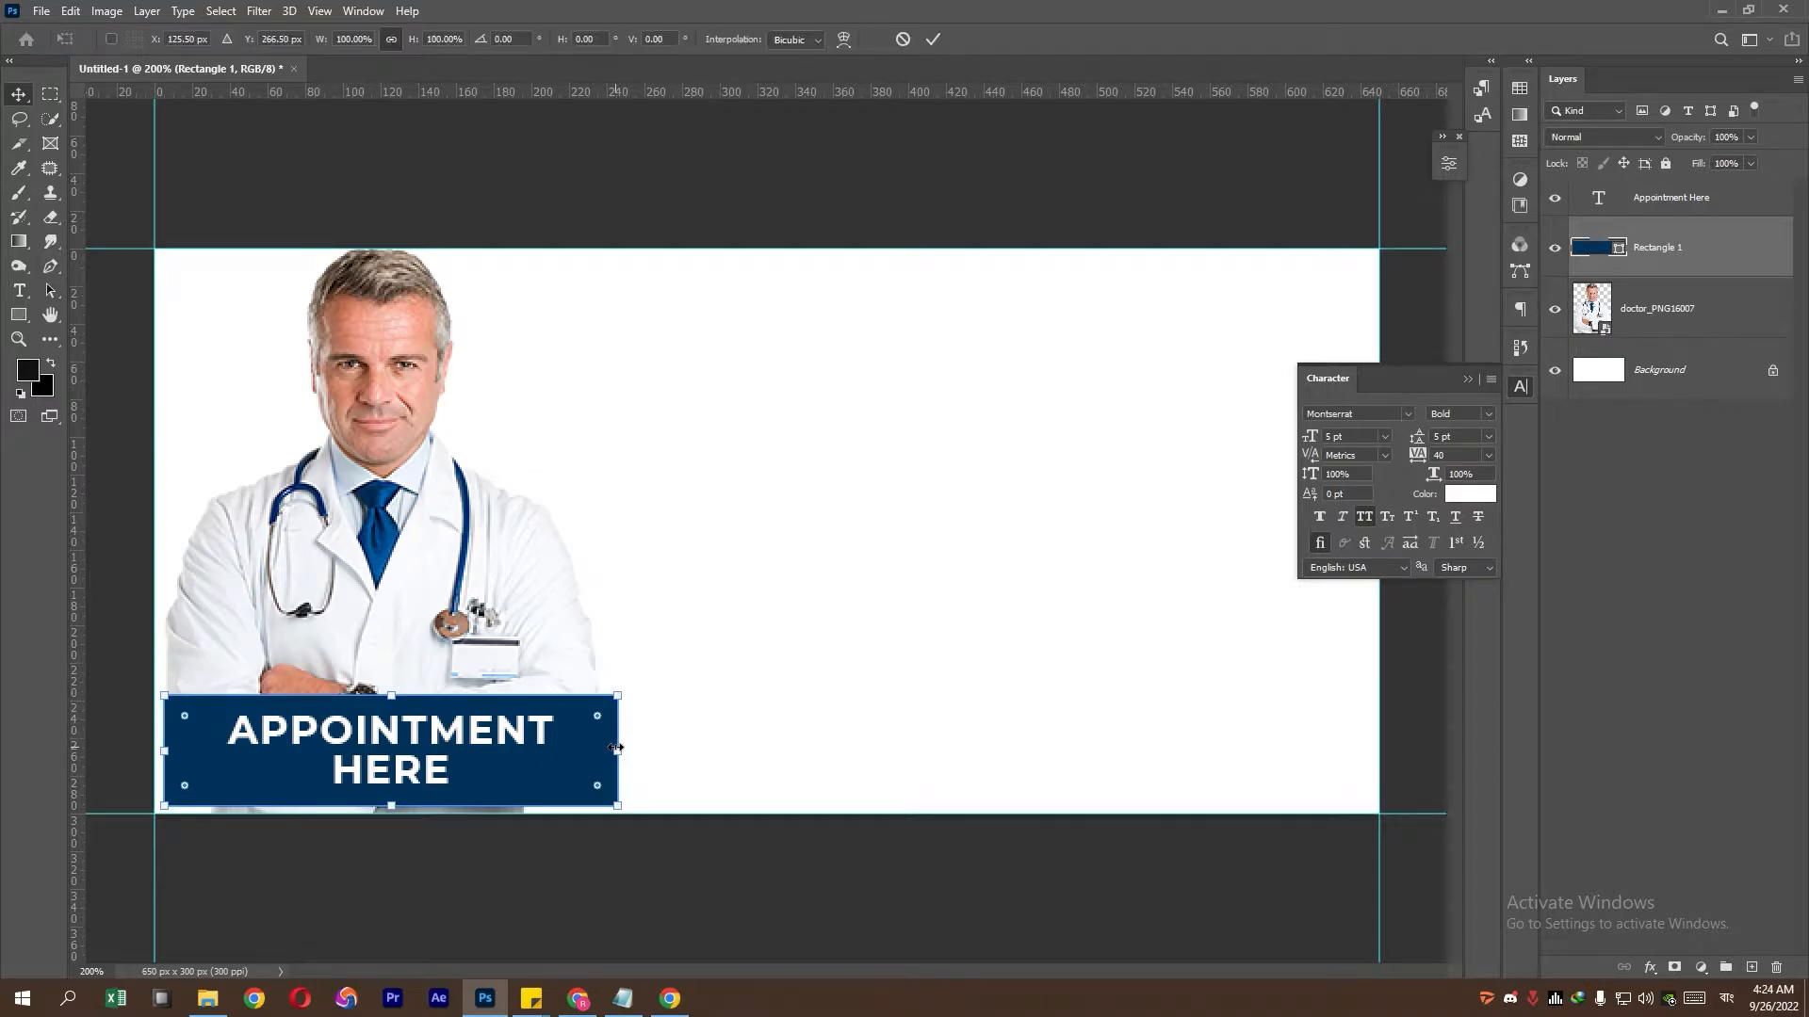
pyautogui.moveTo(618, 749); pyautogui.dragTo(910, 571)
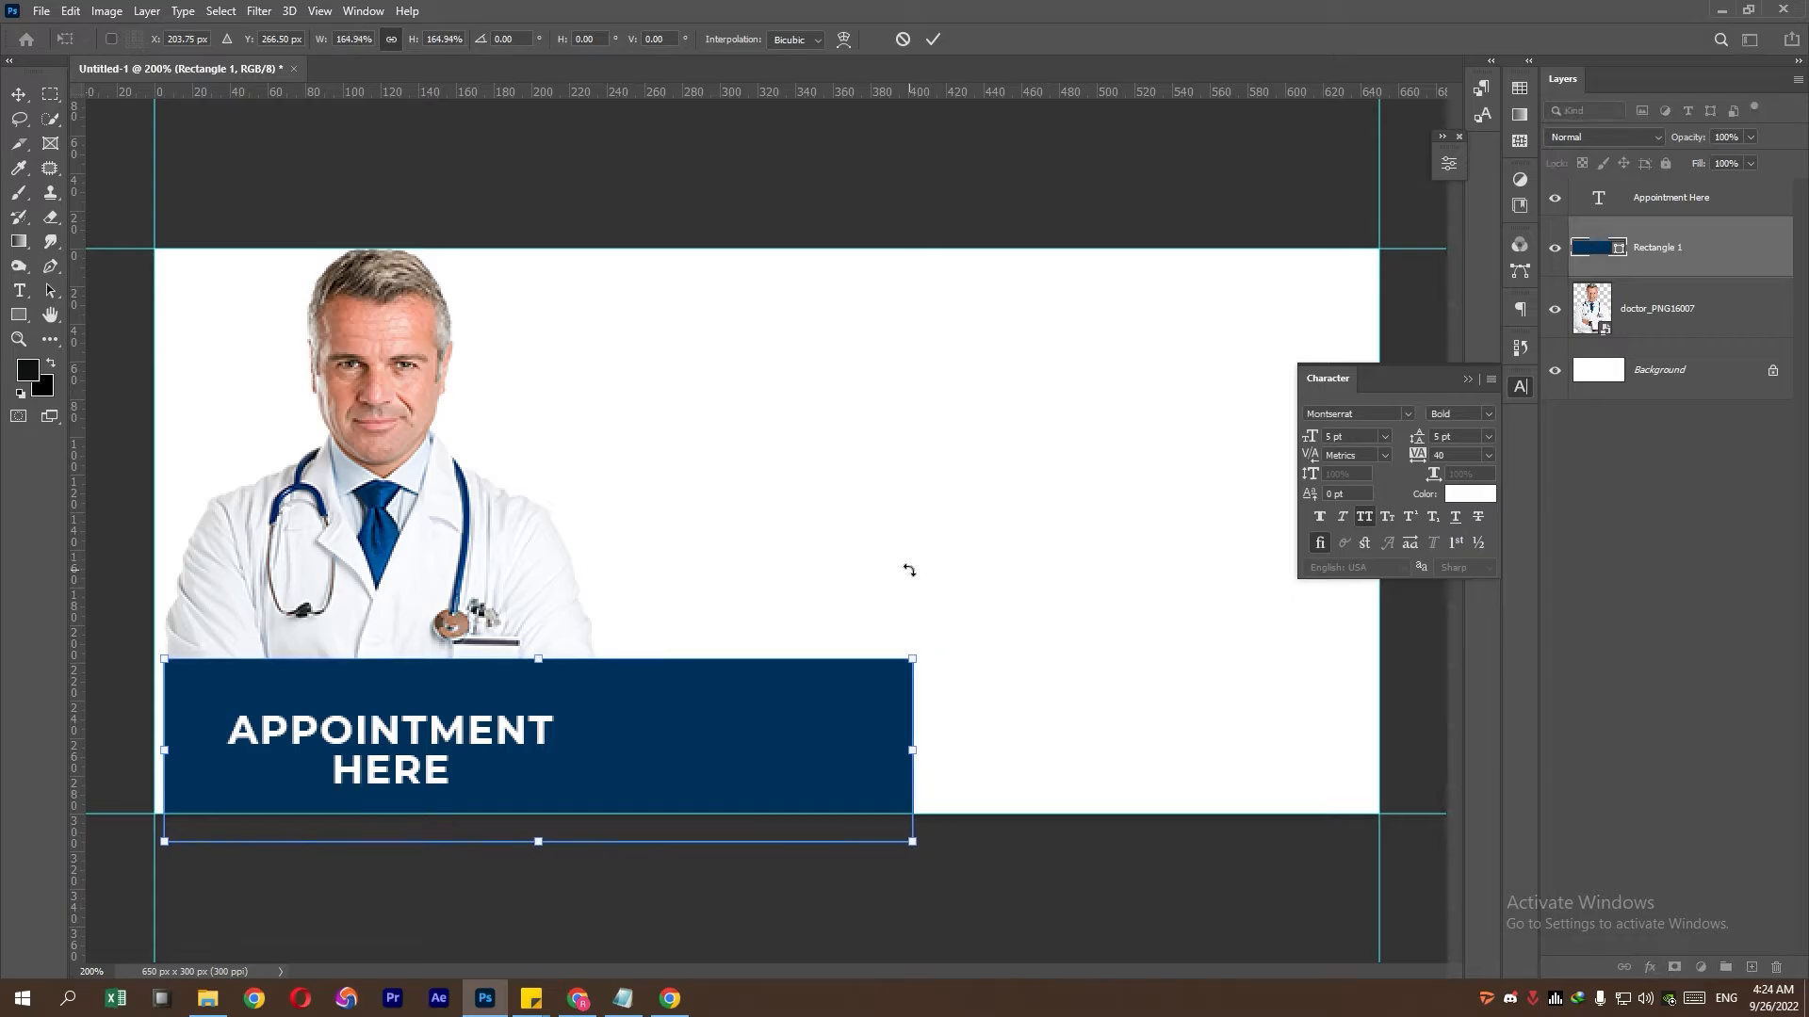
pyautogui.hotkey('ctrl', 'z')
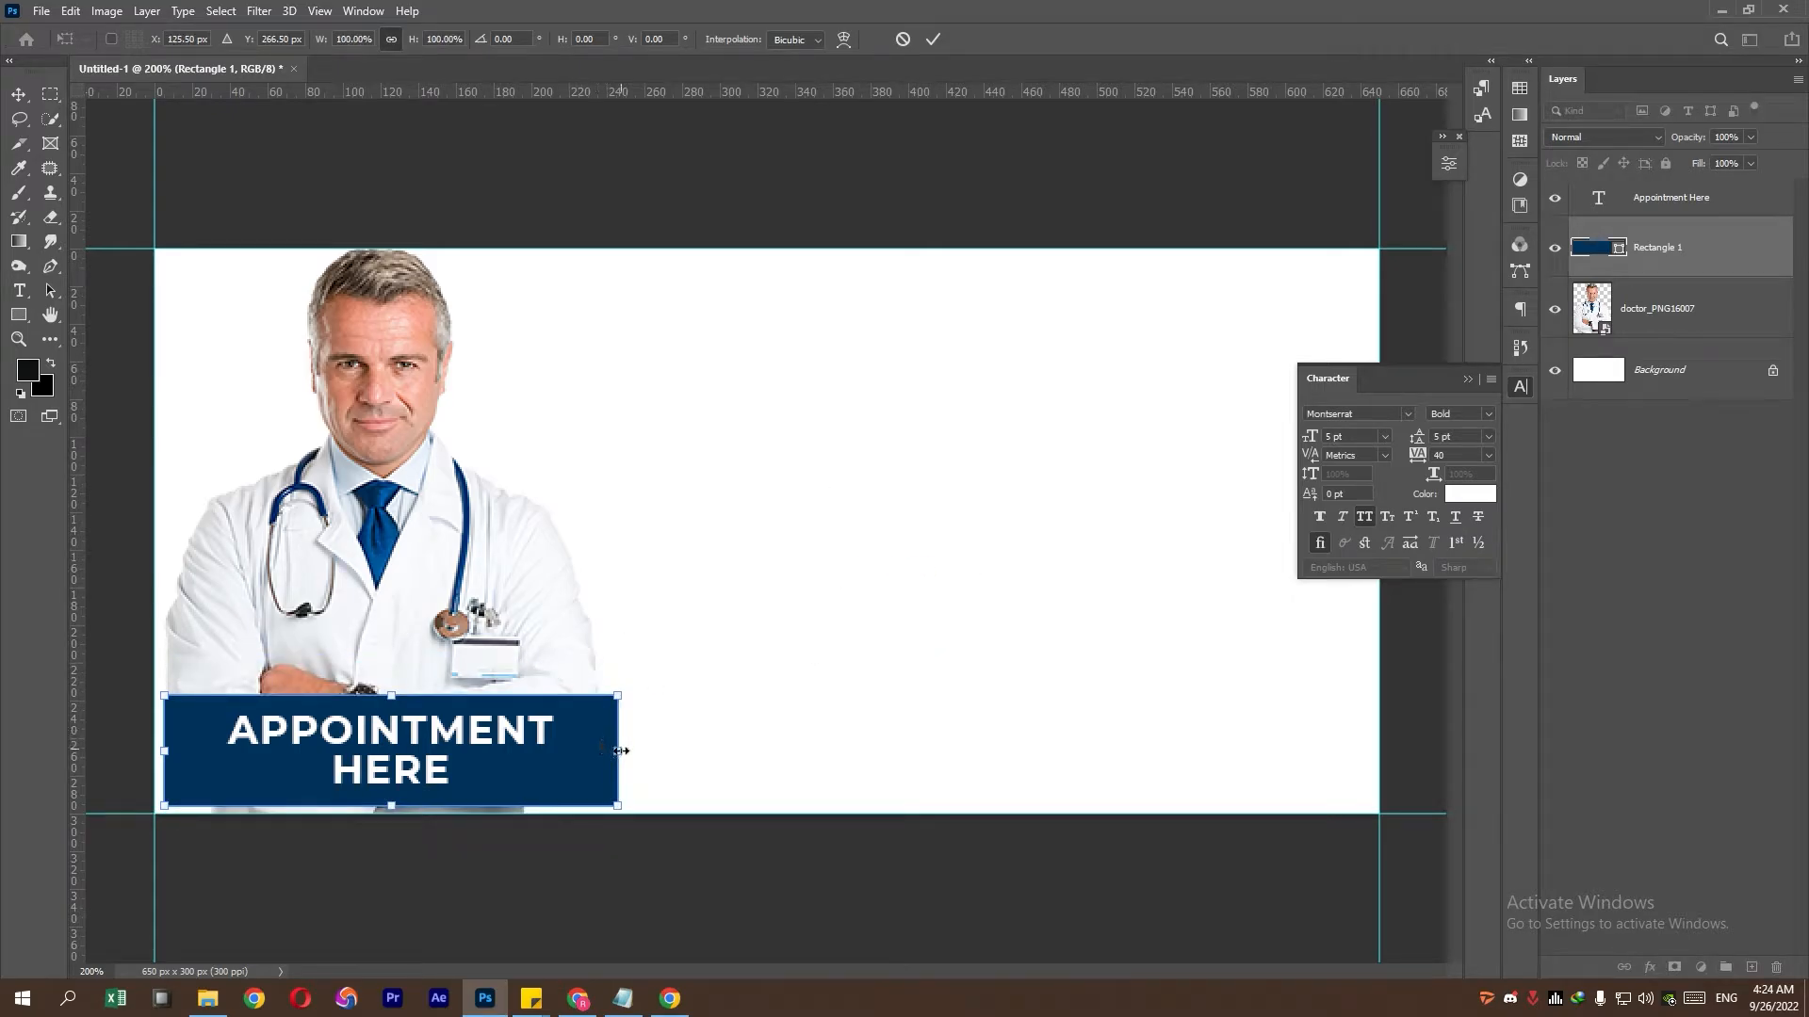
pyautogui.moveTo(620, 751); pyautogui.dragTo(611, 751)
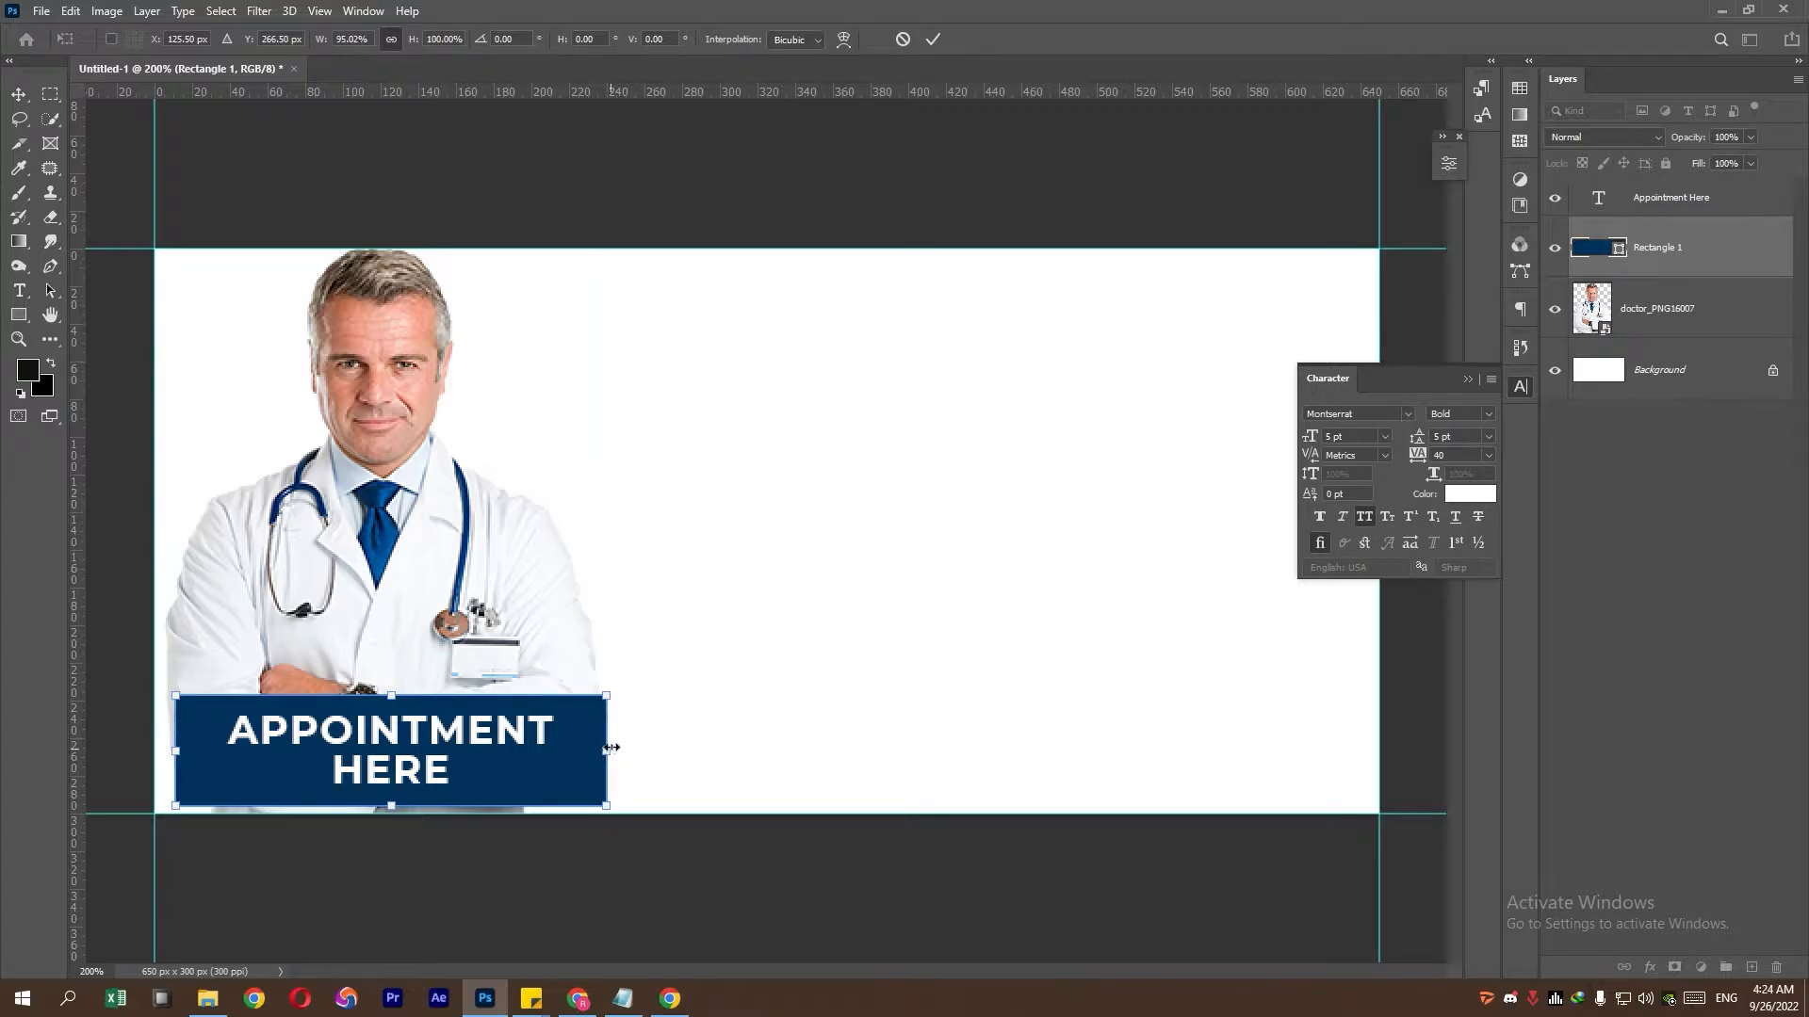
pyautogui.press('Return')
pyautogui.keyDown('ctrl'); pyautogui.click(1658, 200); pyautogui.keyUp('ctrl')
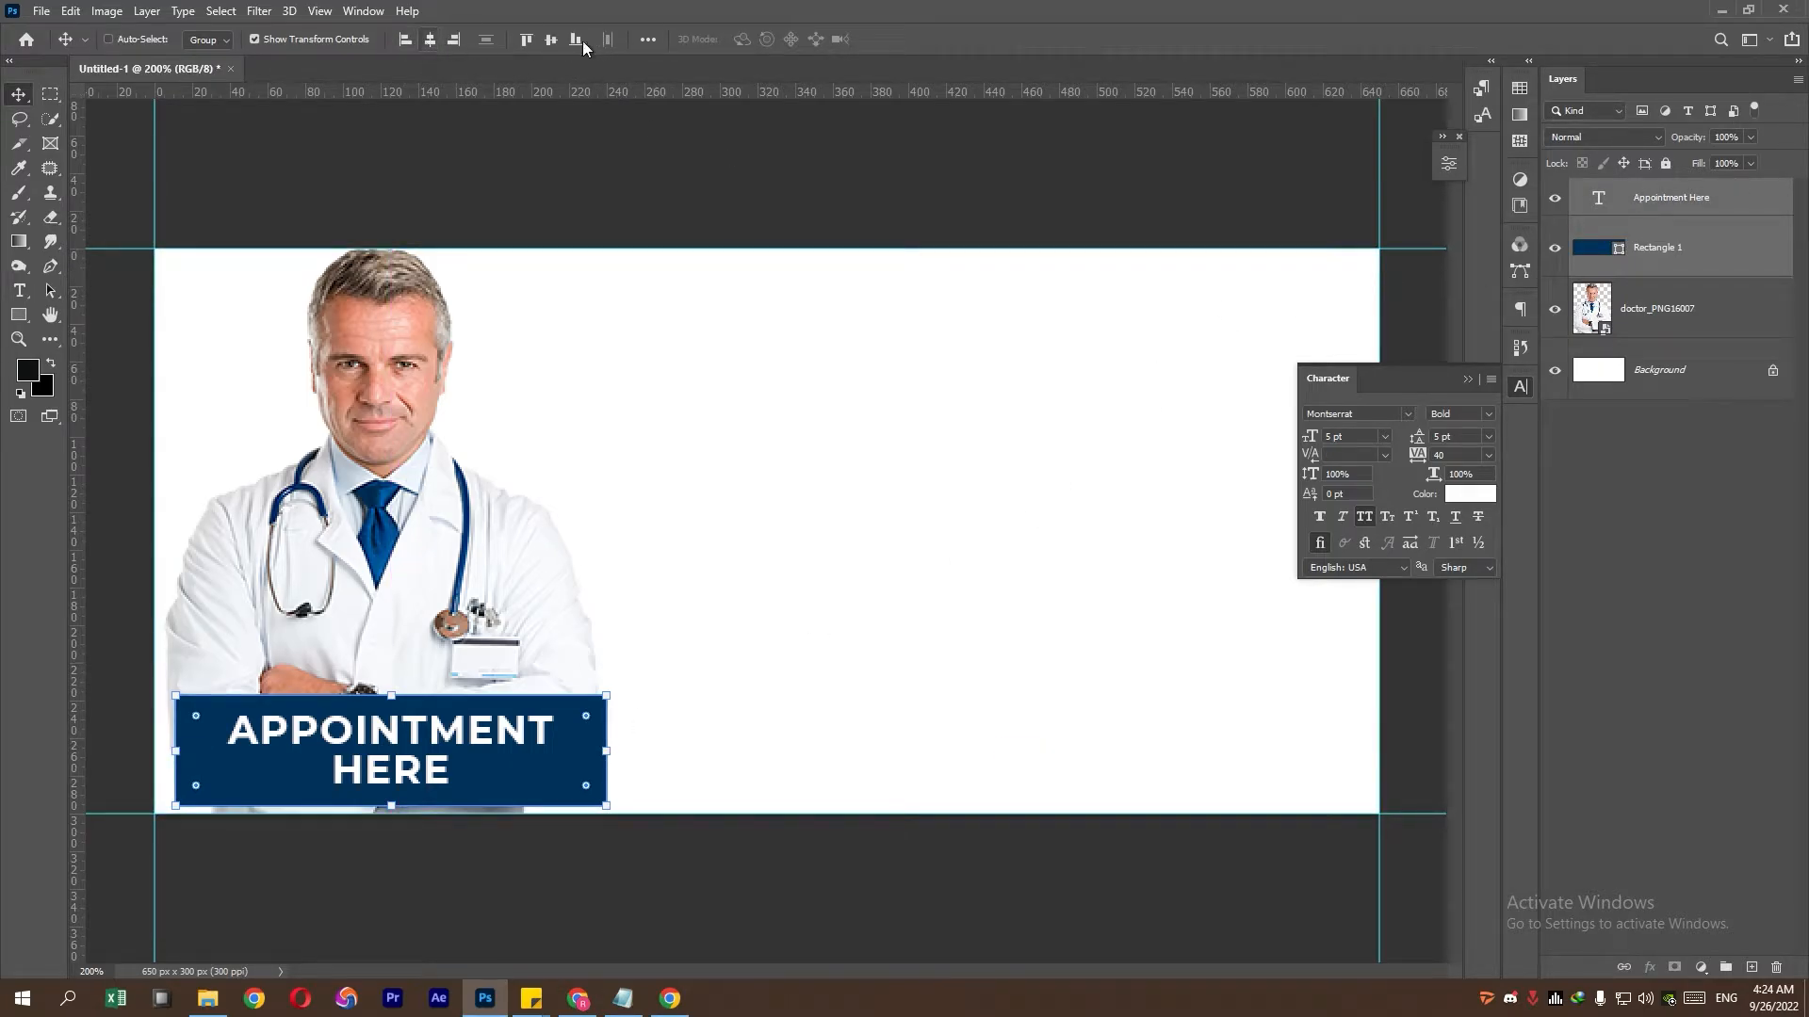
# - Shift and narrow the doctor photo so its edges match the bar
pyautogui.keyDown('ctrl'); pyautogui.click(479, 336); pyautogui.keyUp('ctrl')
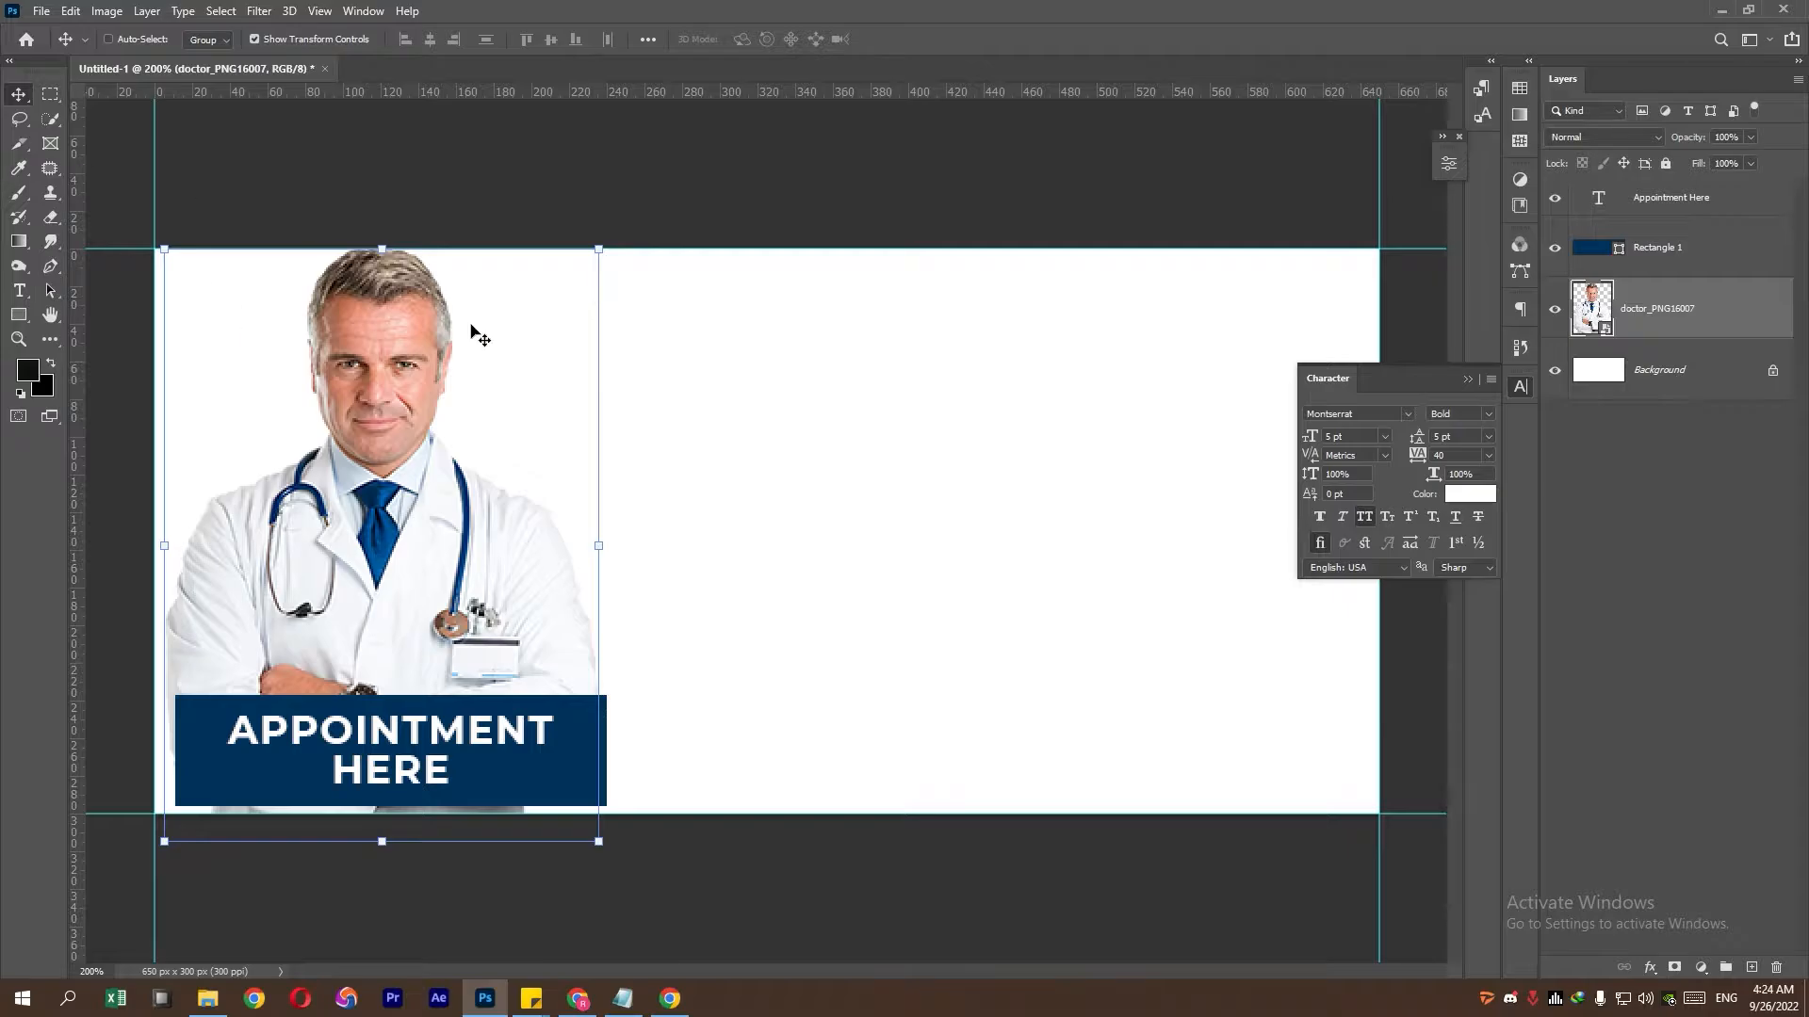
pyautogui.hotkey('ctrl', 't')
pyautogui.moveTo(419, 514); pyautogui.dragTo(432, 514)
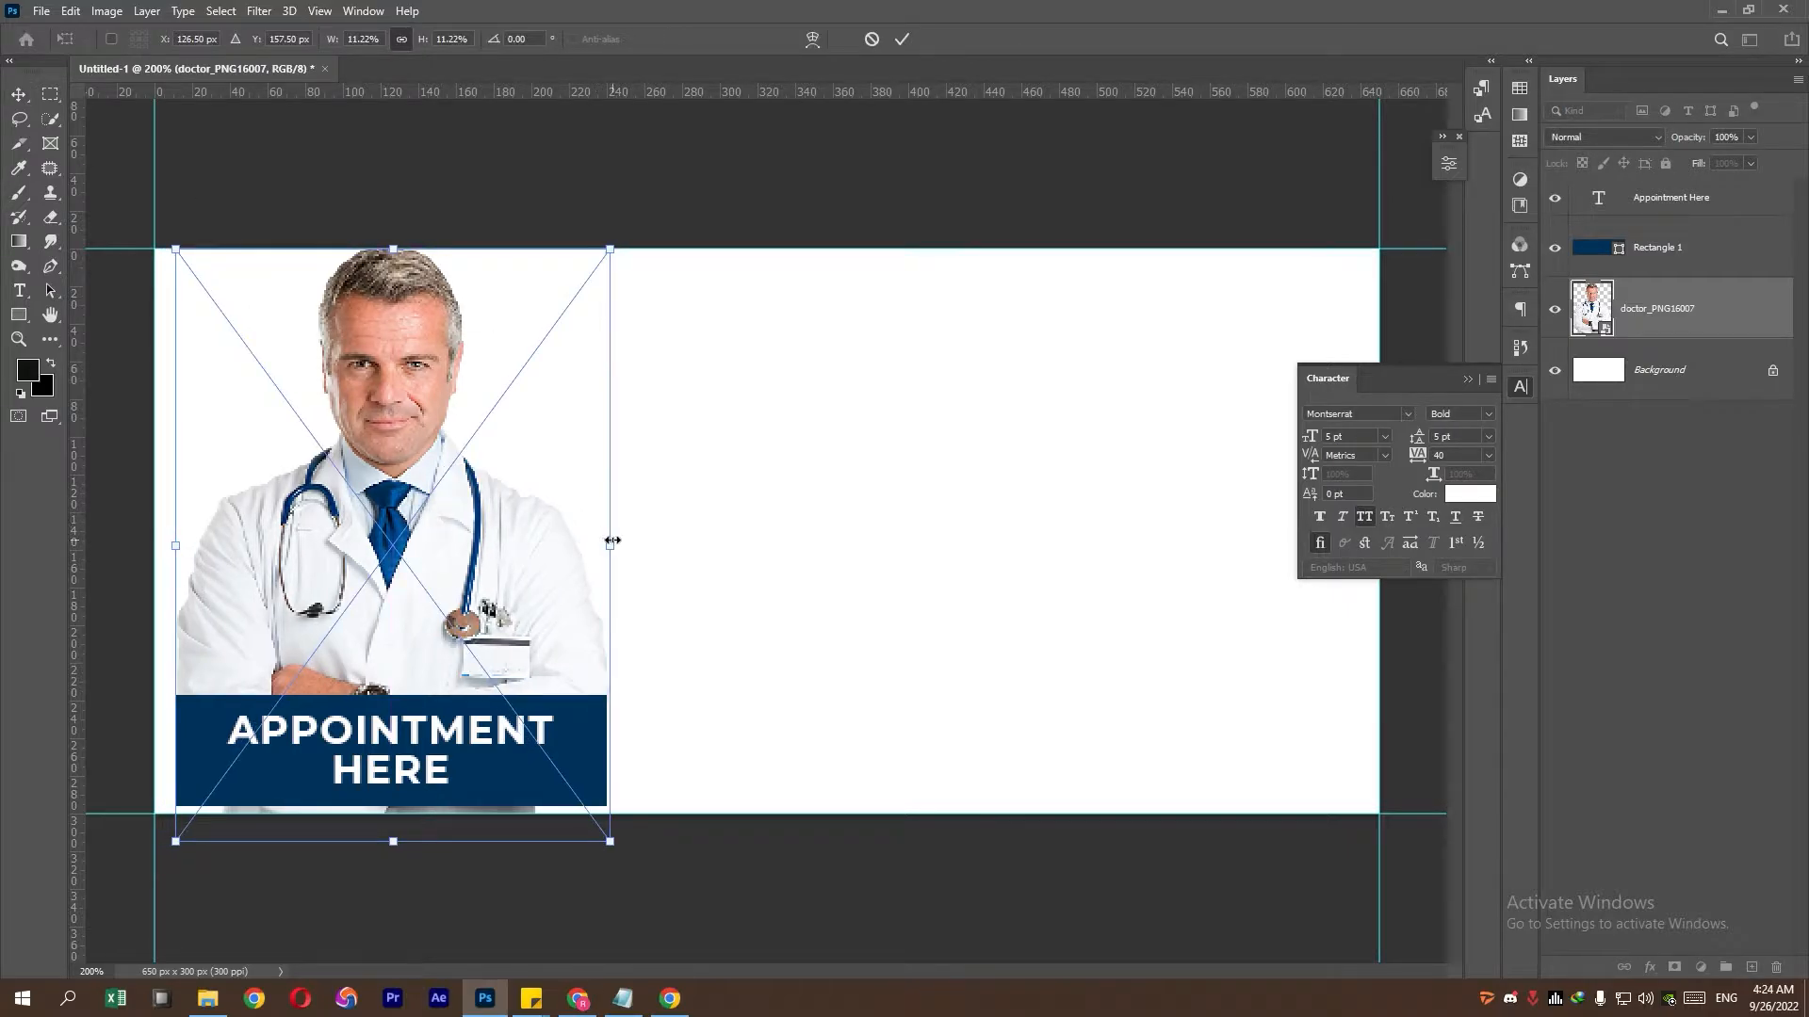
pyautogui.moveTo(612, 542); pyautogui.dragTo(610, 543)
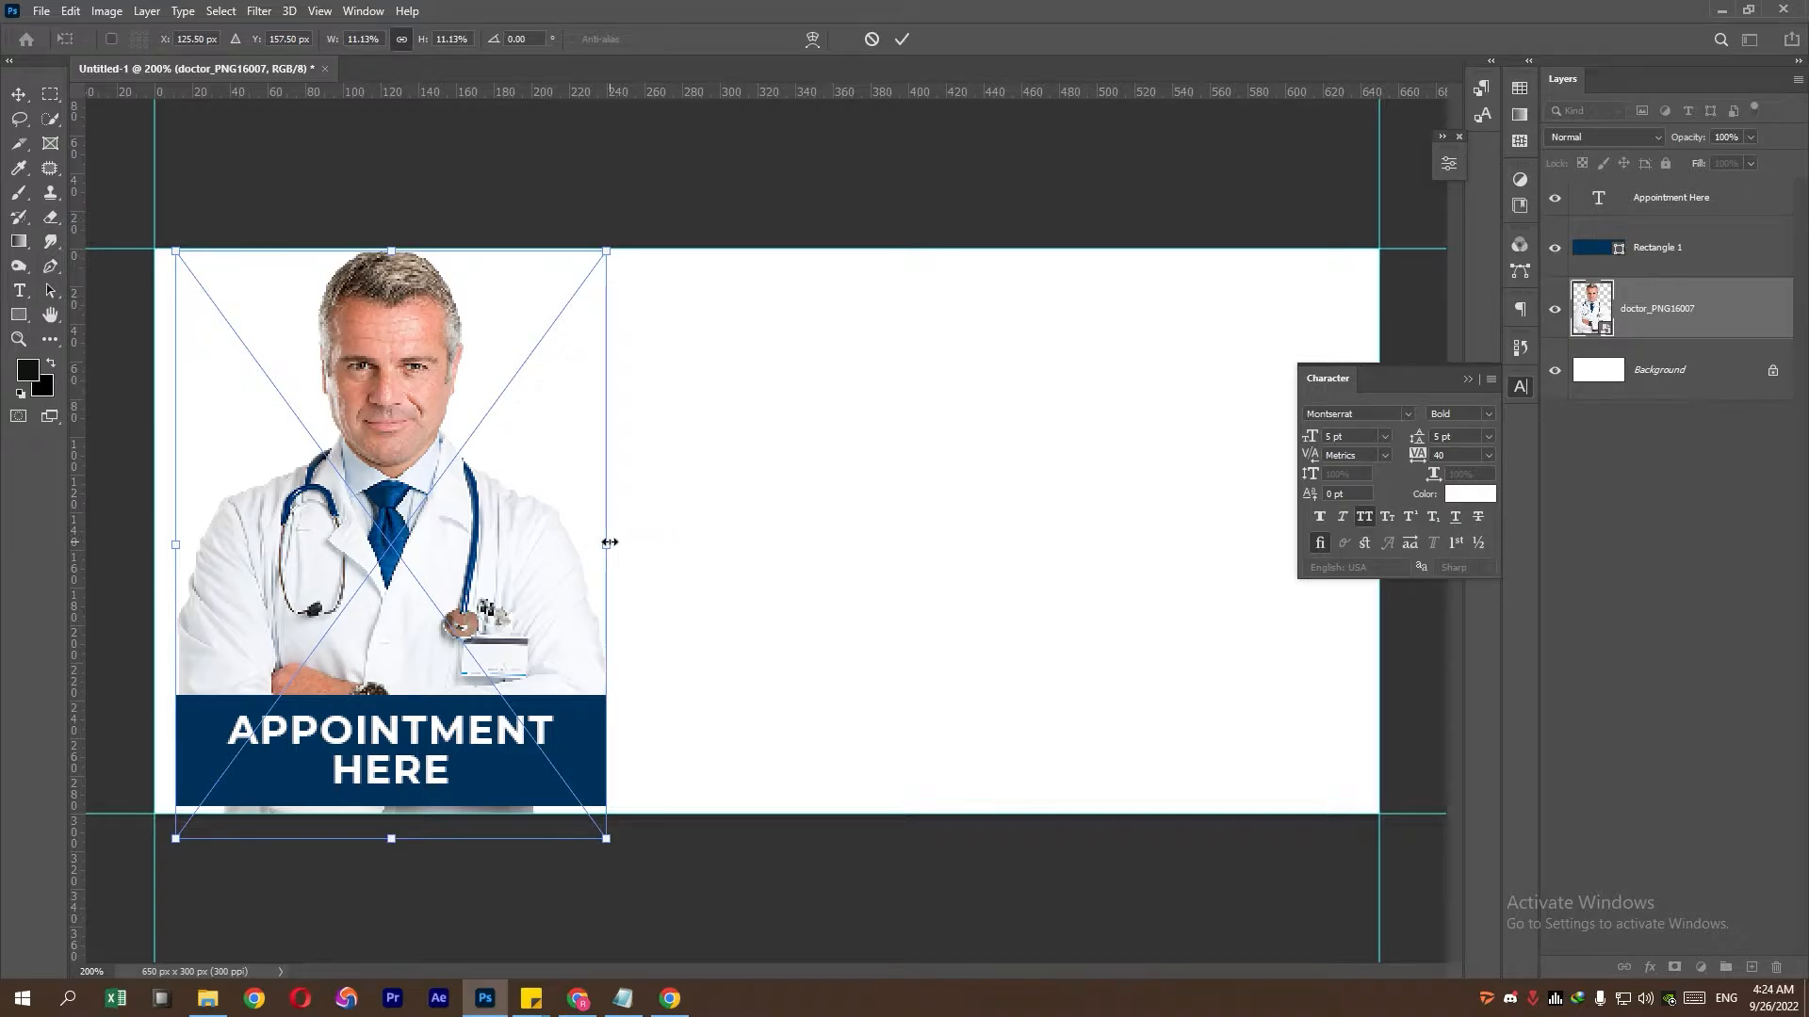
pyautogui.press('Down')
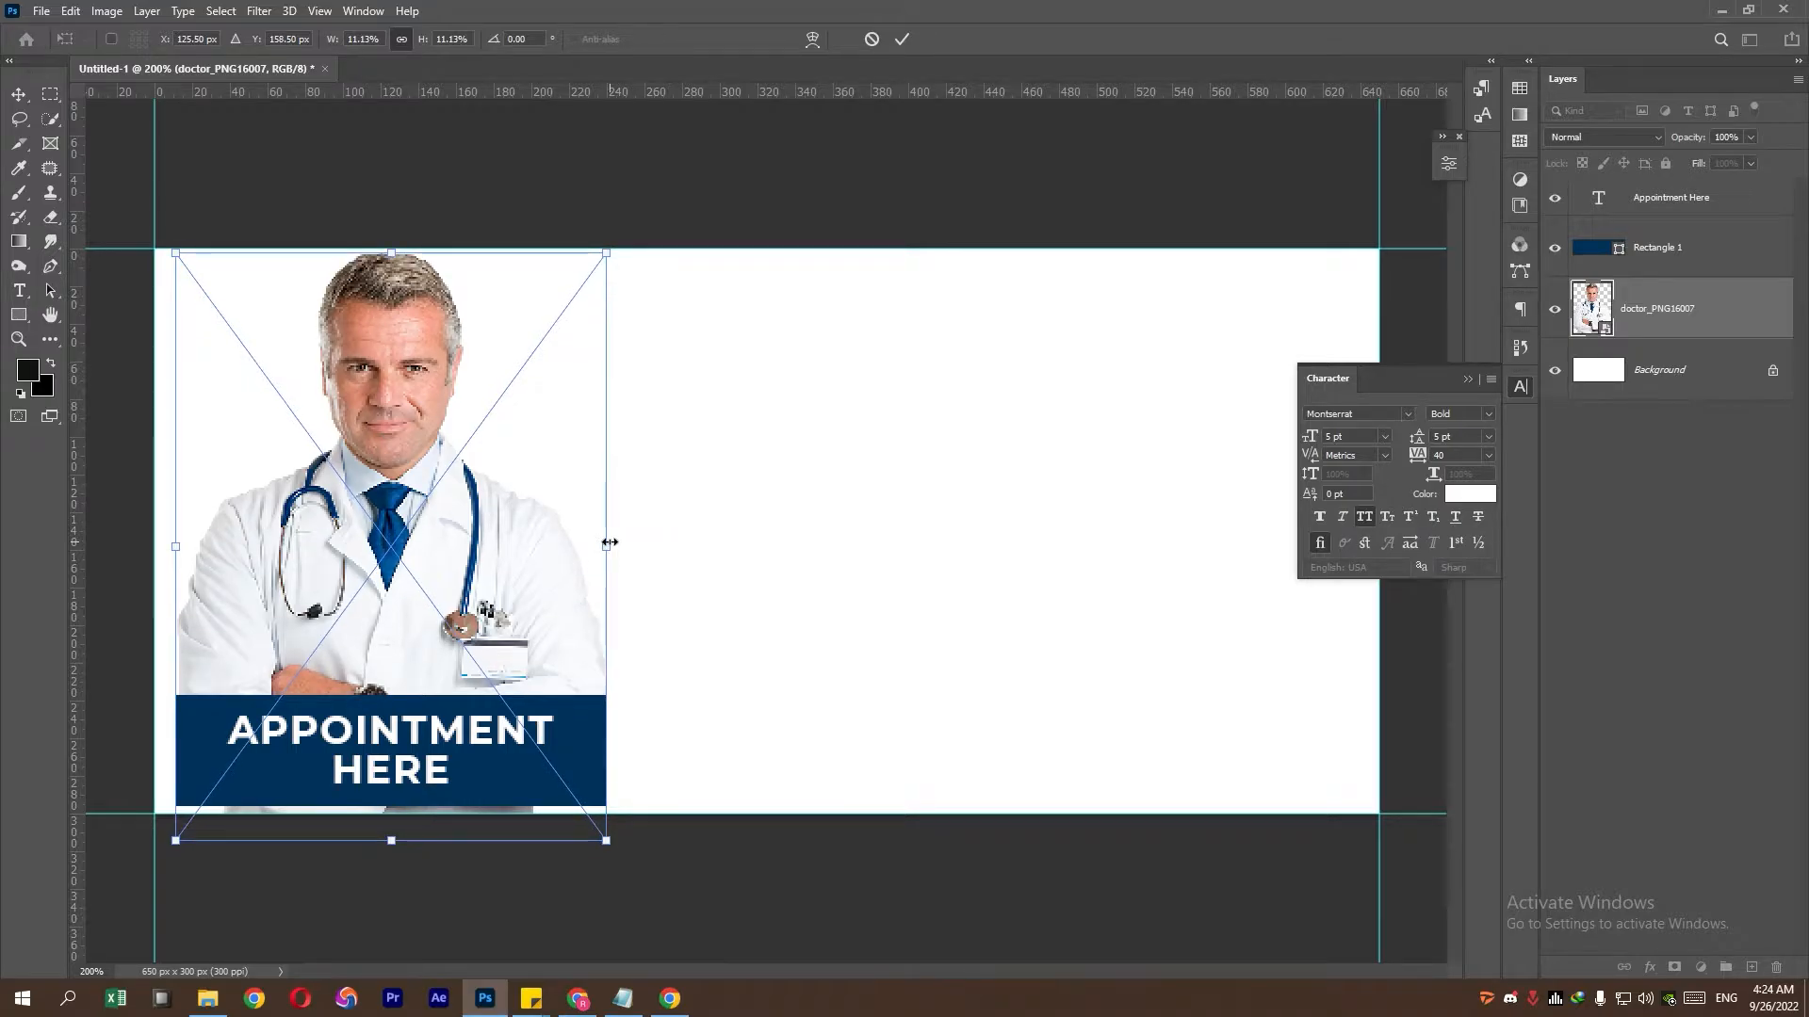
pyautogui.press('Return')
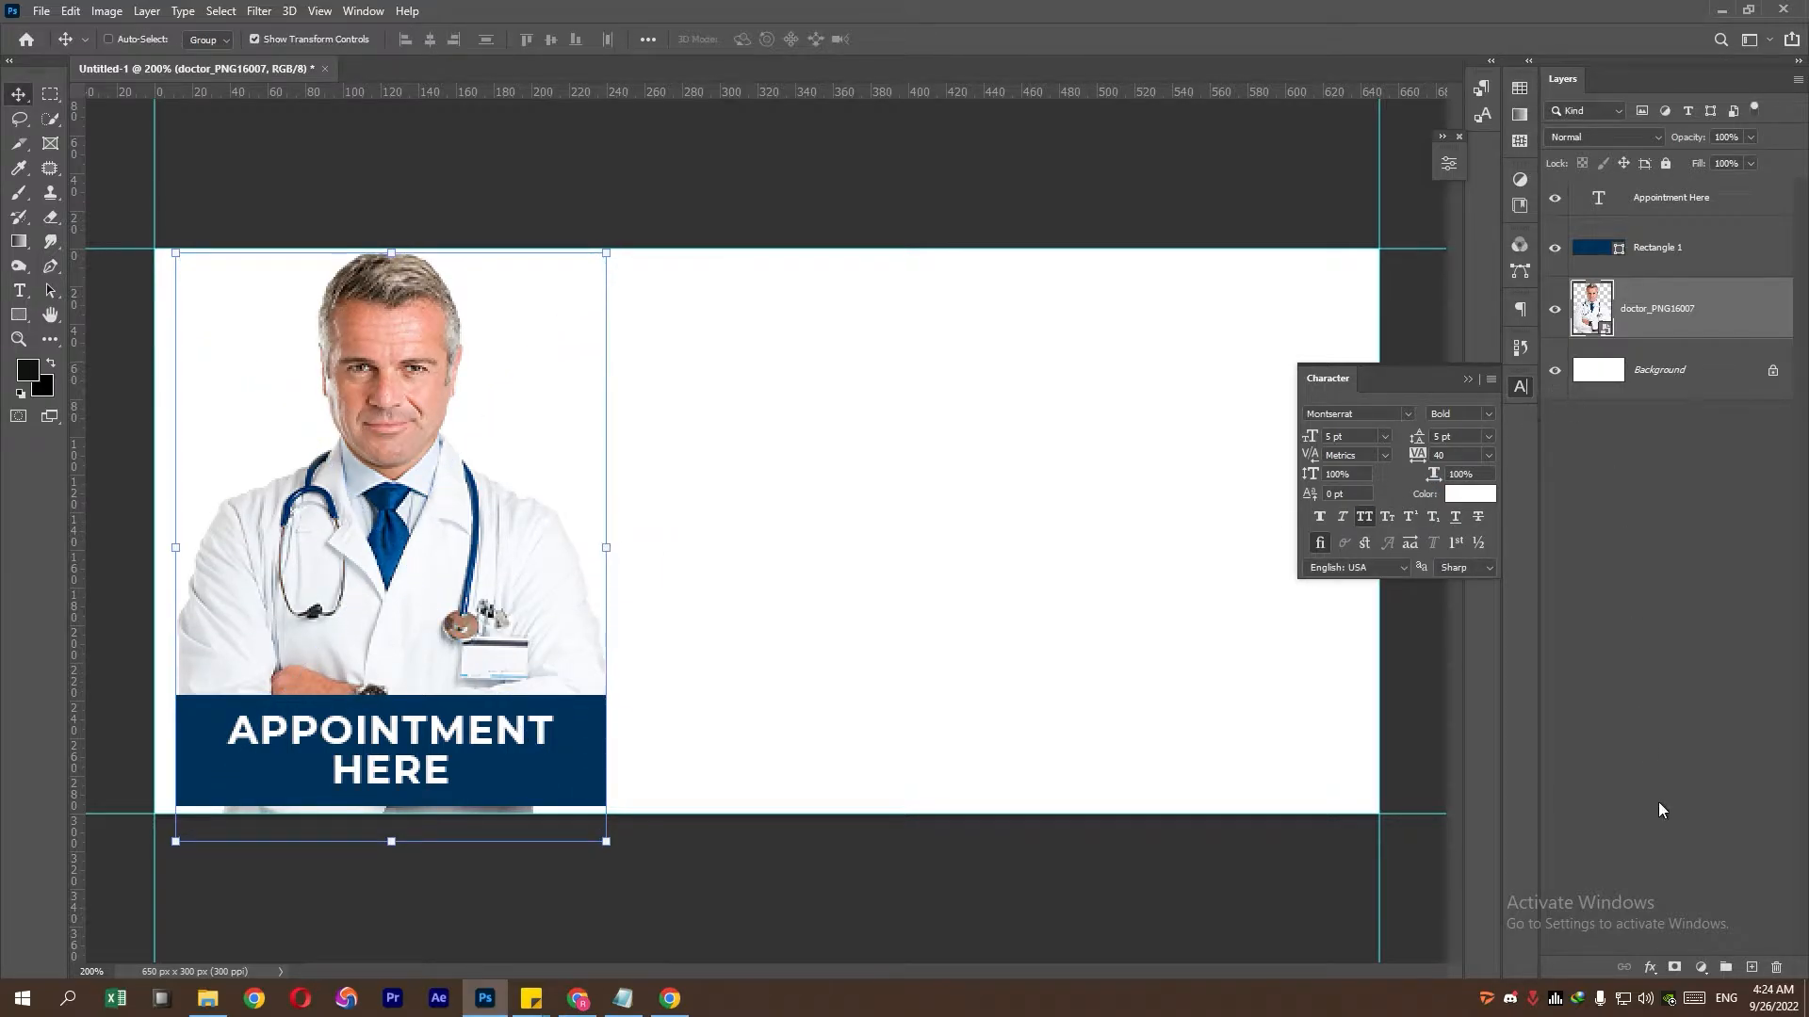
# - Add a layer mask to the doctor photo and paint black to hide the strip below the bar
pyautogui.click(1673, 968)
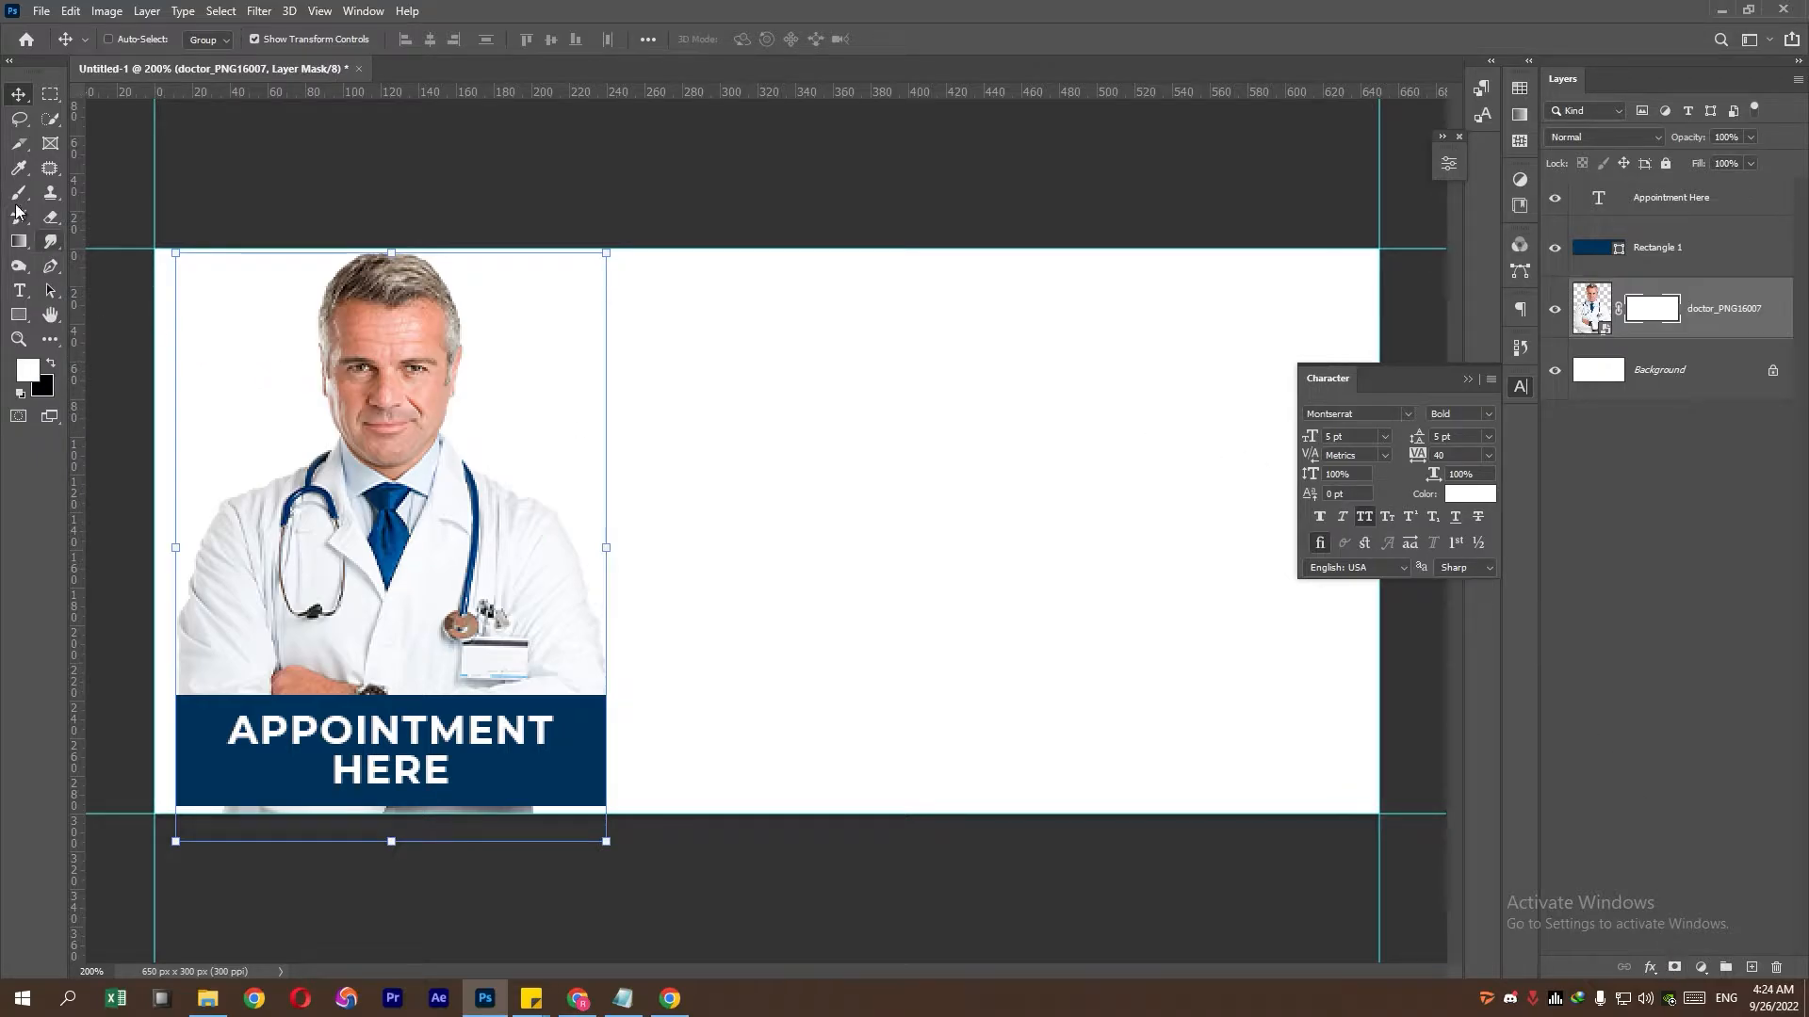
pyautogui.click(19, 192)
pyautogui.click(51, 365)
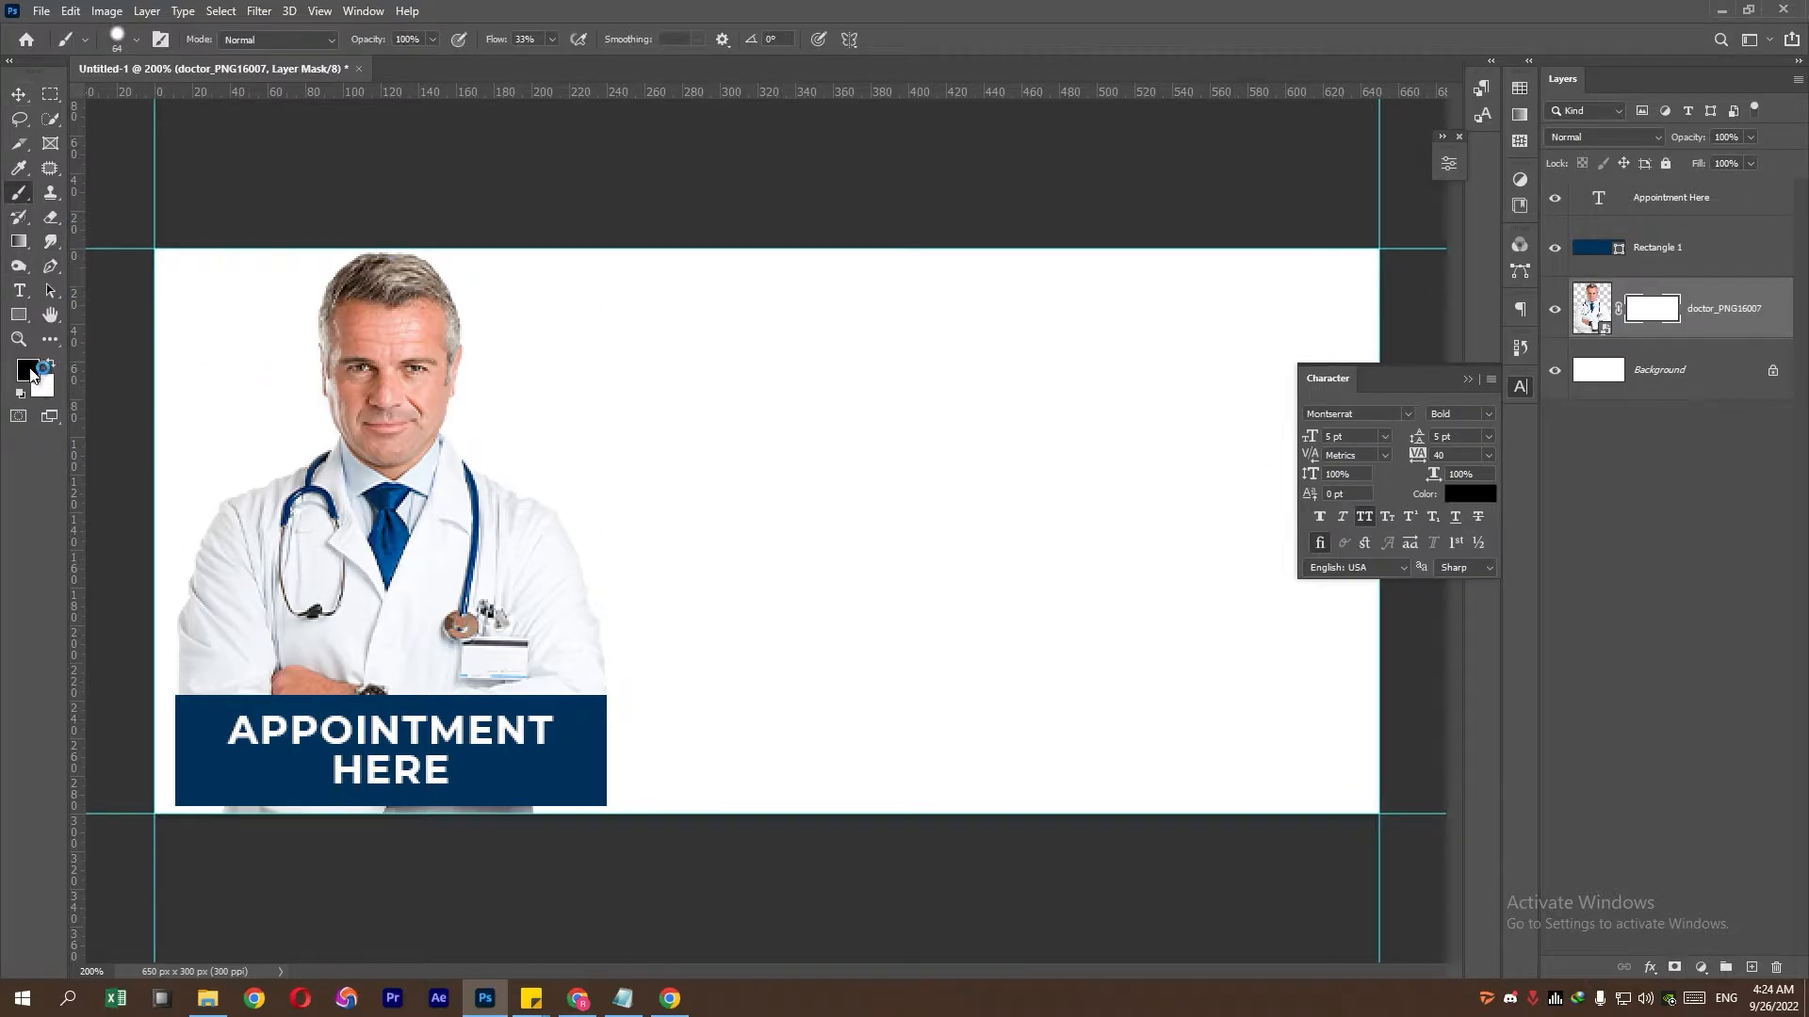
pyautogui.press('alt')
pyautogui.click(43, 384)
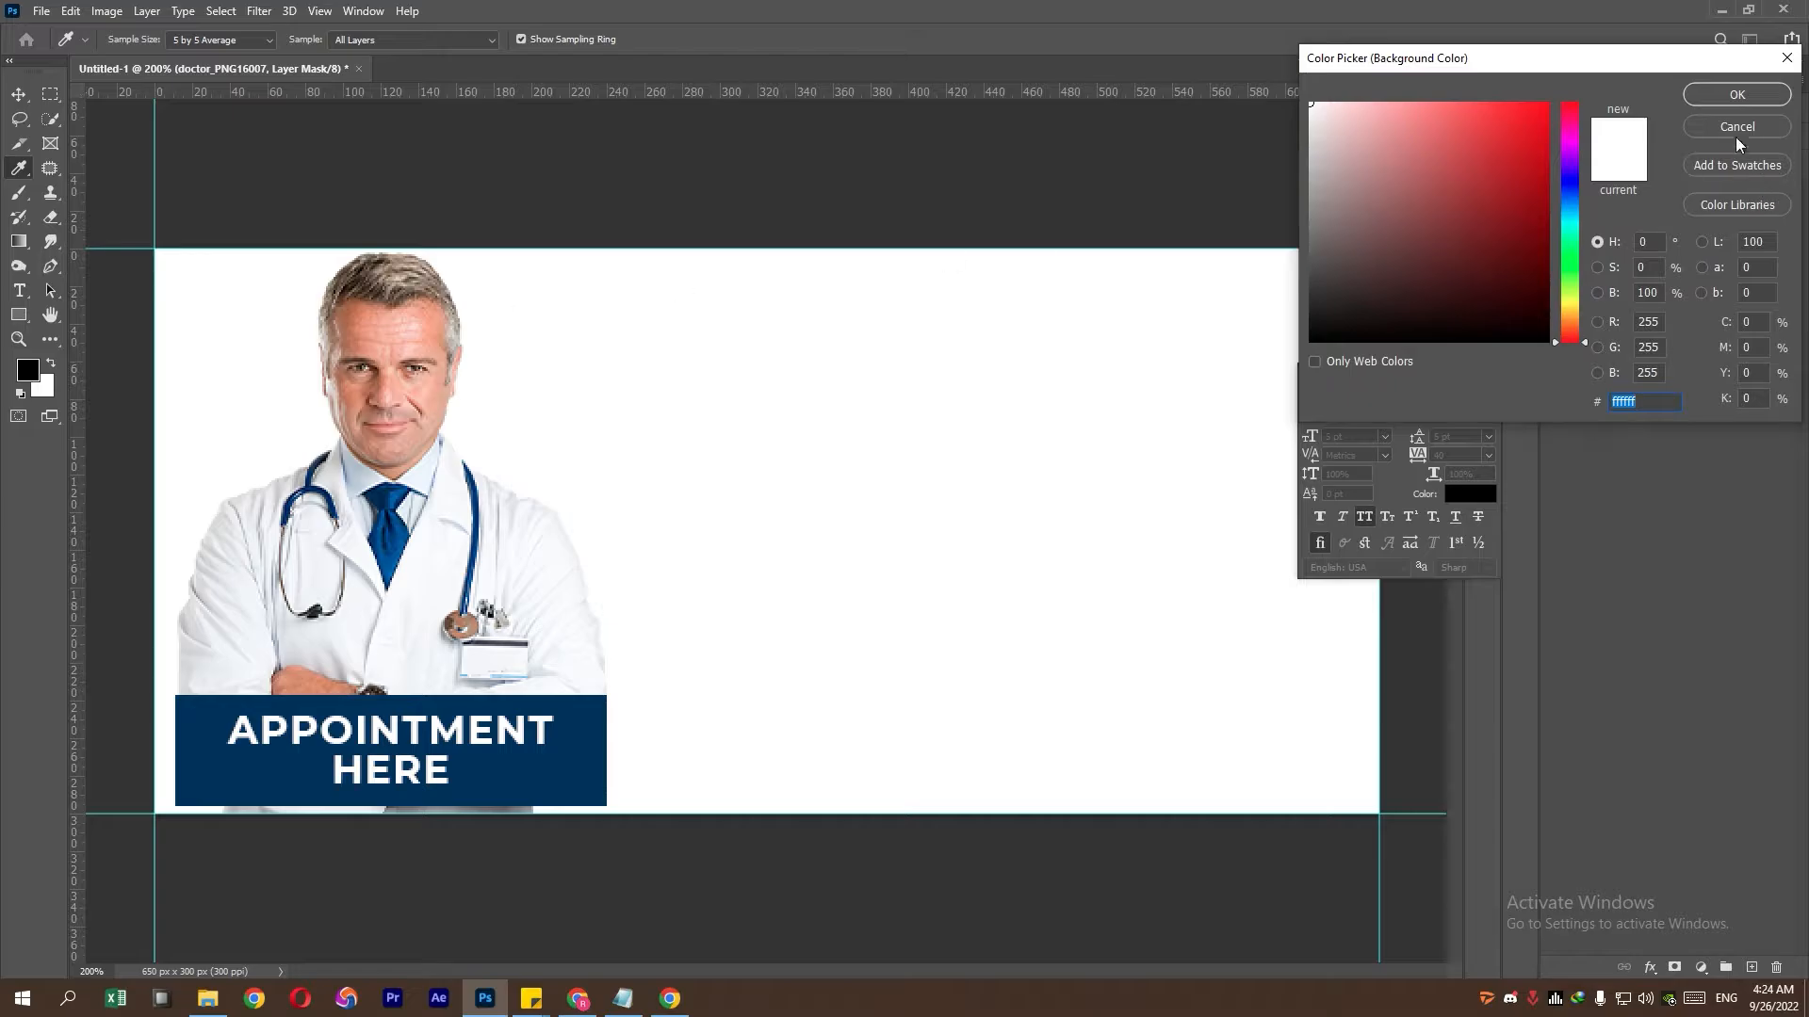
pyautogui.click(1738, 130)
pyautogui.click(21, 373)
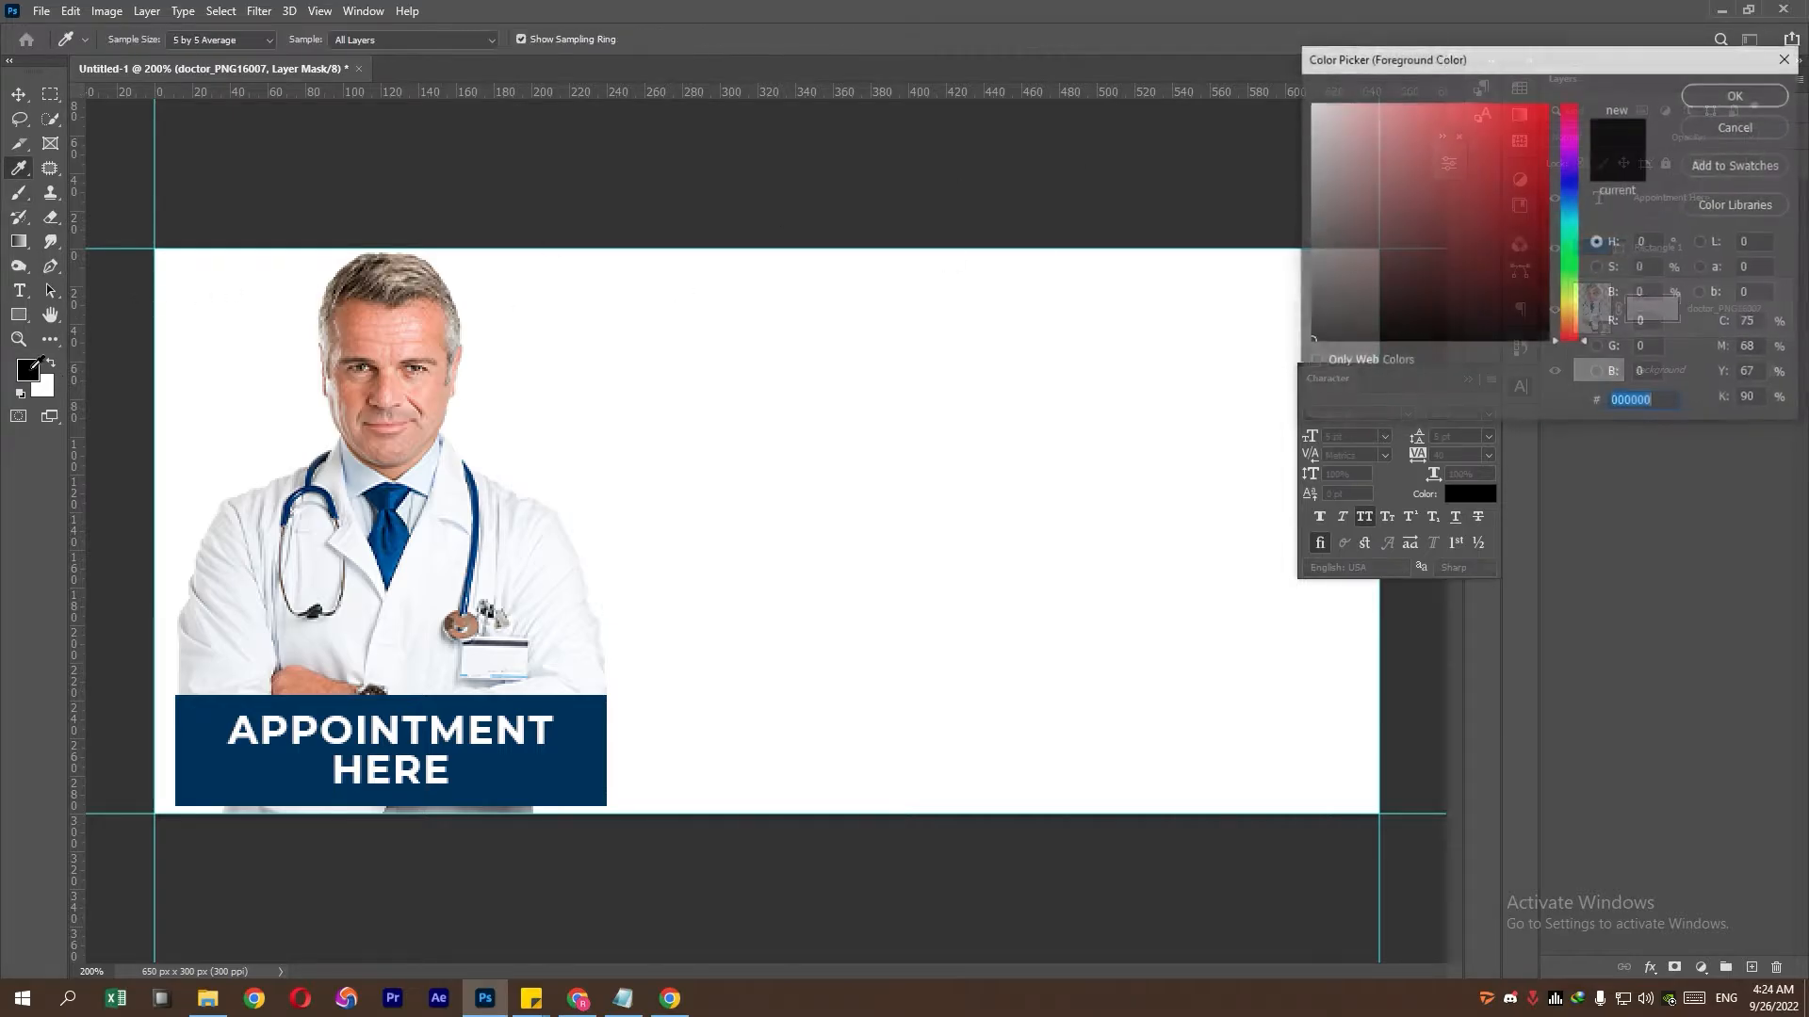
pyautogui.click(1713, 124)
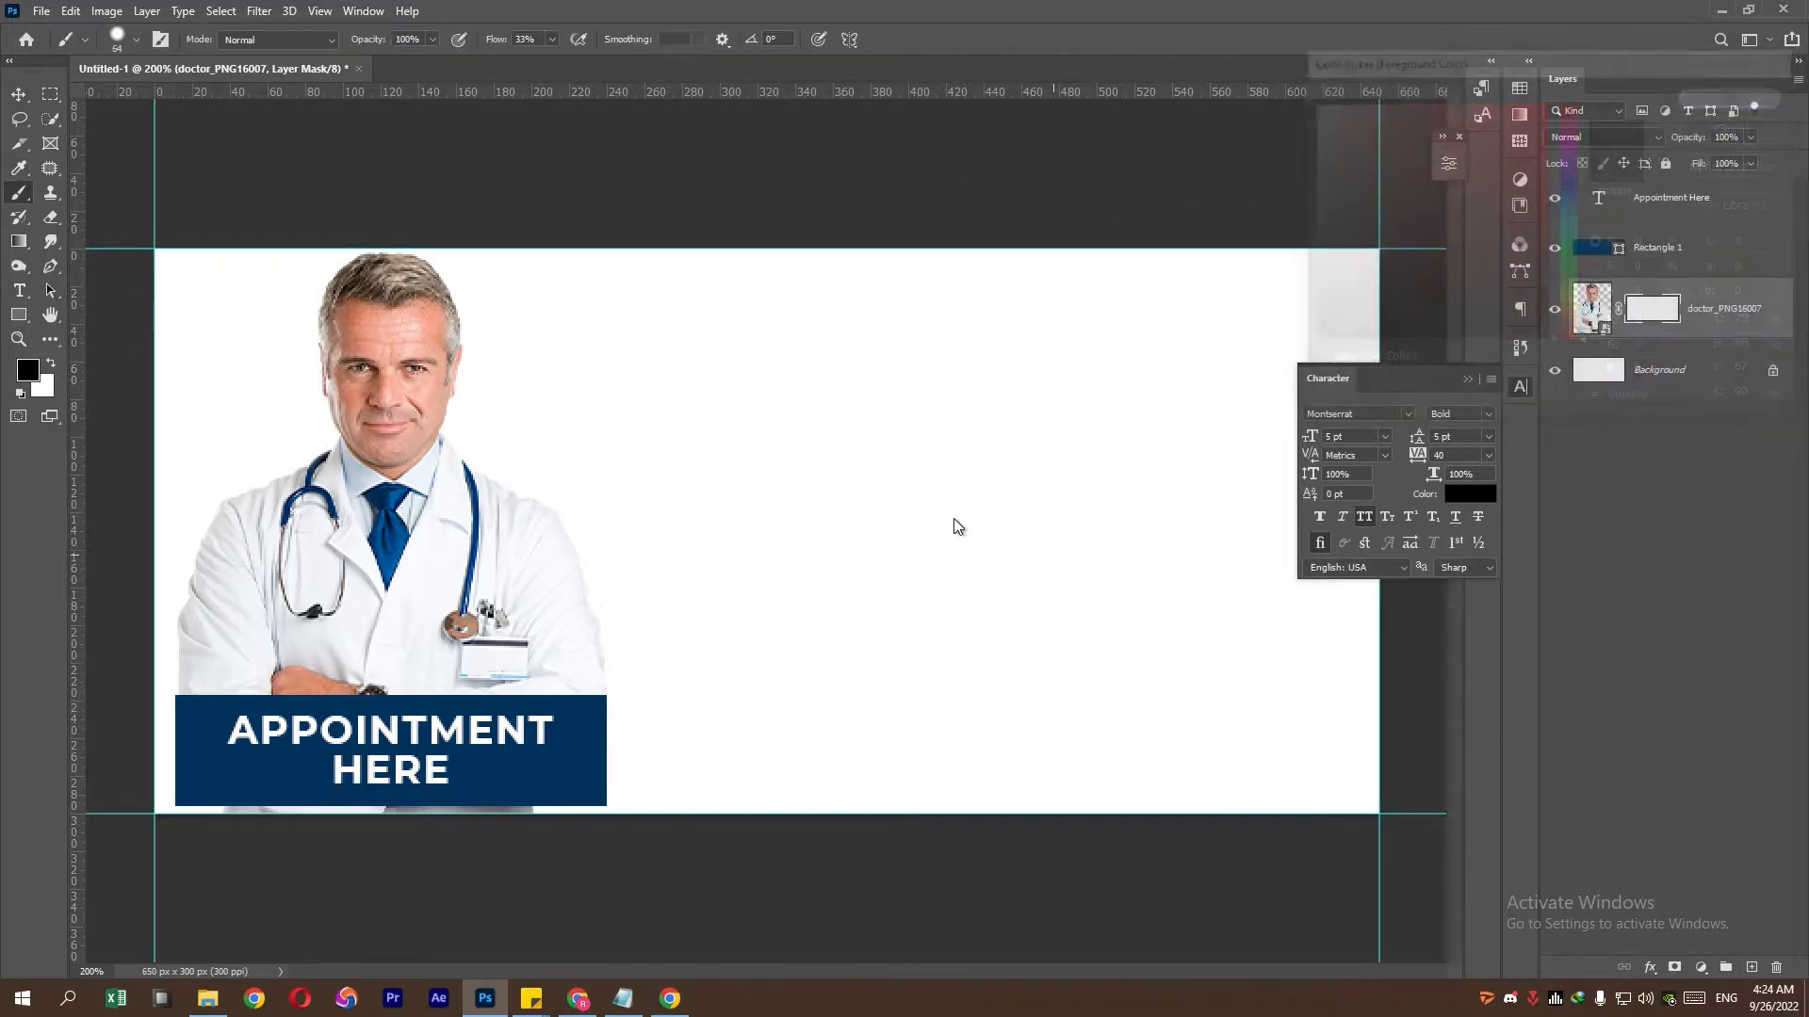
pyautogui.rightClick(760, 594)
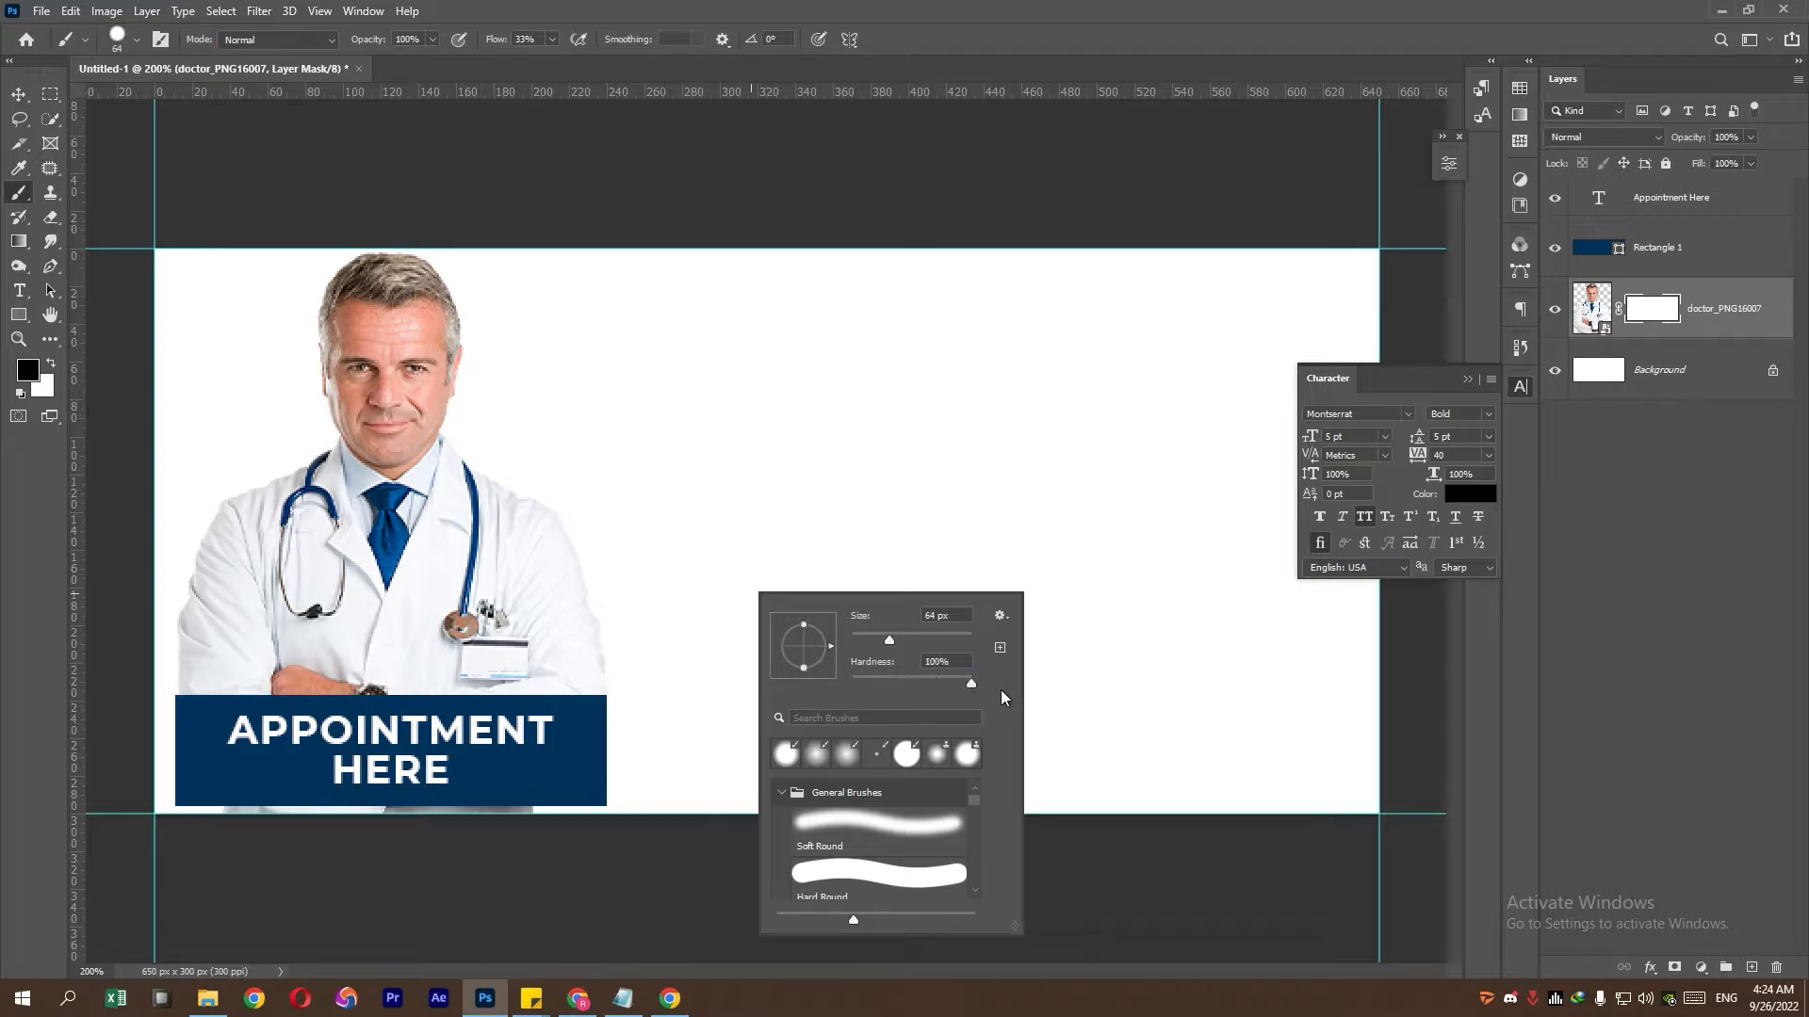
pyautogui.moveTo(525, 785); pyautogui.dragTo(209, 784)
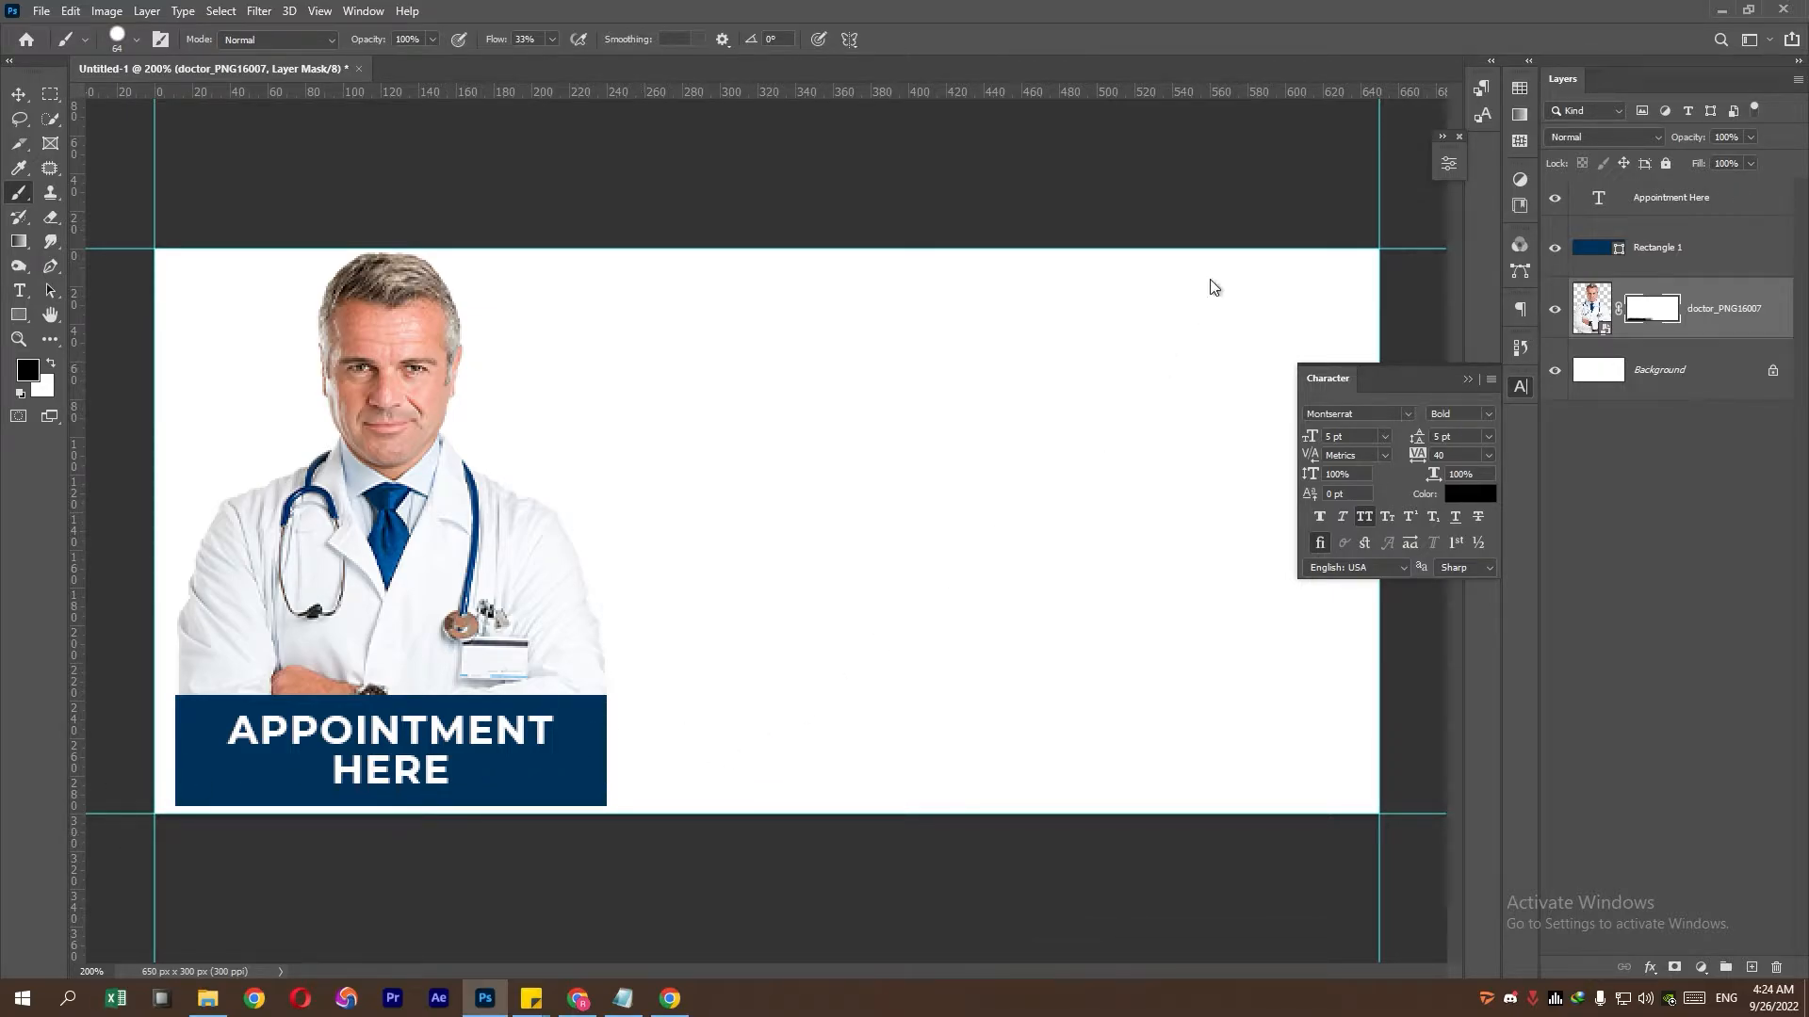
# - Convert the masked doctor photo layer into a smart object
pyautogui.click(1592, 308)
pyautogui.rightClick(1731, 308)
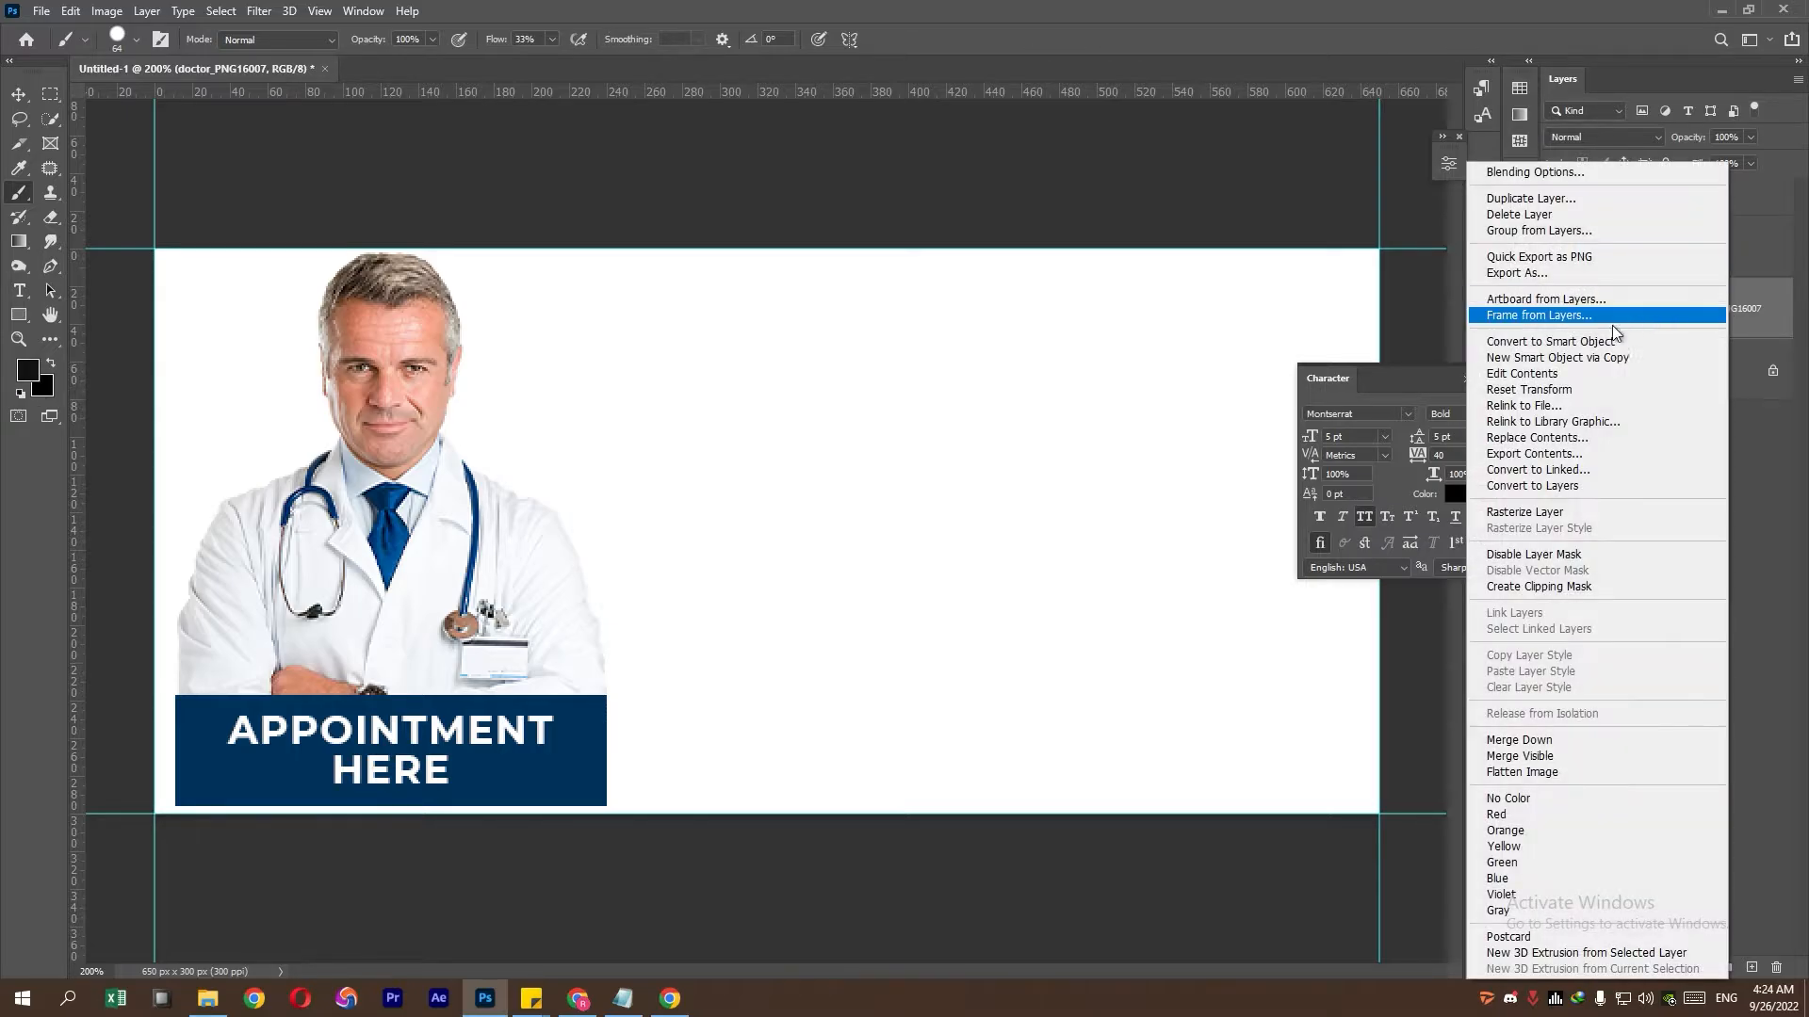
pyautogui.click(1575, 354)
pyautogui.hotkey('ctrl', 'z')
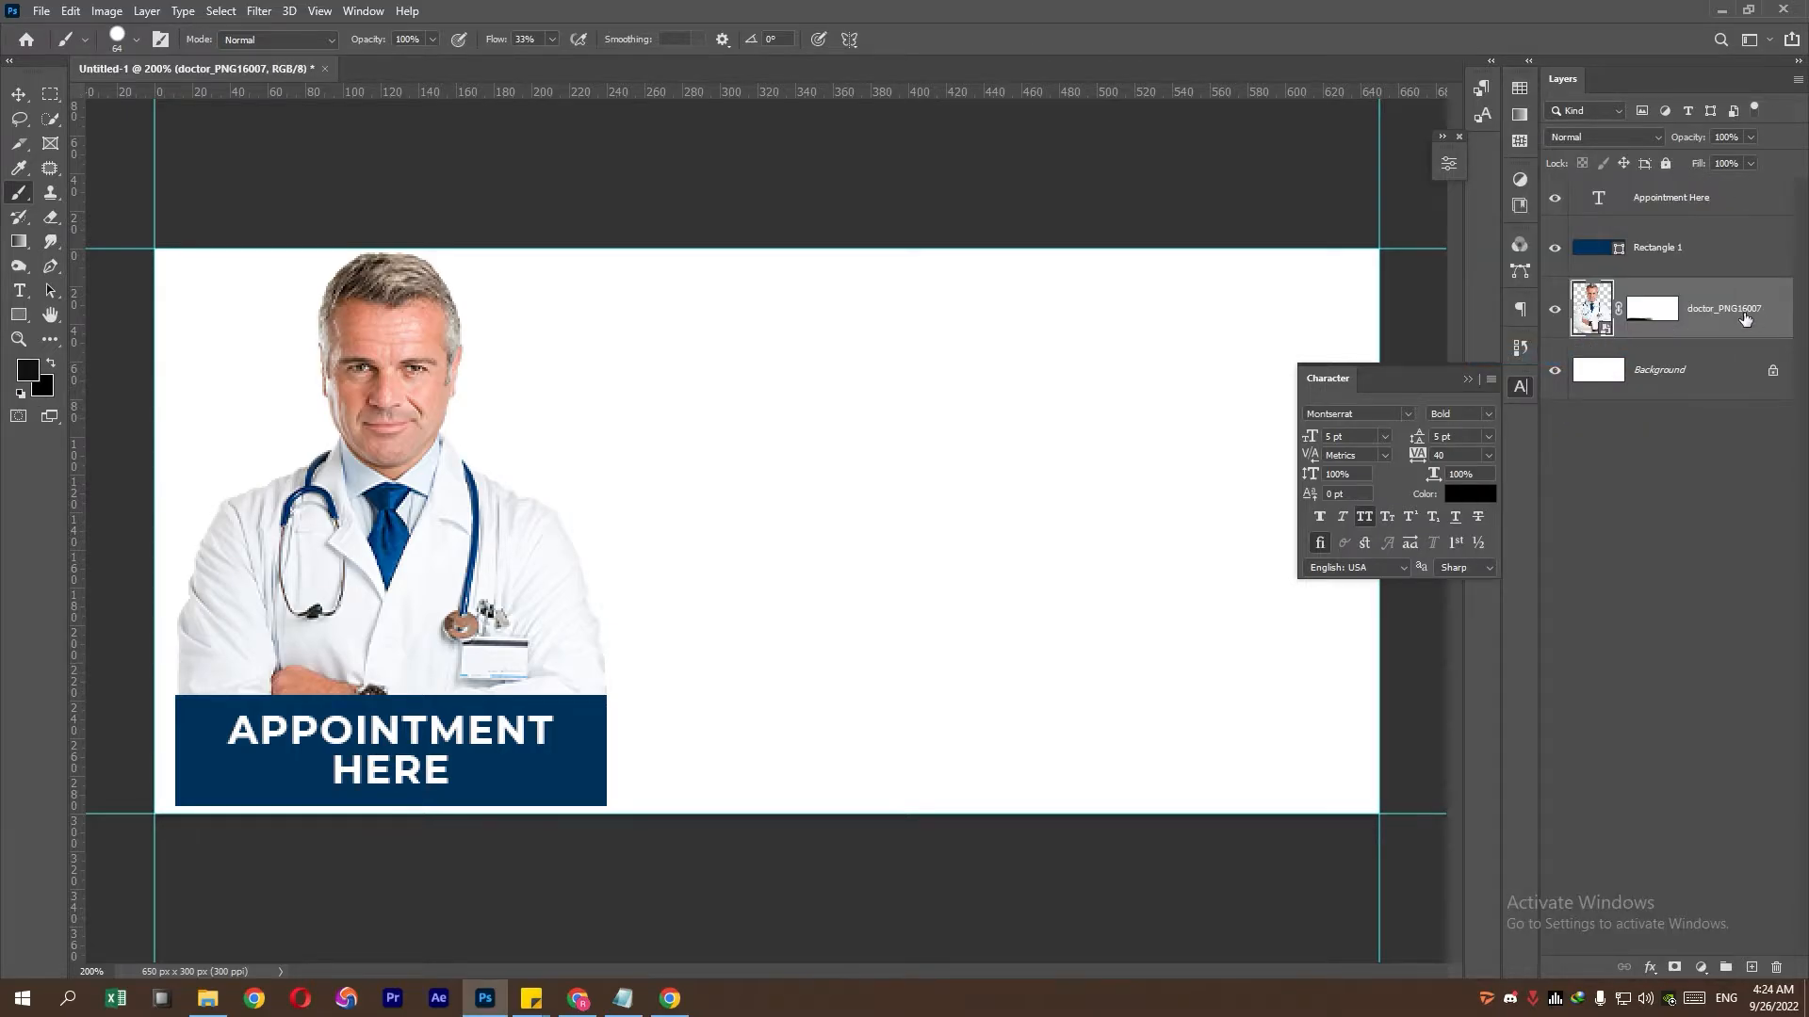
pyautogui.rightClick(1694, 330)
pyautogui.click(1637, 339)
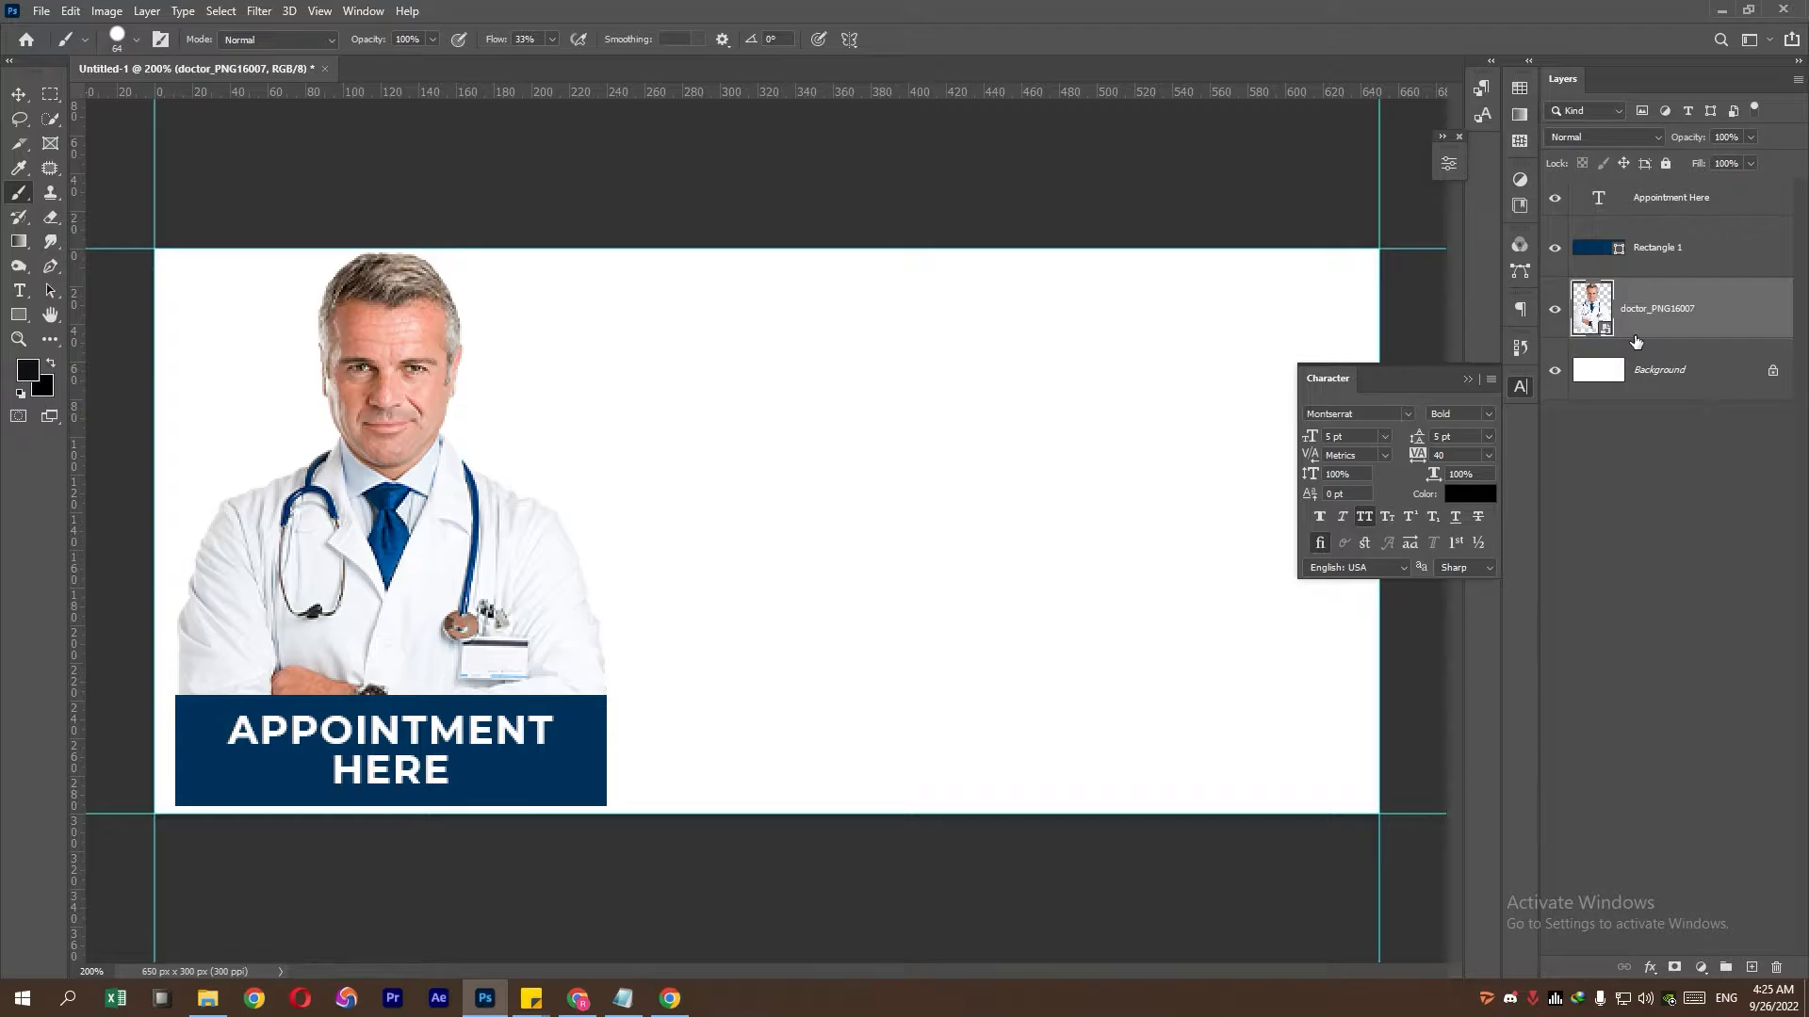
pyautogui.click(1467, 379)
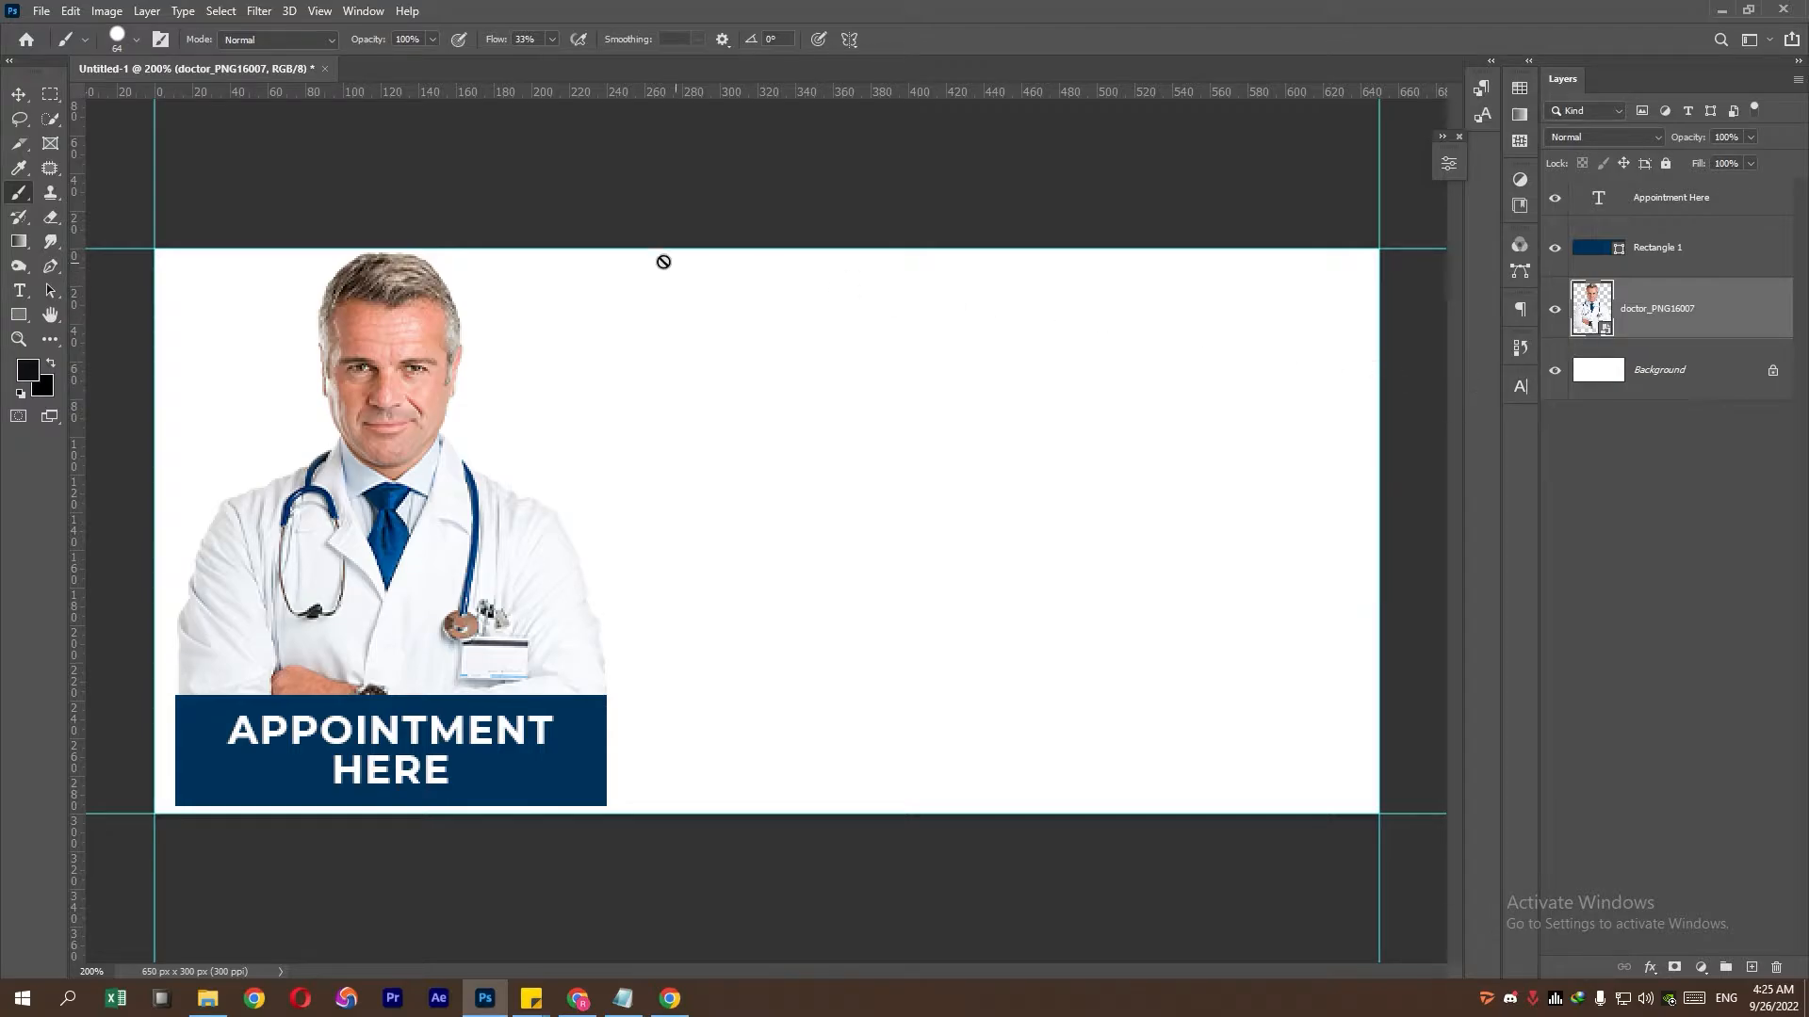
# - Paste the doctor's name from the notes over the LOREM IPSUM placeholder and move it right
pyautogui.click(20, 292)
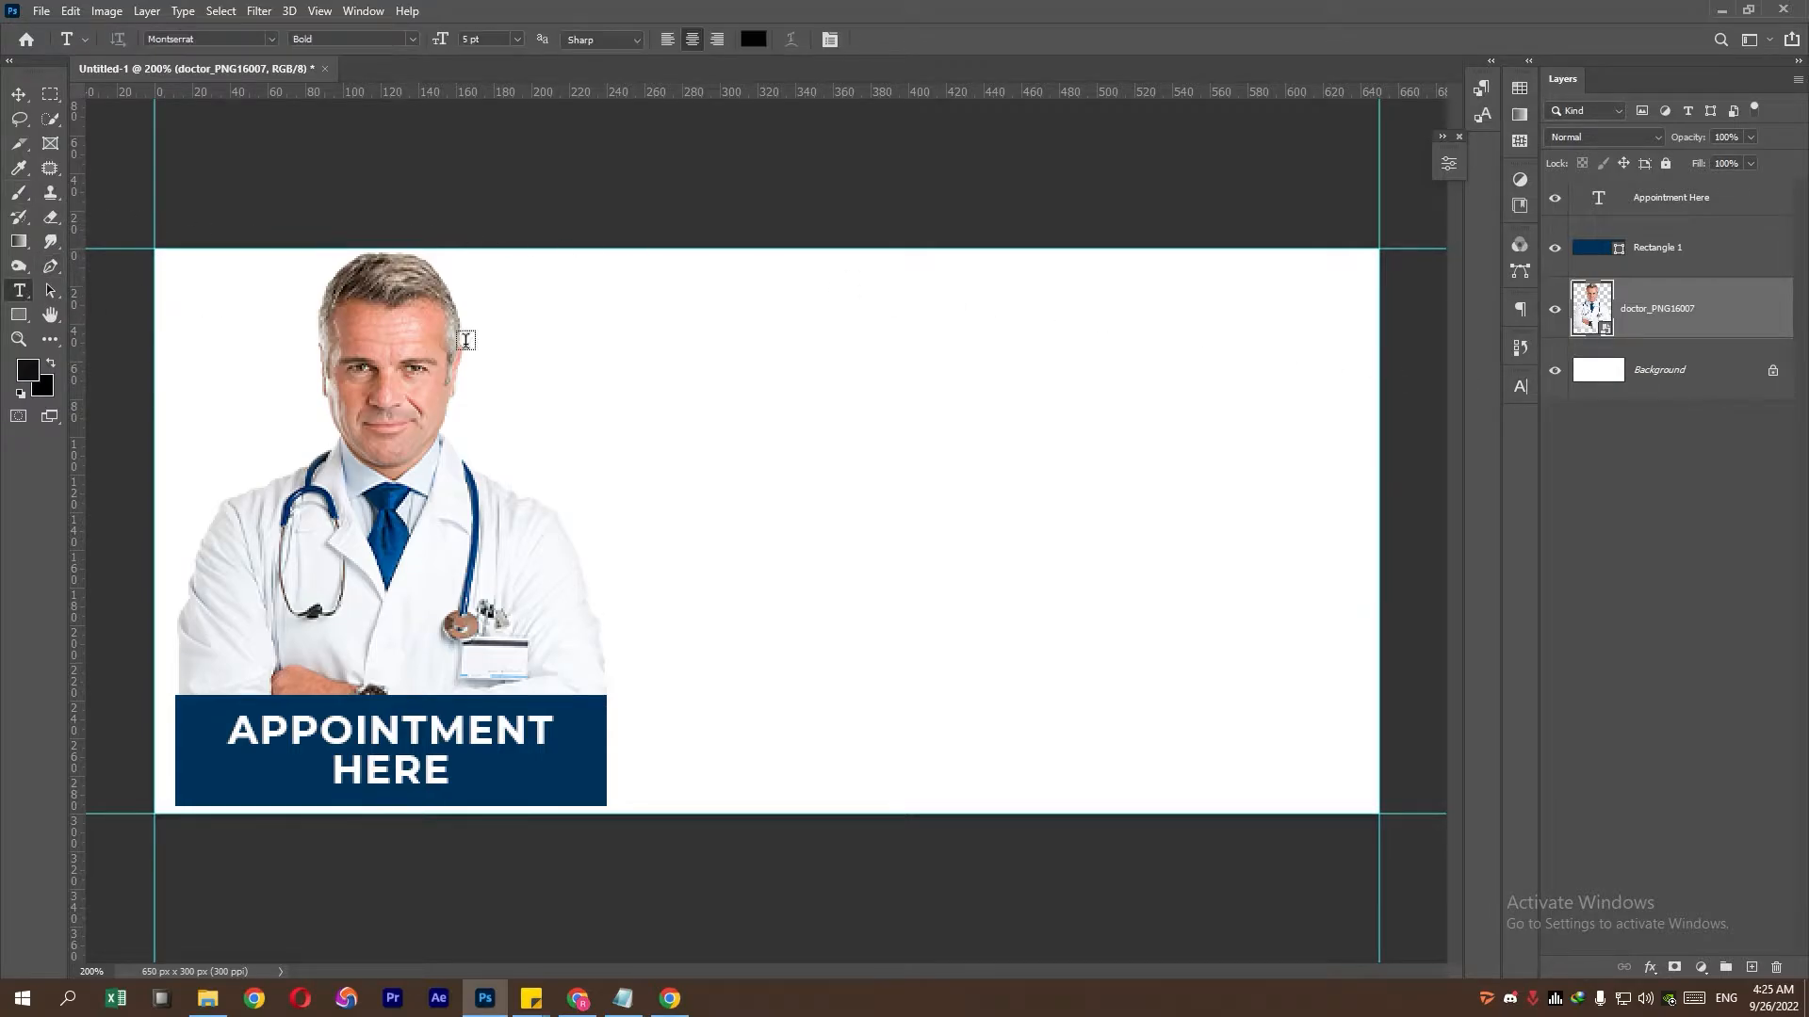
pyautogui.click(739, 358)
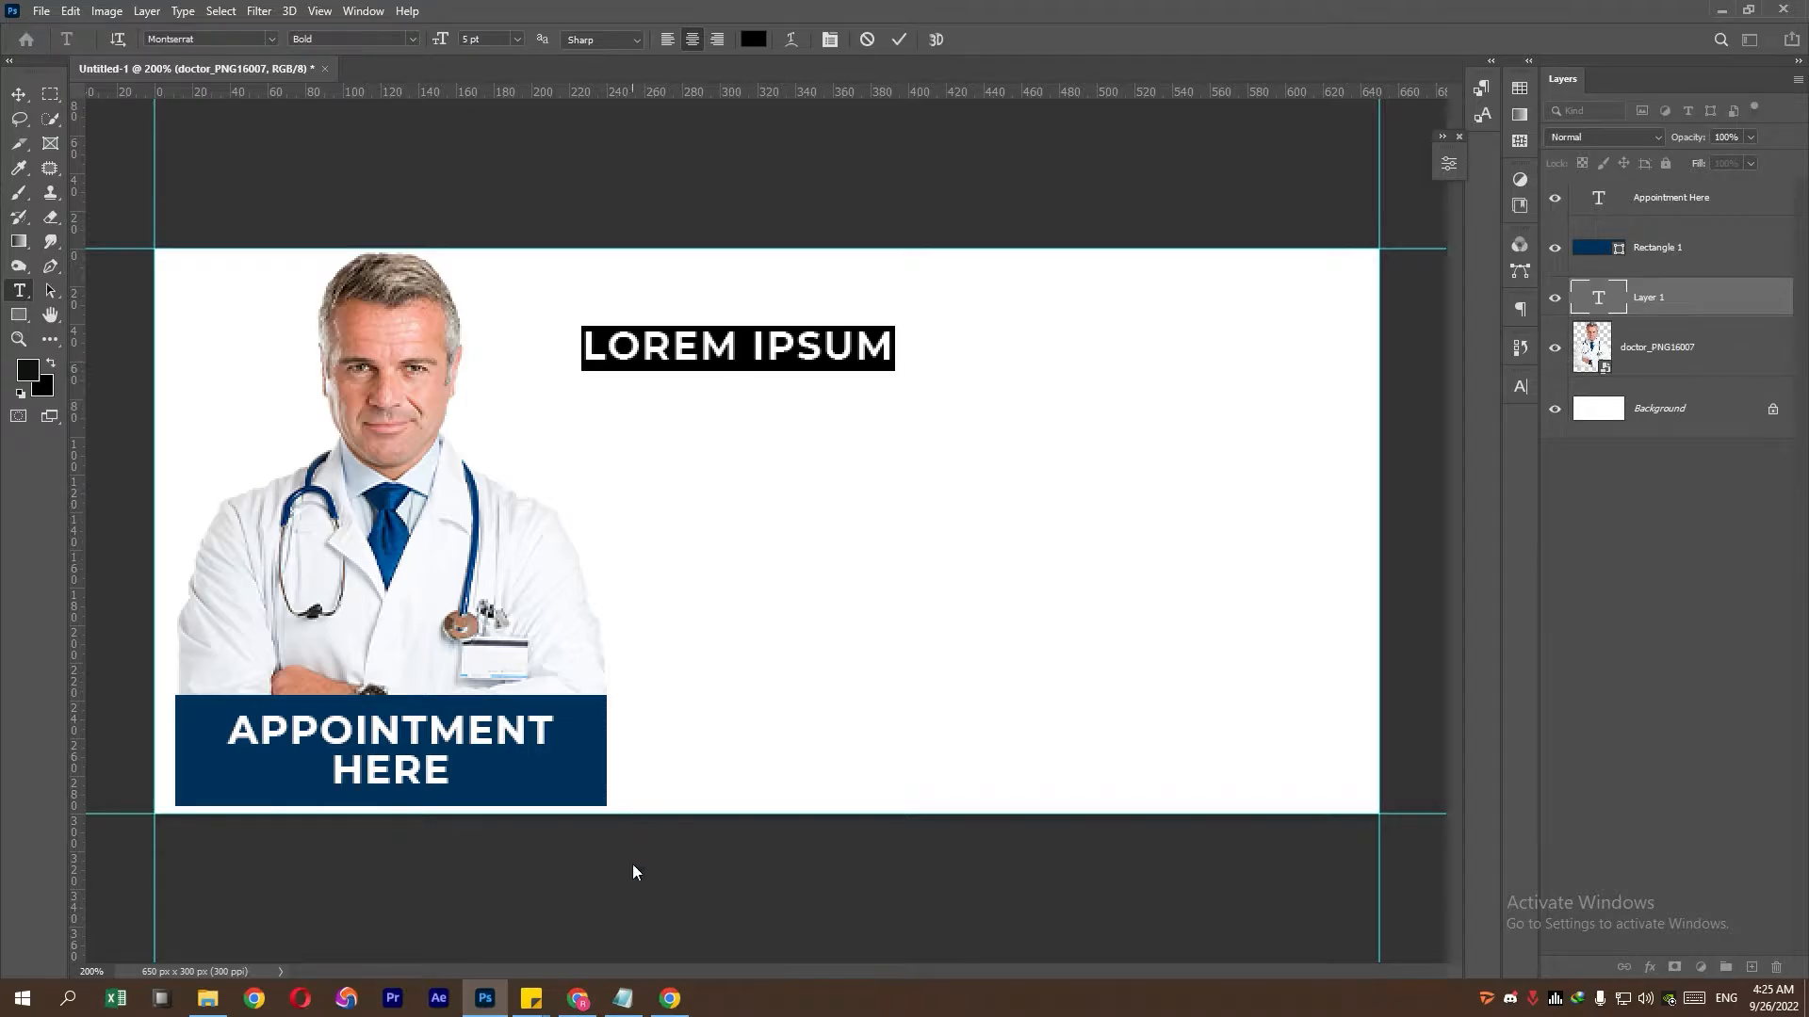
pyautogui.click(623, 998)
pyautogui.moveTo(445, 278); pyautogui.dragTo(236, 282)
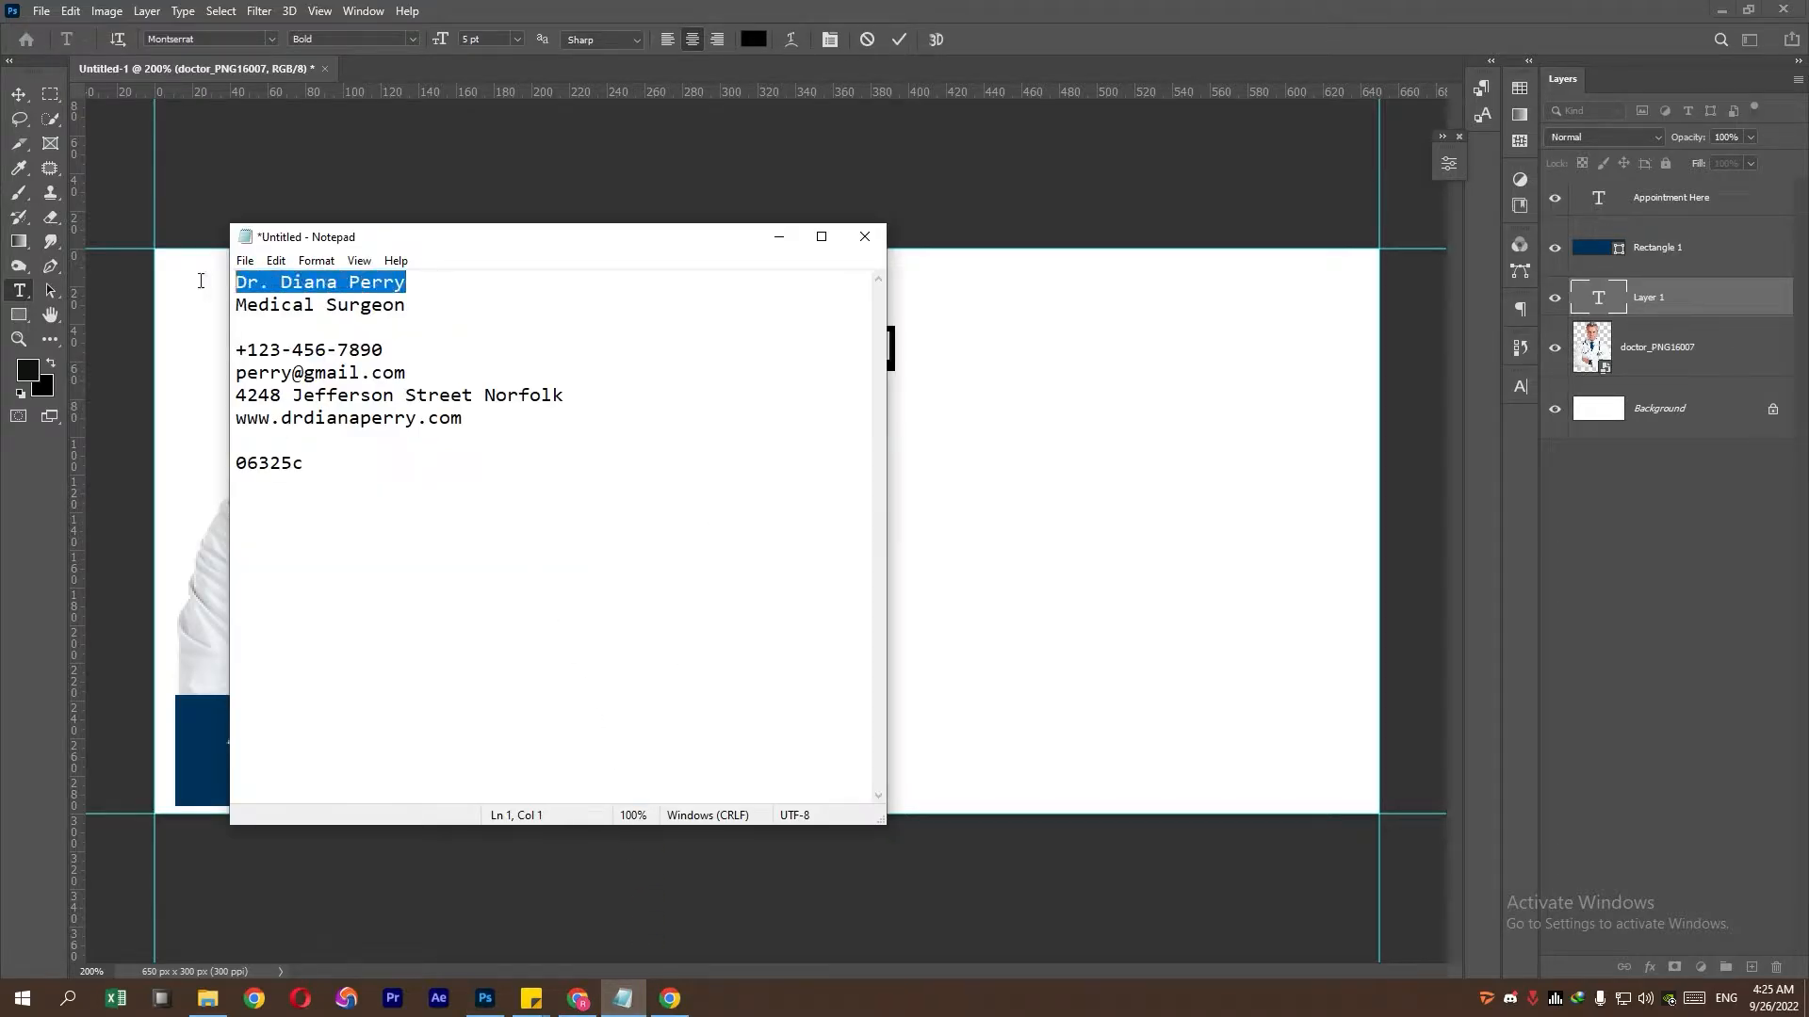
pyautogui.rightClick(297, 273)
pyautogui.click(330, 343)
pyautogui.click(1046, 7)
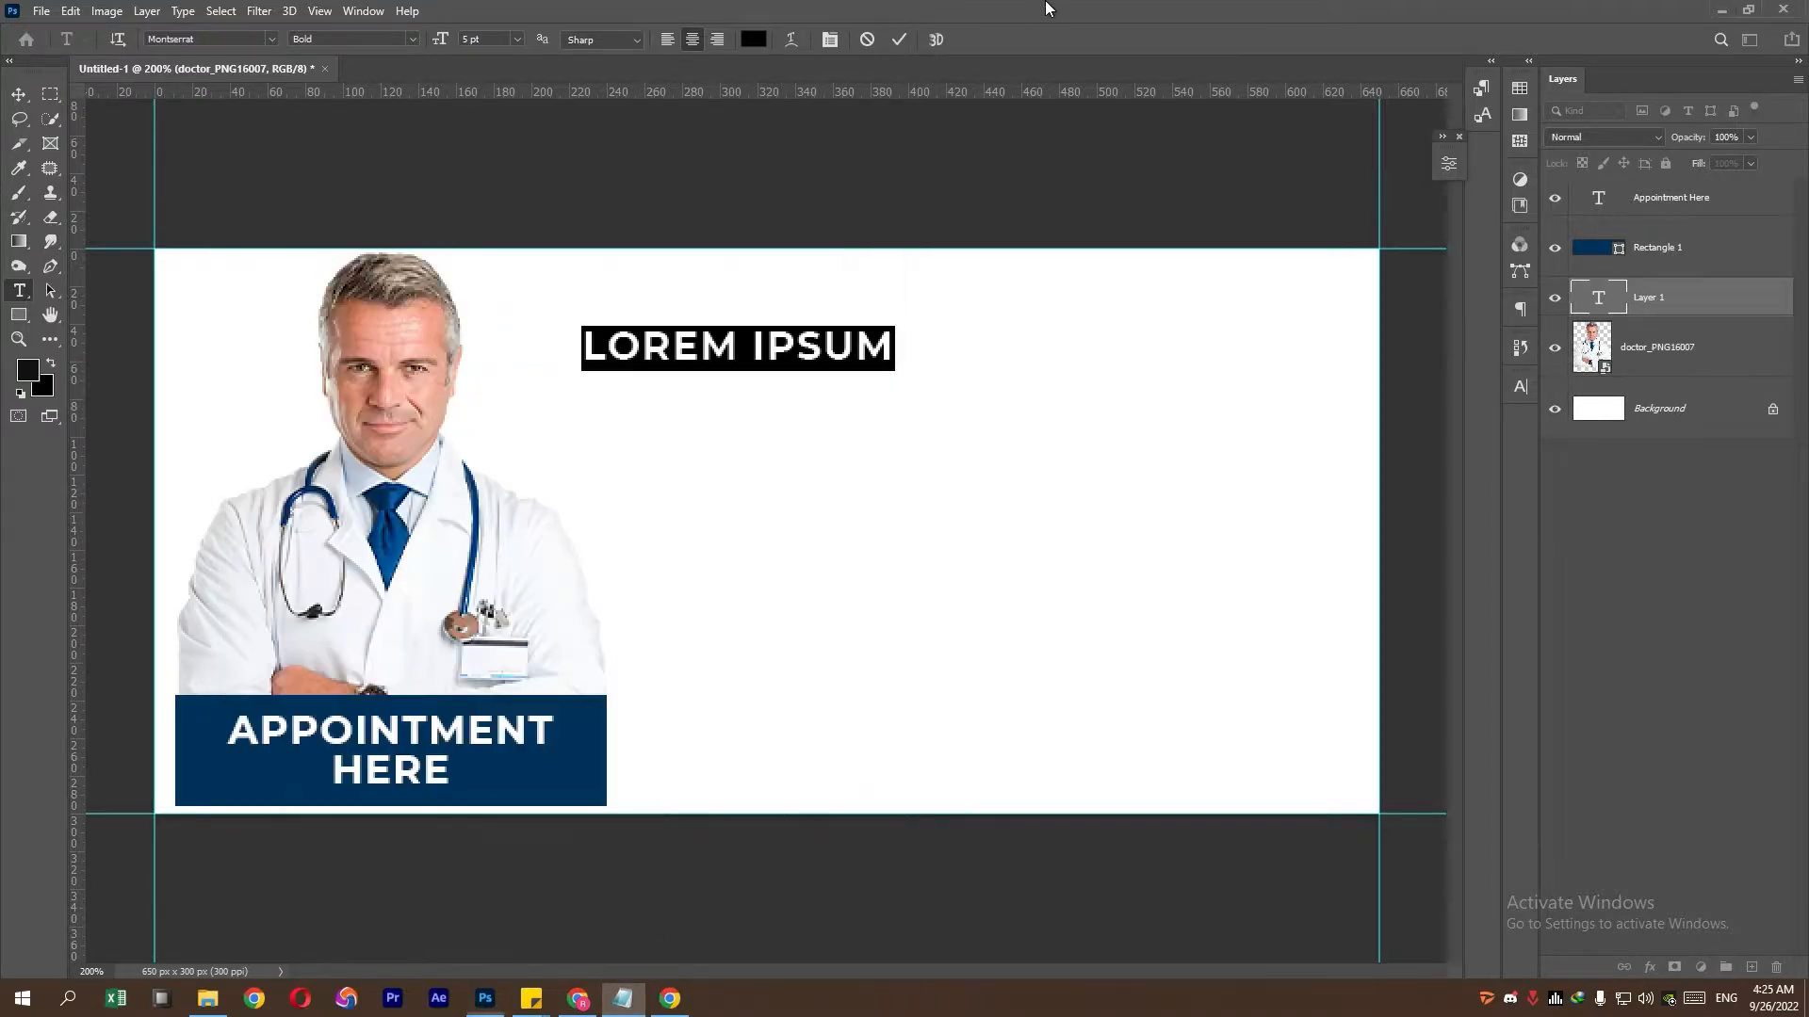
pyautogui.rightClick(861, 335)
pyautogui.click(904, 405)
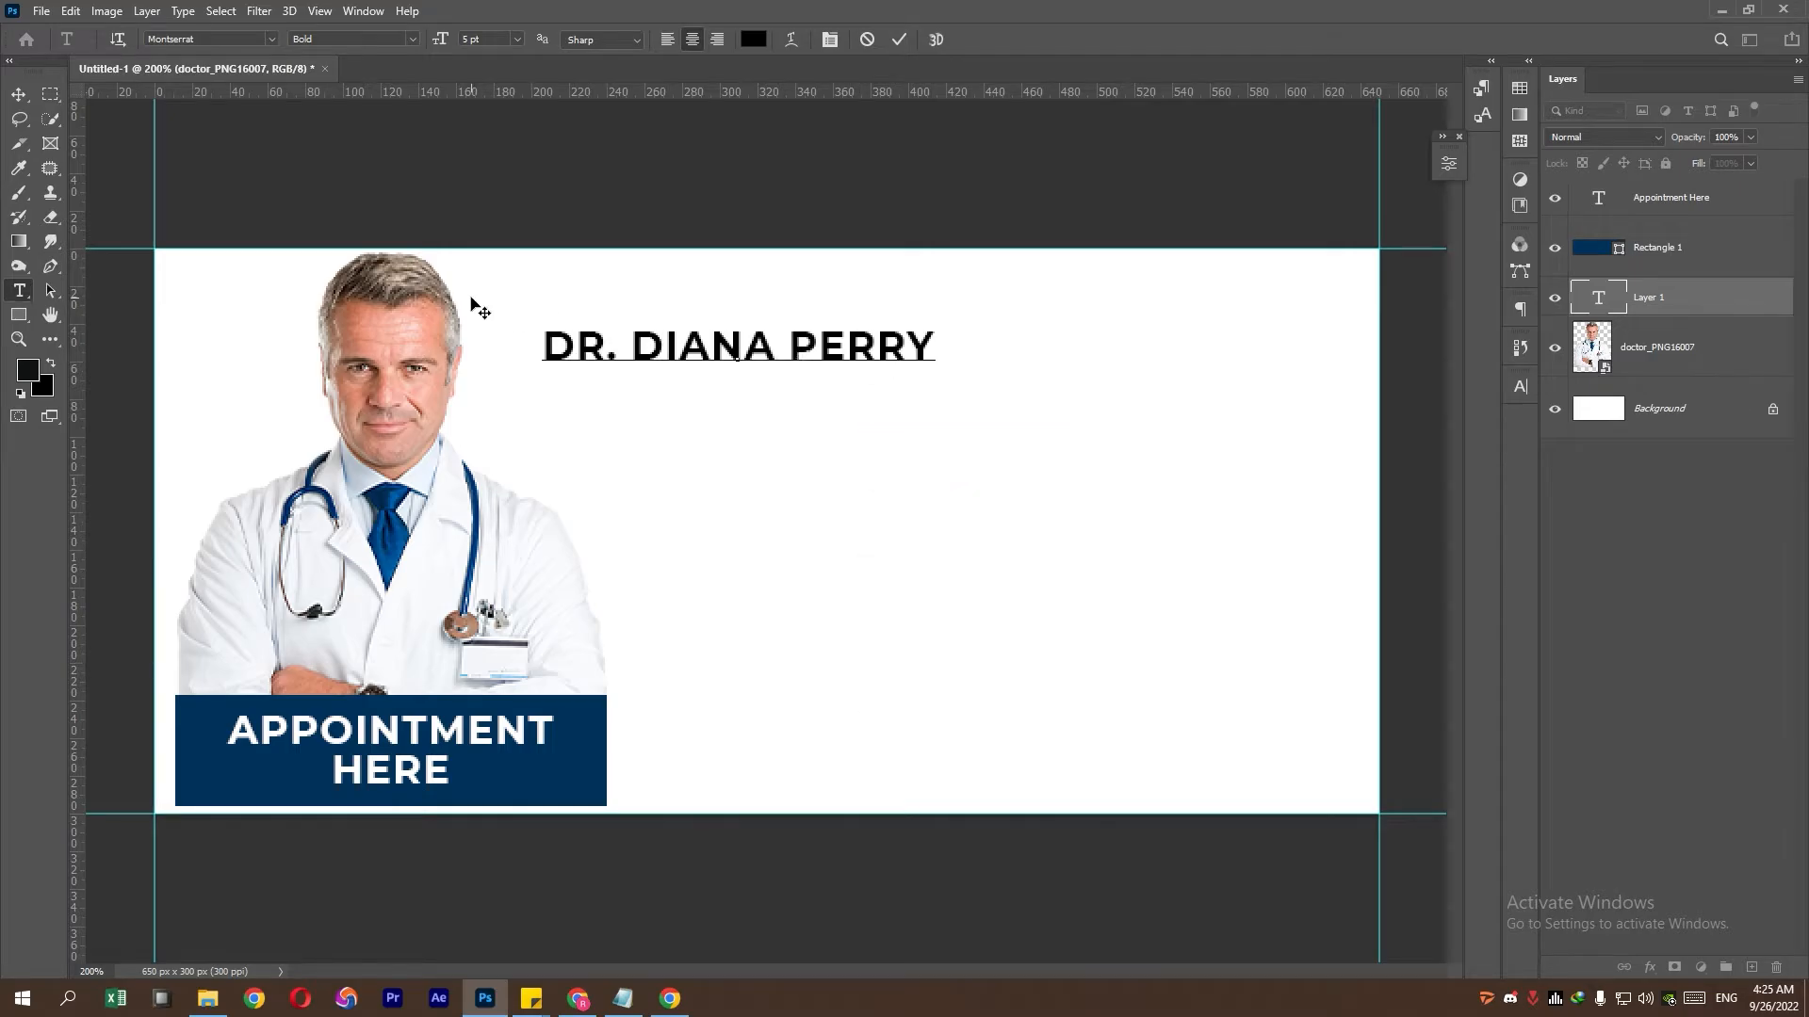
pyautogui.click(19, 94)
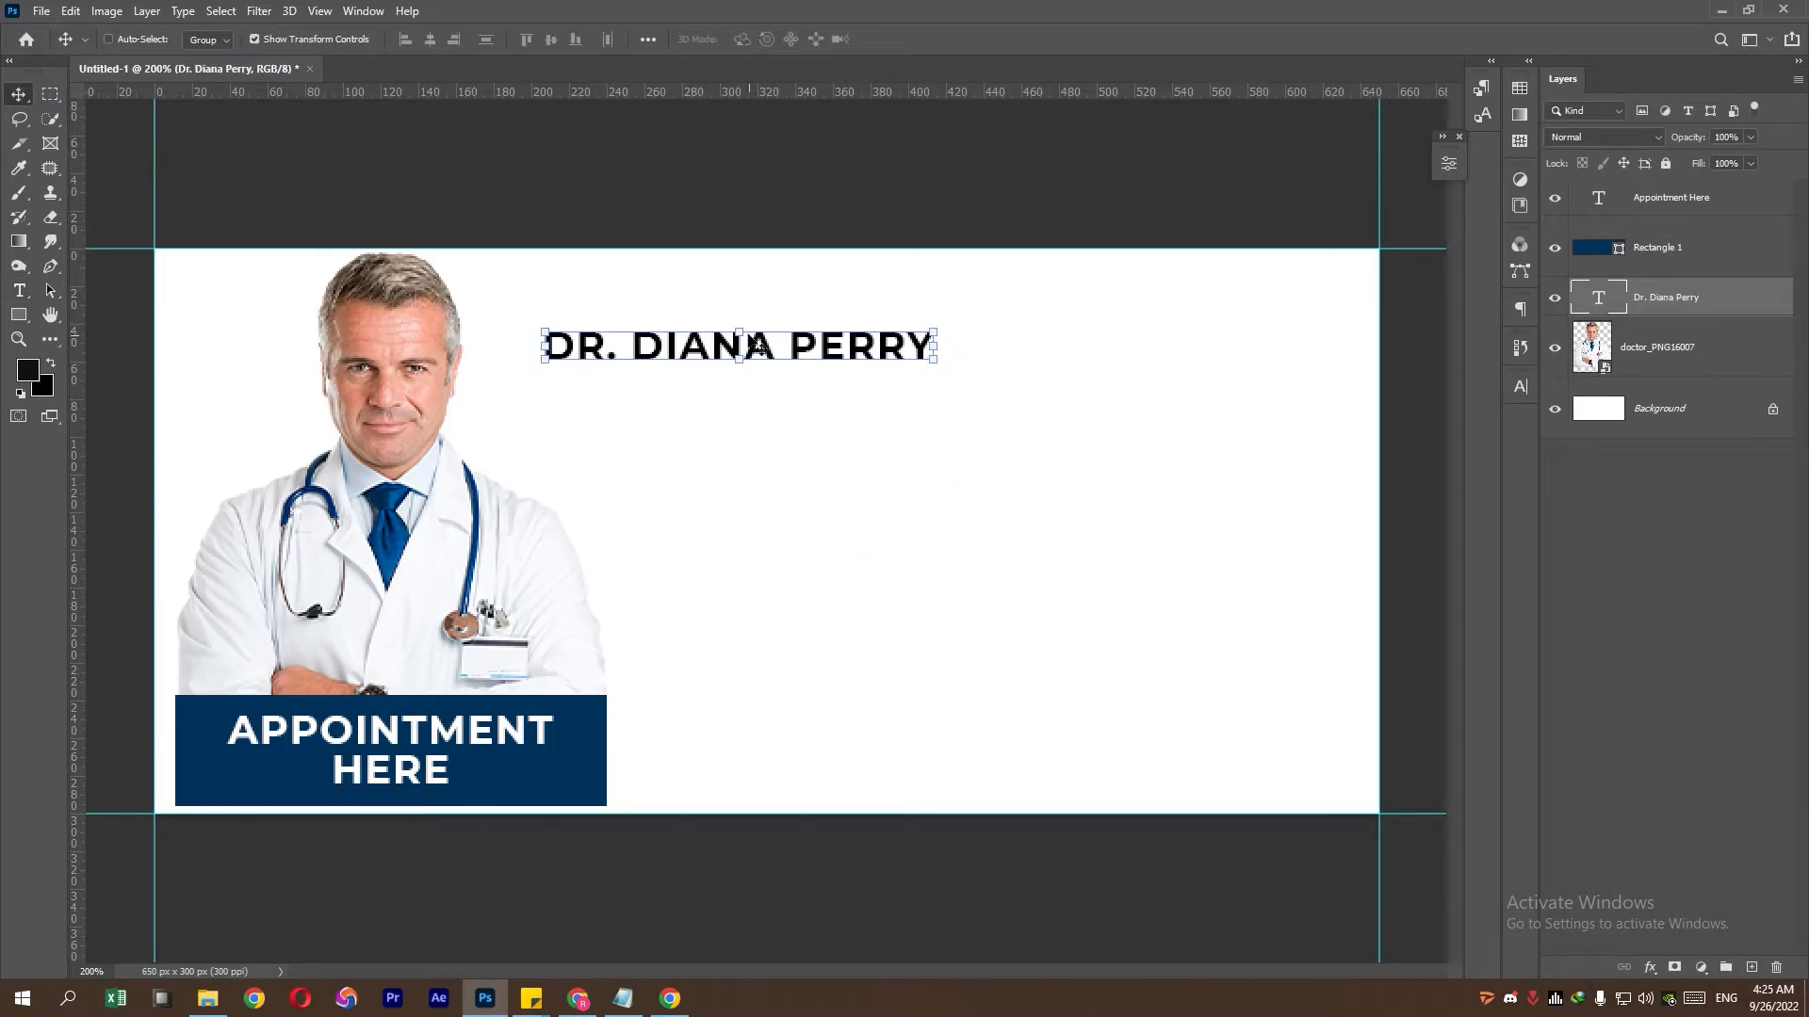
pyautogui.moveTo(790, 352); pyautogui.dragTo(956, 379)
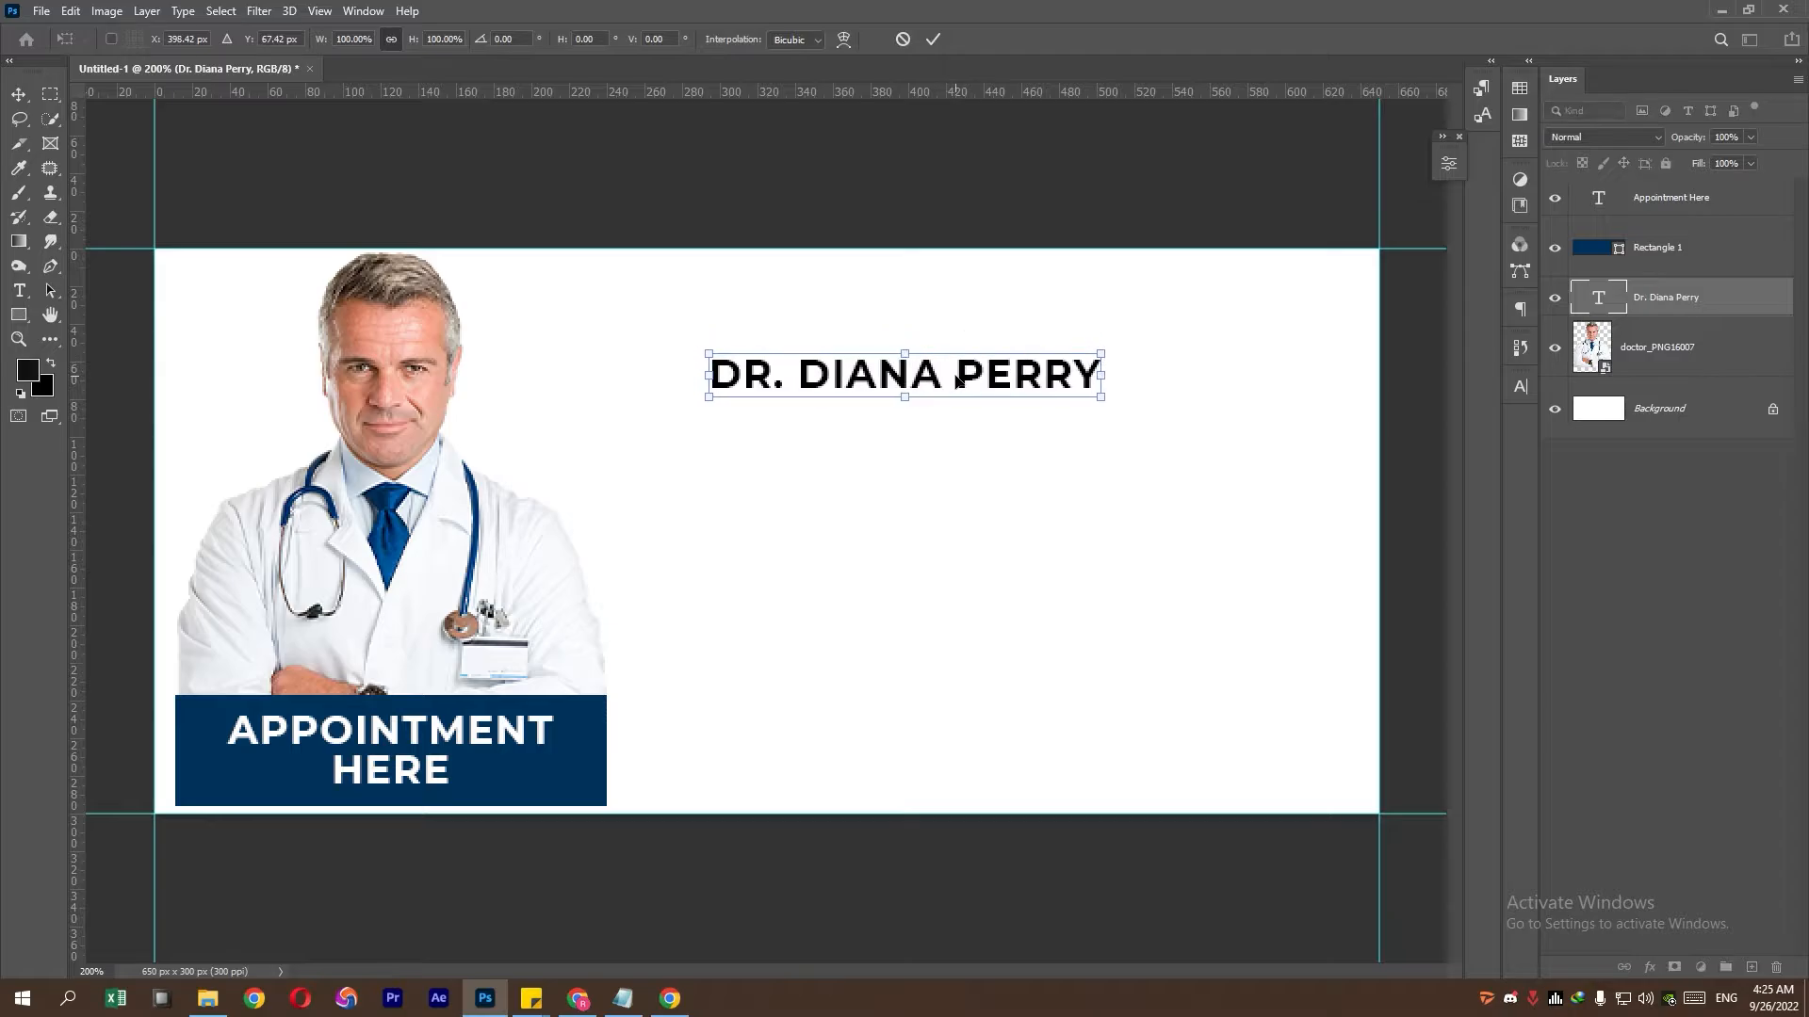
pyautogui.press('Return')
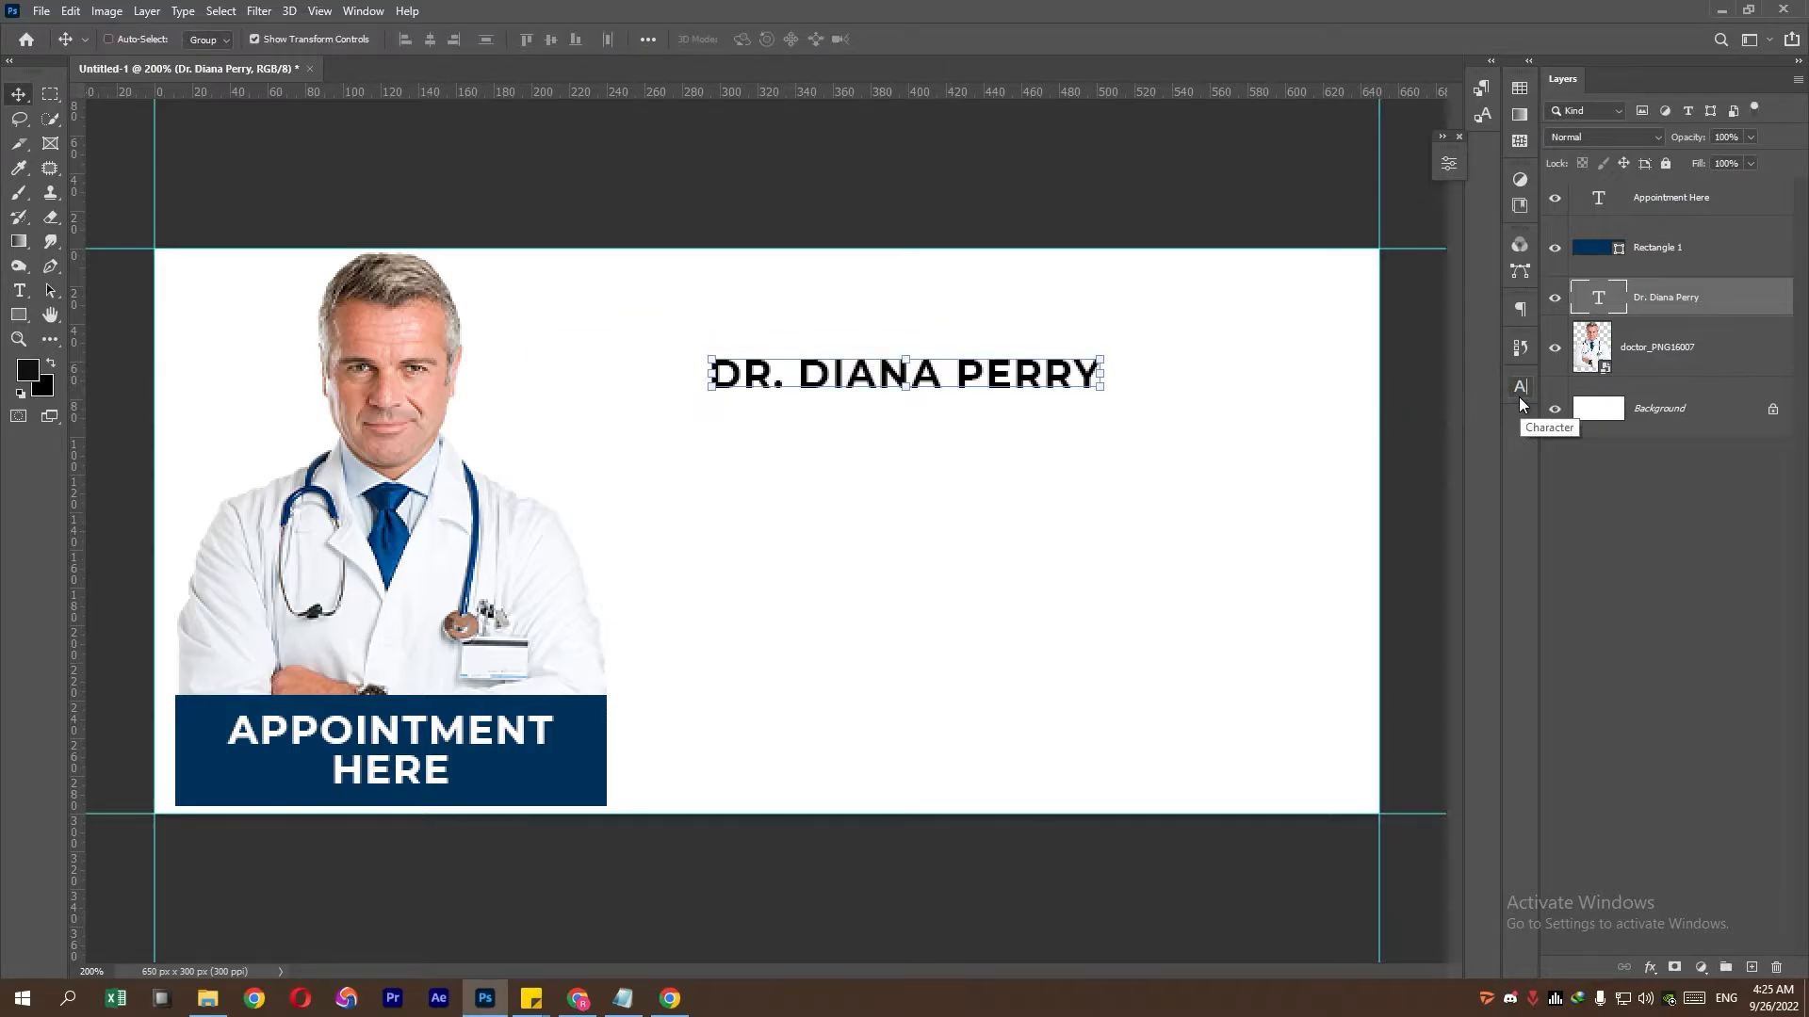
# - Set the name in Brush Script MT at 10 pt without All Caps, near the top right
pyautogui.click(1519, 396)
pyautogui.click(1410, 416)
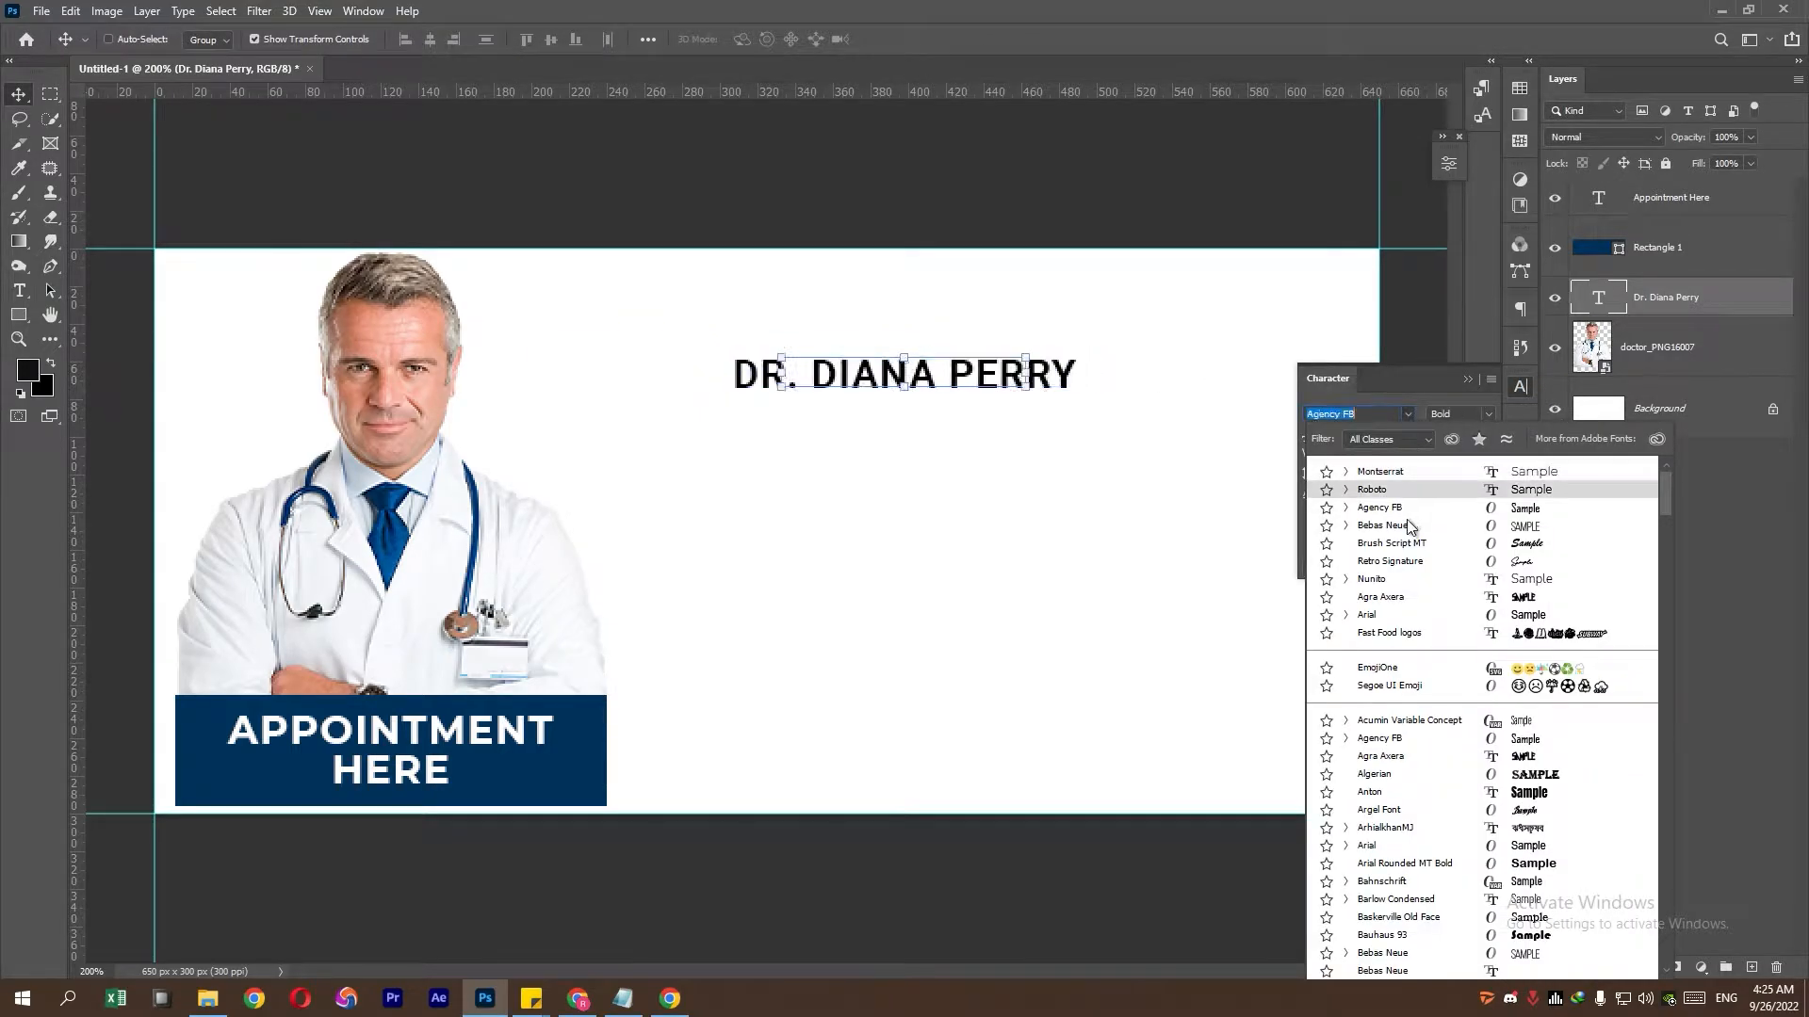
pyautogui.click(1426, 545)
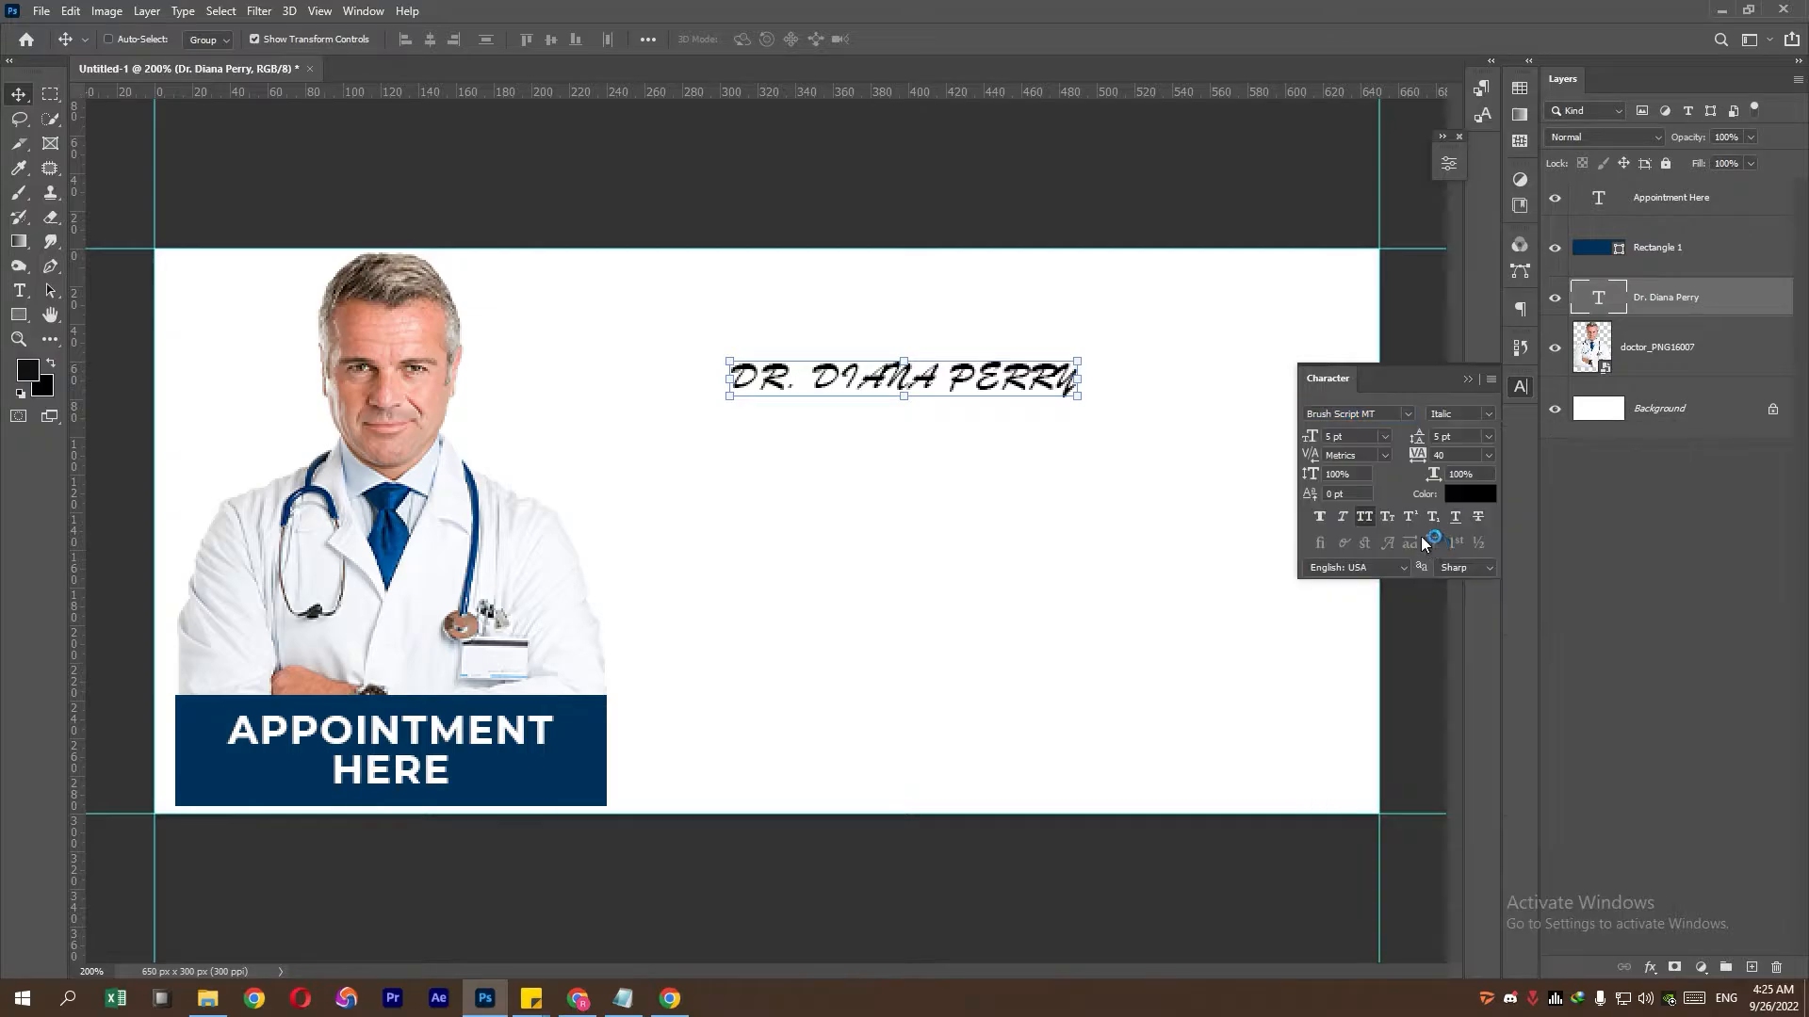
pyautogui.click(1366, 517)
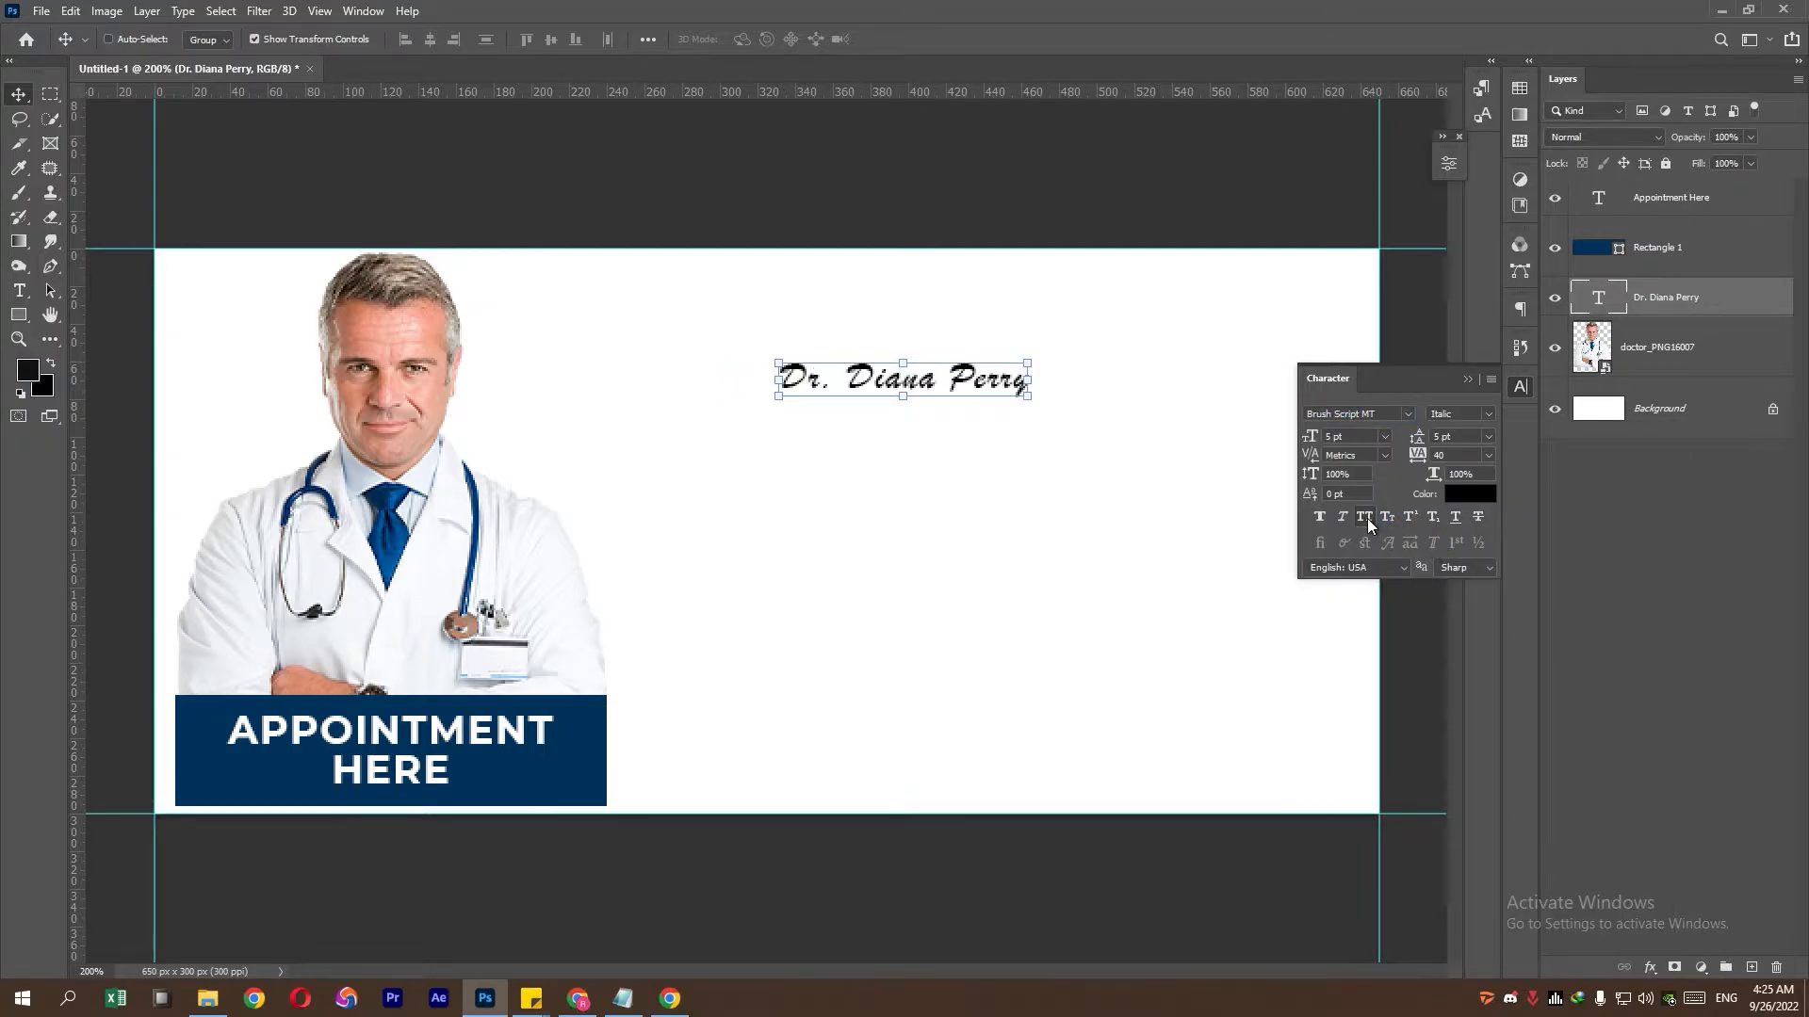
pyautogui.click(1360, 439)
pyautogui.scroll(4, 1360, 439)
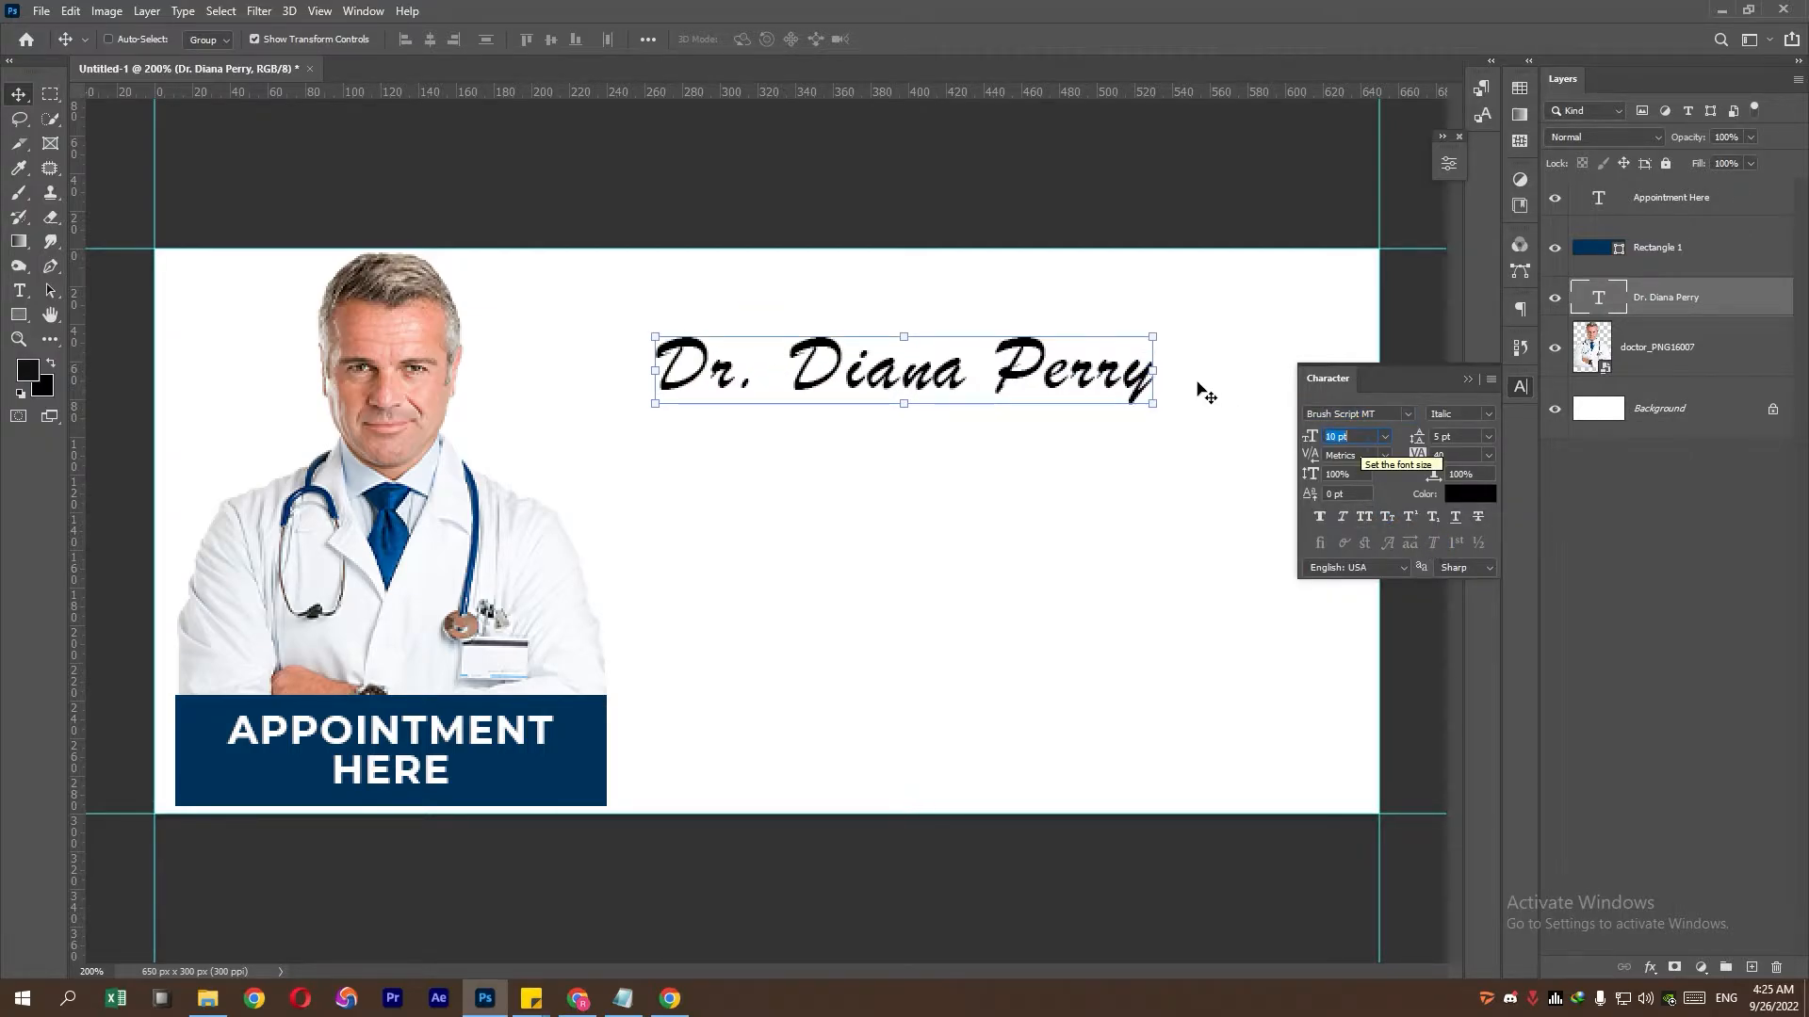
pyautogui.moveTo(1155, 369); pyautogui.dragTo(1203, 367)
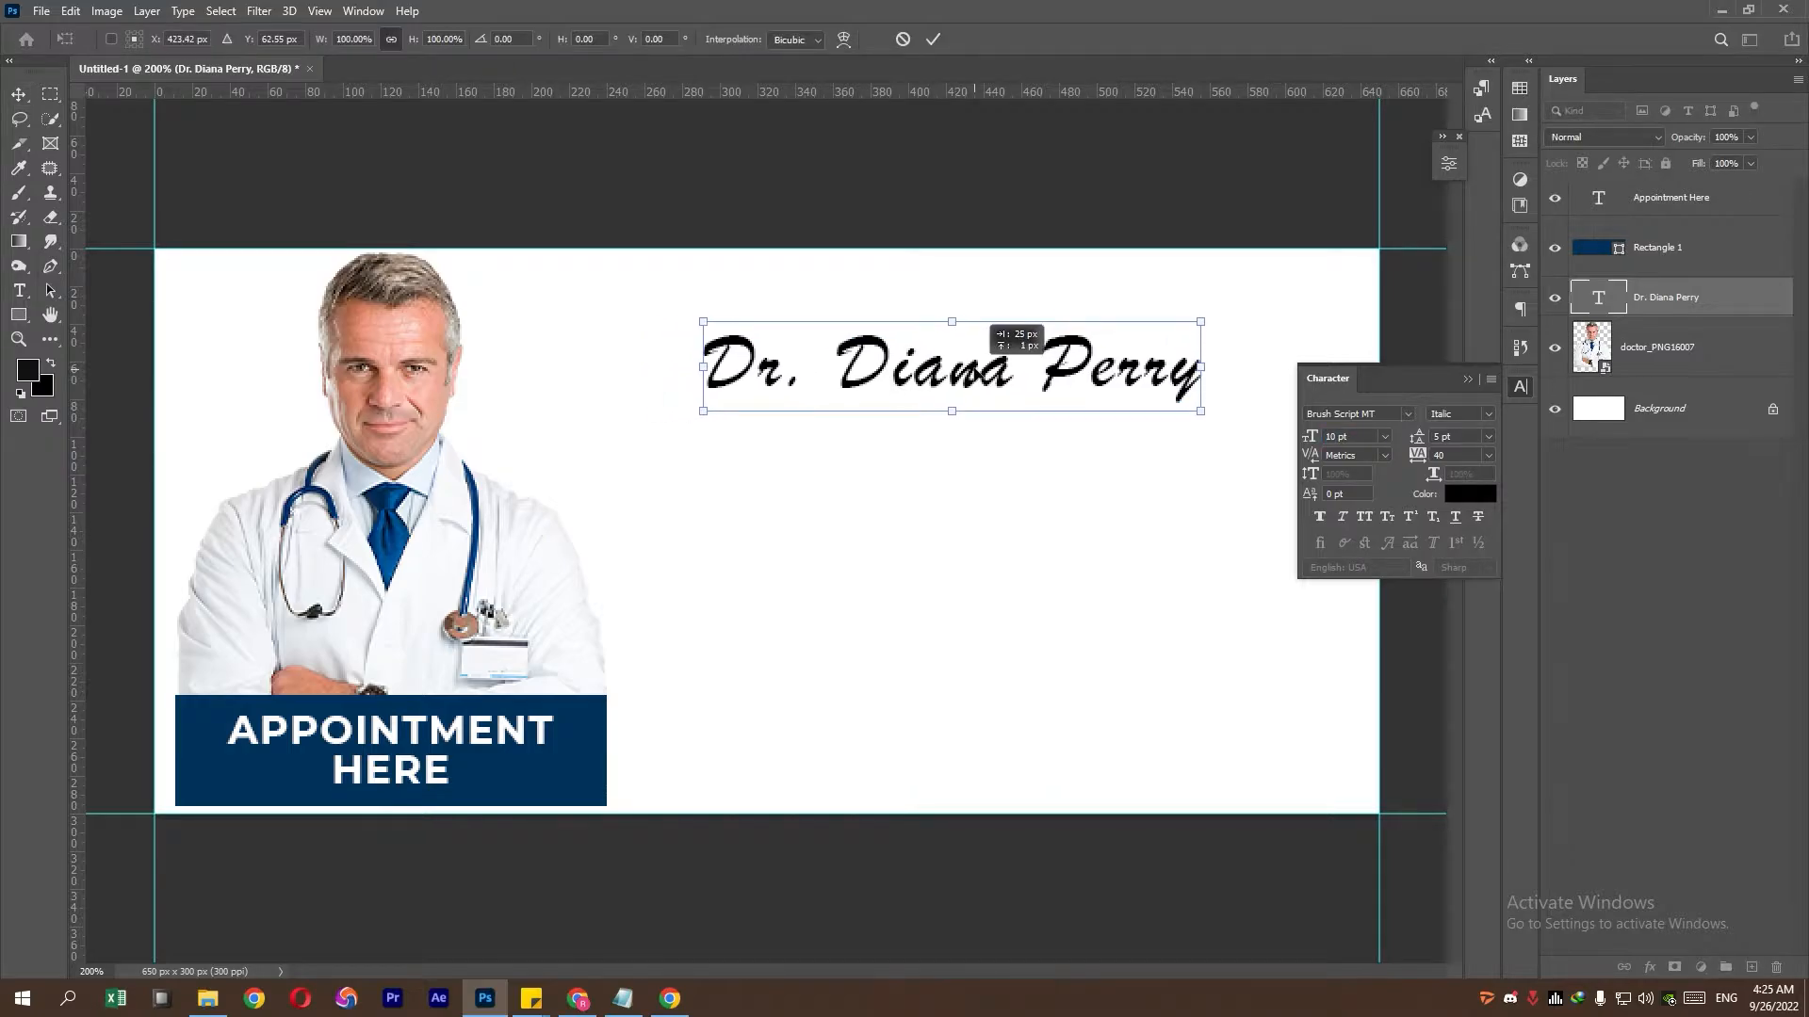
pyautogui.moveTo(988, 370); pyautogui.dragTo(1053, 371)
pyautogui.press('Return')
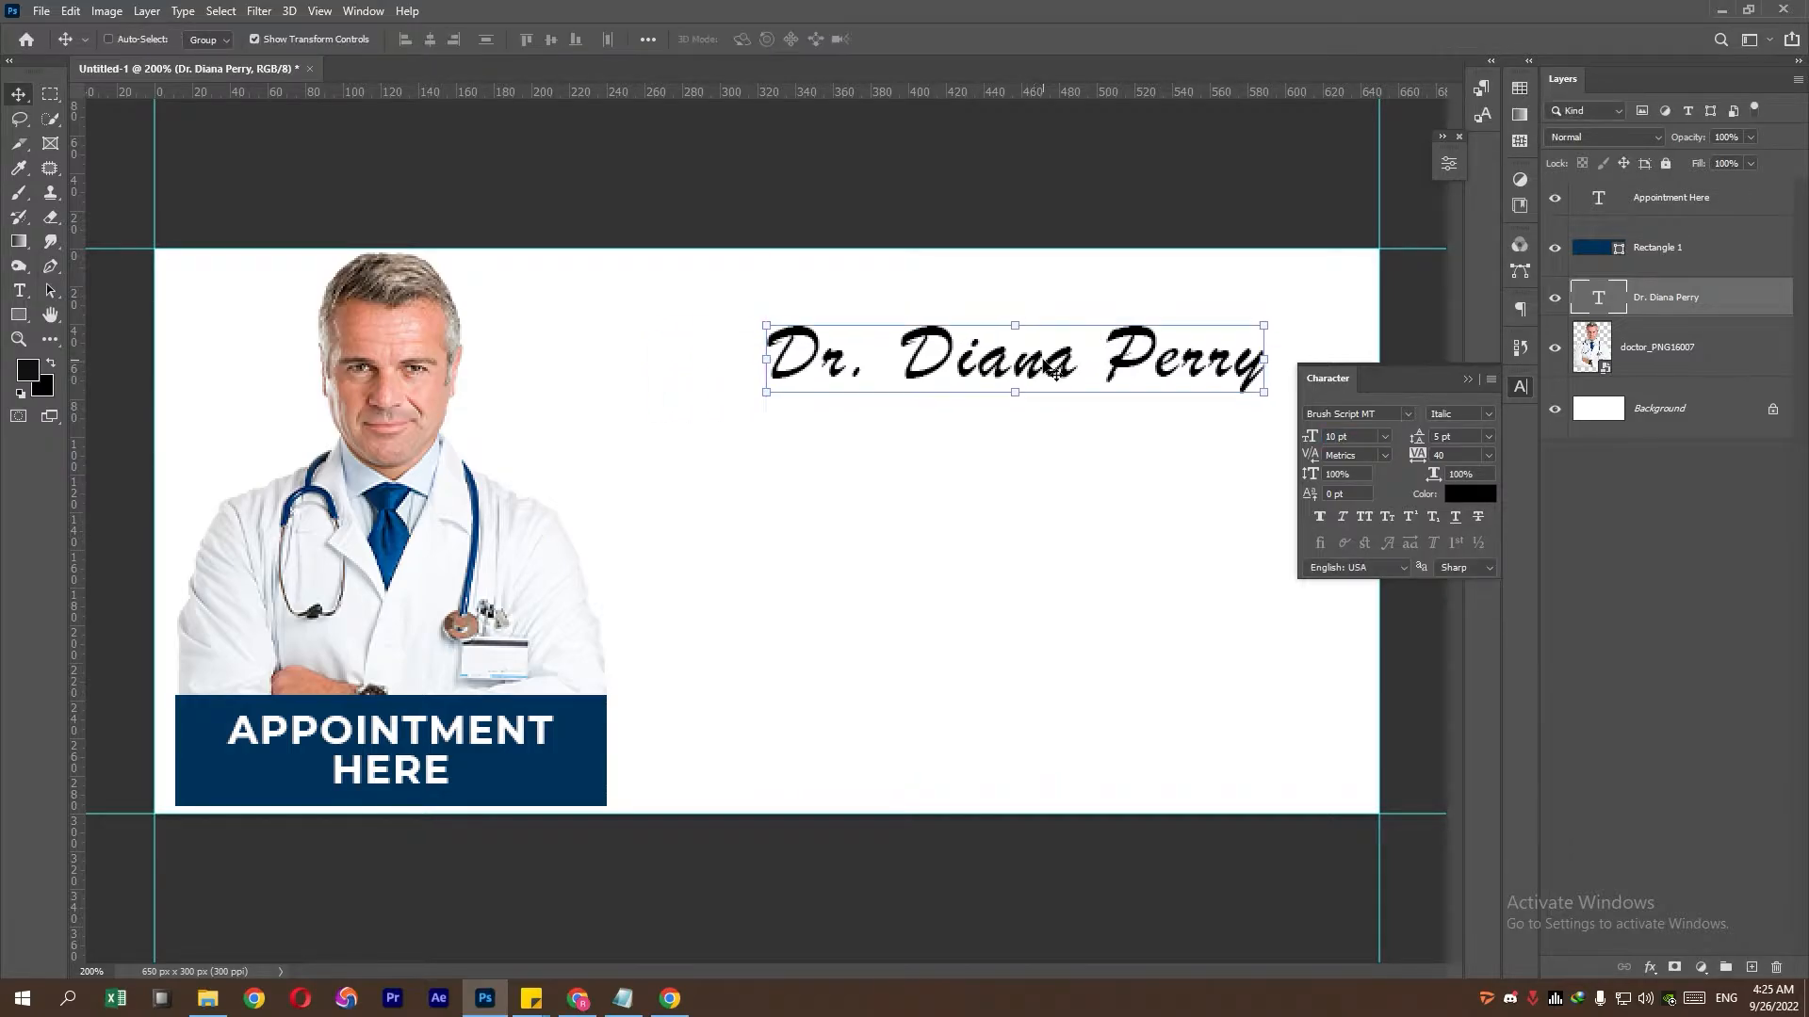
pyautogui.click(1468, 380)
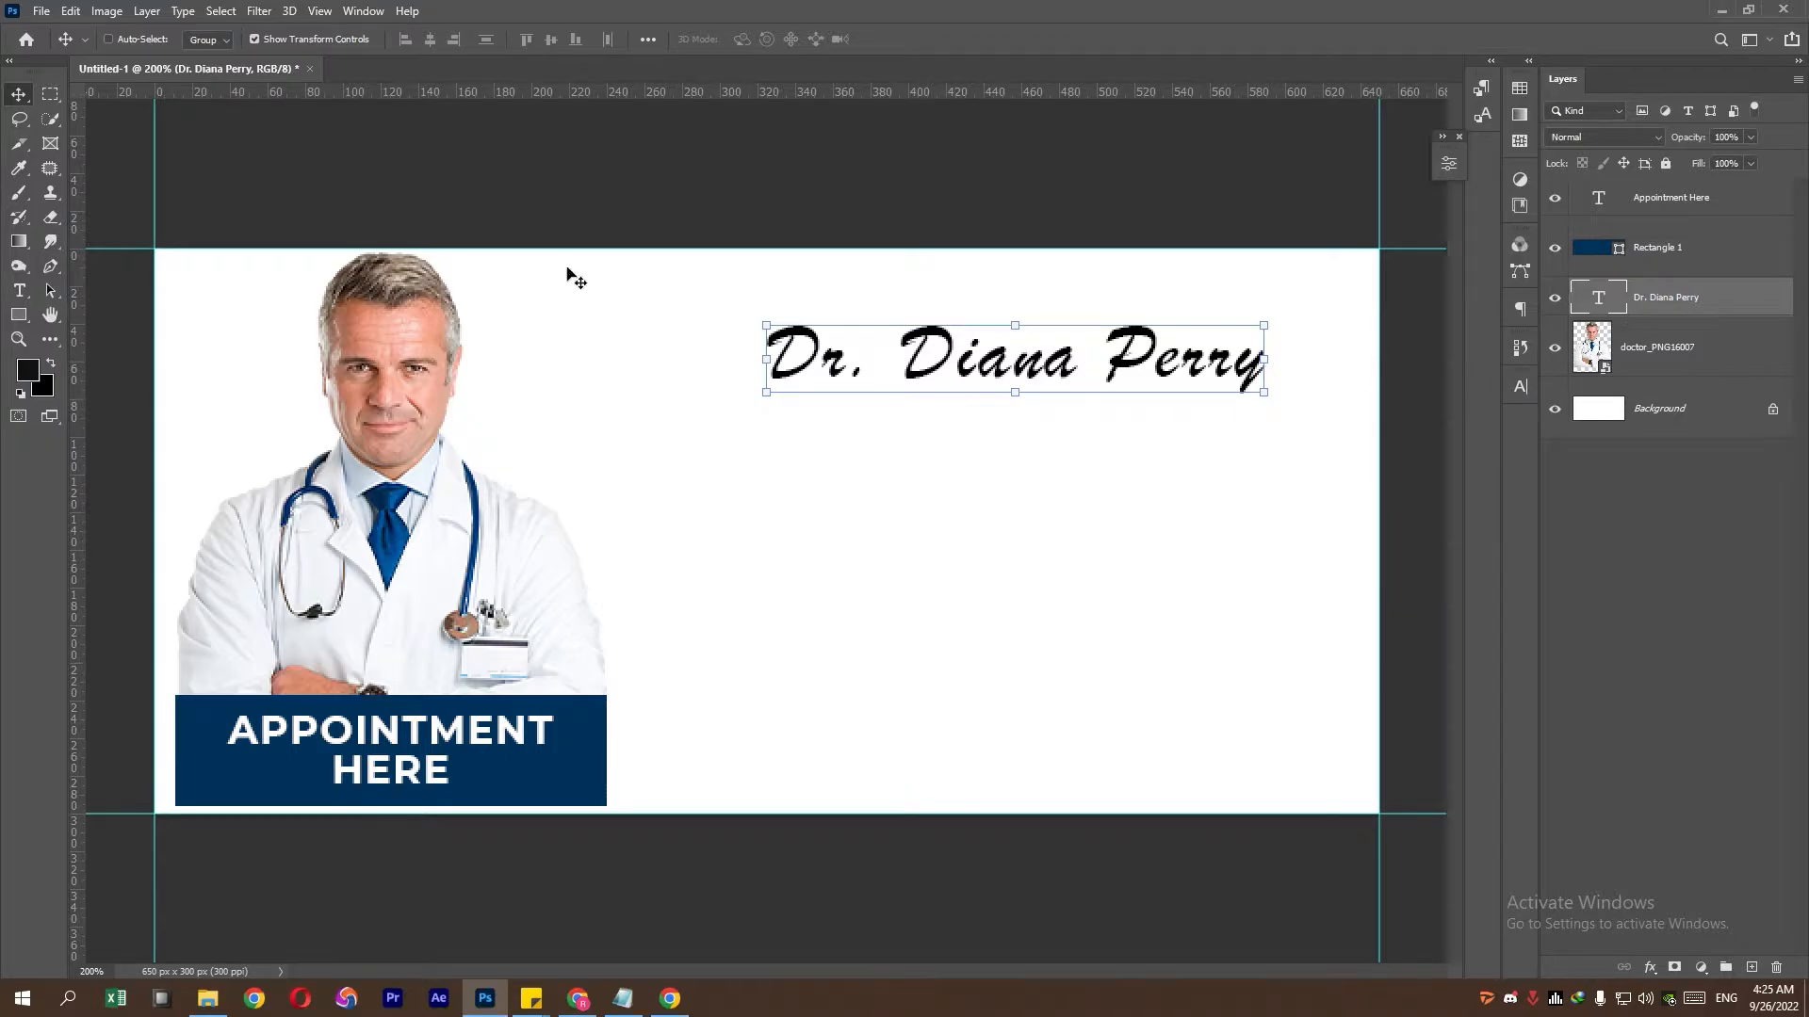
# - Start a new text line below the name, set in Roboto Regular
pyautogui.click(19, 290)
pyautogui.click(819, 448)
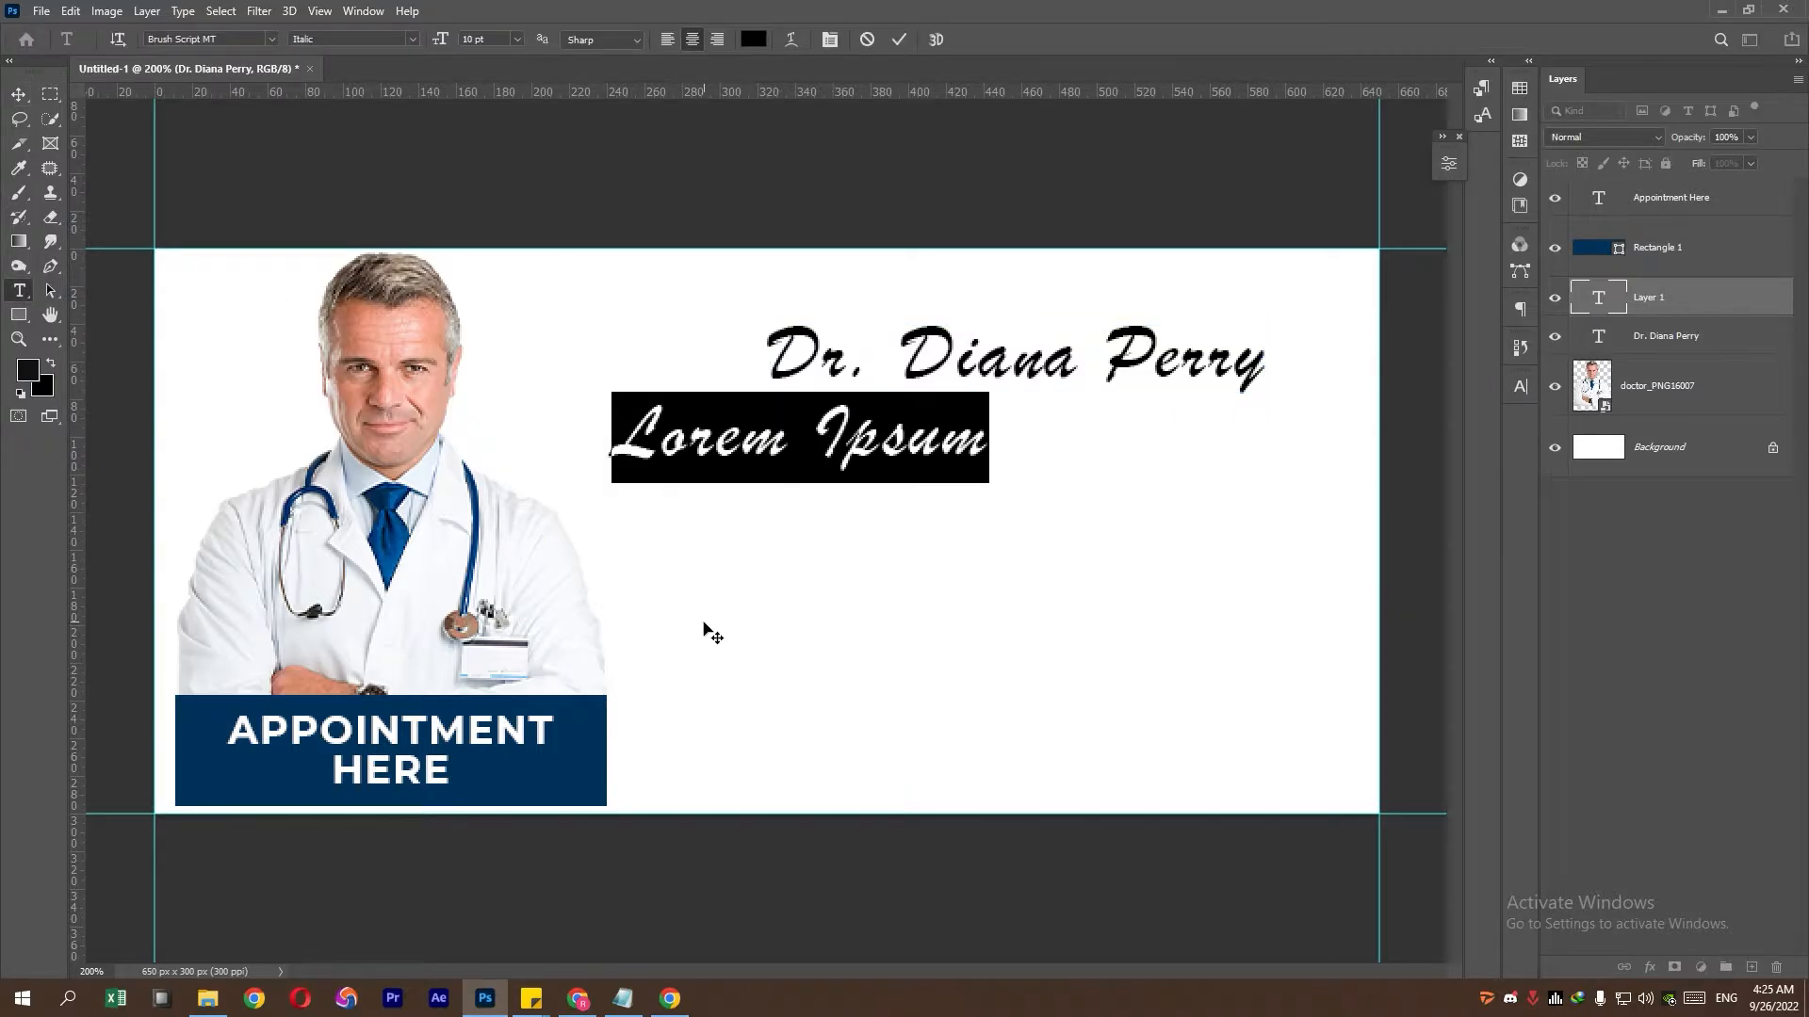
pyautogui.click(1518, 388)
pyautogui.click(1405, 416)
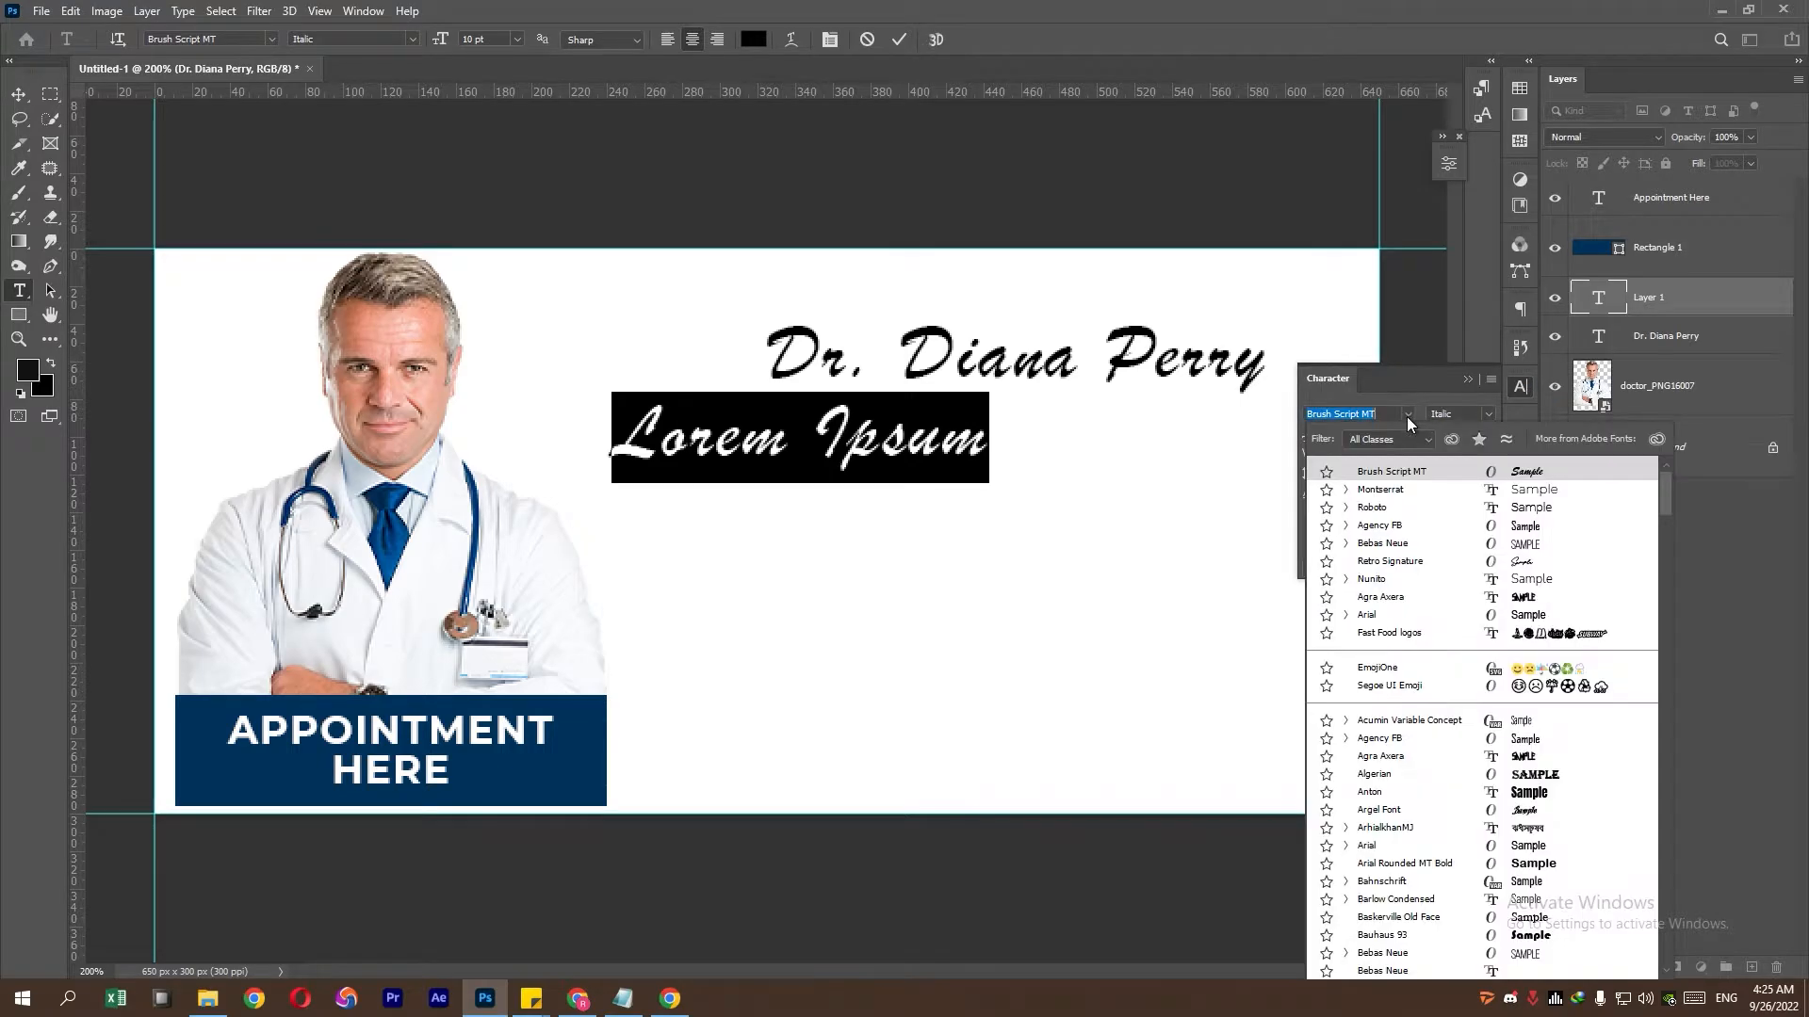
pyautogui.click(1385, 507)
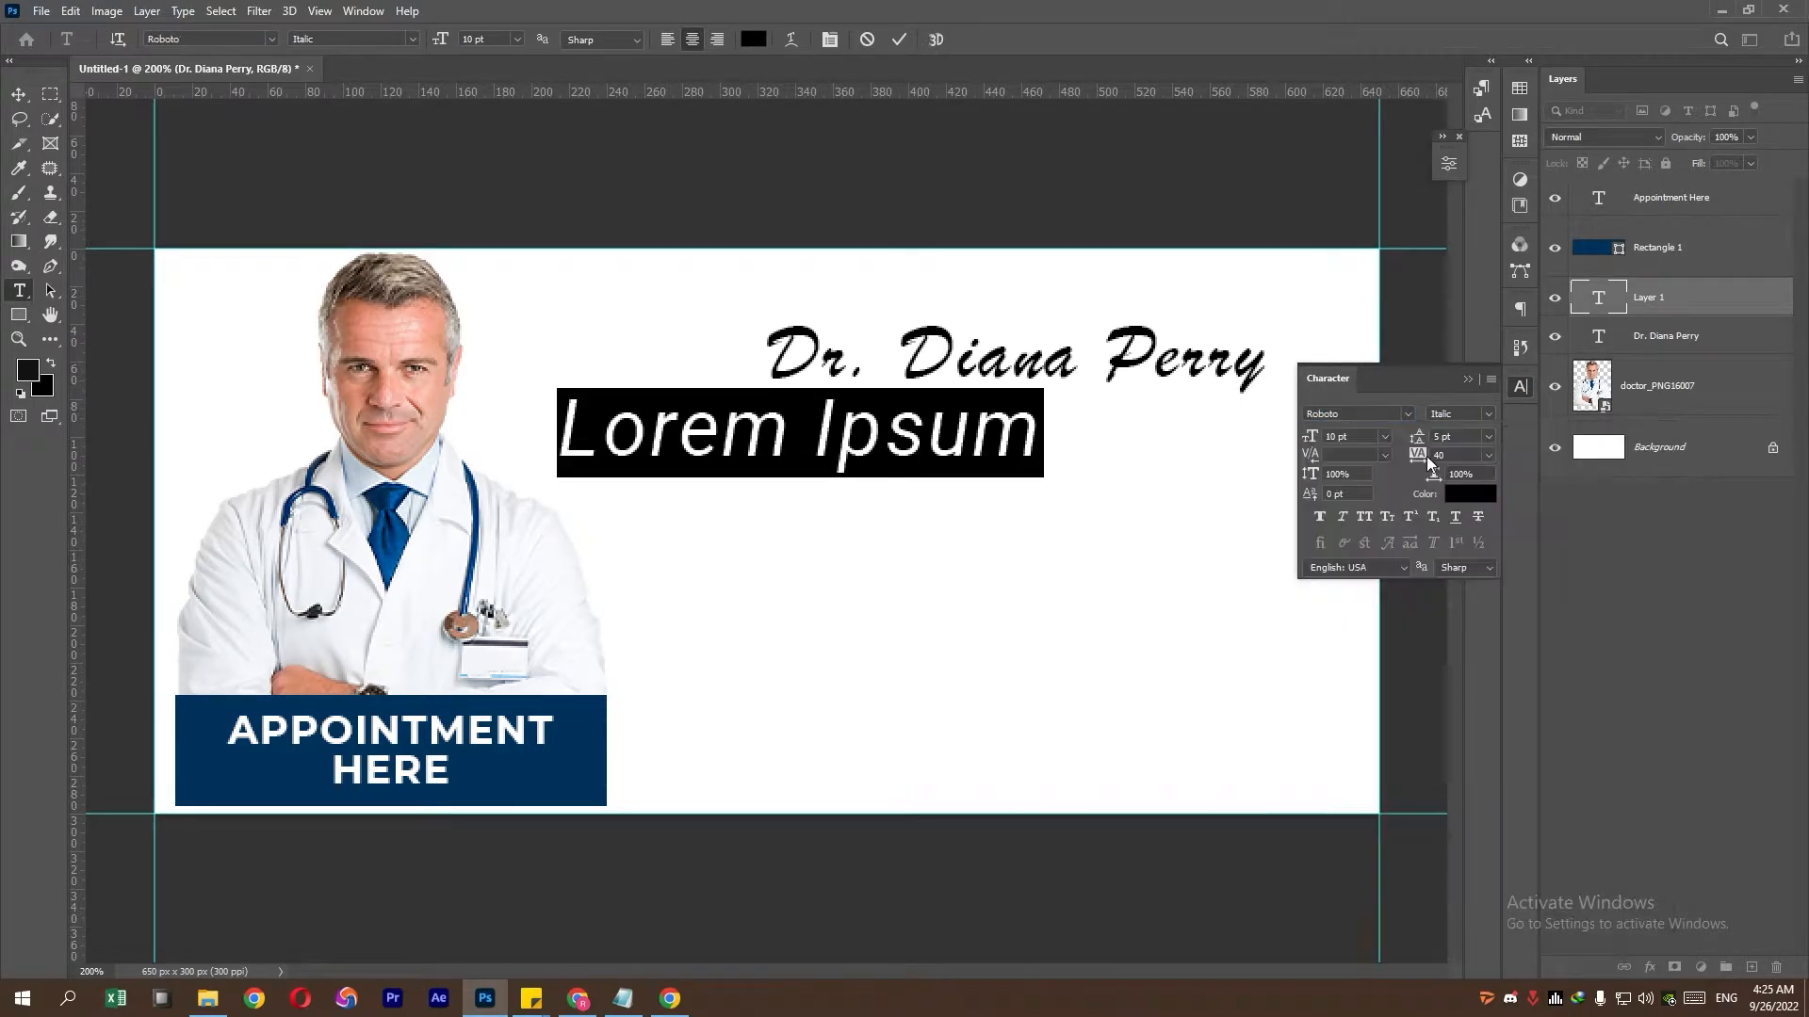
pyautogui.click(1486, 416)
pyautogui.click(1479, 492)
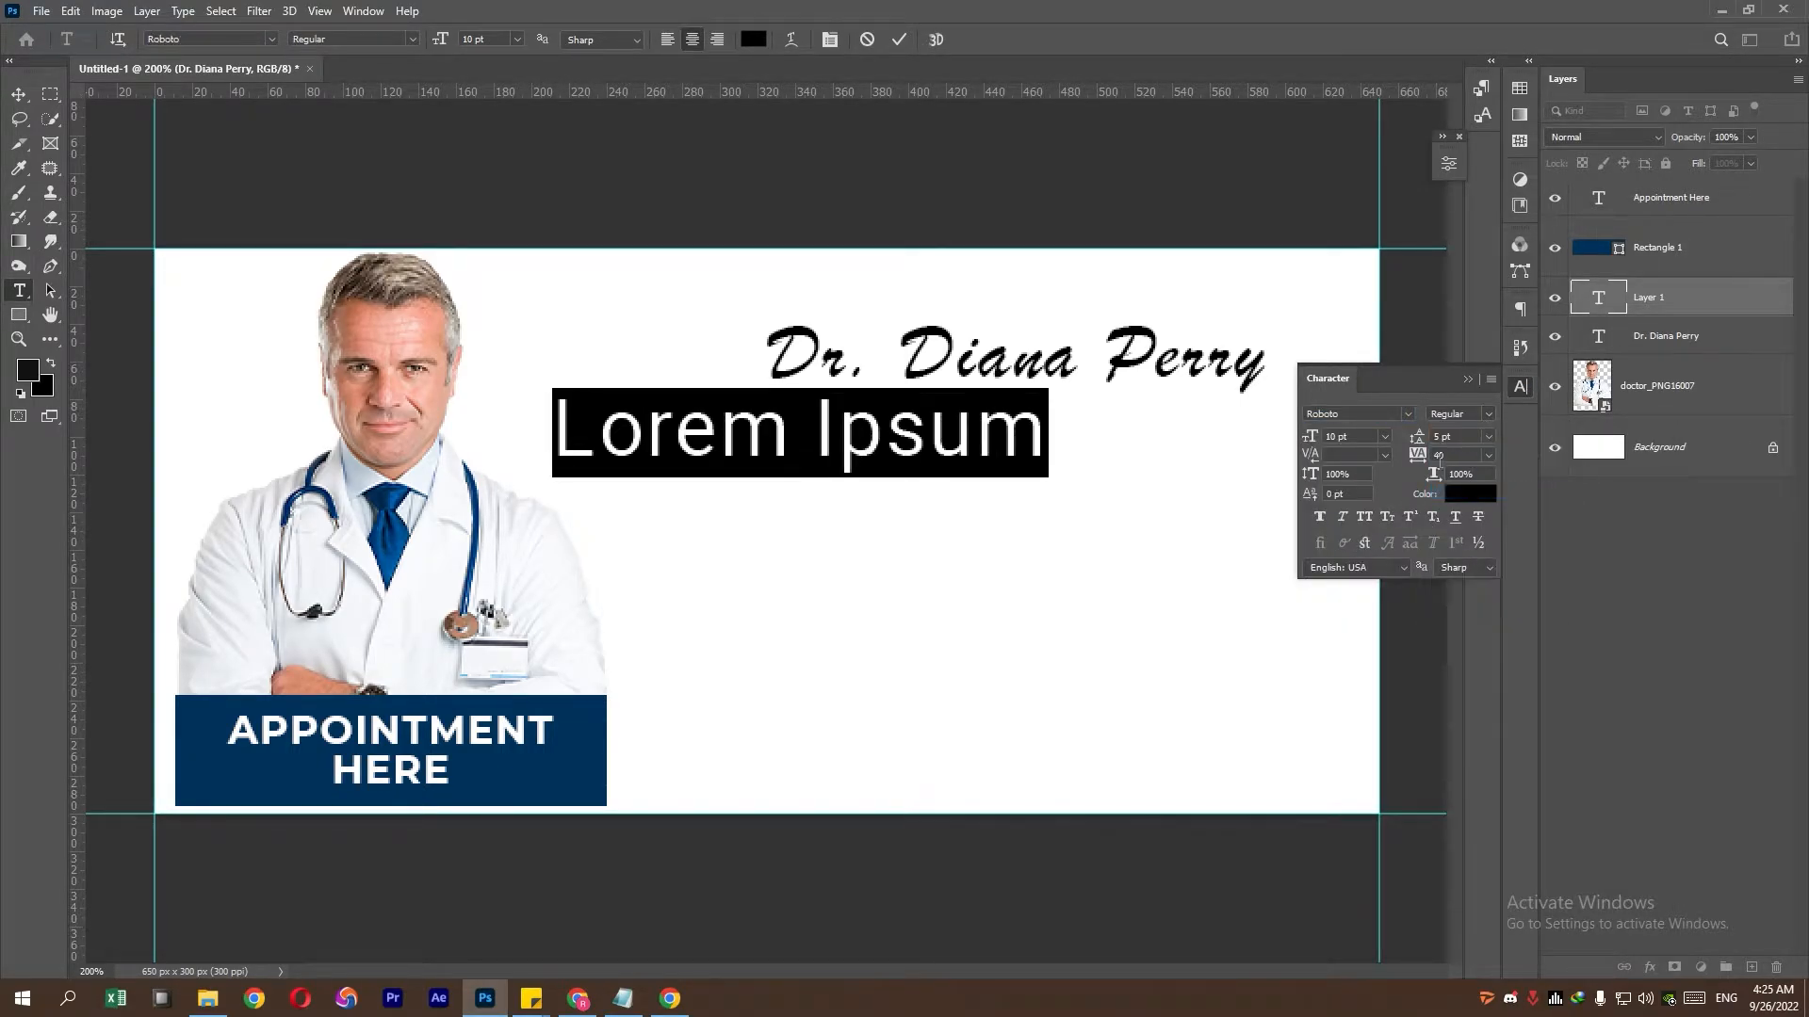
# - Paste 'Medical Surgeon' from the Notepad notes and place it just under the doctor's name
pyautogui.scroll(-5, 1357, 440)
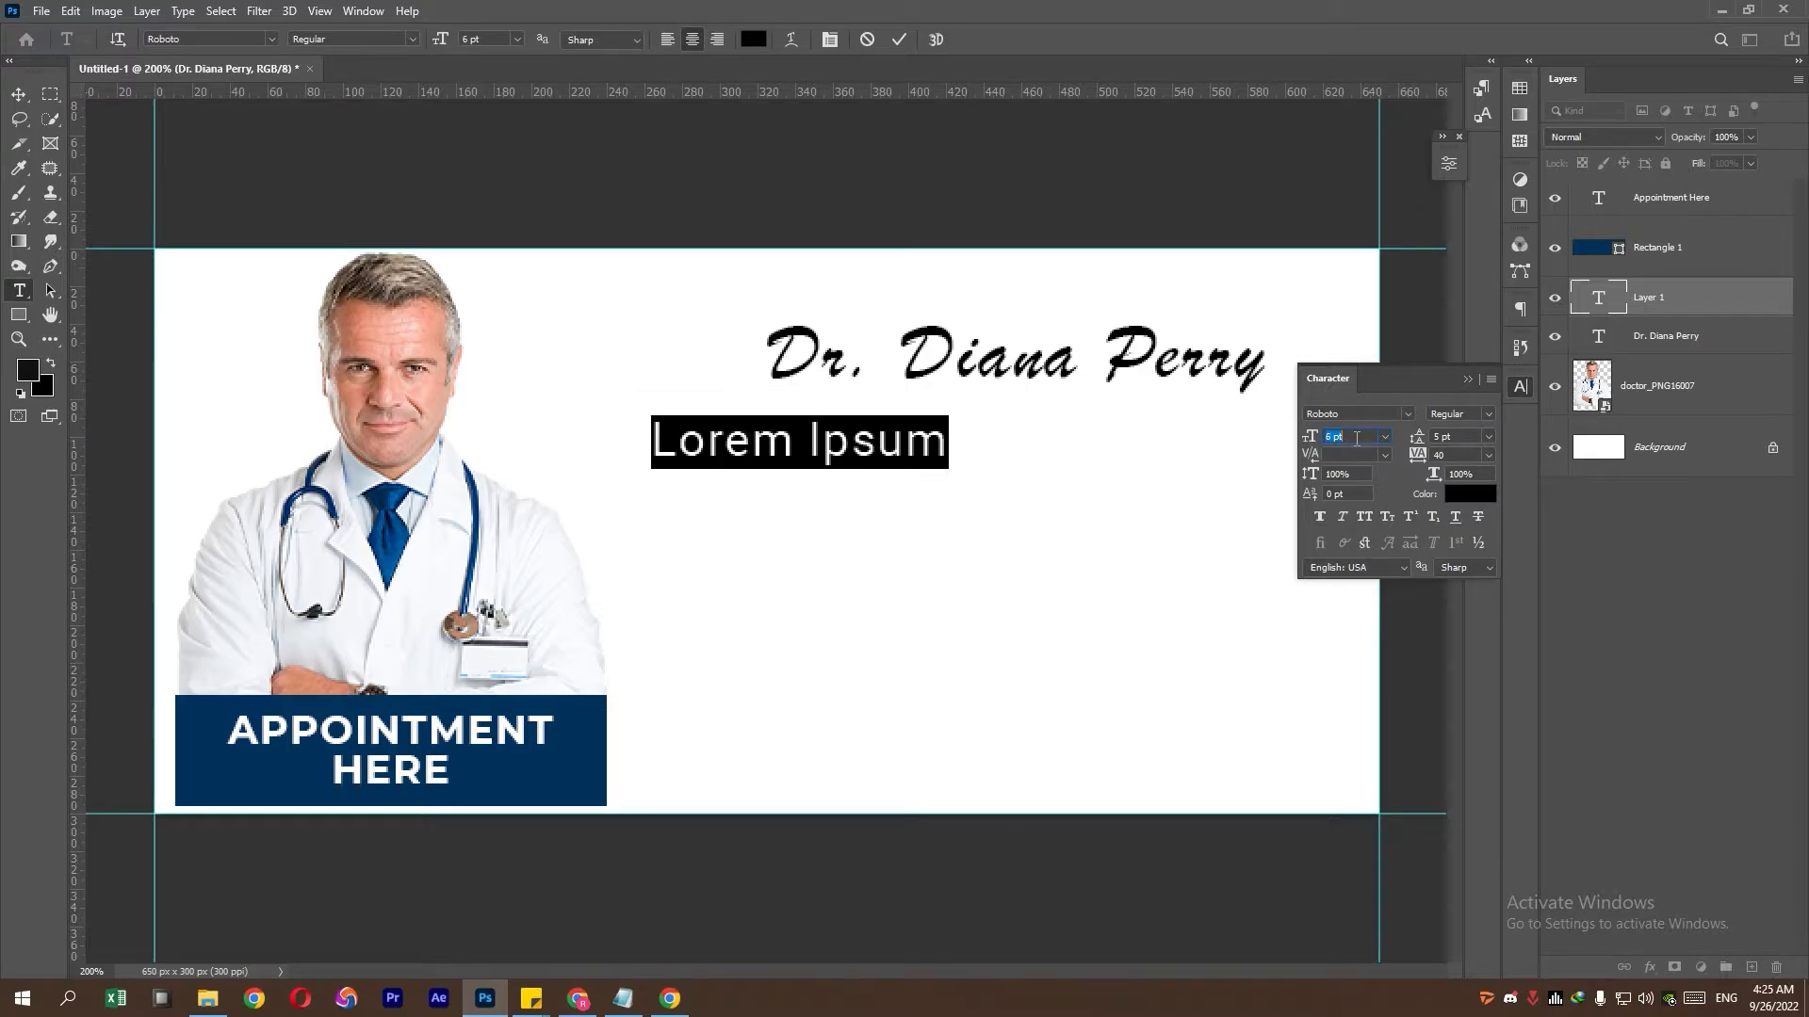
pyautogui.click(622, 999)
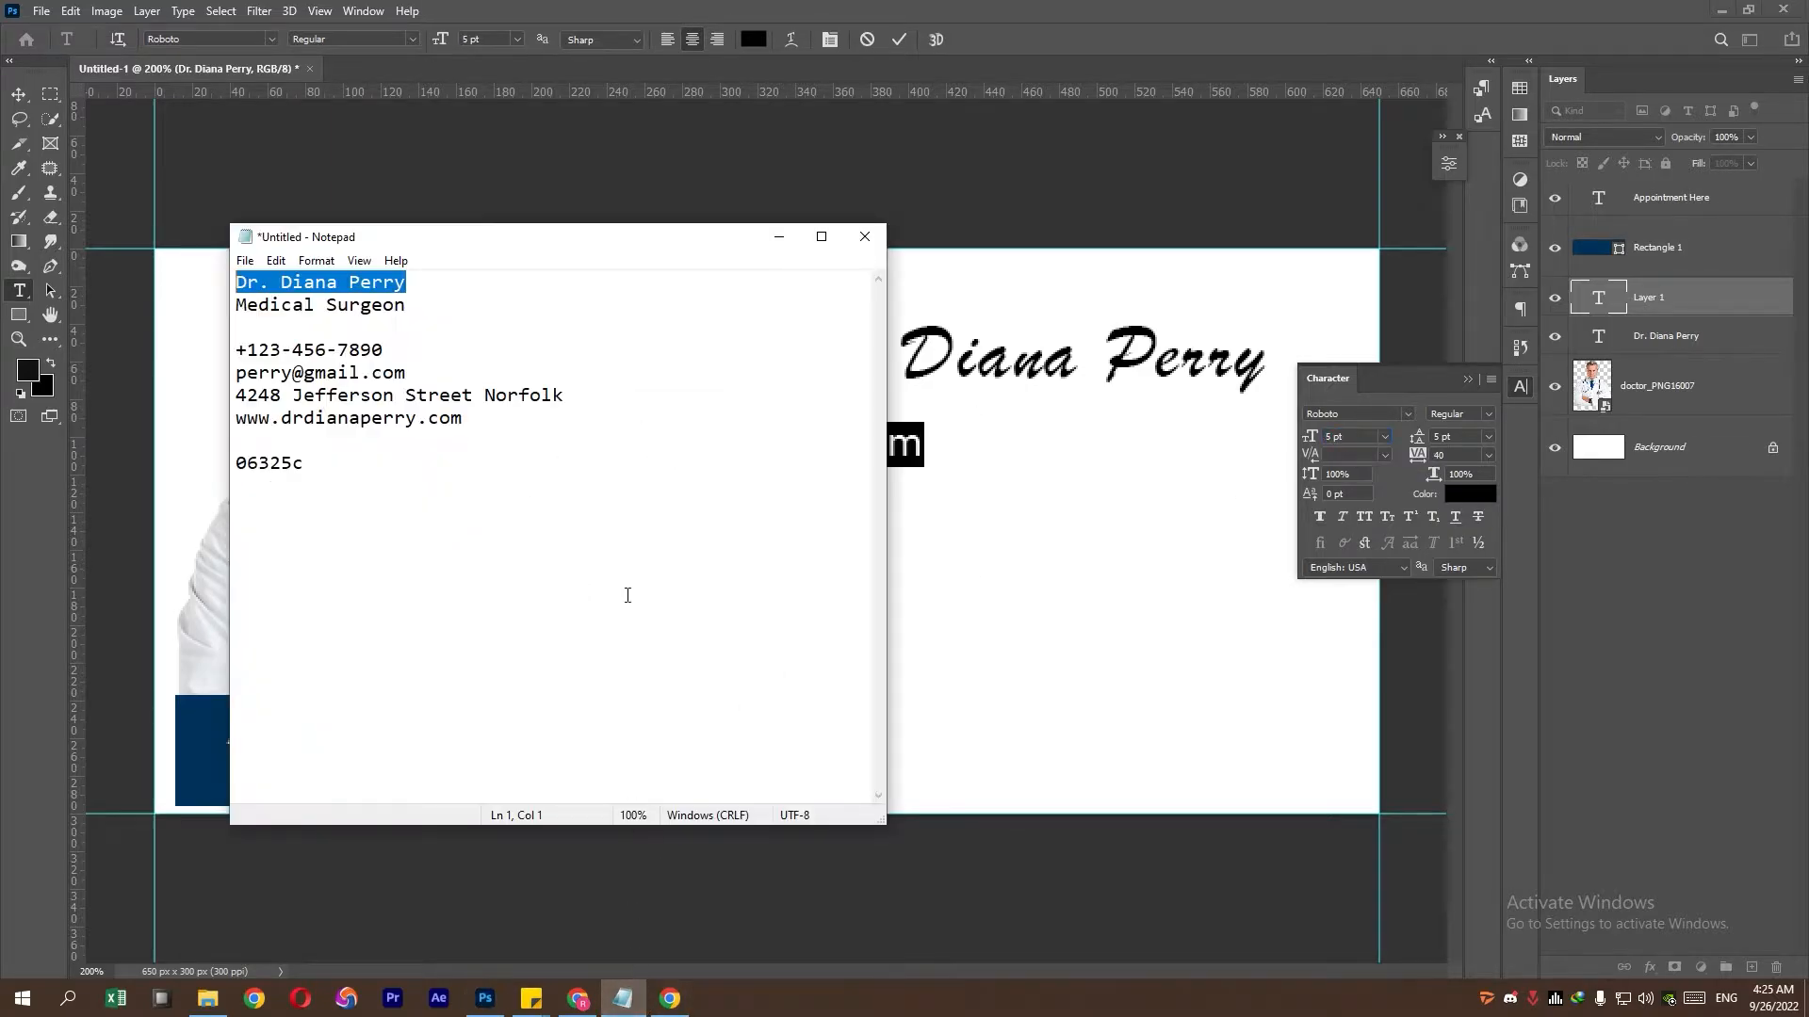
pyautogui.moveTo(426, 301); pyautogui.dragTo(202, 299)
pyautogui.rightClick(300, 309)
pyautogui.click(330, 373)
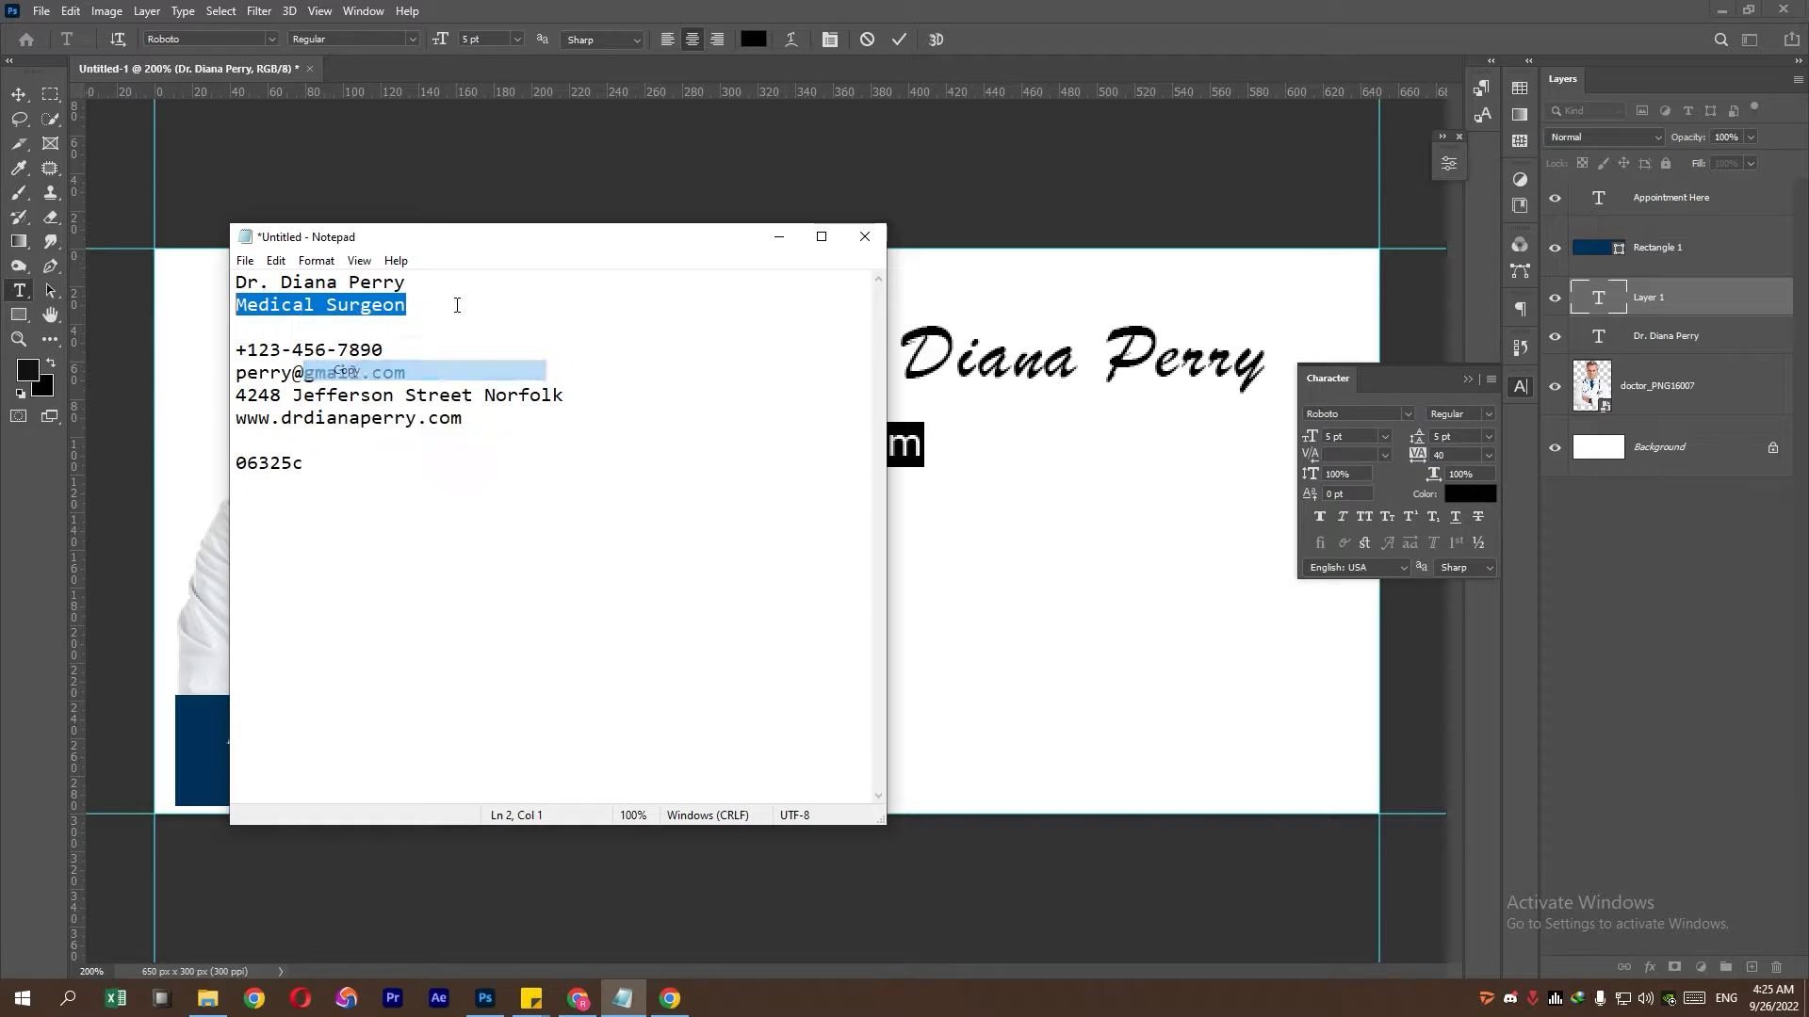
pyautogui.click(890, 335)
pyautogui.rightClick(855, 435)
pyautogui.click(910, 517)
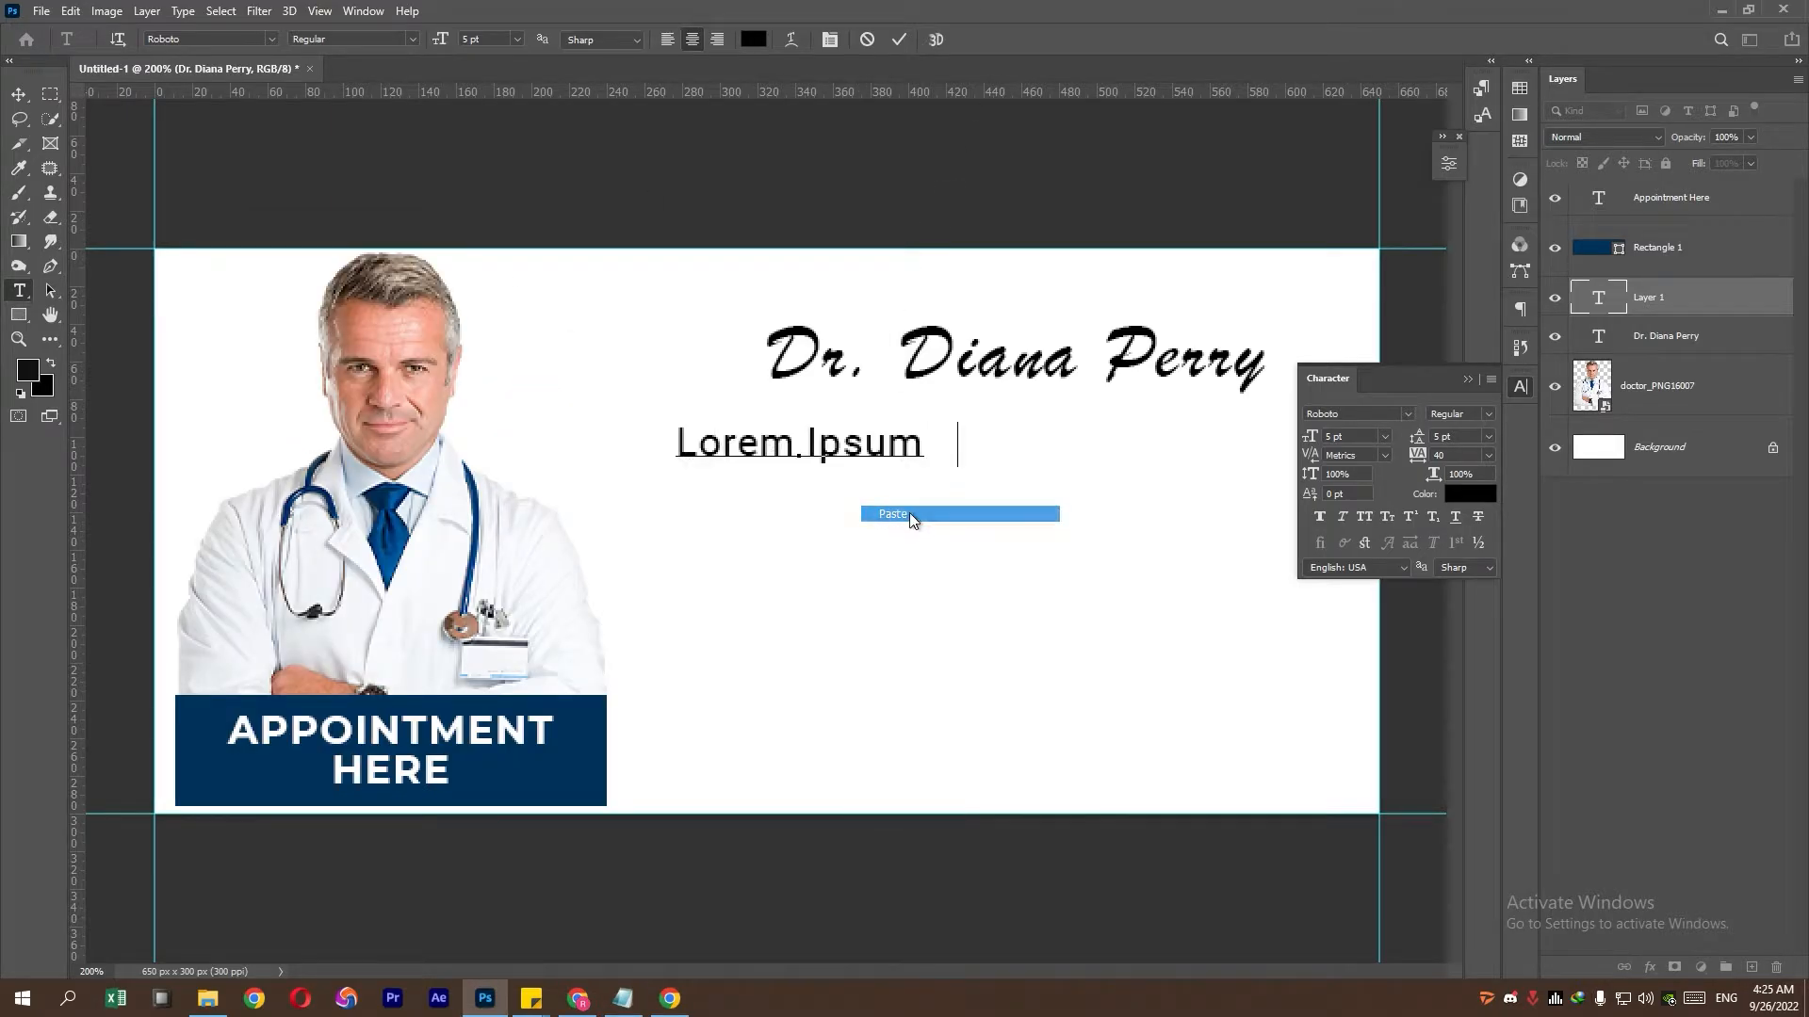
pyautogui.click(18, 94)
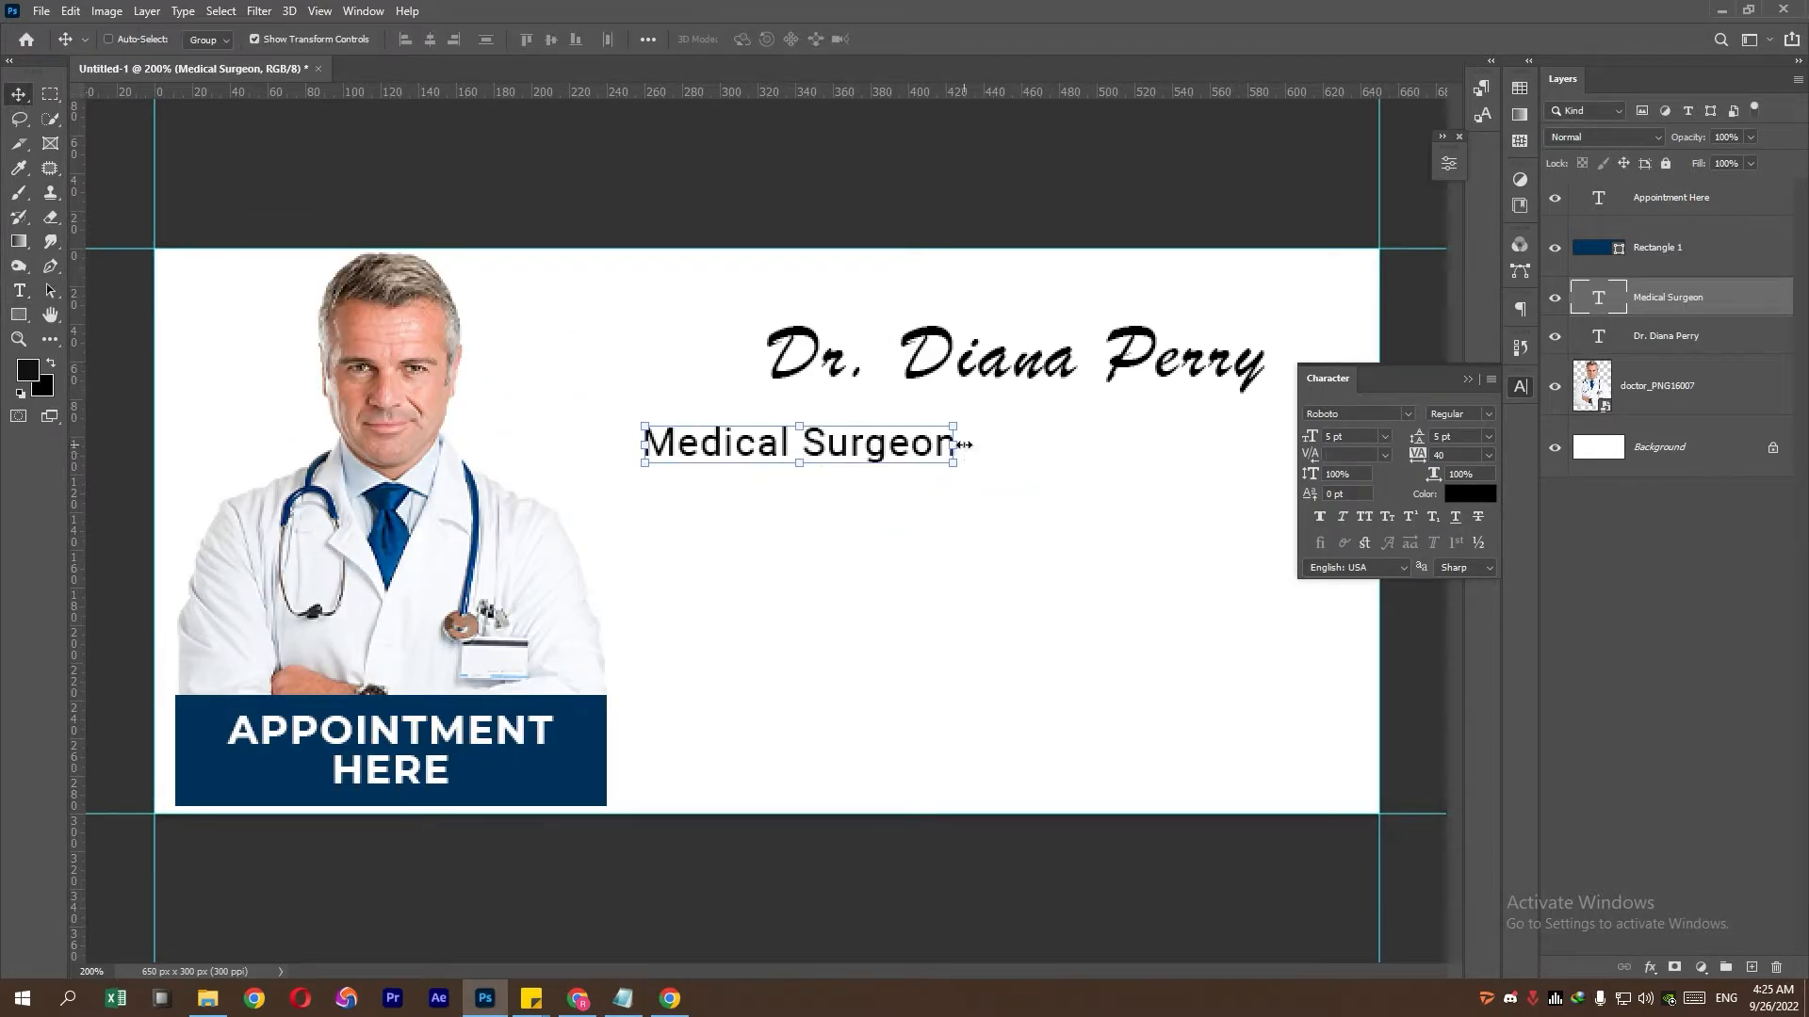
pyautogui.moveTo(777, 454); pyautogui.dragTo(903, 424)
pyautogui.press('Down')
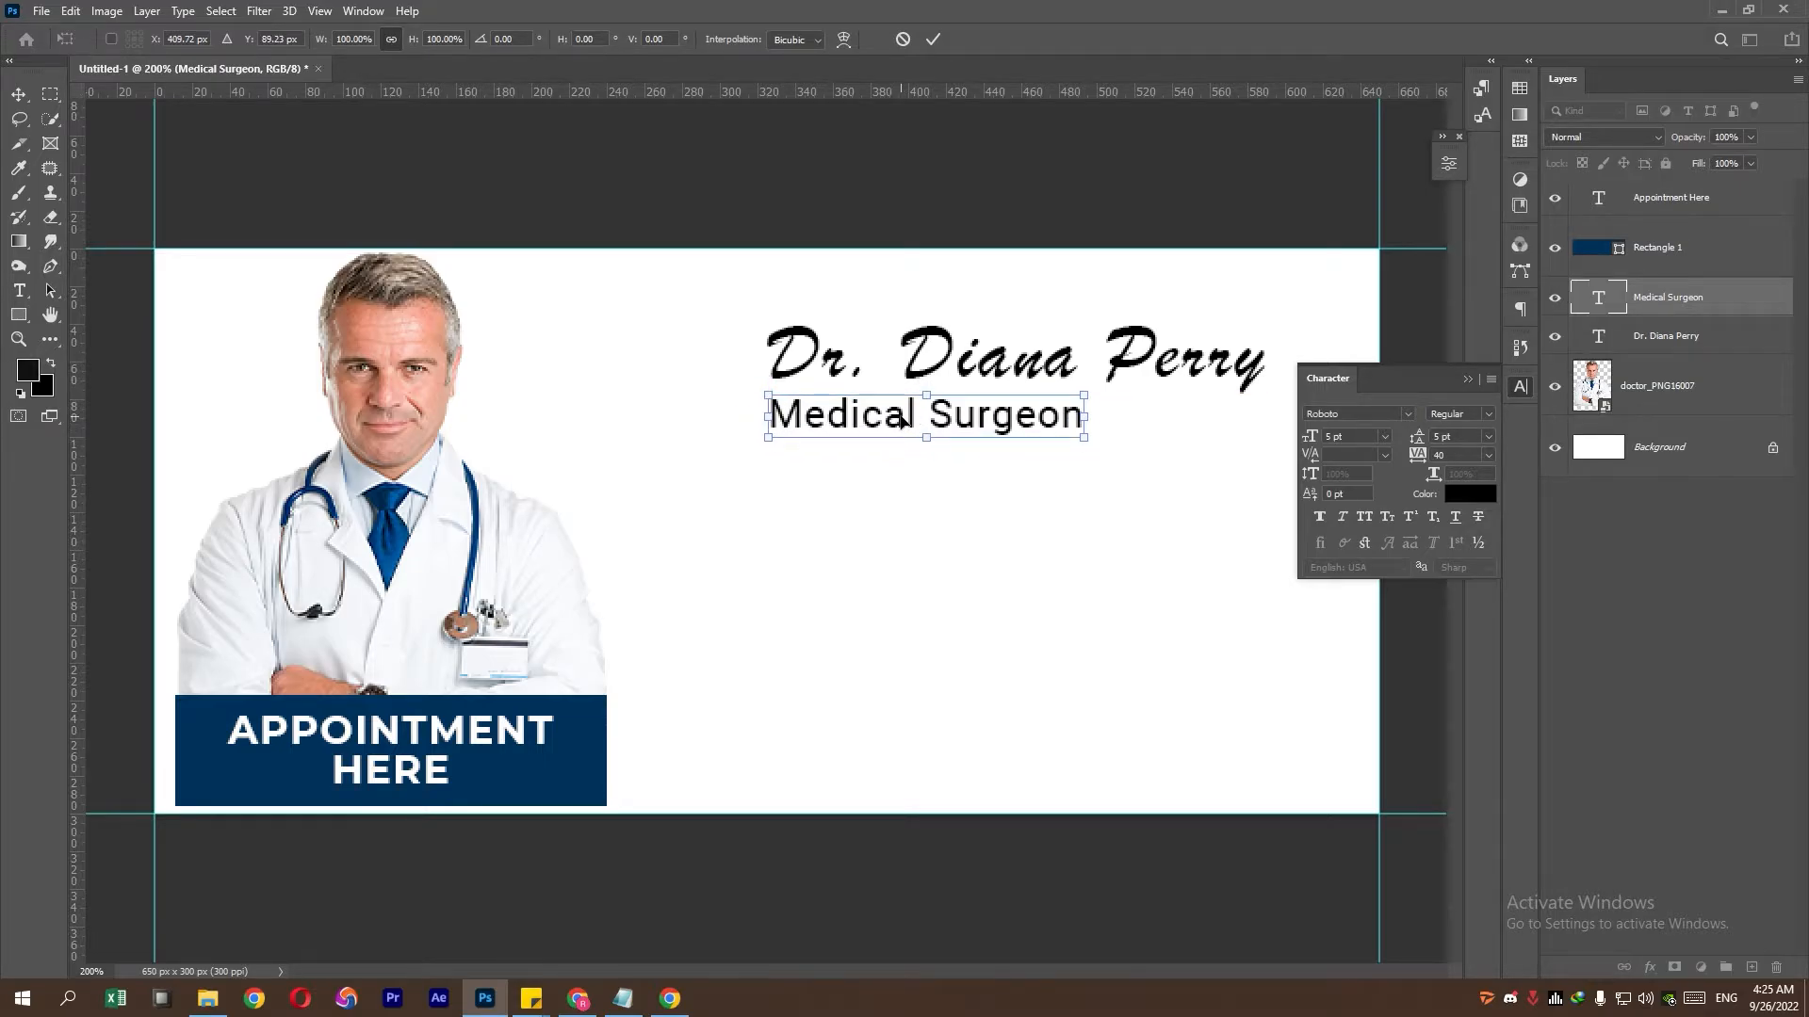
pyautogui.press('Return')
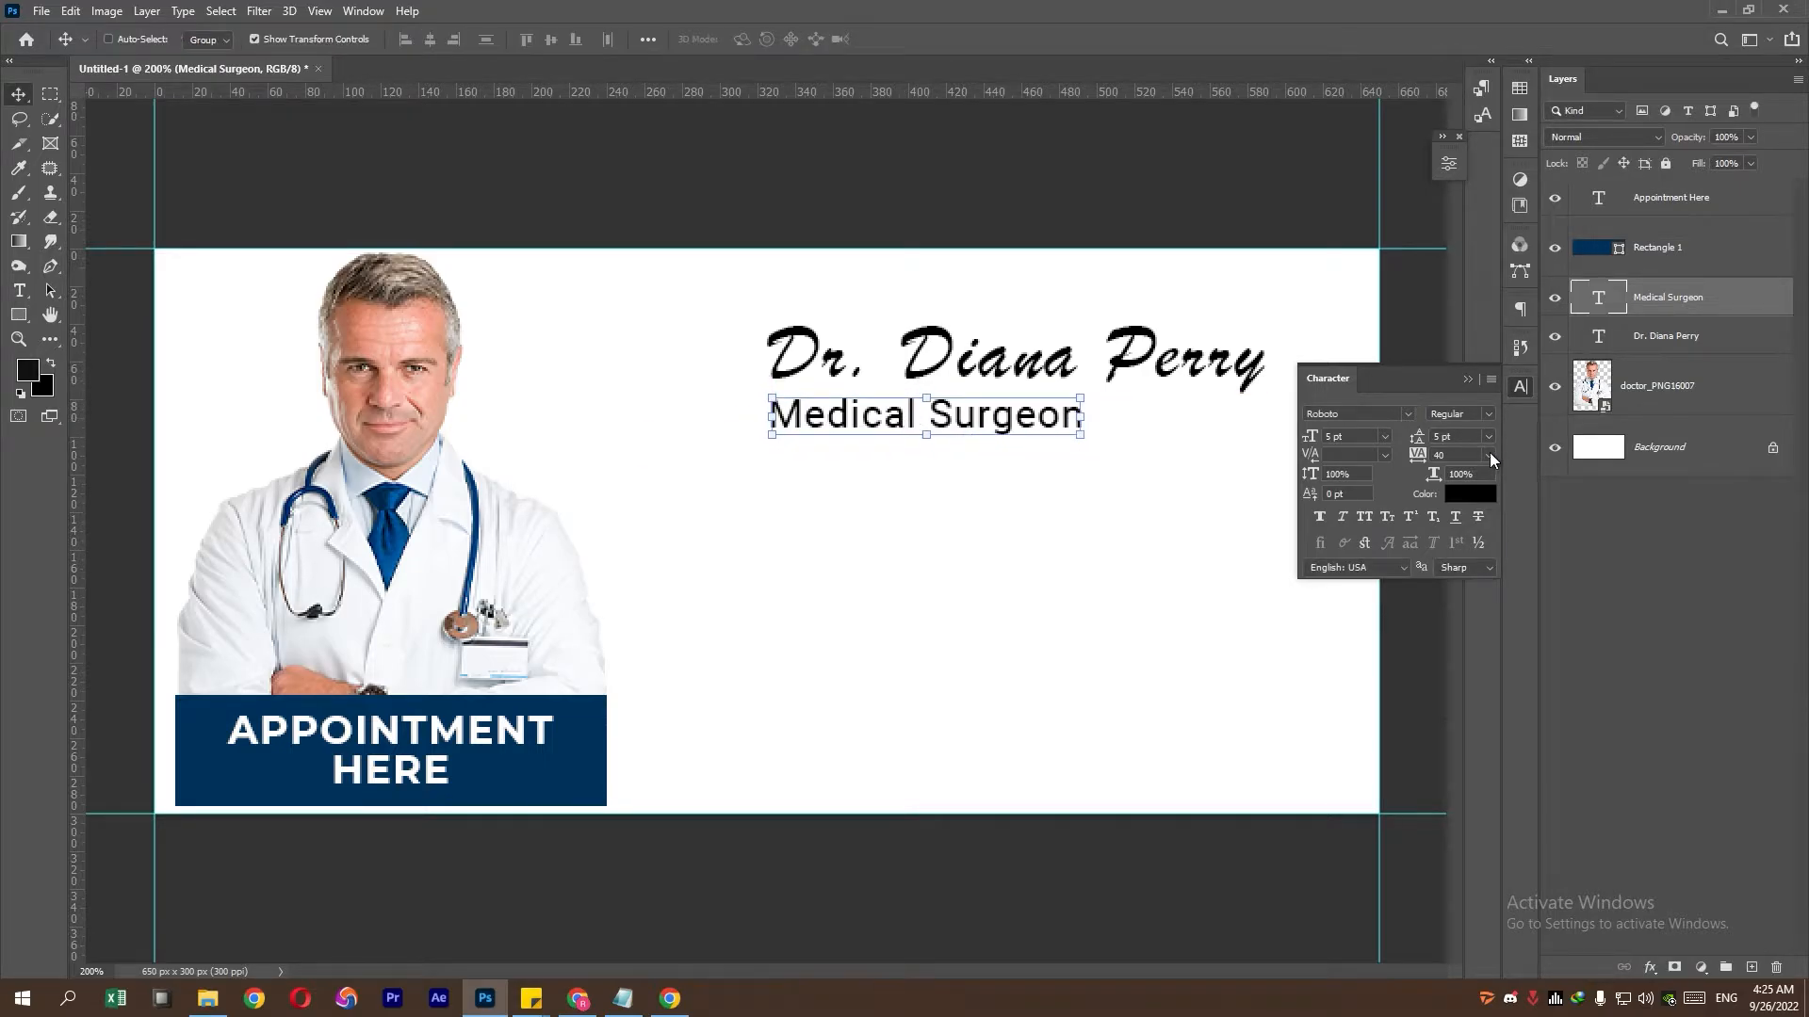
# - Set the Medical Surgeon line's tracking to 0 and shift it slightly left, keeping Regular style
pyautogui.click(1490, 457)
pyautogui.click(1478, 565)
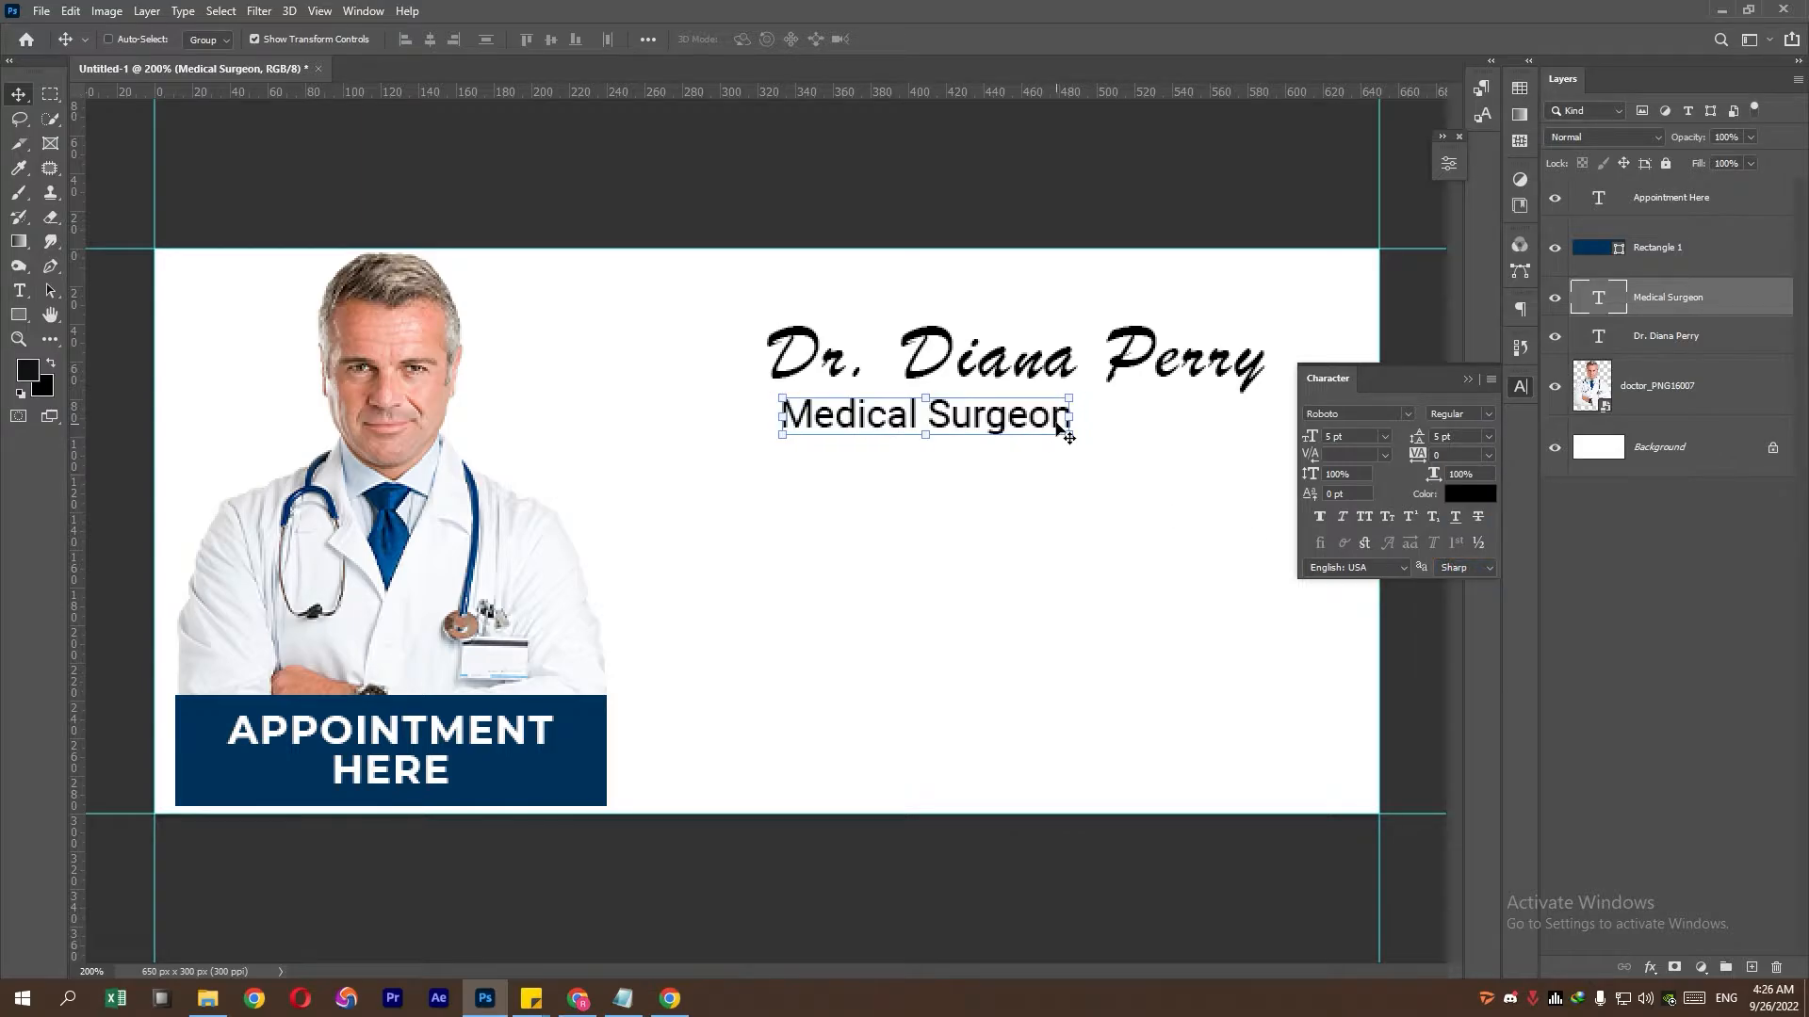
pyautogui.moveTo(1071, 415); pyautogui.dragTo(1037, 421)
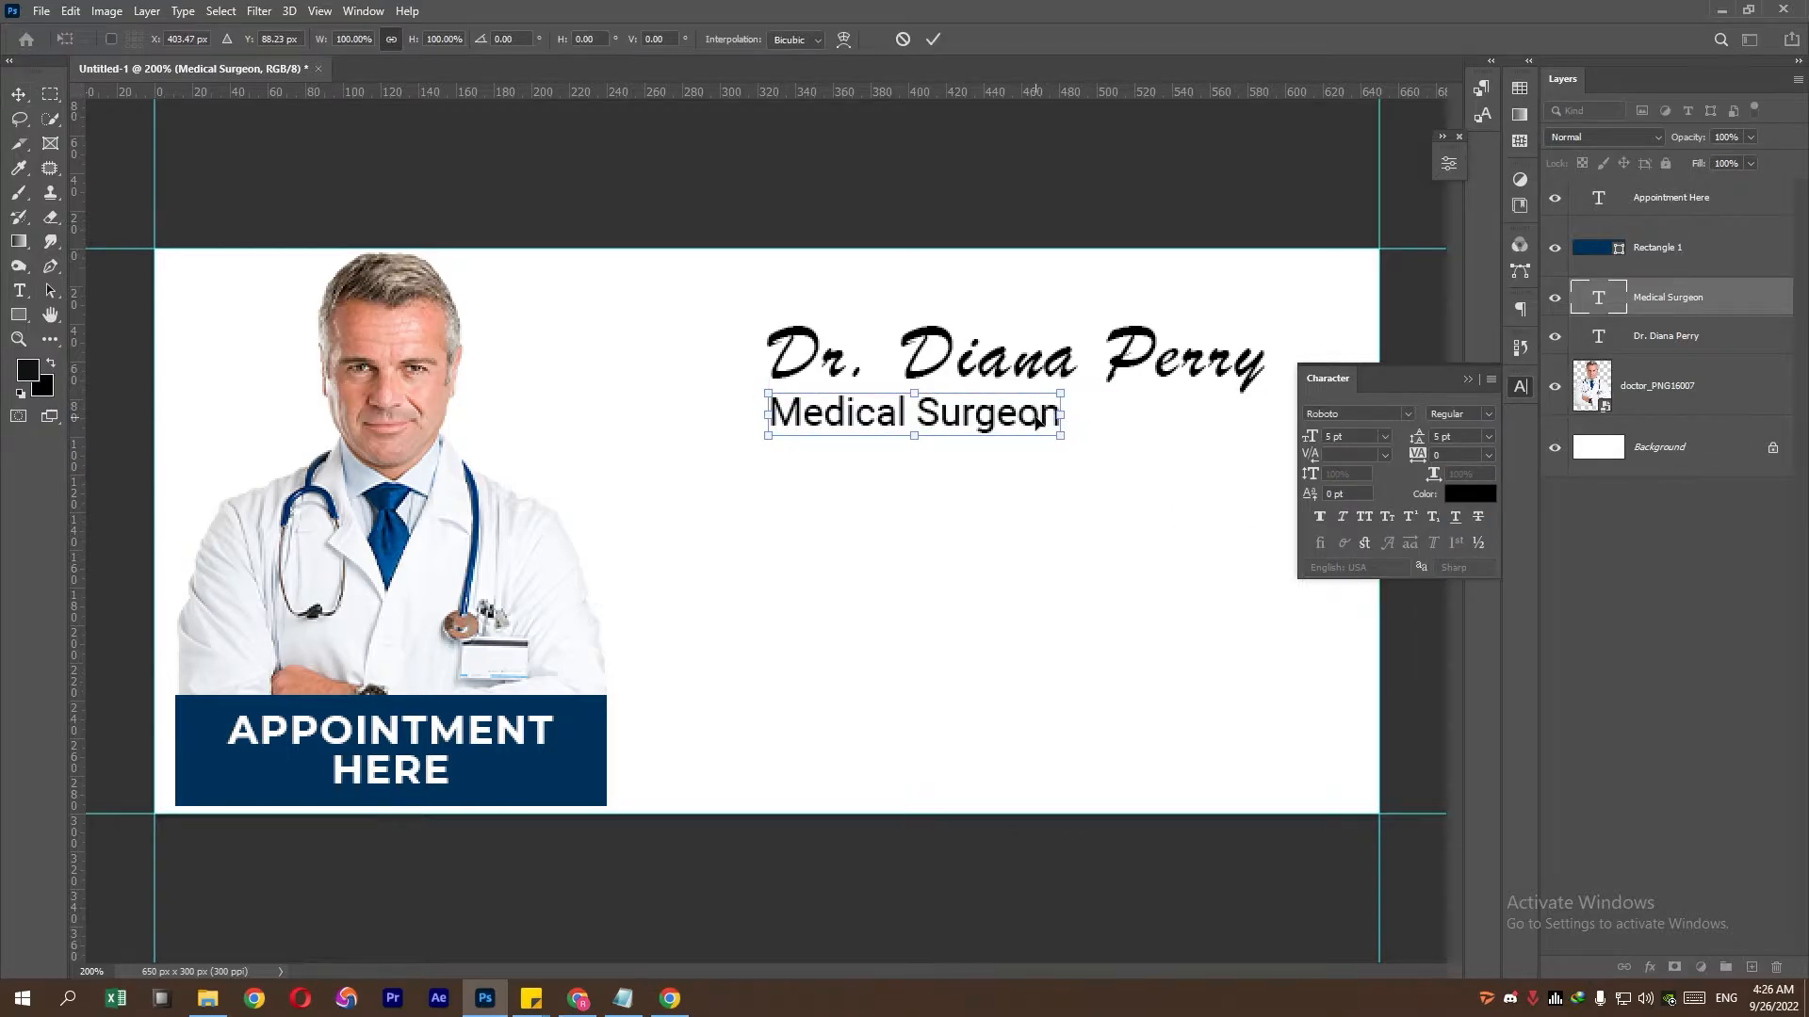
pyautogui.press('Return')
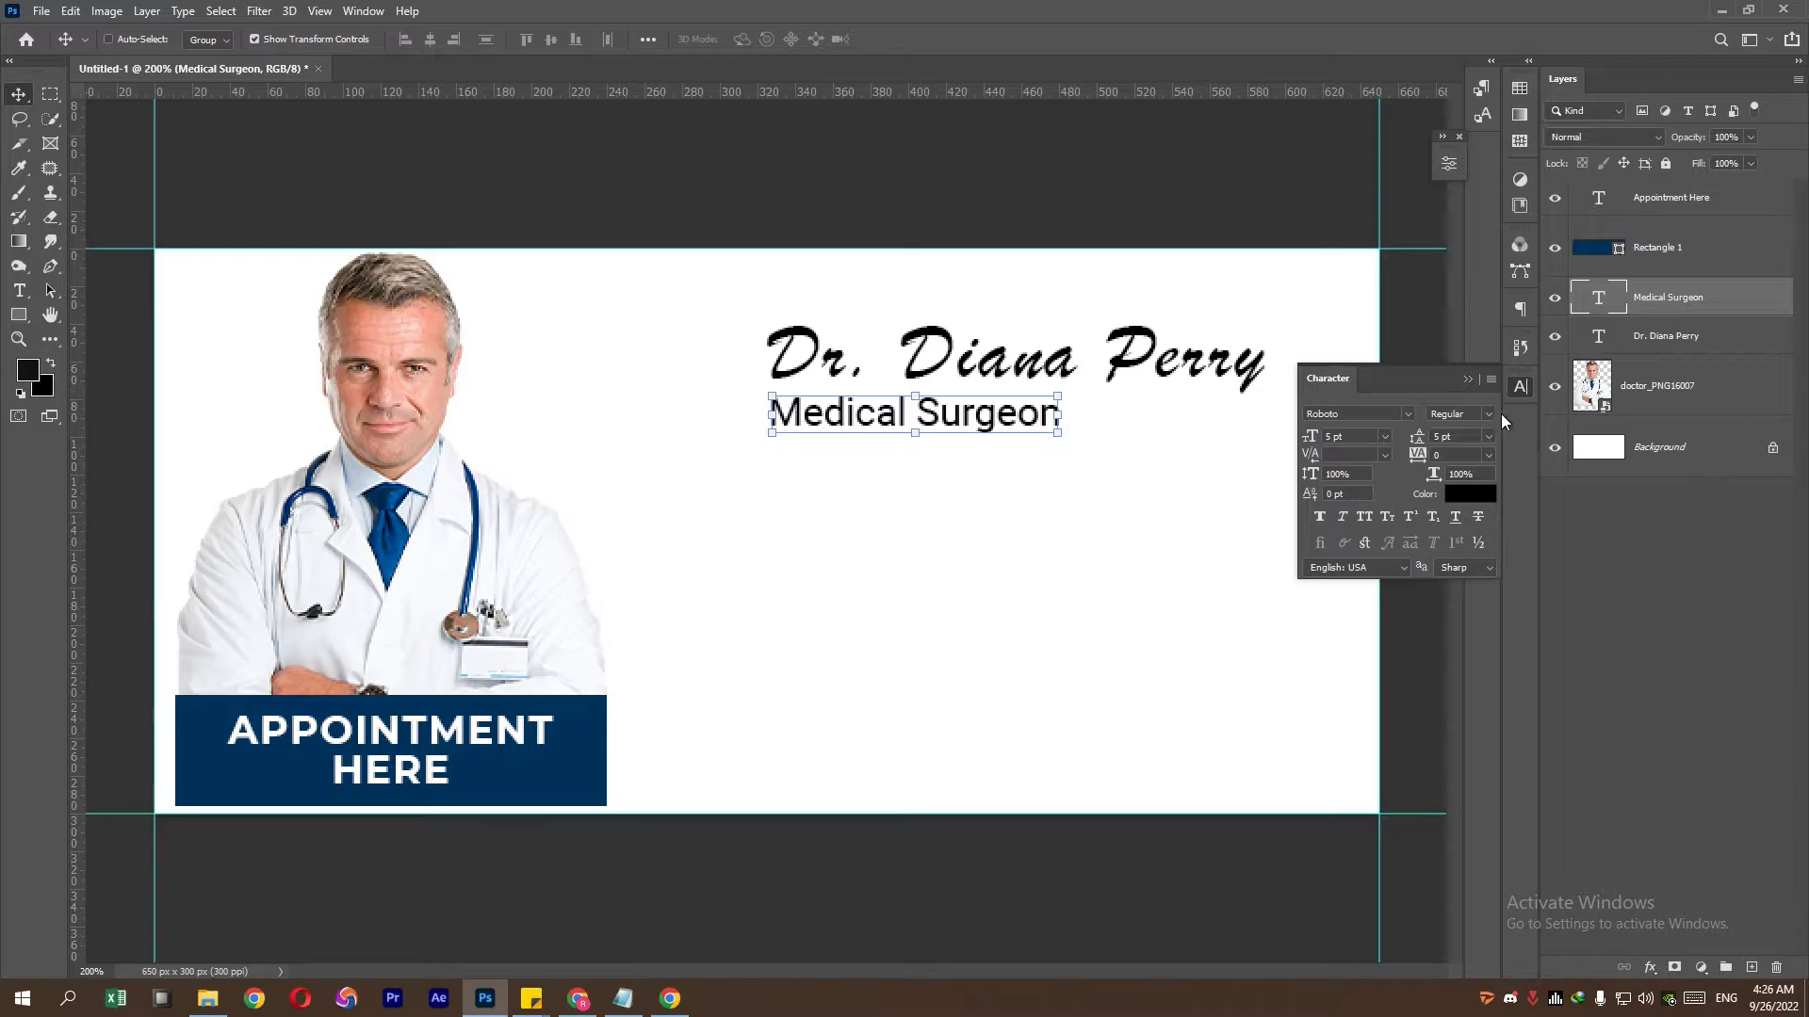
pyautogui.click(1493, 414)
pyautogui.click(1493, 414)
# - Reduce the Medical Surgeon line to 4 pt and align it under the name
pyautogui.click(1364, 435)
pyautogui.hotkey('ctrl', '-')
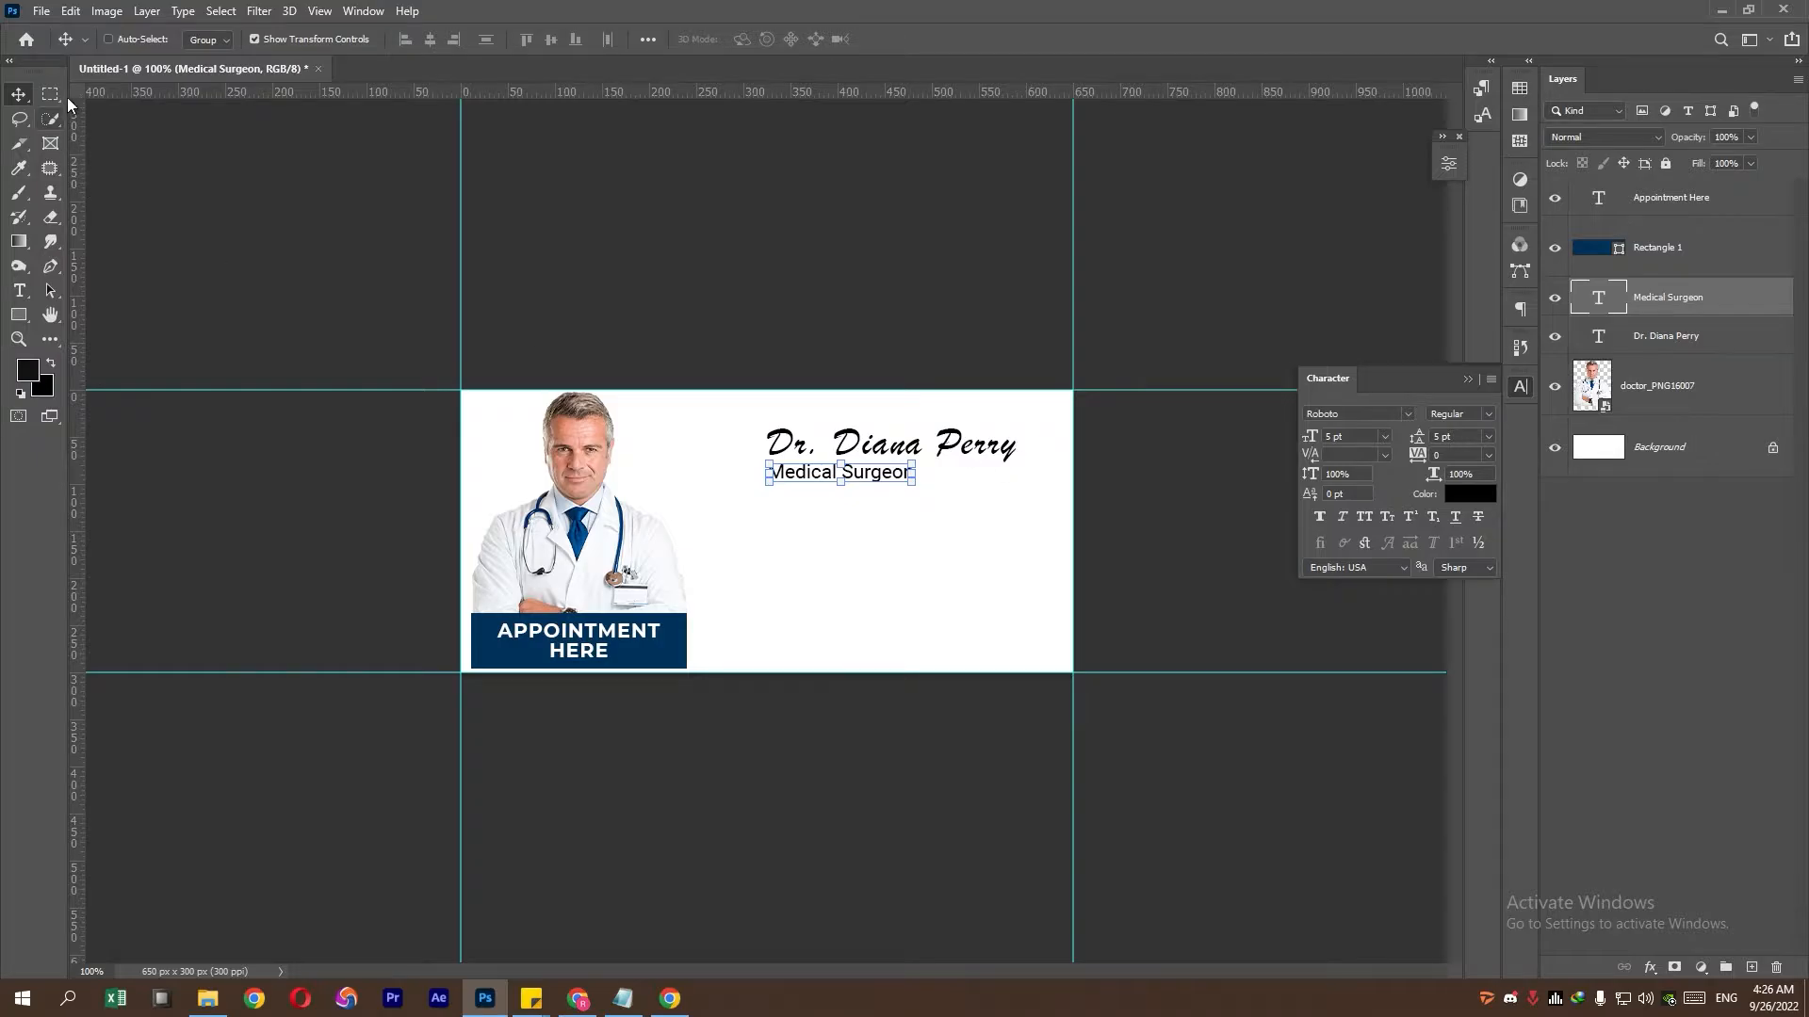
pyautogui.click(51, 95)
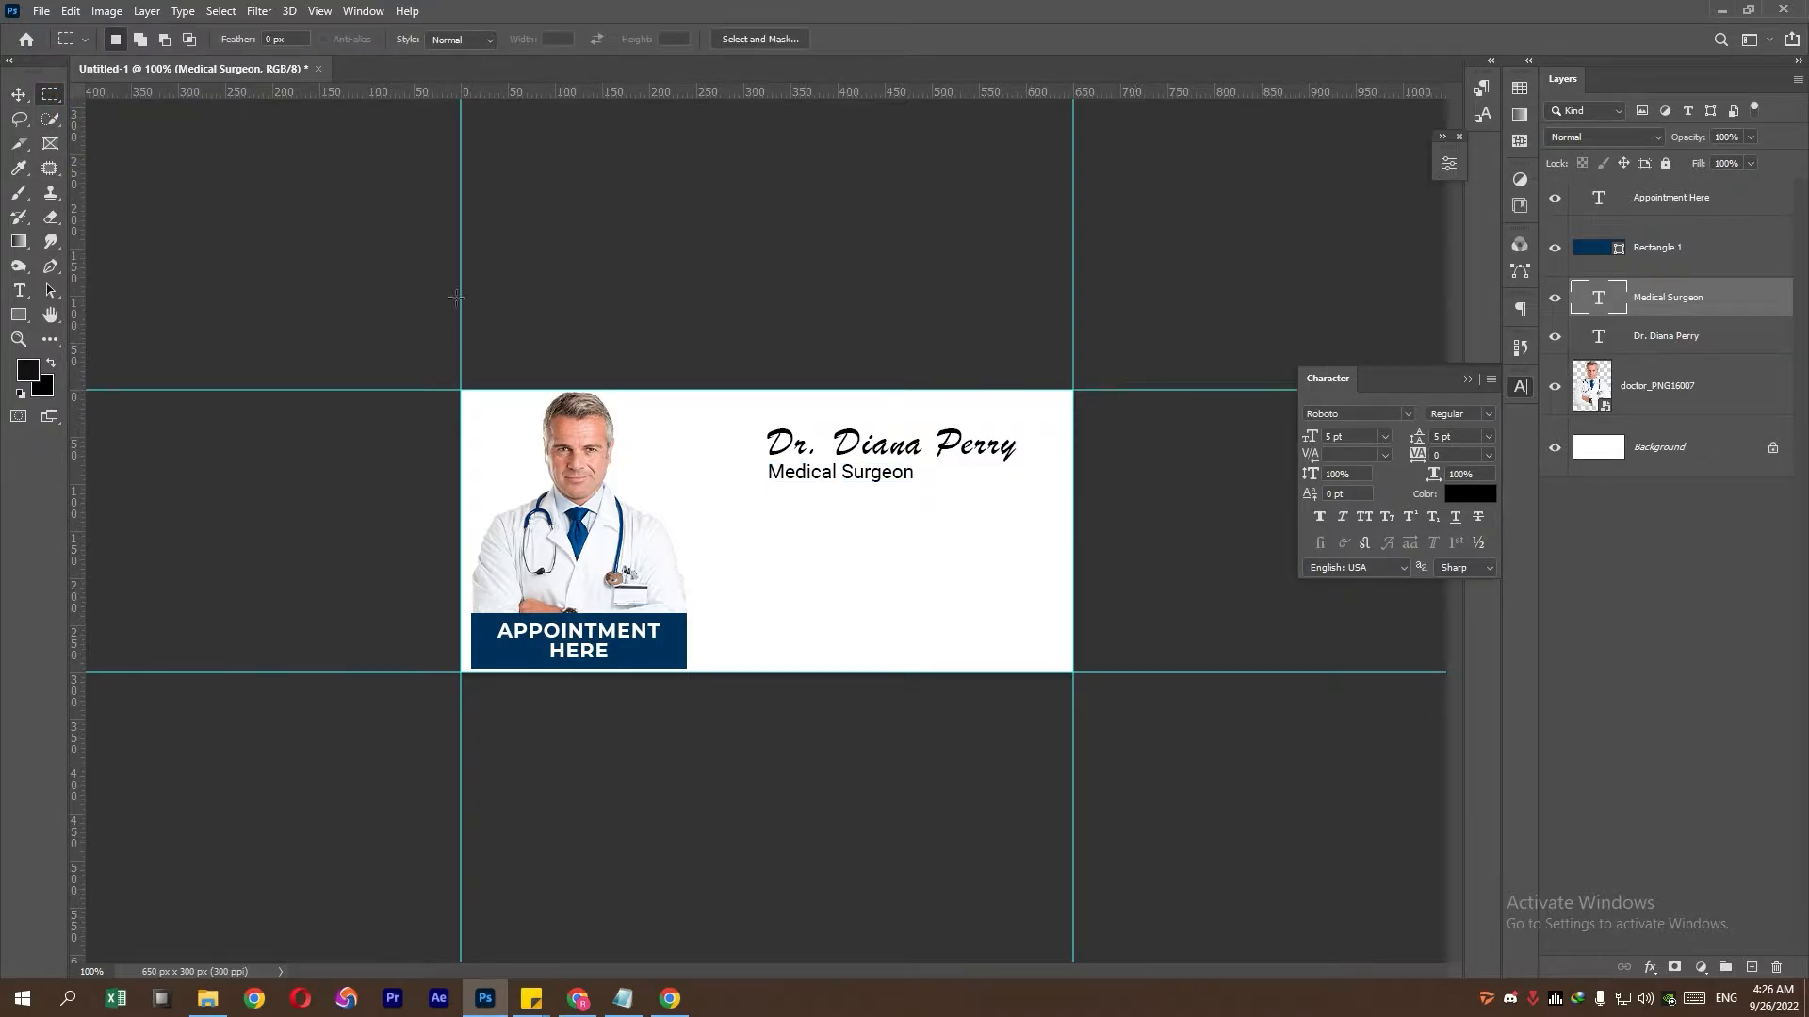
pyautogui.click(29, 97)
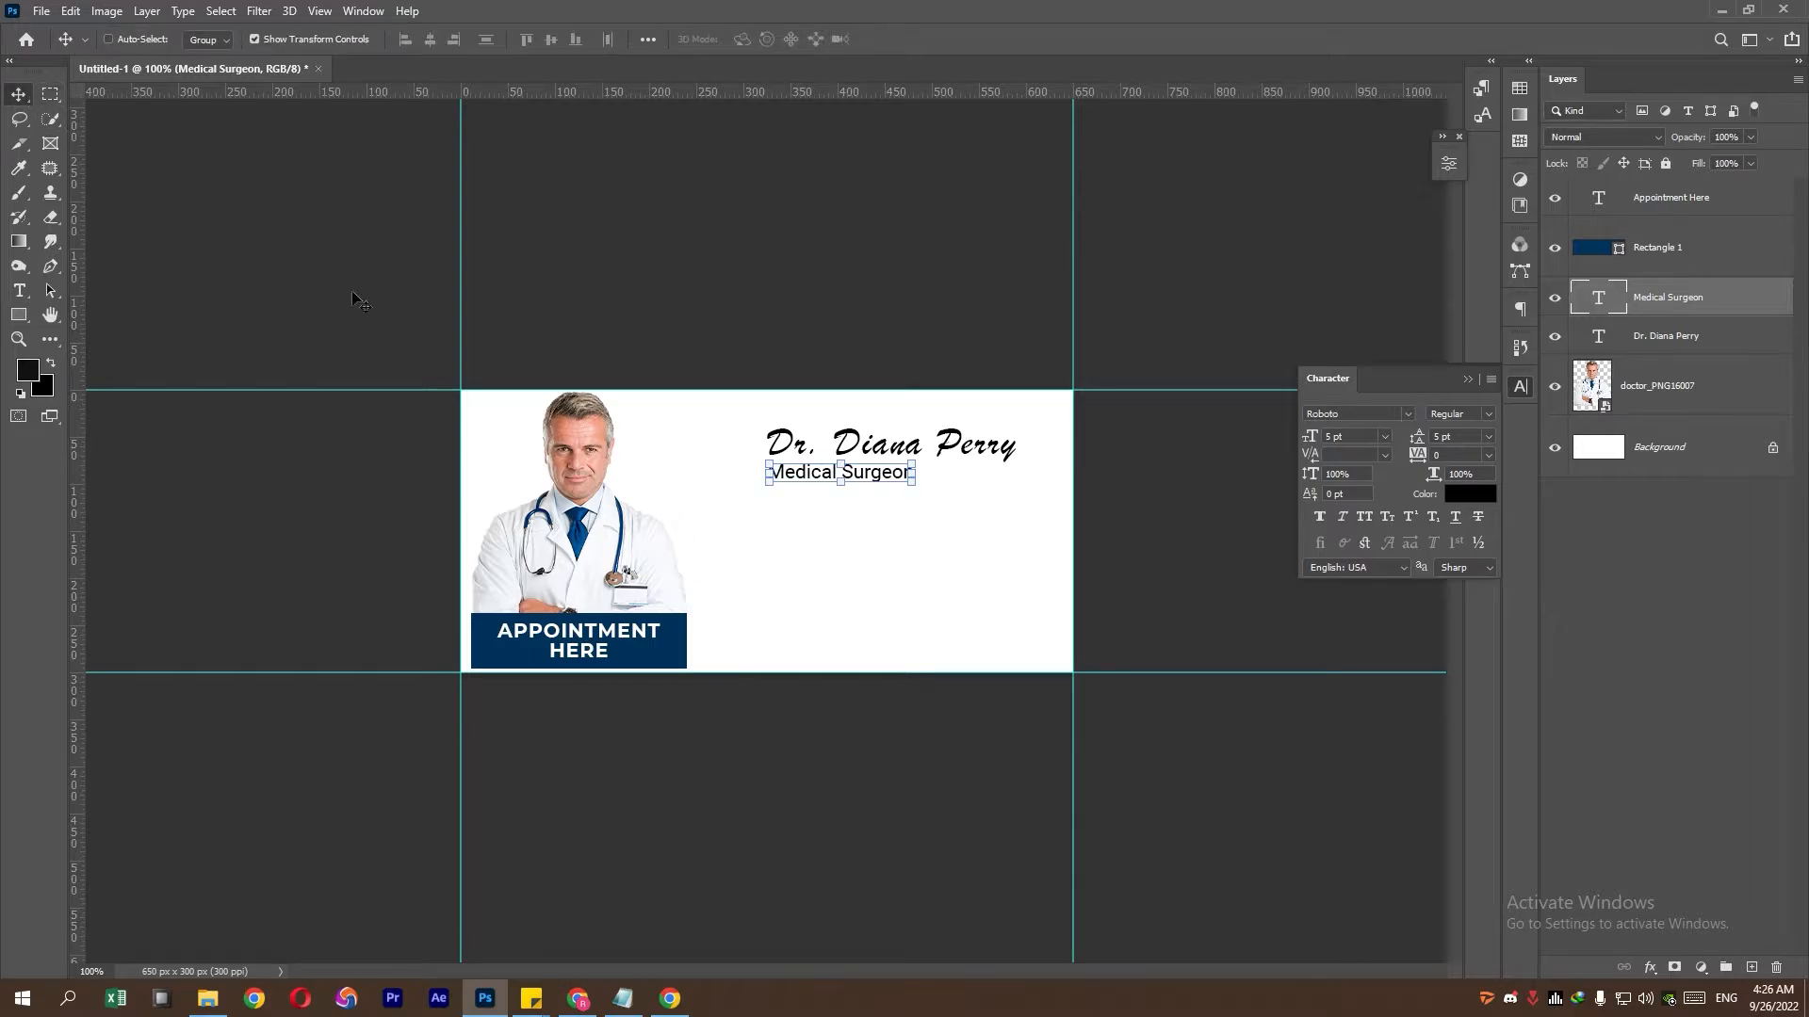
pyautogui.keyDown('ctrl'); pyautogui.click(921, 480); pyautogui.keyUp('ctrl')
pyautogui.click(1357, 438)
pyautogui.scroll(-1, 1356, 439)
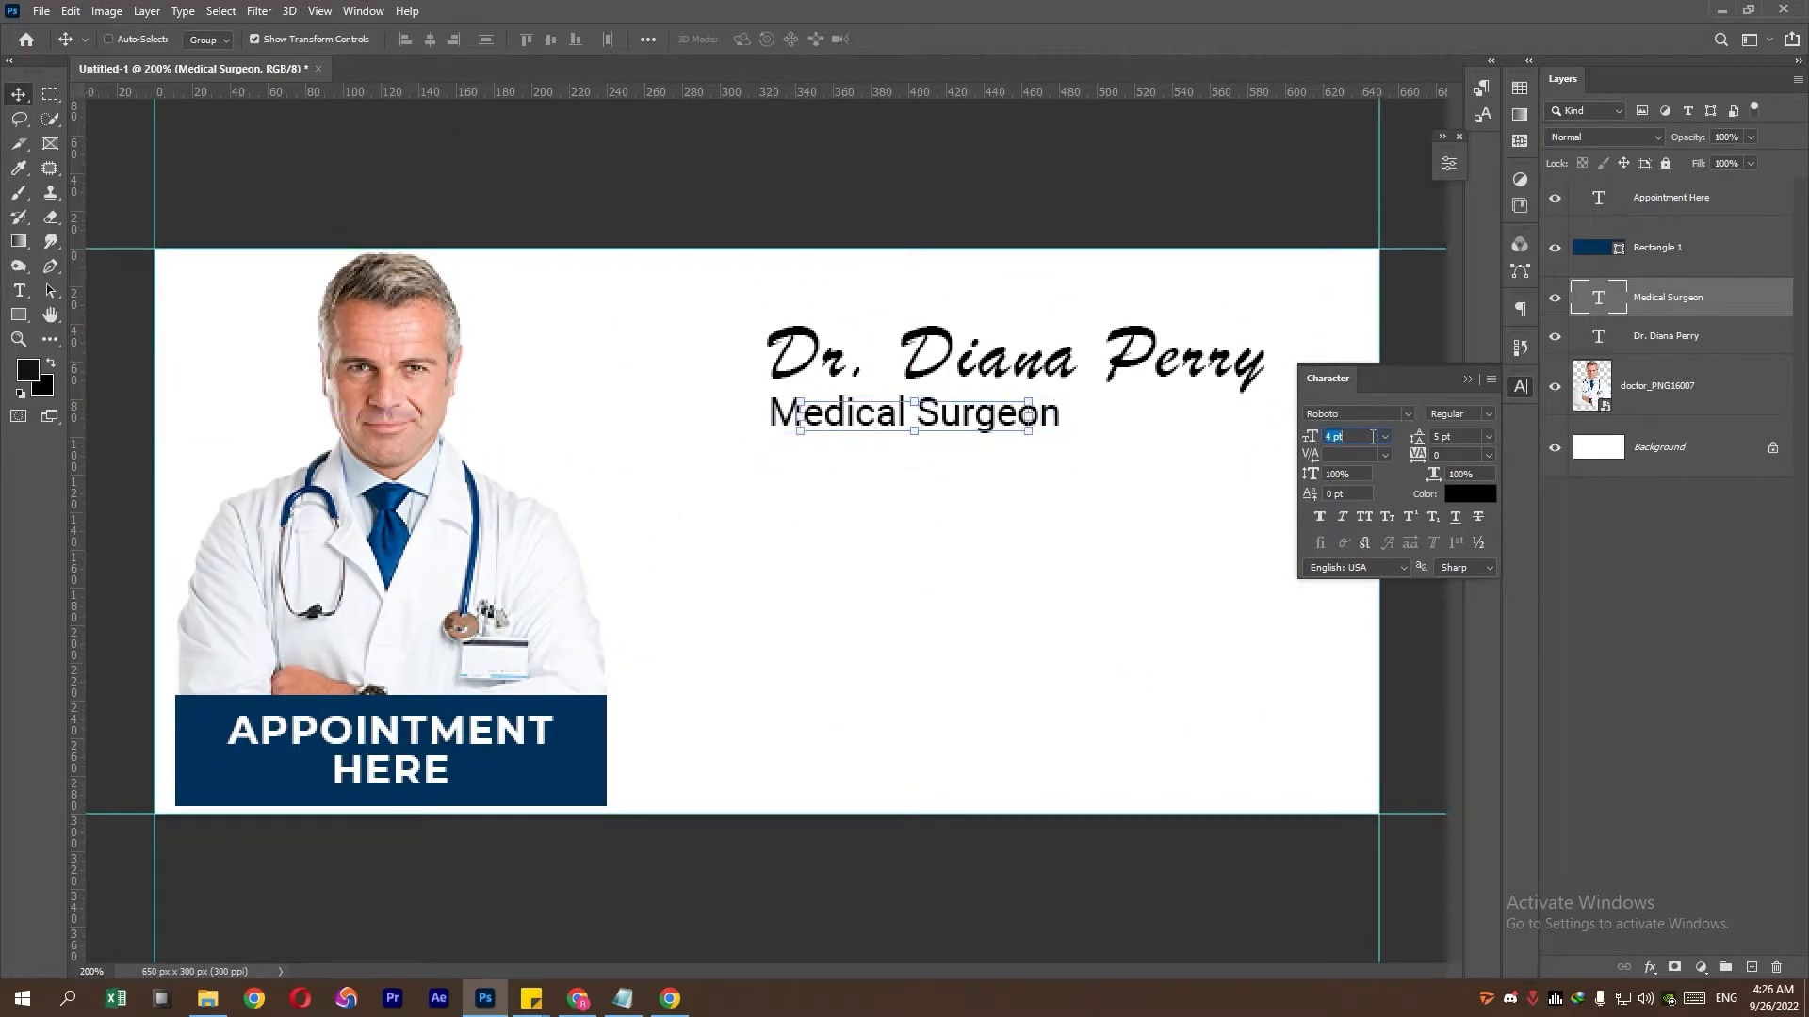
pyautogui.click(1033, 419)
pyautogui.moveTo(1034, 418); pyautogui.dragTo(1004, 418)
pyautogui.press('Up')
pyautogui.press('Up')
pyautogui.press('Up')
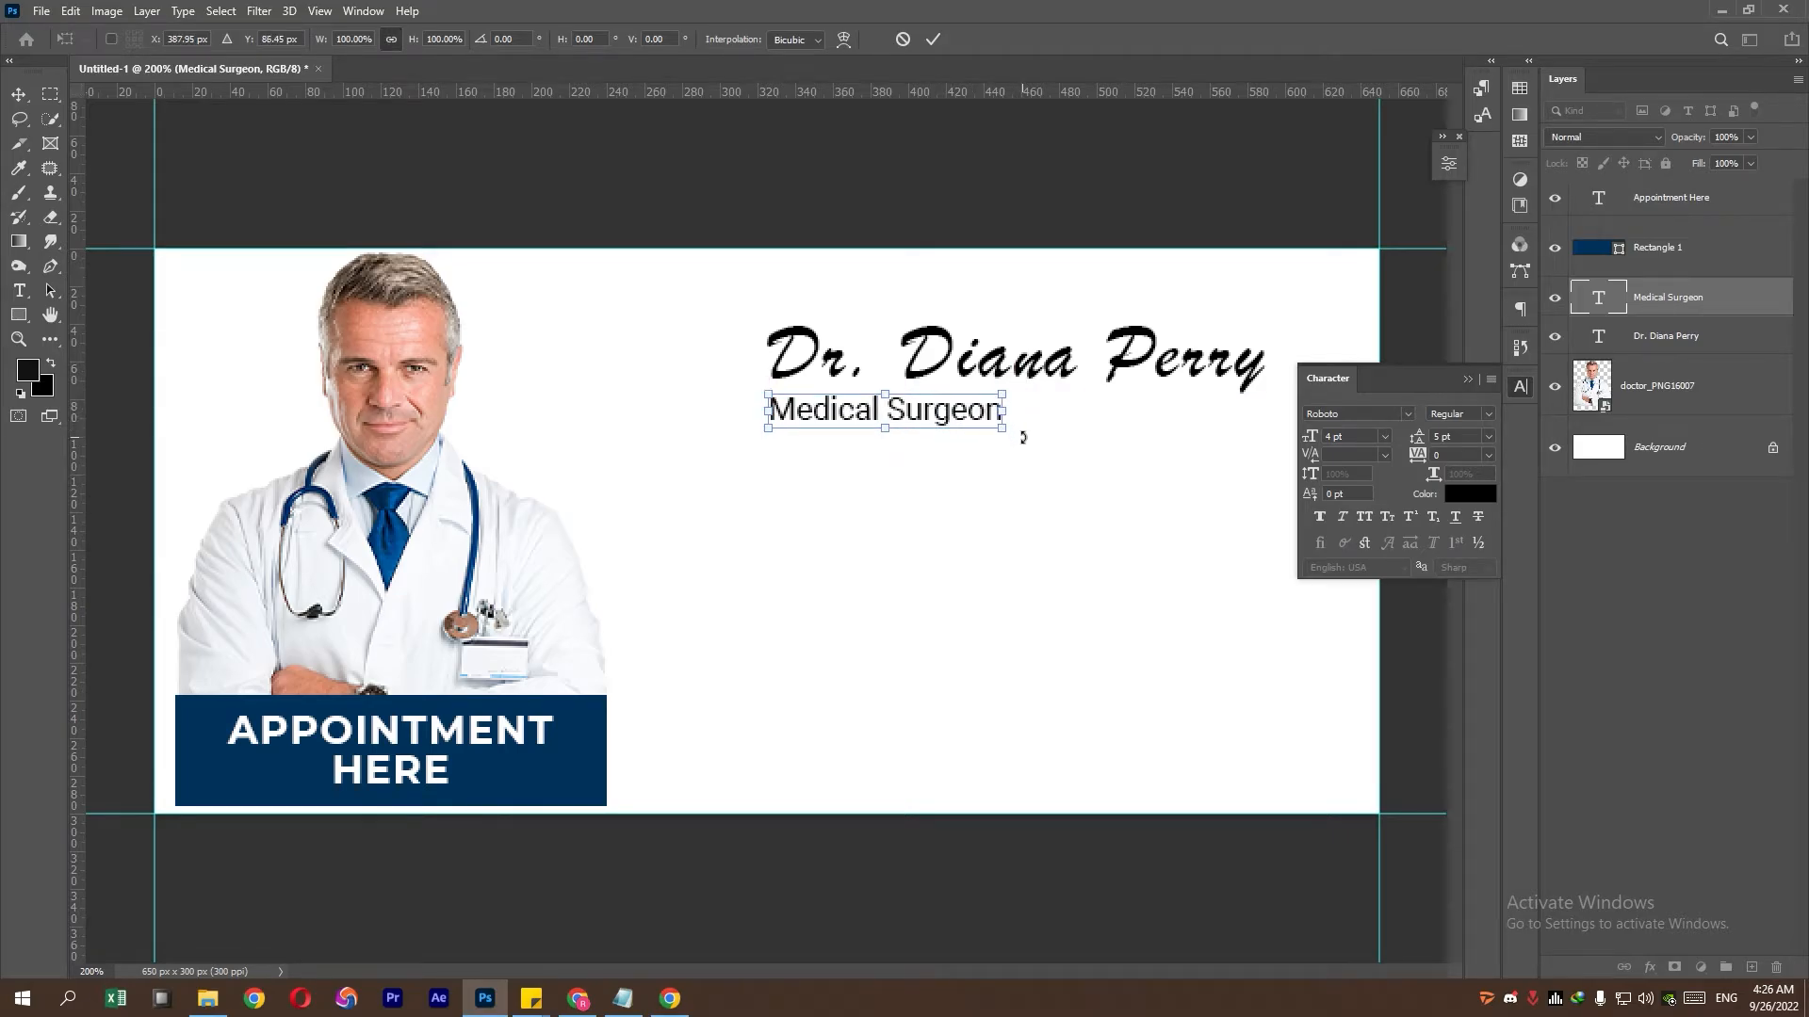
pyautogui.press('Right')
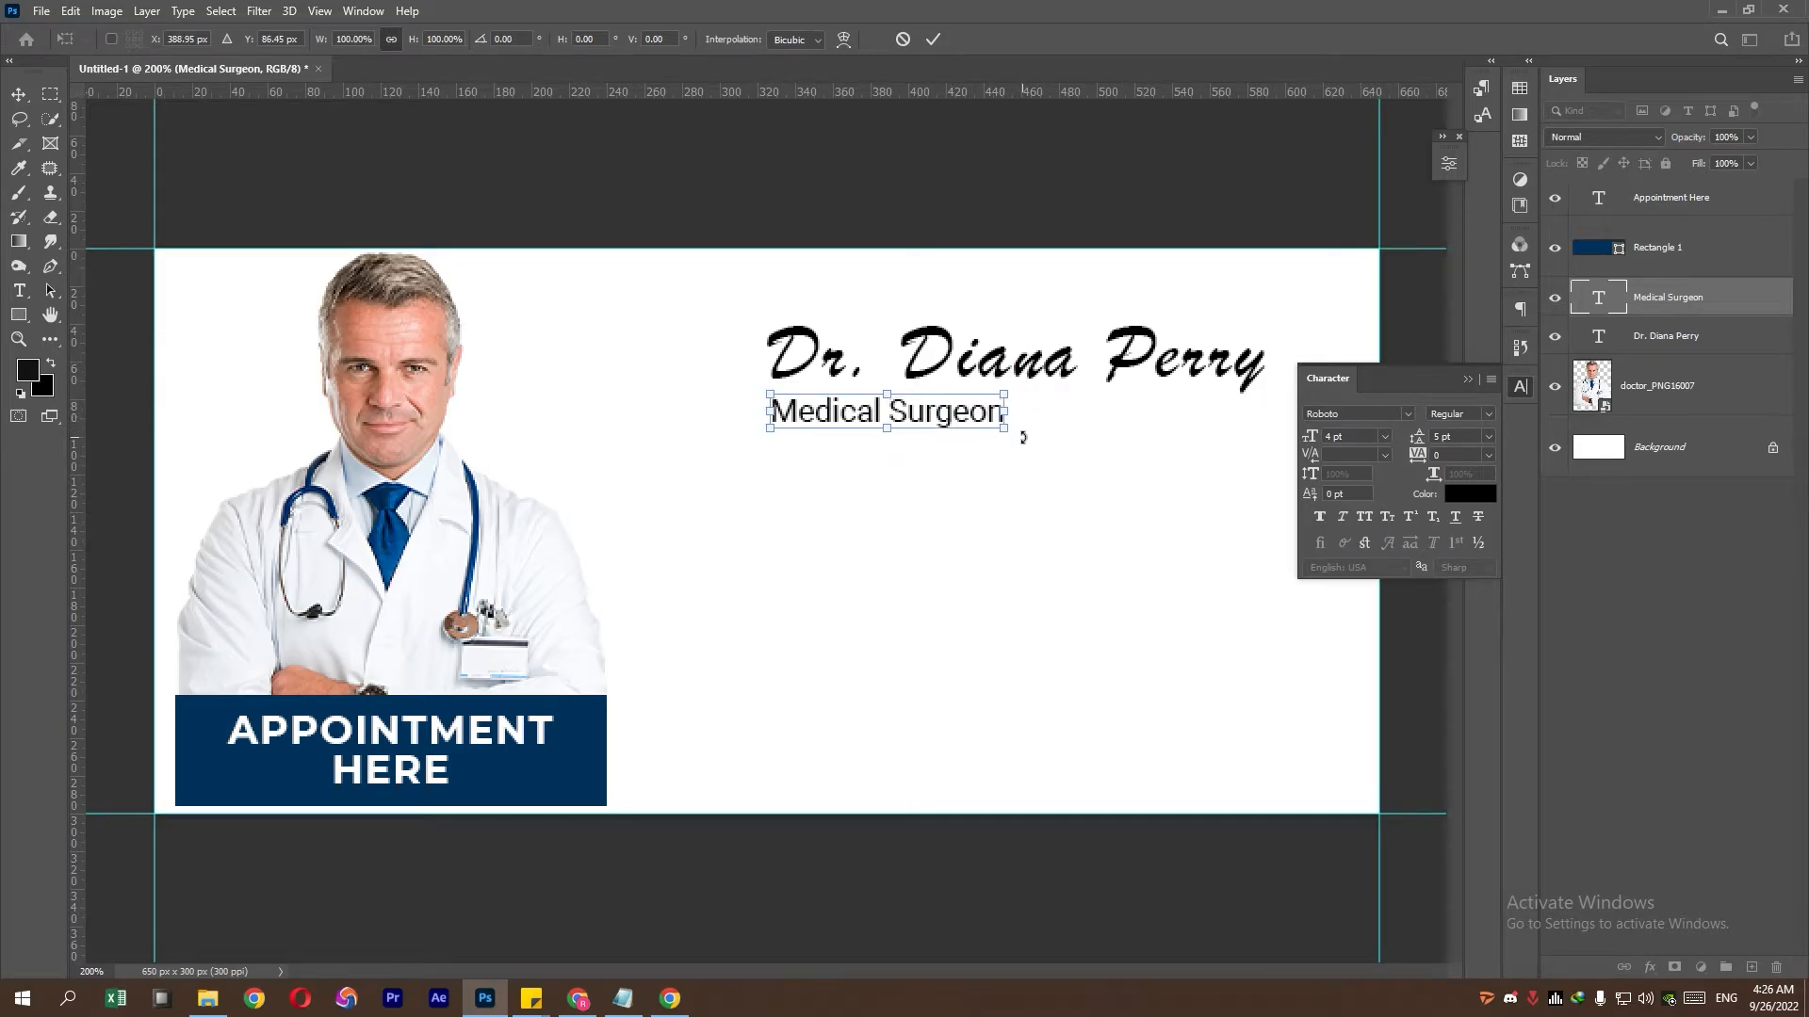
pyautogui.press('Return')
# - Set the doctor's name tracking to 0 and move it left to align with Medical Surgeon
pyautogui.click(1680, 337)
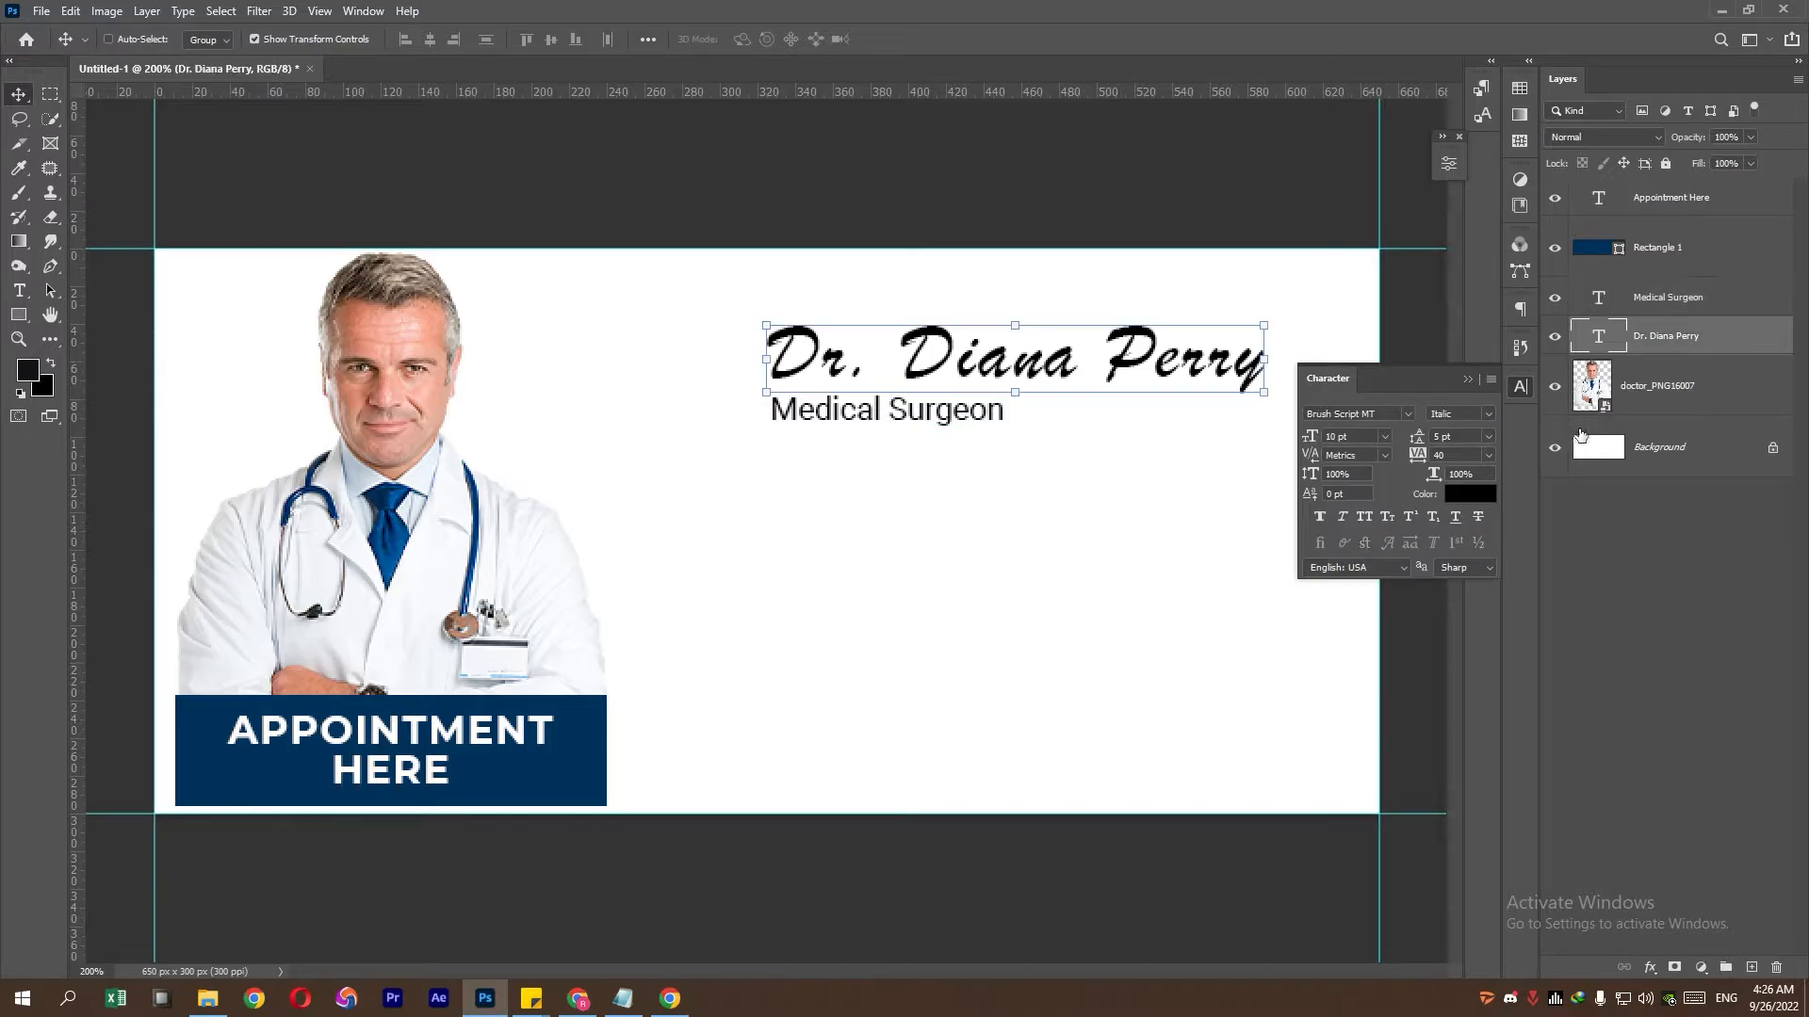
pyautogui.click(1496, 460)
pyautogui.click(1477, 566)
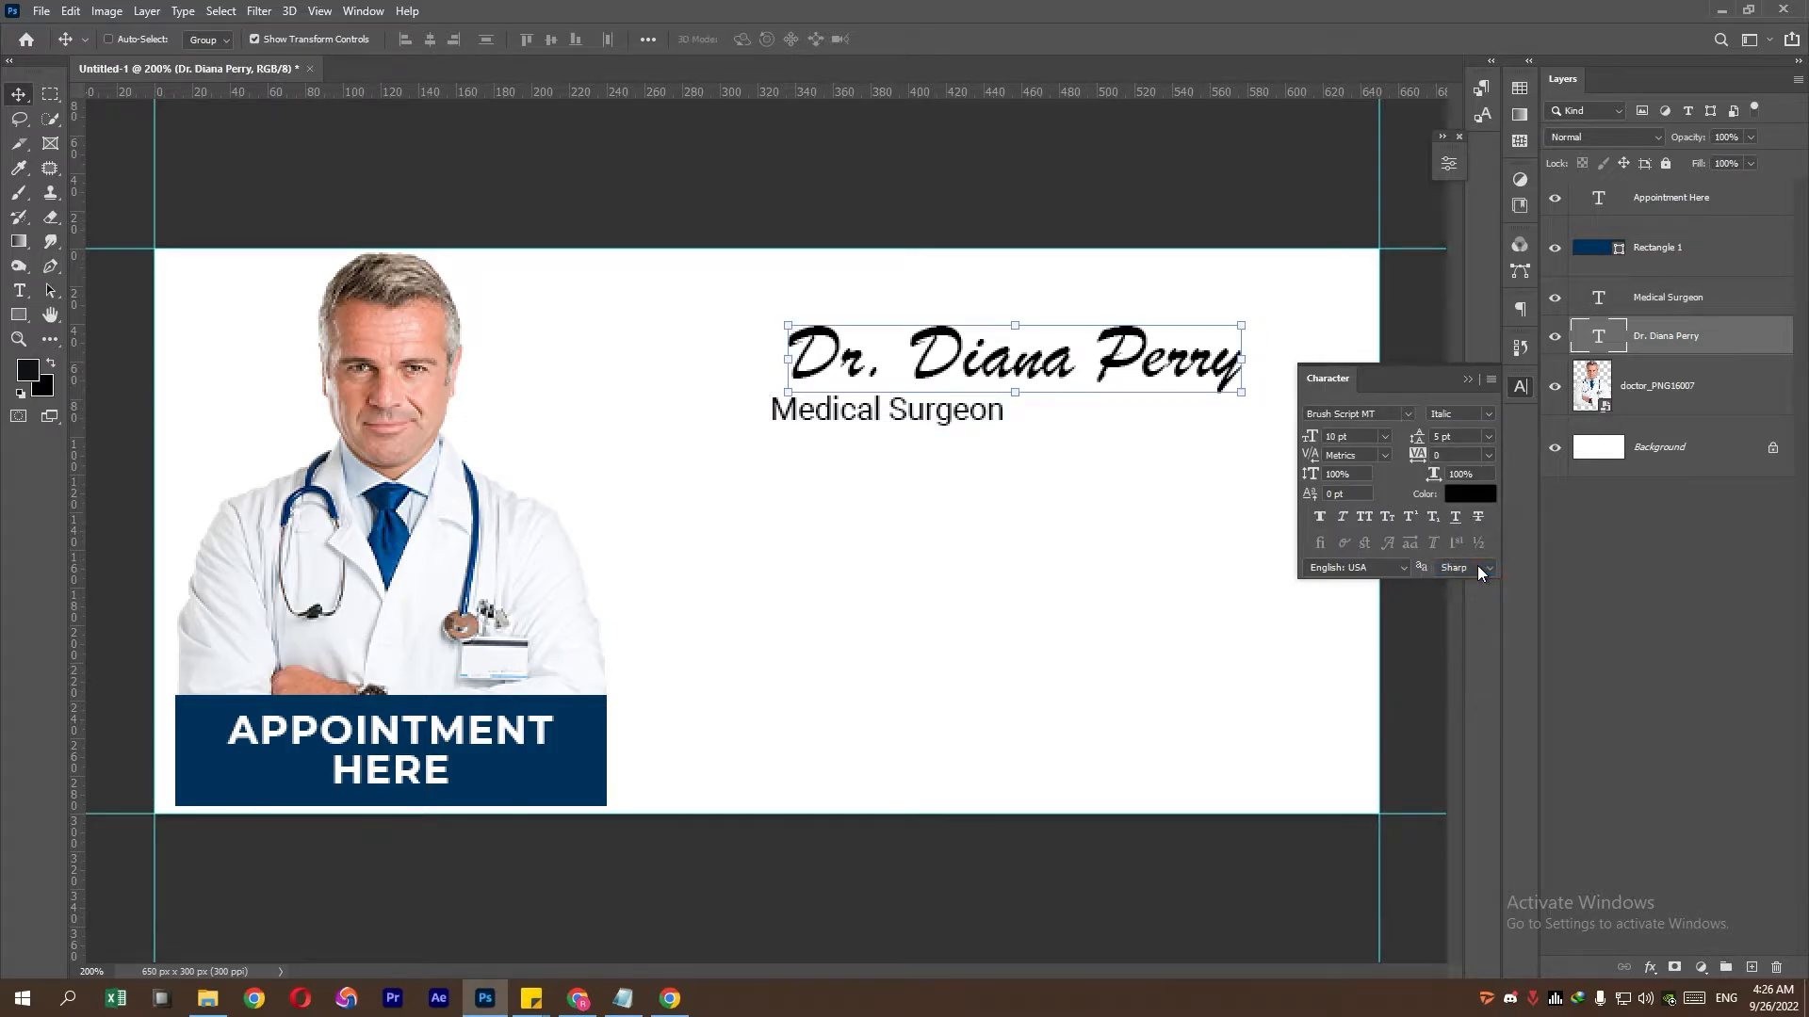
pyautogui.hotkey('ctrl', 't')
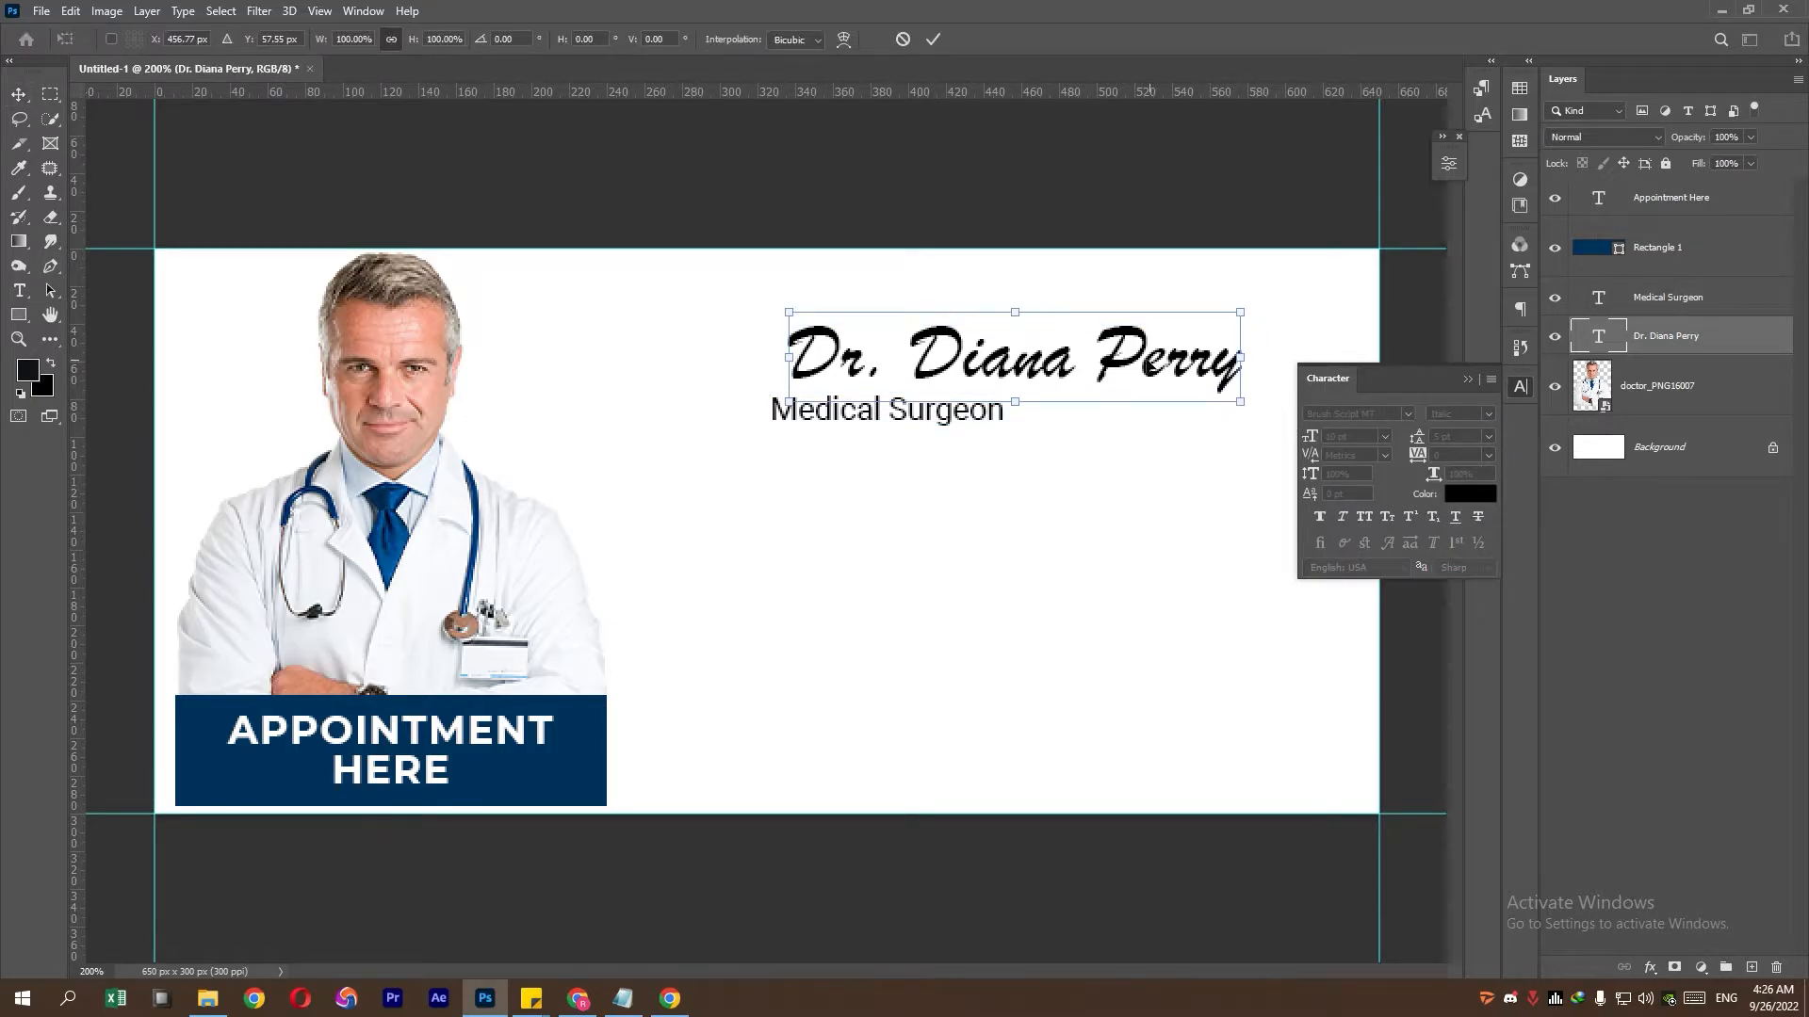
pyautogui.moveTo(1156, 367); pyautogui.dragTo(1135, 367)
pyautogui.press('Return')
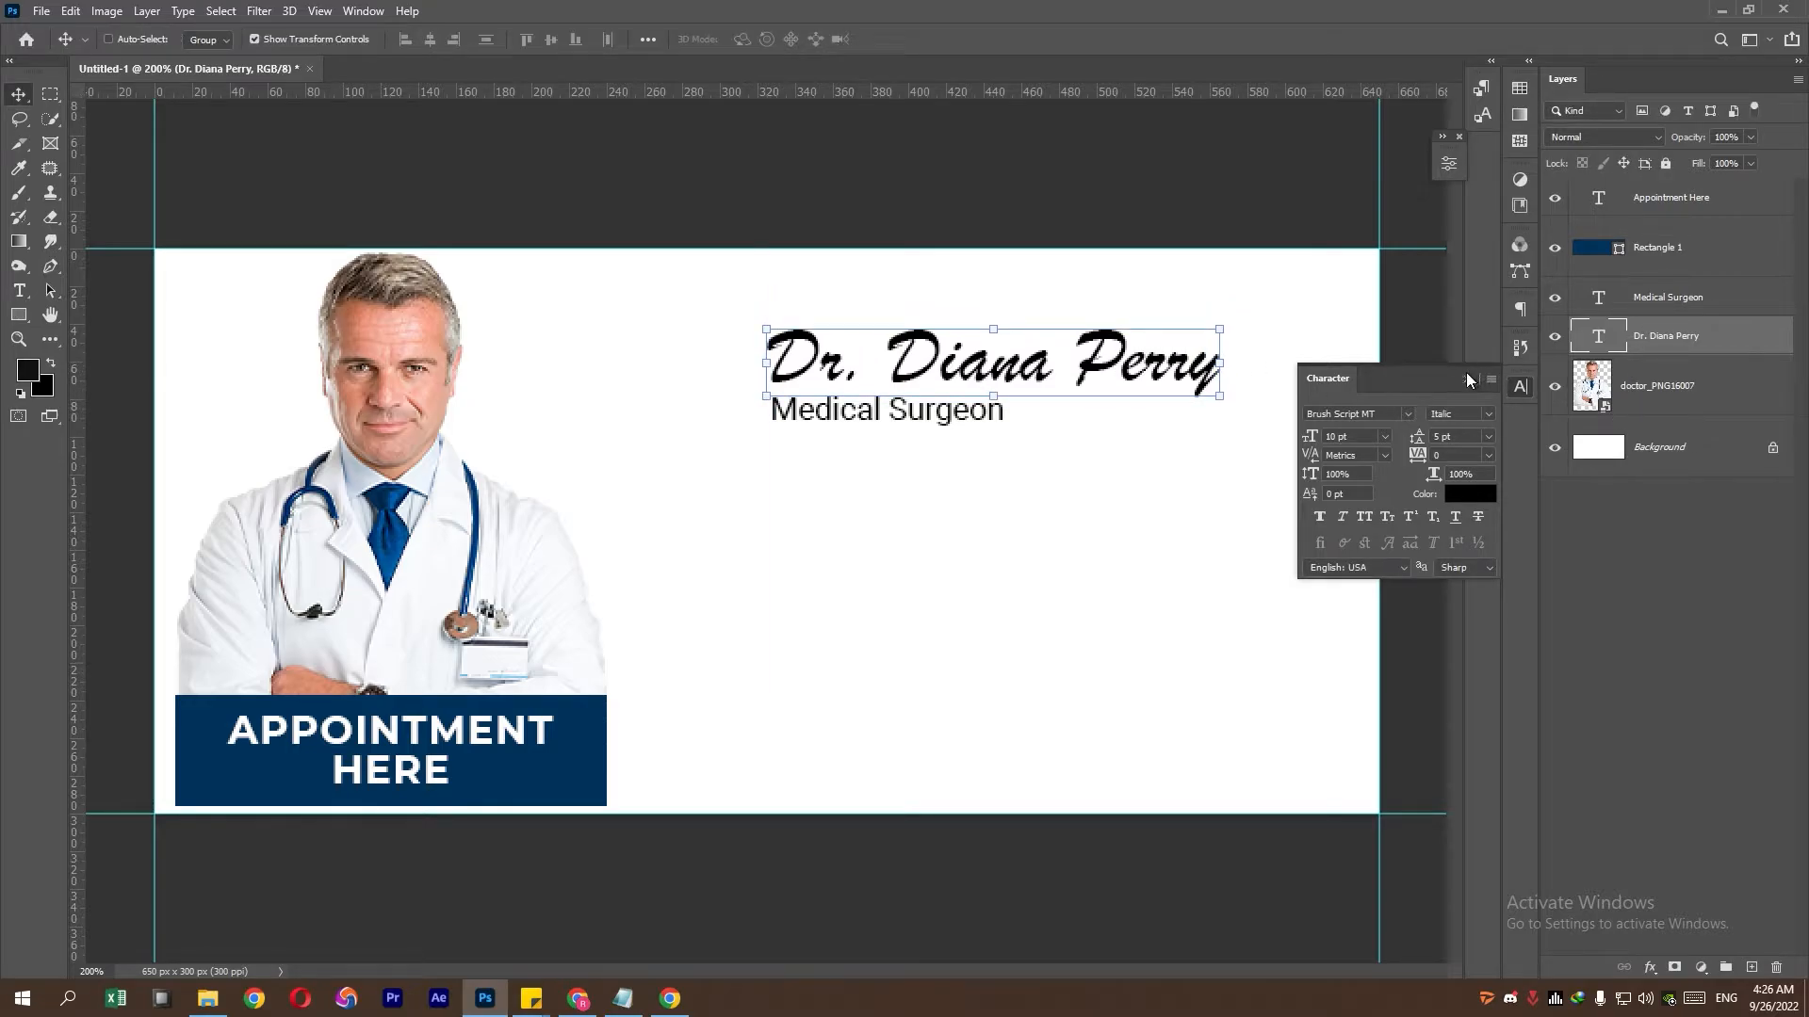
pyautogui.click(1465, 381)
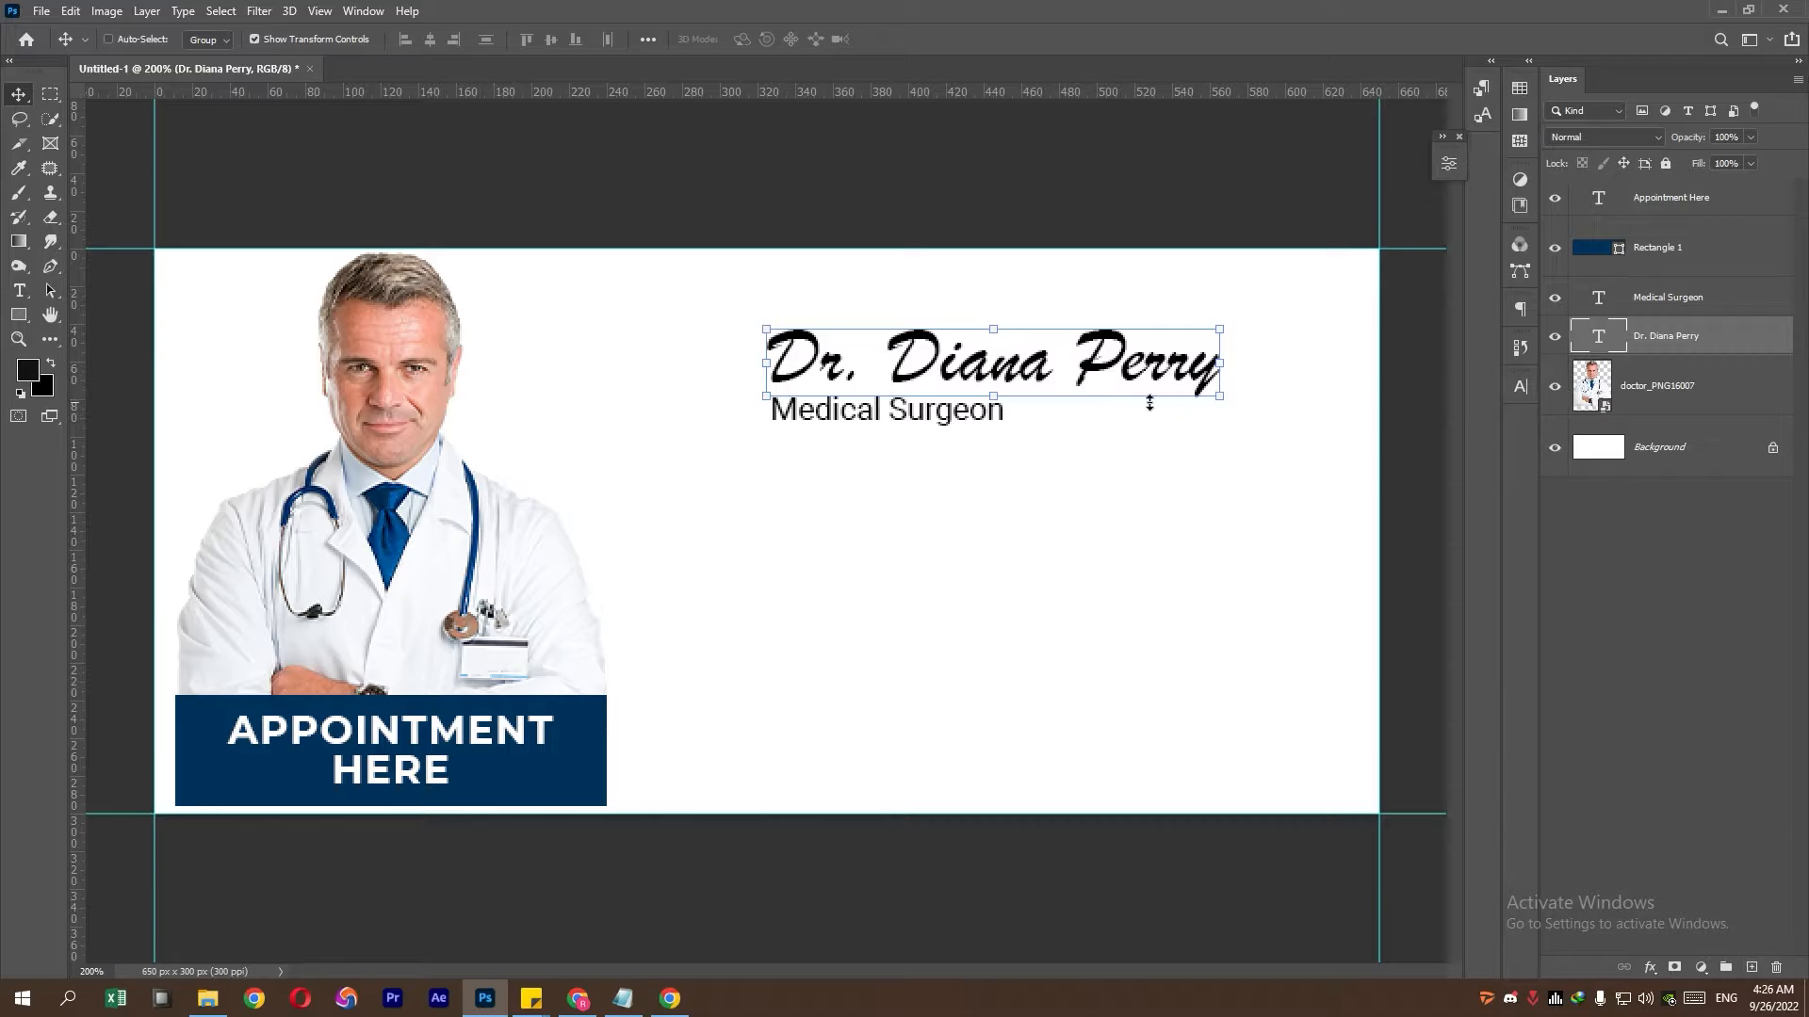
# - Start a new text line below the title, set in Montserrat Regular
pyautogui.click(21, 289)
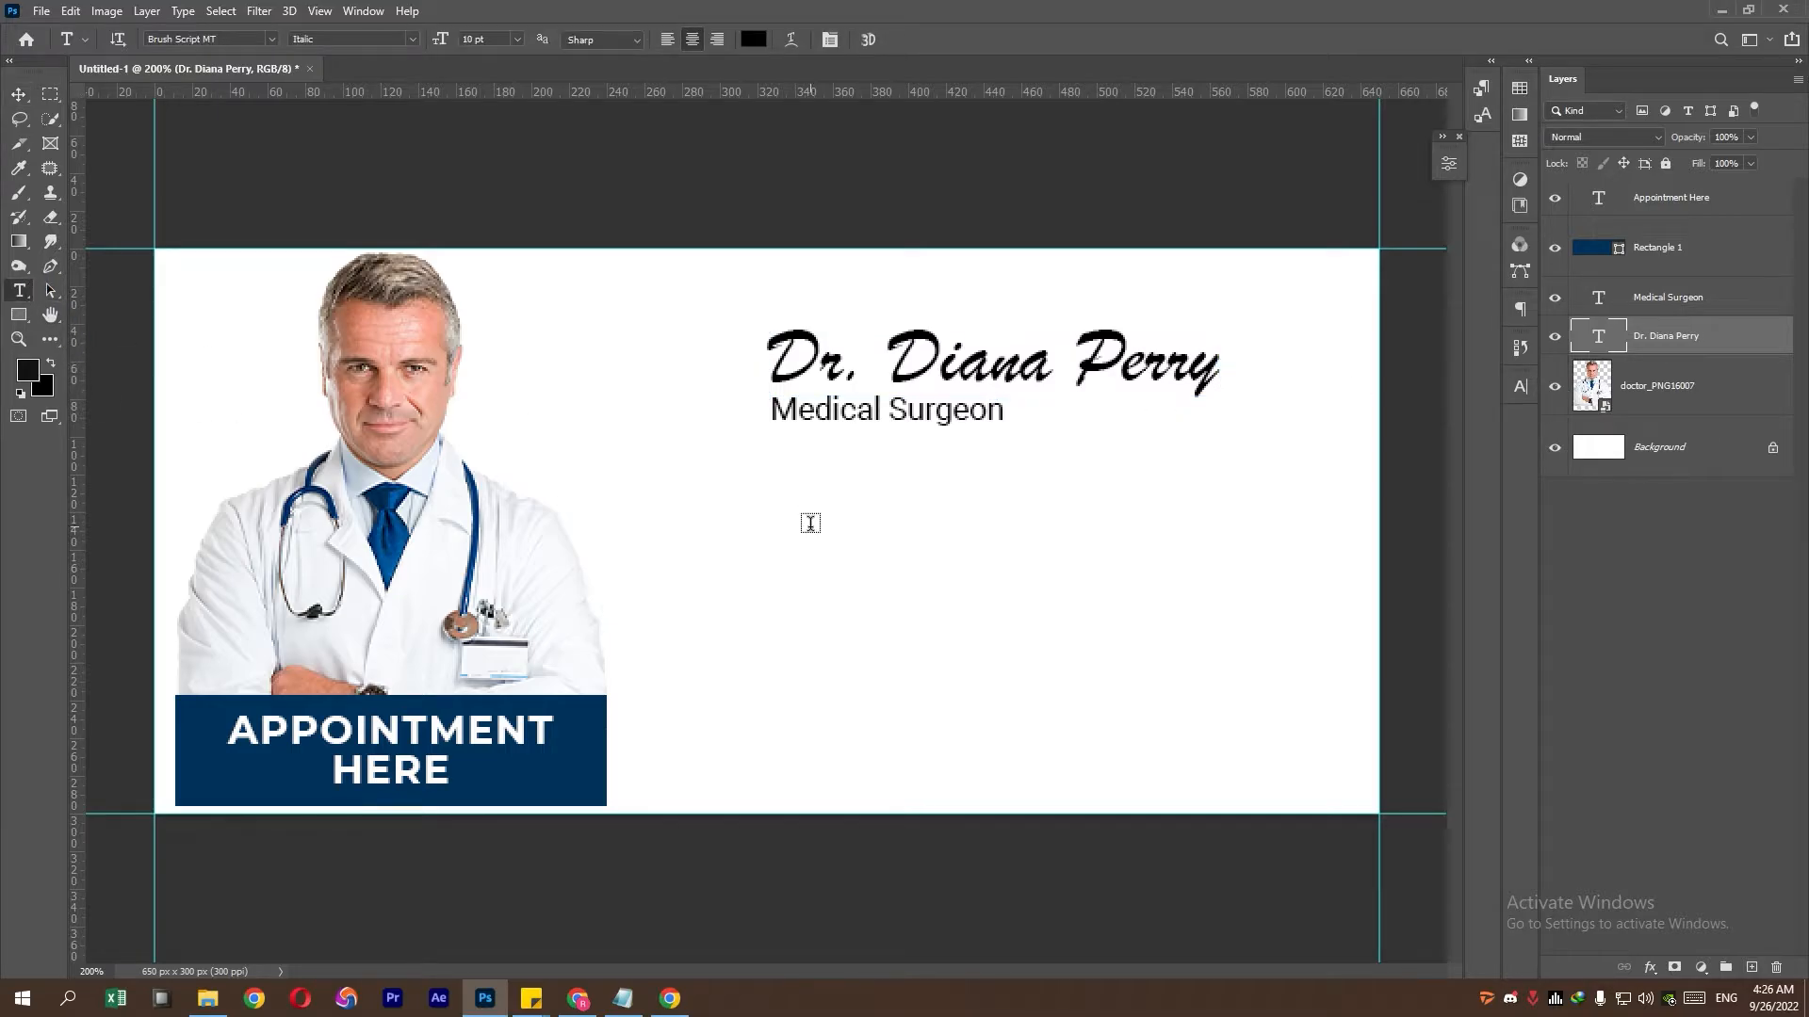
pyautogui.click(821, 551)
pyautogui.click(1519, 388)
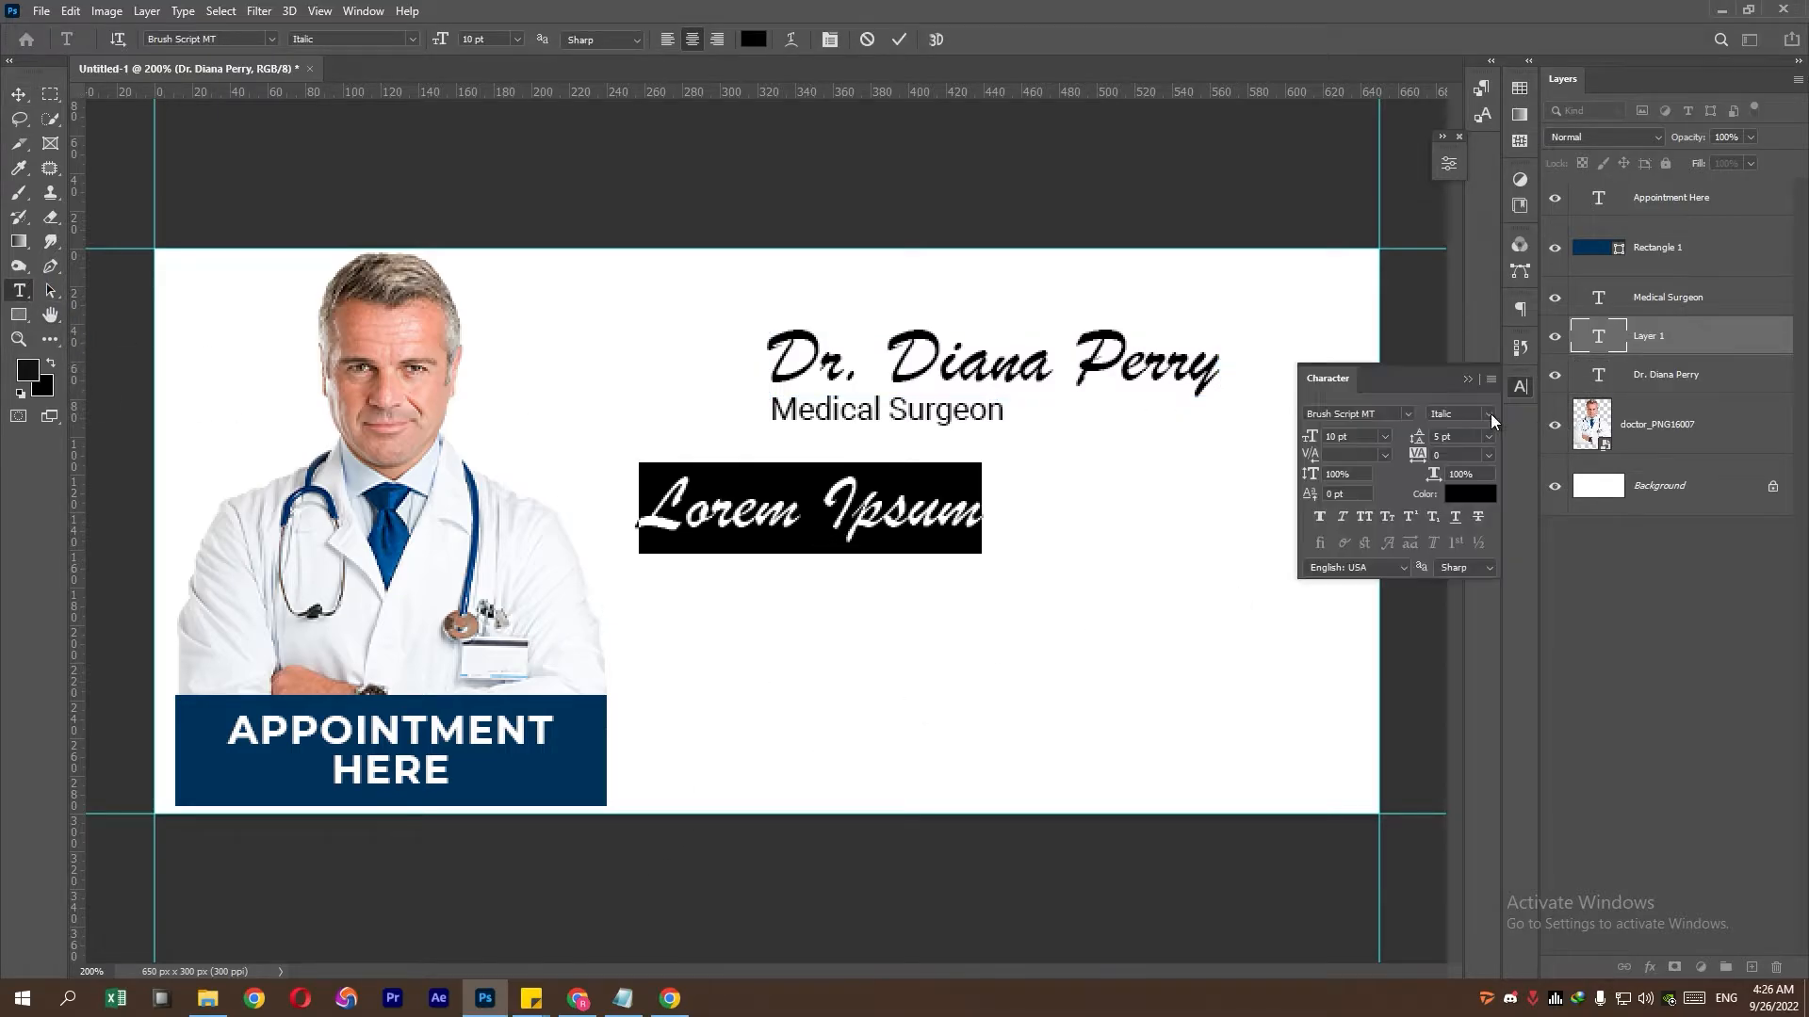
pyautogui.click(1411, 414)
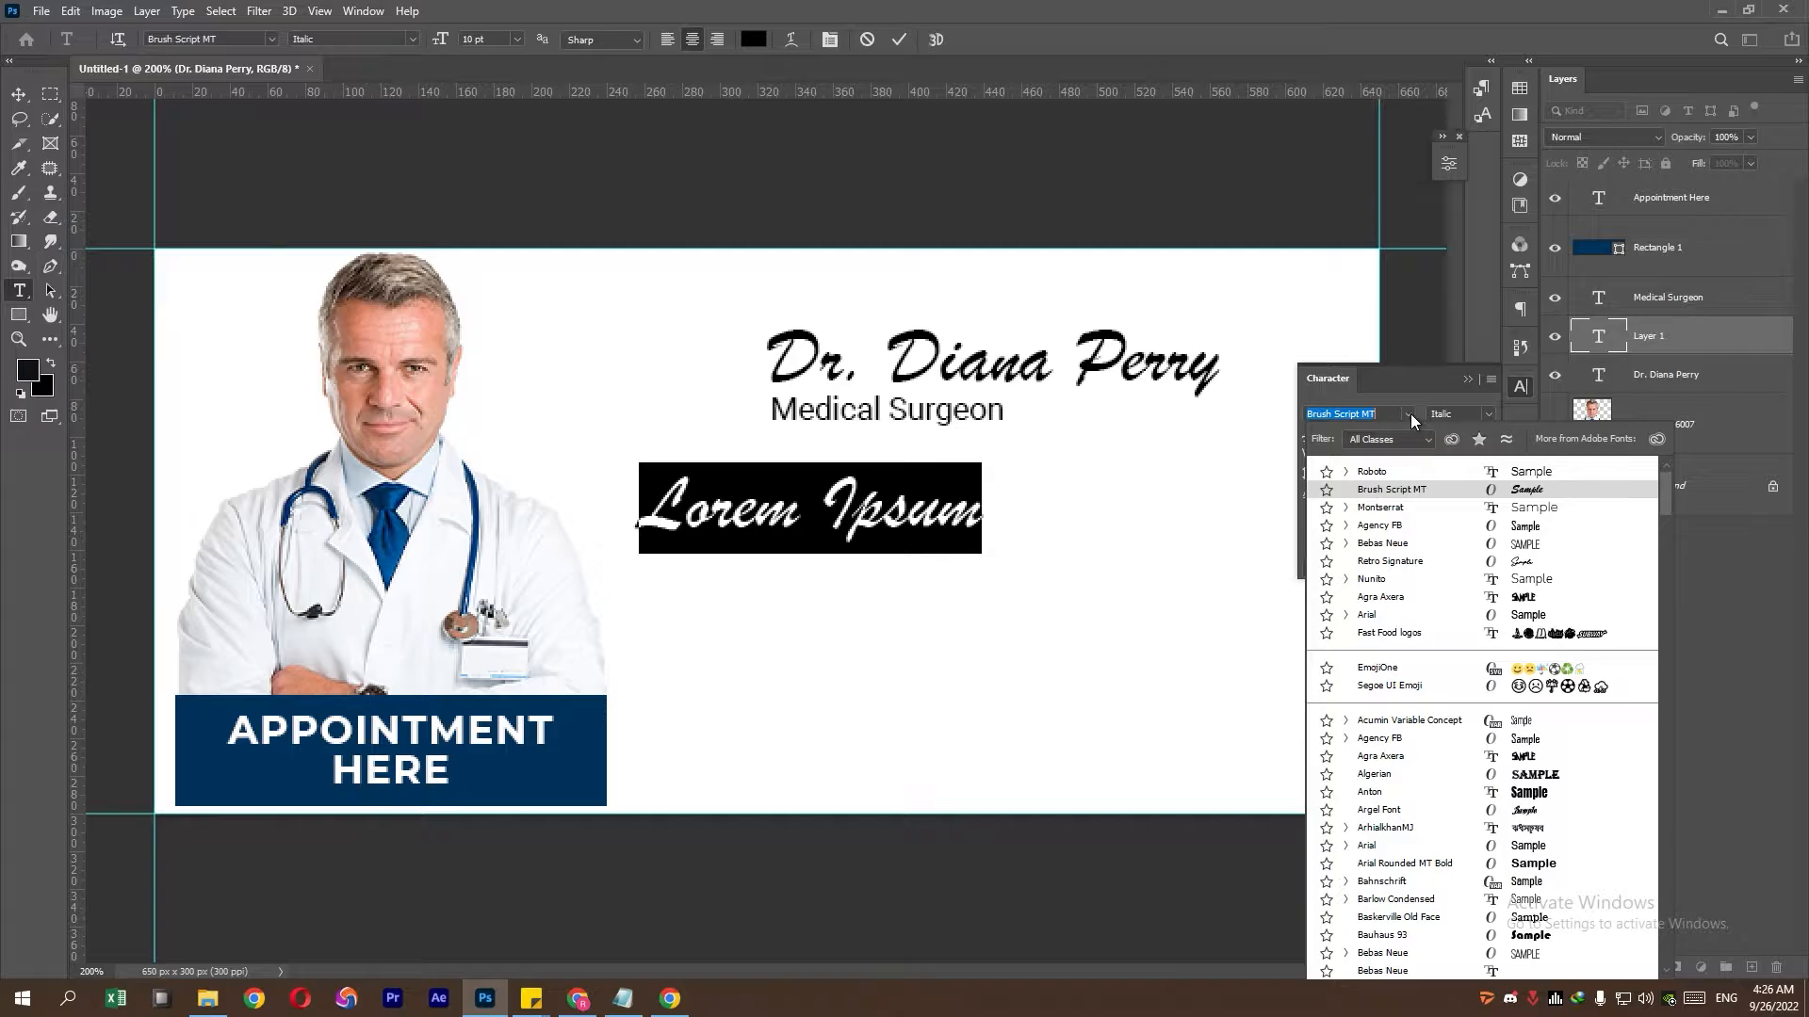
pyautogui.click(1408, 510)
pyautogui.click(1489, 420)
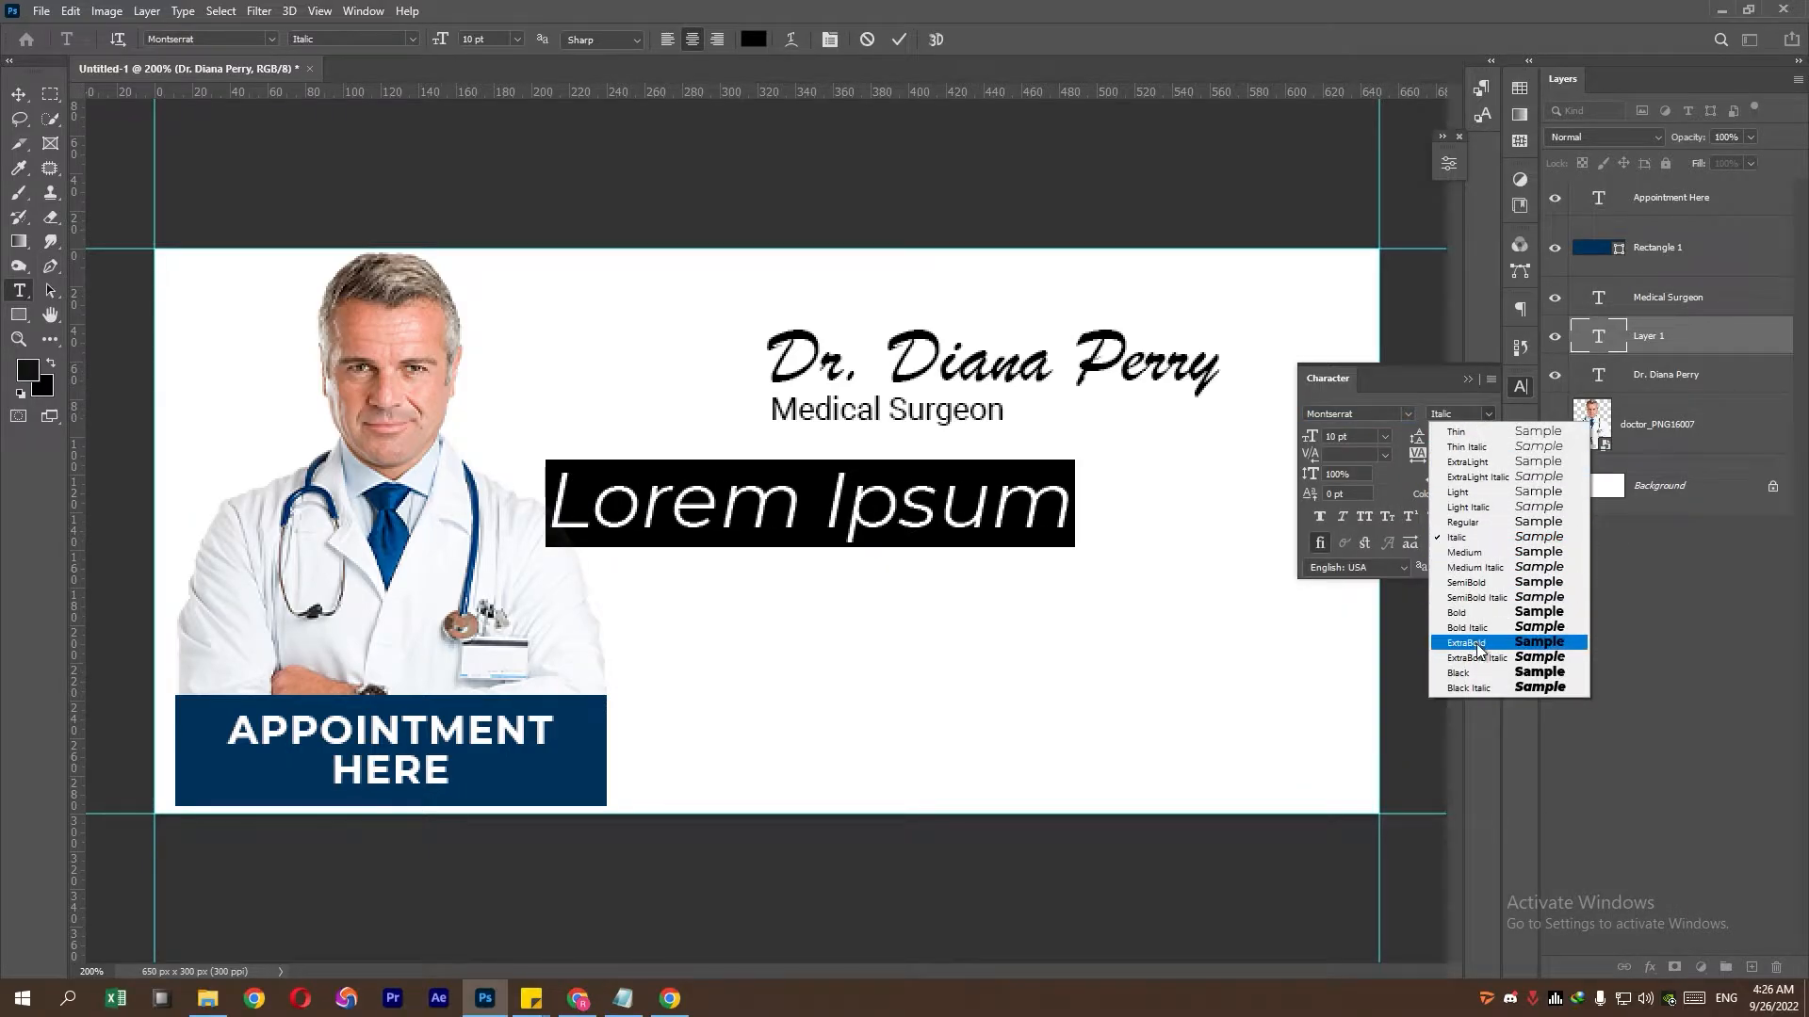
pyautogui.click(1492, 523)
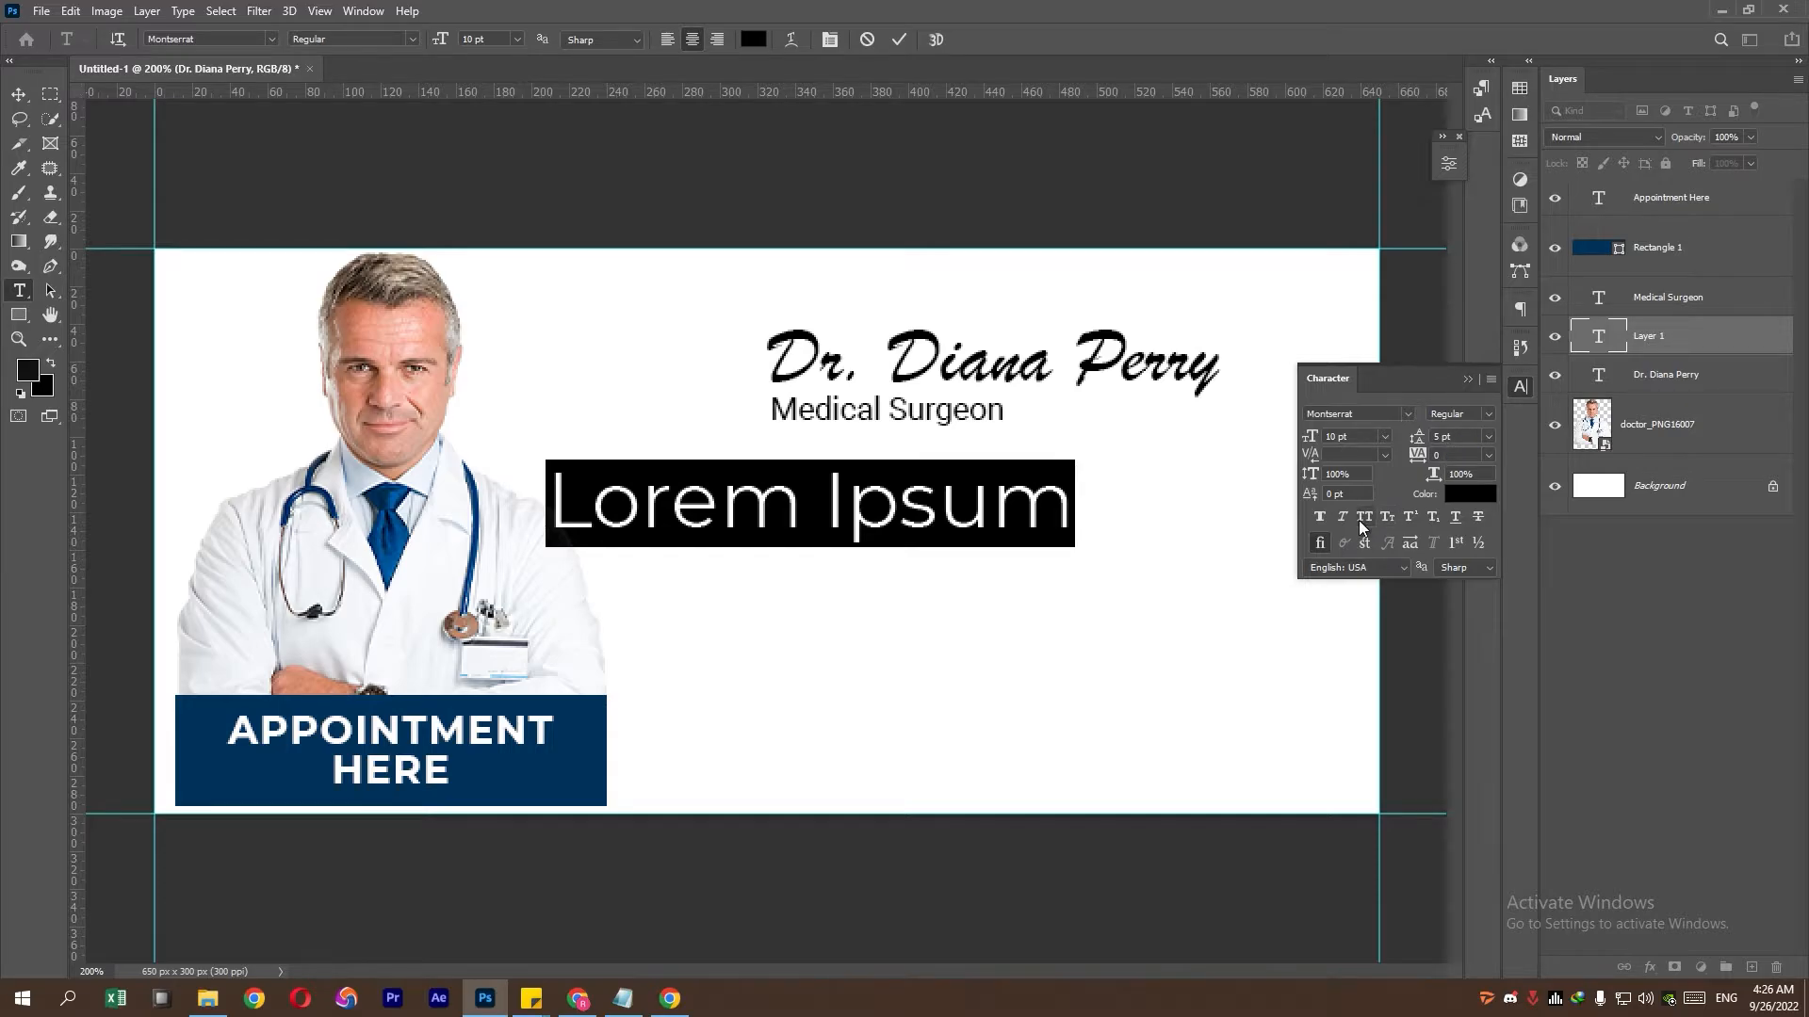
# - Paste the phone number from Notepad, size it to 4 pt, and line it up beneath Medical Surgeon
pyautogui.click(623, 998)
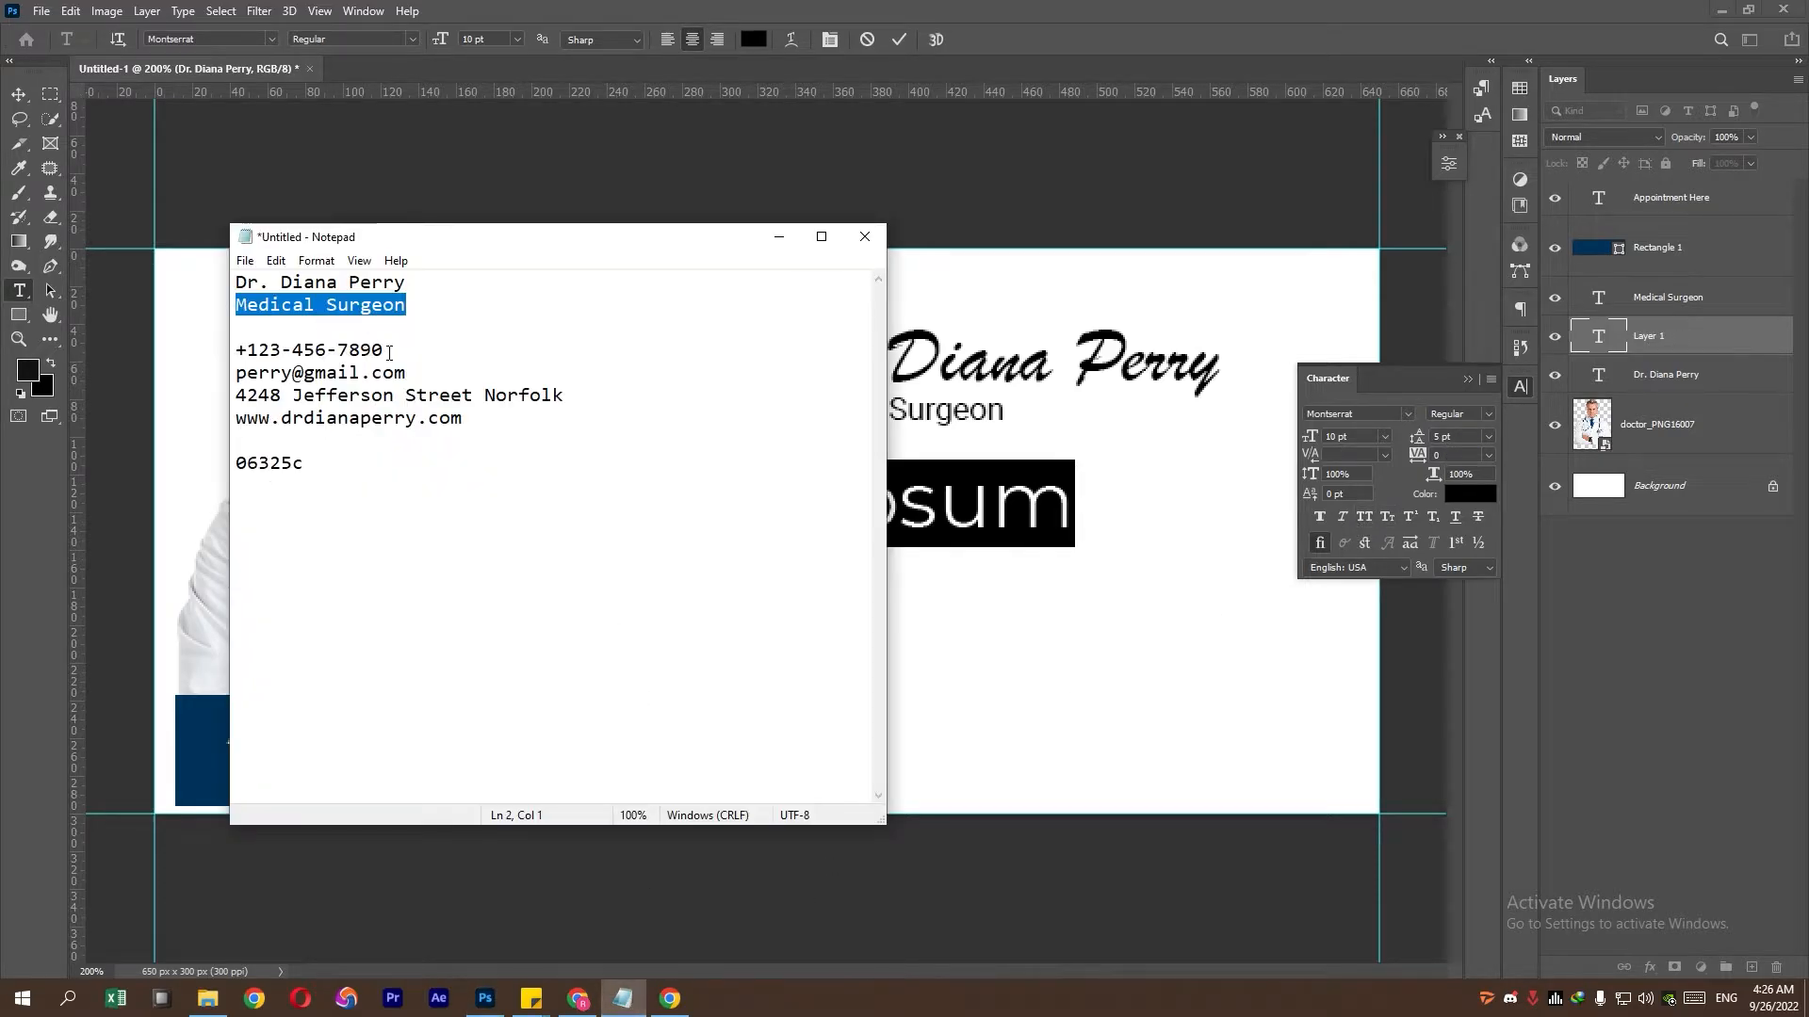
pyautogui.moveTo(389, 352); pyautogui.dragTo(236, 350)
pyautogui.rightClick(266, 351)
pyautogui.click(287, 411)
pyautogui.click(779, 236)
pyautogui.rightClick(940, 516)
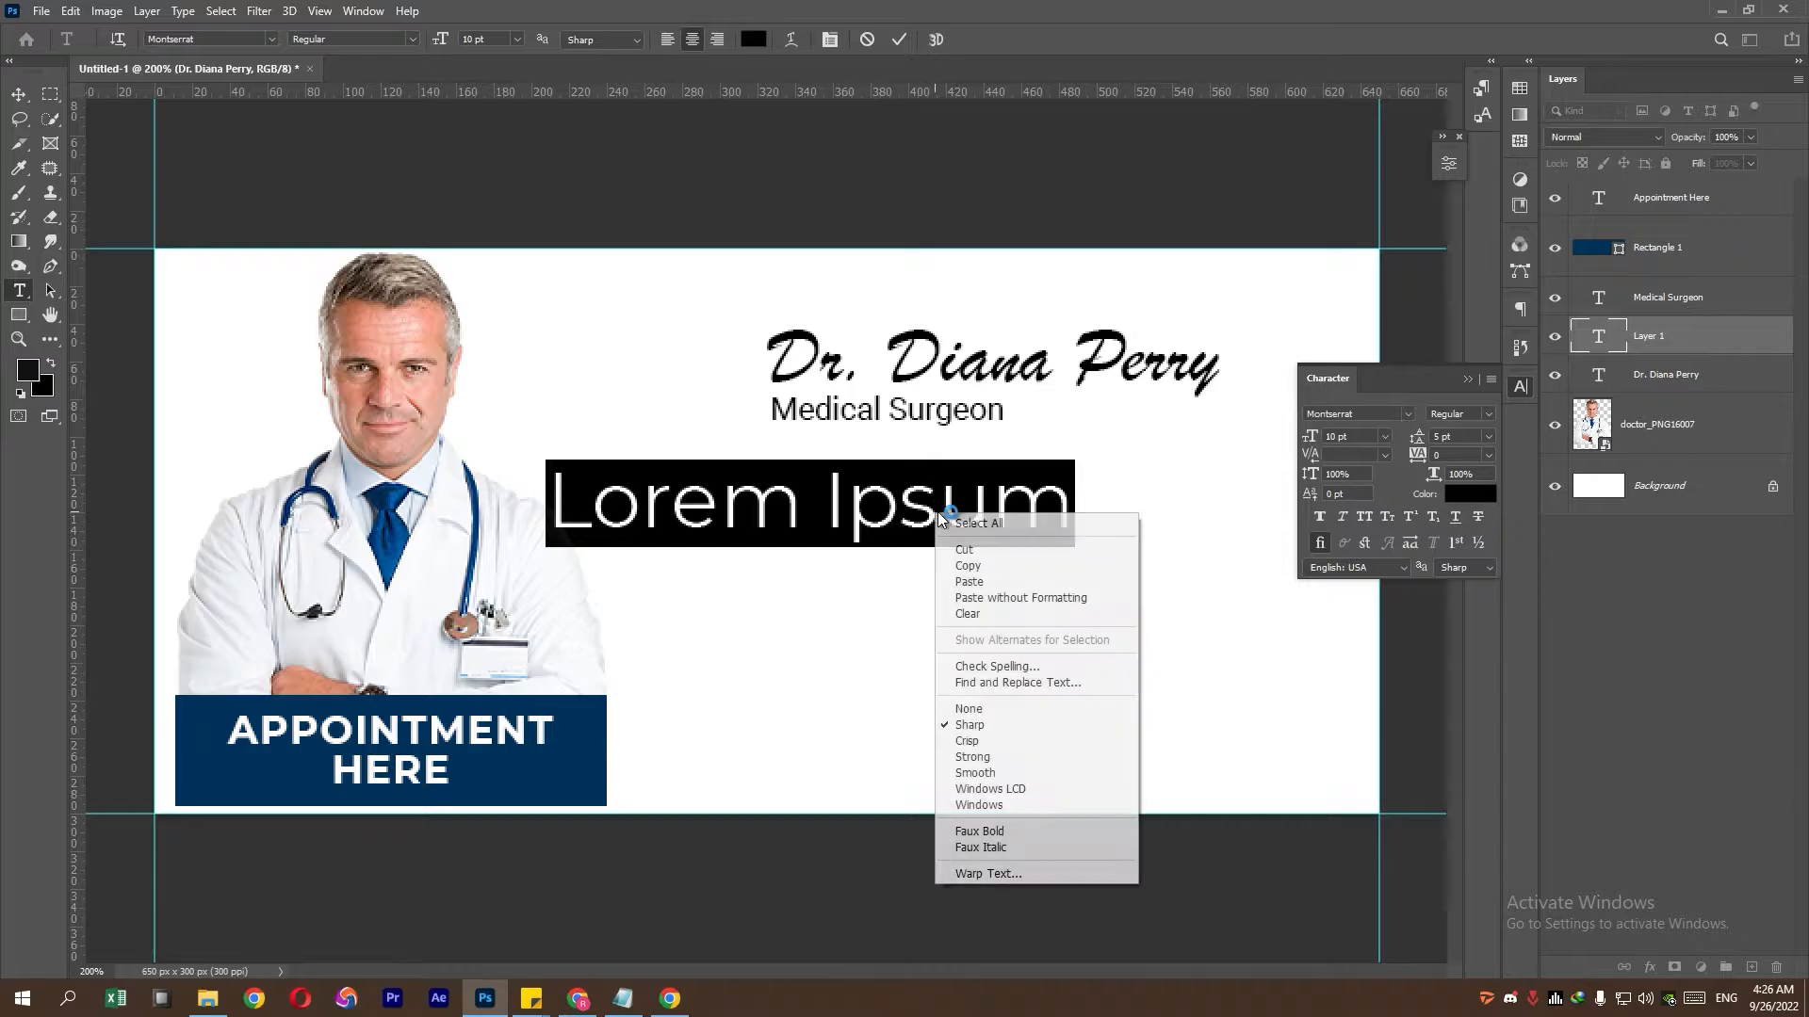
pyautogui.click(969, 581)
pyautogui.click(18, 94)
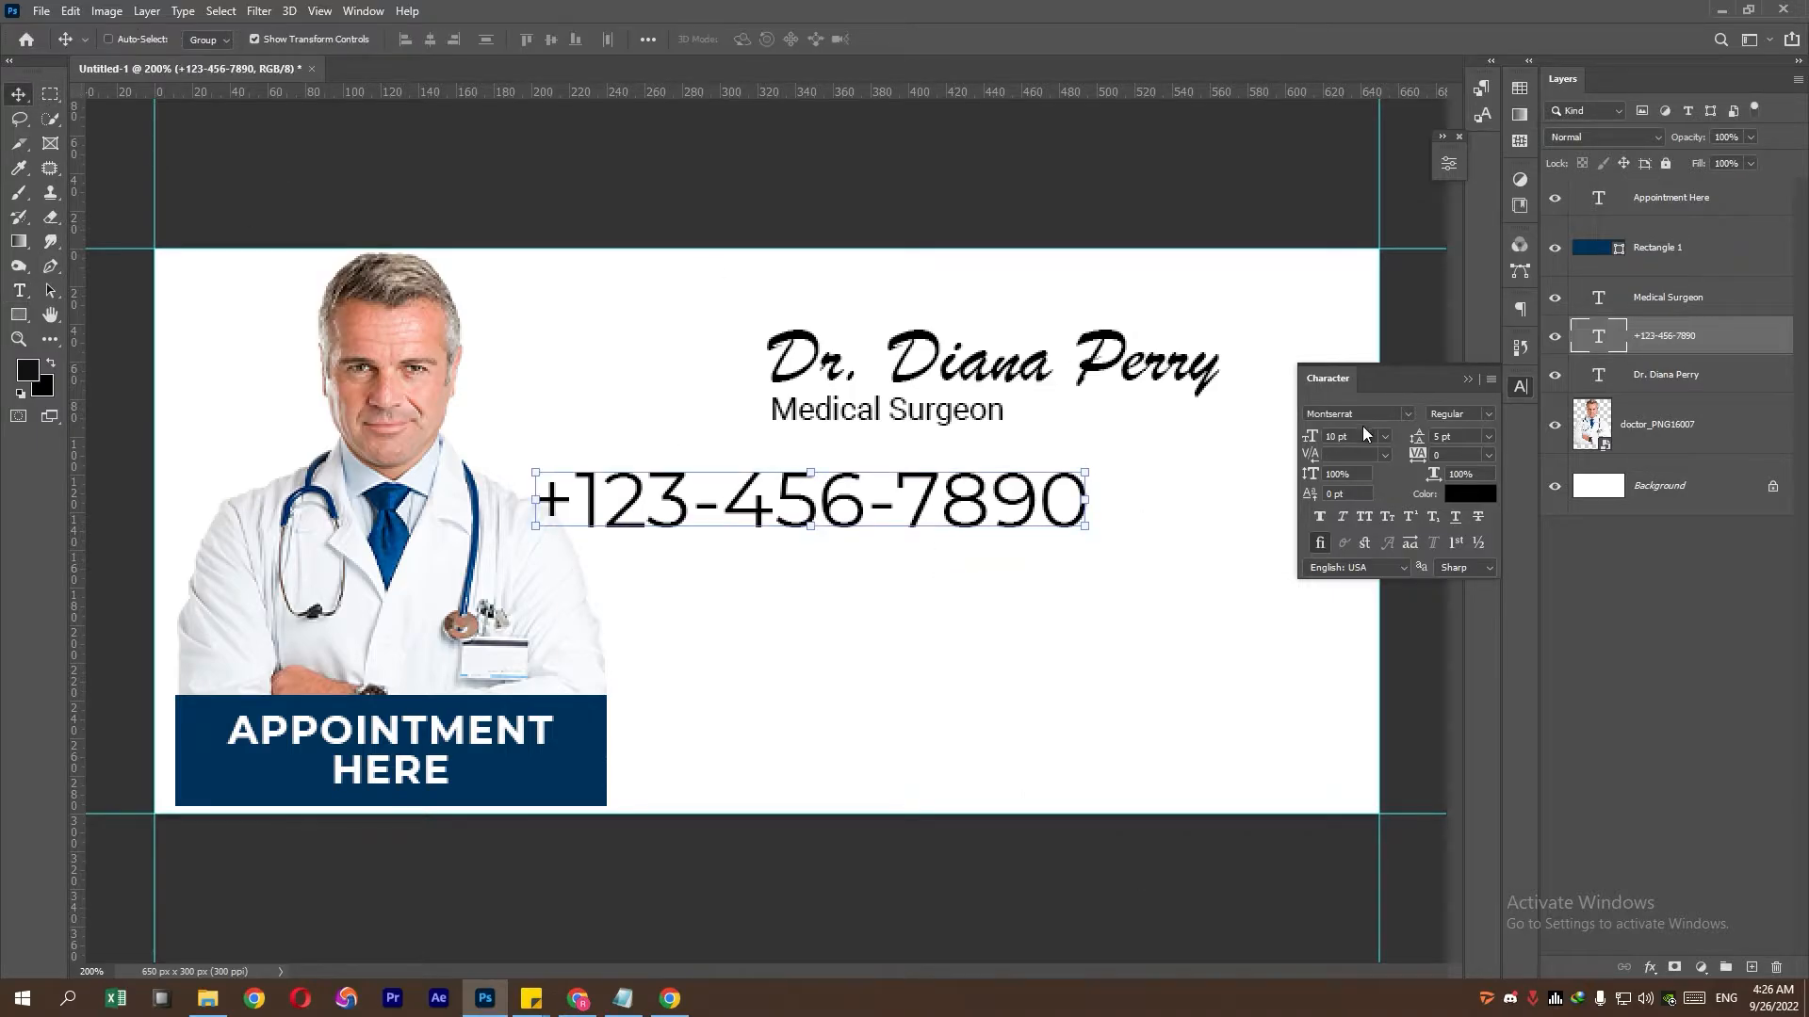
pyautogui.press('Down')
pyautogui.press('Down')
pyautogui.press('Down')
pyautogui.press('Down')
pyautogui.press('Down')
pyautogui.press('Down')
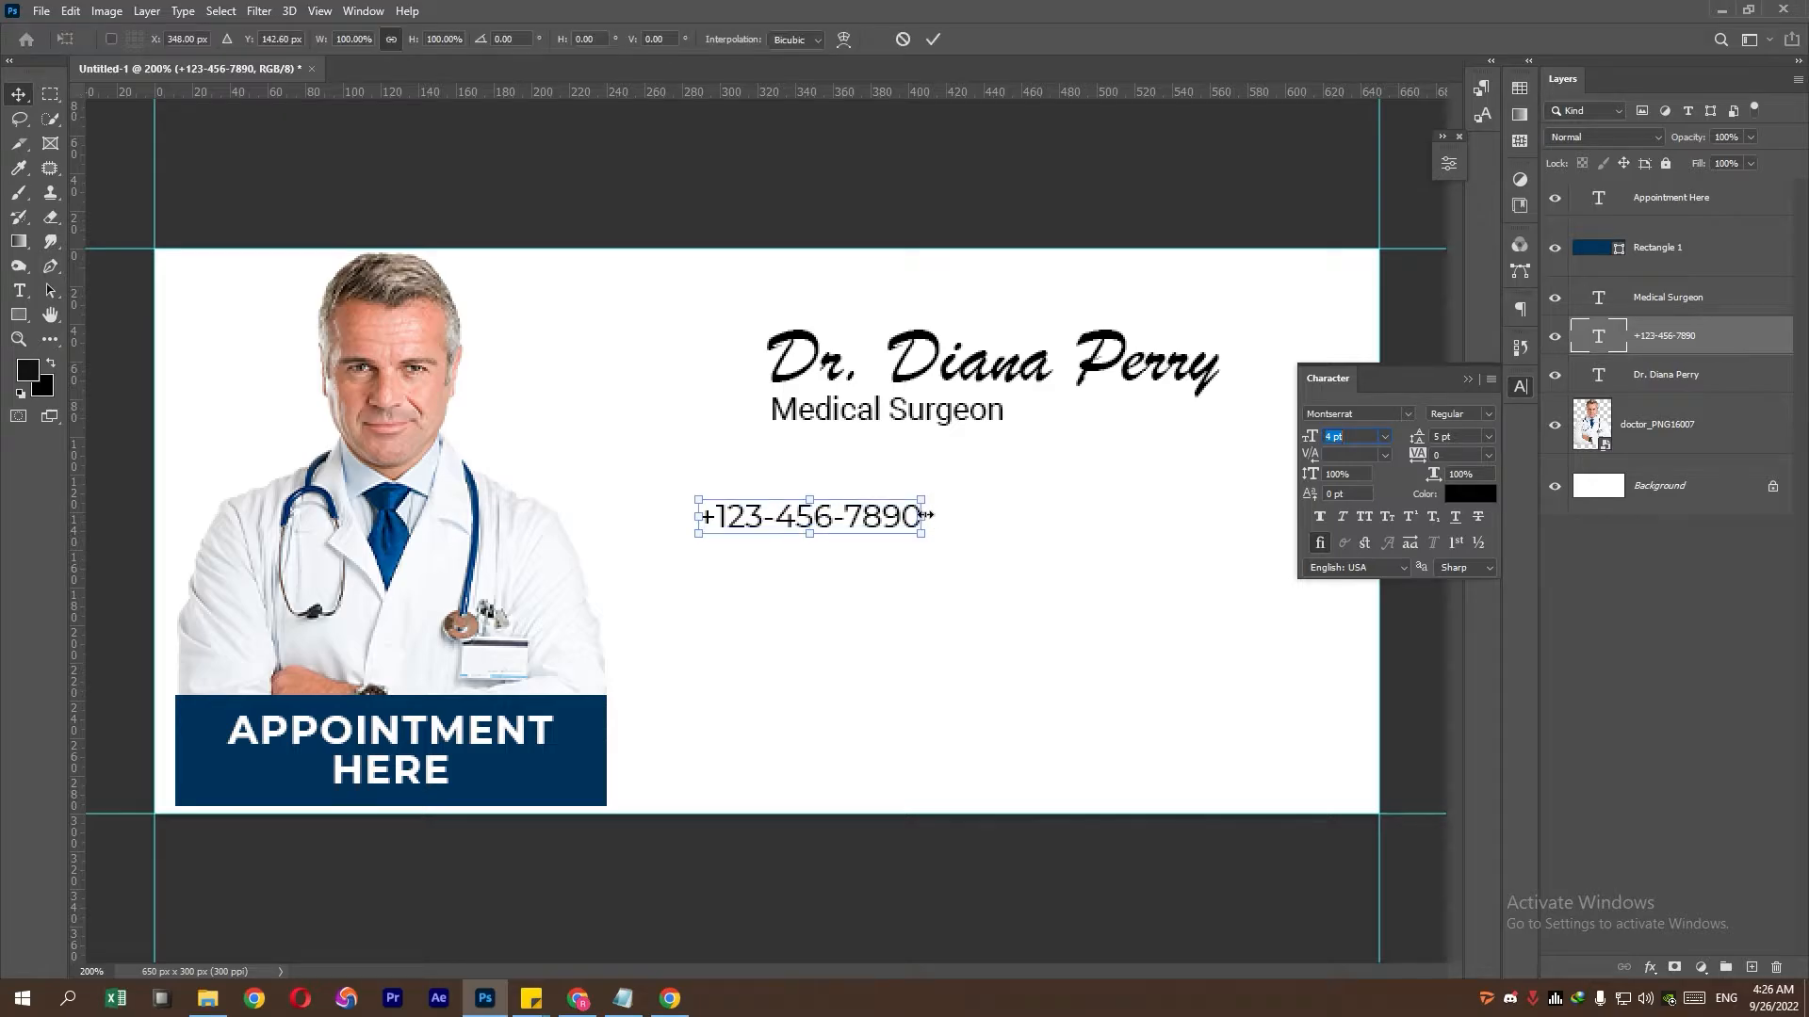
pyautogui.moveTo(873, 516); pyautogui.dragTo(955, 513)
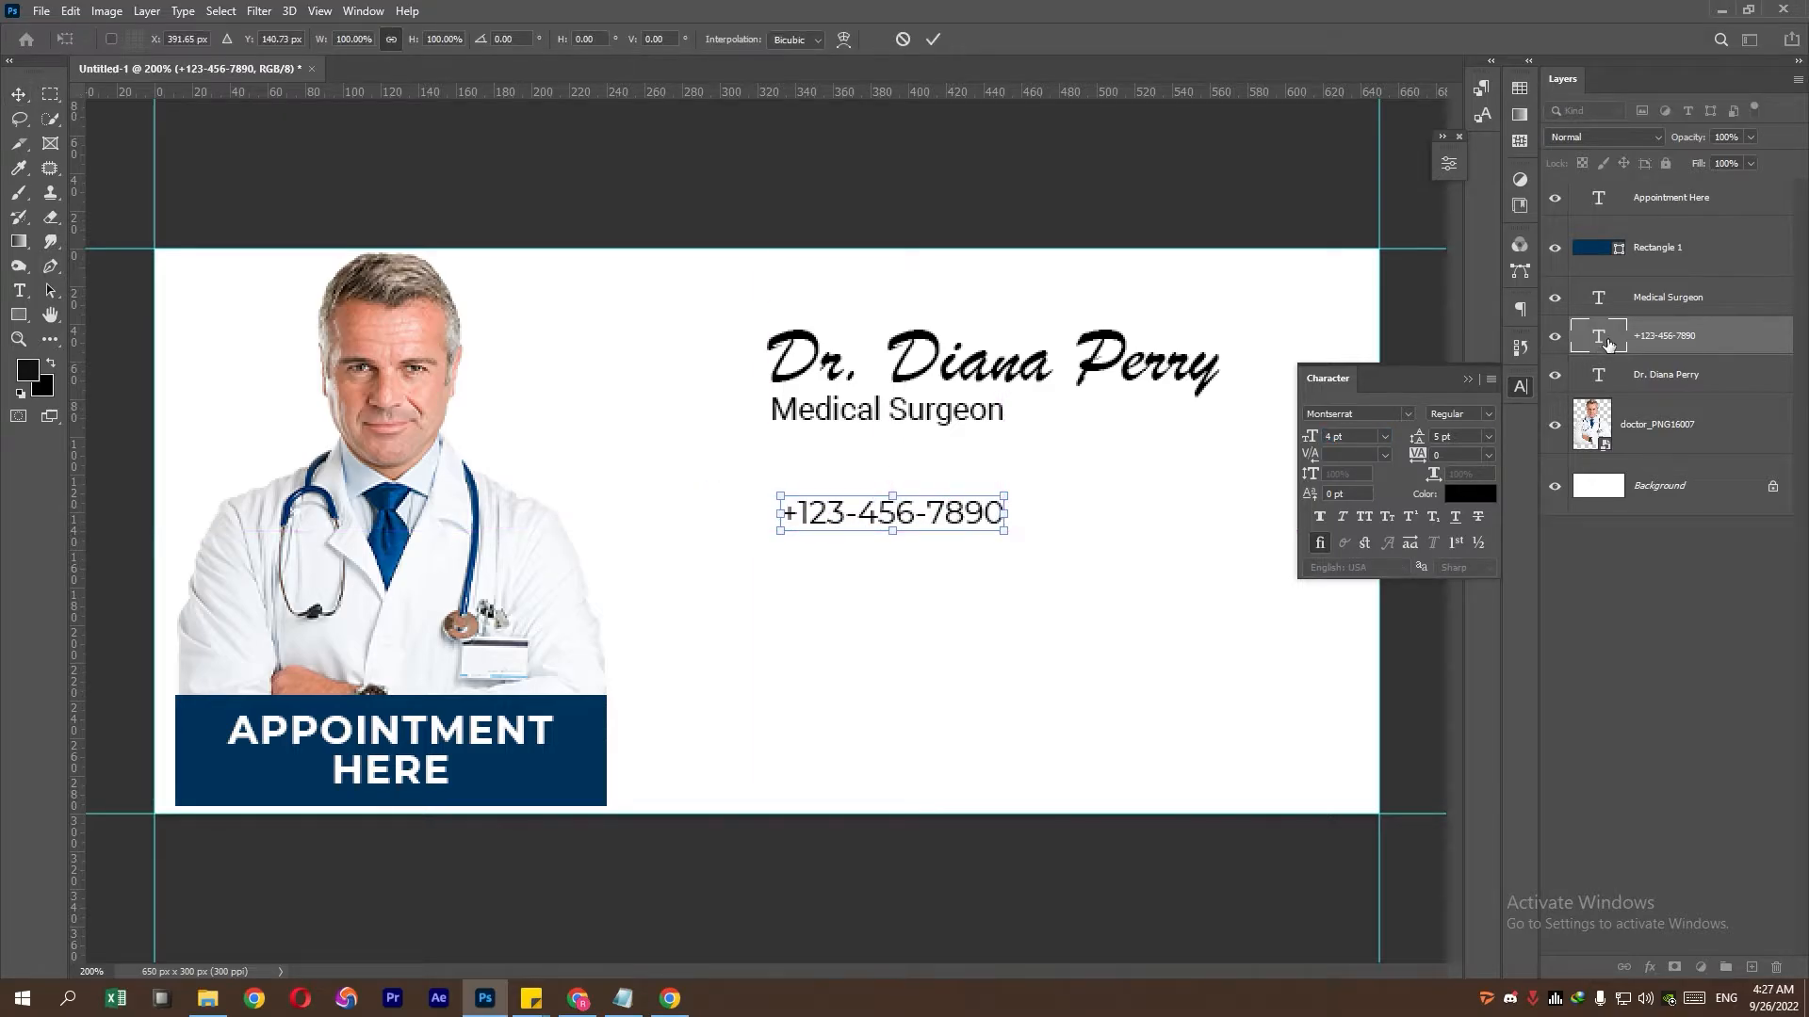
pyautogui.click(18, 291)
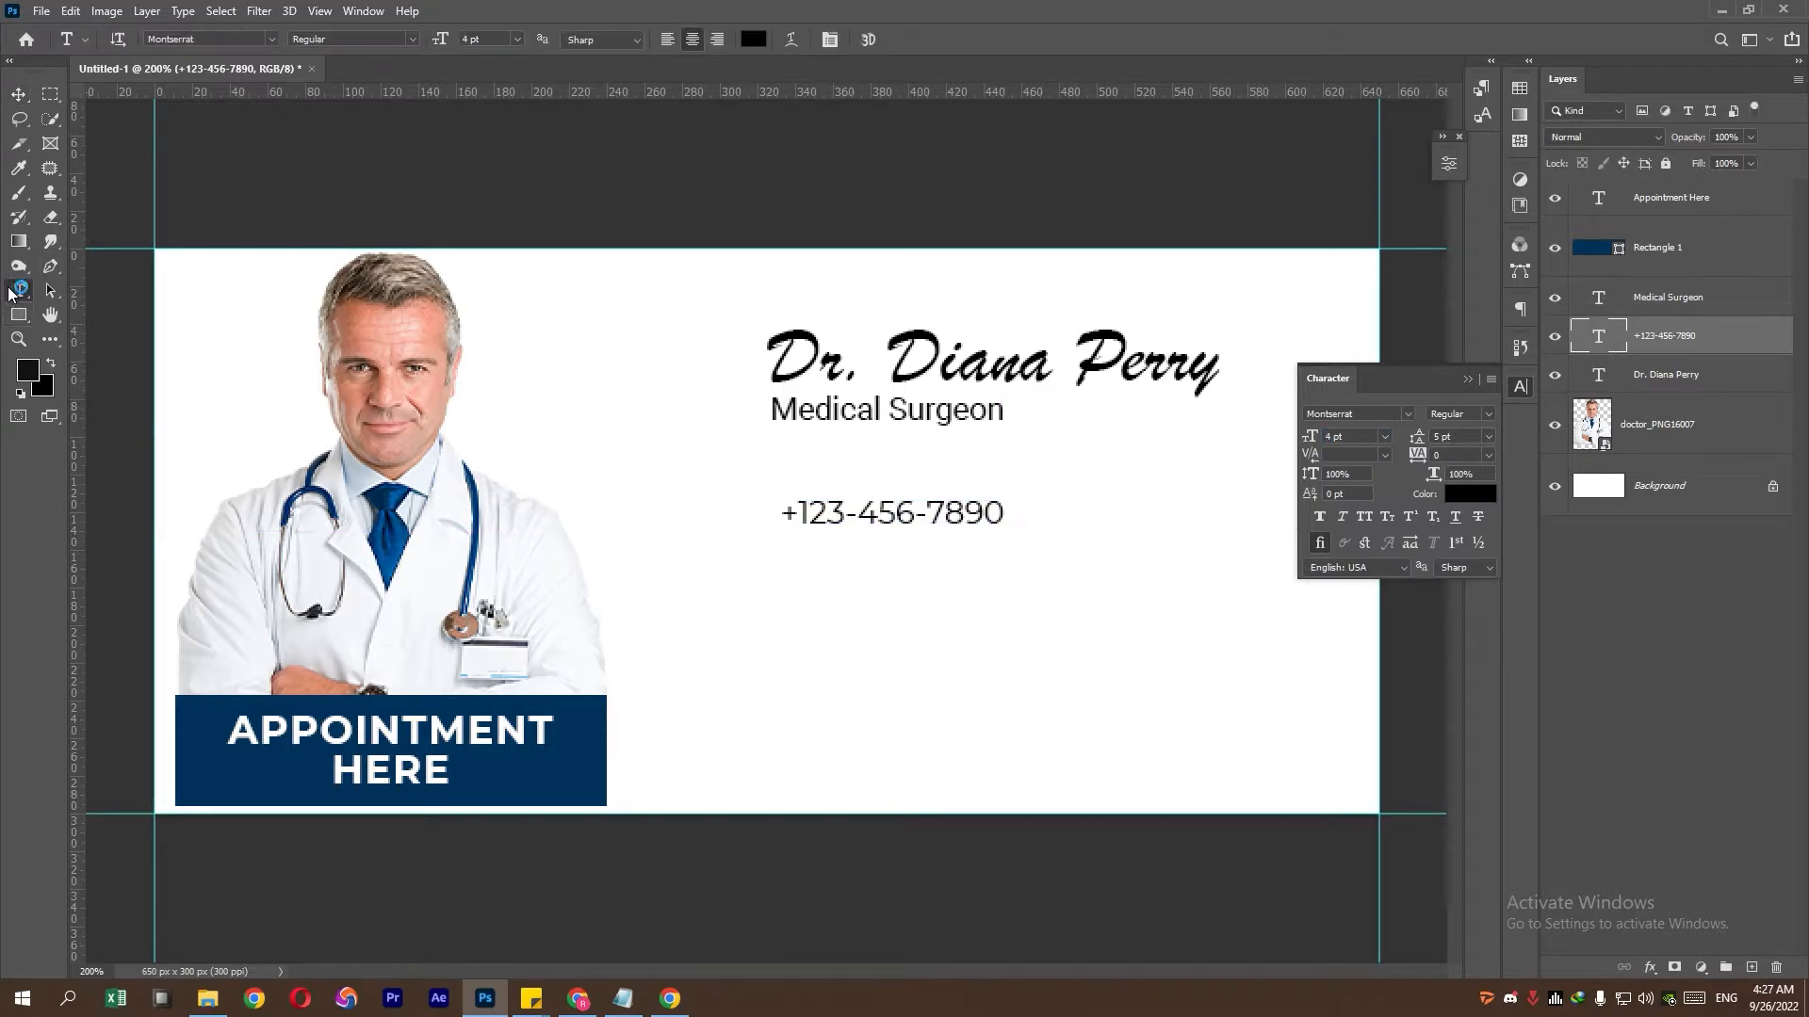
# - Add the doctor's e-mail address, copied from Notepad, as a text line below the phone number
pyautogui.click(811, 578)
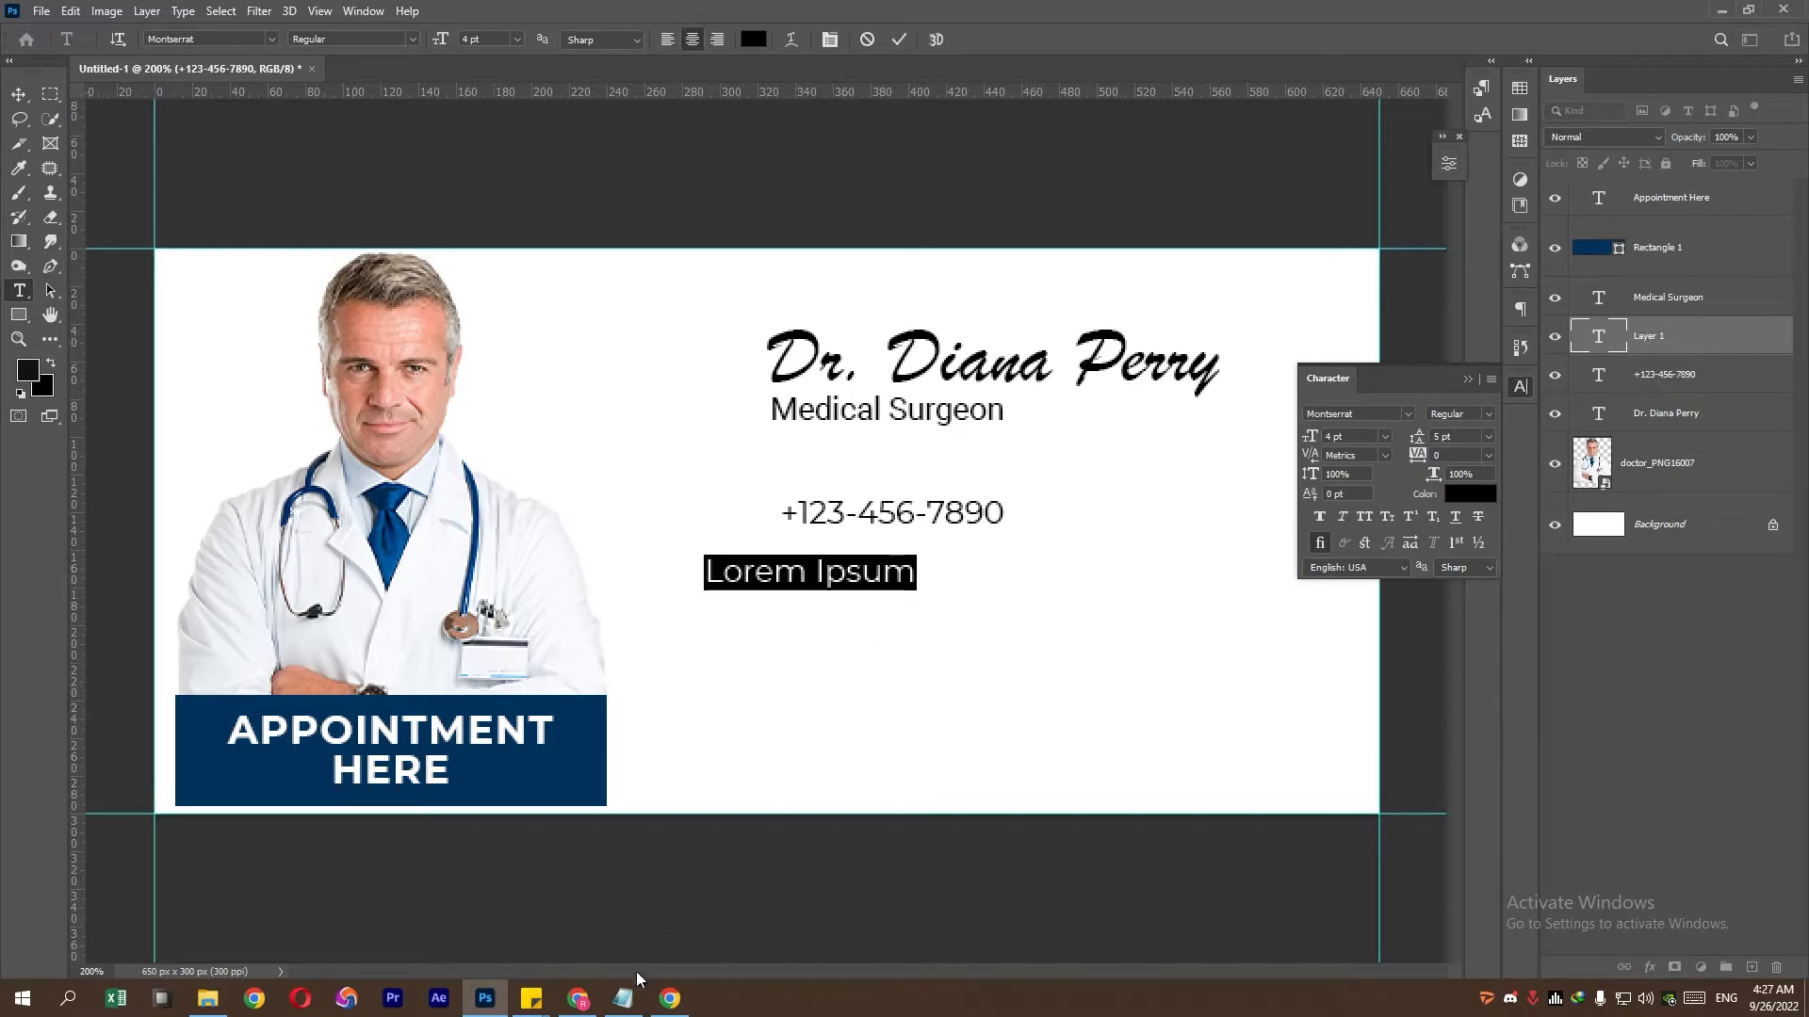
pyautogui.click(623, 998)
pyautogui.moveTo(237, 373); pyautogui.dragTo(406, 373)
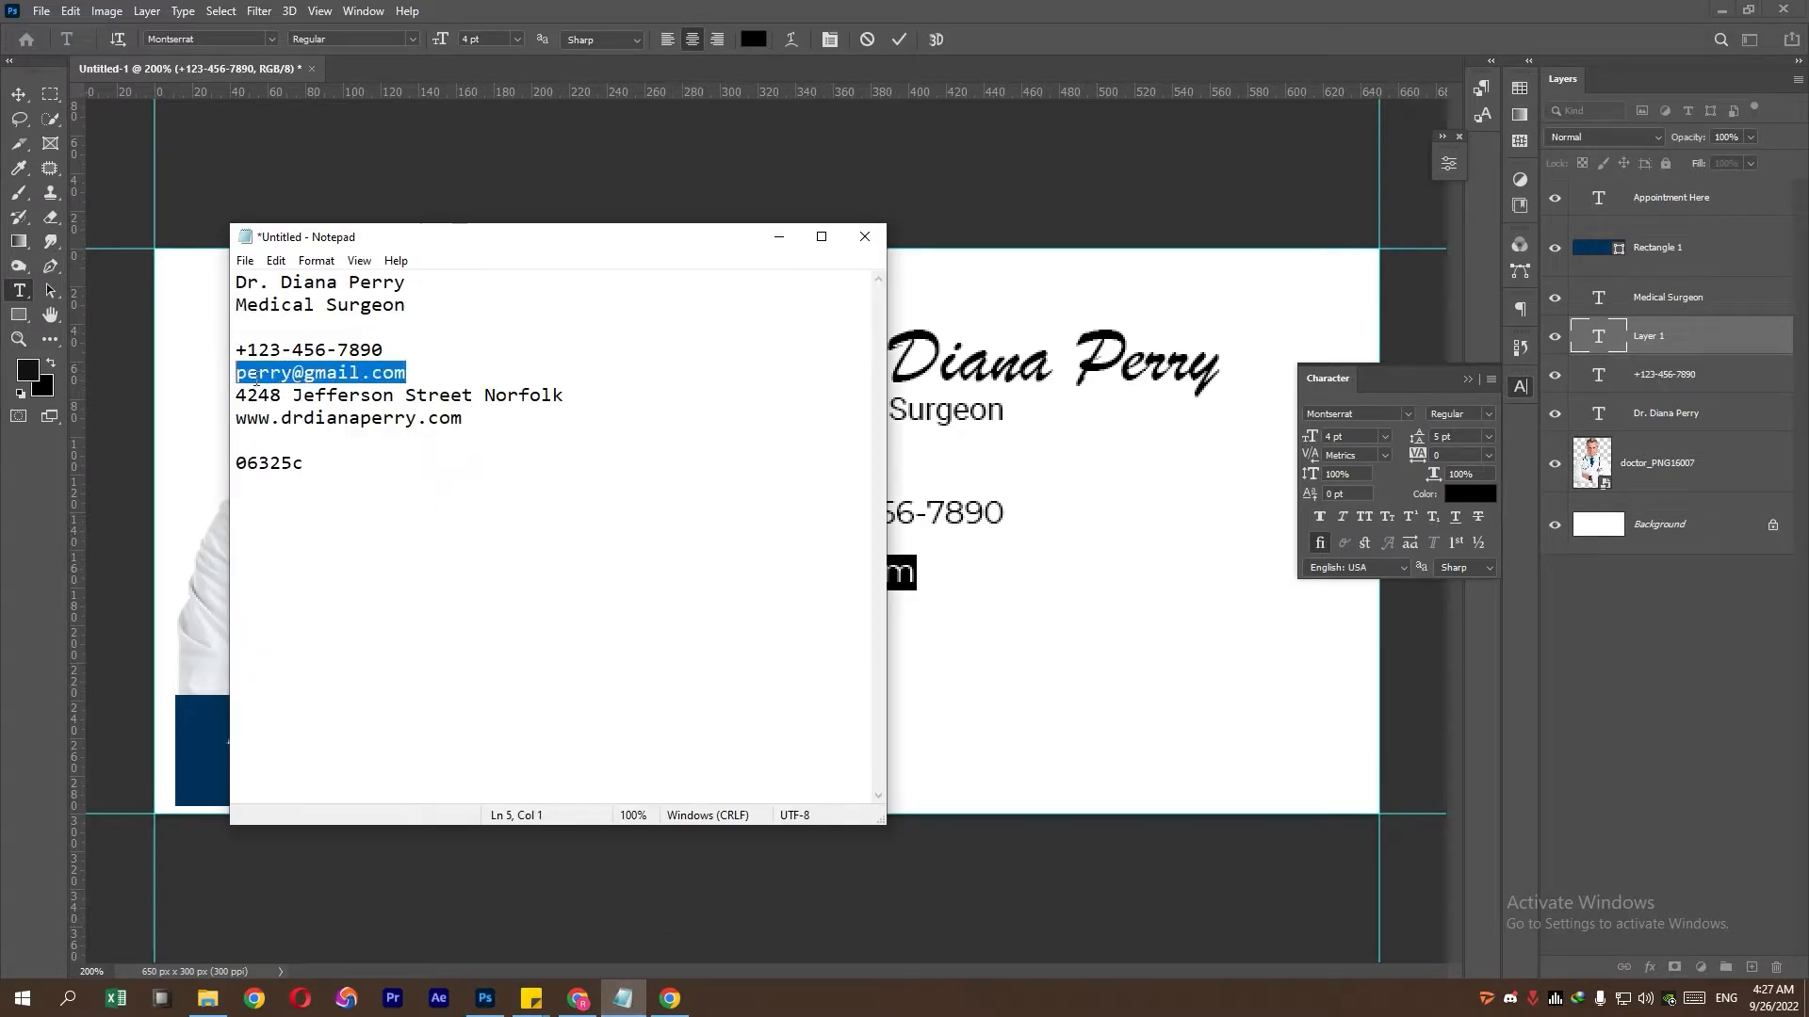
pyautogui.rightClick(272, 377)
pyautogui.click(320, 436)
pyautogui.click(741, 68)
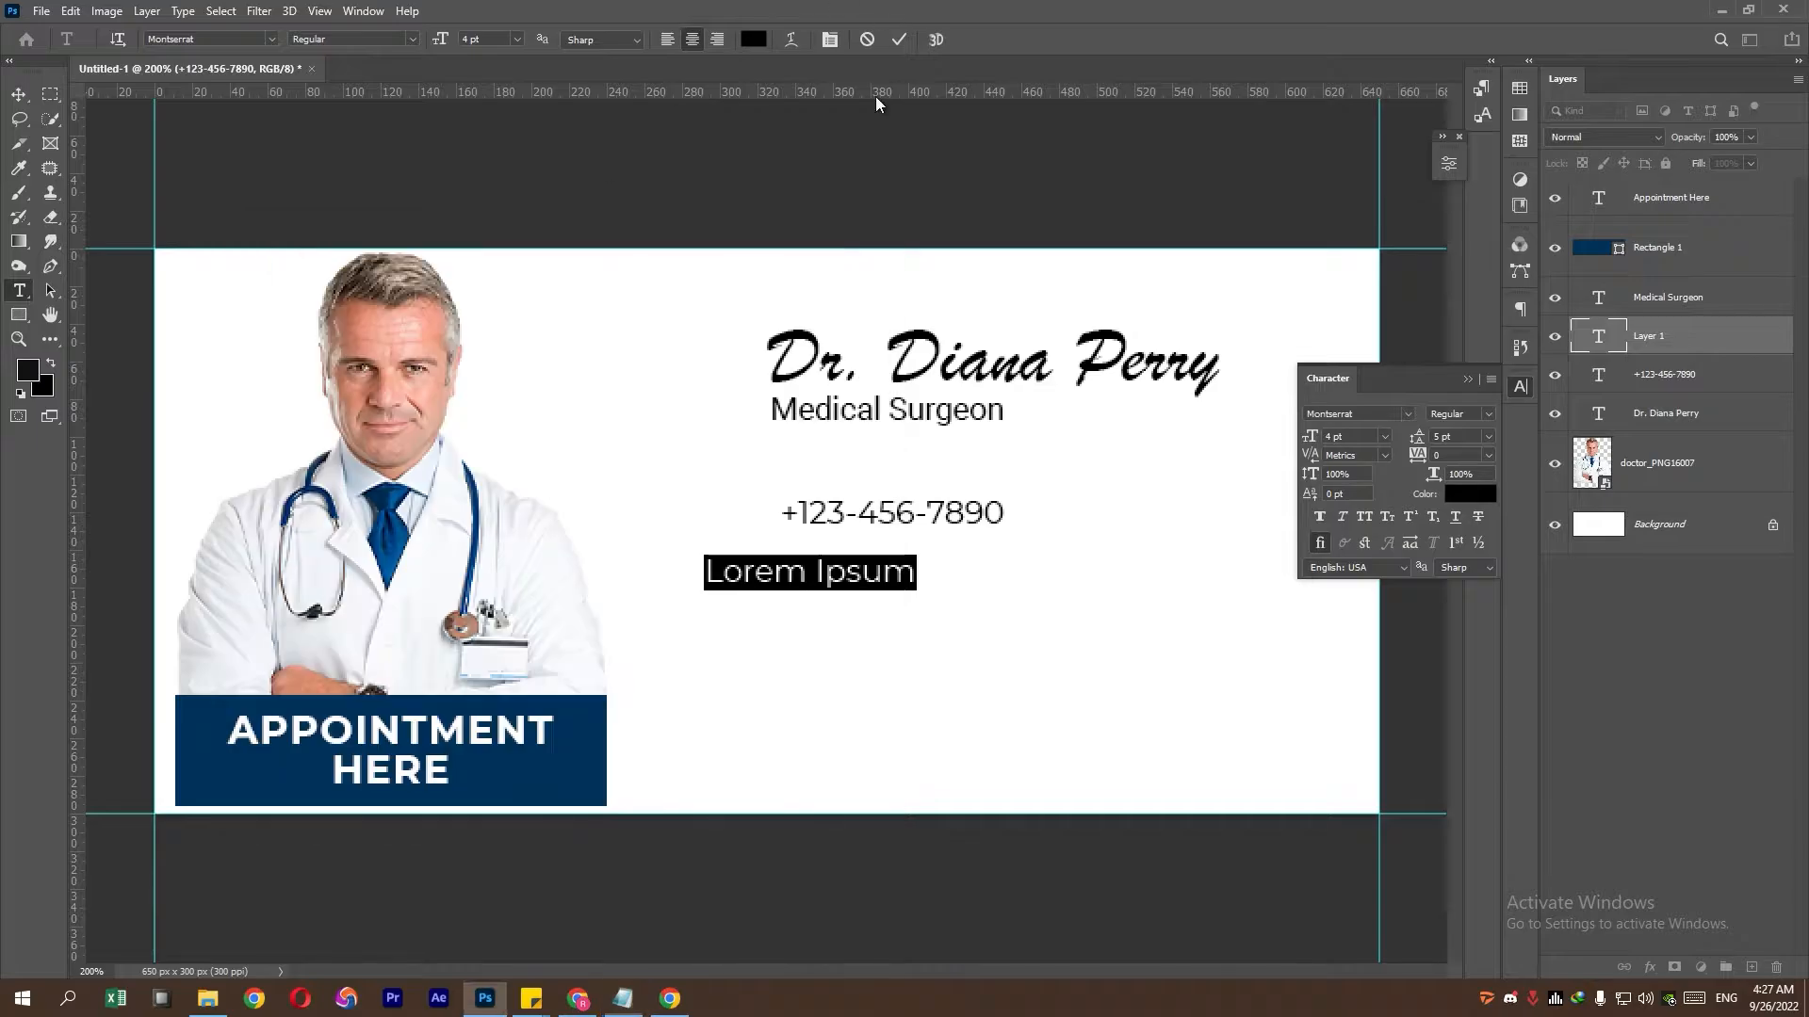
pyautogui.rightClick(846, 582)
pyautogui.click(887, 655)
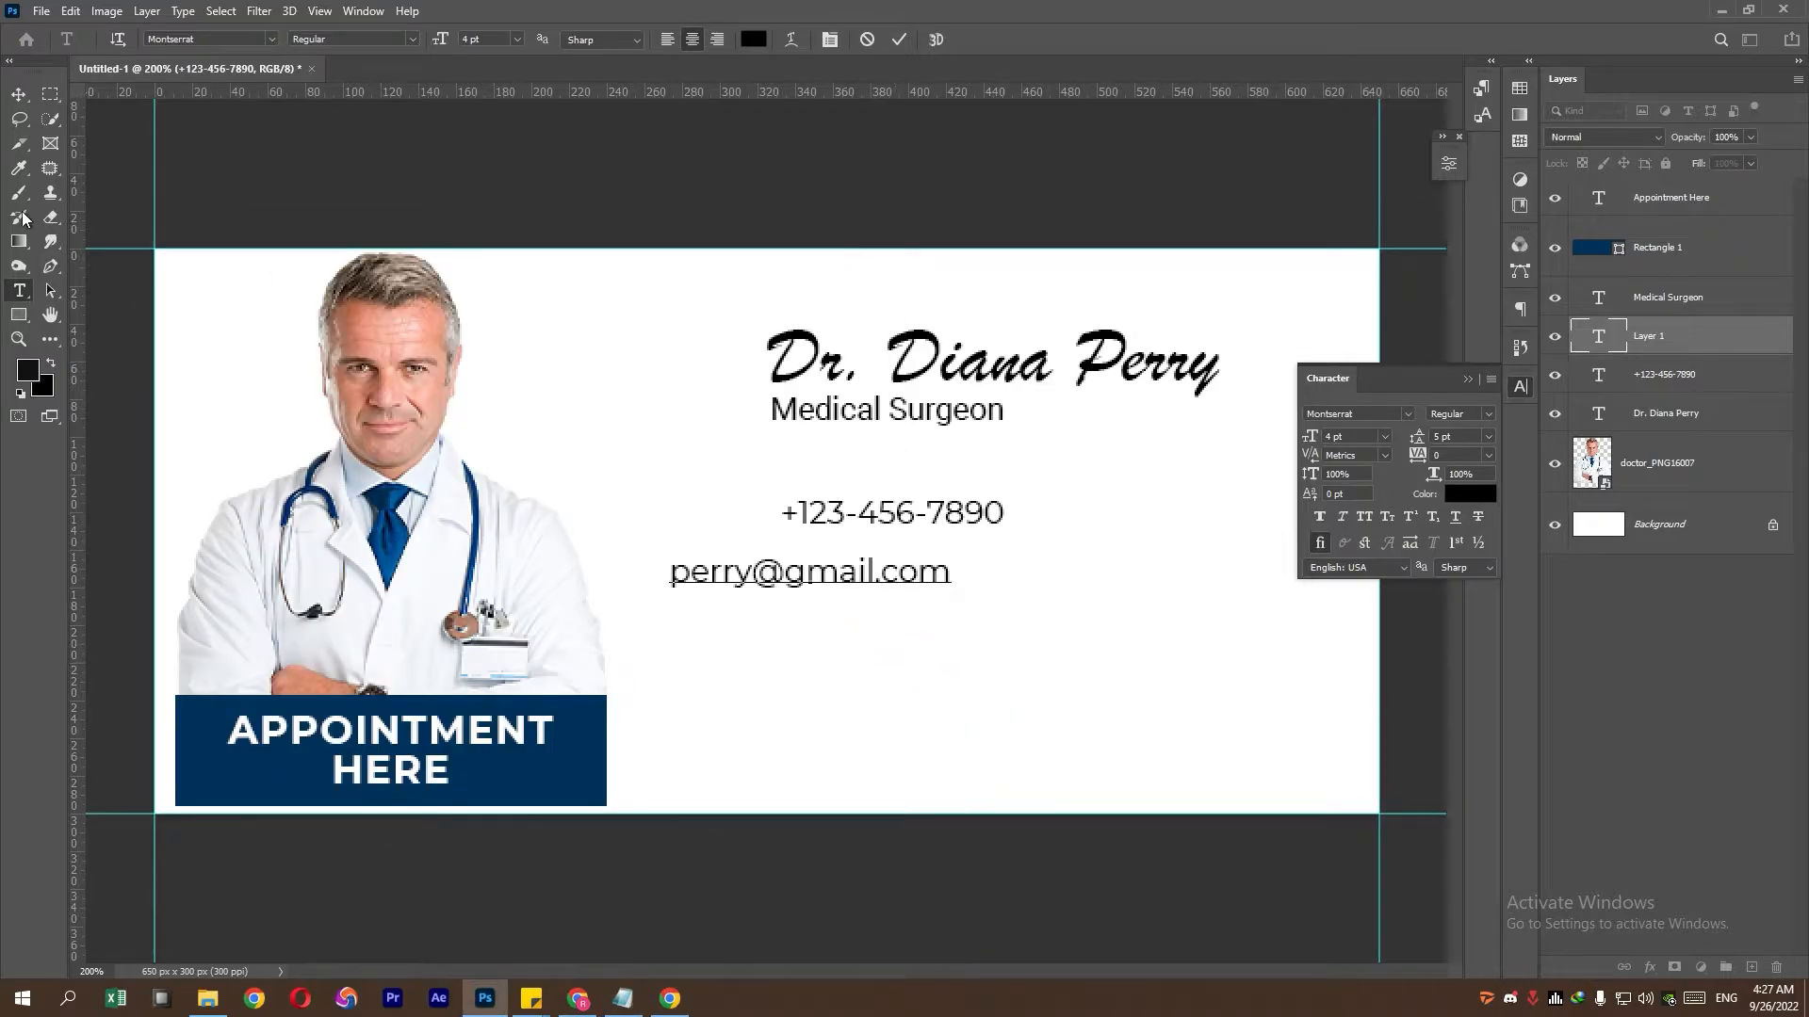
pyautogui.click(19, 94)
# - Add the street address from Notepad as a new text line and move it under the e-mail
pyautogui.click(18, 290)
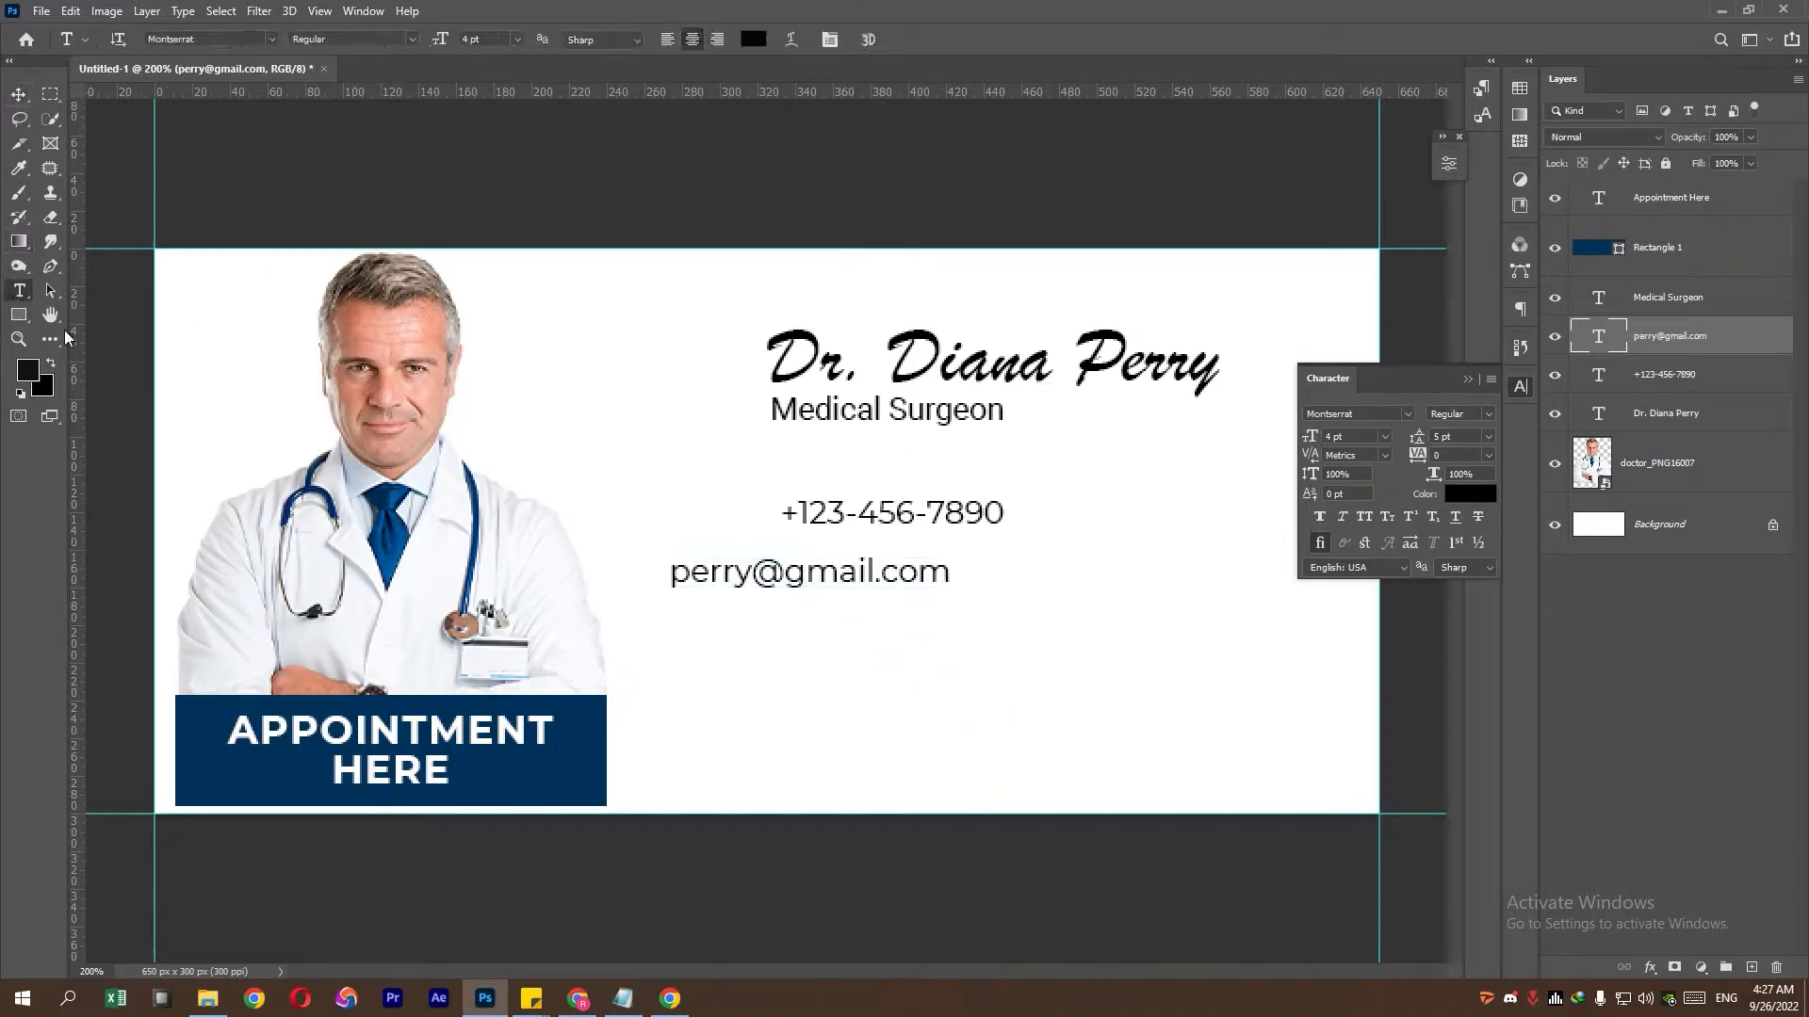
pyautogui.click(676, 663)
pyautogui.click(622, 998)
pyautogui.moveTo(577, 394); pyautogui.dragTo(230, 397)
pyautogui.rightClick(275, 395)
pyautogui.click(323, 462)
pyautogui.hotkey('alt', 'Tab')
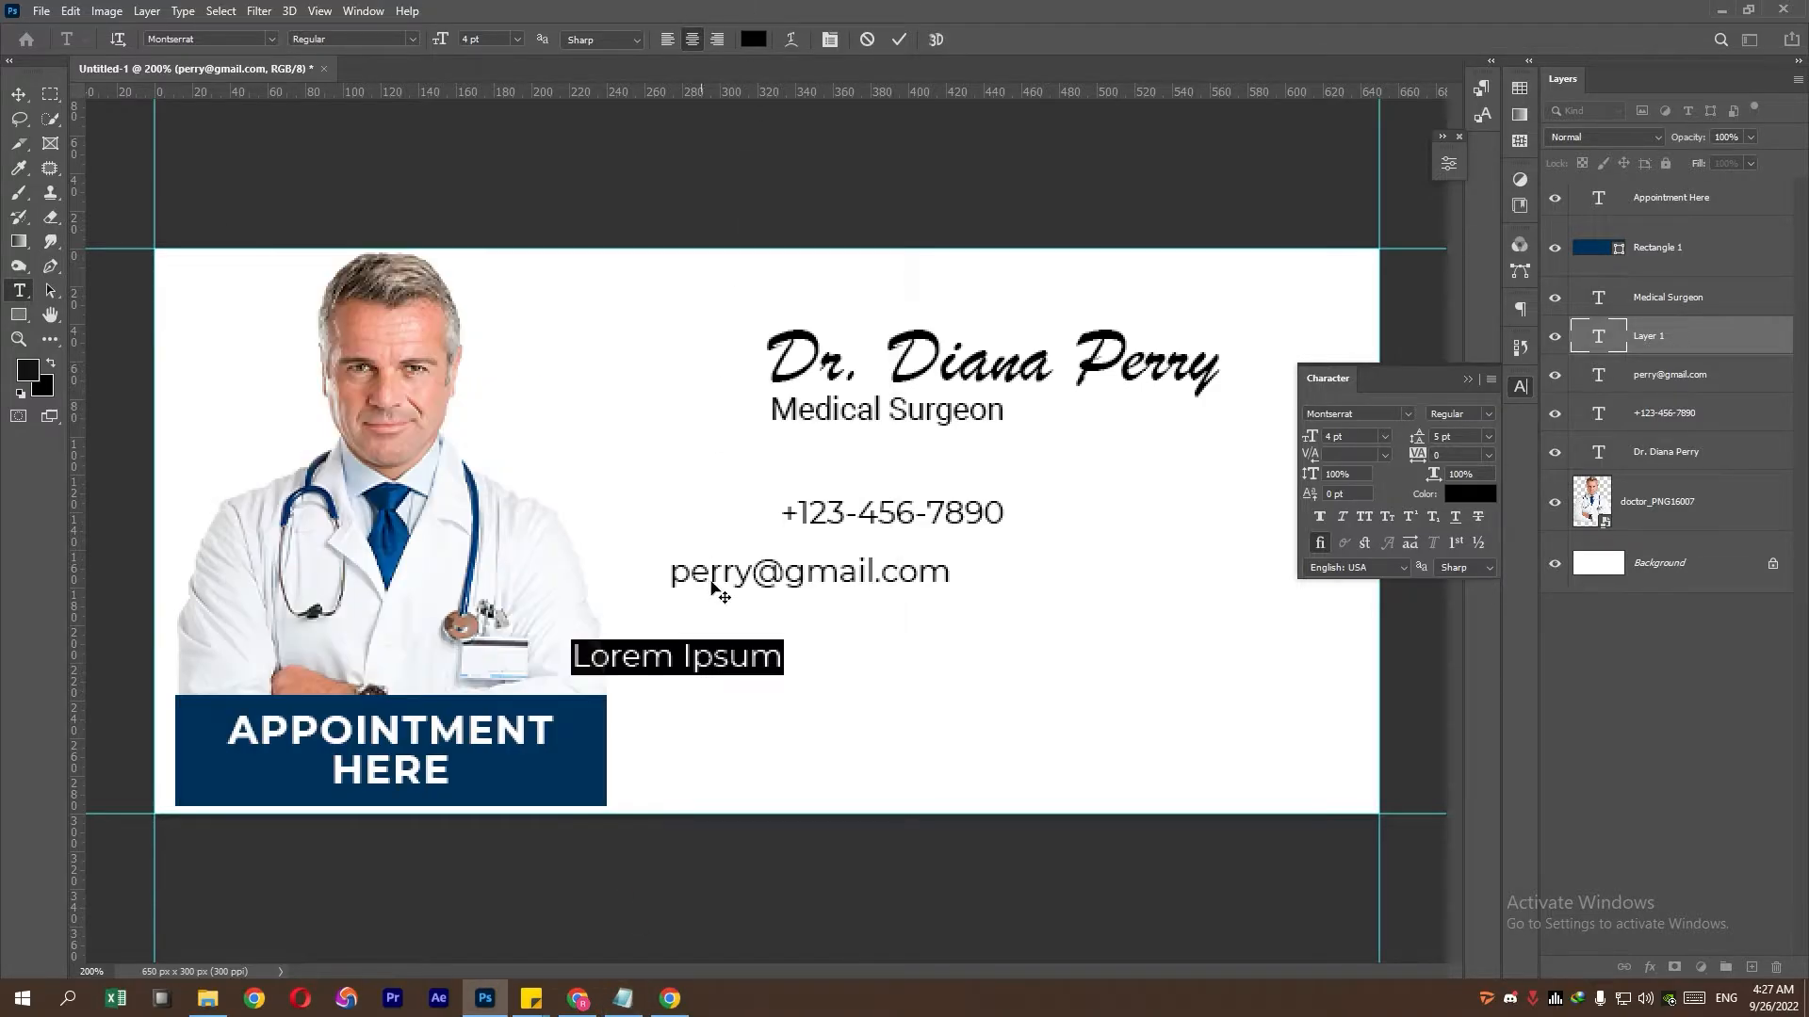
pyautogui.rightClick(734, 654)
pyautogui.click(802, 345)
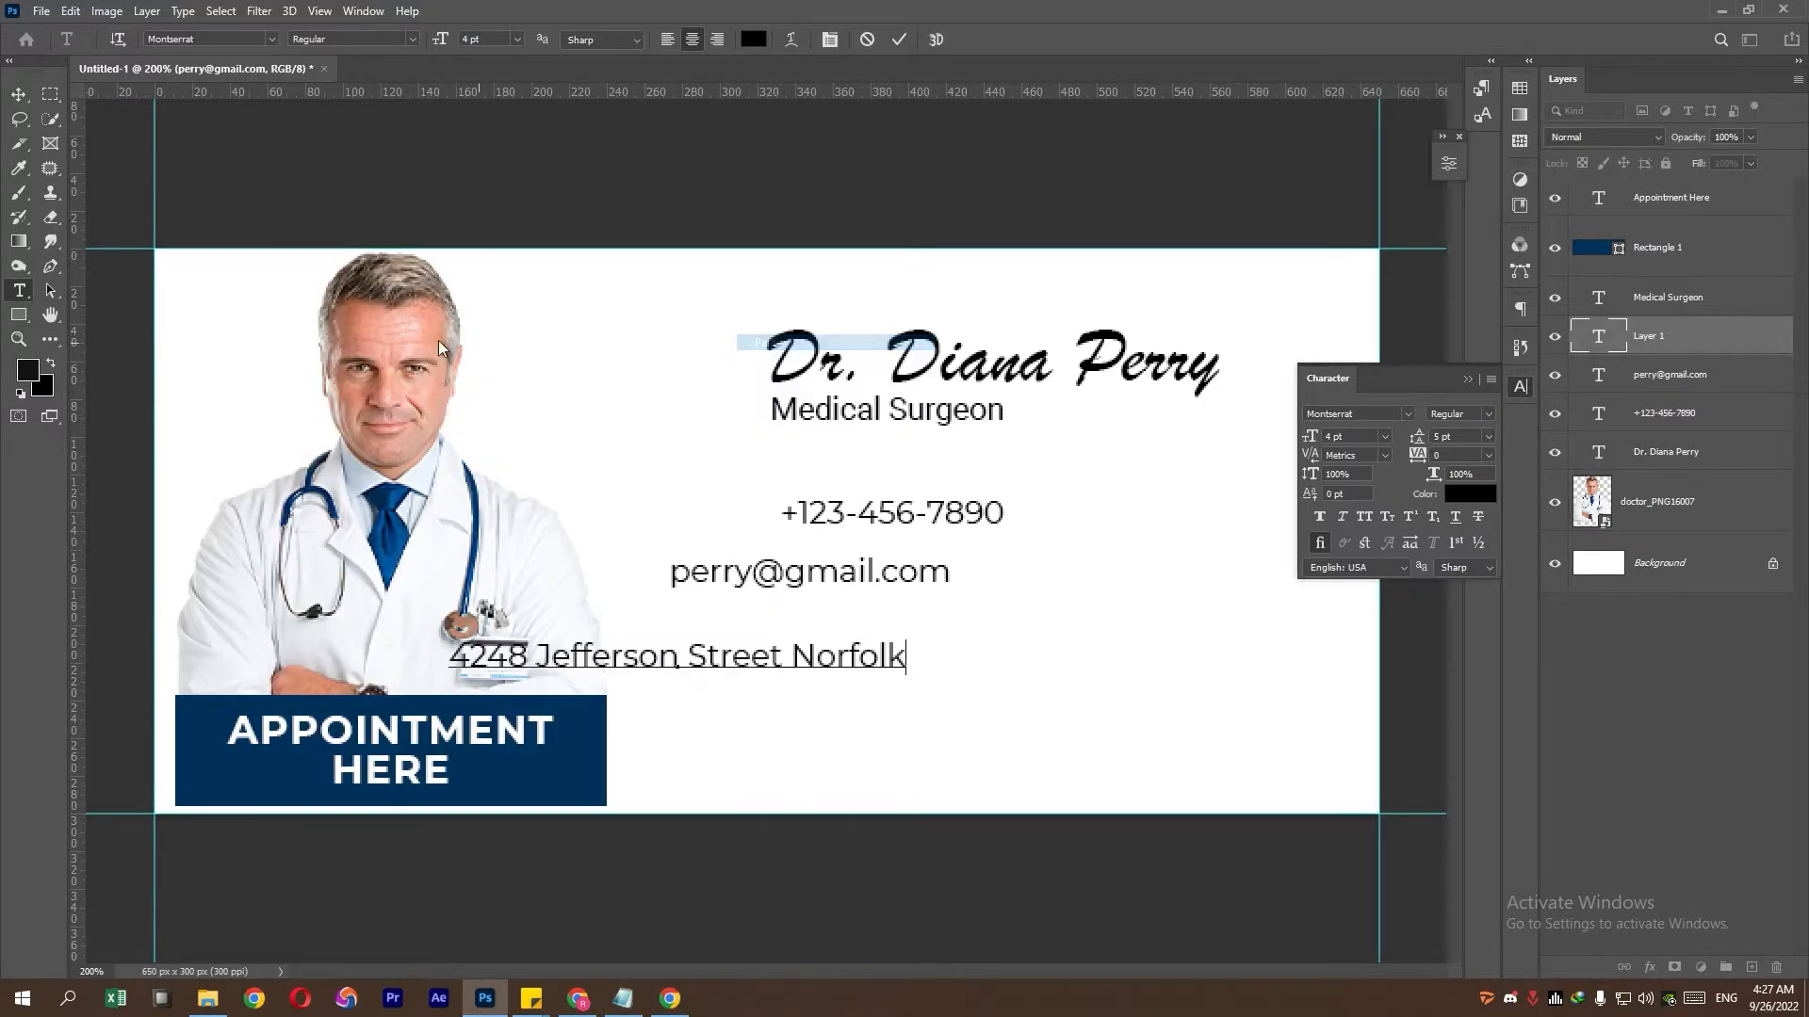
pyautogui.click(19, 94)
pyautogui.hotkey('ctrl', 't')
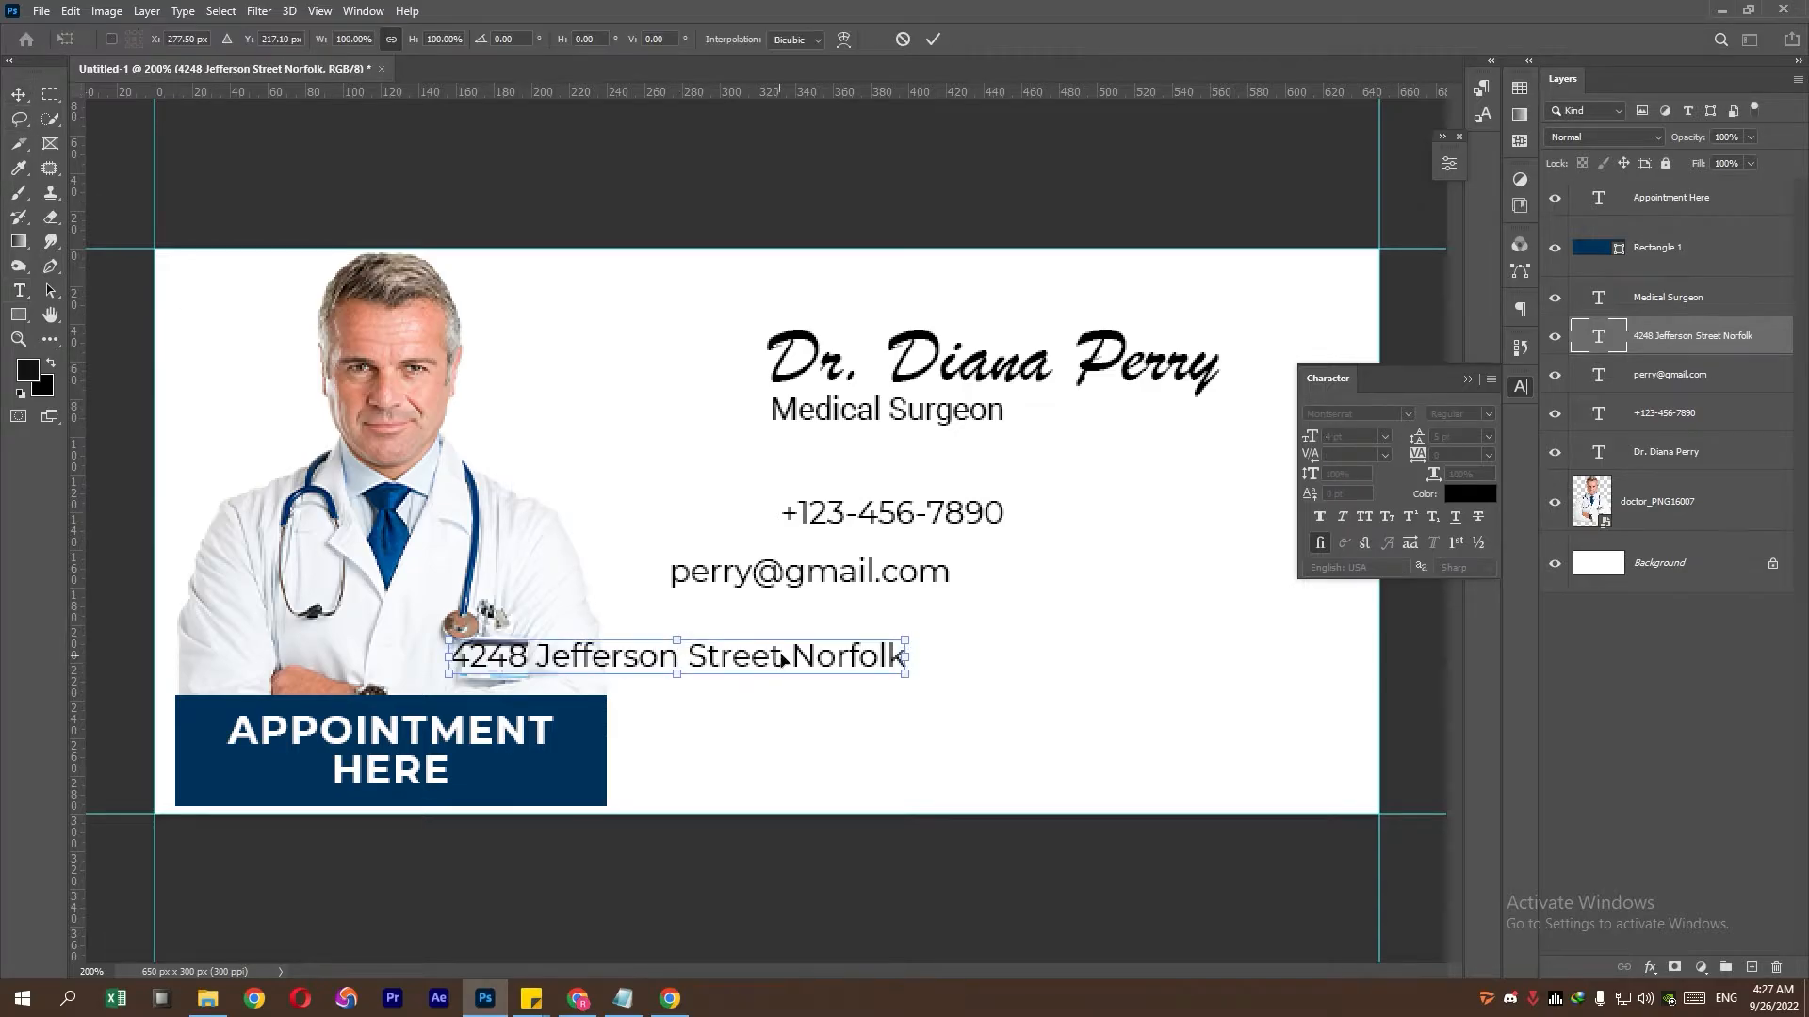
pyautogui.moveTo(787, 654); pyautogui.dragTo(1050, 620)
pyautogui.press('Return')
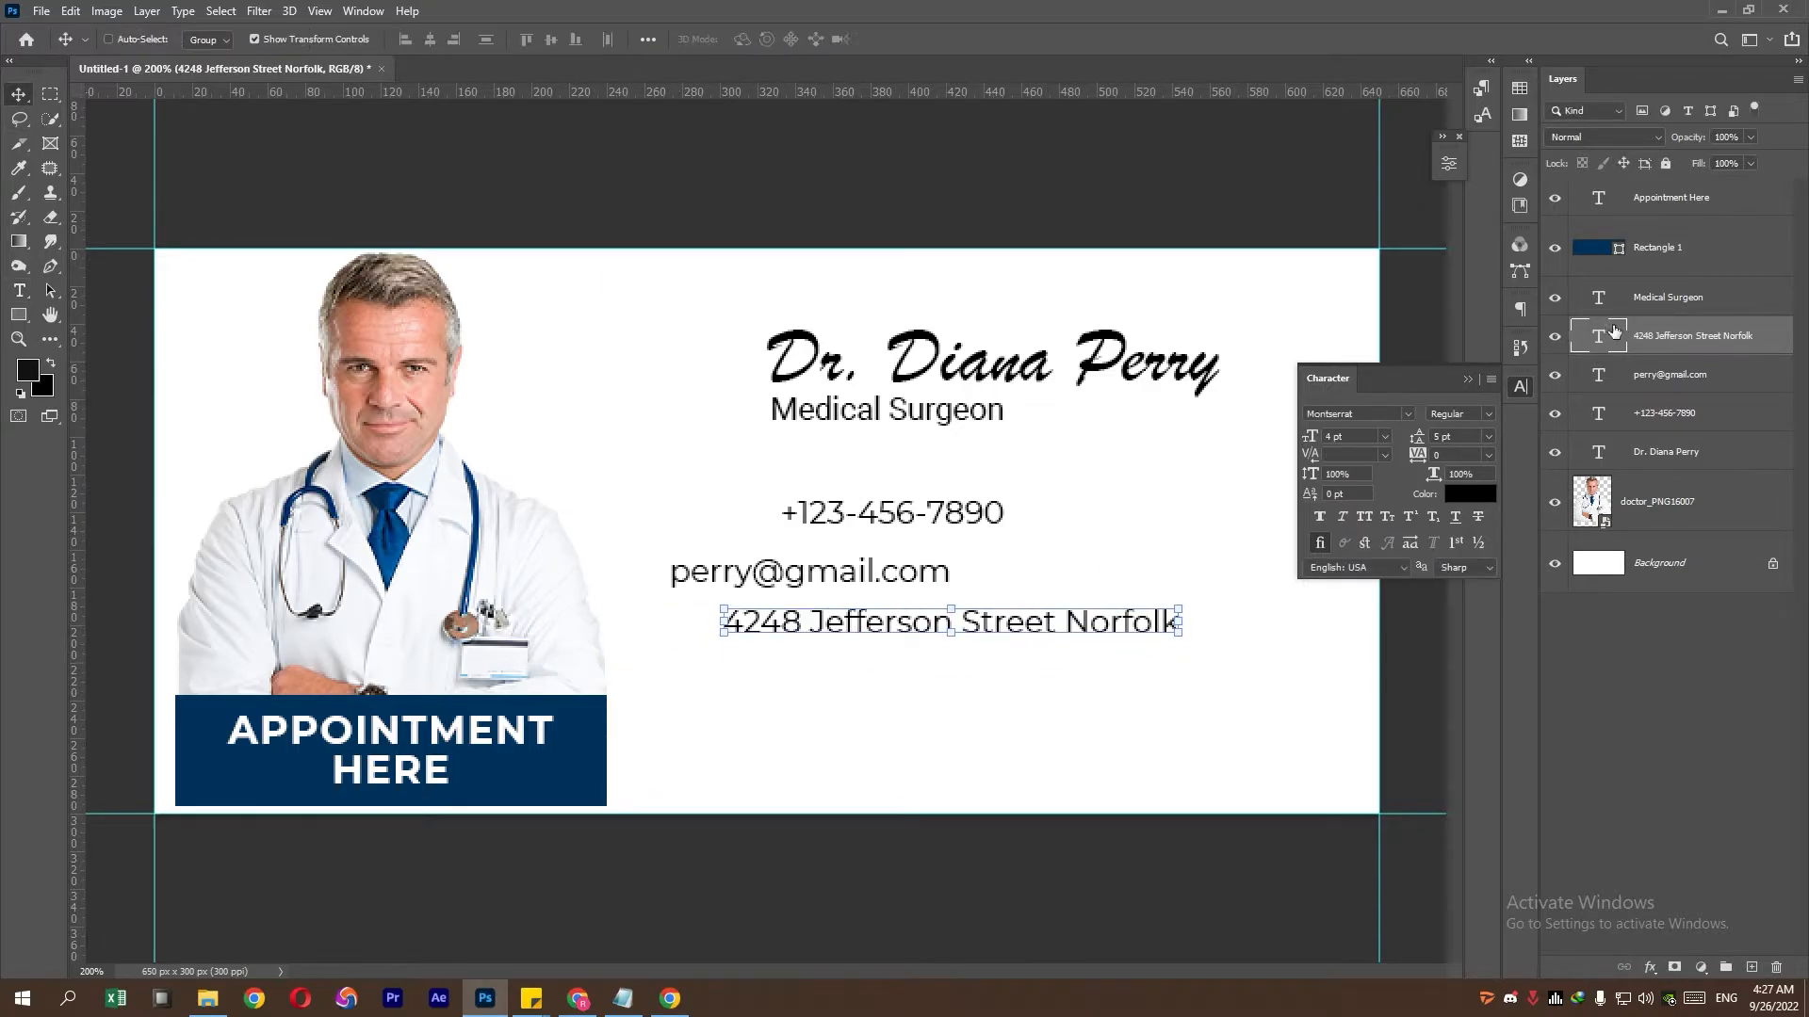
pyautogui.click(1674, 376)
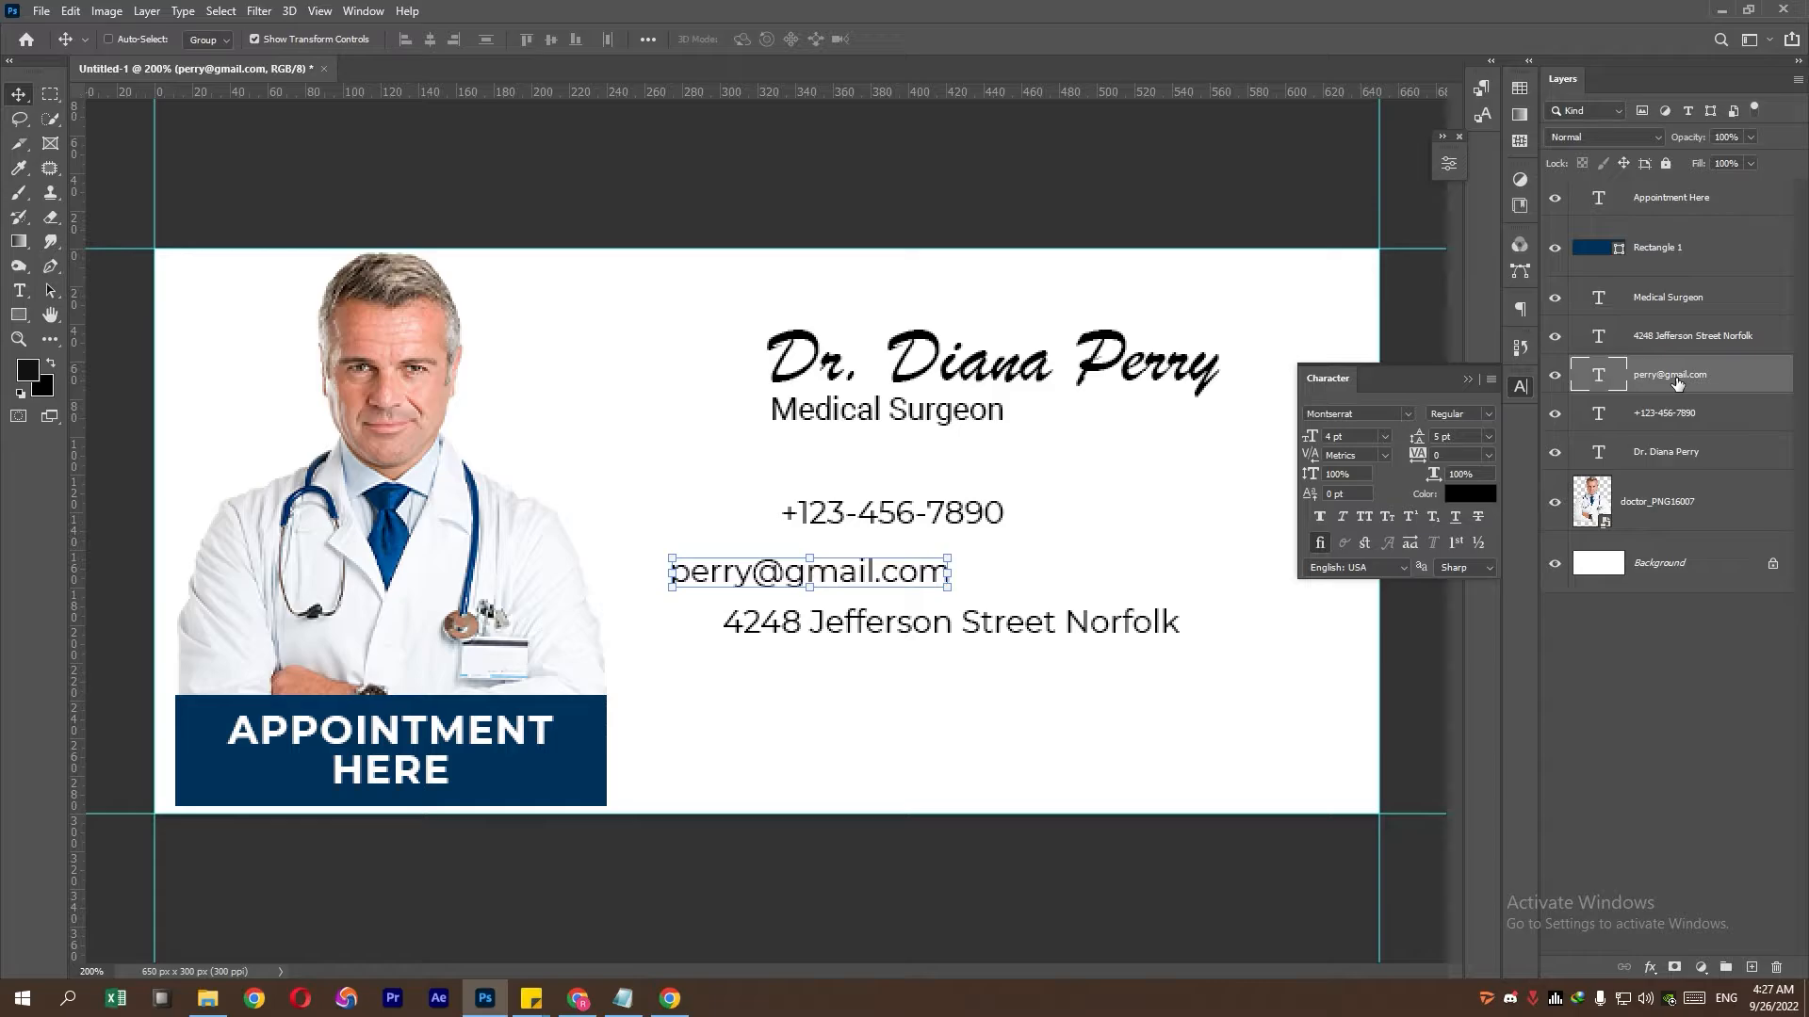
# - Prefix the phone number with a bold 'M:' label
pyautogui.click(1665, 423)
pyautogui.doubleClick(1601, 422)
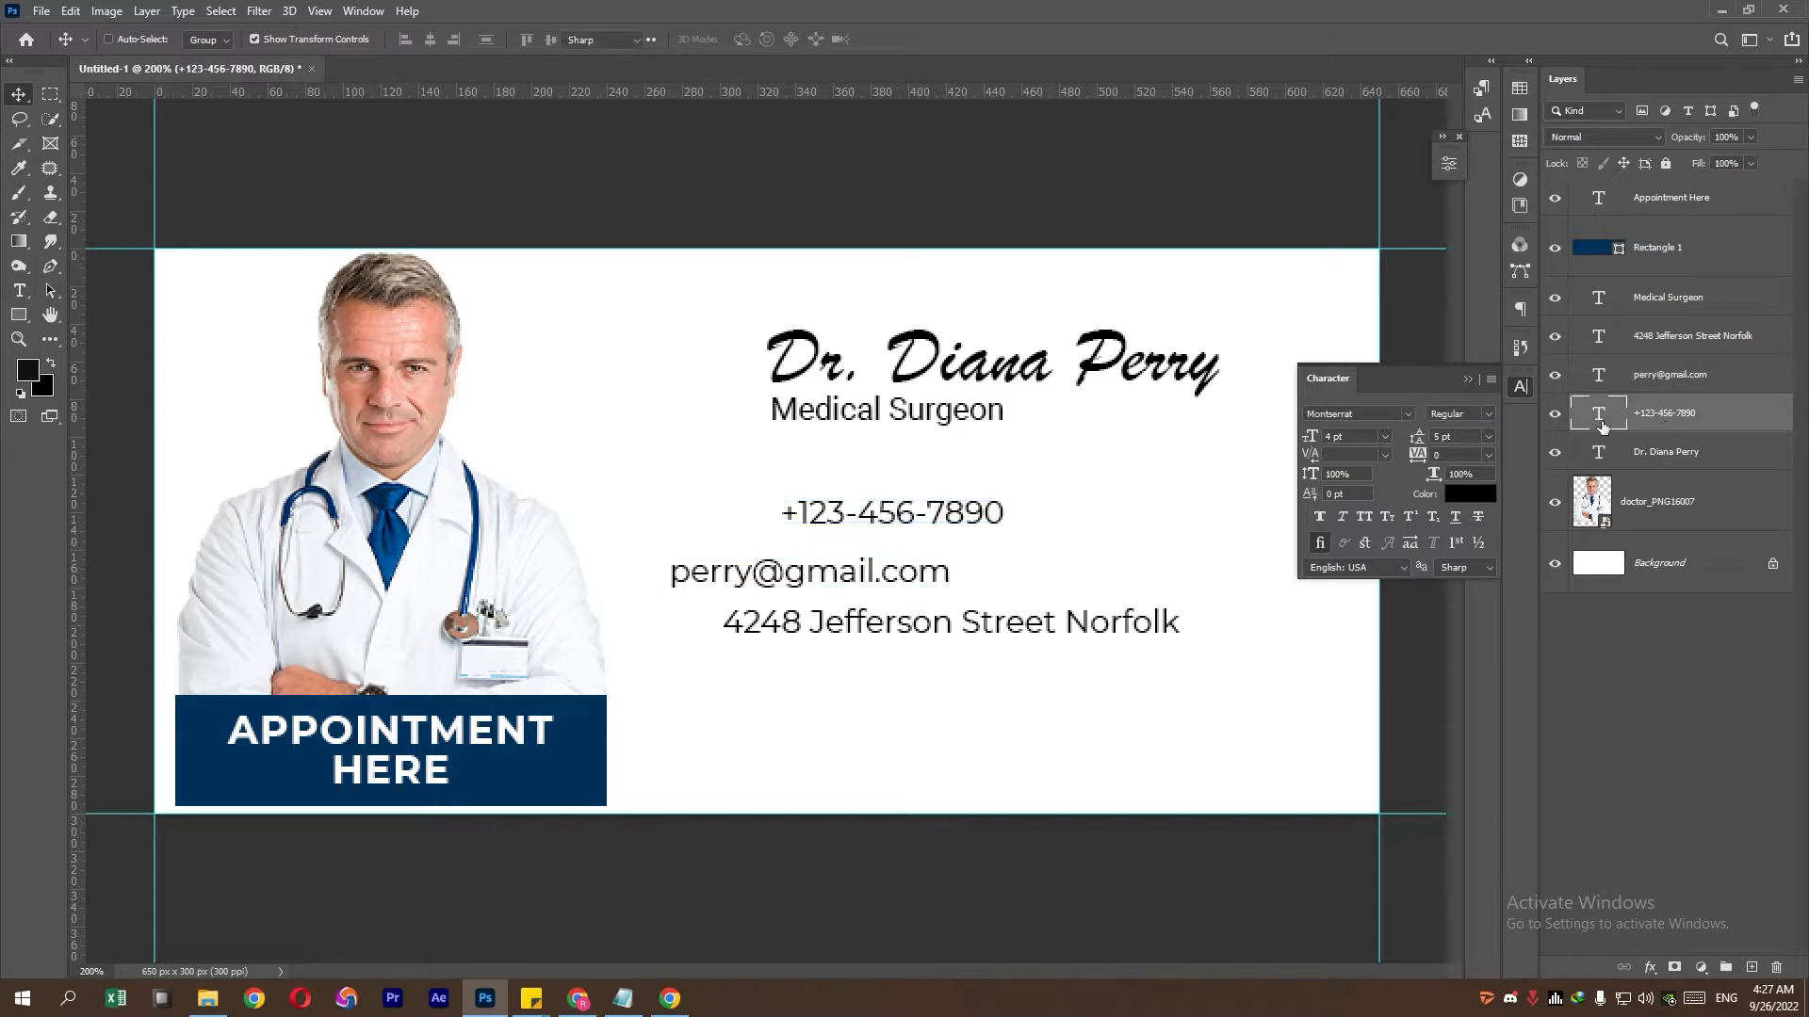
pyautogui.click(782, 519)
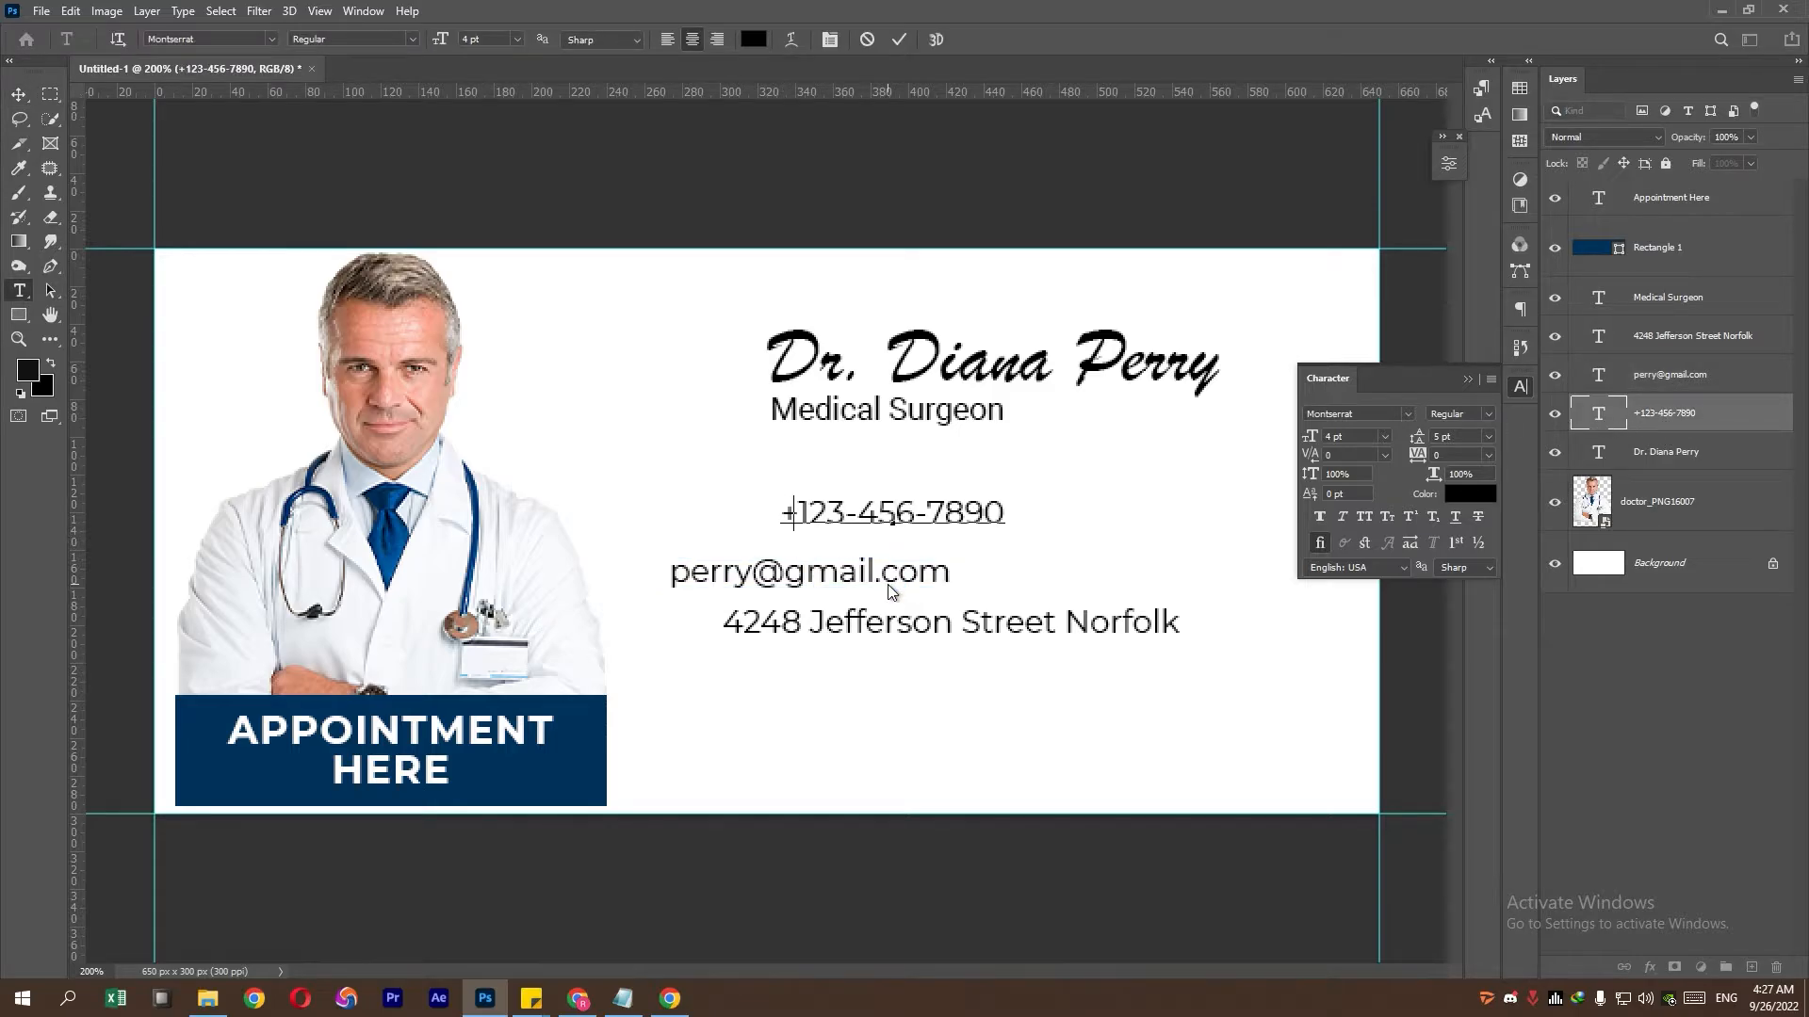
pyautogui.write('M:')
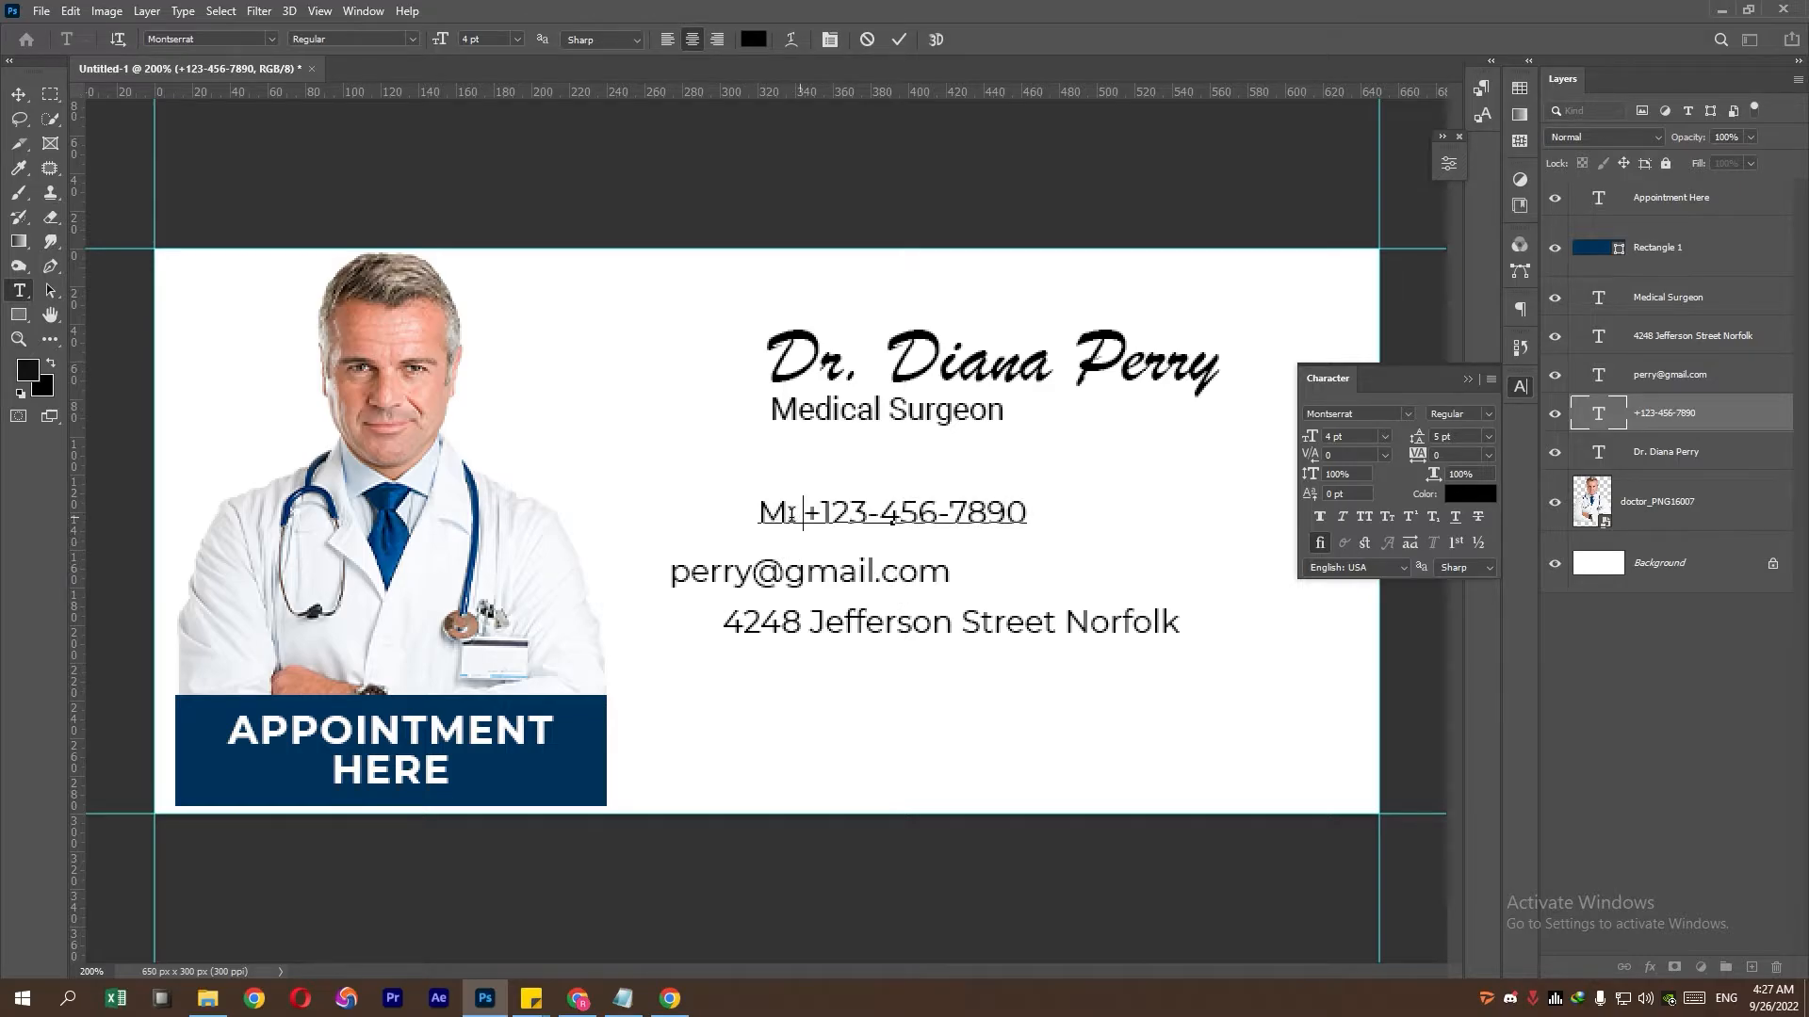
pyautogui.keyDown('shift'); pyautogui.click(738, 517); pyautogui.keyUp('shift')
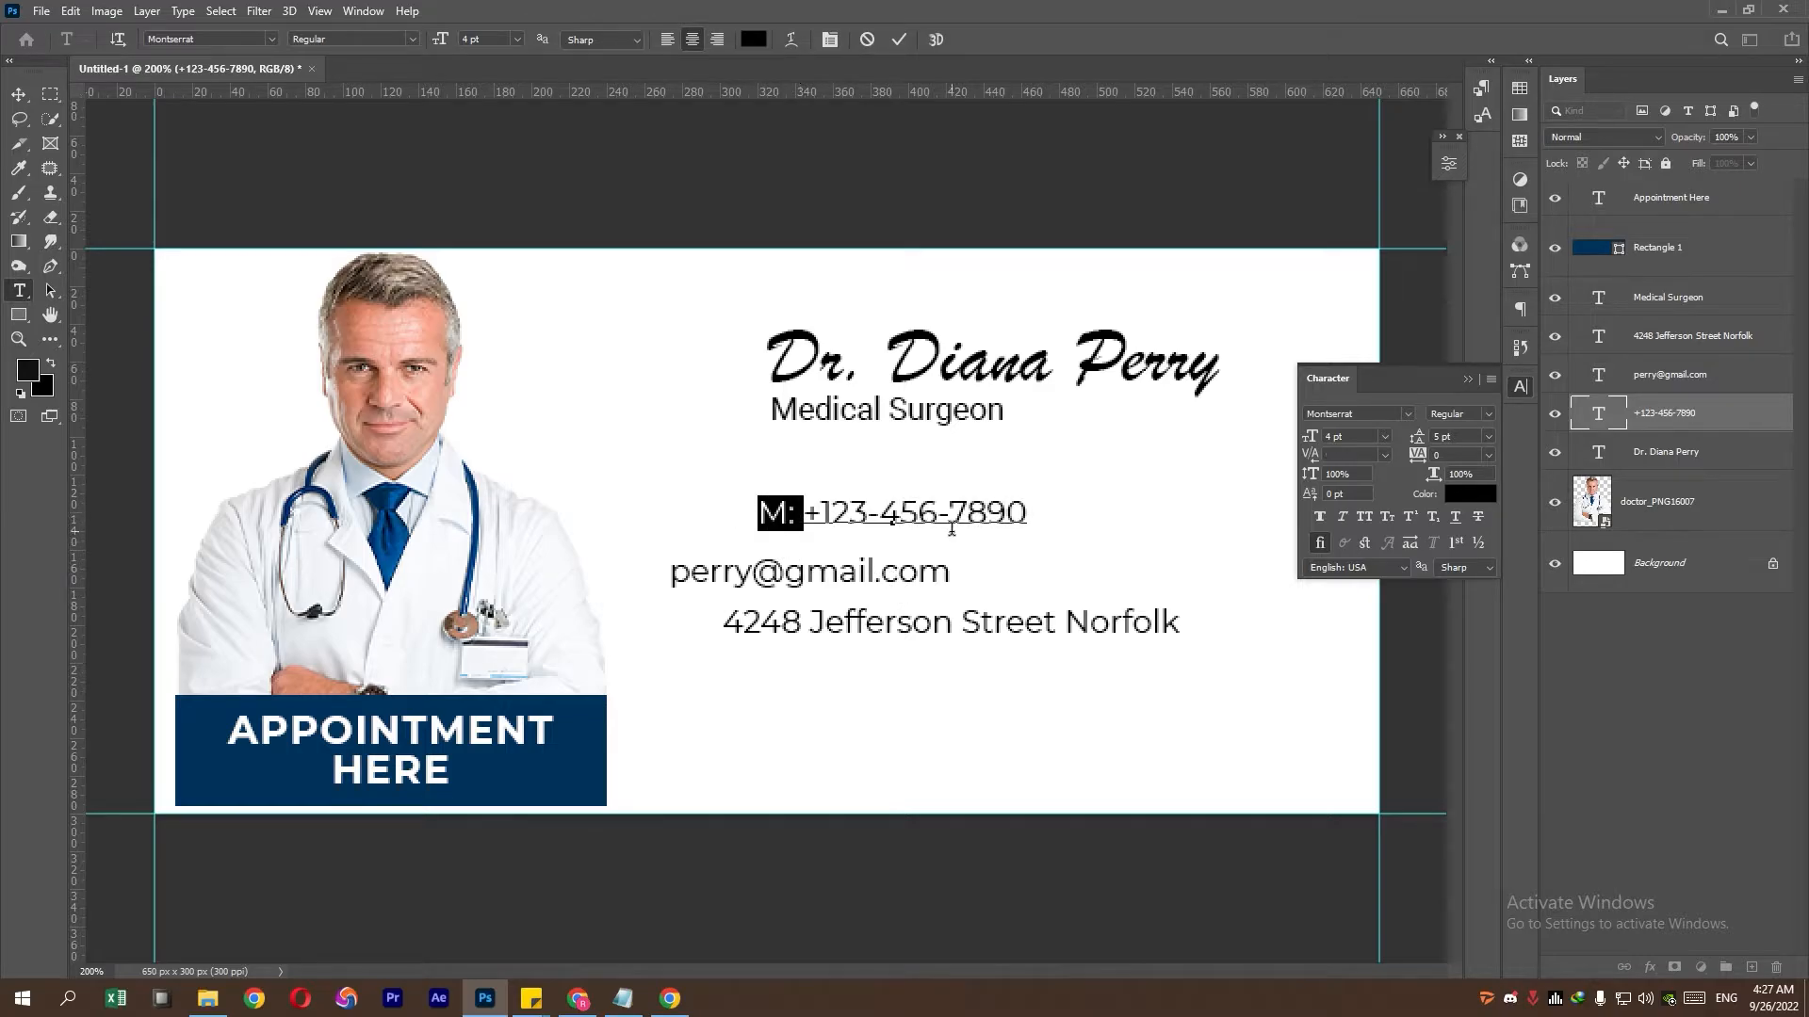
pyautogui.click(1489, 415)
pyautogui.click(1465, 611)
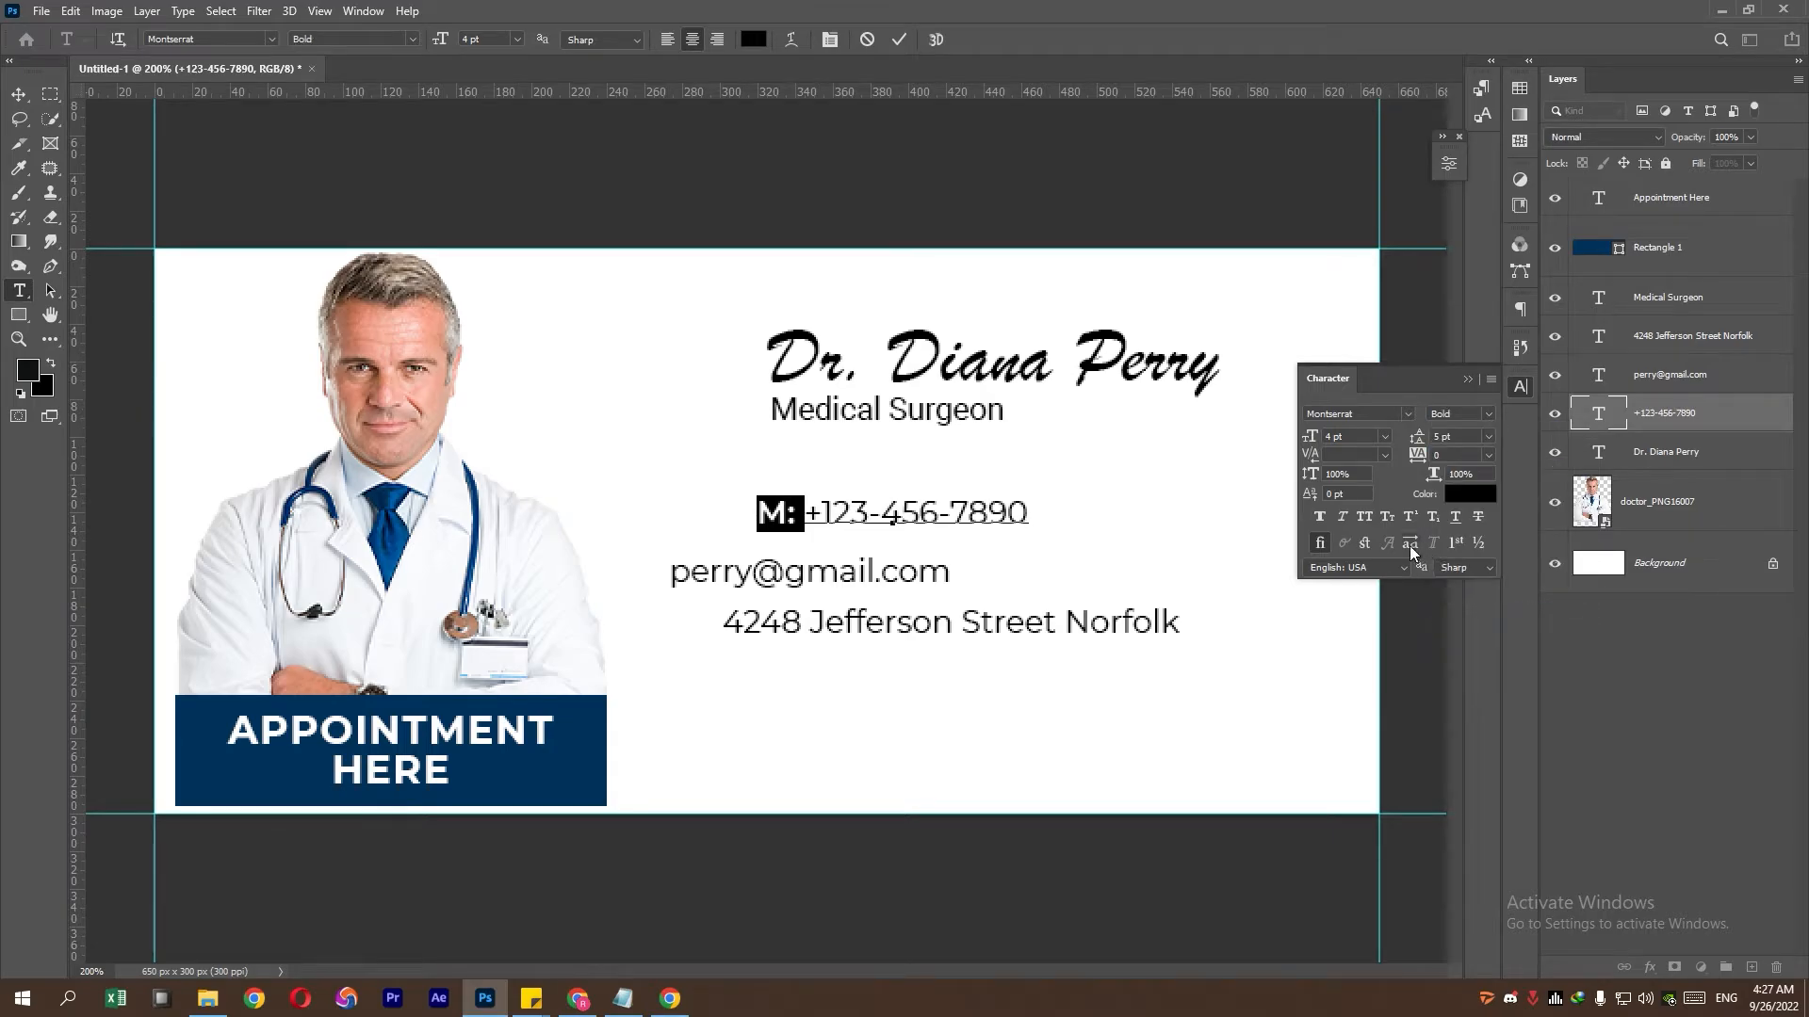
pyautogui.click(1468, 379)
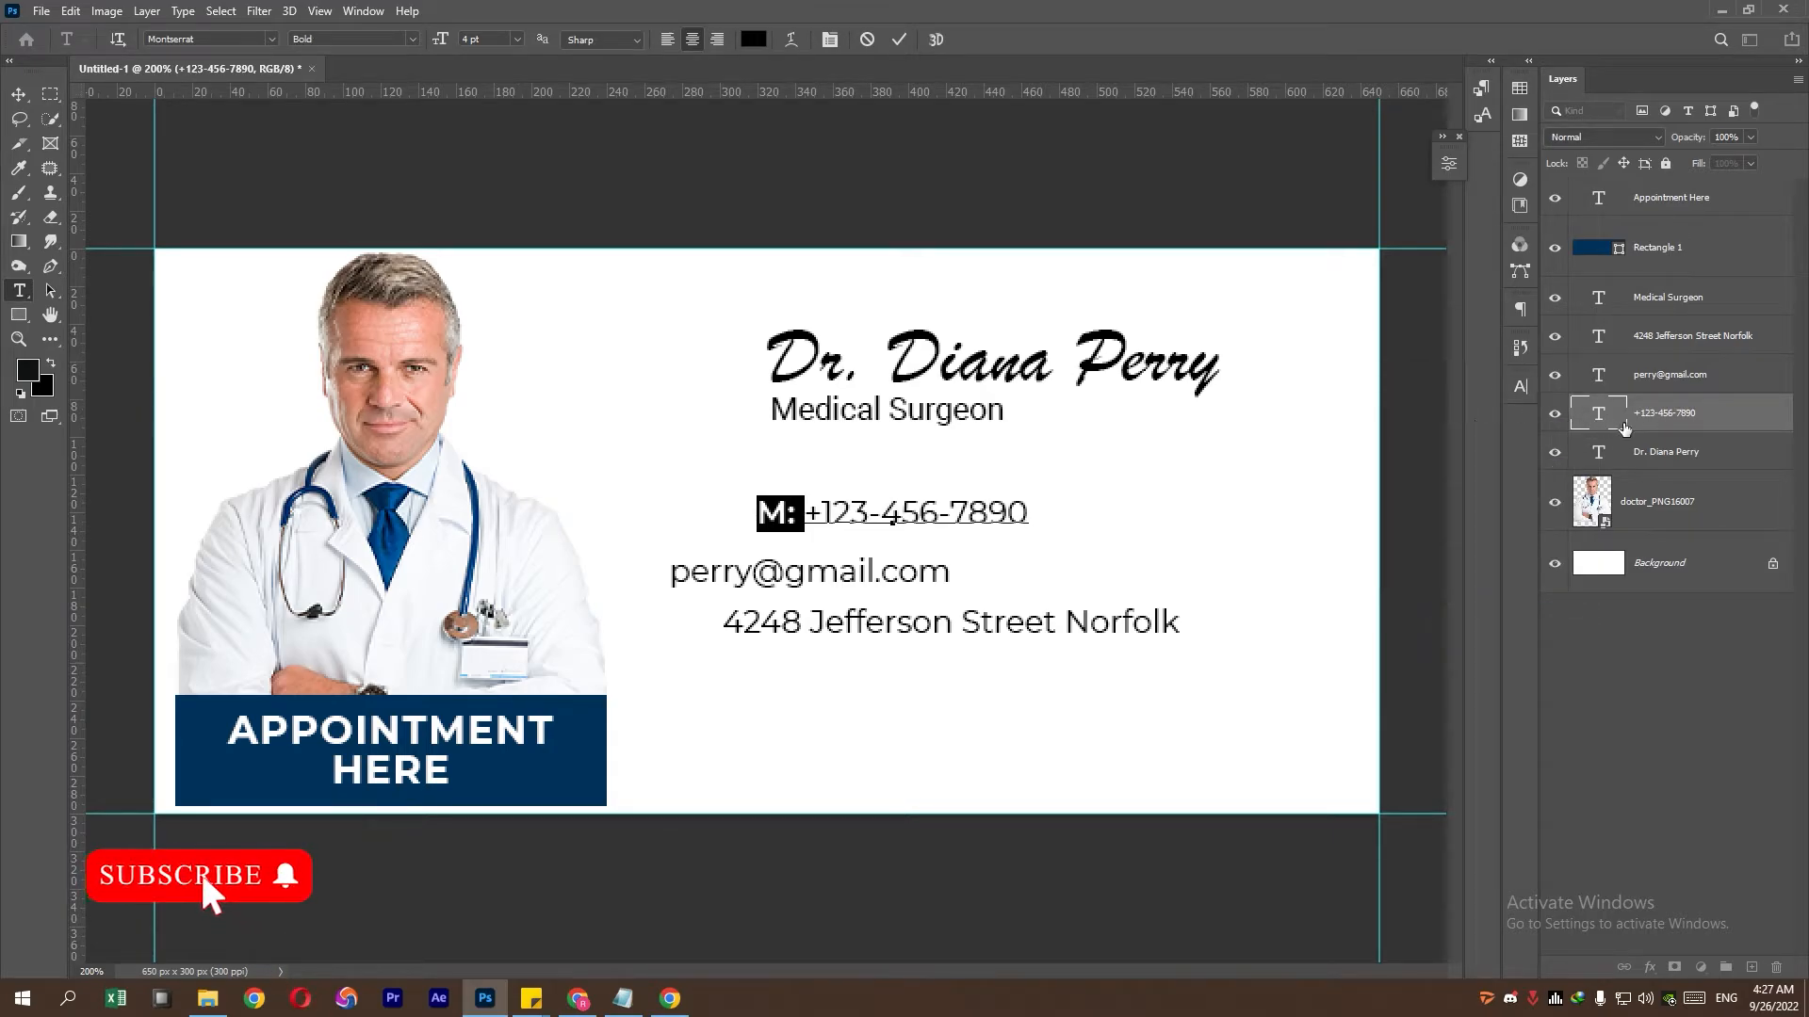
# - Prefix the e-mail line with a bold 'E:' label
pyautogui.click(1669, 388)
pyautogui.doubleClick(1603, 383)
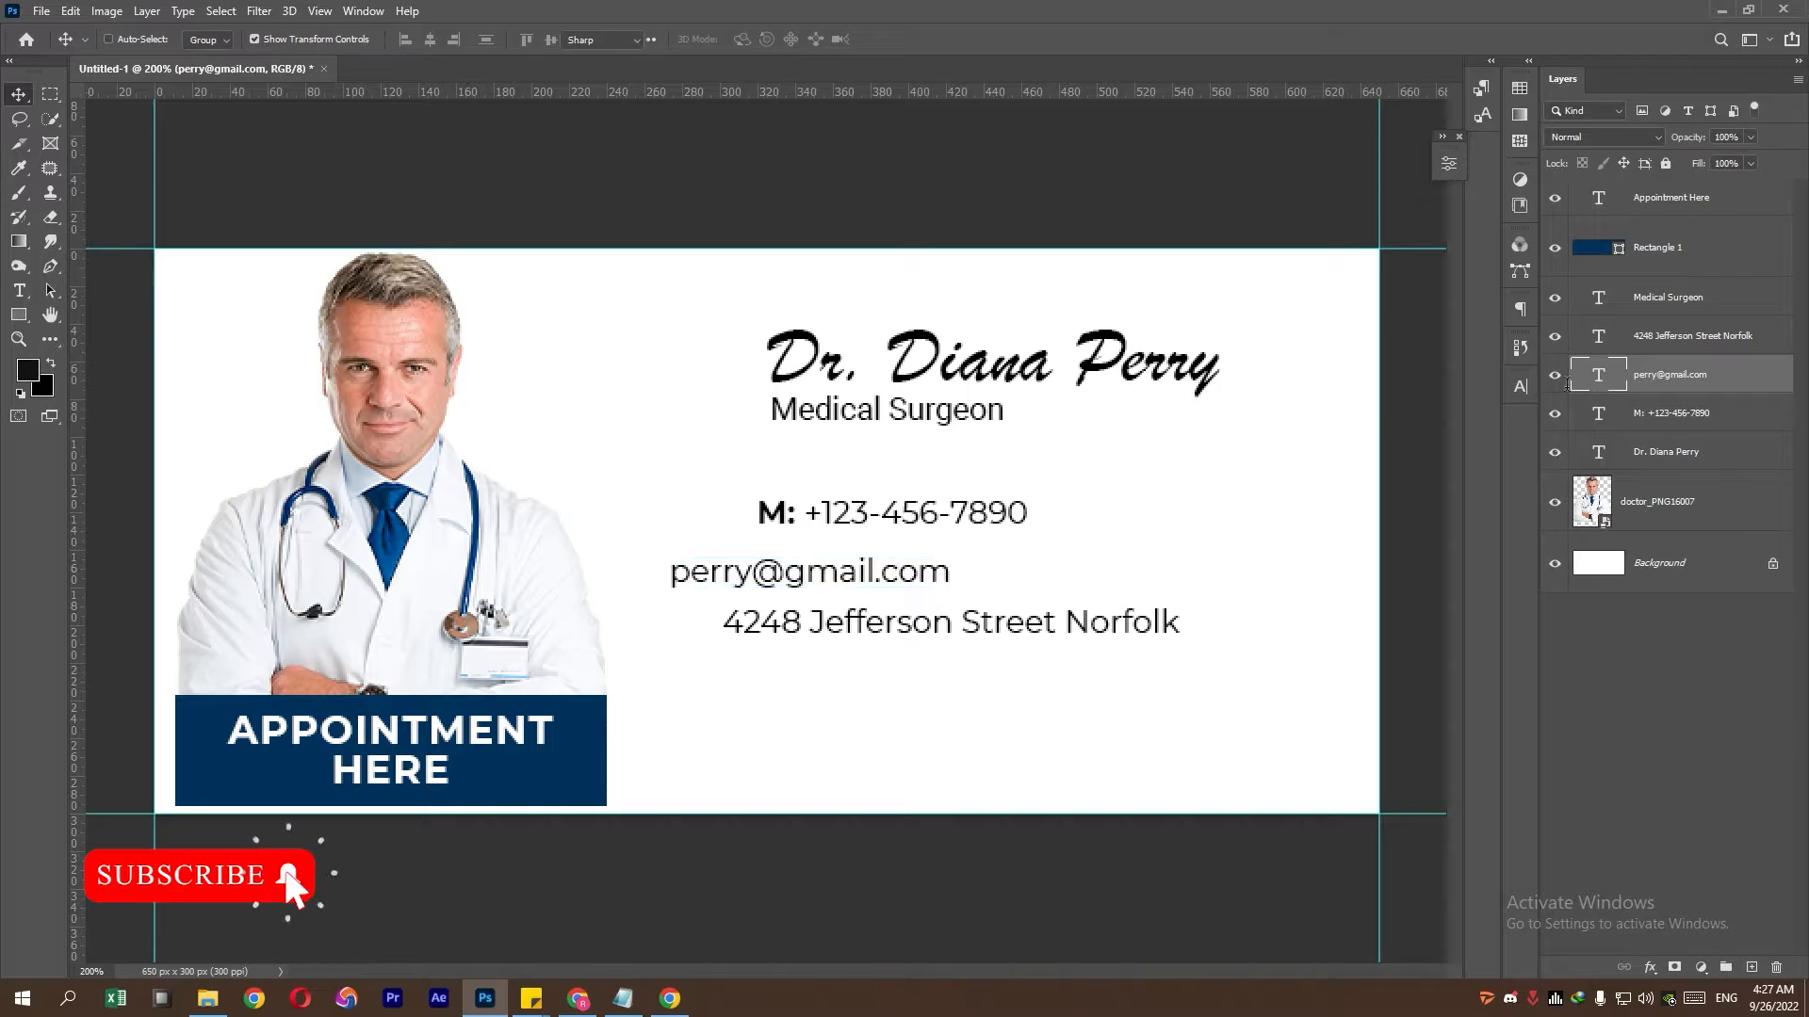
pyautogui.click(744, 577)
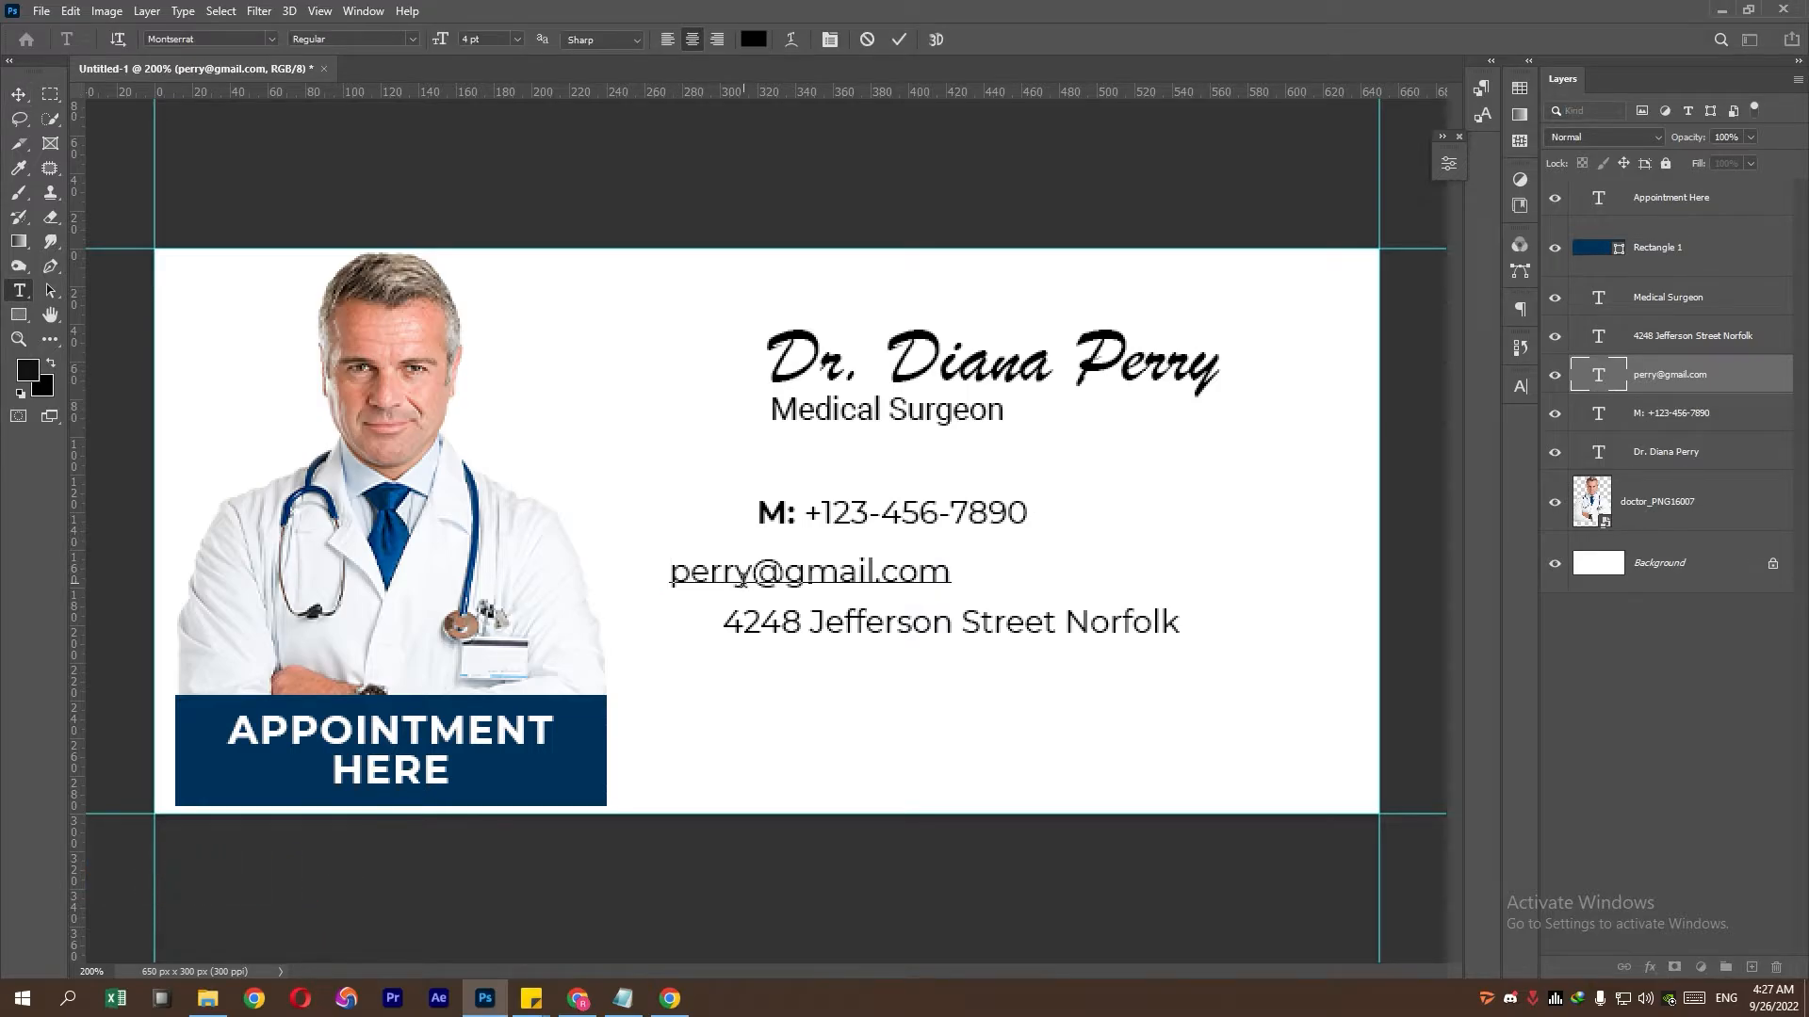
pyautogui.write('E:')
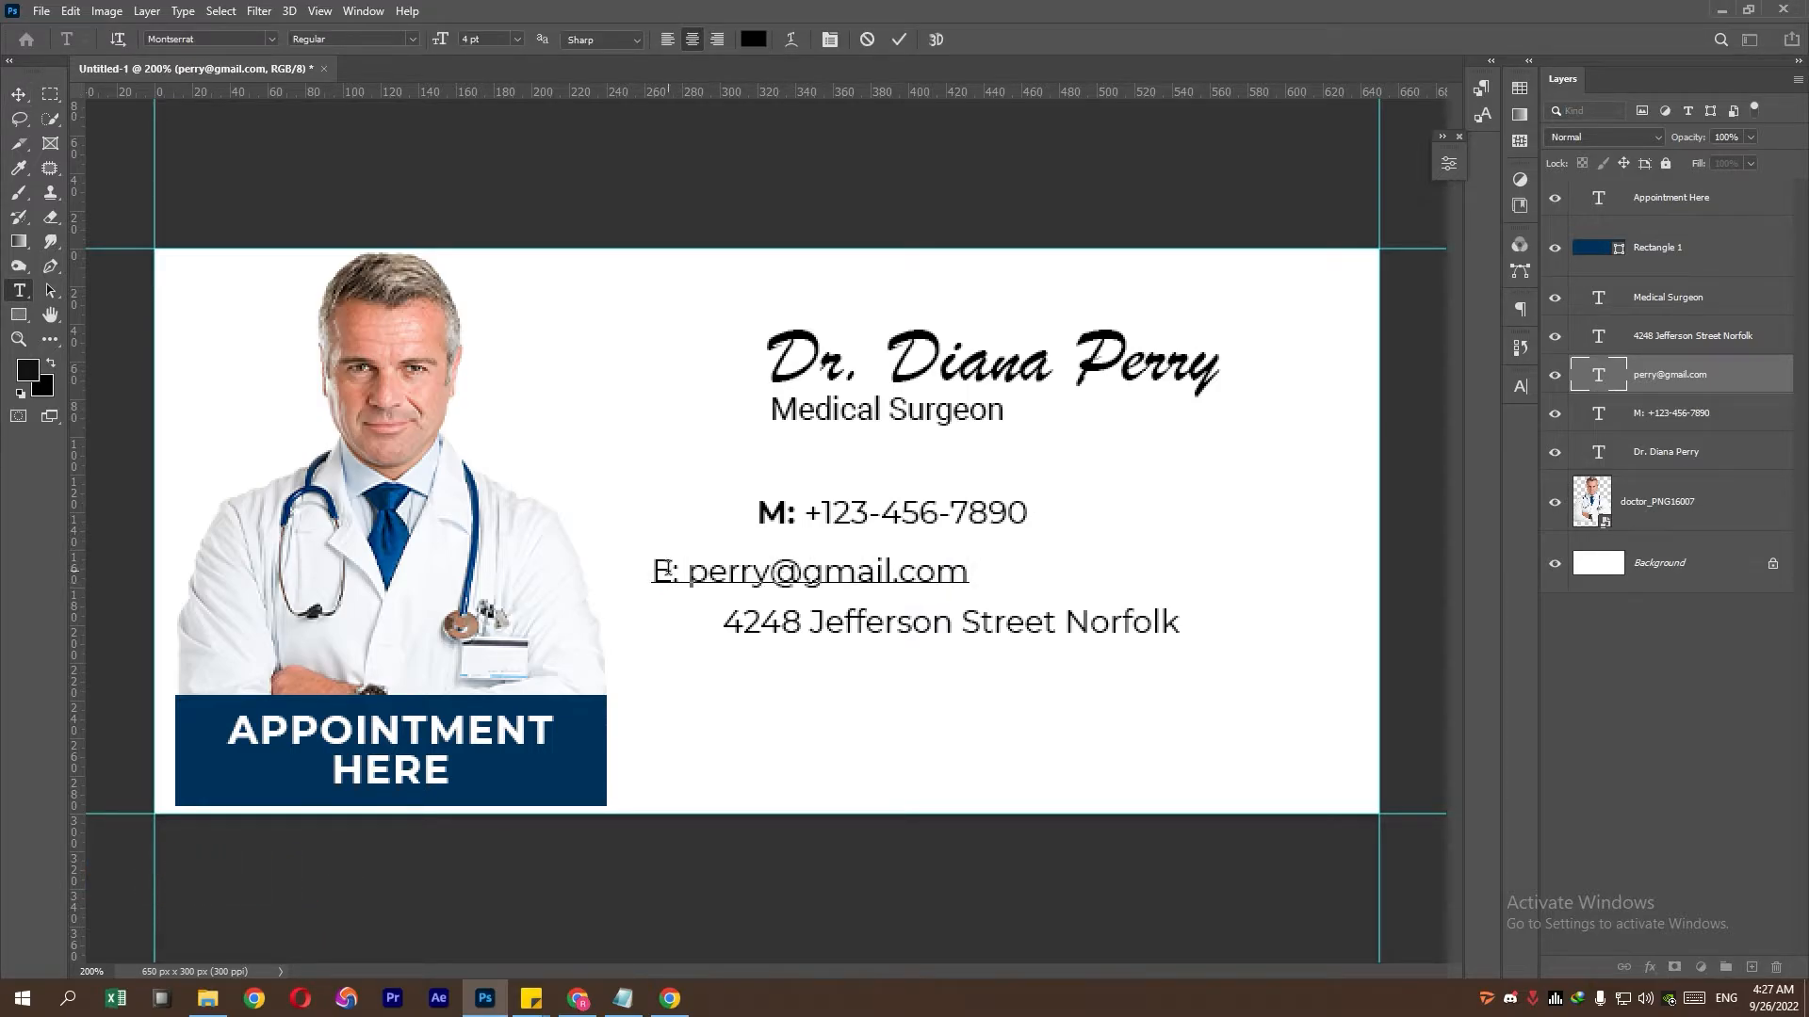
pyautogui.moveTo(676, 572); pyautogui.dragTo(619, 585)
pyautogui.click(1521, 387)
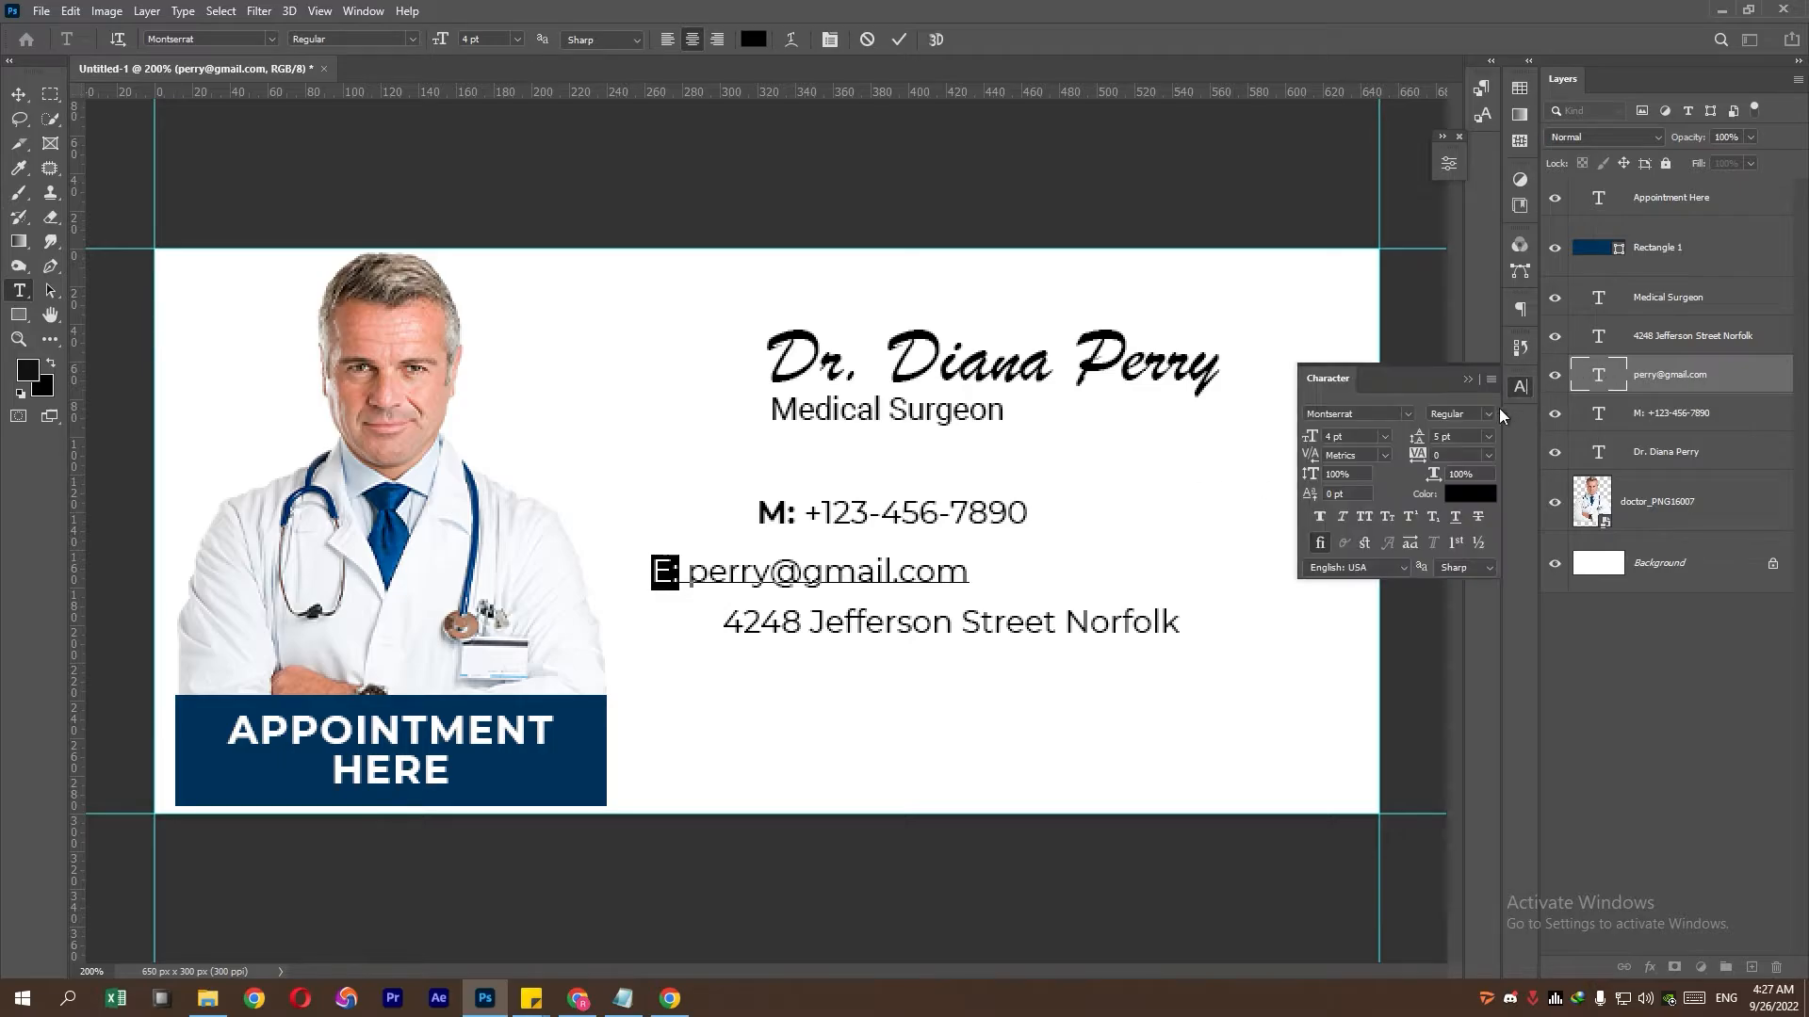
pyautogui.click(1492, 415)
pyautogui.click(1493, 618)
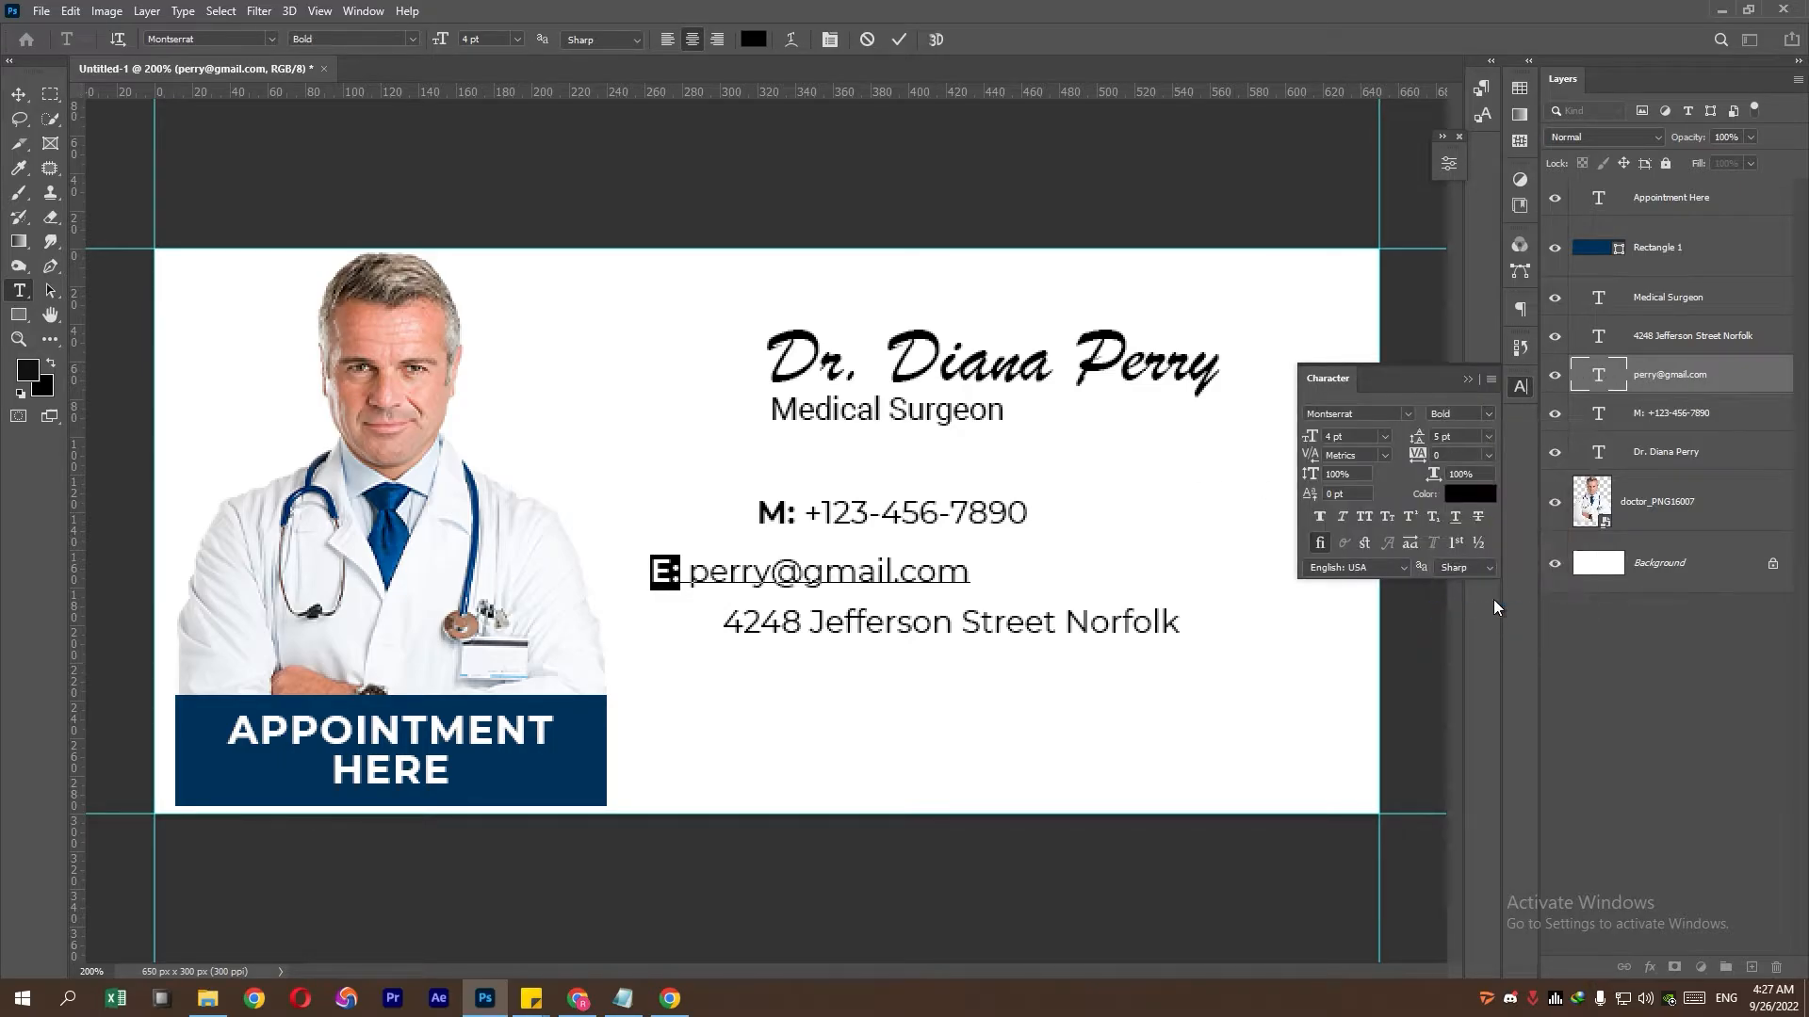
pyautogui.click(1664, 374)
# - Prefix the street address with a bold 'A:' label
pyautogui.doubleClick(1605, 345)
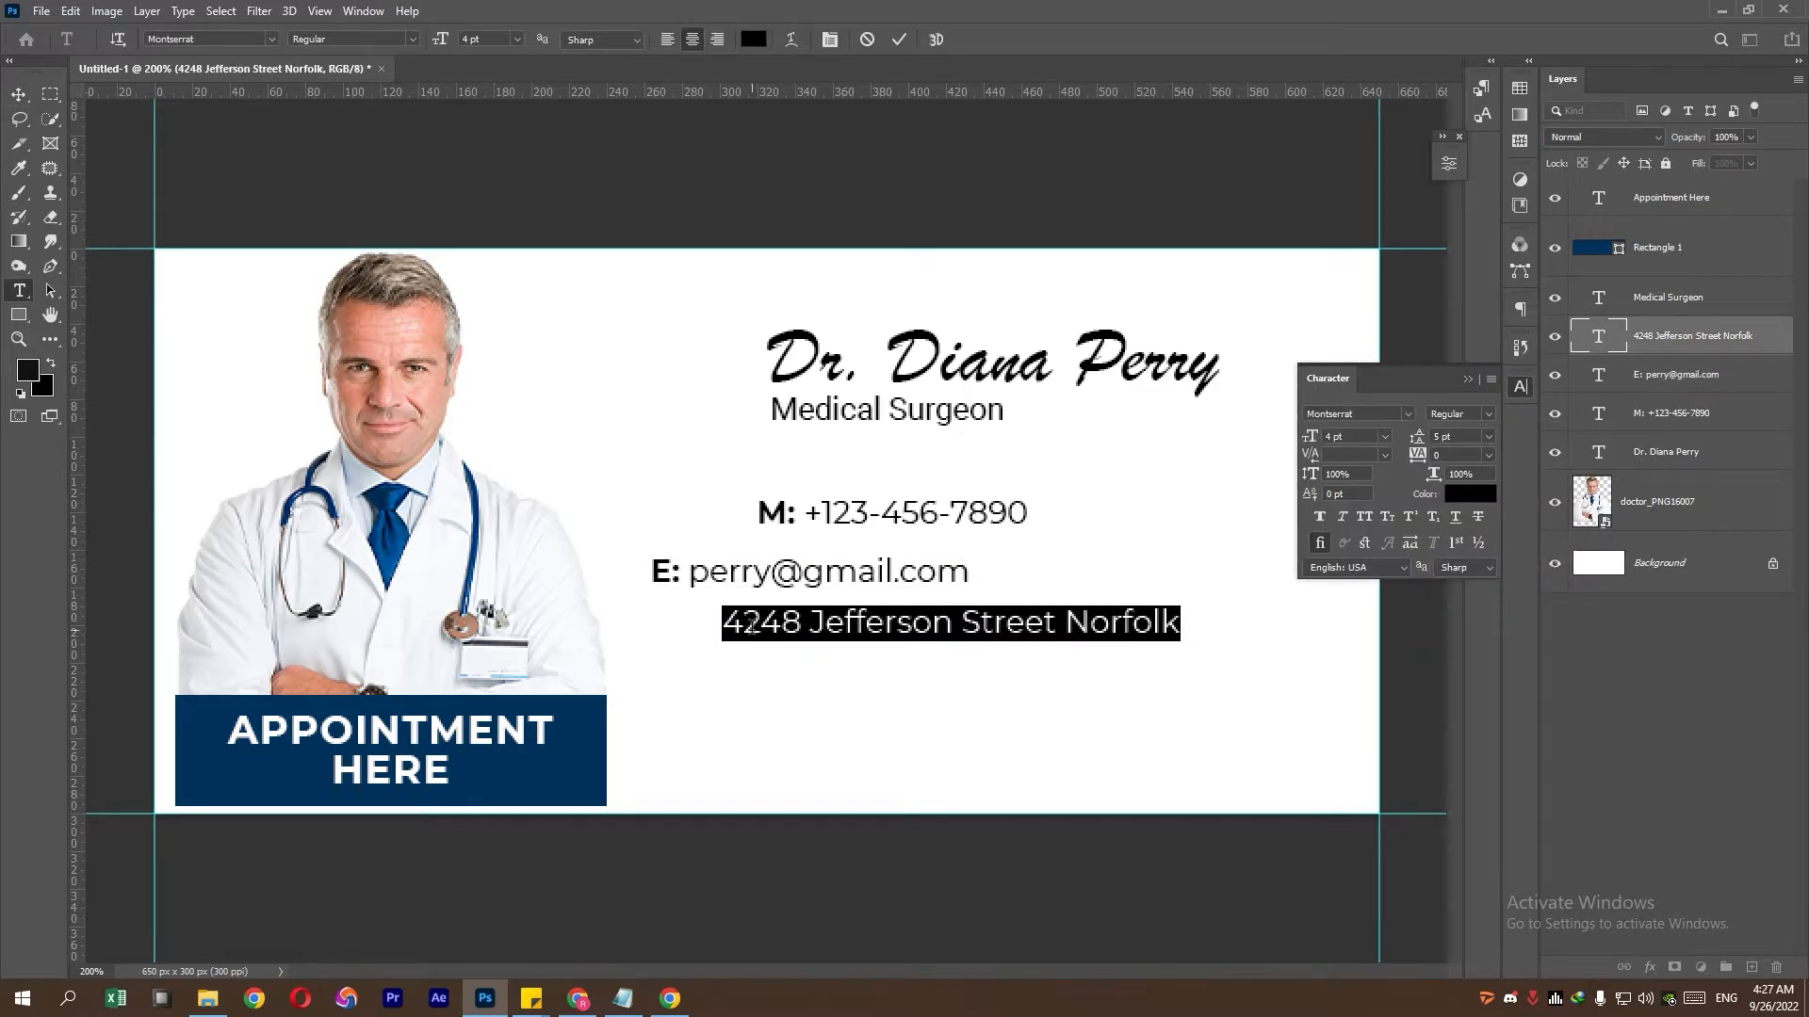
pyautogui.click(732, 628)
pyautogui.write('A:')
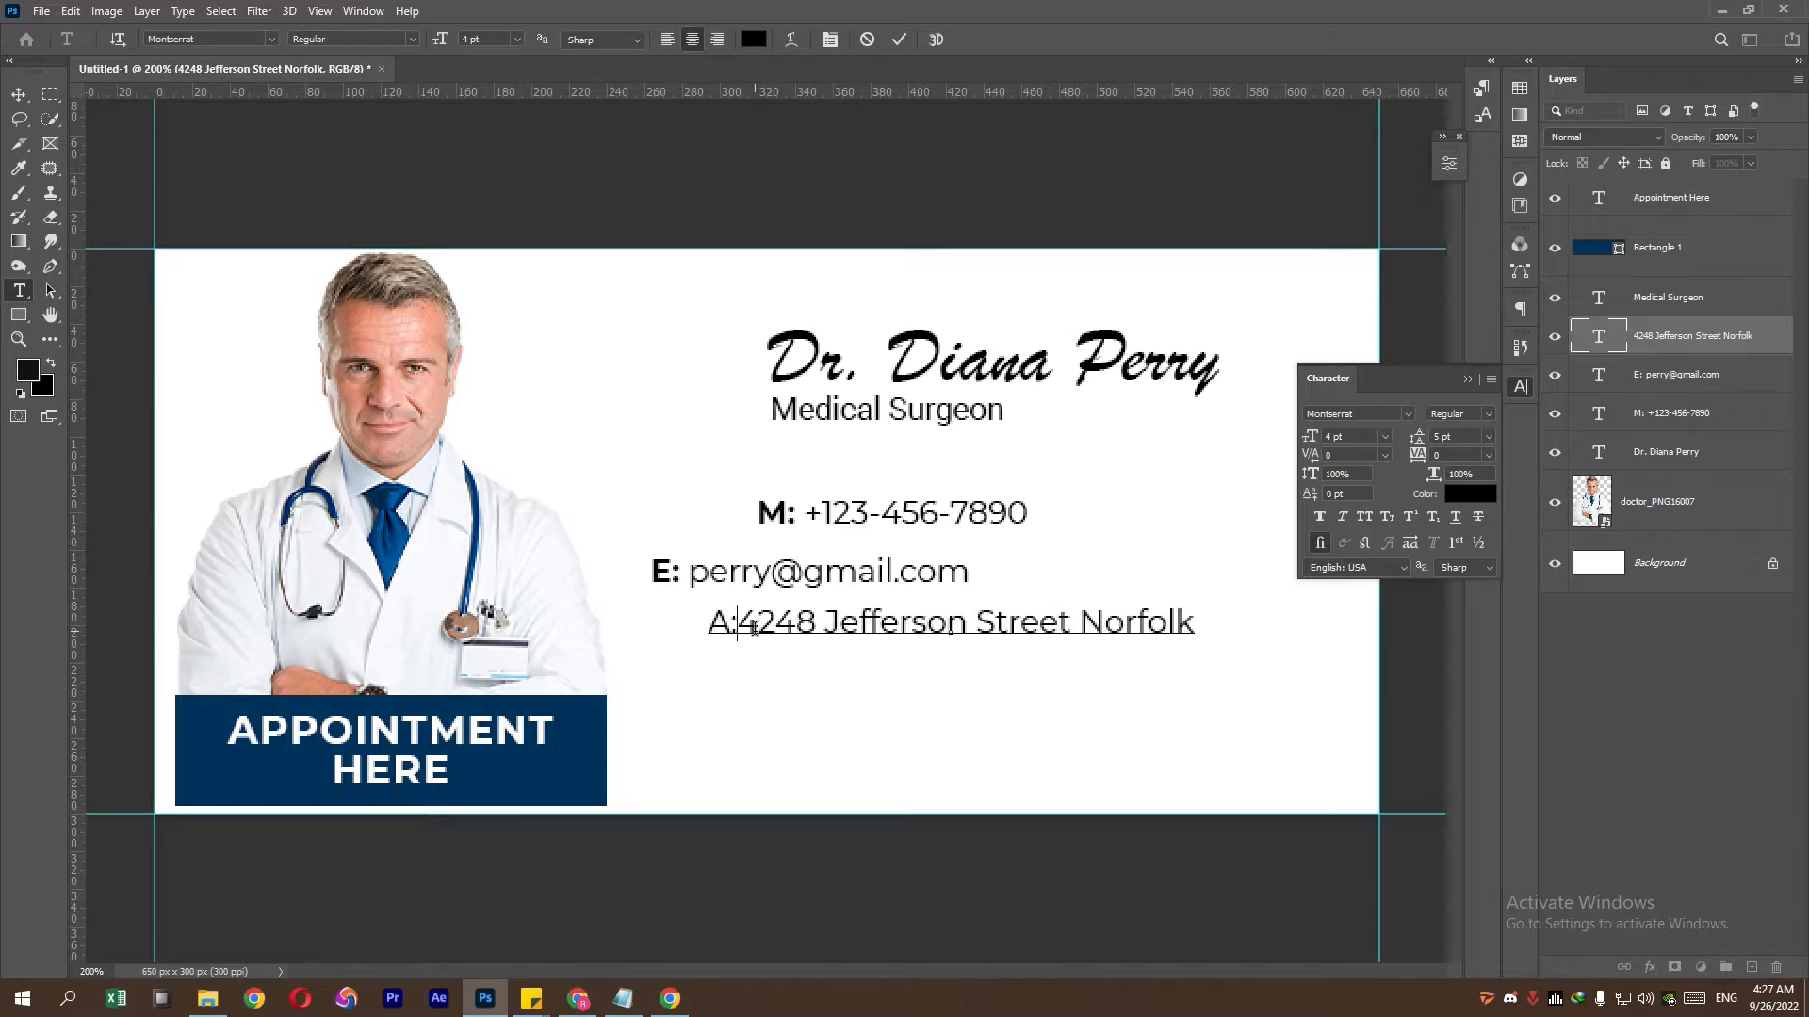
pyautogui.moveTo(742, 628); pyautogui.dragTo(603, 628)
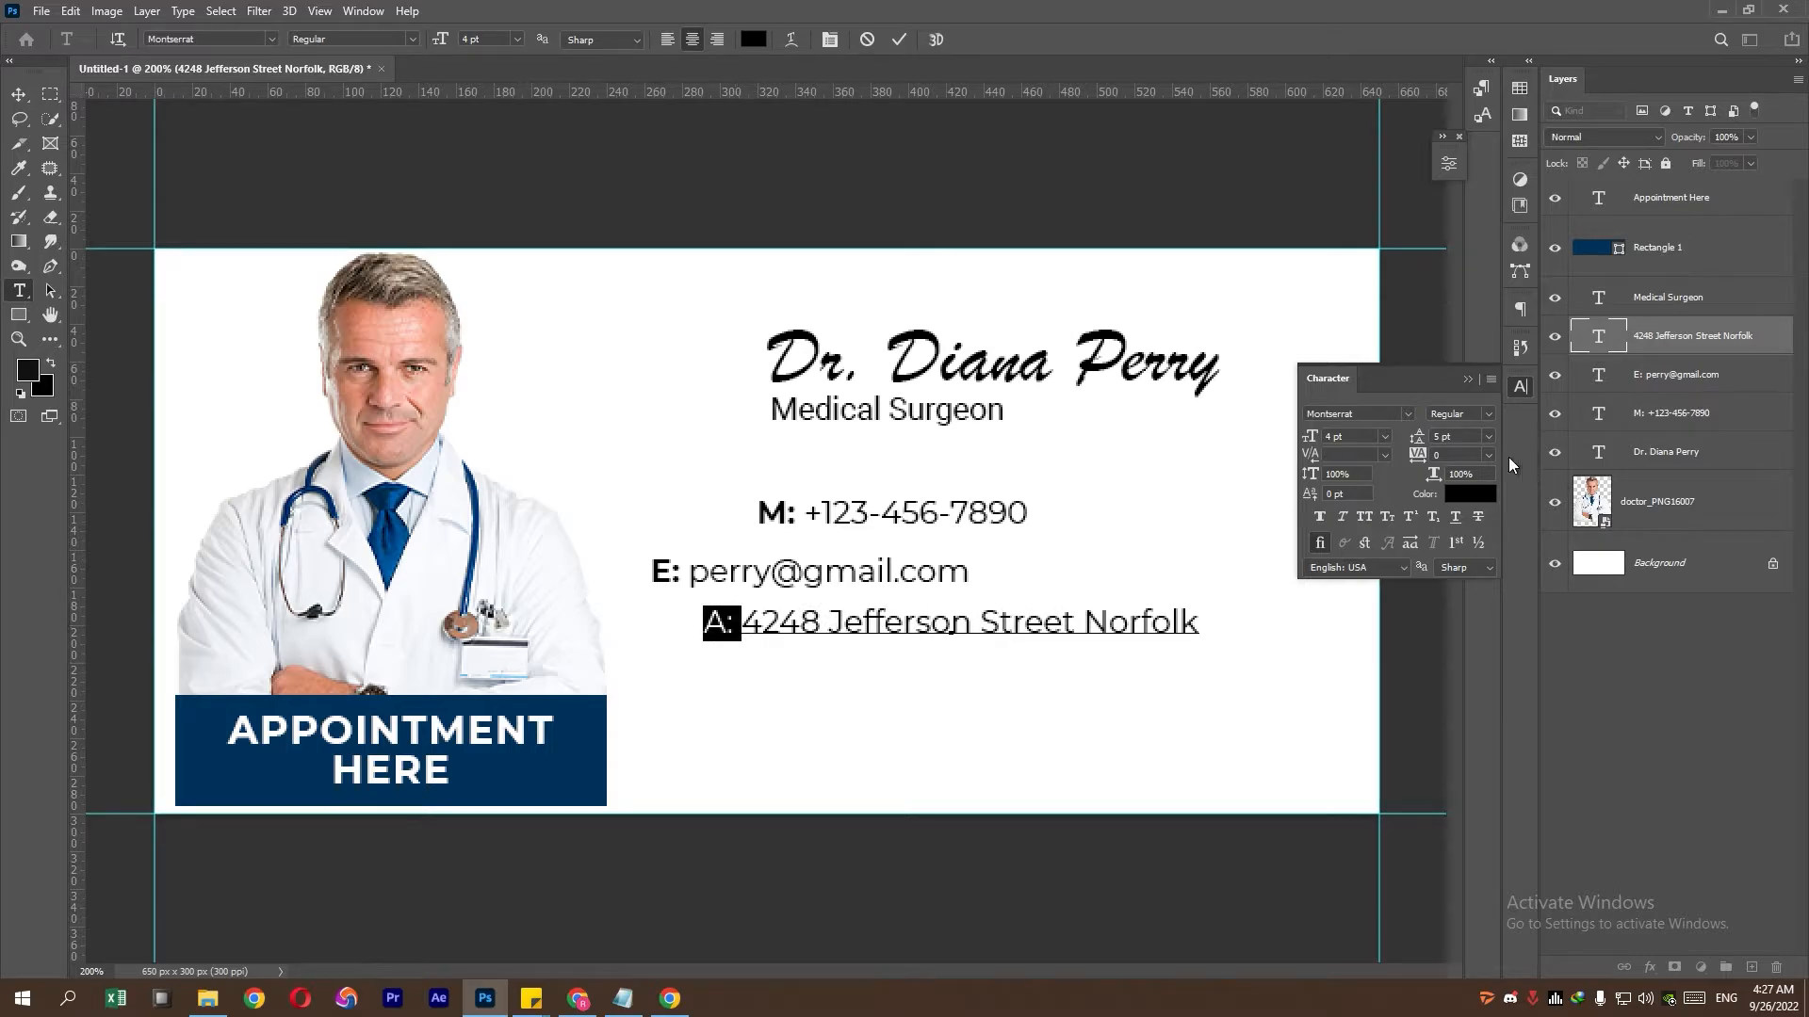
pyautogui.click(1489, 413)
pyautogui.click(1471, 622)
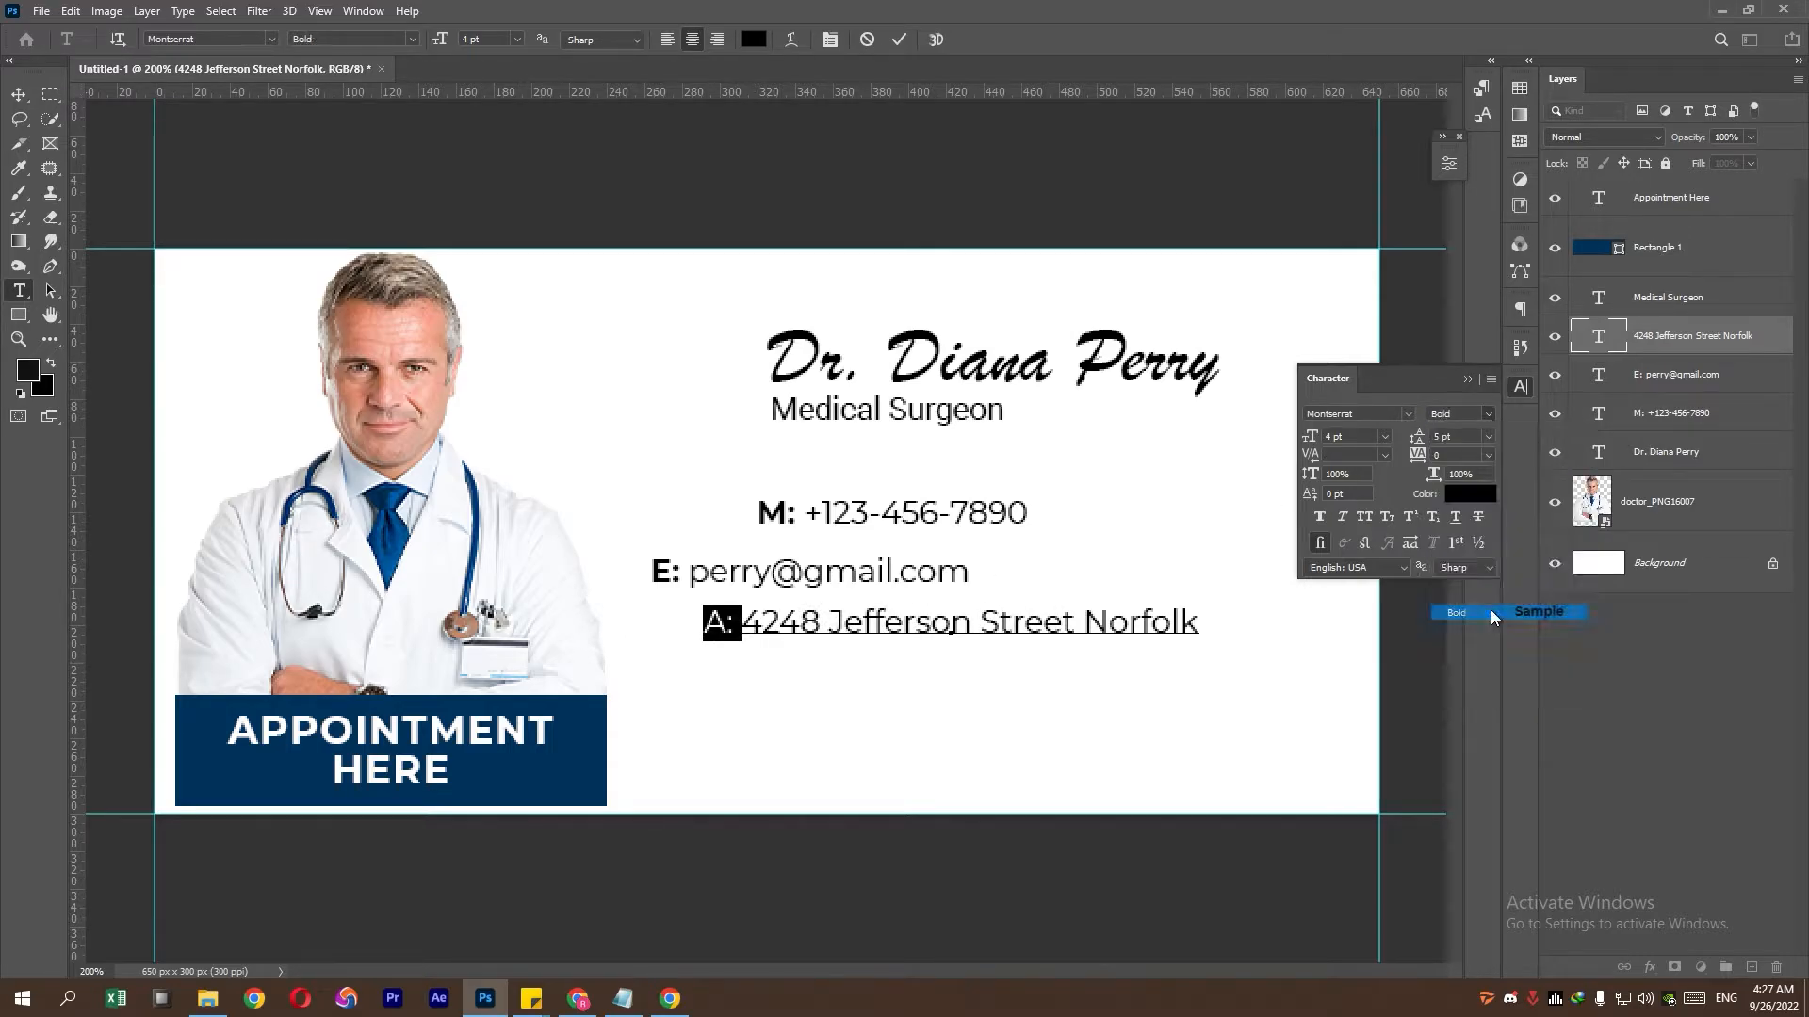
pyautogui.click(1470, 379)
# - Align the M:, E: and A: lines' left edges, distribute them vertically, and drag them under Medical Surgeon
pyautogui.keyDown('ctrl'); pyautogui.click(1680, 374); pyautogui.keyUp('ctrl')
pyautogui.keyDown('ctrl'); pyautogui.click(1682, 413); pyautogui.keyUp('ctrl')
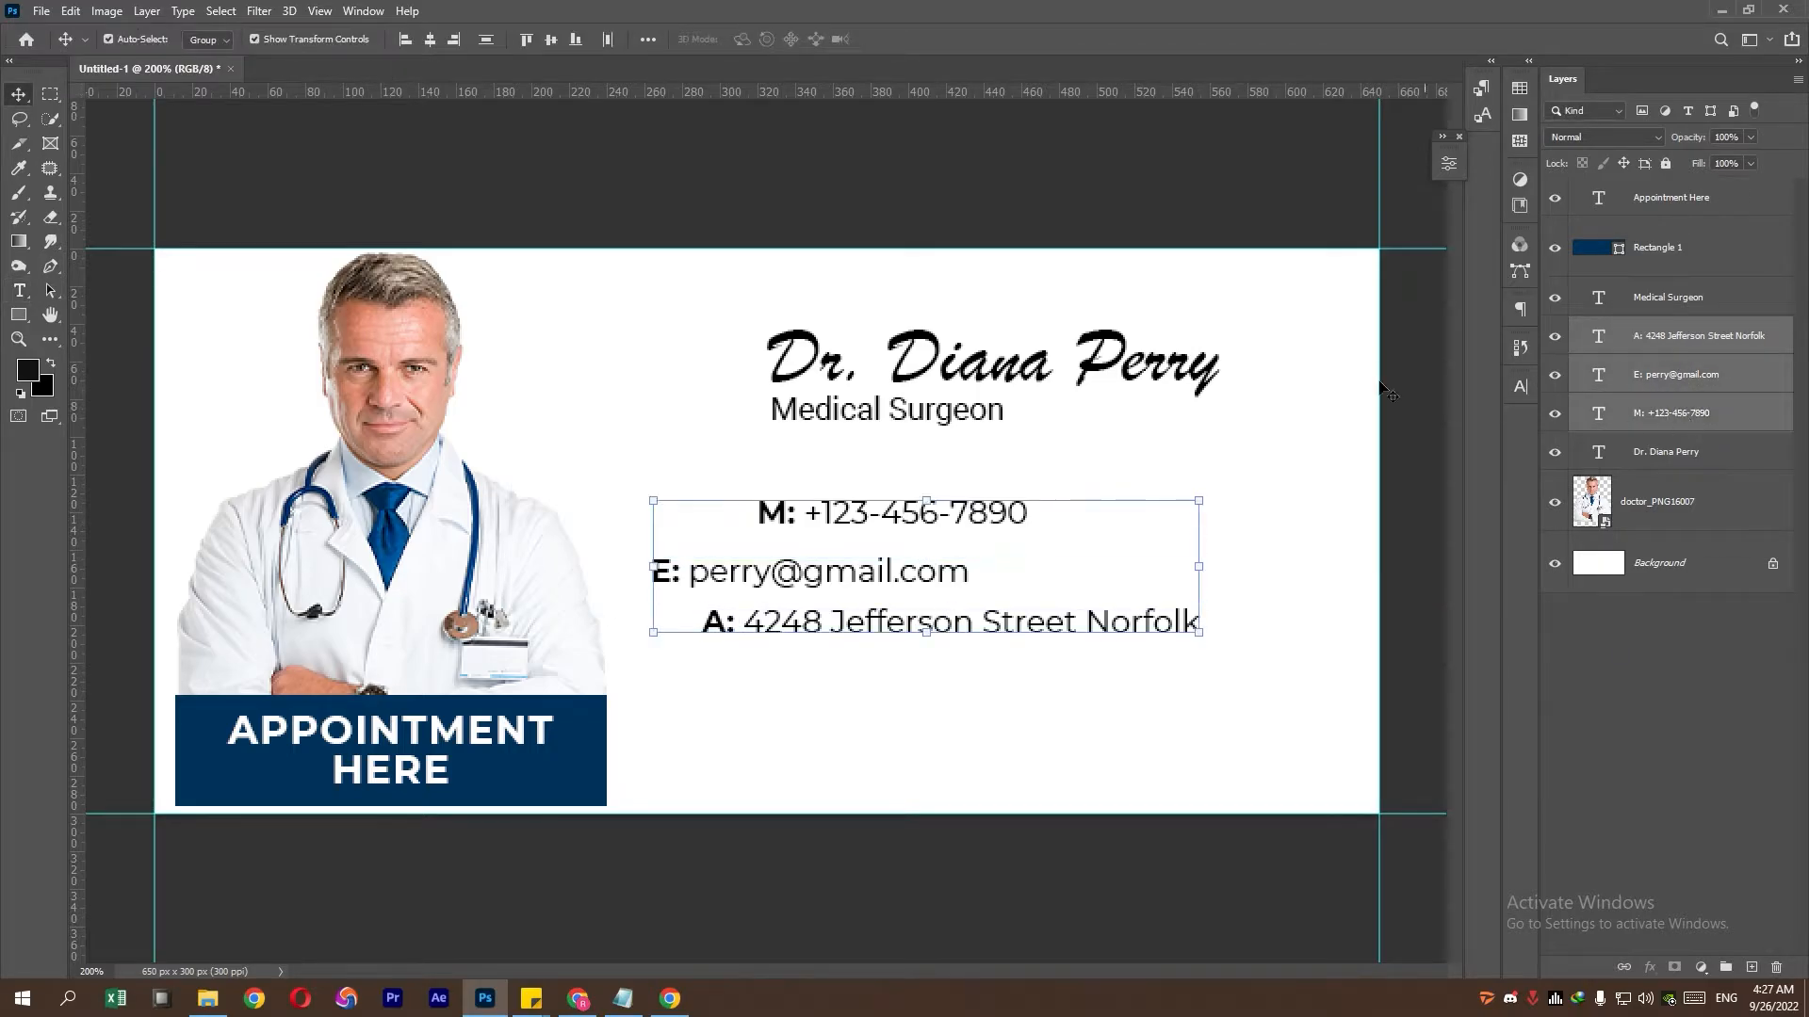
pyautogui.click(405, 38)
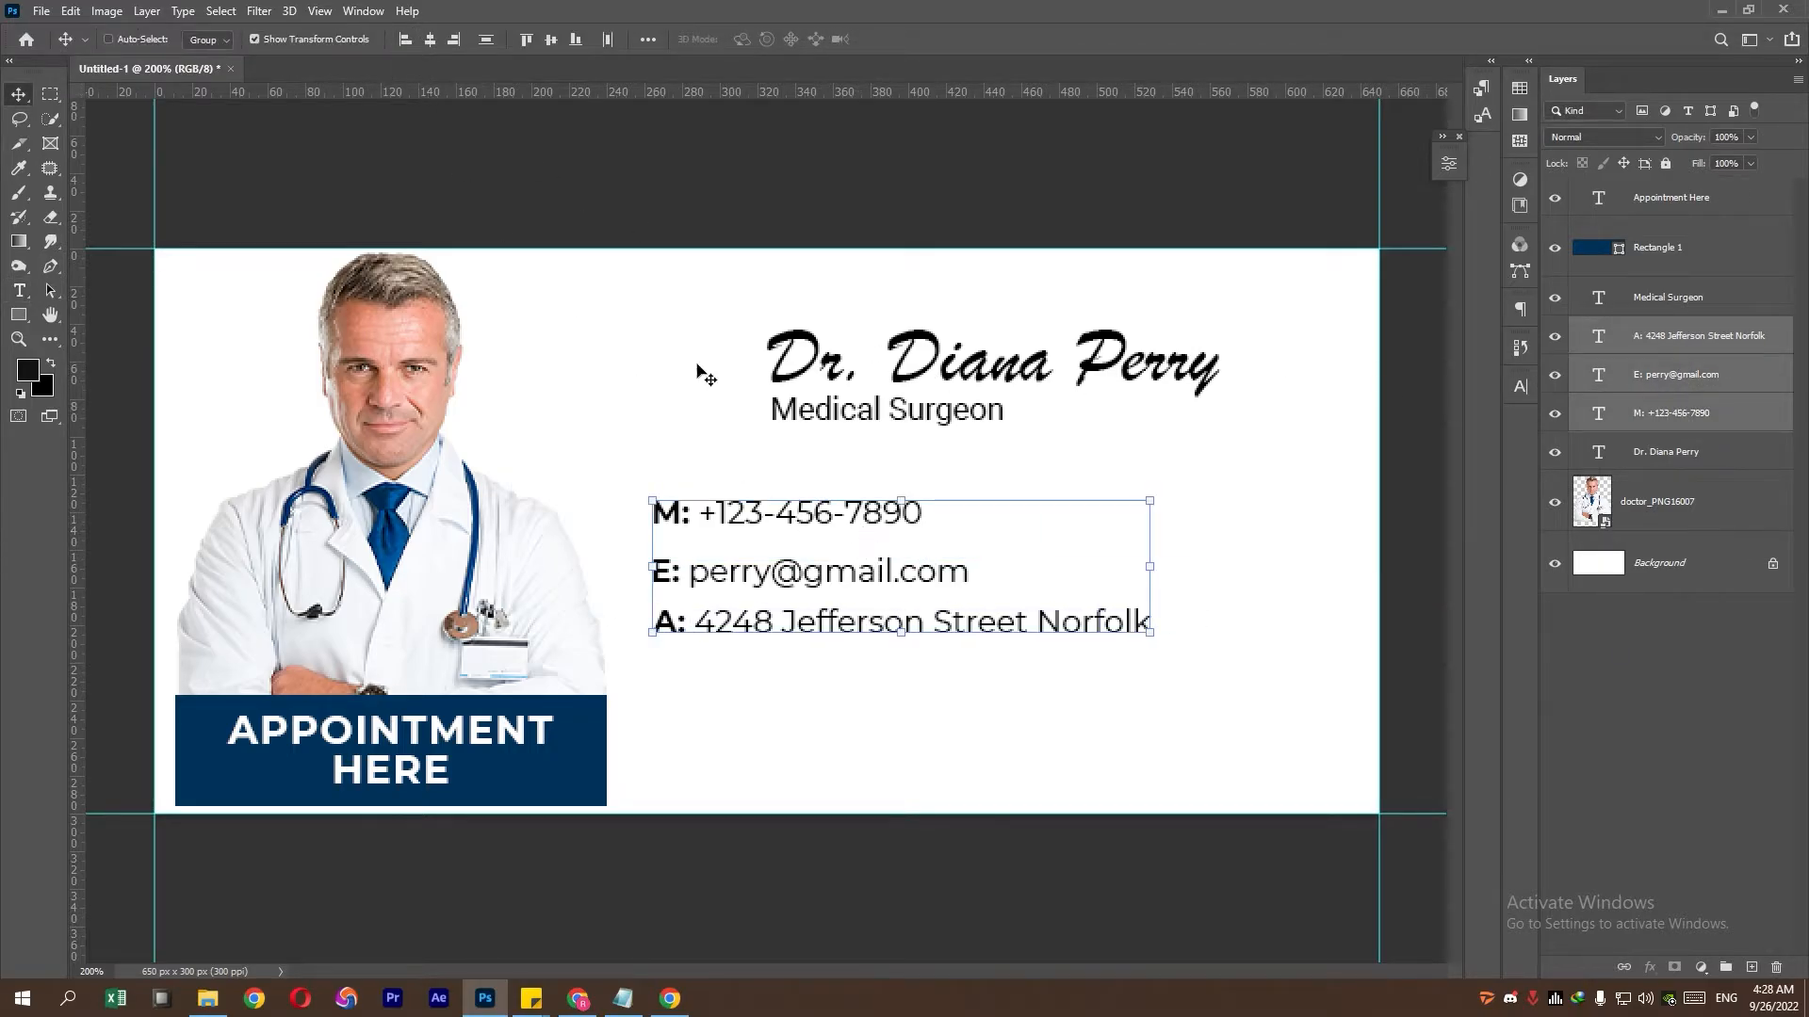
pyautogui.click(486, 39)
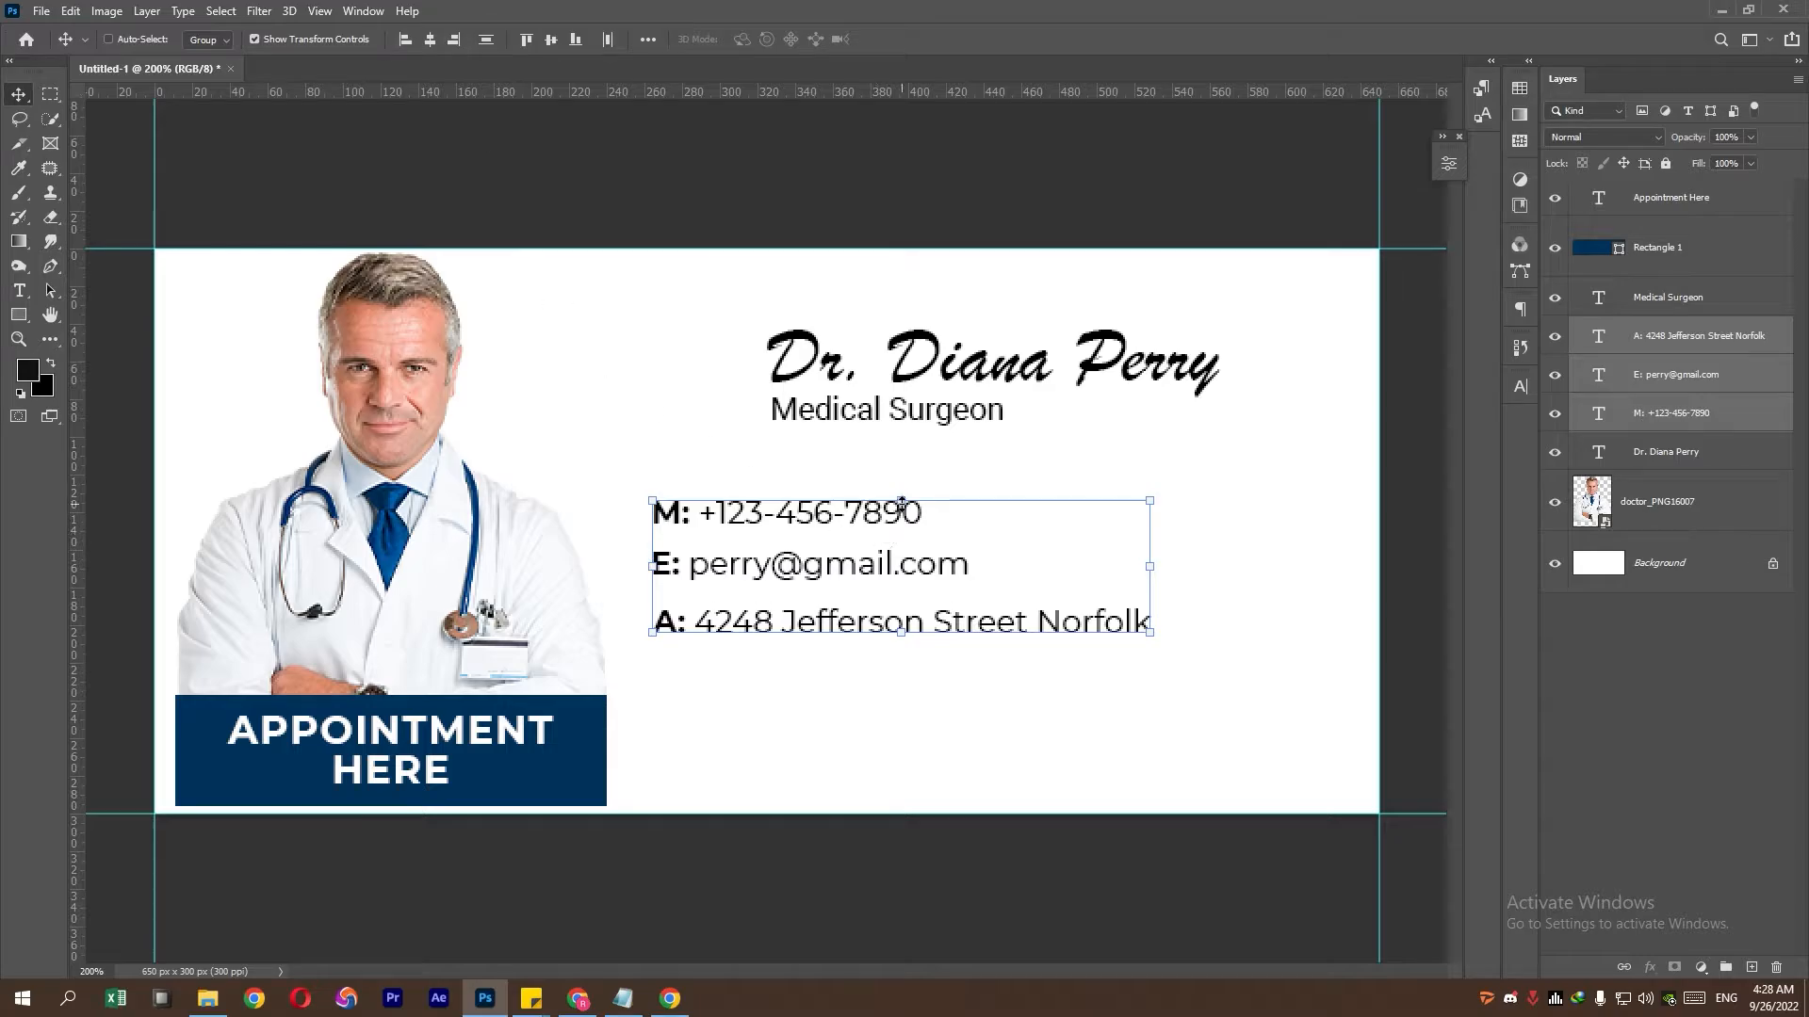
pyautogui.moveTo(888, 542); pyautogui.dragTo(1004, 543)
pyautogui.click(1681, 388)
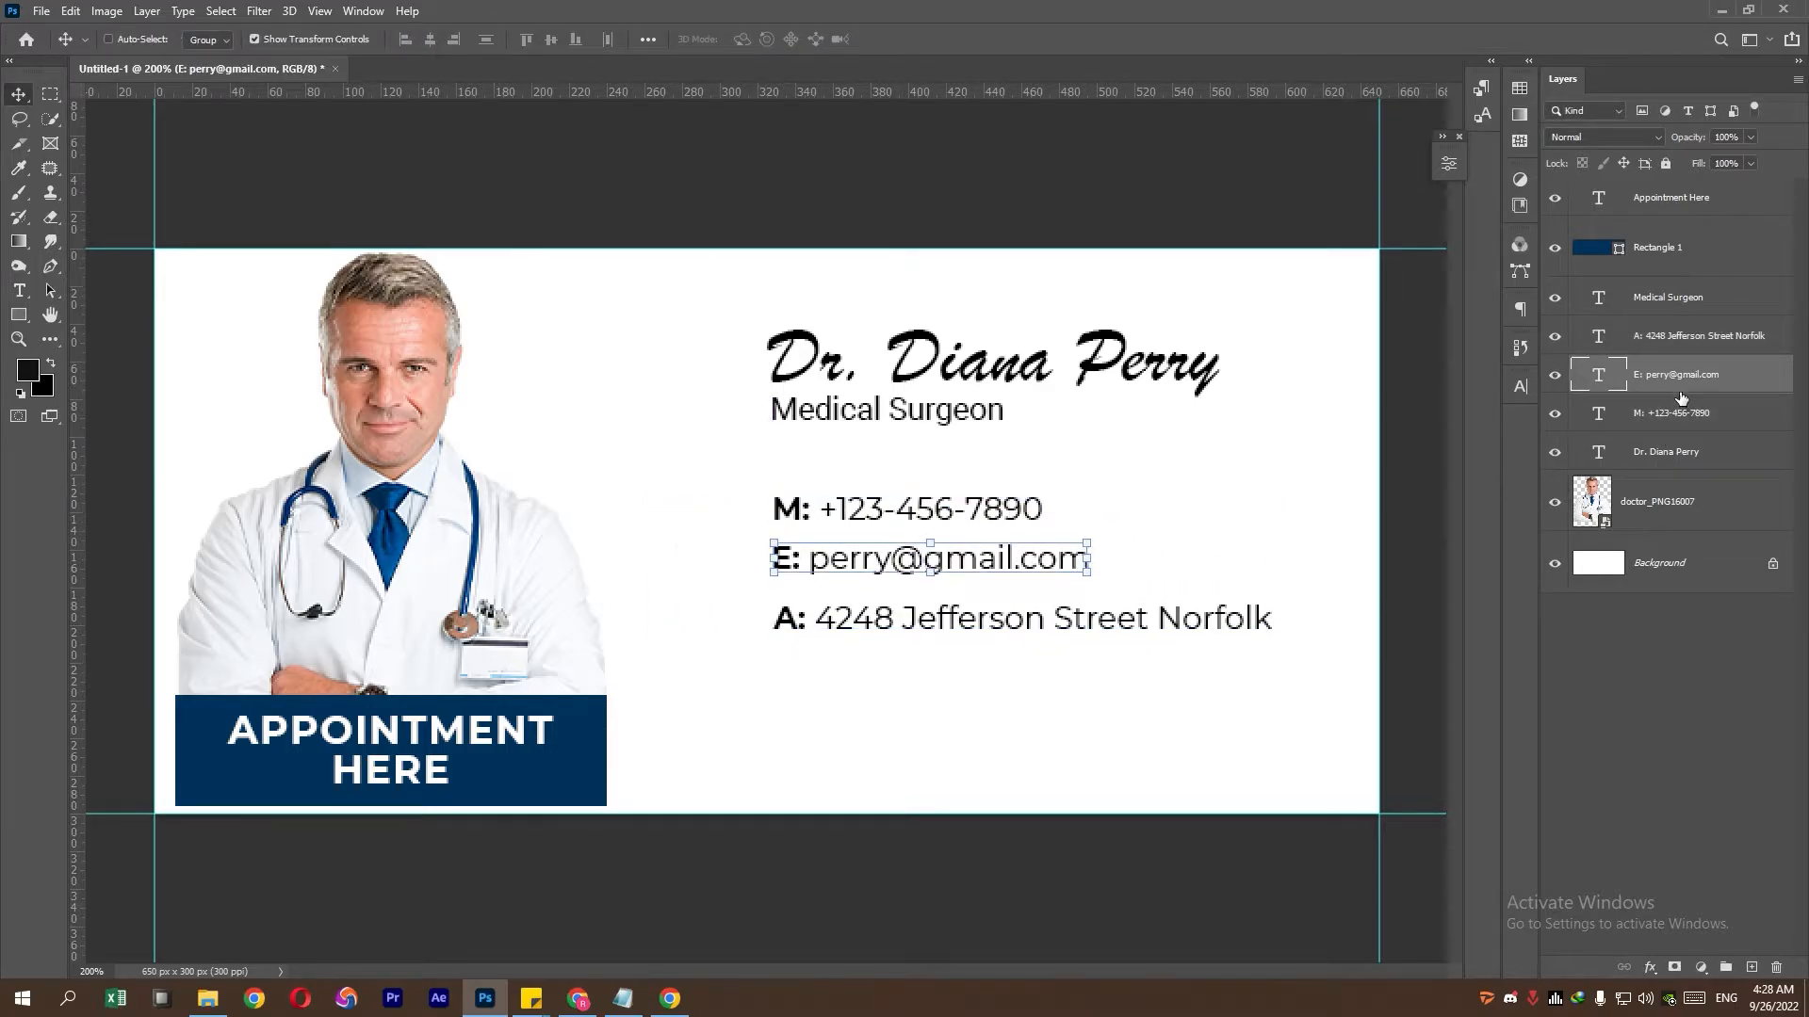
pyautogui.click(1692, 337)
# - Nudge the address line up and distribute the address, email and phone lines evenly
pyautogui.press('Up')
pyautogui.press('Up')
pyautogui.press('Up')
pyautogui.press('Up')
pyautogui.press('Up')
pyautogui.press('Up')
pyautogui.press('Up')
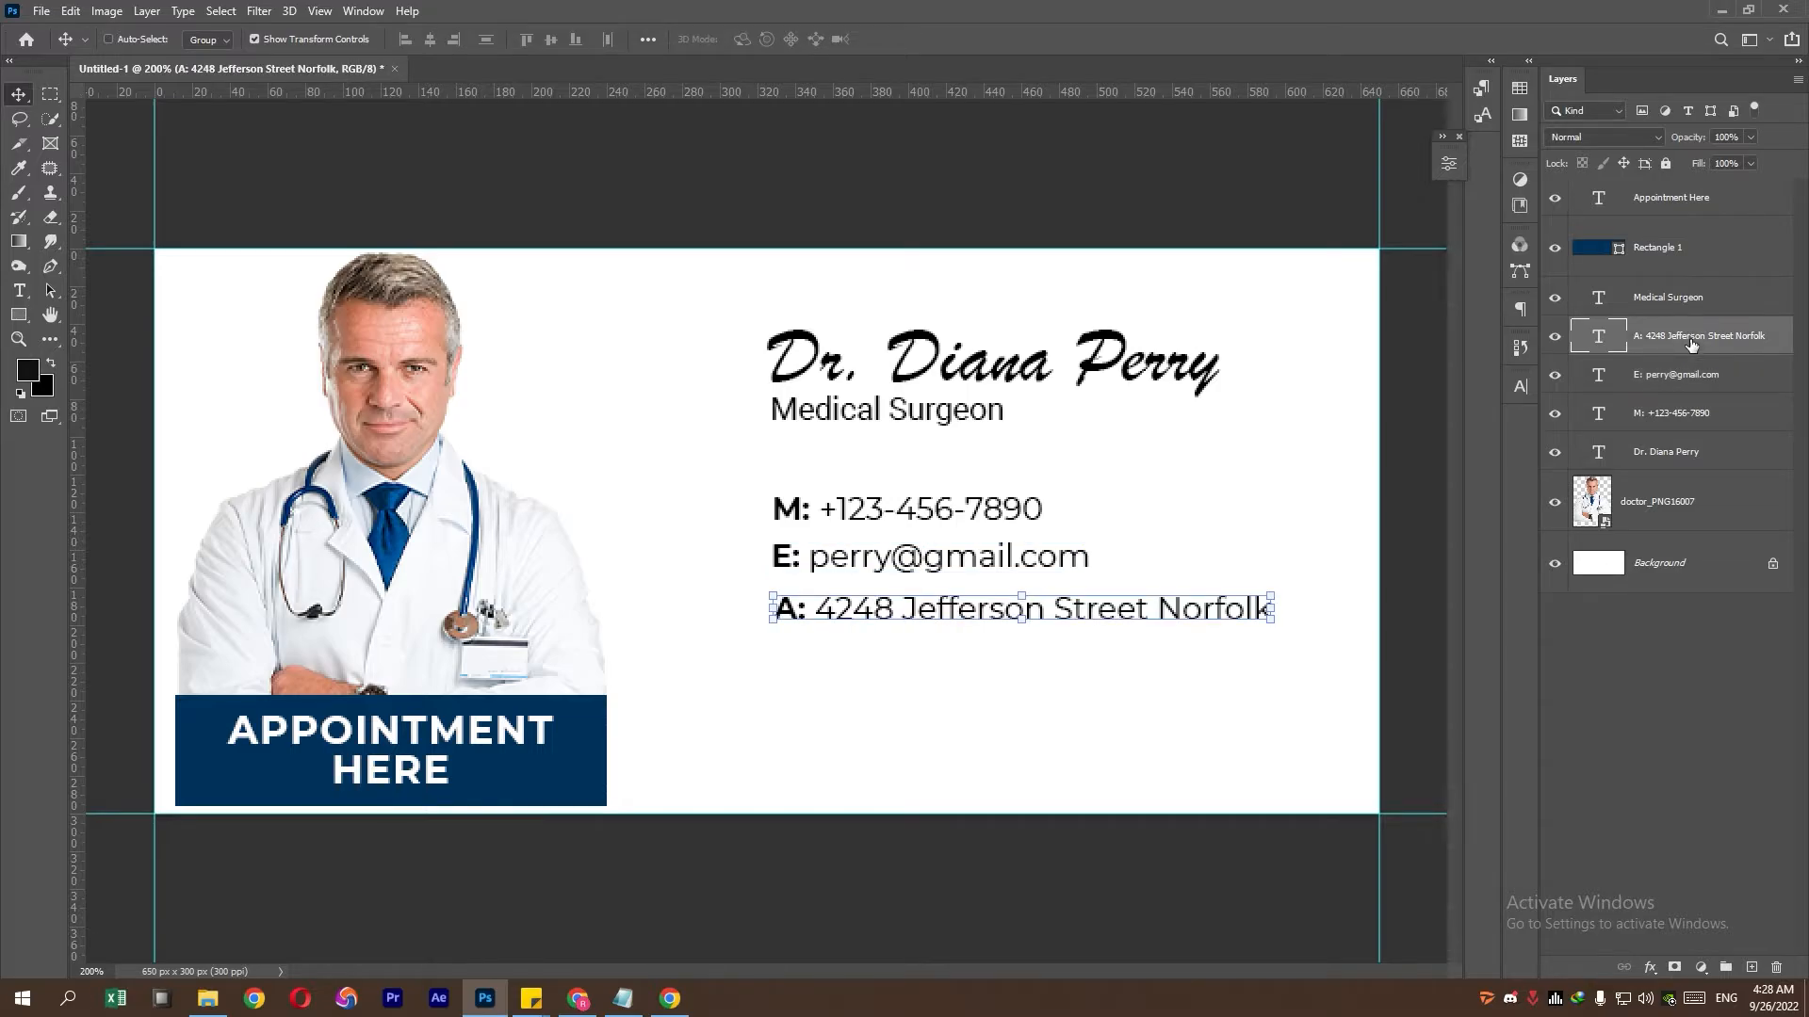
pyautogui.keyDown('shift'); pyautogui.click(1683, 376); pyautogui.keyUp('shift')
pyautogui.keyDown('shift'); pyautogui.click(1683, 414); pyautogui.keyUp('shift')
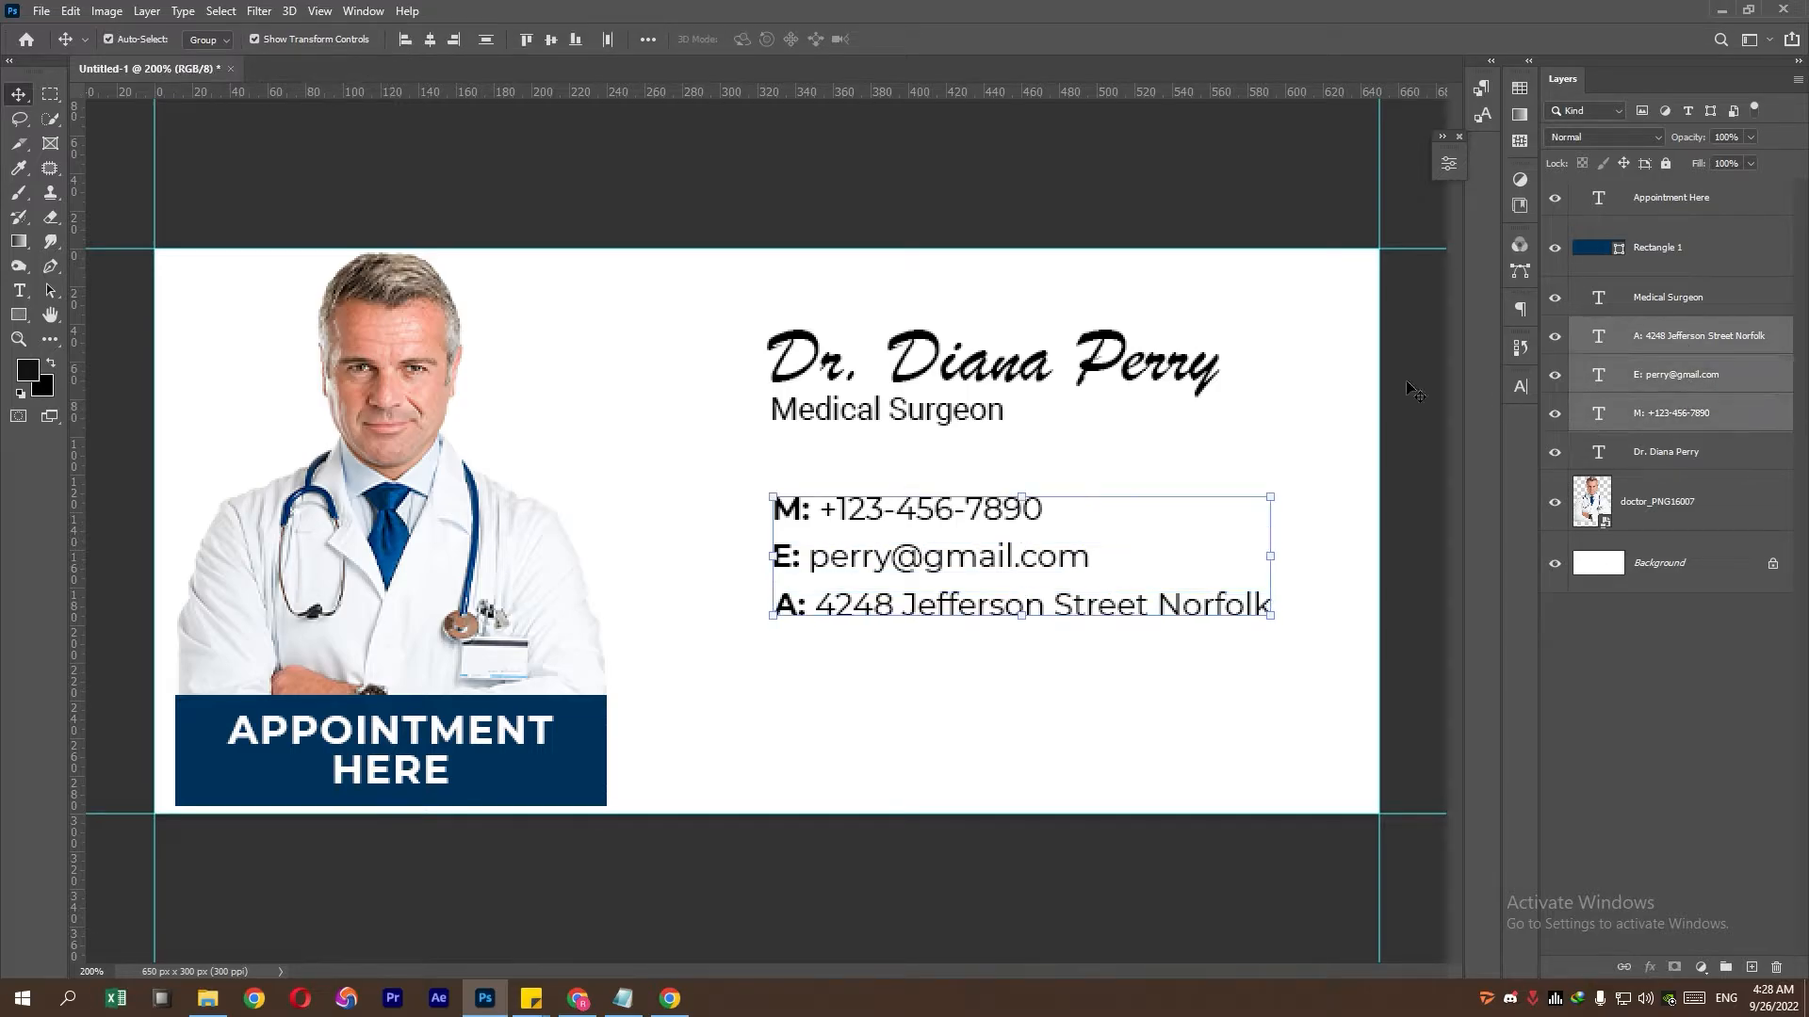
pyautogui.click(486, 39)
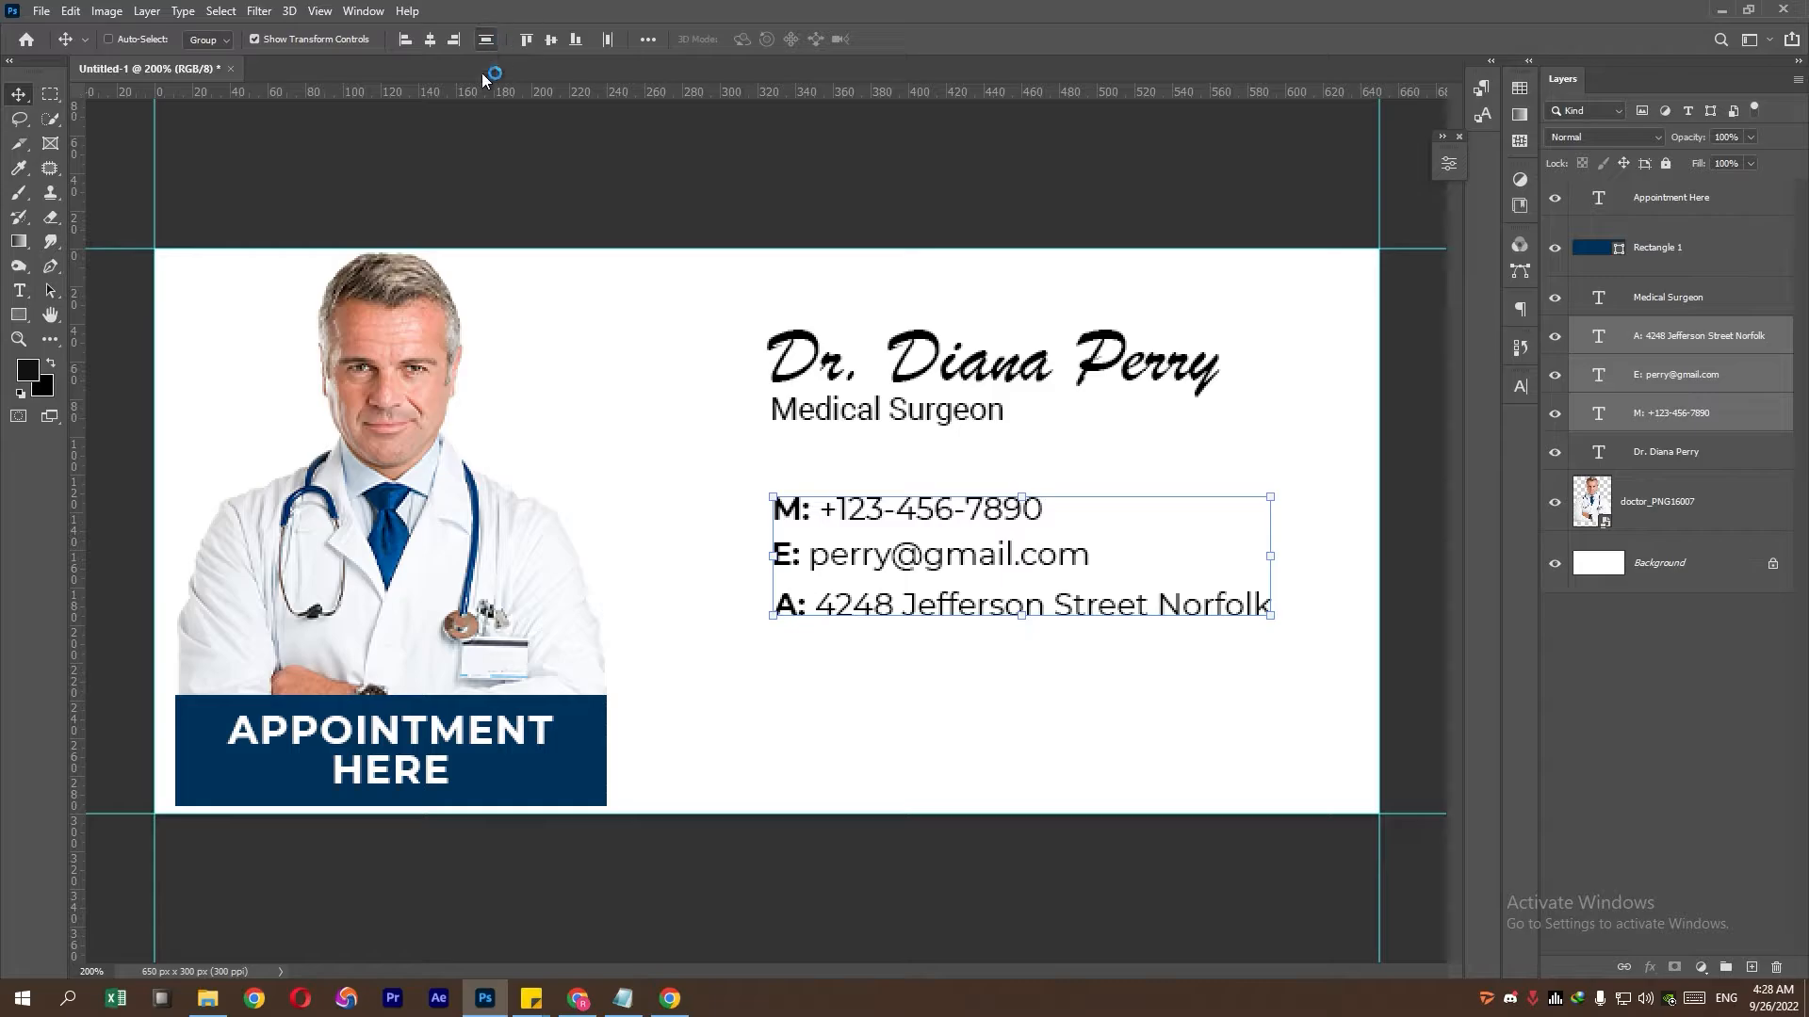
# - Group the three contact lines into a group named Contact
pyautogui.click(1725, 969)
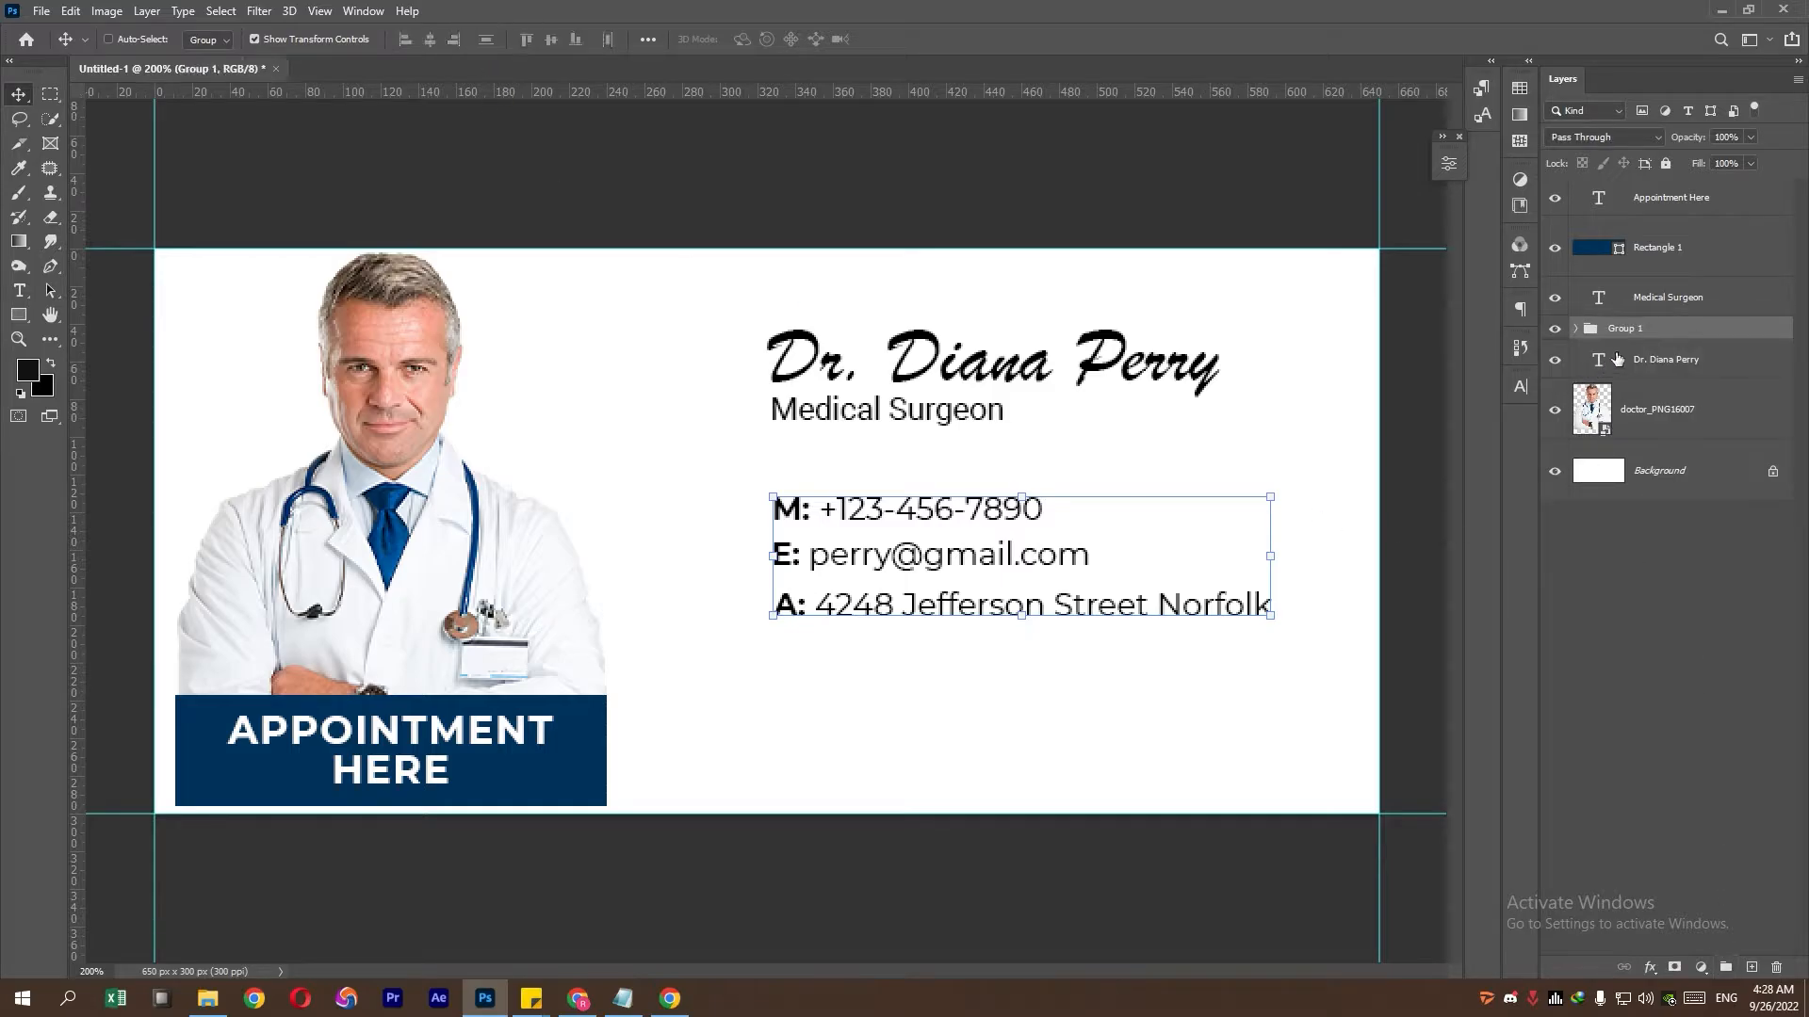
pyautogui.doubleClick(1633, 328)
pyautogui.write('Contact')
pyautogui.press('Return')
# - Group the doctor's name and Medical Surgeon title into a group named Name
pyautogui.click(1668, 299)
pyautogui.keyDown('ctrl'); pyautogui.click(1675, 368); pyautogui.keyUp('ctrl')
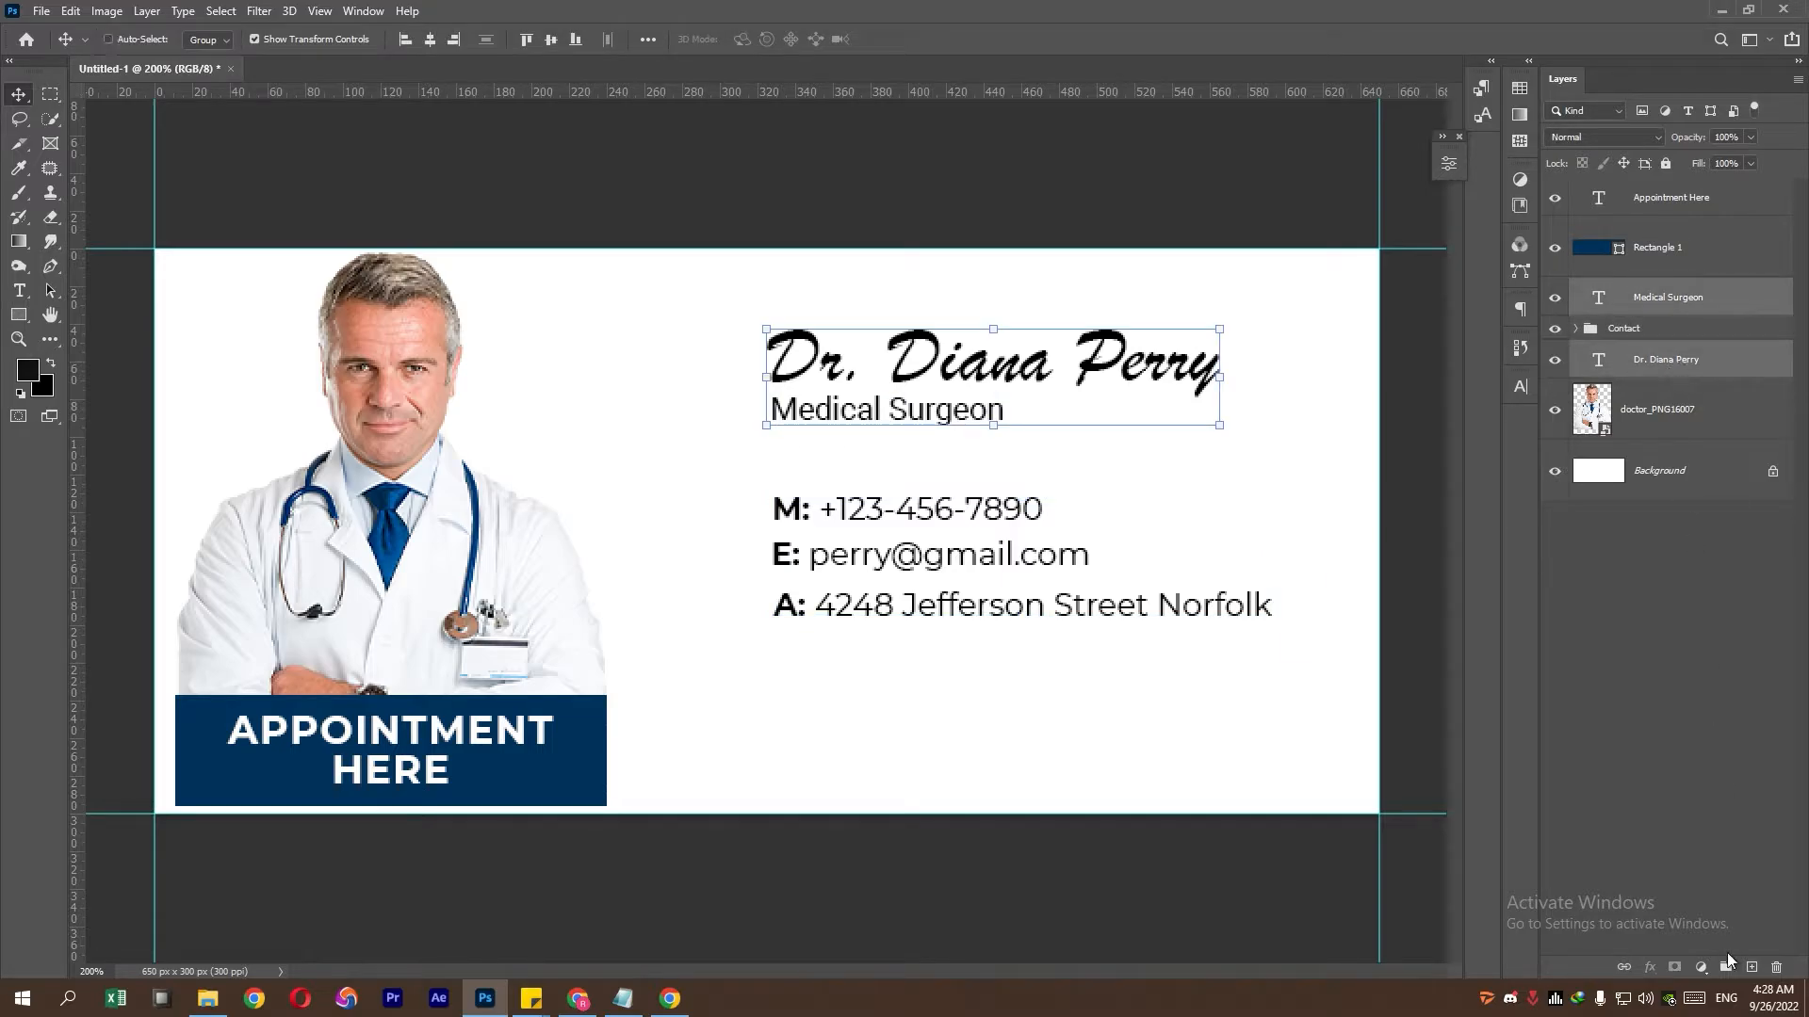
pyautogui.click(1727, 968)
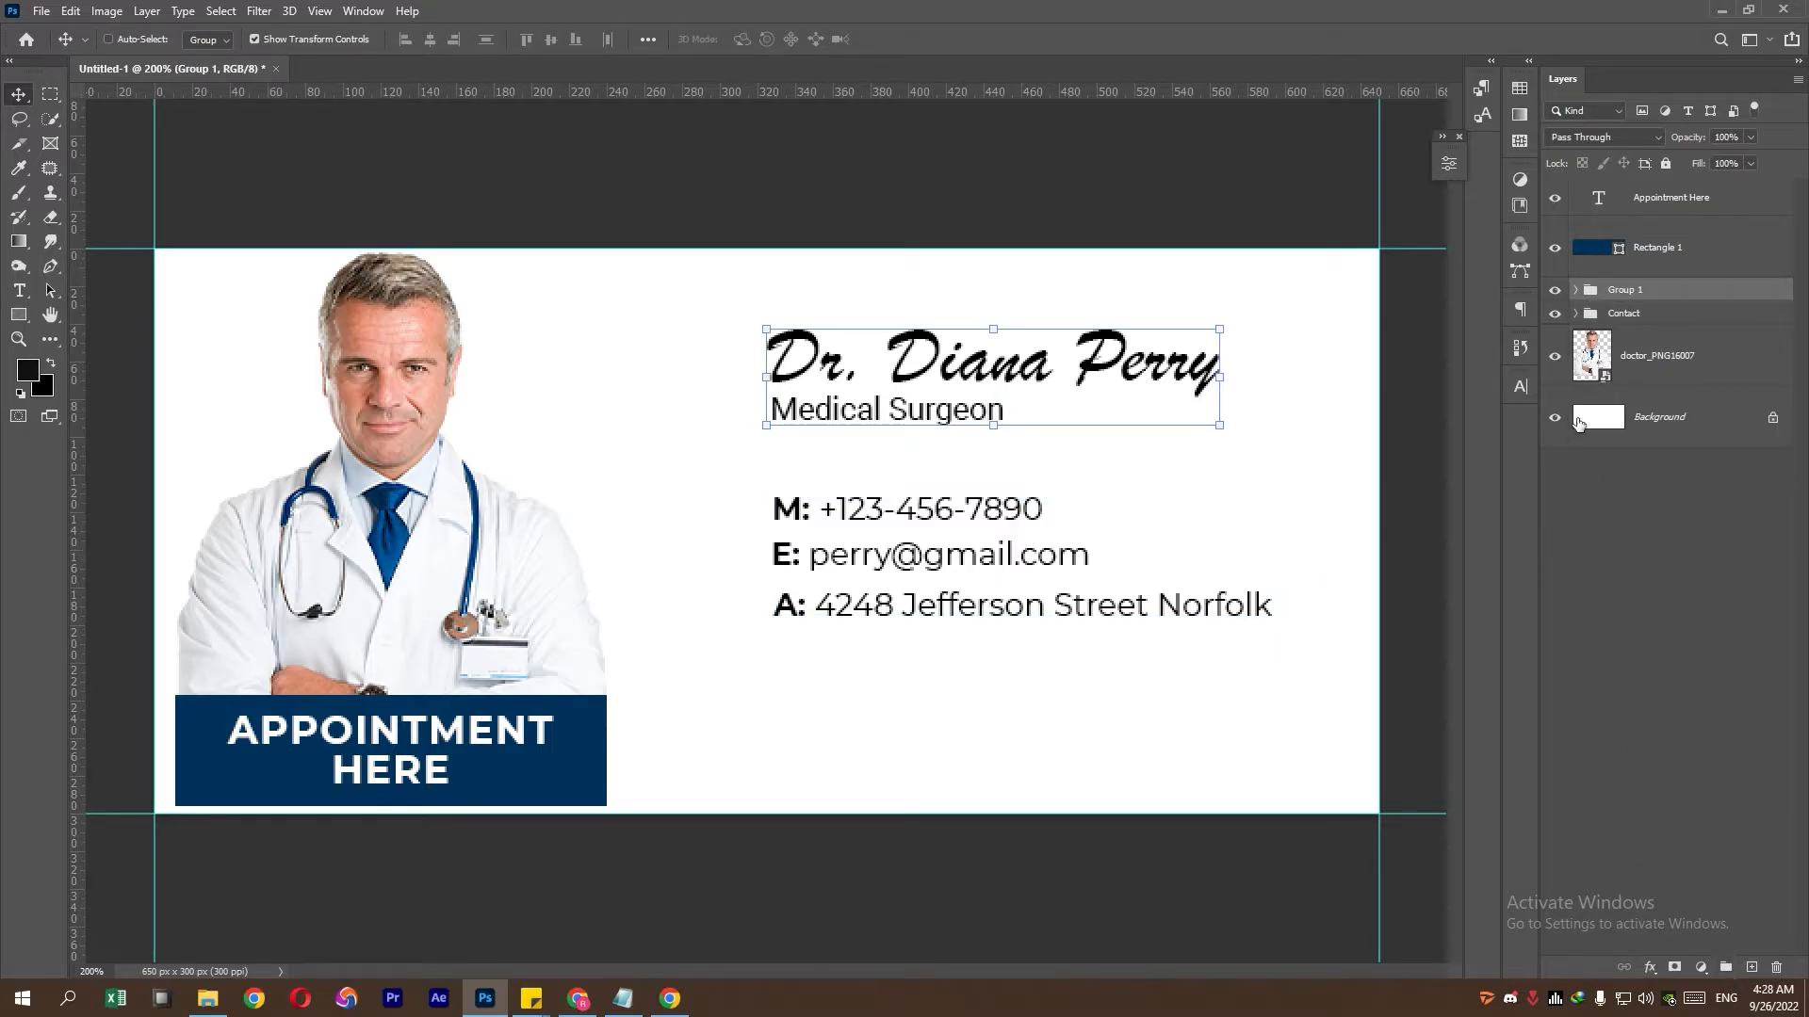
pyautogui.doubleClick(1624, 299)
pyautogui.write('Name')
pyautogui.press('Return')
# - Toggle the Name and Contact groups' visibility to check their contents
pyautogui.click(1555, 290)
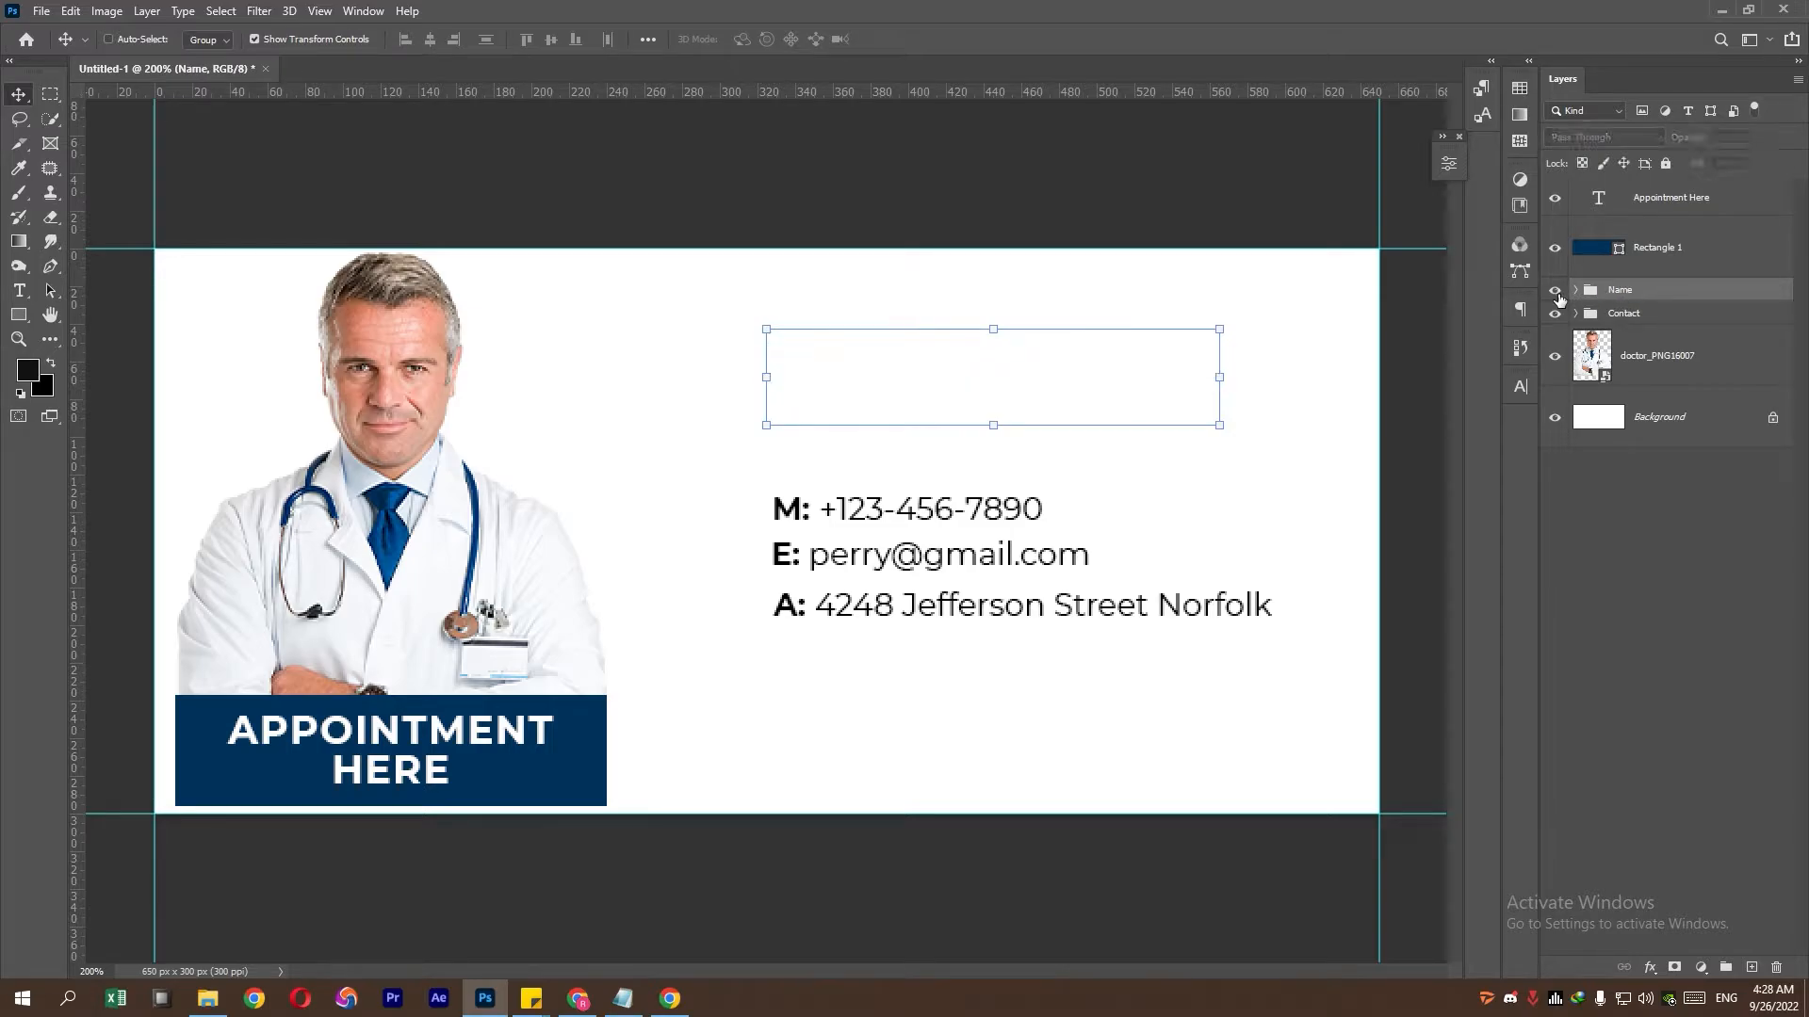
pyautogui.click(1554, 290)
pyautogui.click(1555, 313)
pyautogui.click(1554, 313)
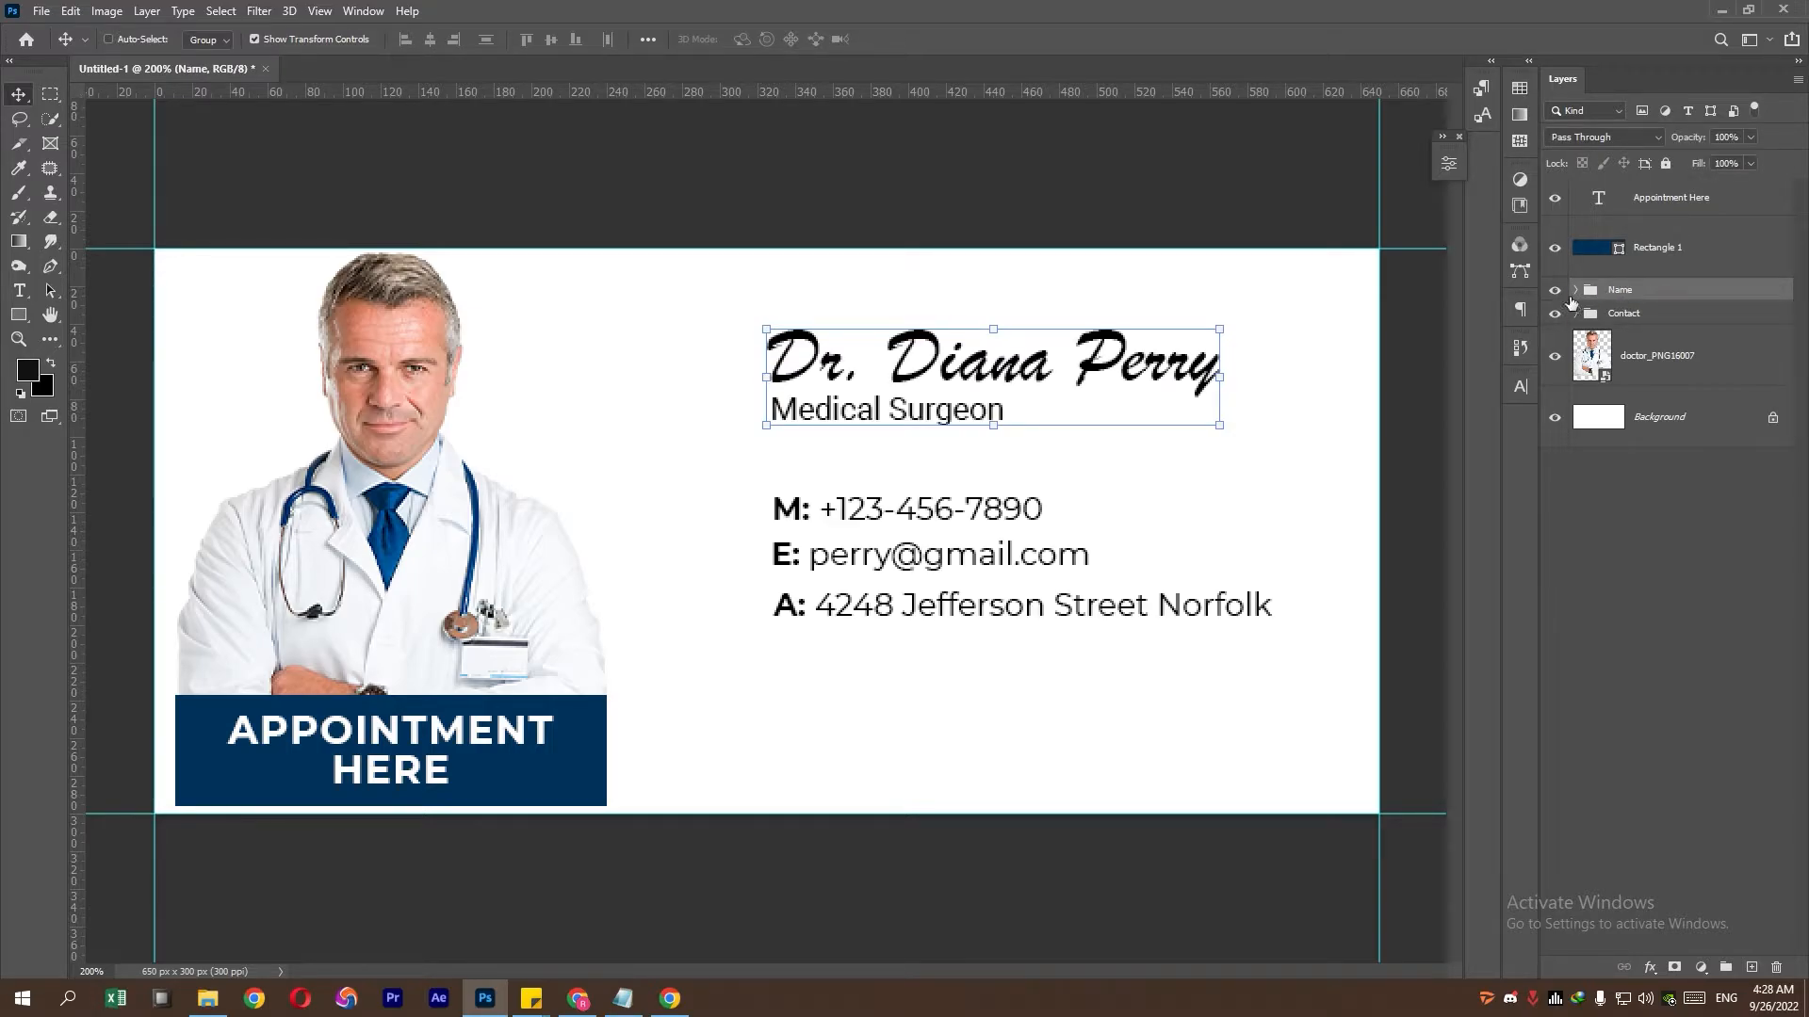
# - Group the blue rectangle, doctor photo and Appointment Here text as Profile Pic
pyautogui.click(1677, 232)
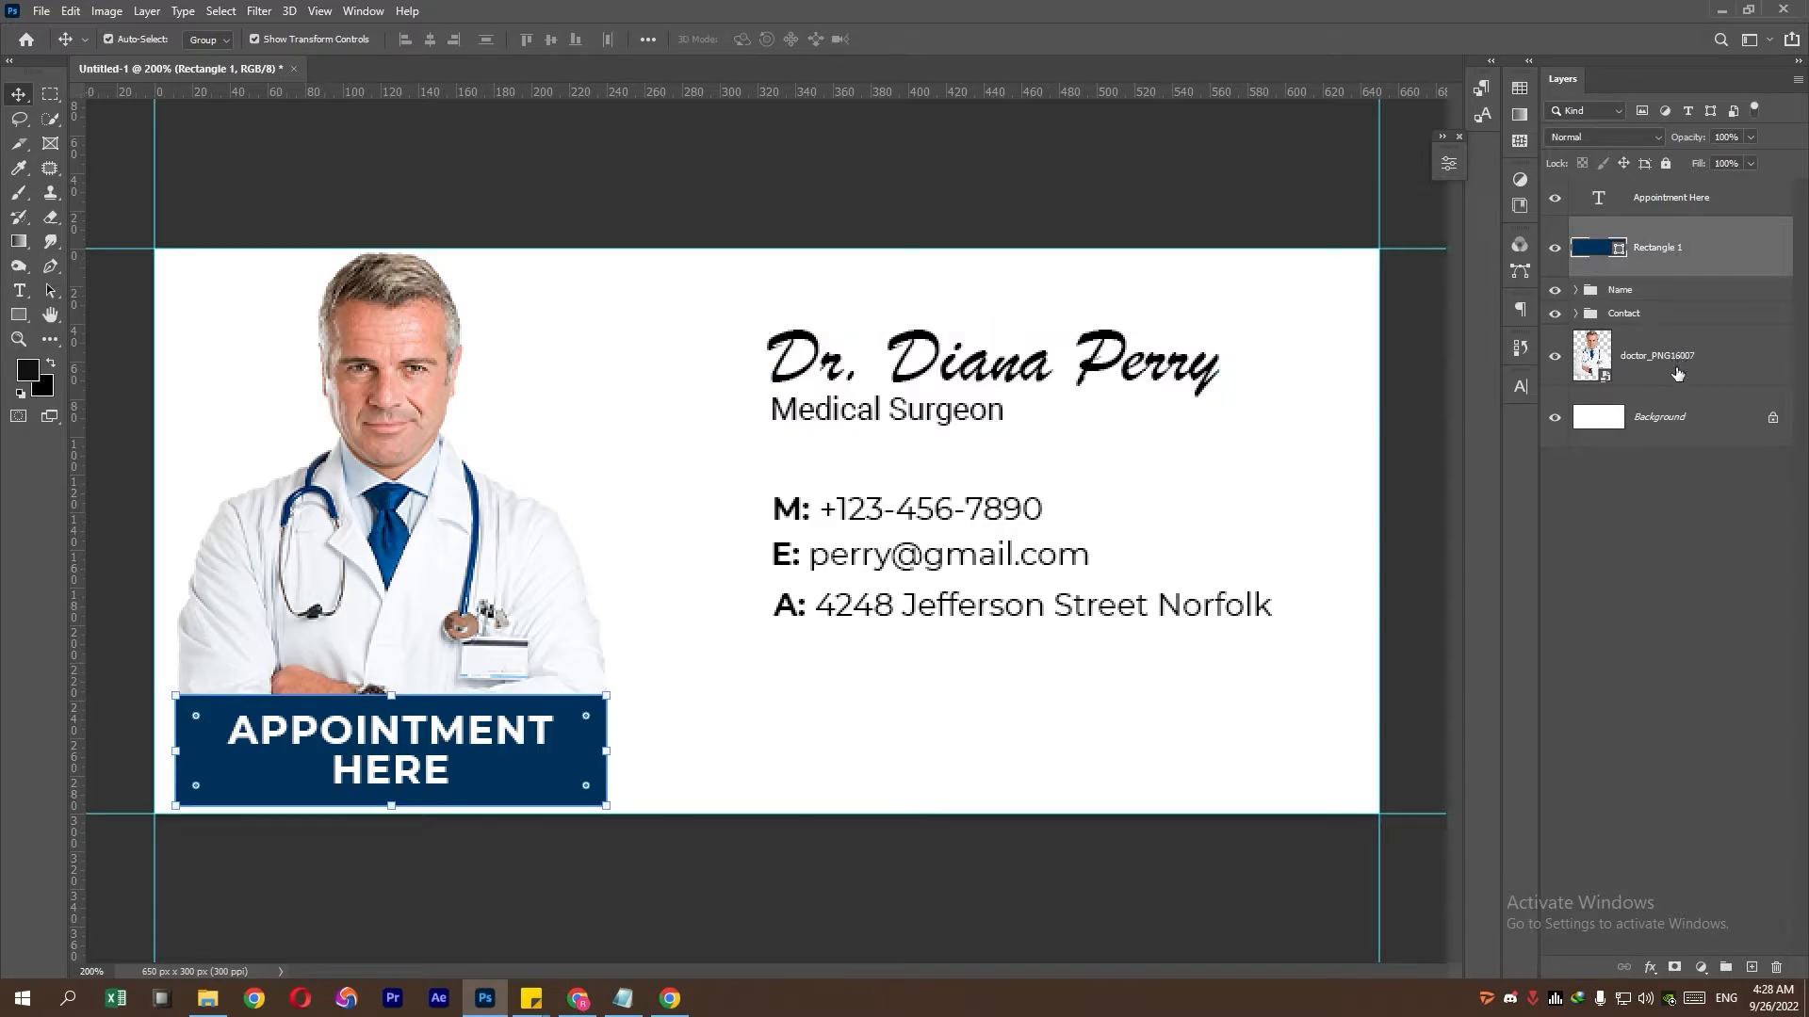
pyautogui.keyDown('ctrl'); pyautogui.click(1677, 374); pyautogui.keyUp('ctrl')
pyautogui.keyDown('ctrl'); pyautogui.click(1680, 198); pyautogui.keyUp('ctrl')
pyautogui.click(1725, 968)
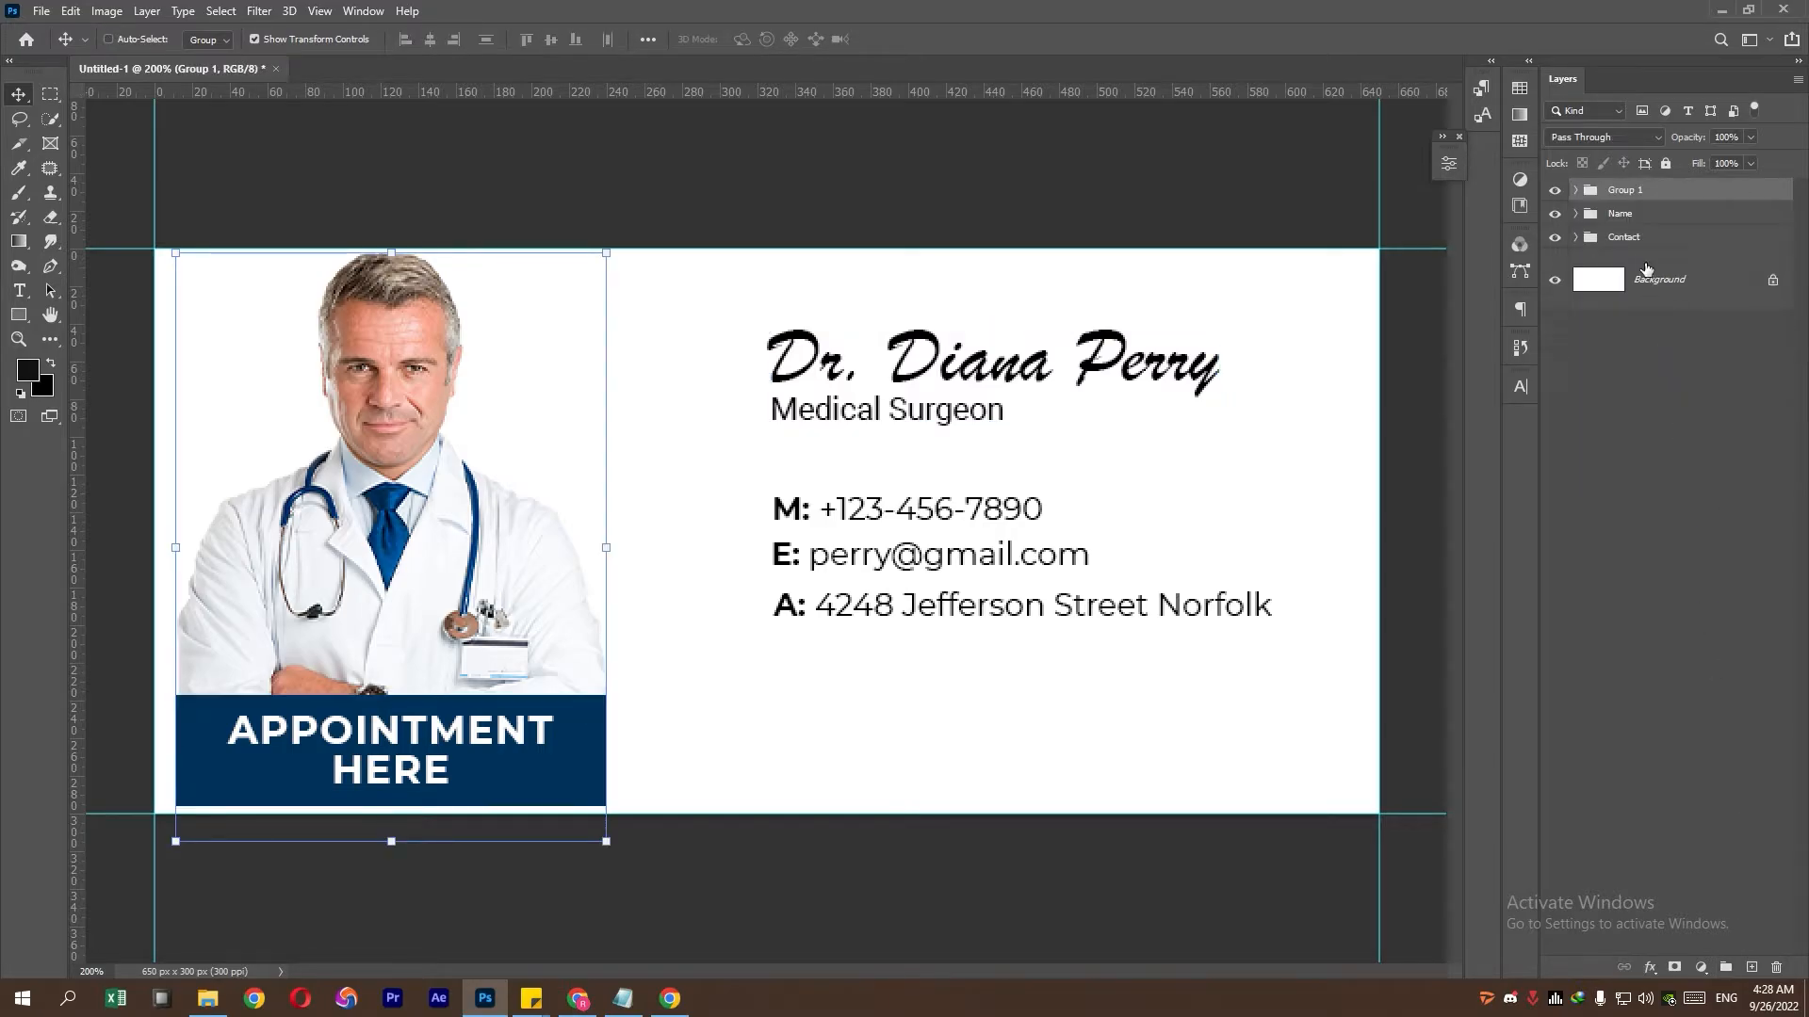
pyautogui.doubleClick(1638, 194)
pyautogui.write('Profile Pic')
pyautogui.press('Return')
# - Add a text line below the contact lines with the website address copied from the notes
pyautogui.press('t')
pyautogui.click(879, 735)
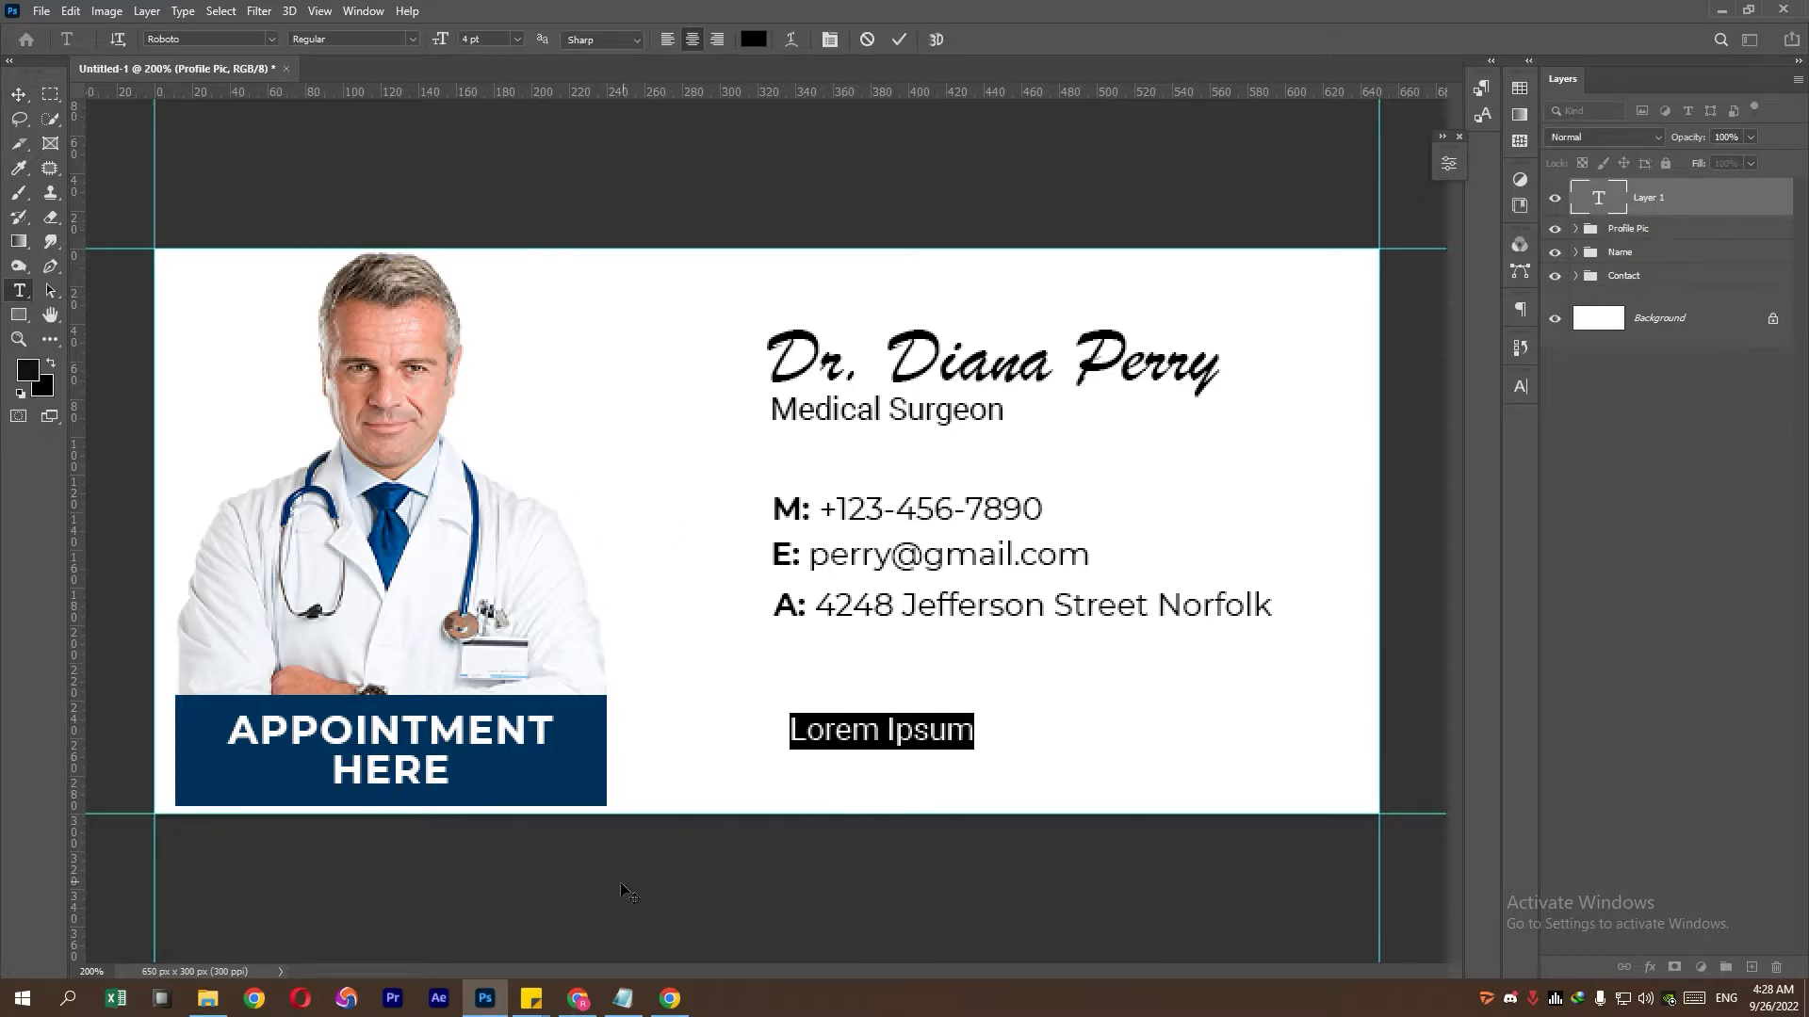
pyautogui.click(622, 999)
pyautogui.moveTo(465, 419); pyautogui.dragTo(255, 421)
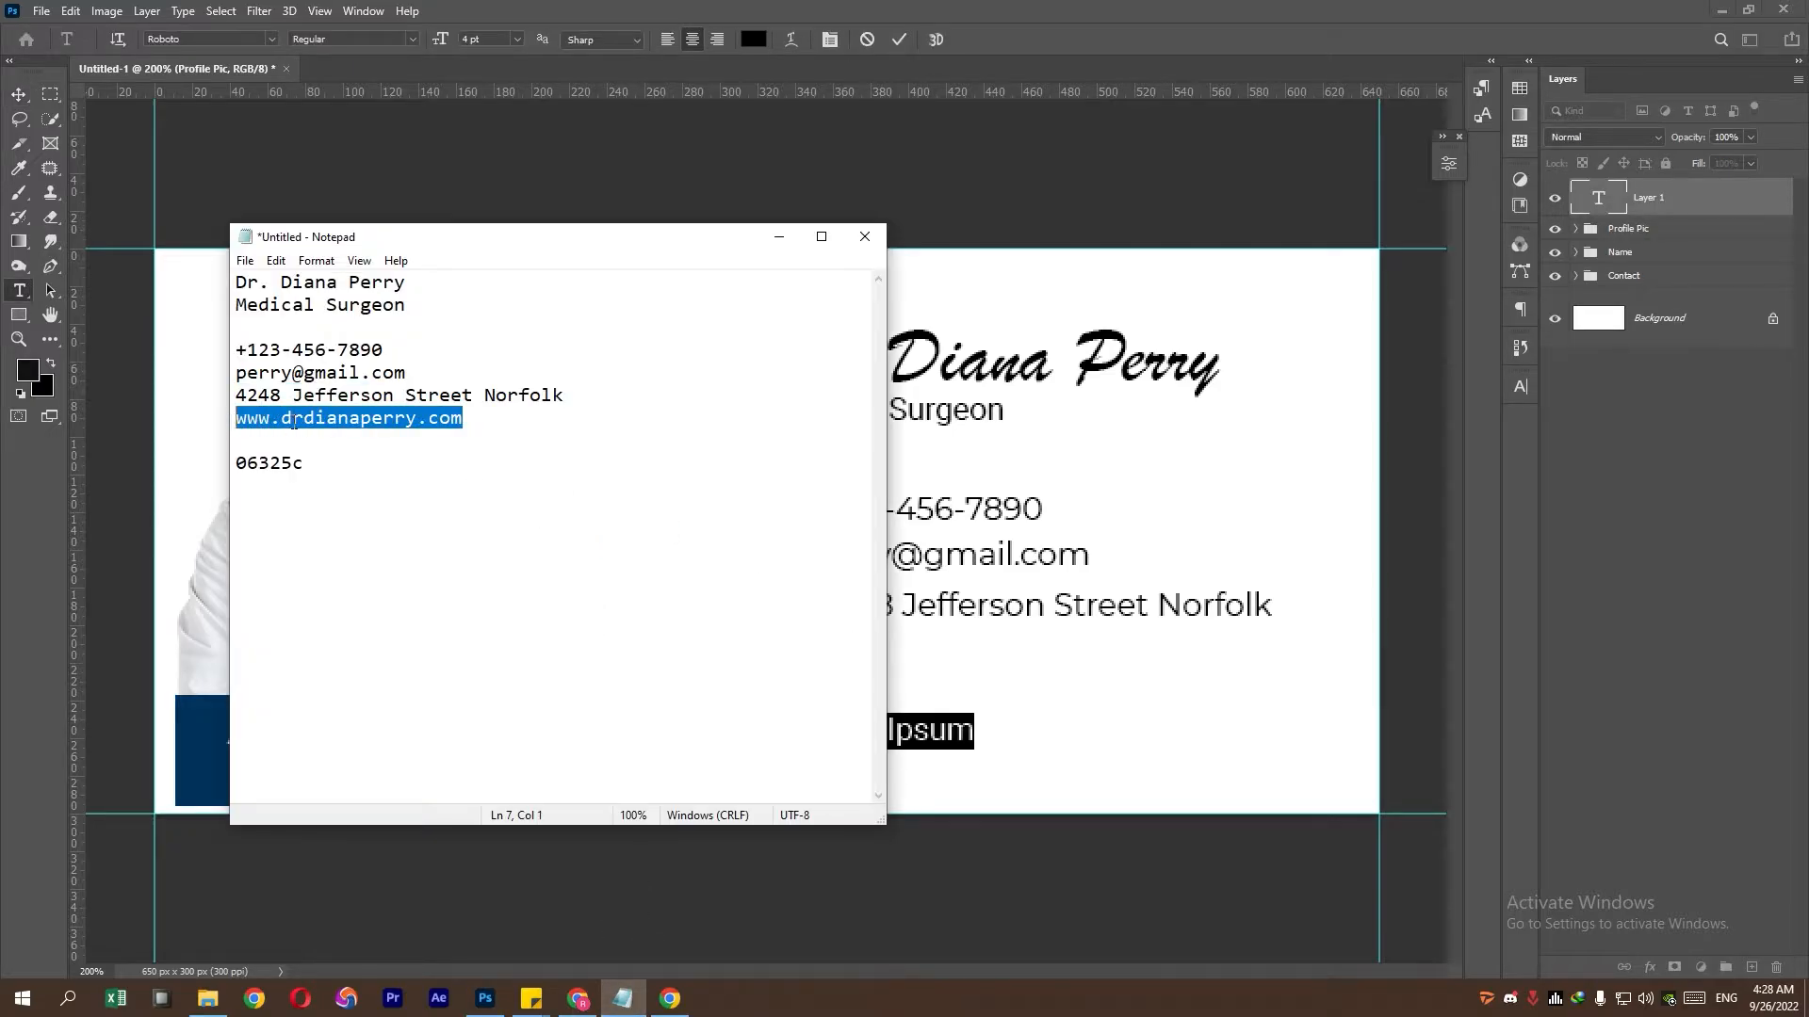
pyautogui.rightClick(294, 423)
pyautogui.click(323, 481)
pyautogui.click(913, 27)
pyautogui.hotkey('ctrl', 'v')
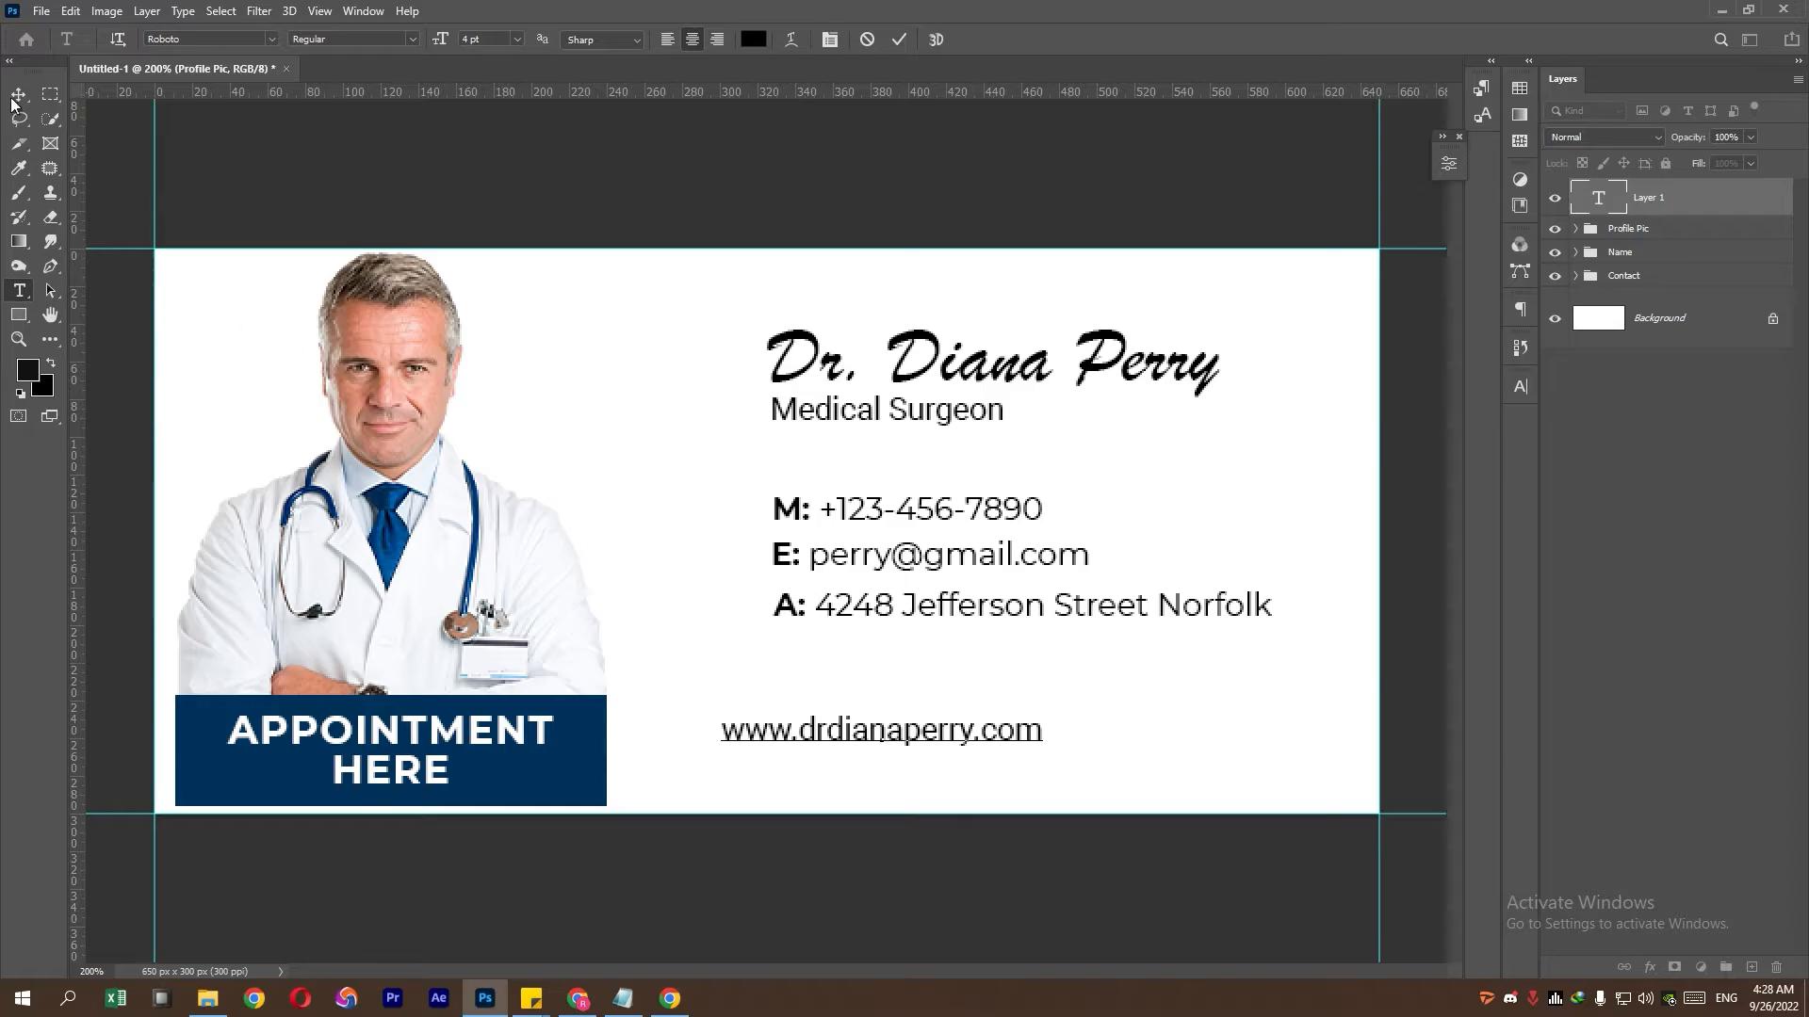
pyautogui.click(17, 96)
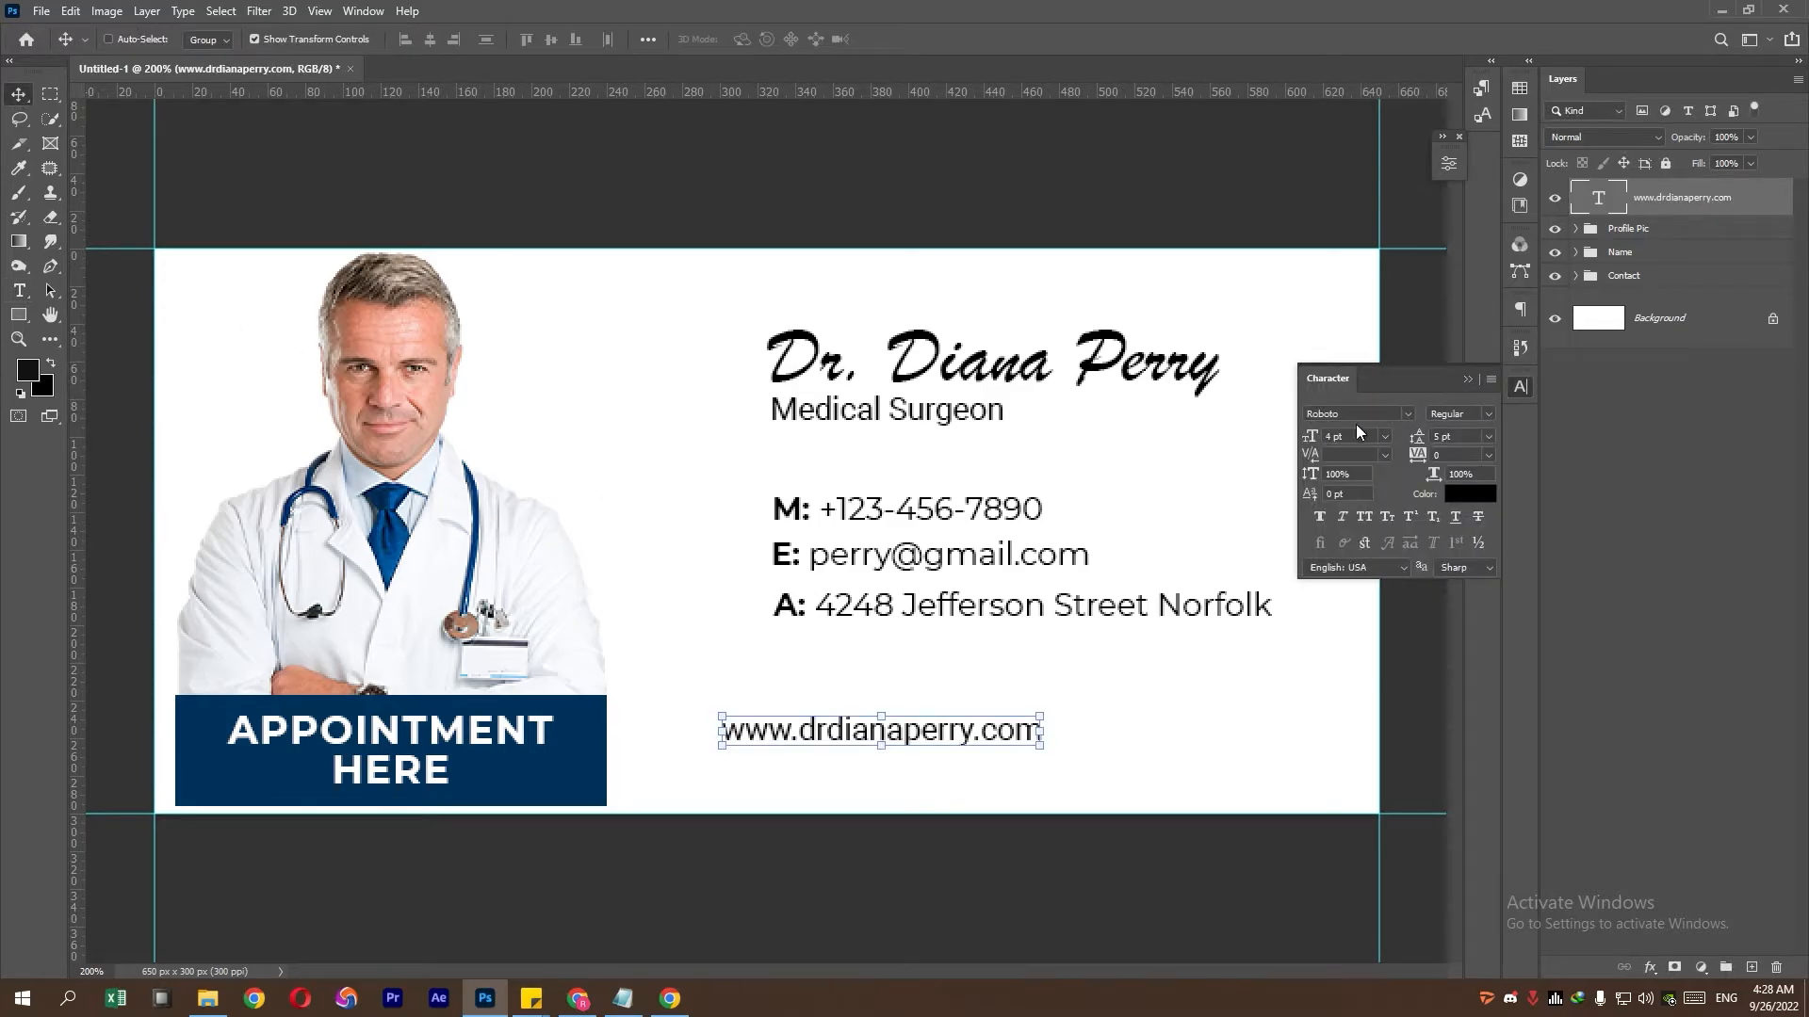
# - Format the website text at 5 pt in Montserrat ExtraBold Italic
pyautogui.press('Up')
pyautogui.click(1488, 414)
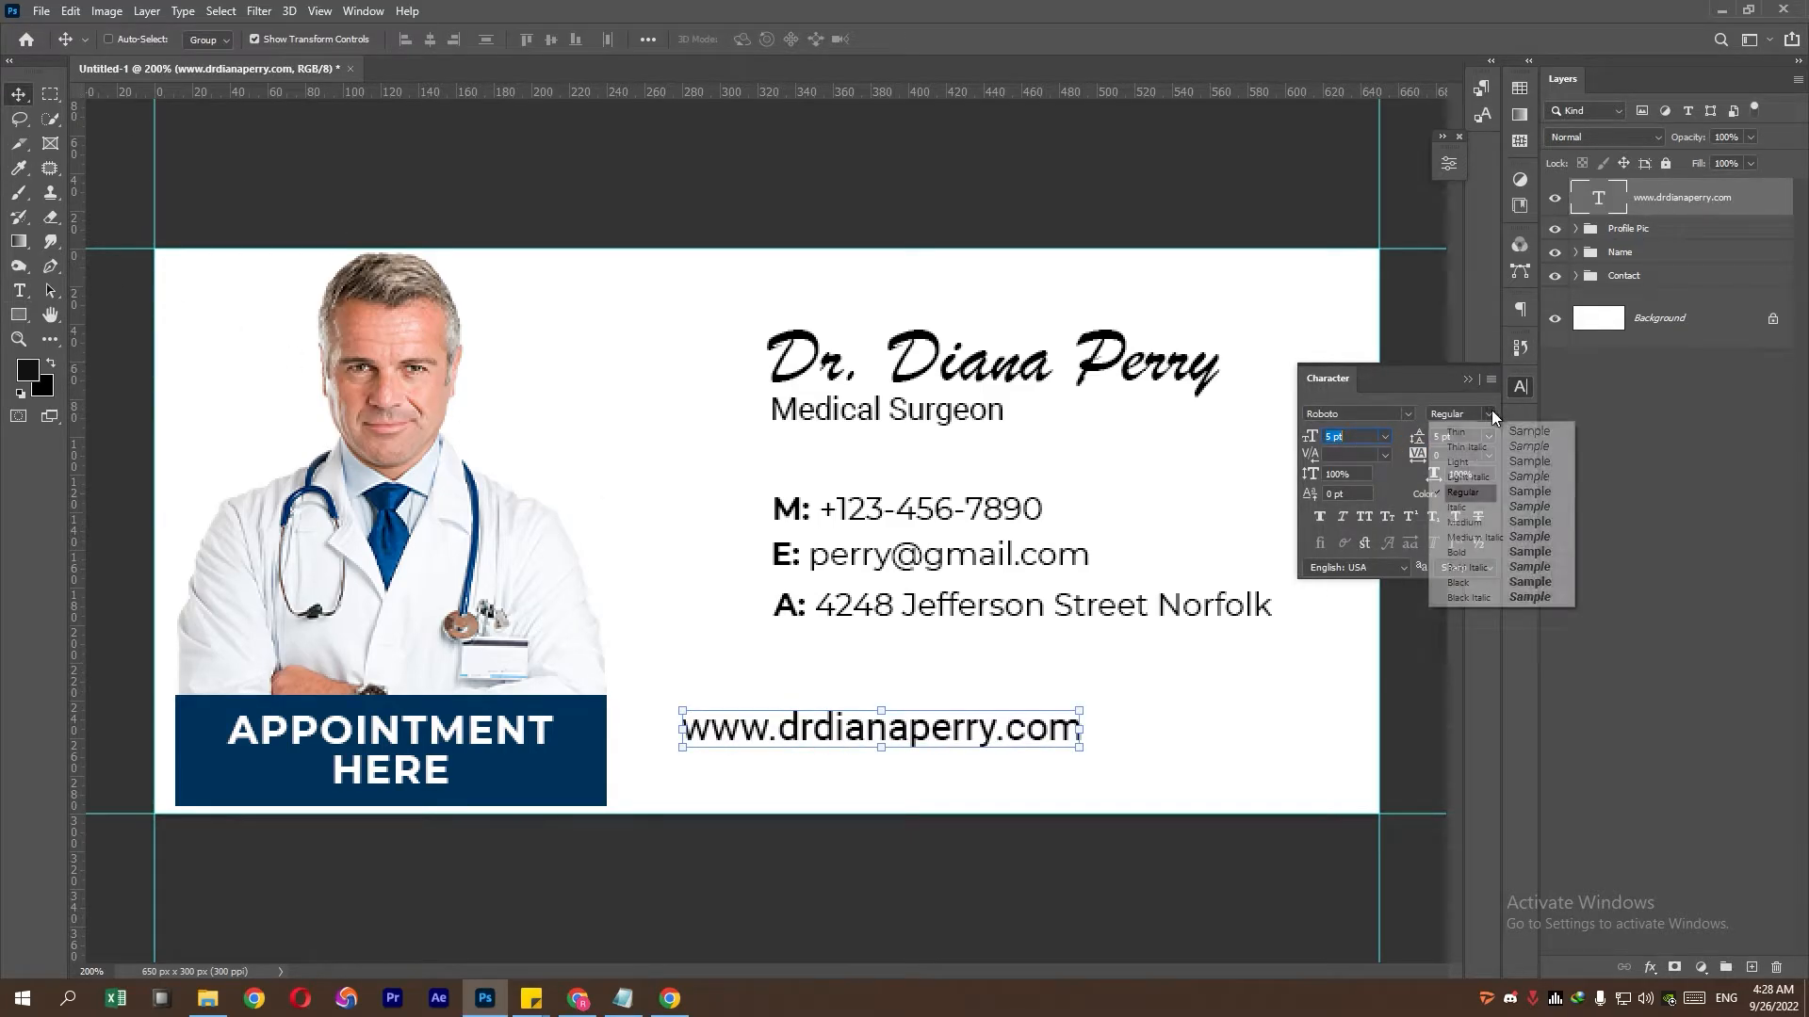
pyautogui.click(1405, 410)
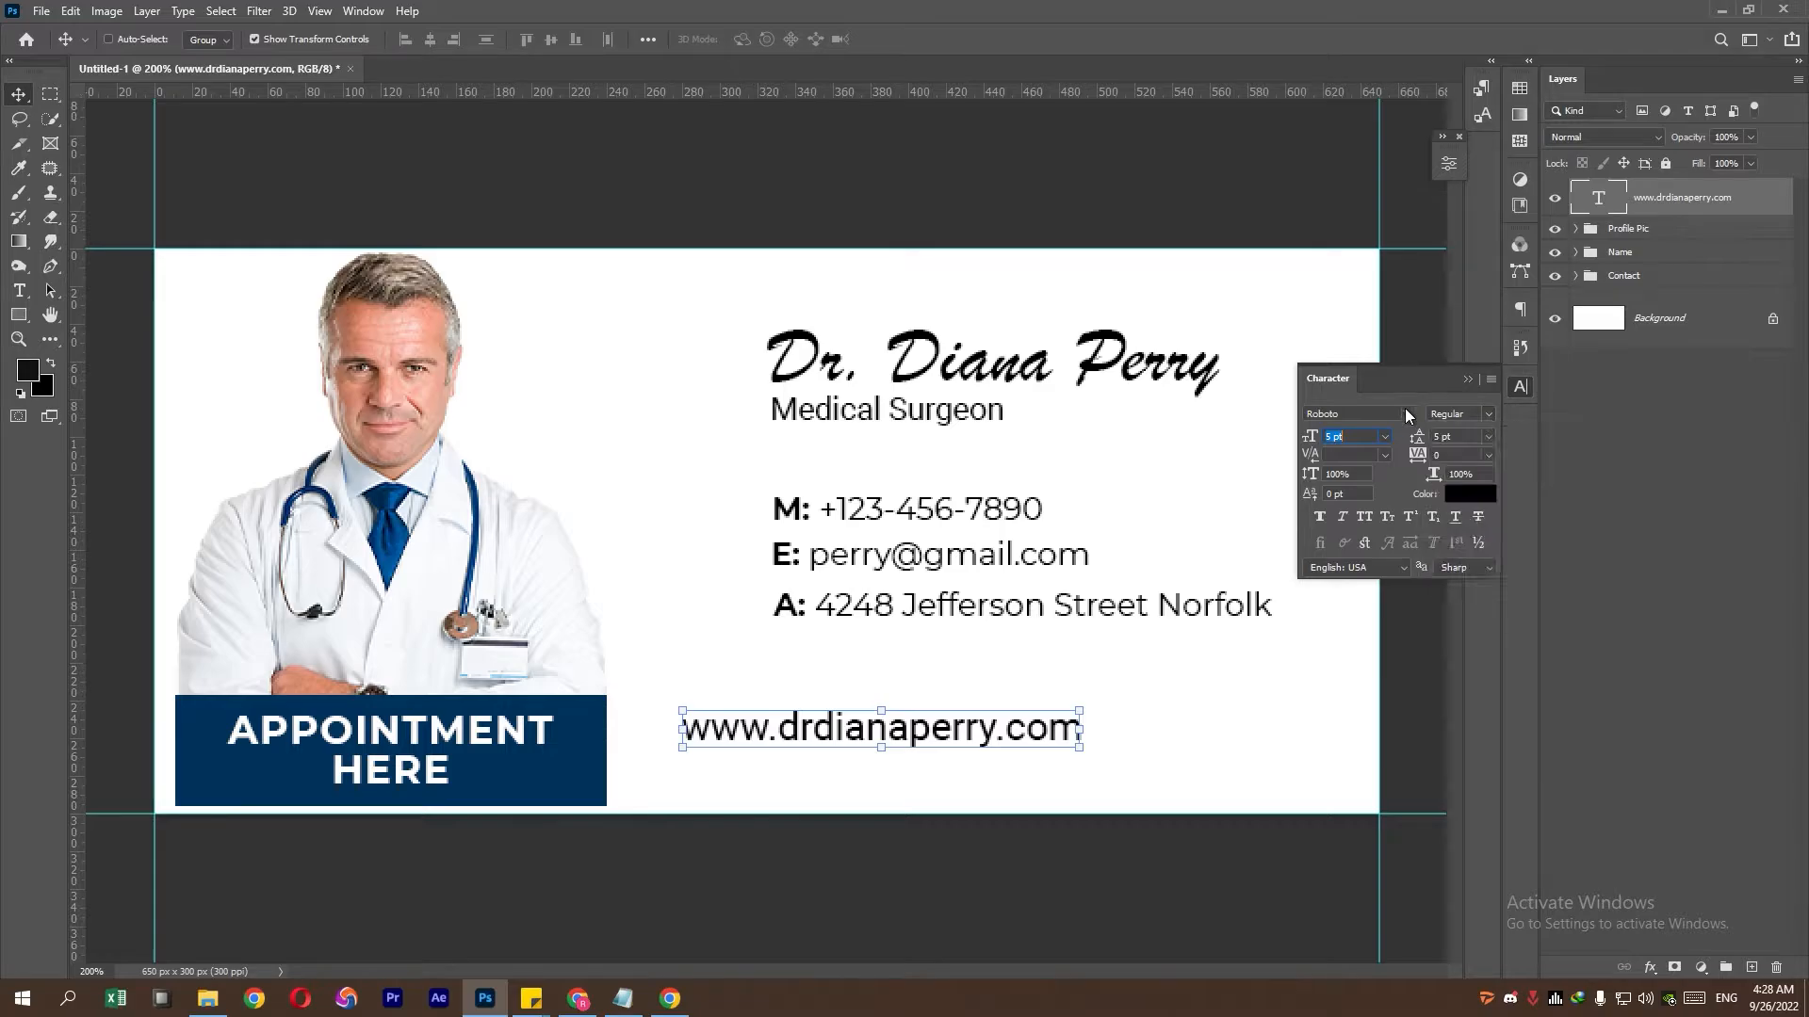
pyautogui.click(1405, 471)
pyautogui.click(1477, 412)
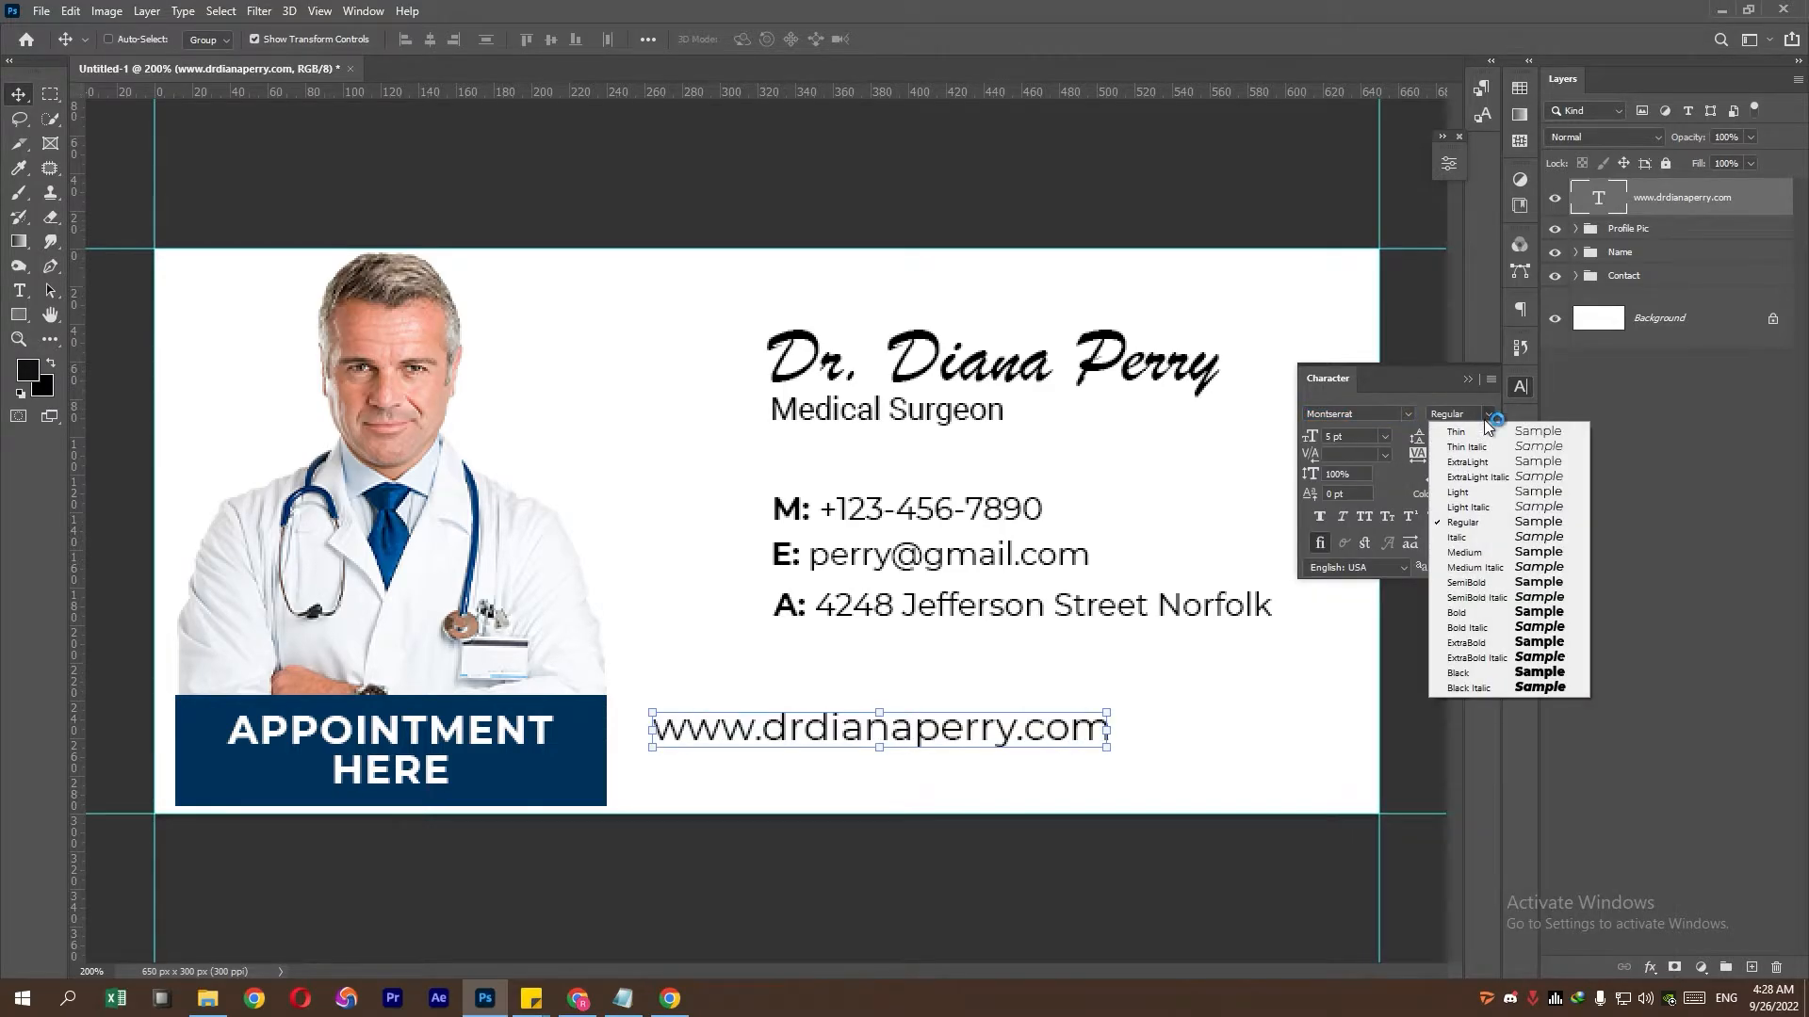
pyautogui.click(1499, 658)
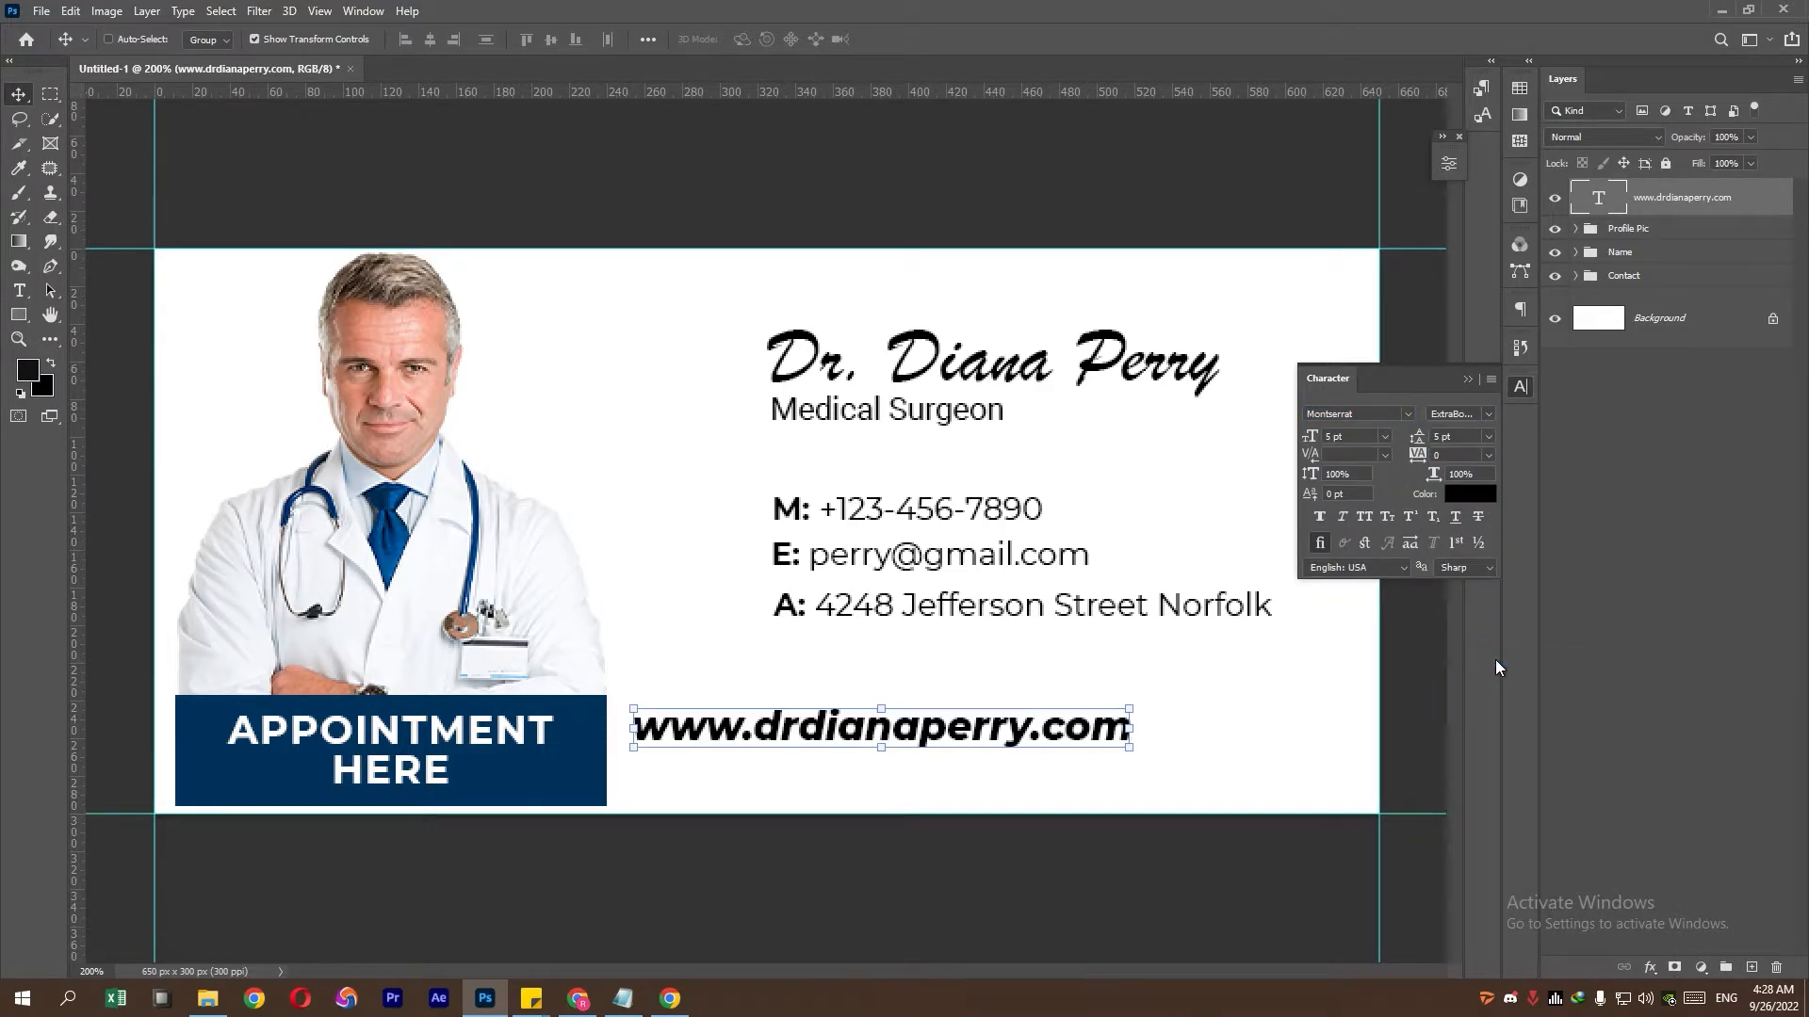
# - Position the website line beneath the contact lines, snapped to the bottom guide
pyautogui.hotkey('ctrl', 't')
pyautogui.moveTo(1036, 741); pyautogui.dragTo(1183, 754)
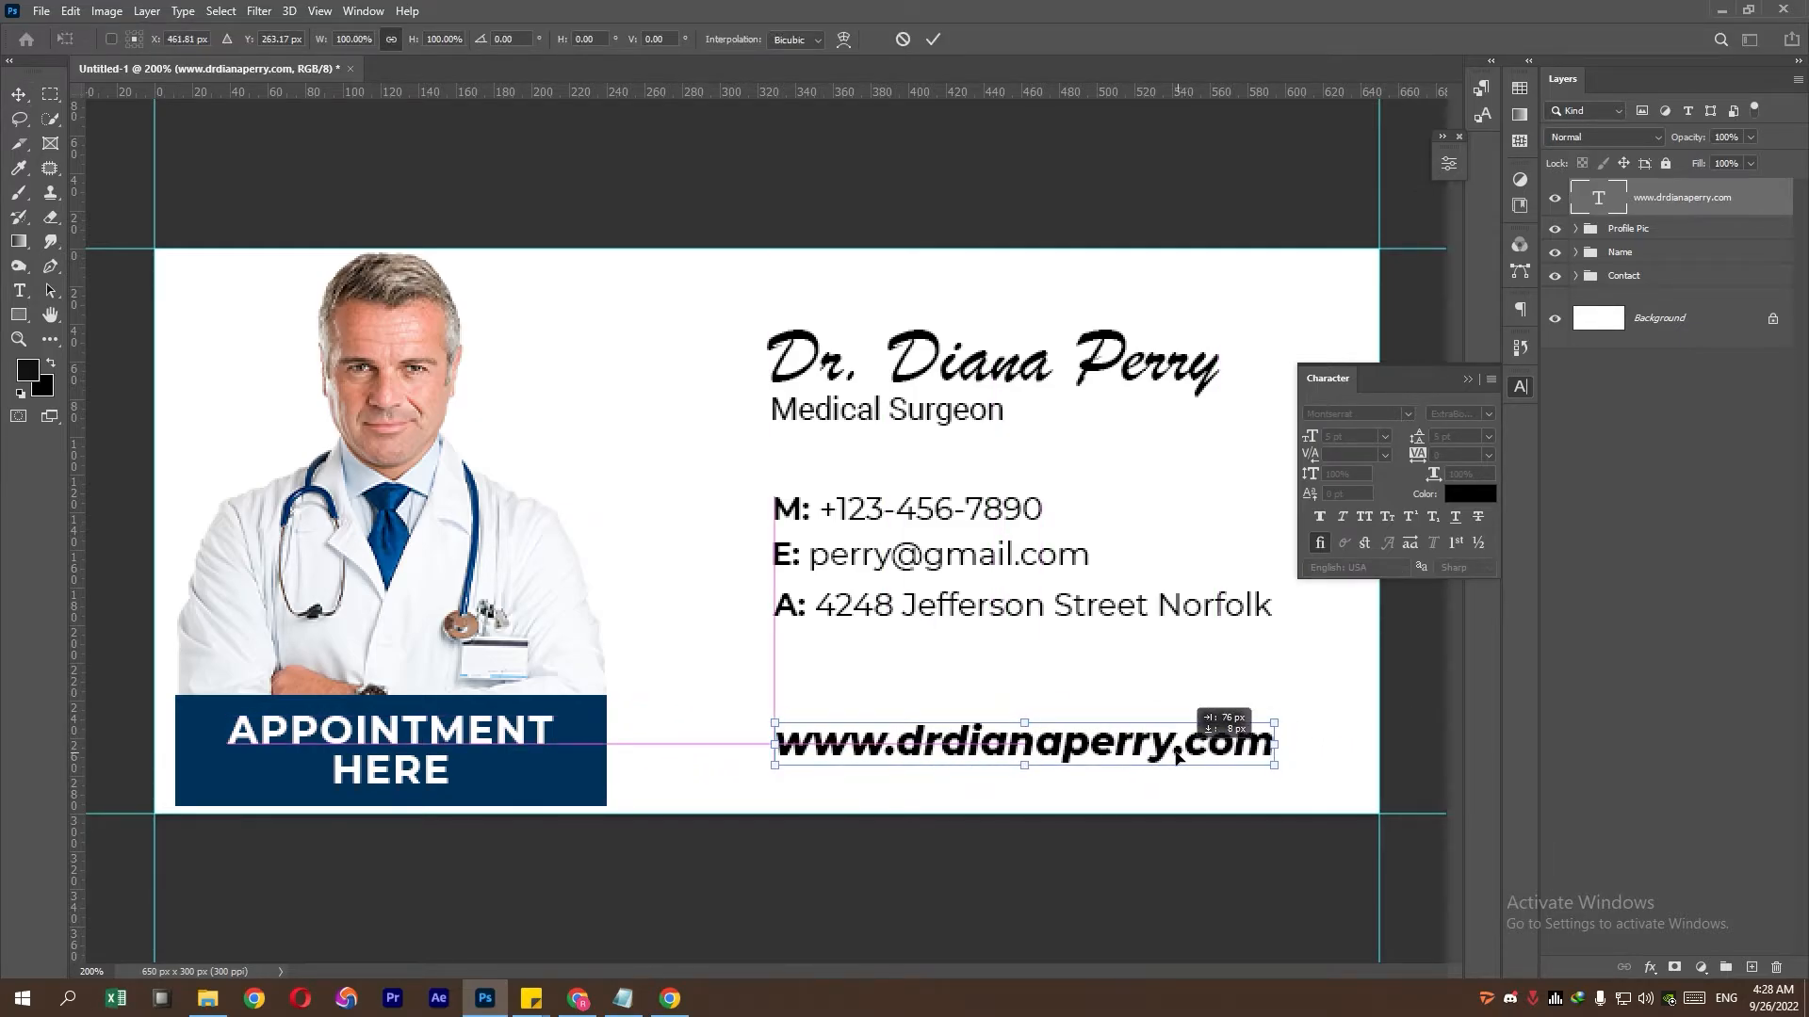
pyautogui.press('Down')
pyautogui.press('Down')
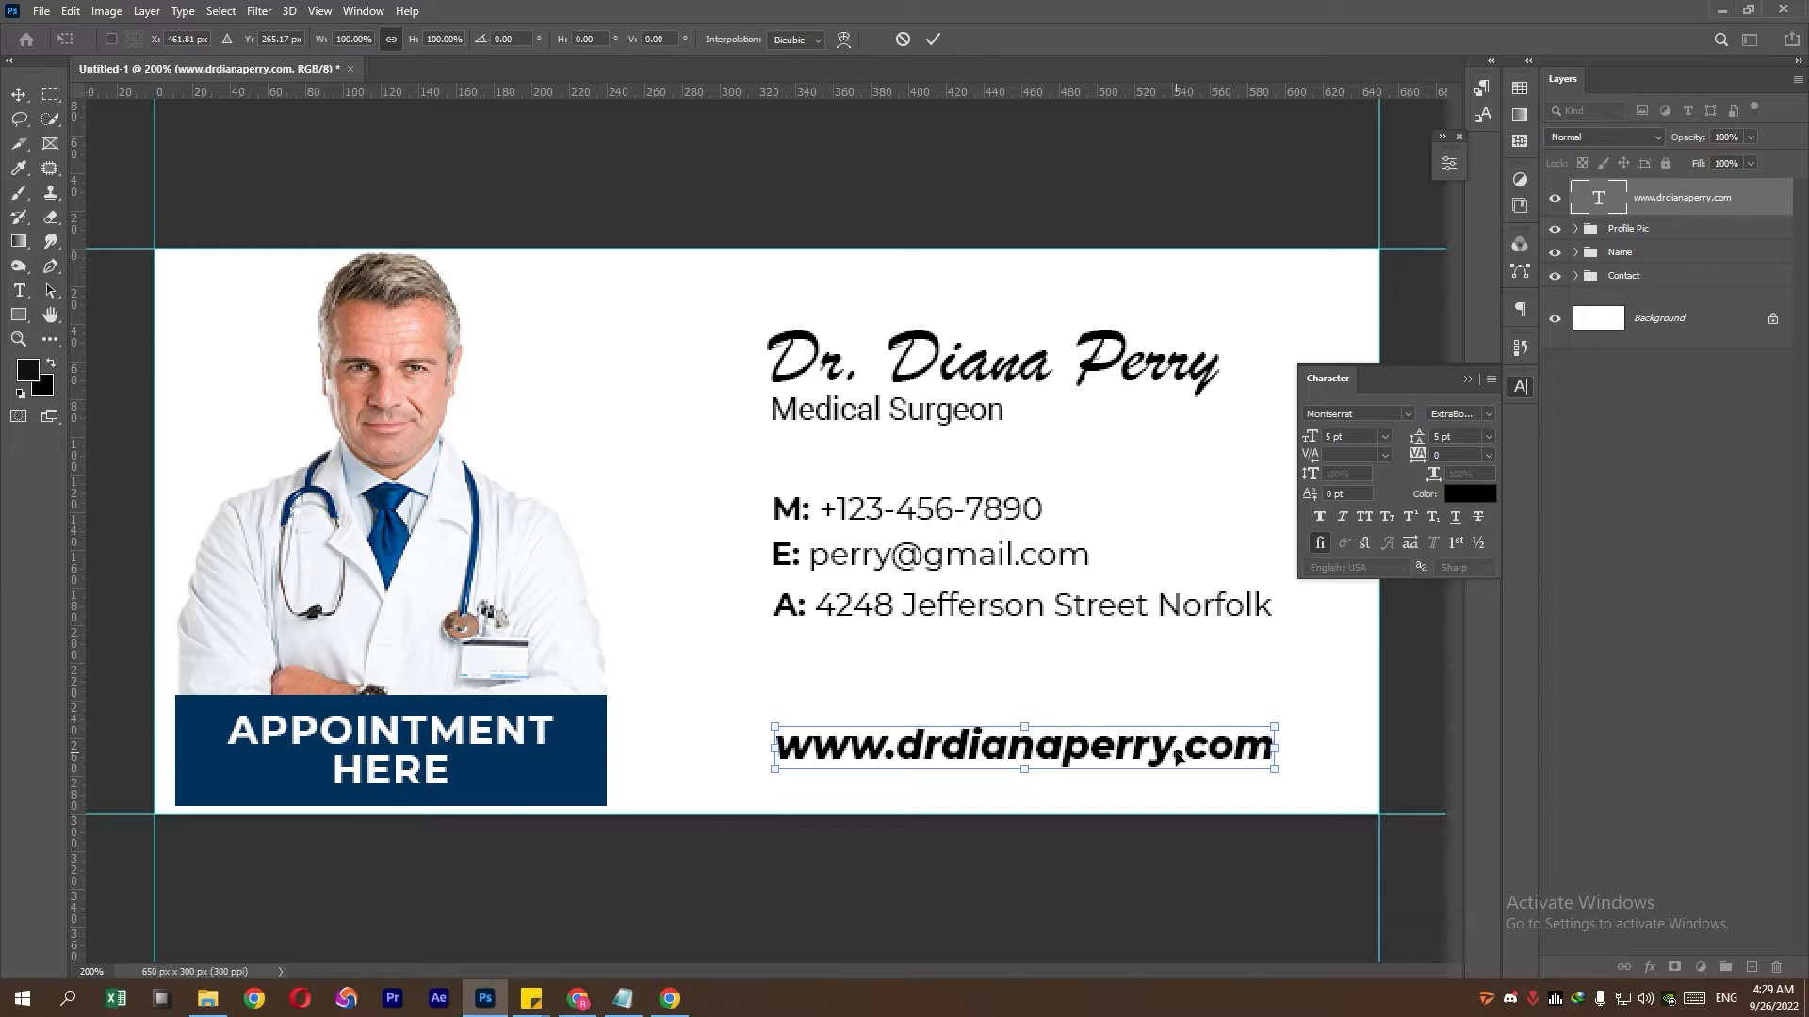
pyautogui.moveTo(1177, 750); pyautogui.dragTo(1176, 747)
pyautogui.press('Return')
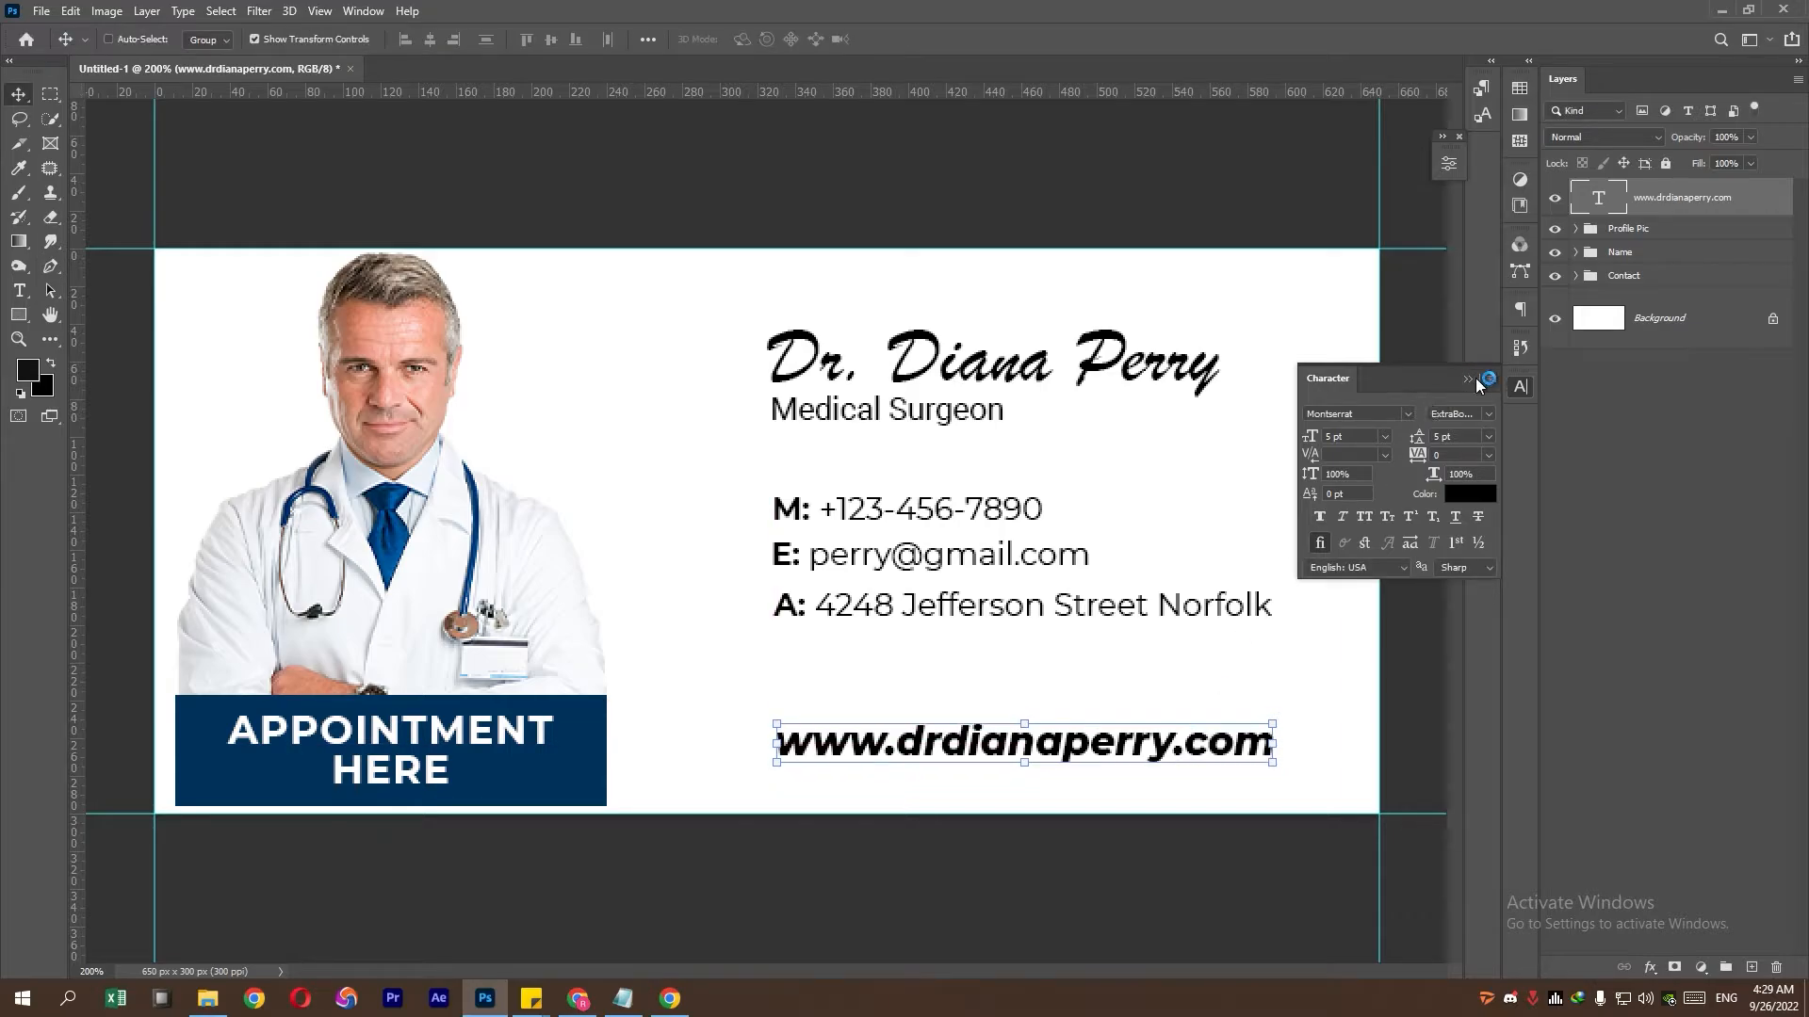
pyautogui.click(1466, 378)
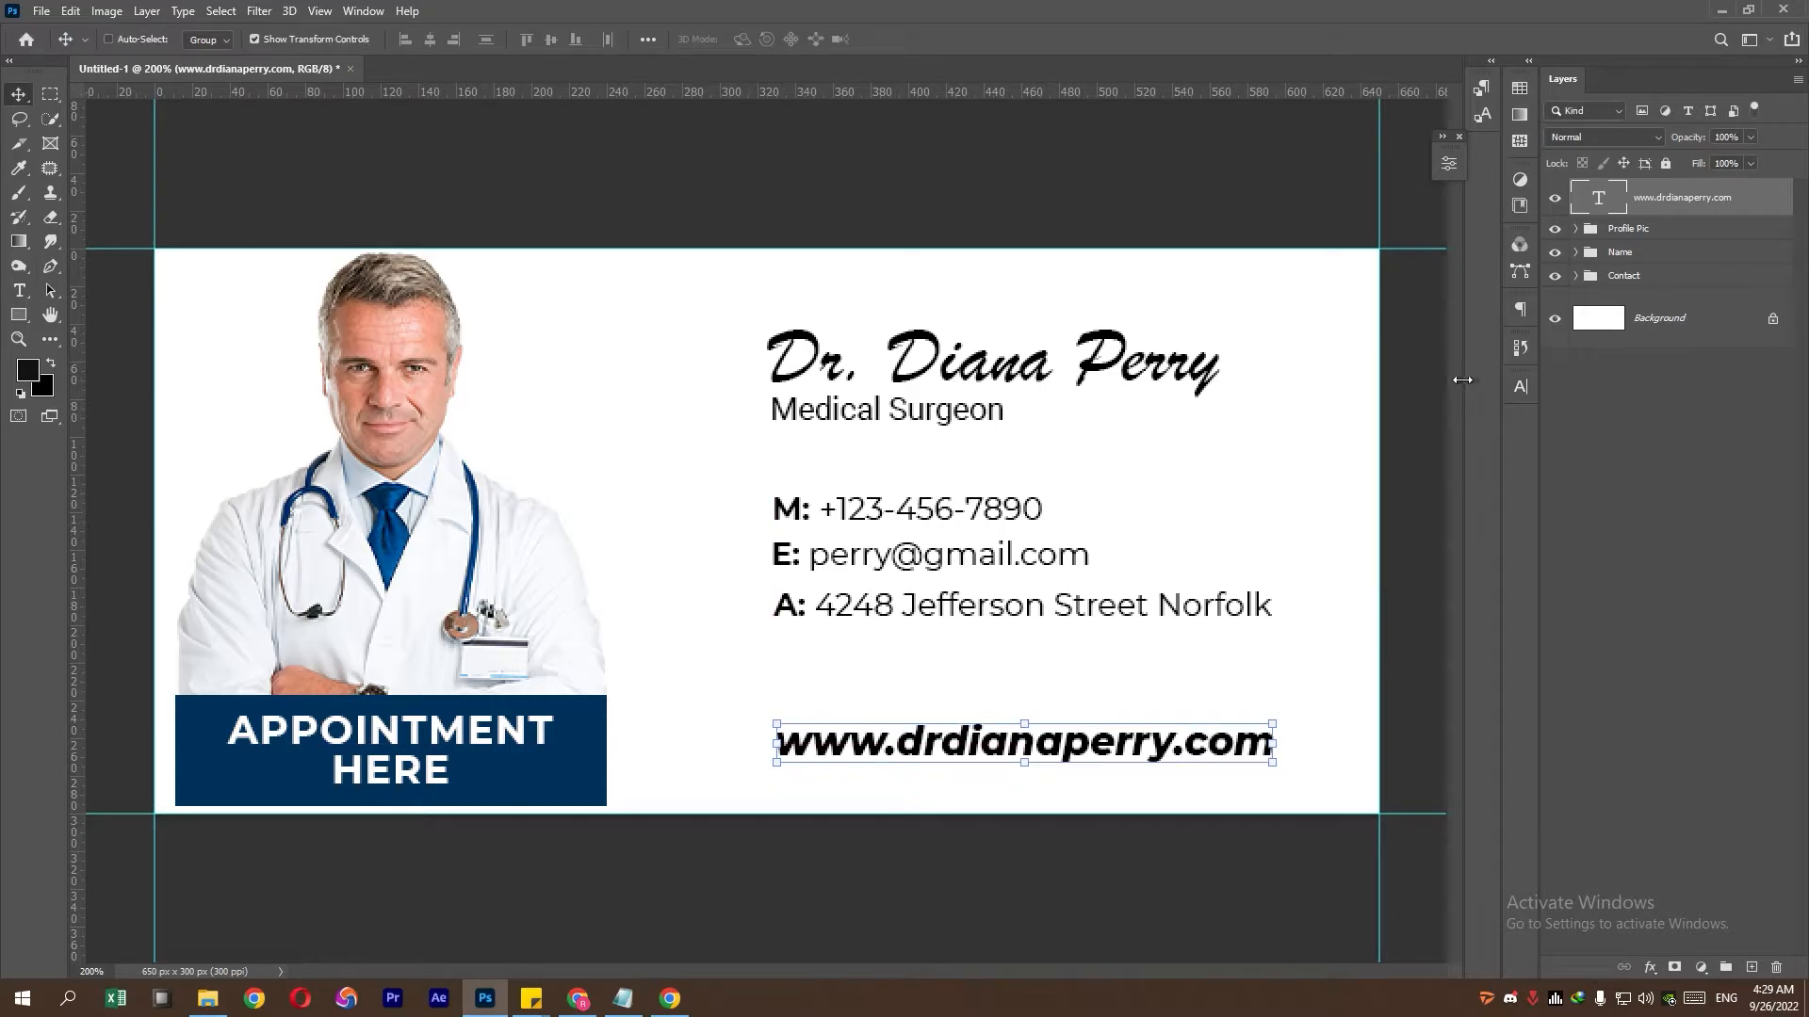
pyautogui.click(50, 94)
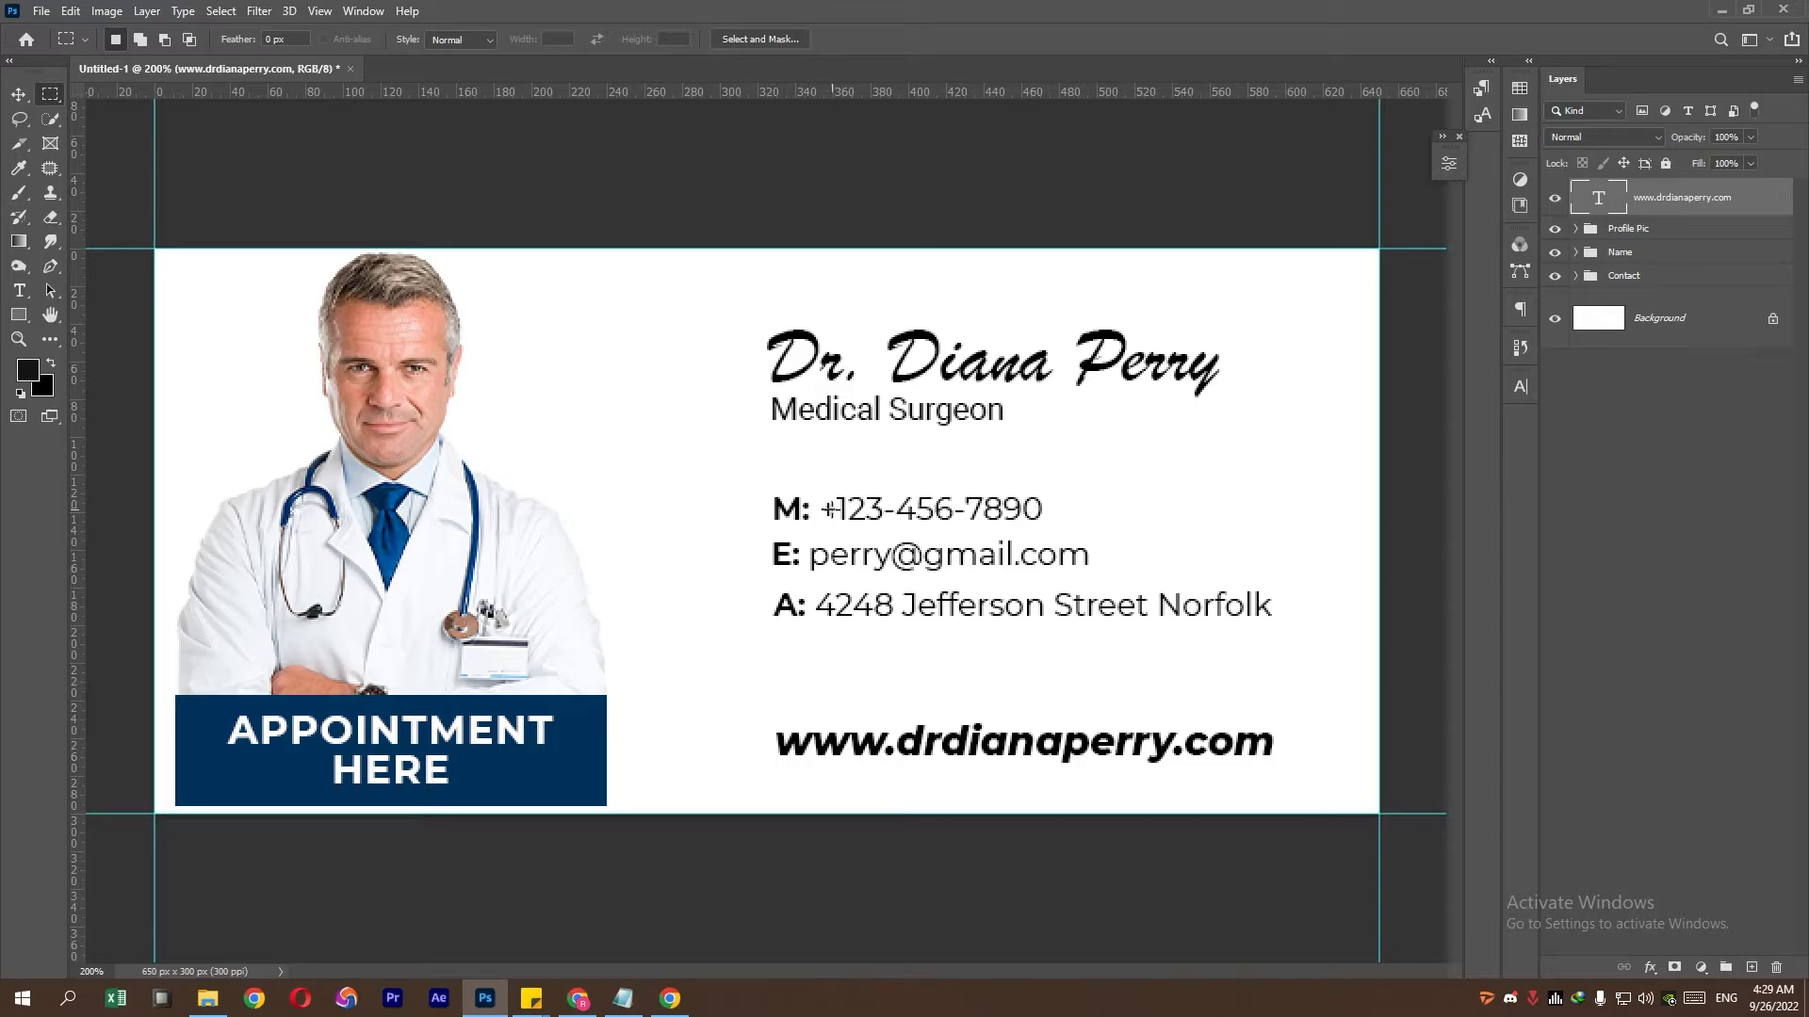
# - Draw a tall thin rectangle beside the contact details filled with navy 06325c
pyautogui.click(19, 315)
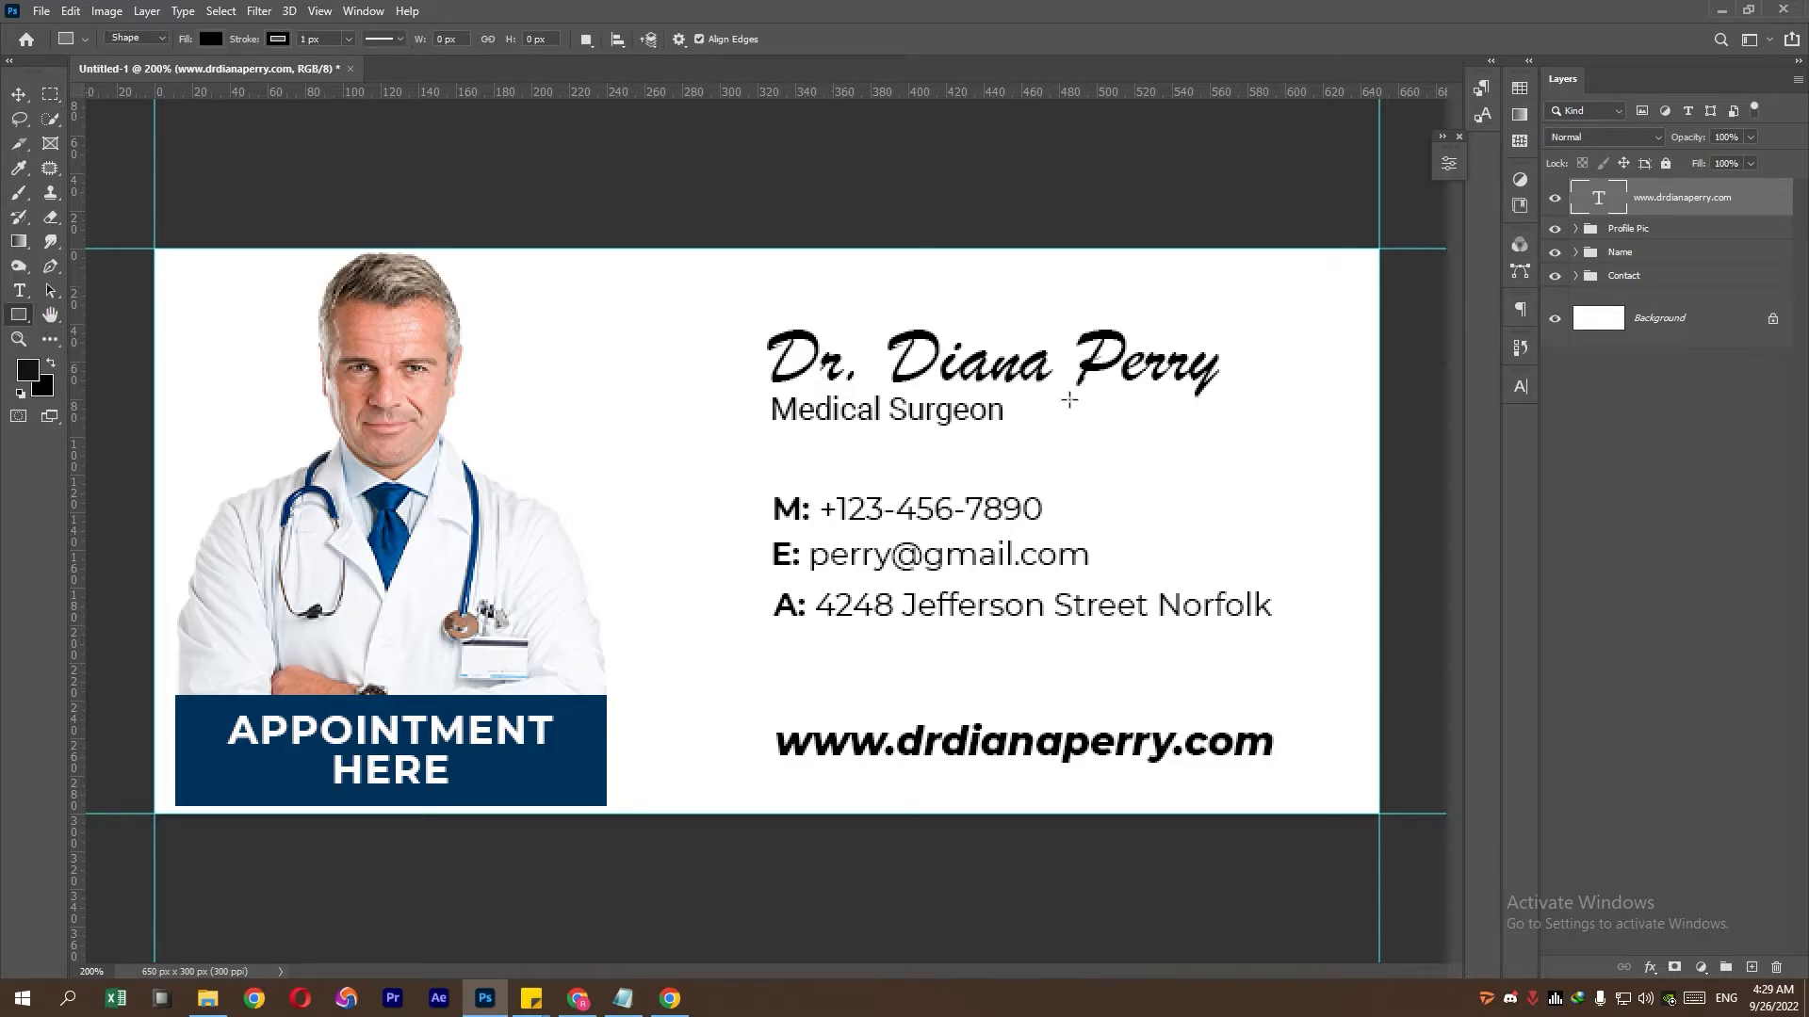
pyautogui.moveTo(684, 317); pyautogui.dragTo(713, 633)
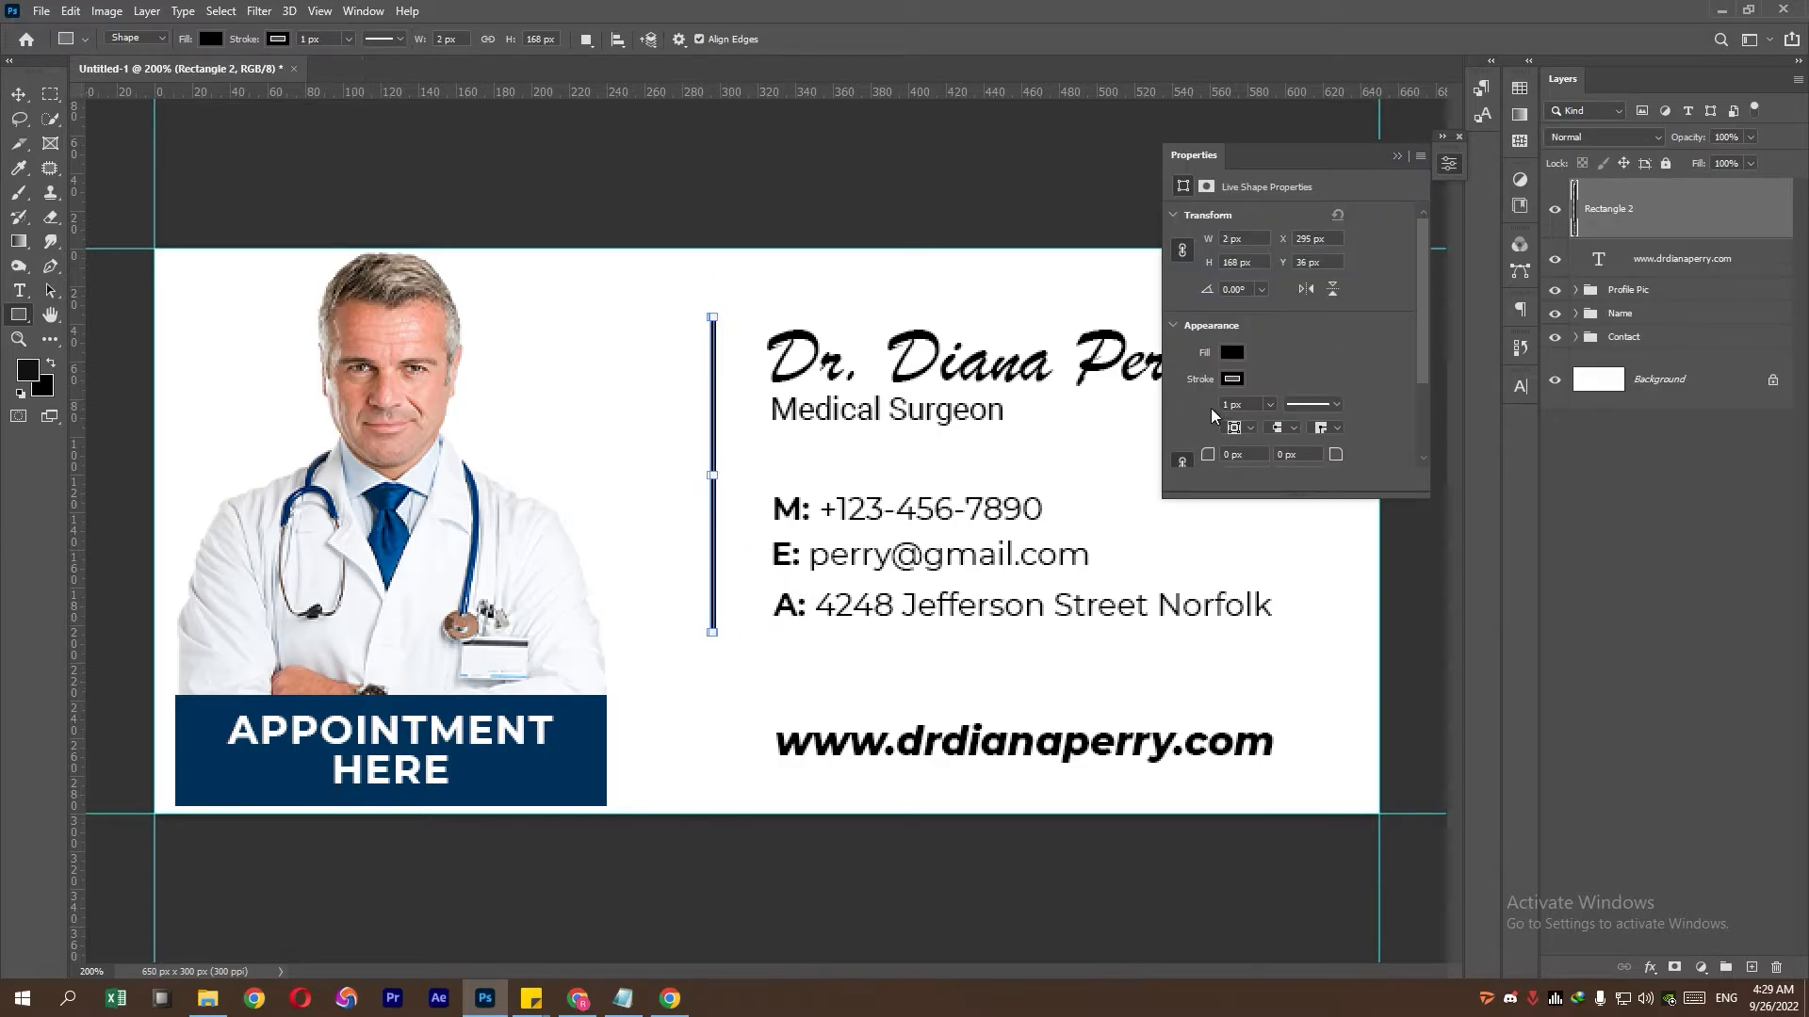
pyautogui.click(1229, 379)
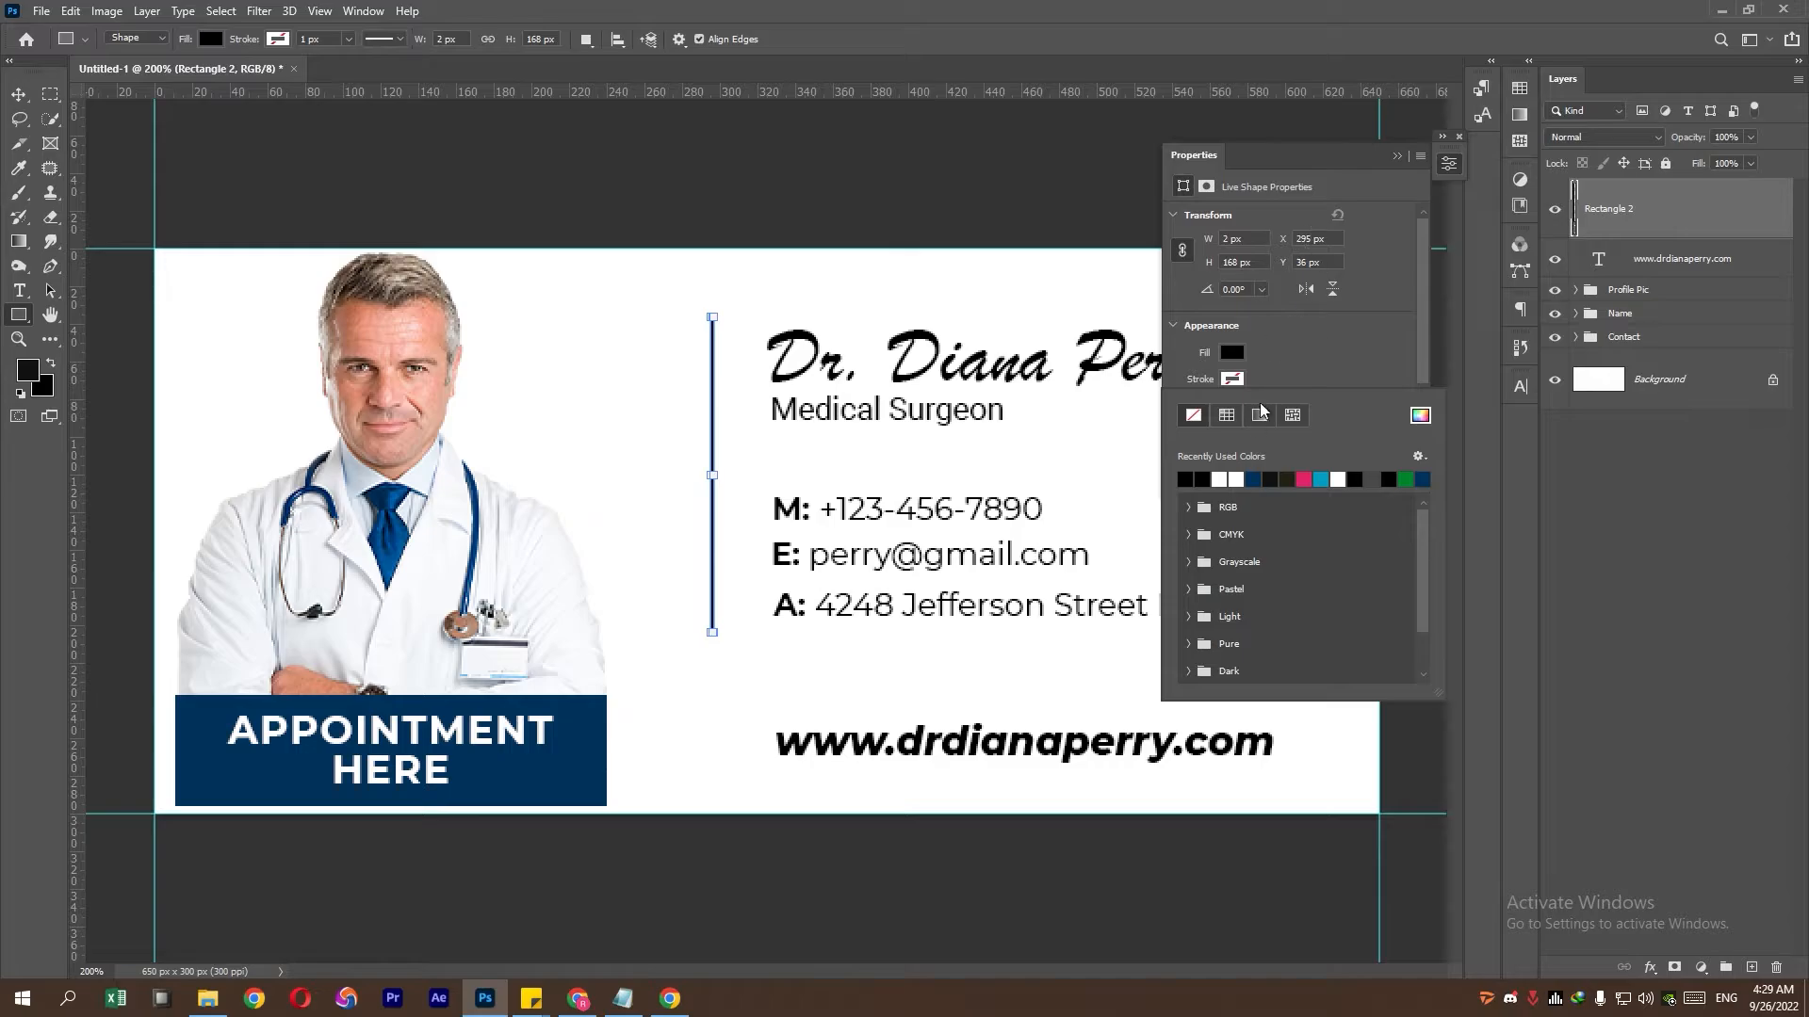
pyautogui.click(1231, 352)
pyautogui.click(1420, 389)
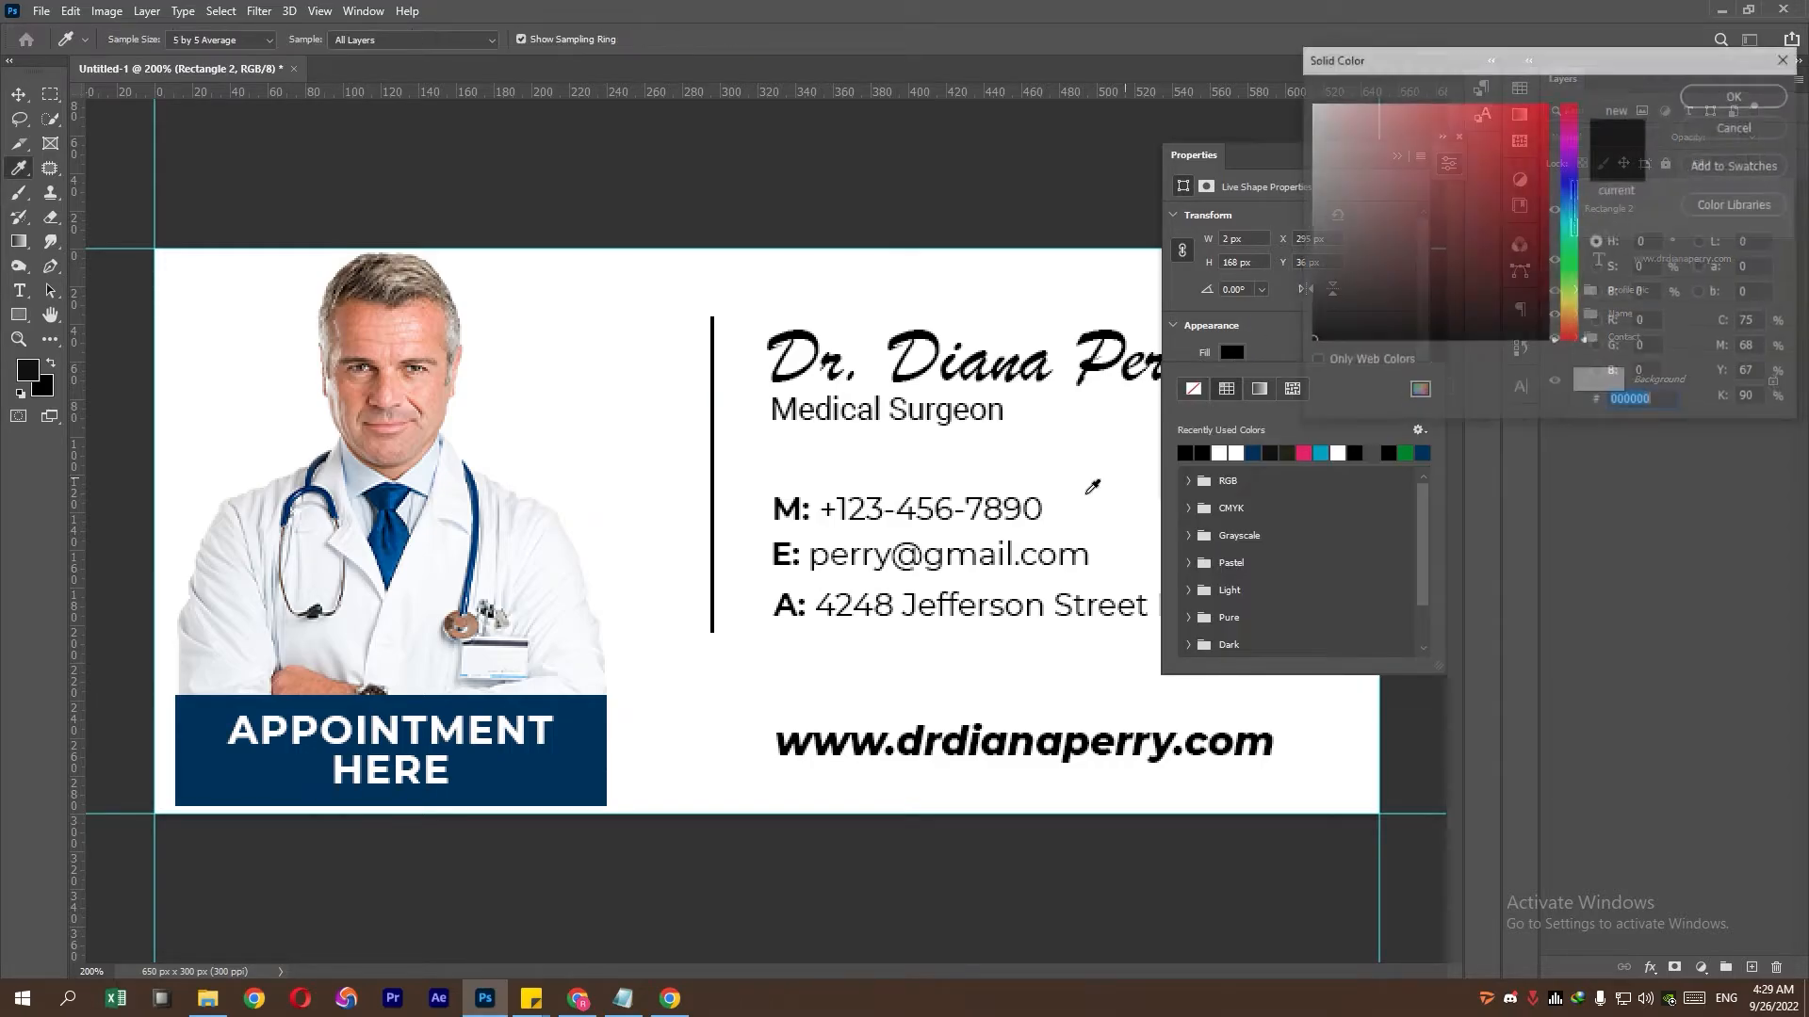
pyautogui.click(571, 765)
pyautogui.click(1717, 97)
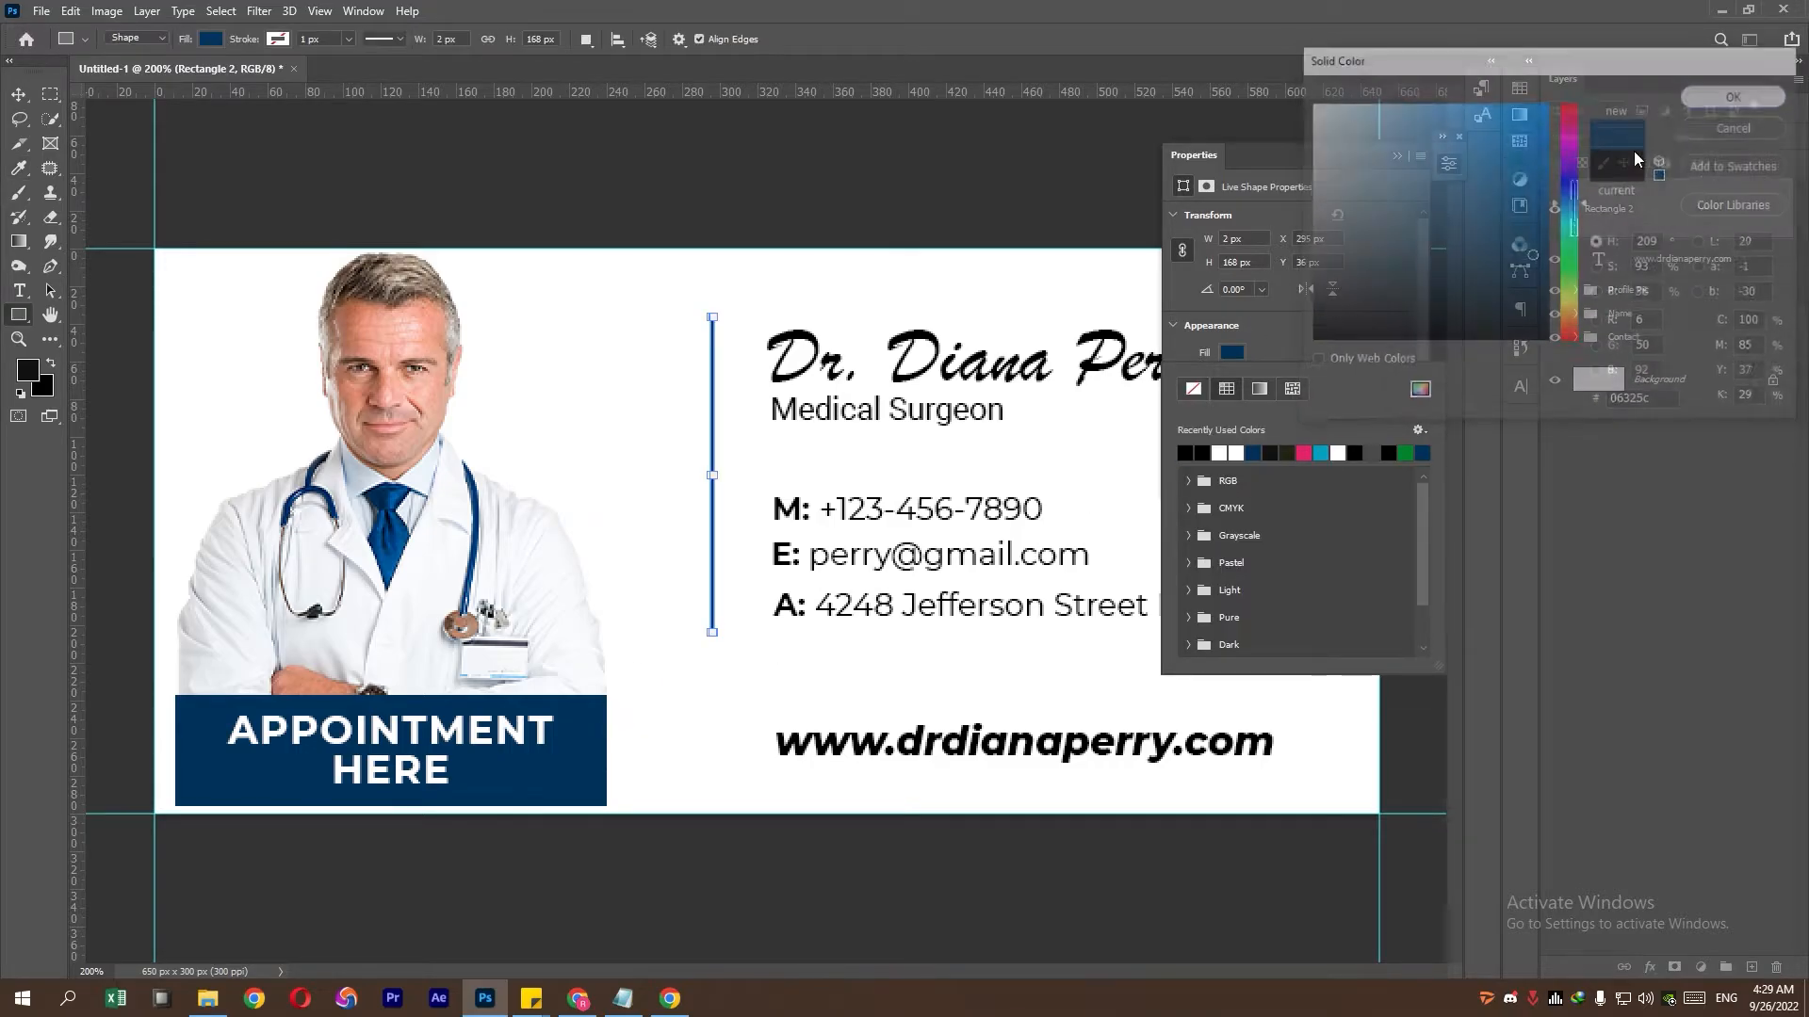
pyautogui.click(1410, 156)
pyautogui.click(1411, 156)
# - Resize the divider bar from both ends and shift it slightly right toward the text
pyautogui.scroll(2, 818, 414)
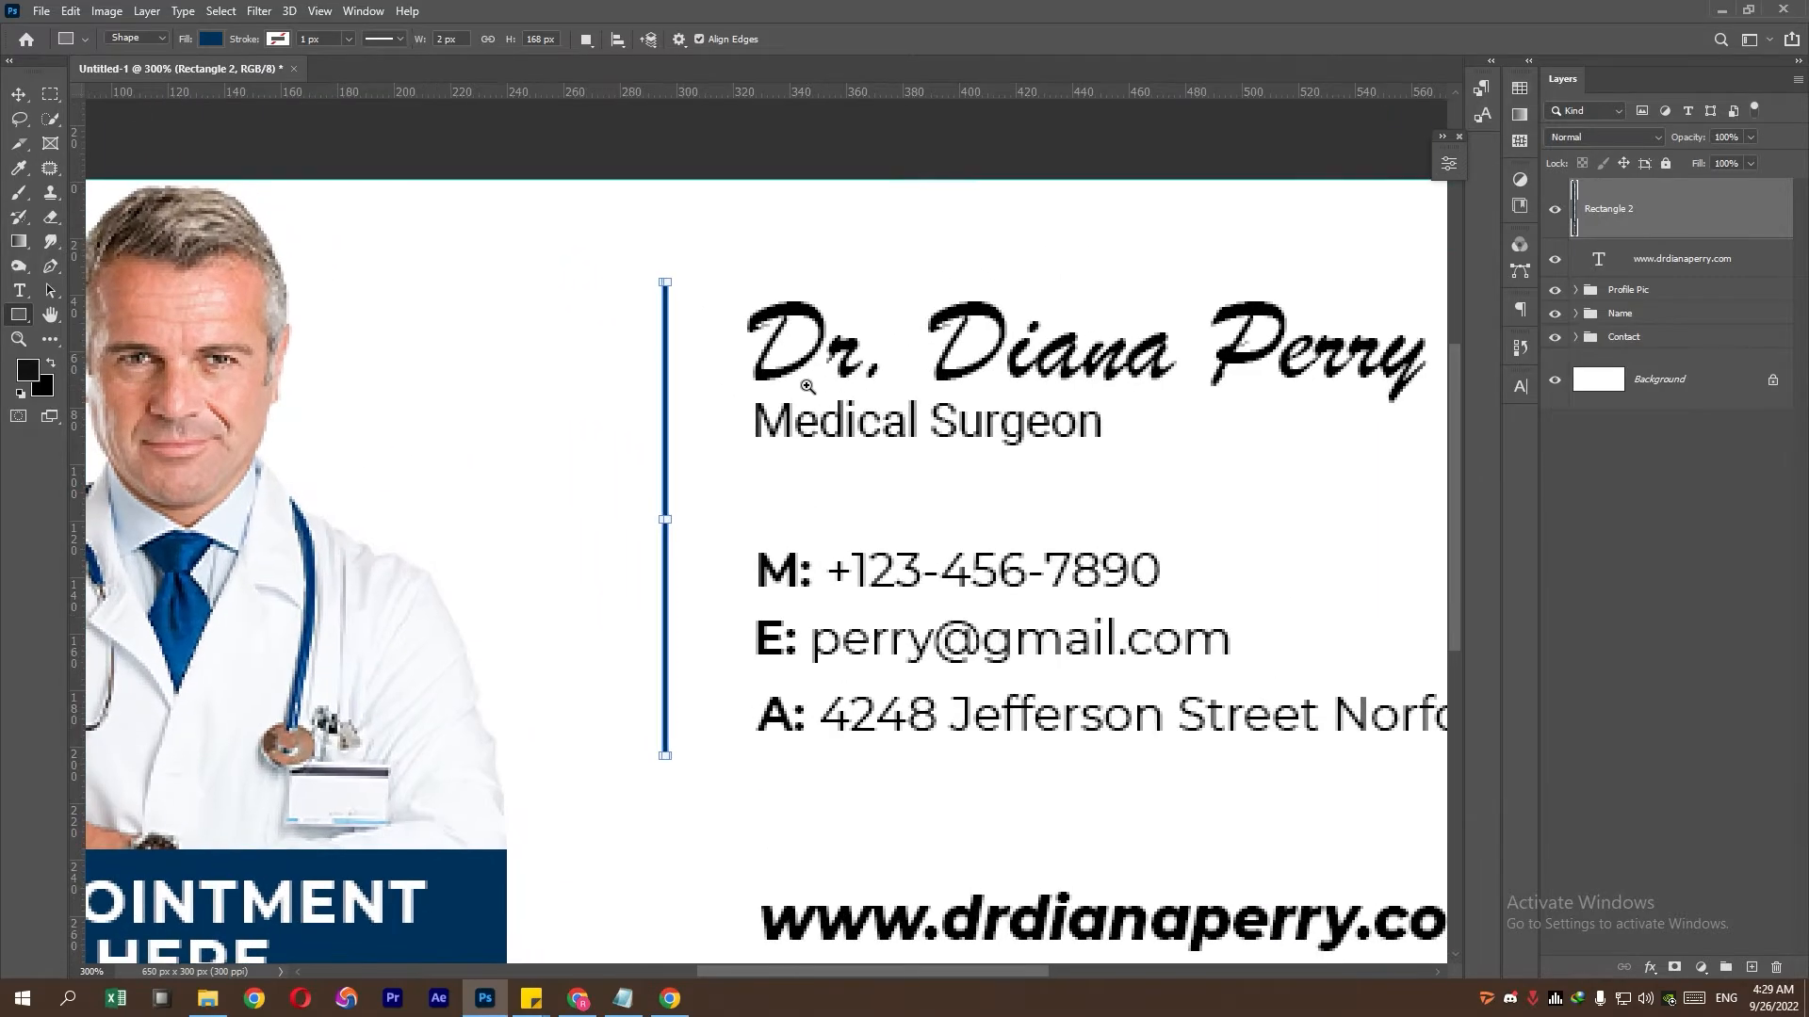
pyautogui.press('v')
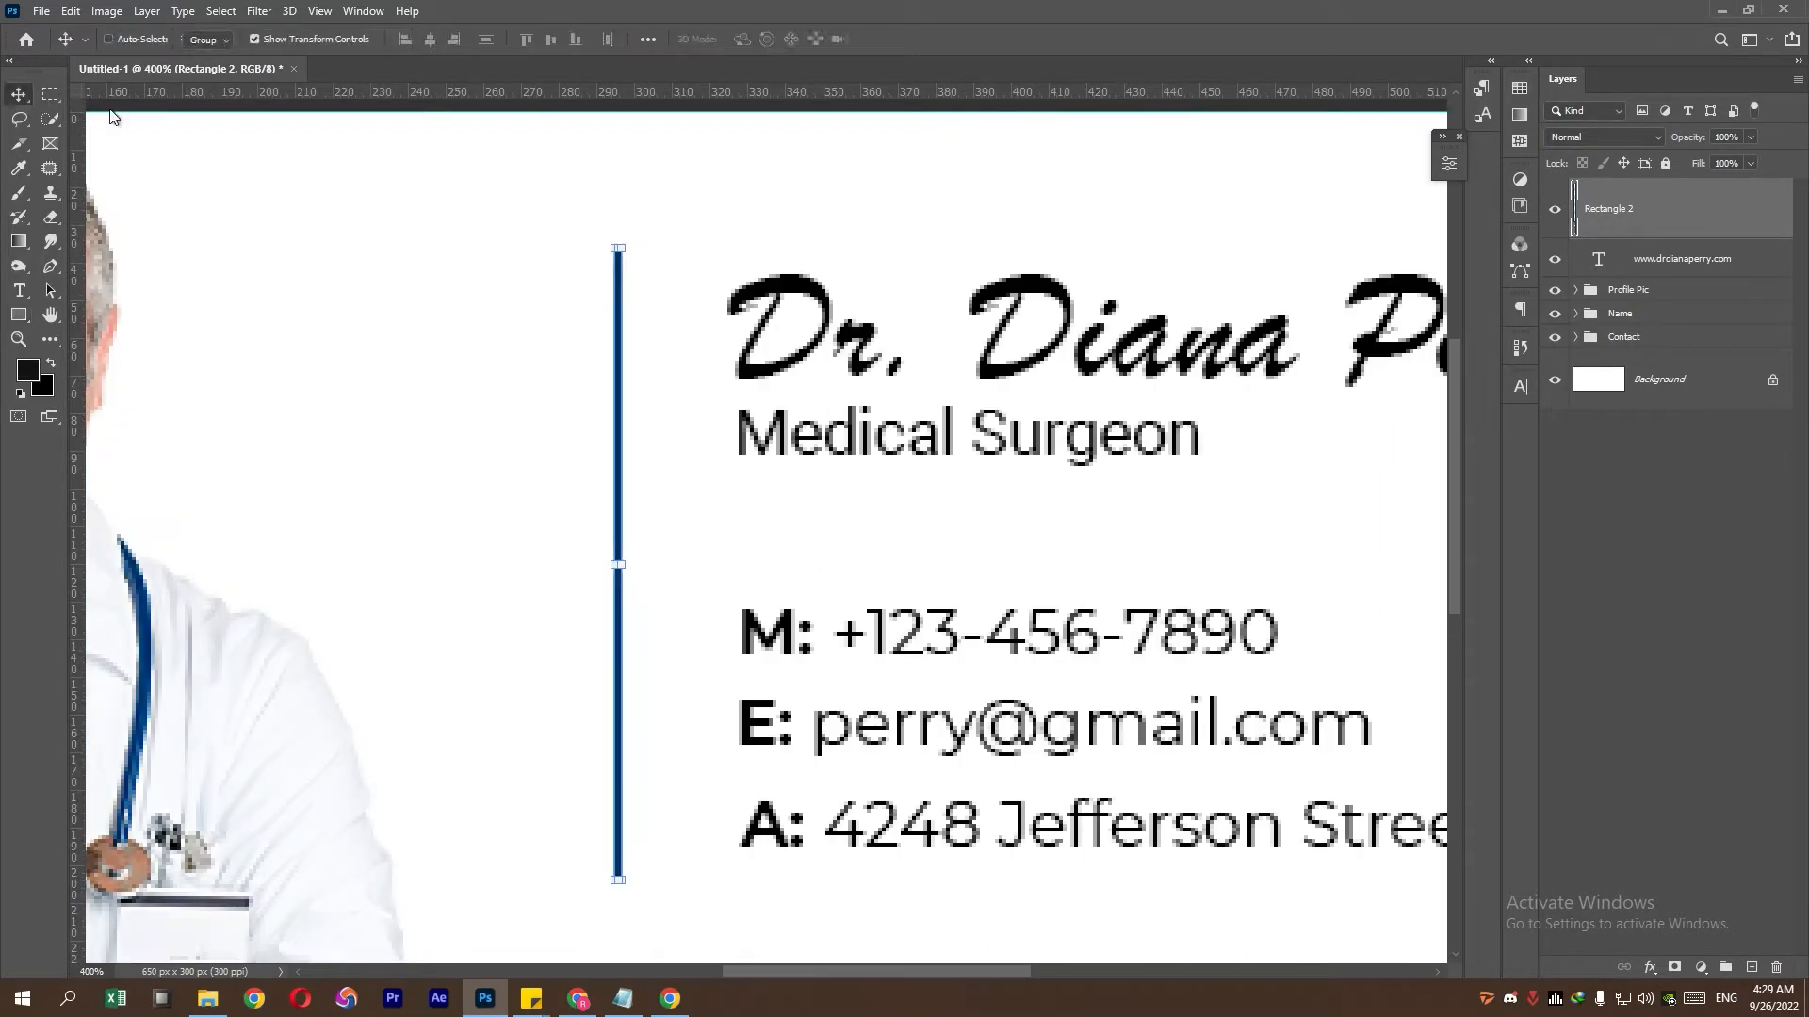
pyautogui.click(619, 242)
pyautogui.moveTo(619, 243); pyautogui.dragTo(619, 269)
pyautogui.scroll(-4, 763, 432)
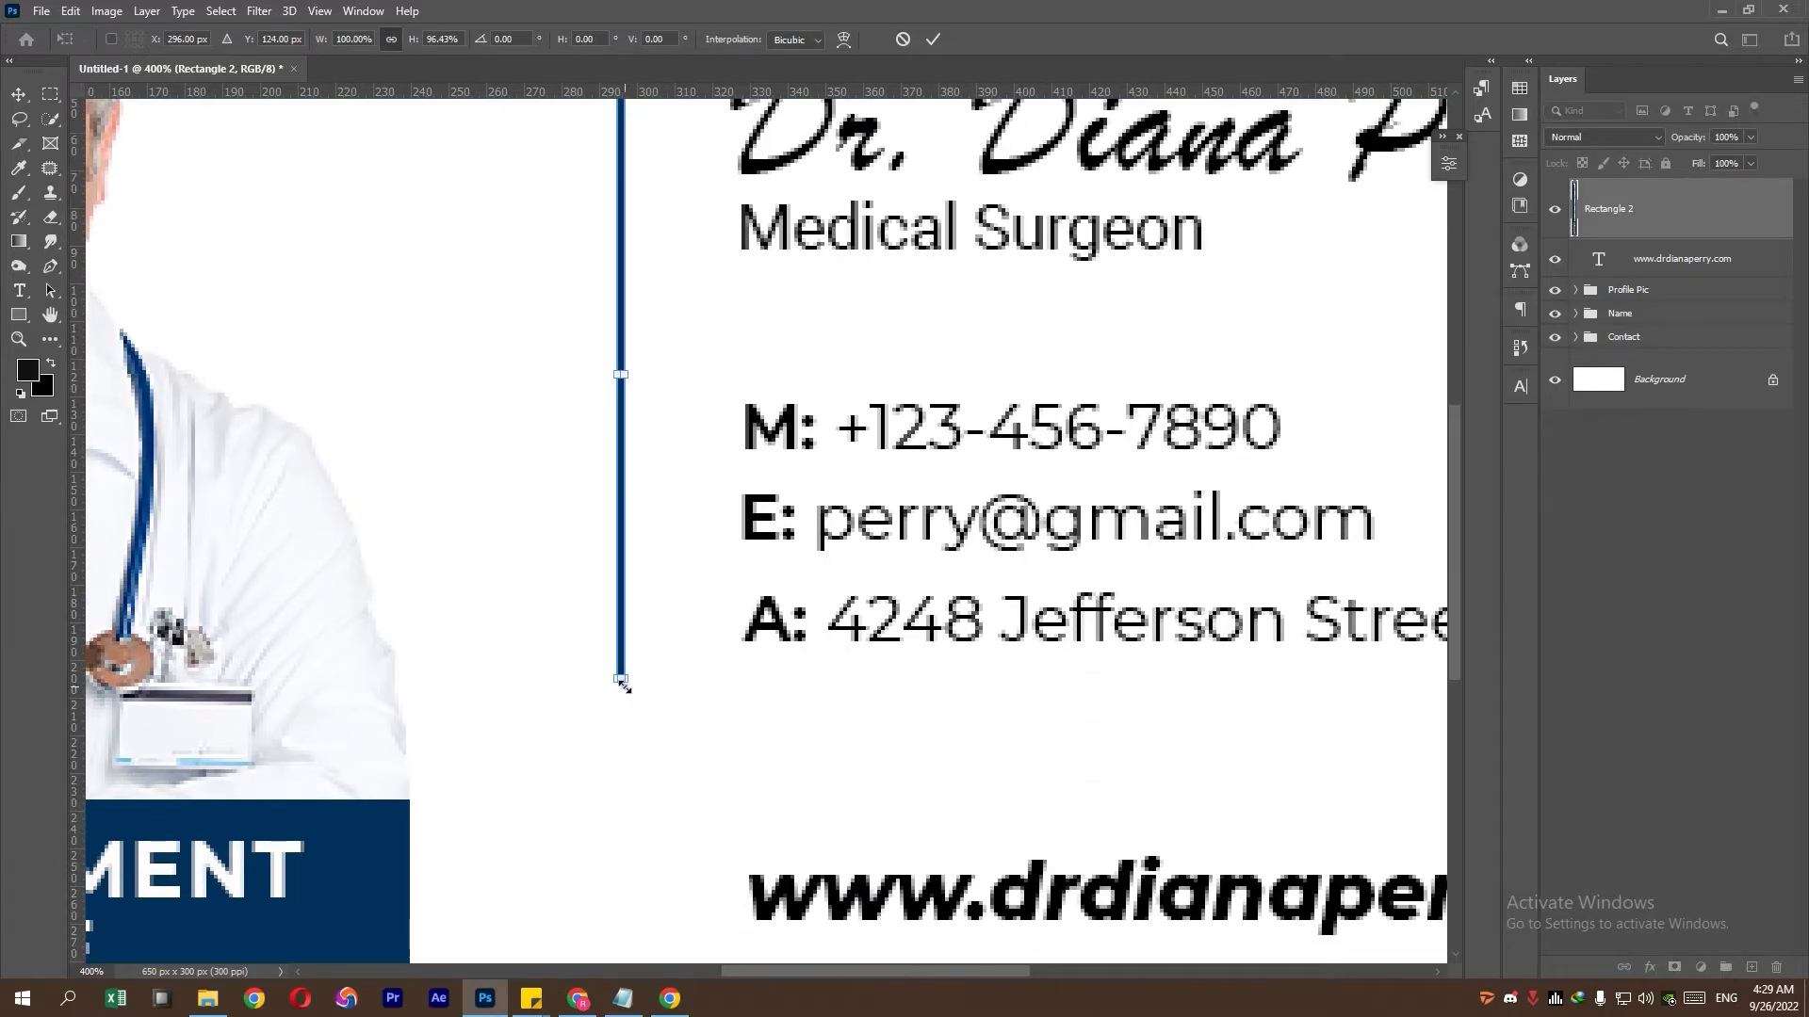
pyautogui.moveTo(620, 683); pyautogui.dragTo(620, 640)
pyautogui.moveTo(758, 523); pyautogui.dragTo(669, 730)
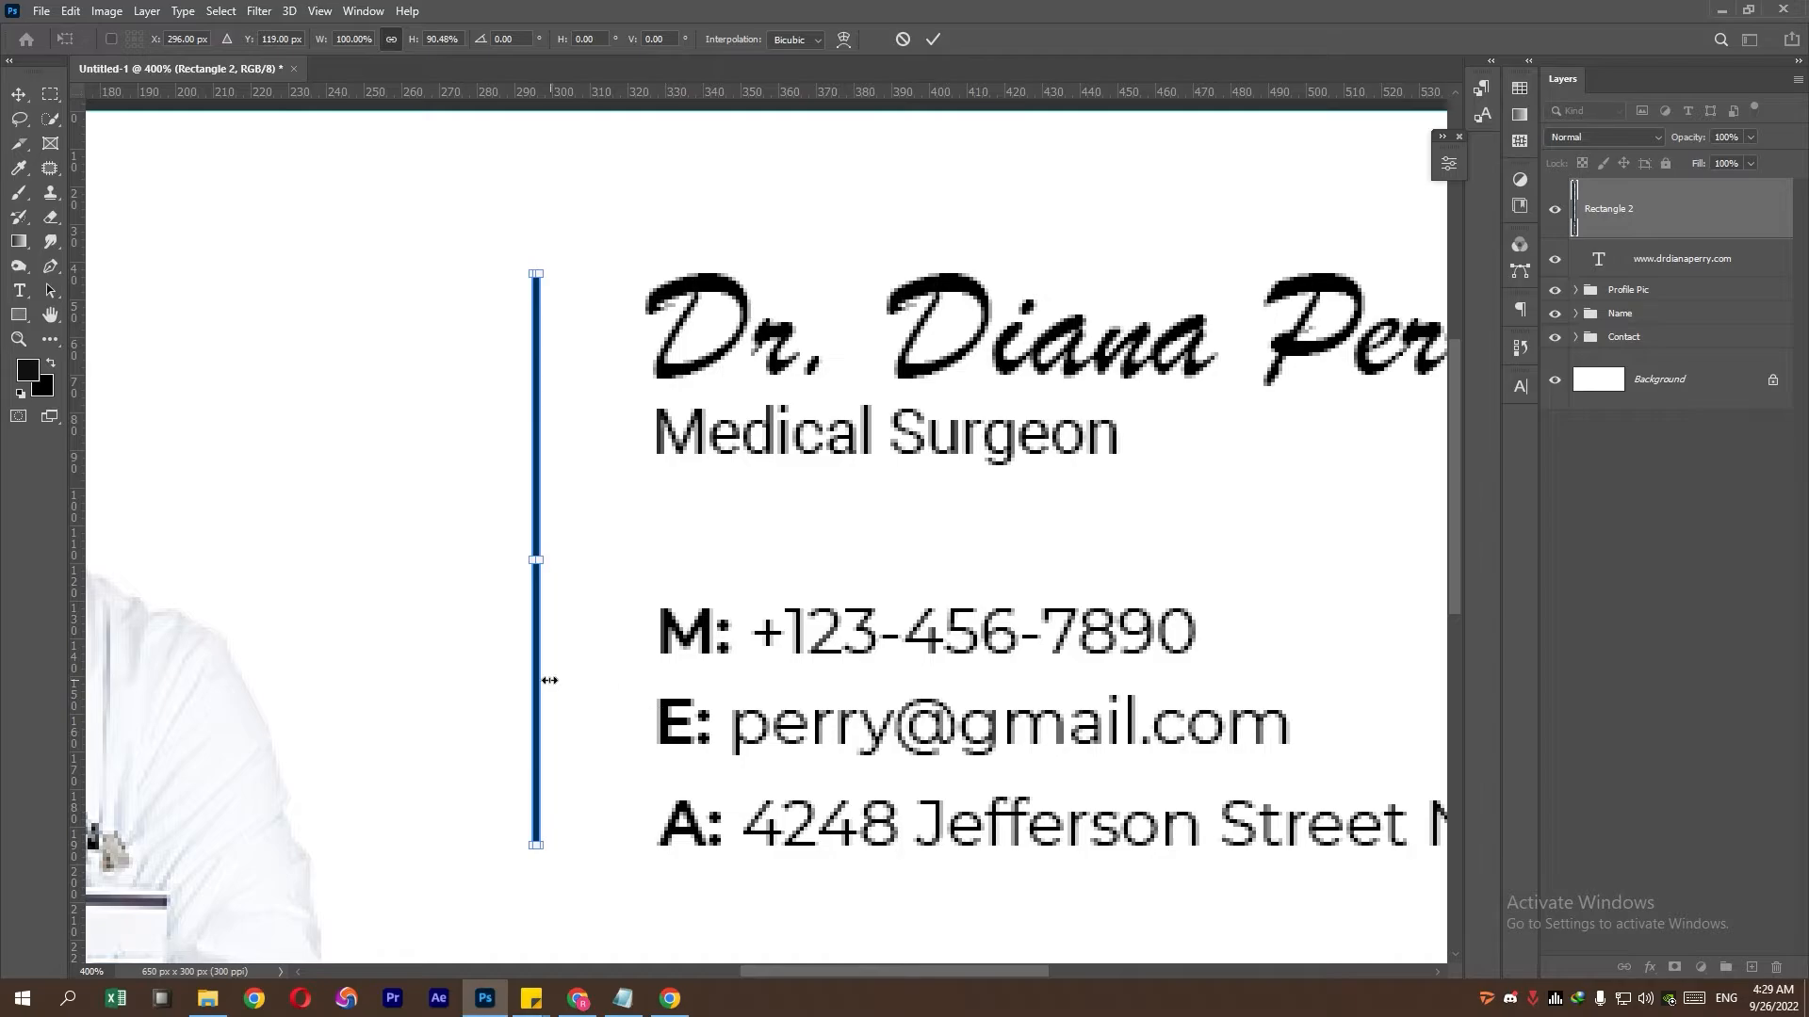
pyautogui.moveTo(537, 691); pyautogui.dragTo(576, 690)
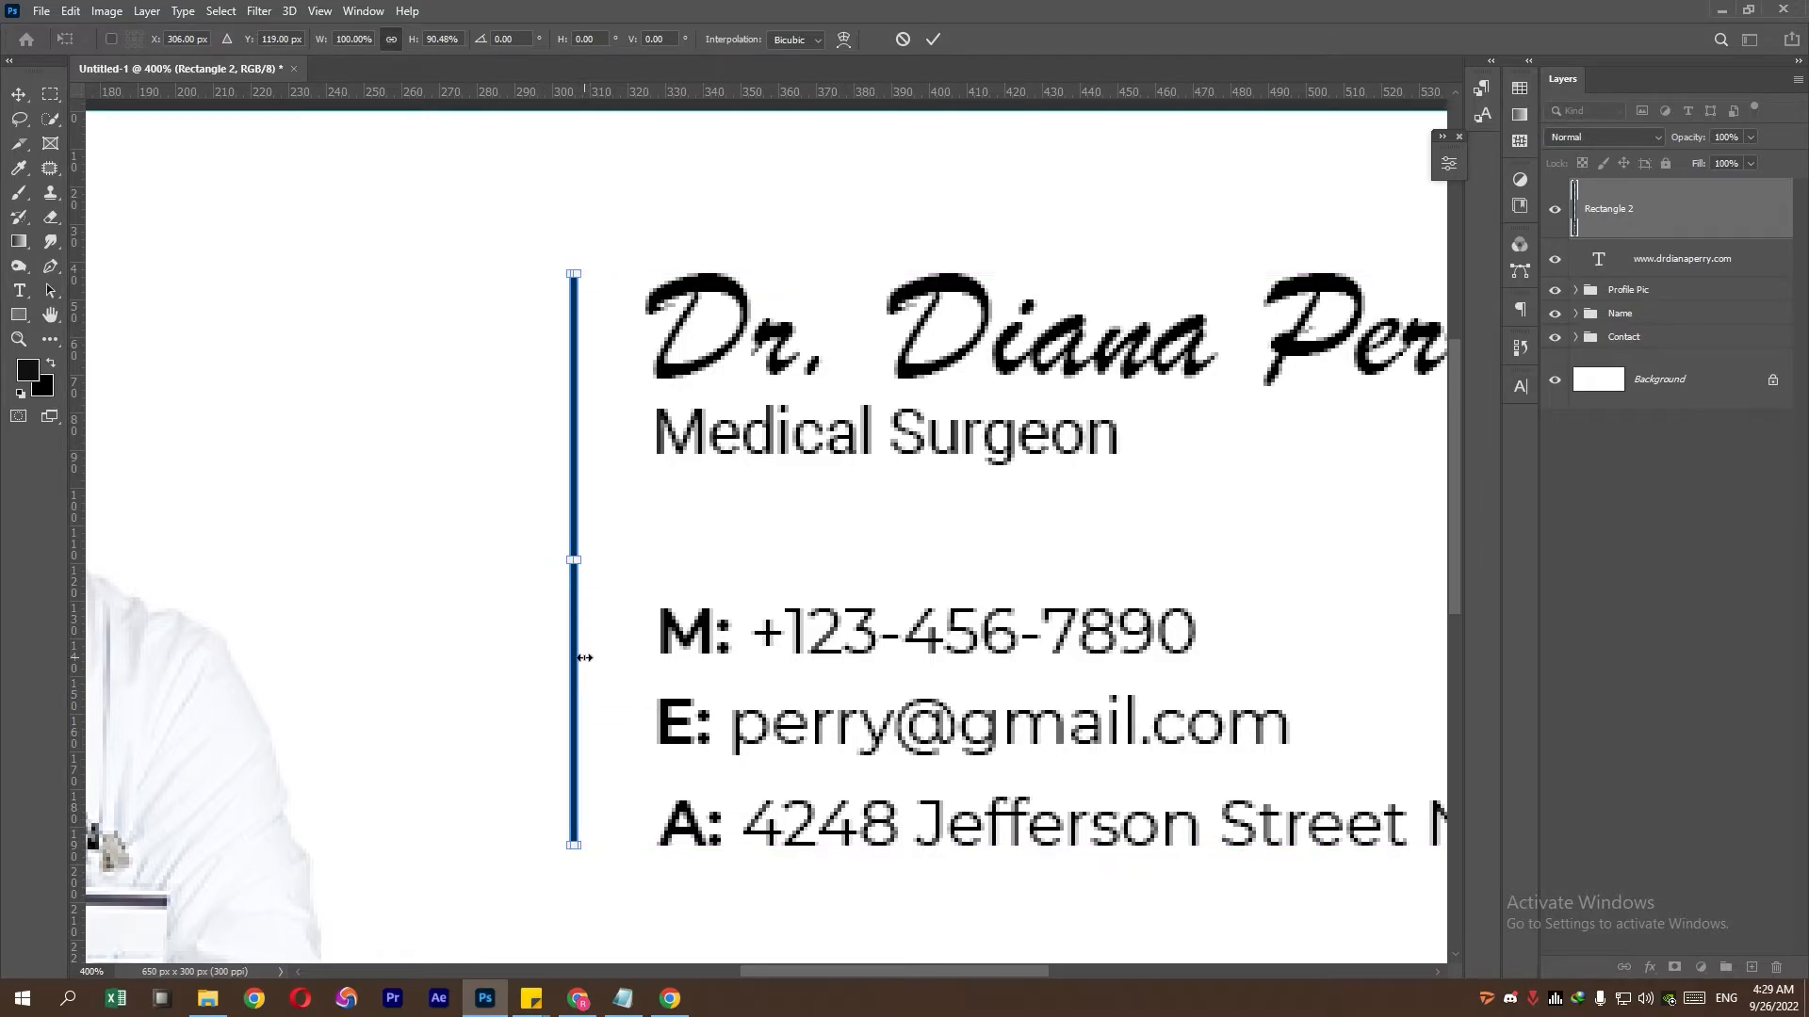
pyautogui.press('Return')
# - Select the Name group and zoom the canvas in to 200%
pyautogui.click(53, 95)
pyautogui.scroll(-2, 513, 318)
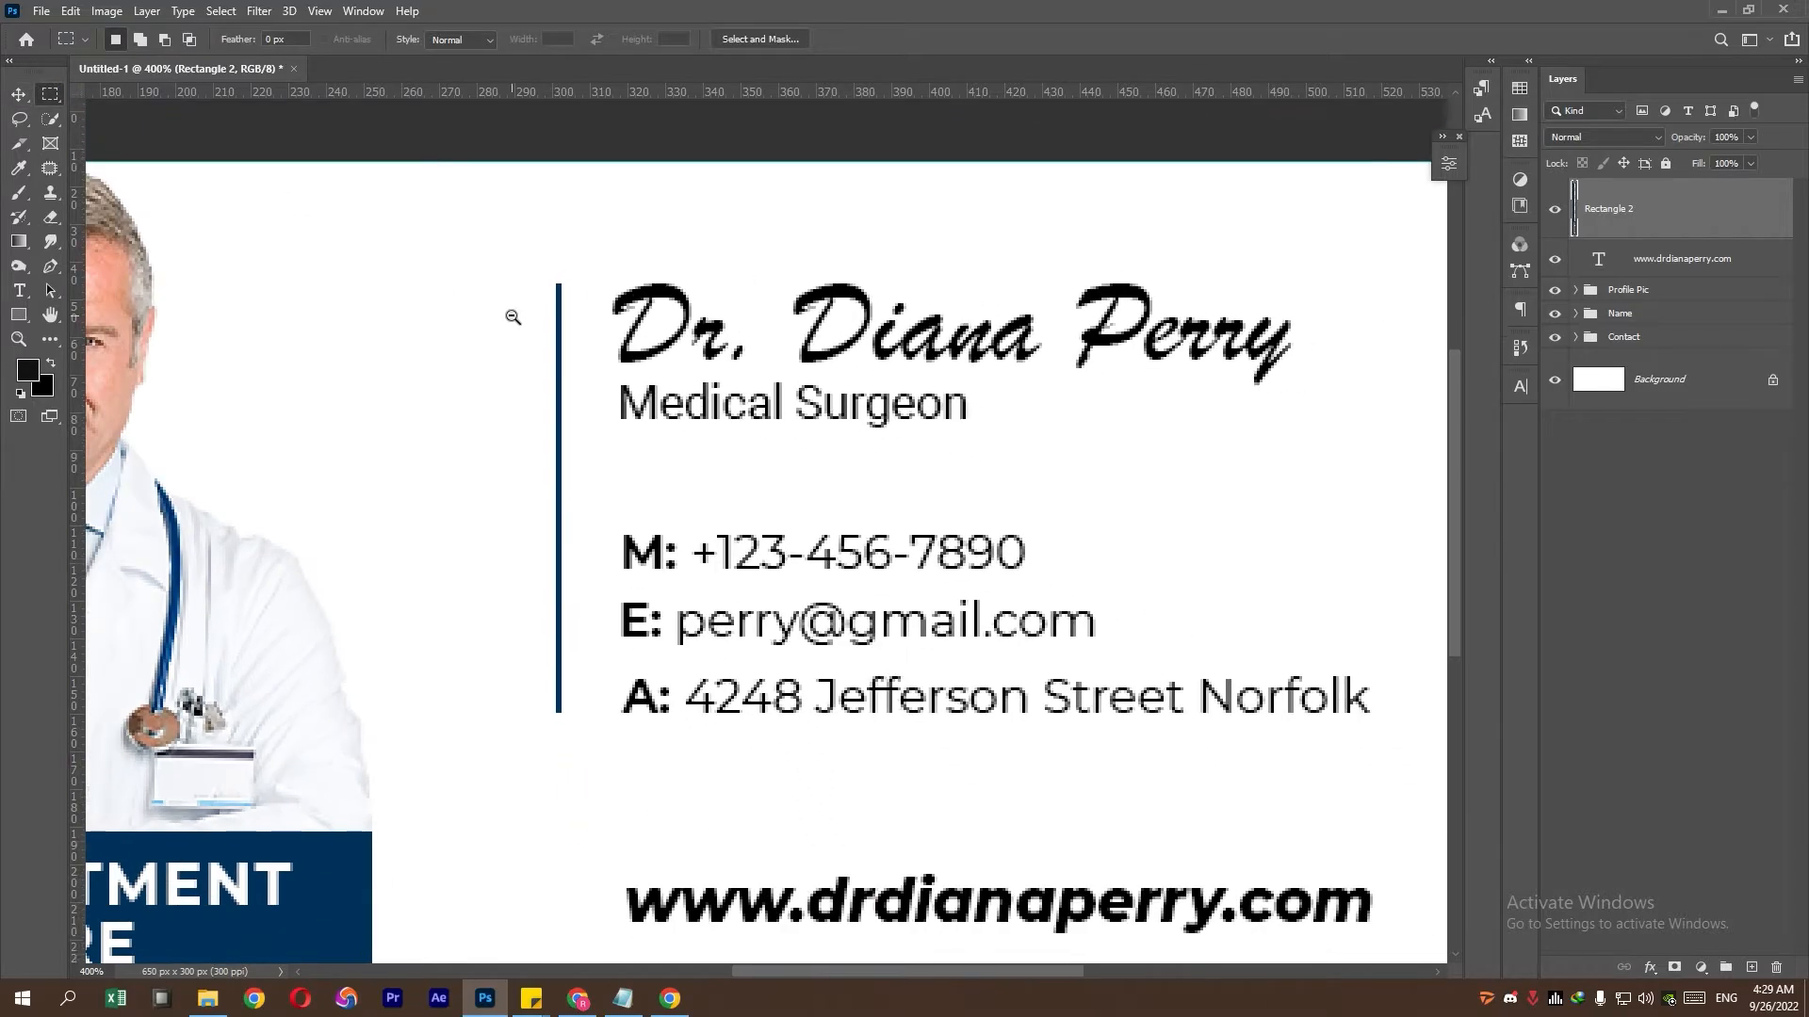
pyautogui.scroll(-4, 513, 317)
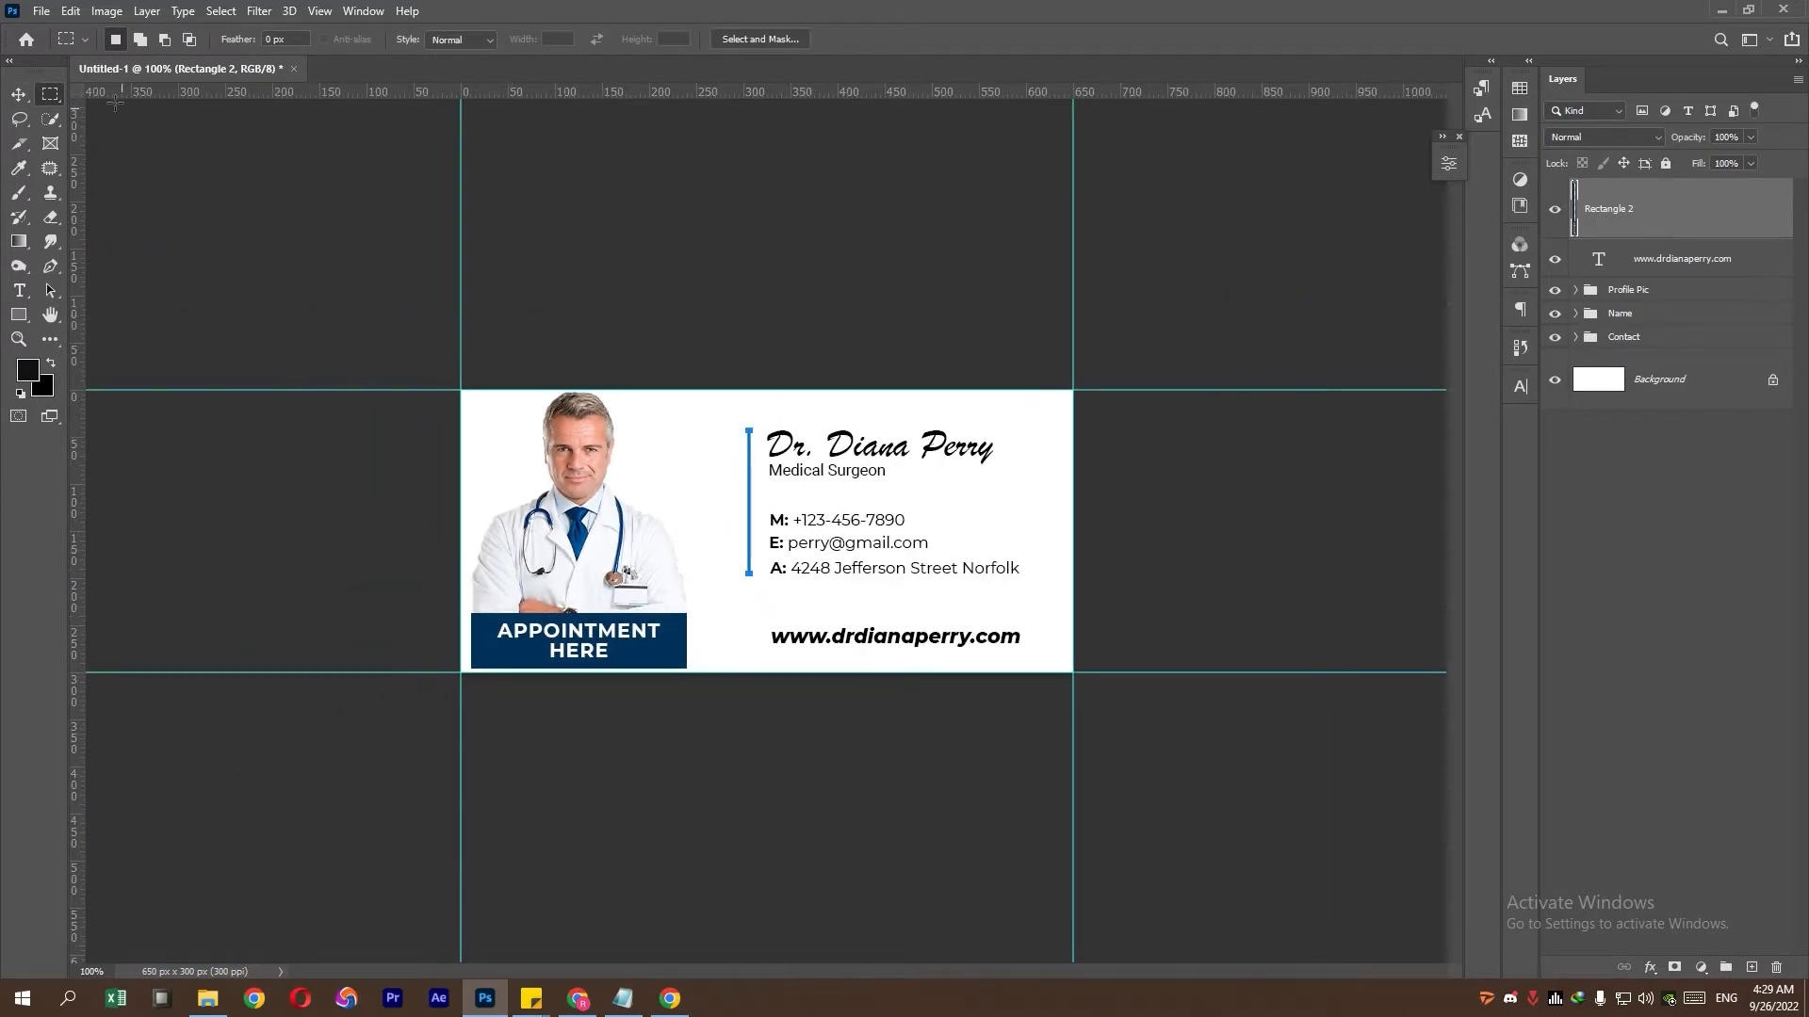
pyautogui.click(1641, 314)
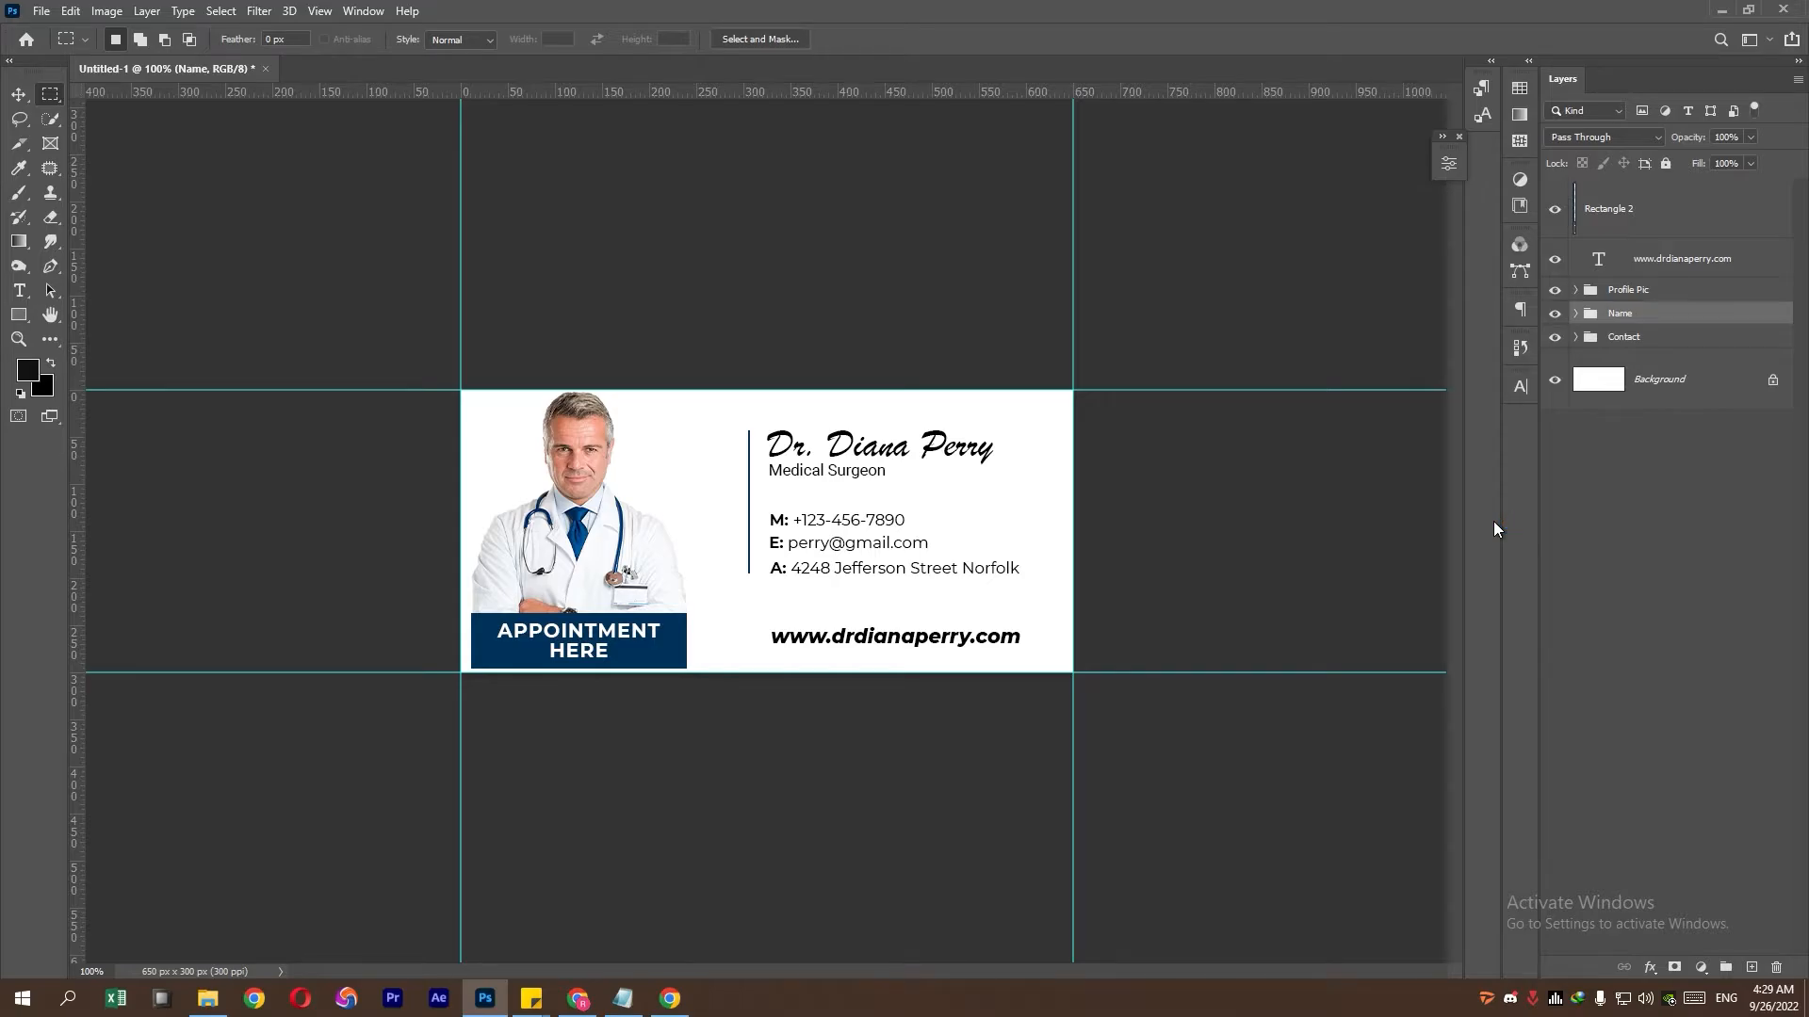
pyautogui.hotkey('ctrl', '+')
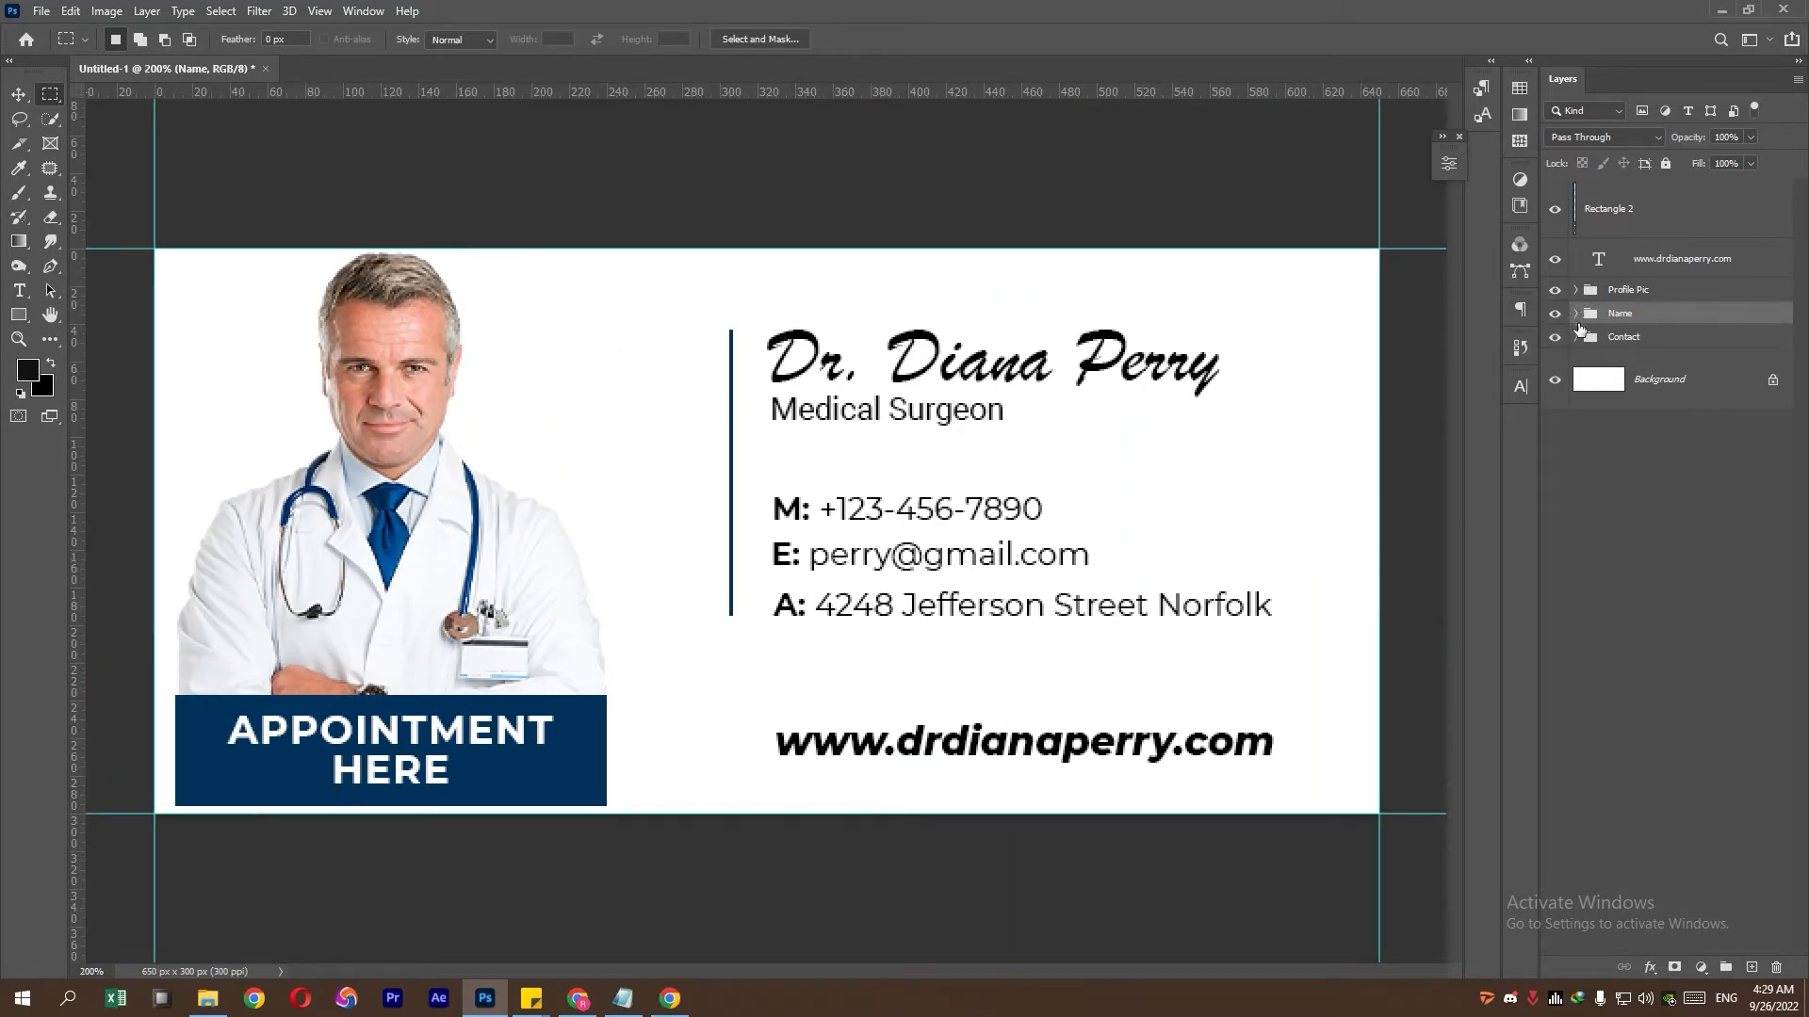
# - Colour the A: label in the address line navy 06325c, sampled from the appointment box
pyautogui.click(1576, 338)
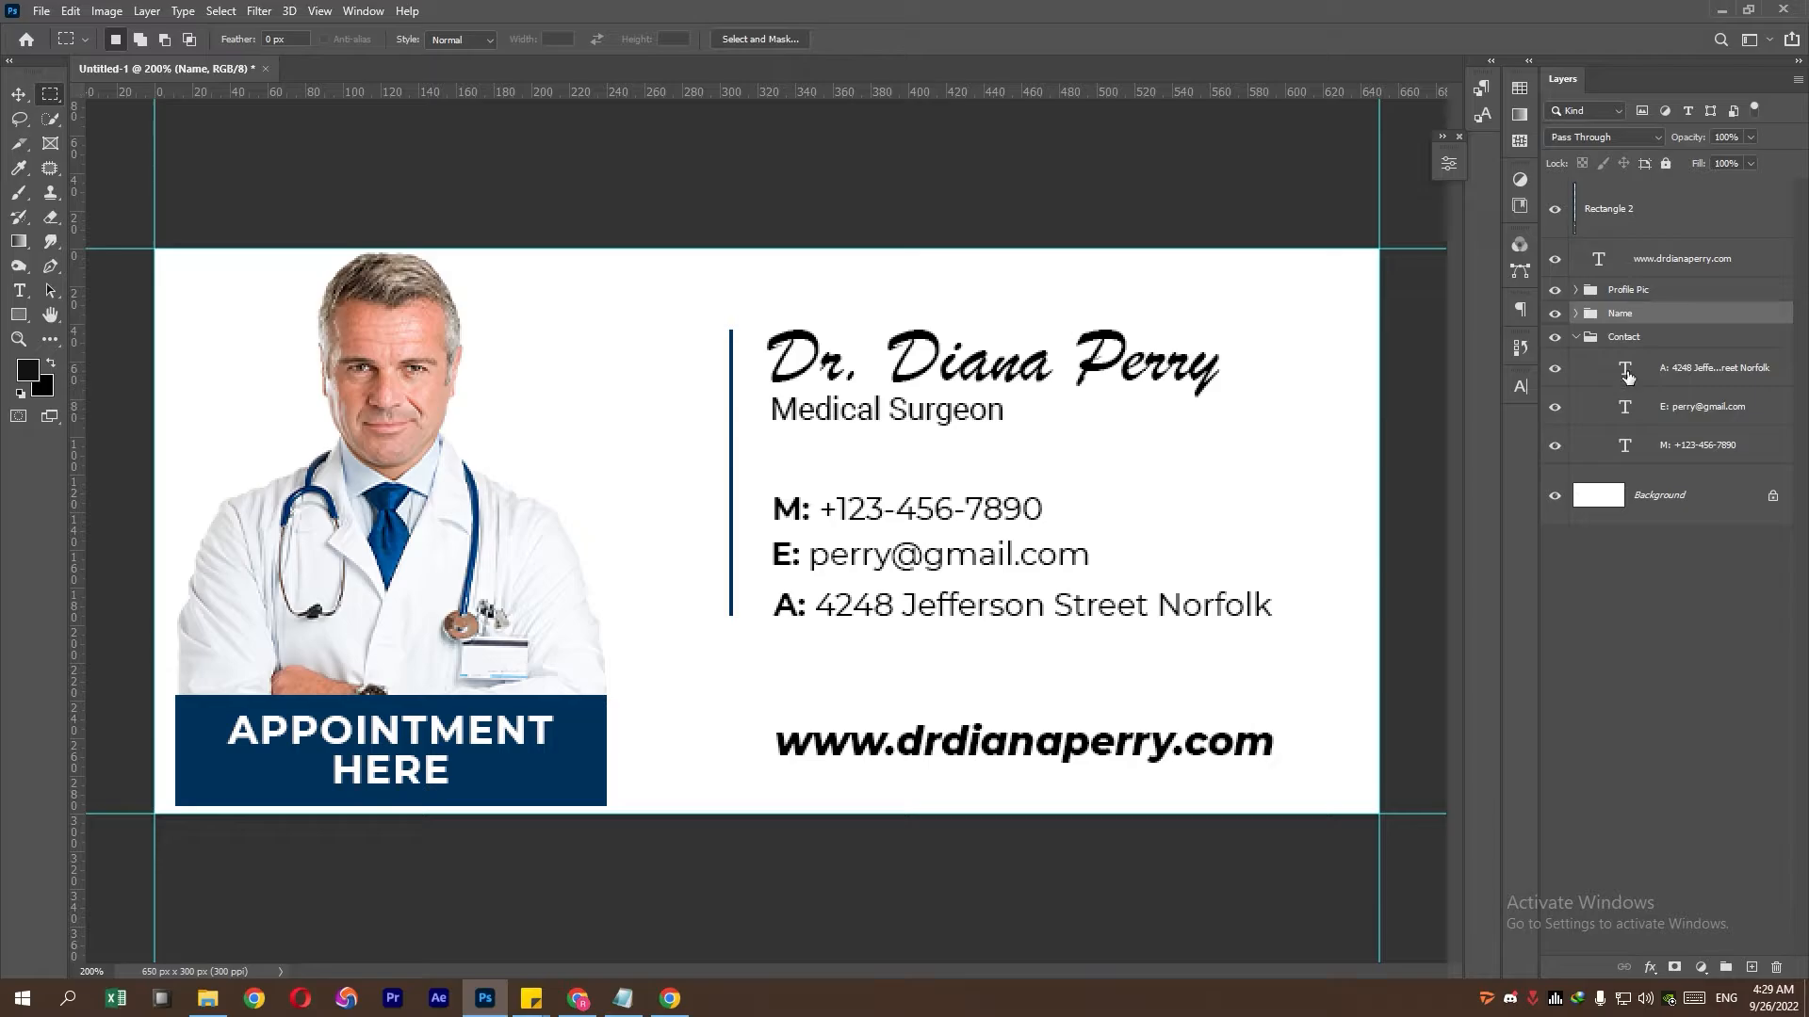
pyautogui.doubleClick(1625, 368)
pyautogui.moveTo(815, 605); pyautogui.dragTo(772, 606)
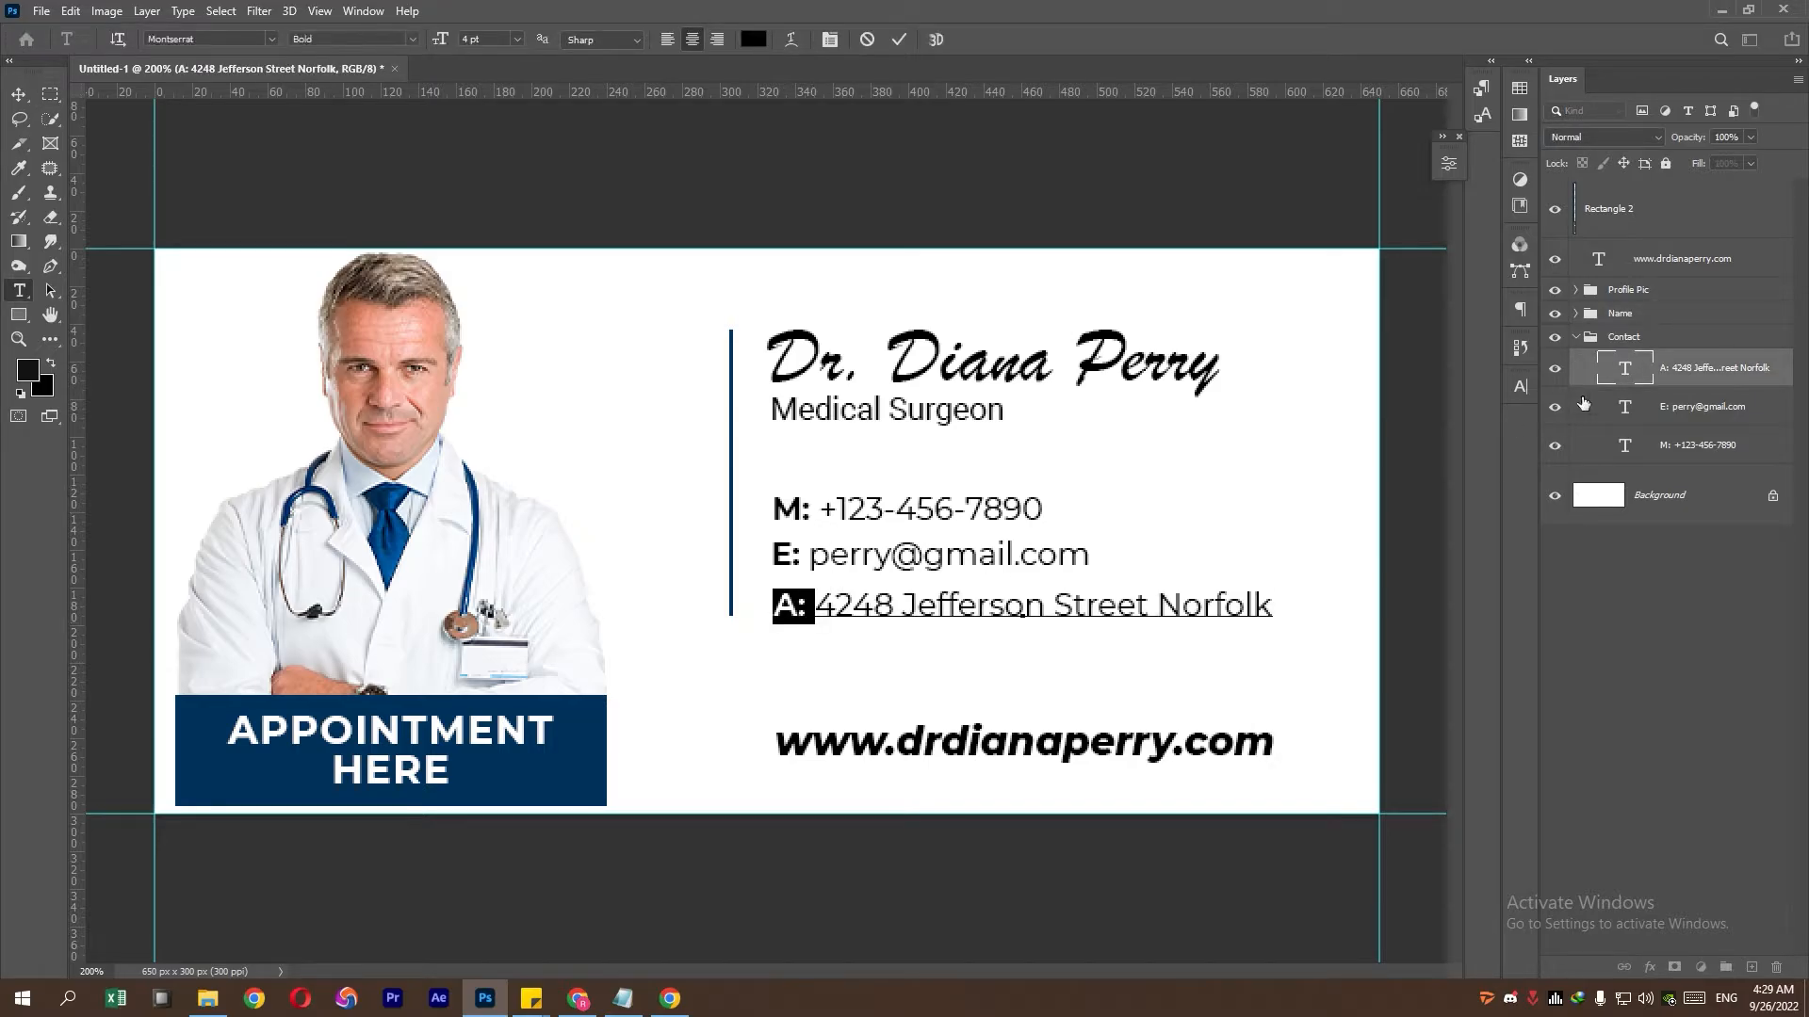
pyautogui.click(1521, 387)
pyautogui.click(1471, 494)
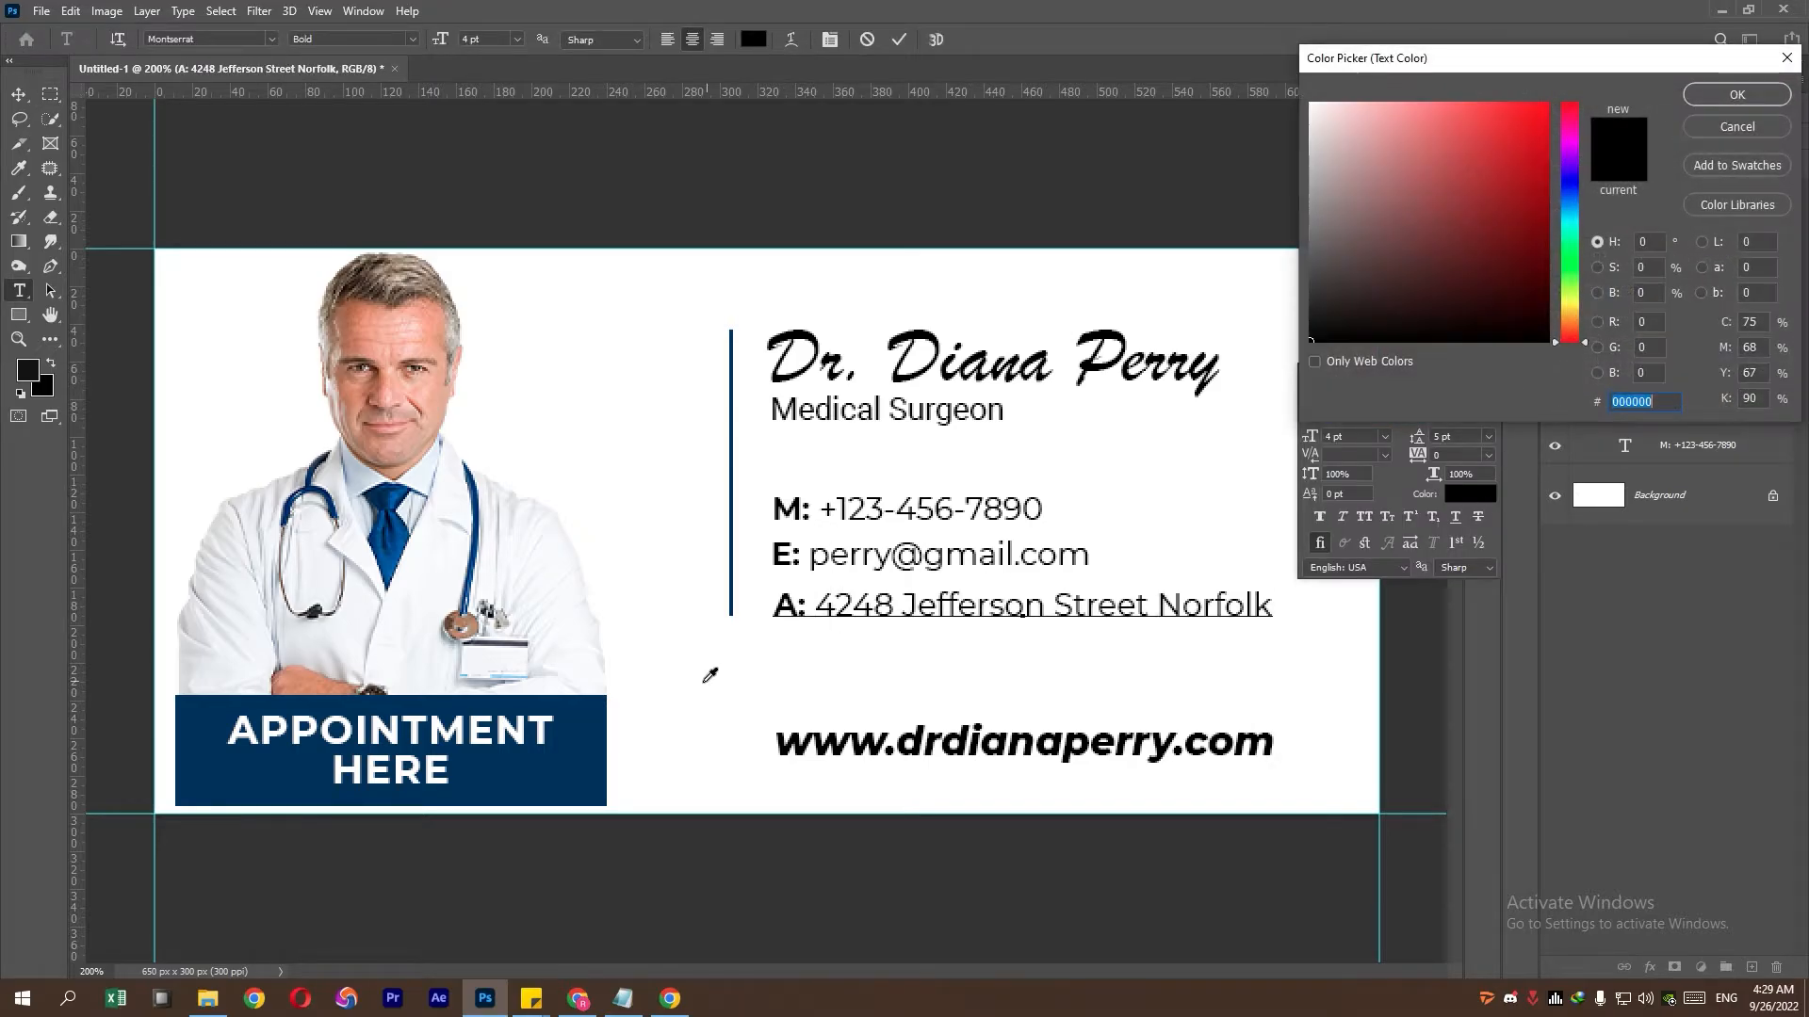
pyautogui.click(595, 728)
pyautogui.click(1736, 94)
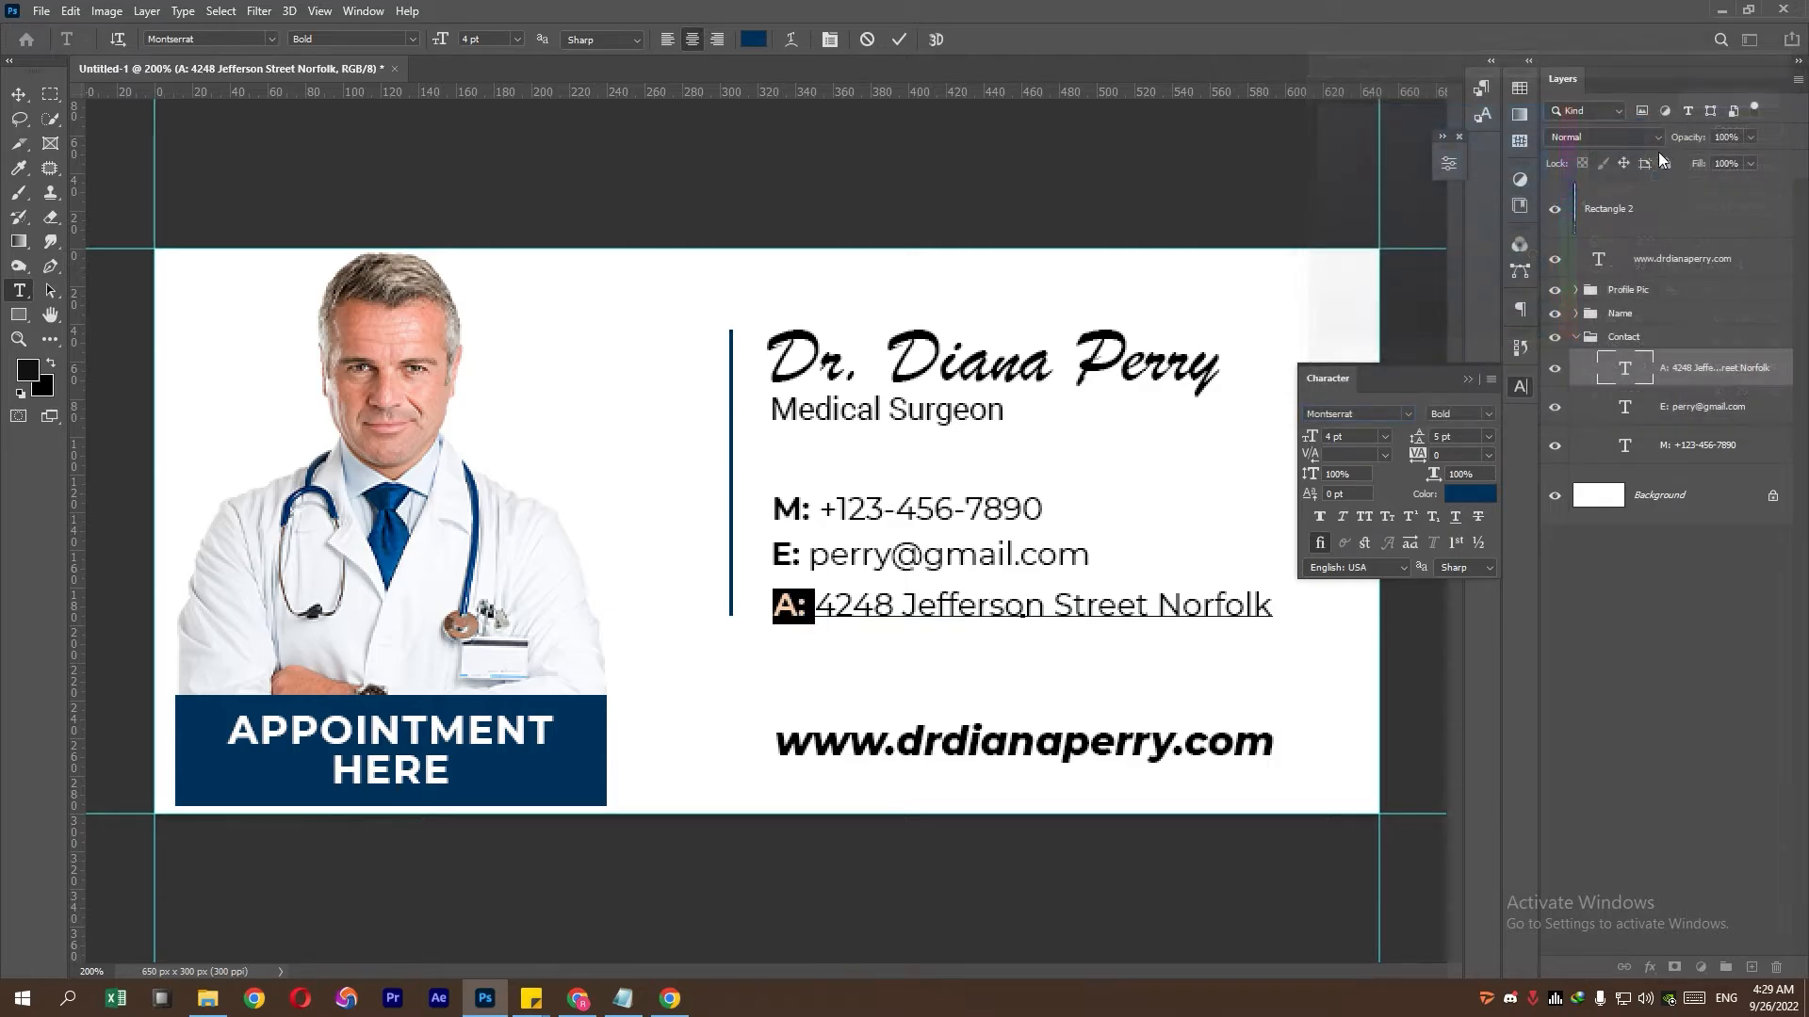
# - Colour the E: label in the email line the same navy
pyautogui.click(1640, 415)
pyautogui.doubleClick(1625, 407)
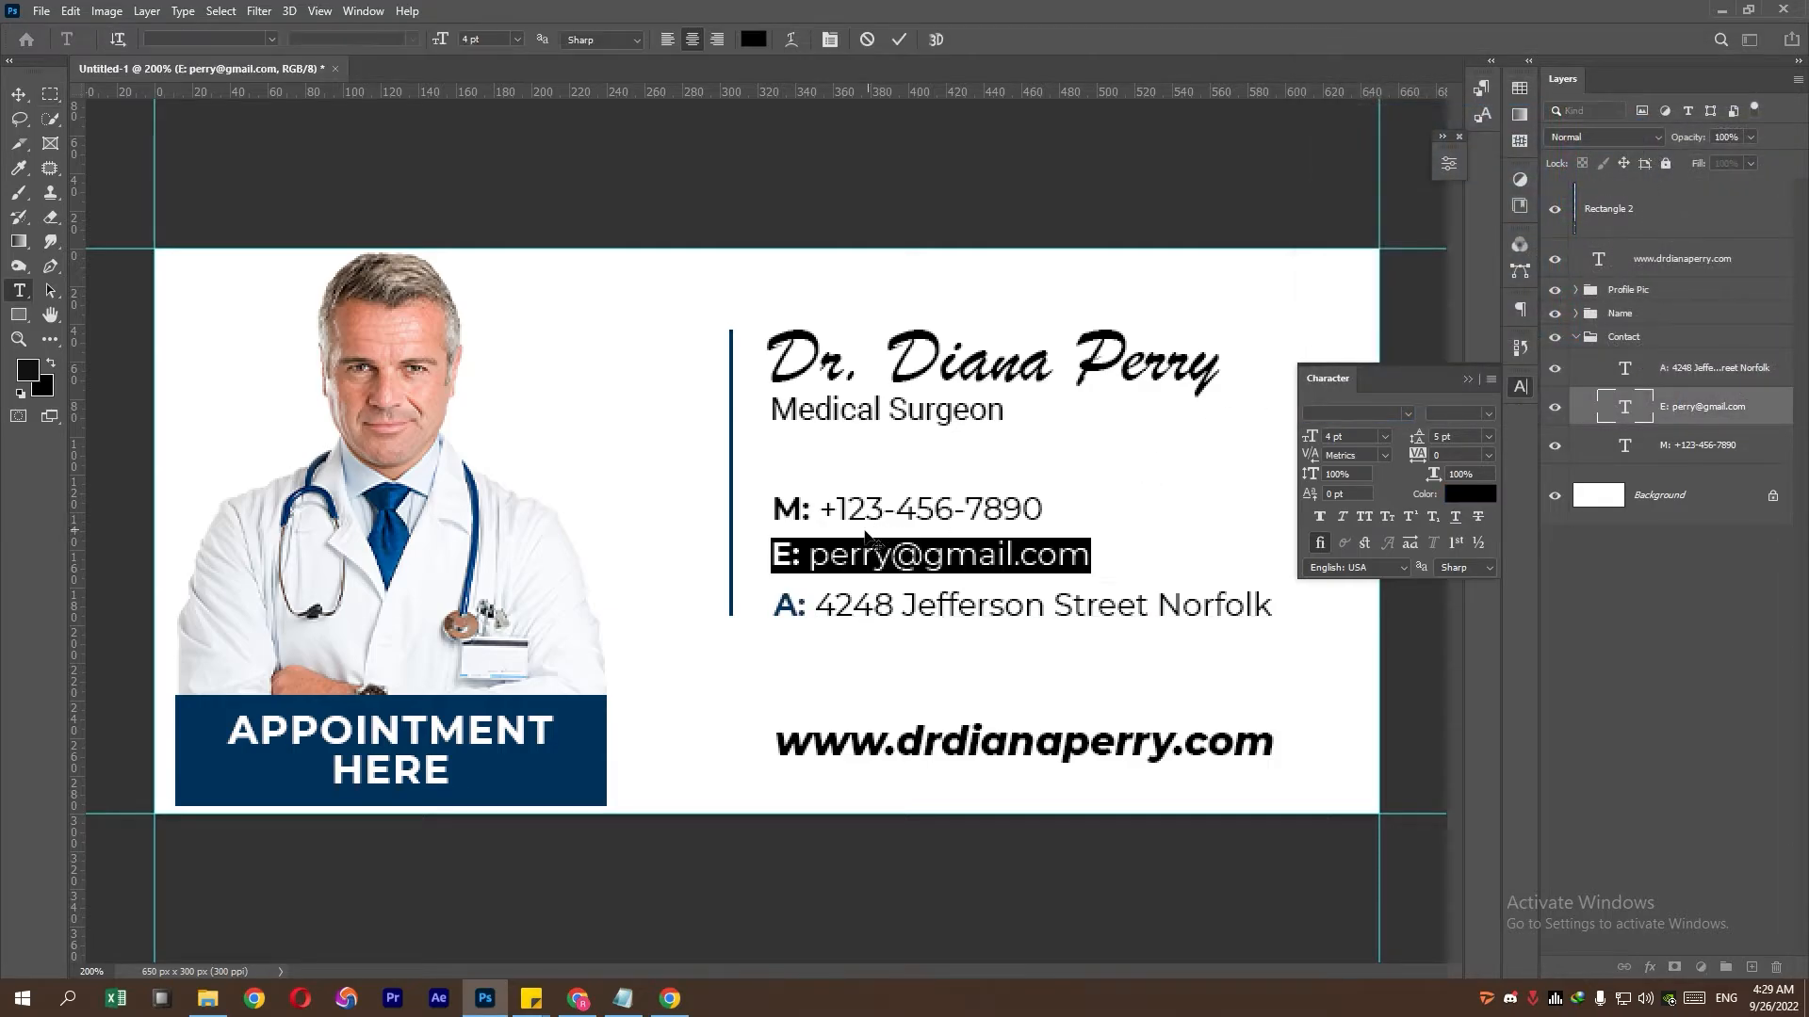
pyautogui.moveTo(808, 556); pyautogui.dragTo(729, 559)
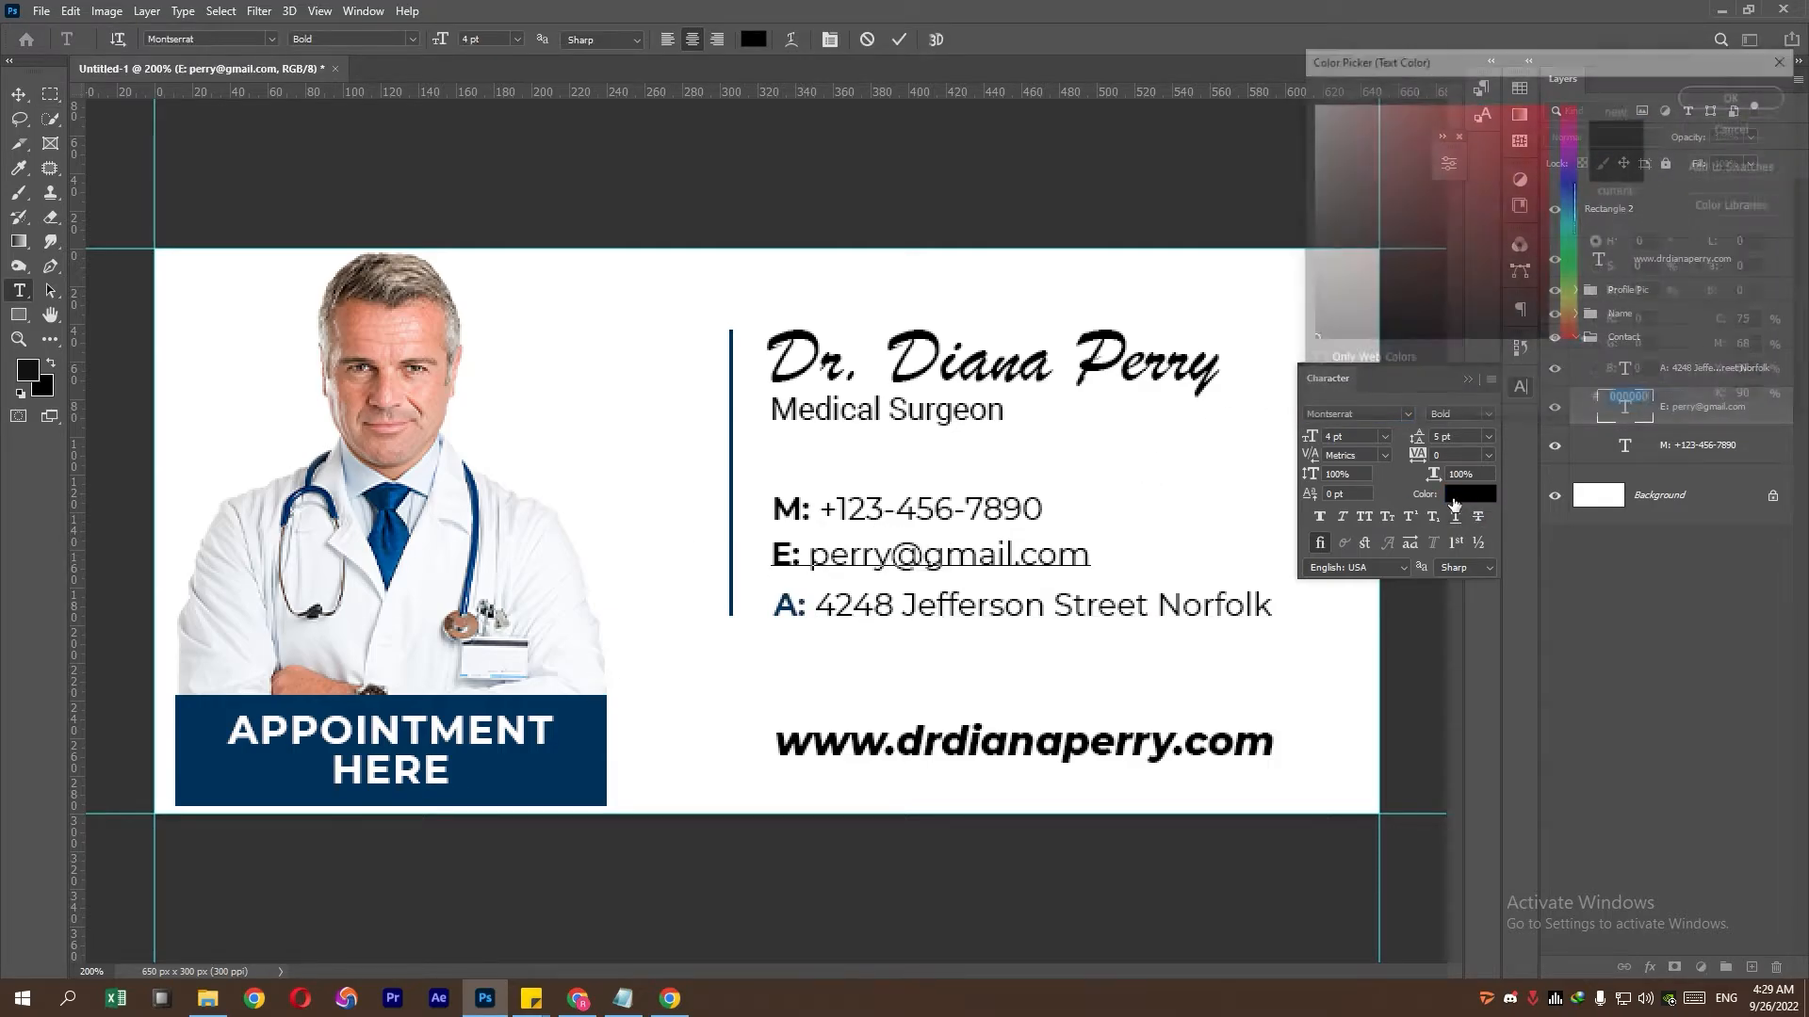
pyautogui.click(593, 732)
pyautogui.click(1736, 95)
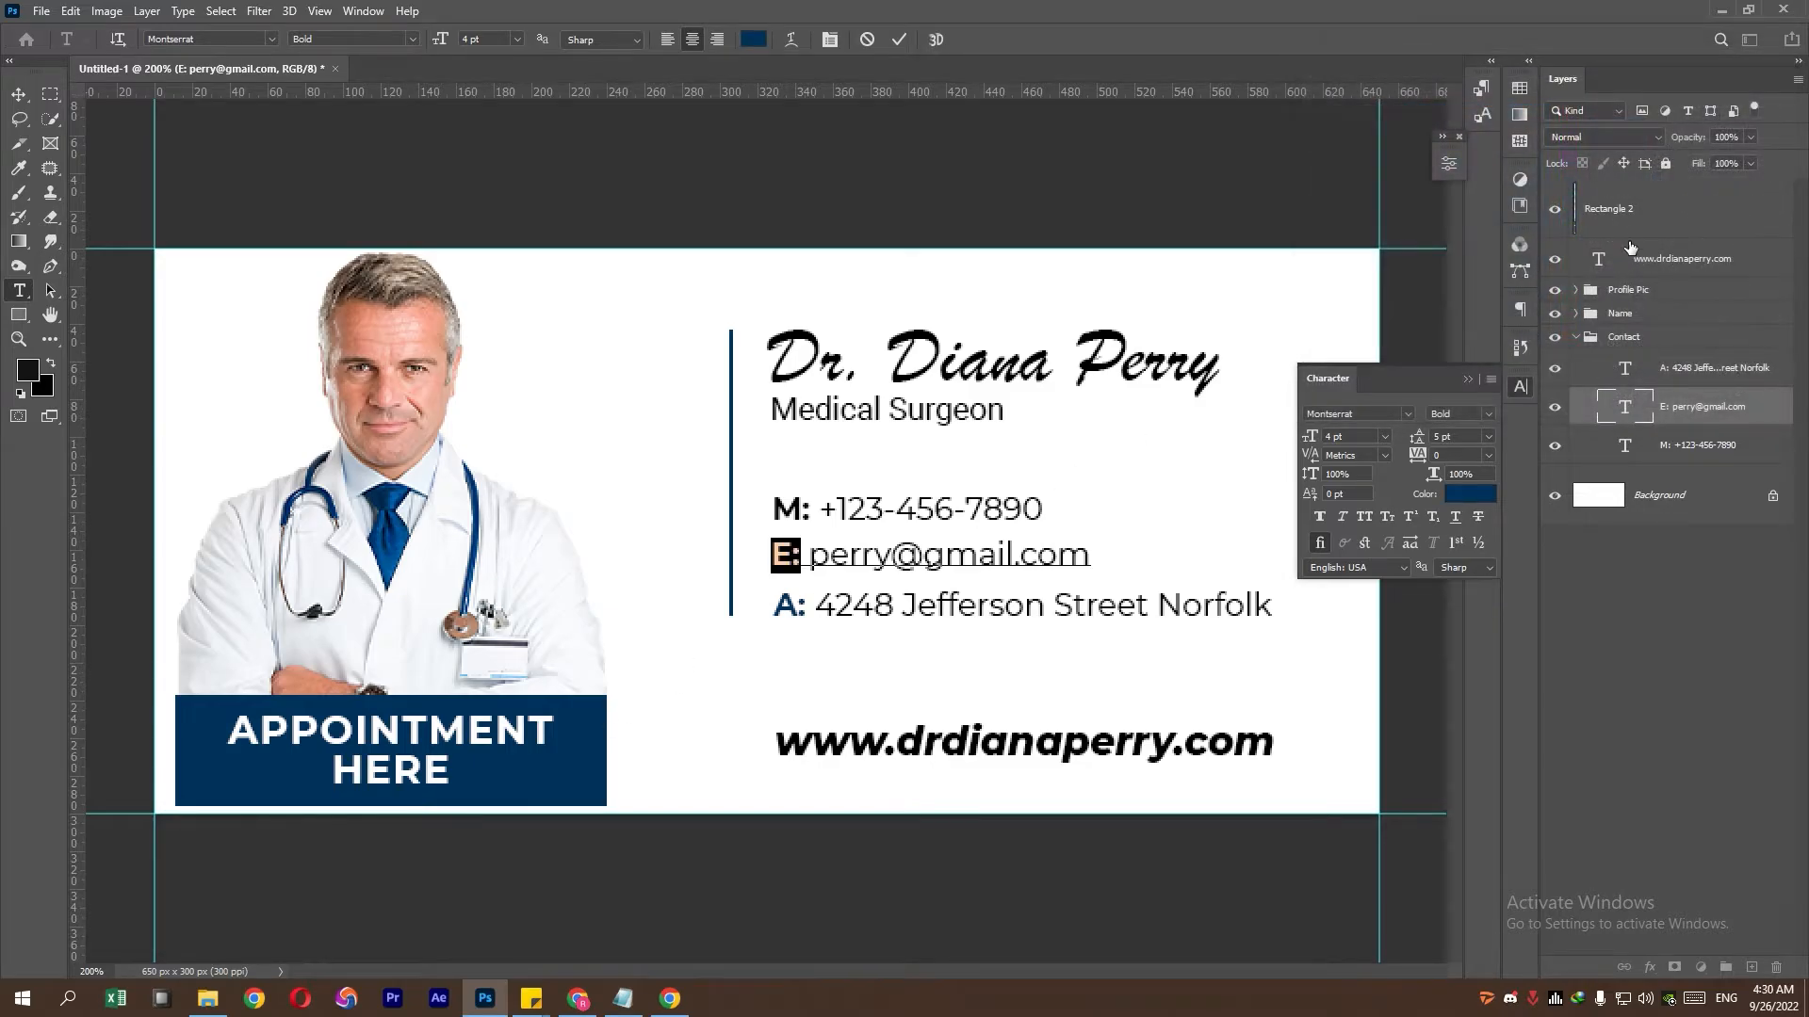
# - Colour the M: label in the phone line the same navy
pyautogui.doubleClick(1625, 367)
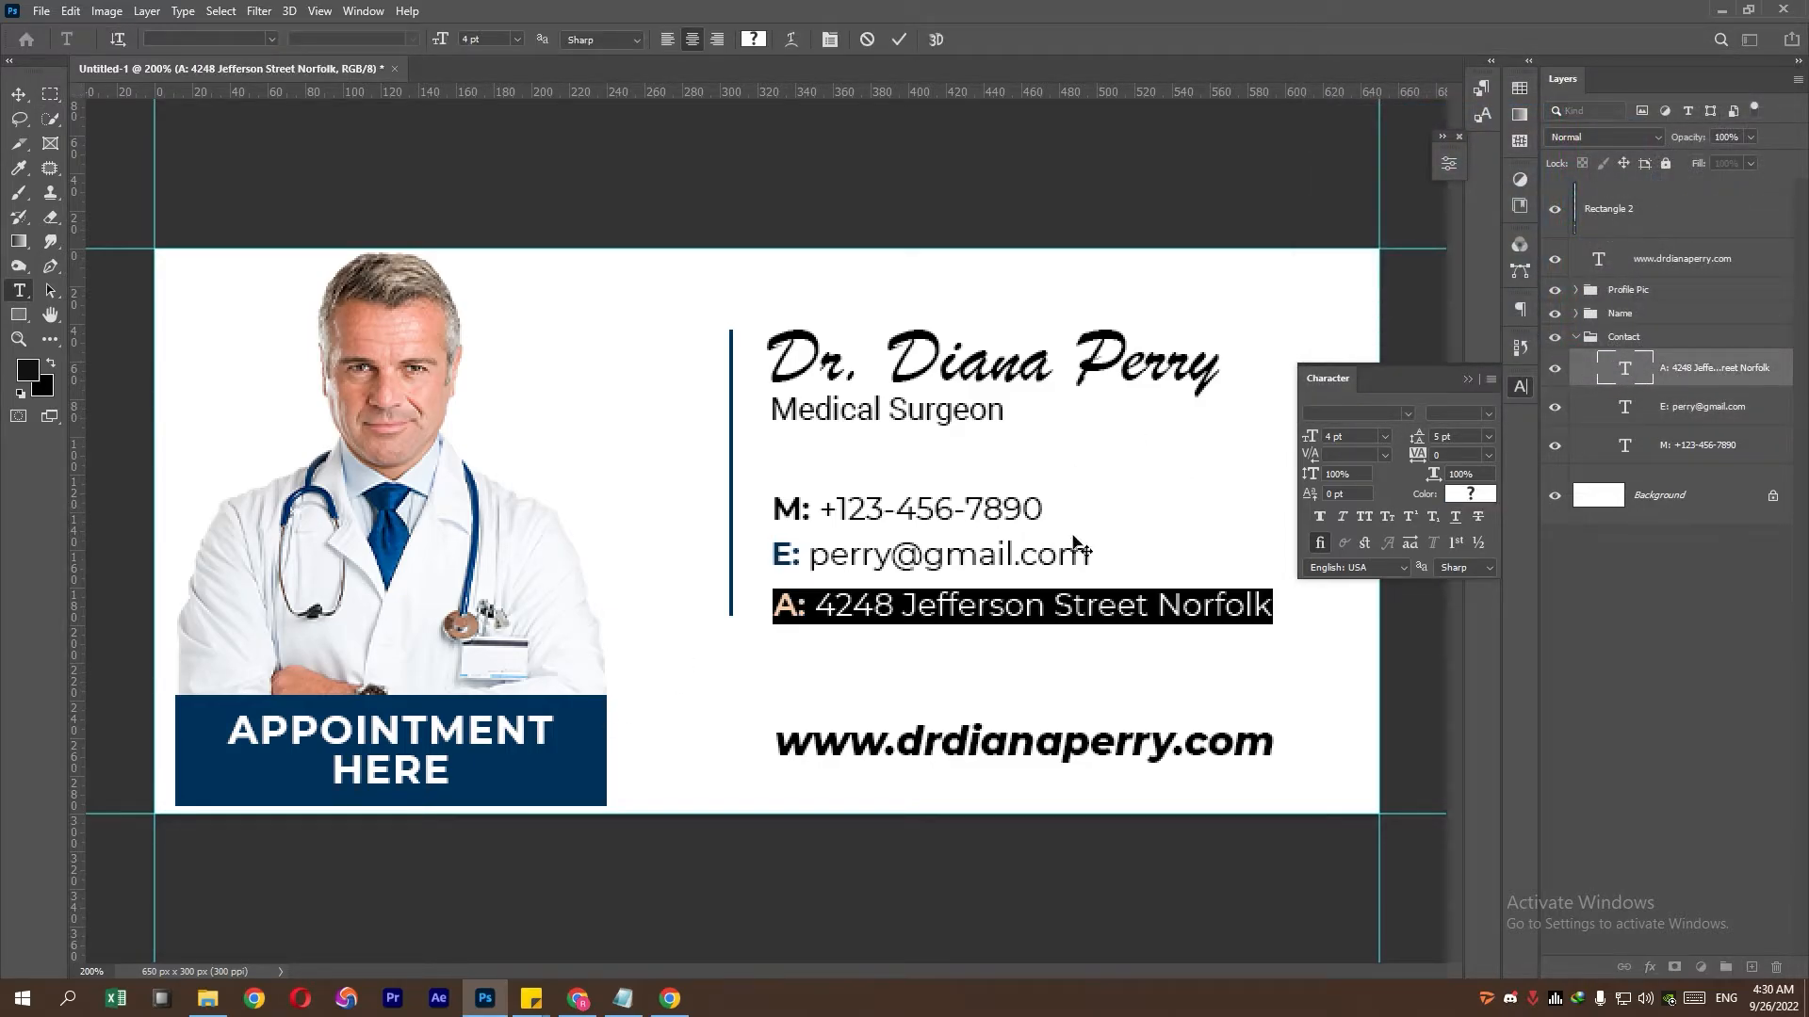
pyautogui.doubleClick(1626, 444)
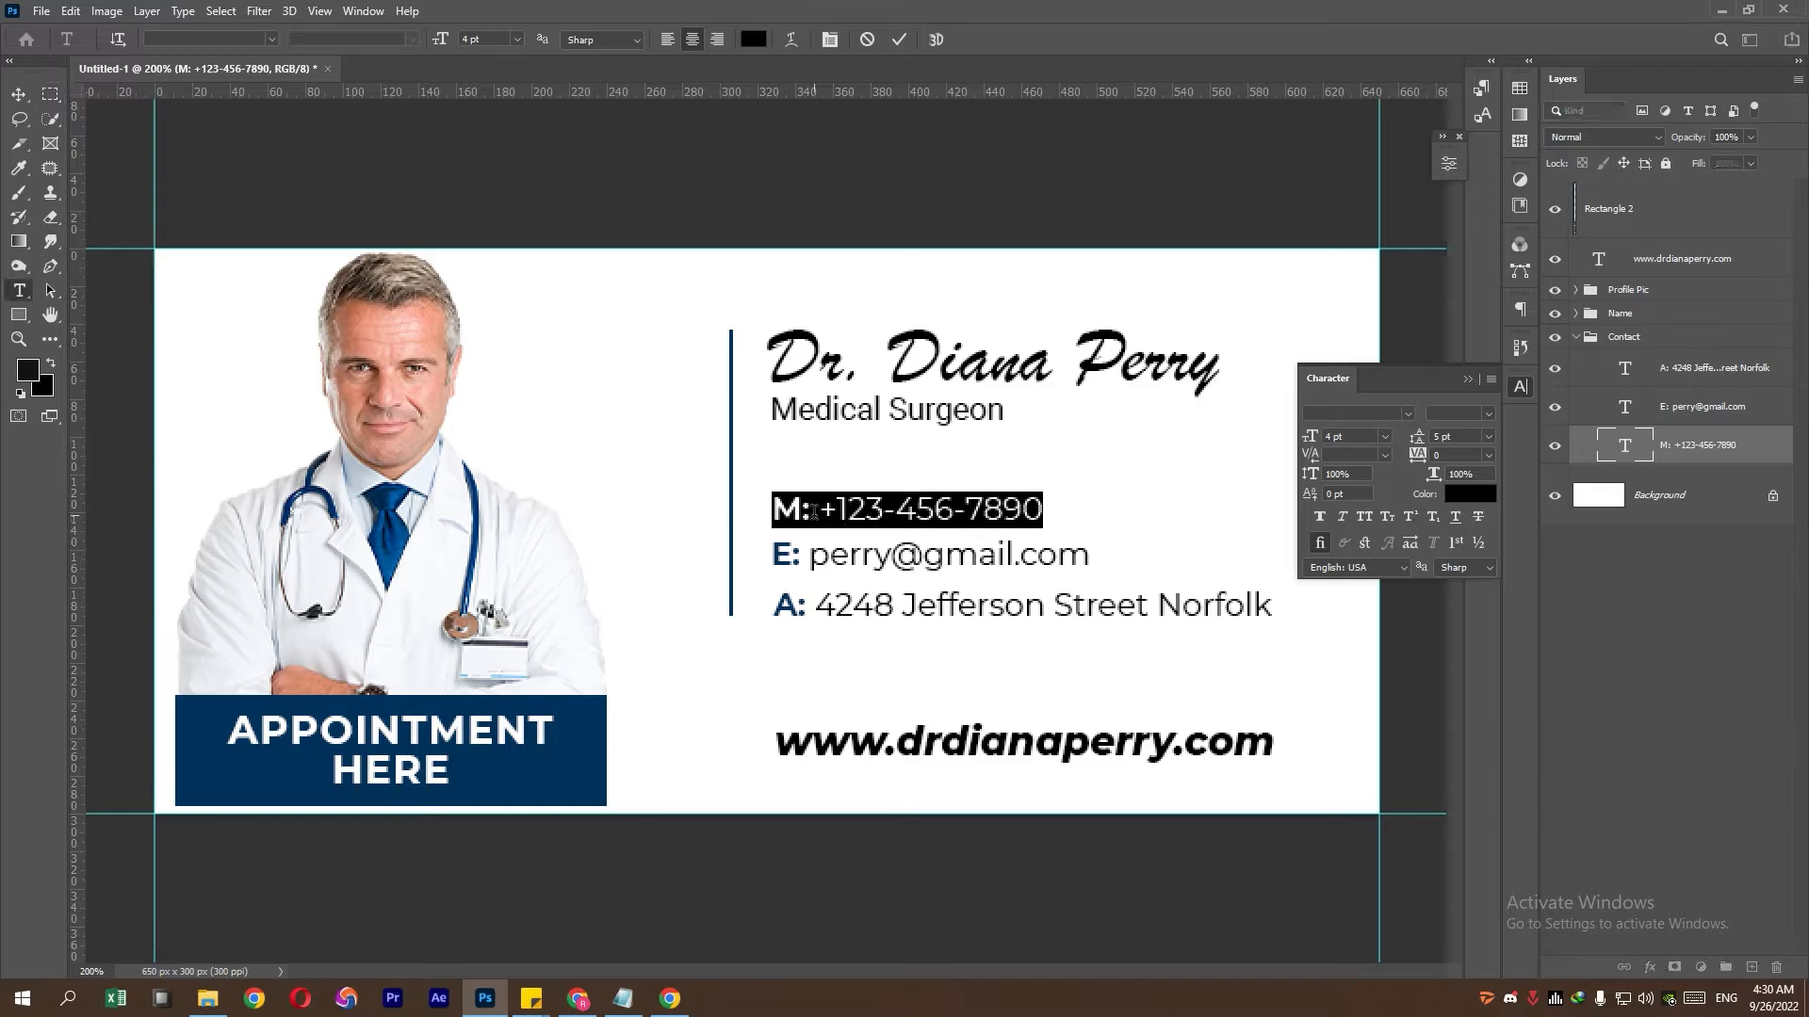
pyautogui.moveTo(811, 513); pyautogui.dragTo(693, 518)
pyautogui.click(1470, 493)
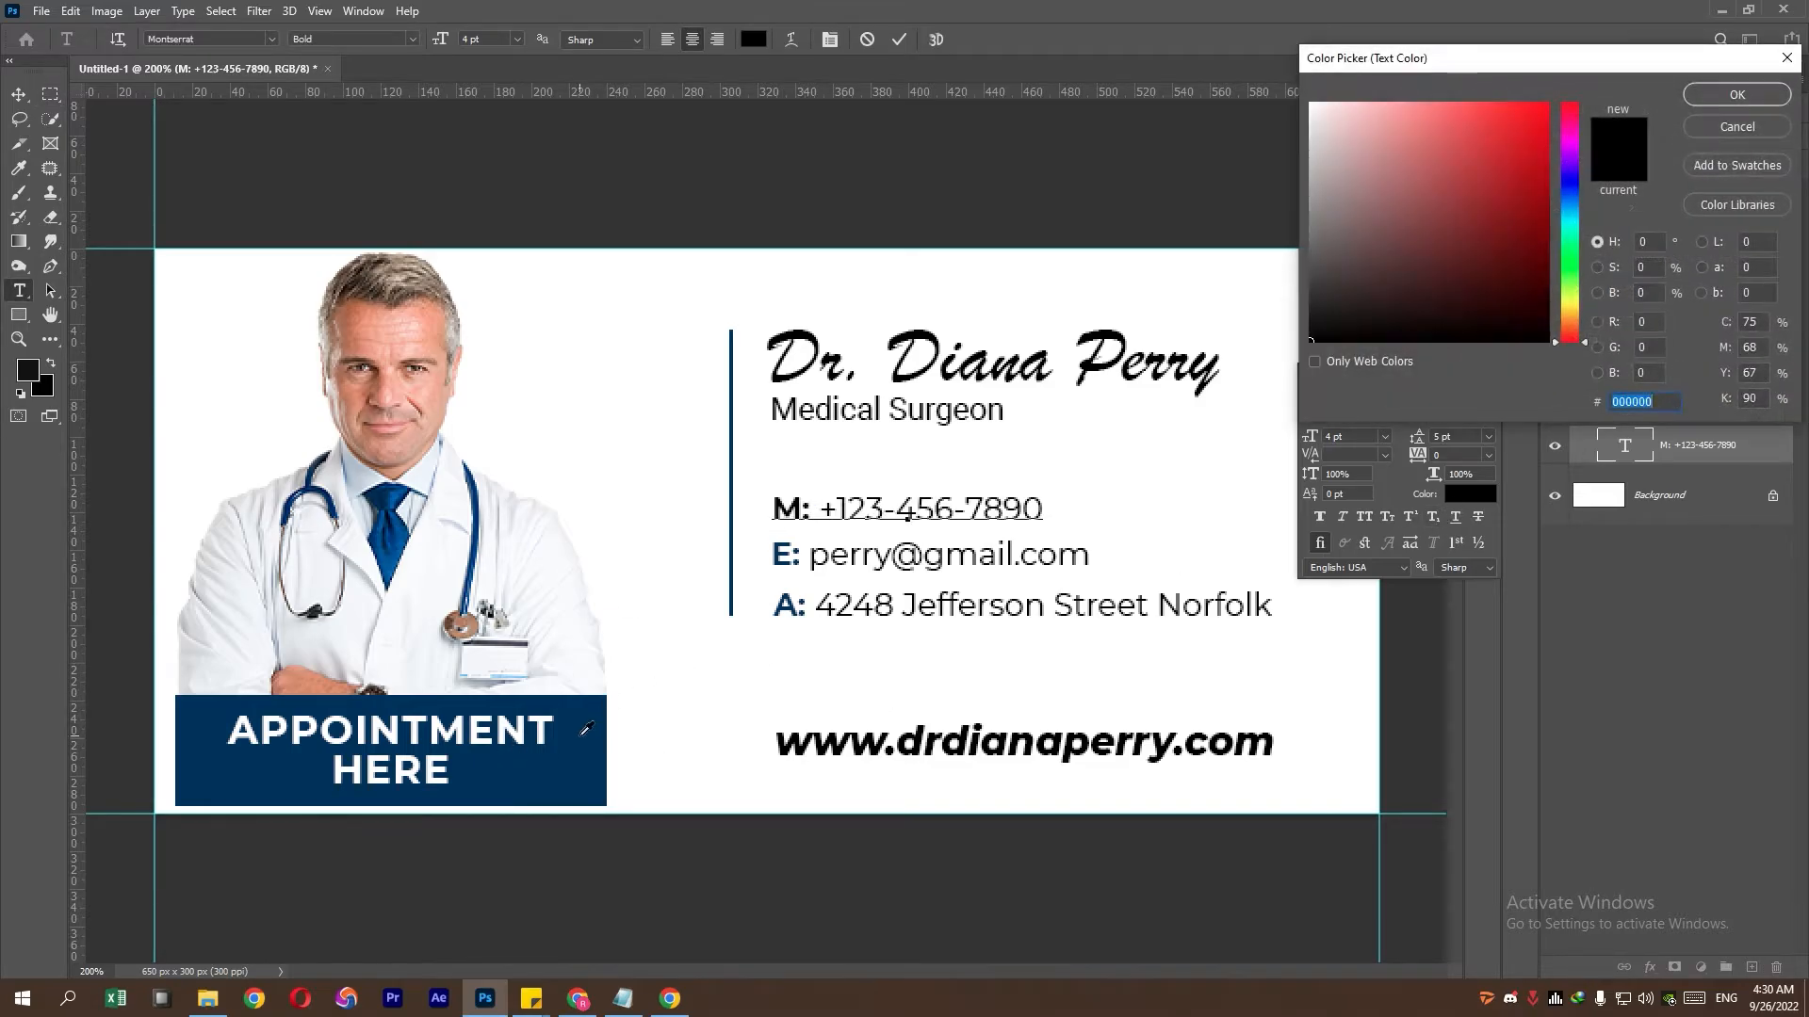
pyautogui.click(586, 728)
pyautogui.click(1736, 94)
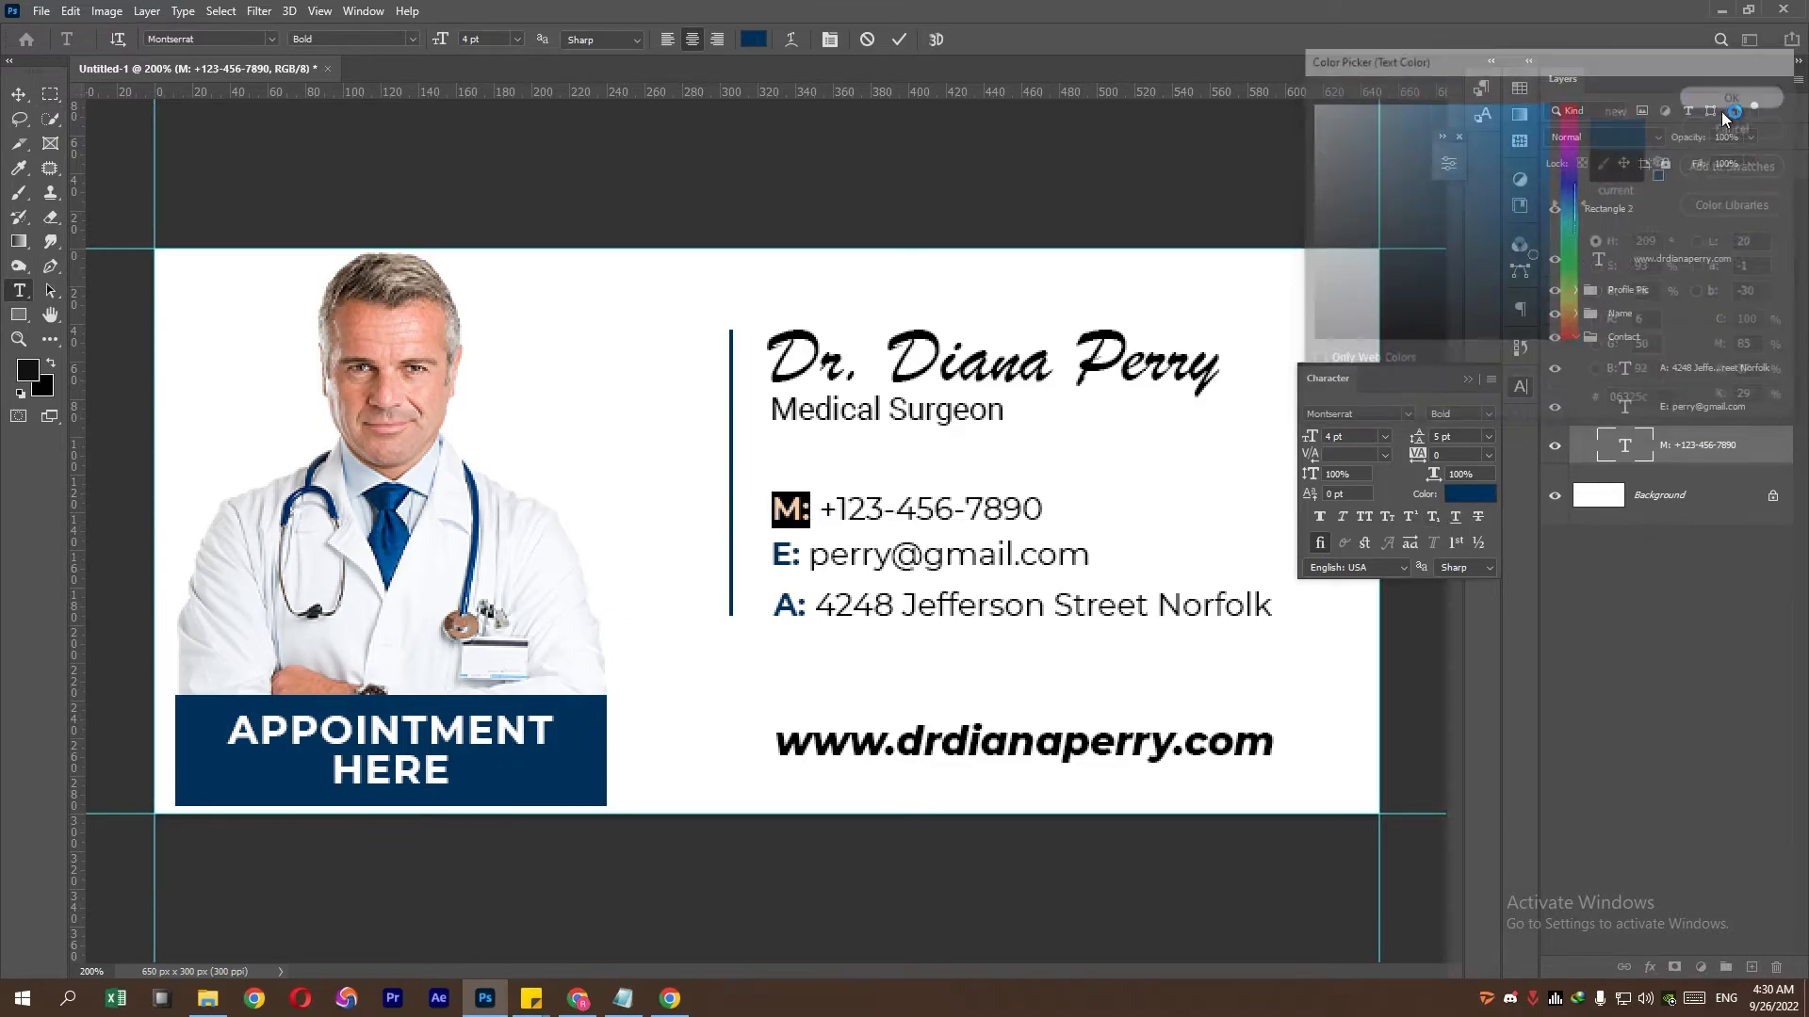
# - Close the character panel, collapse the Contact group and zoom out to the whole banner
pyautogui.click(1473, 379)
pyautogui.click(1582, 339)
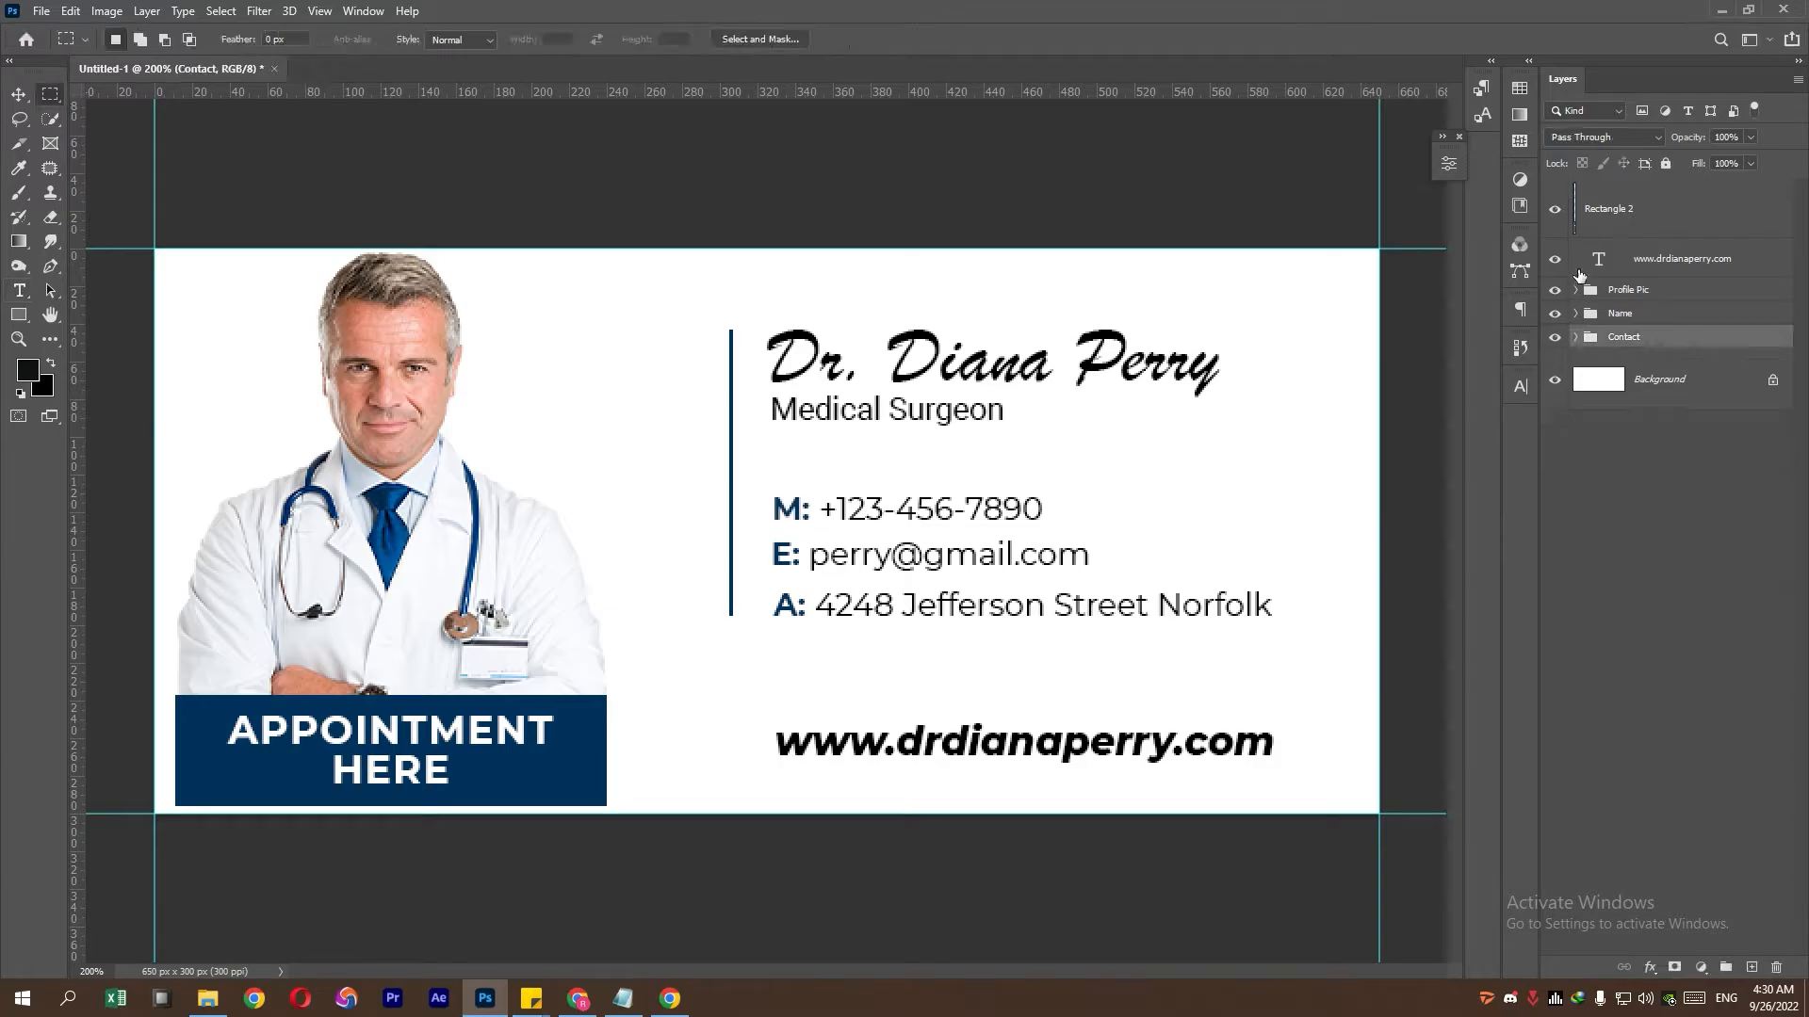
pyautogui.hotkey('ctrl', '-')
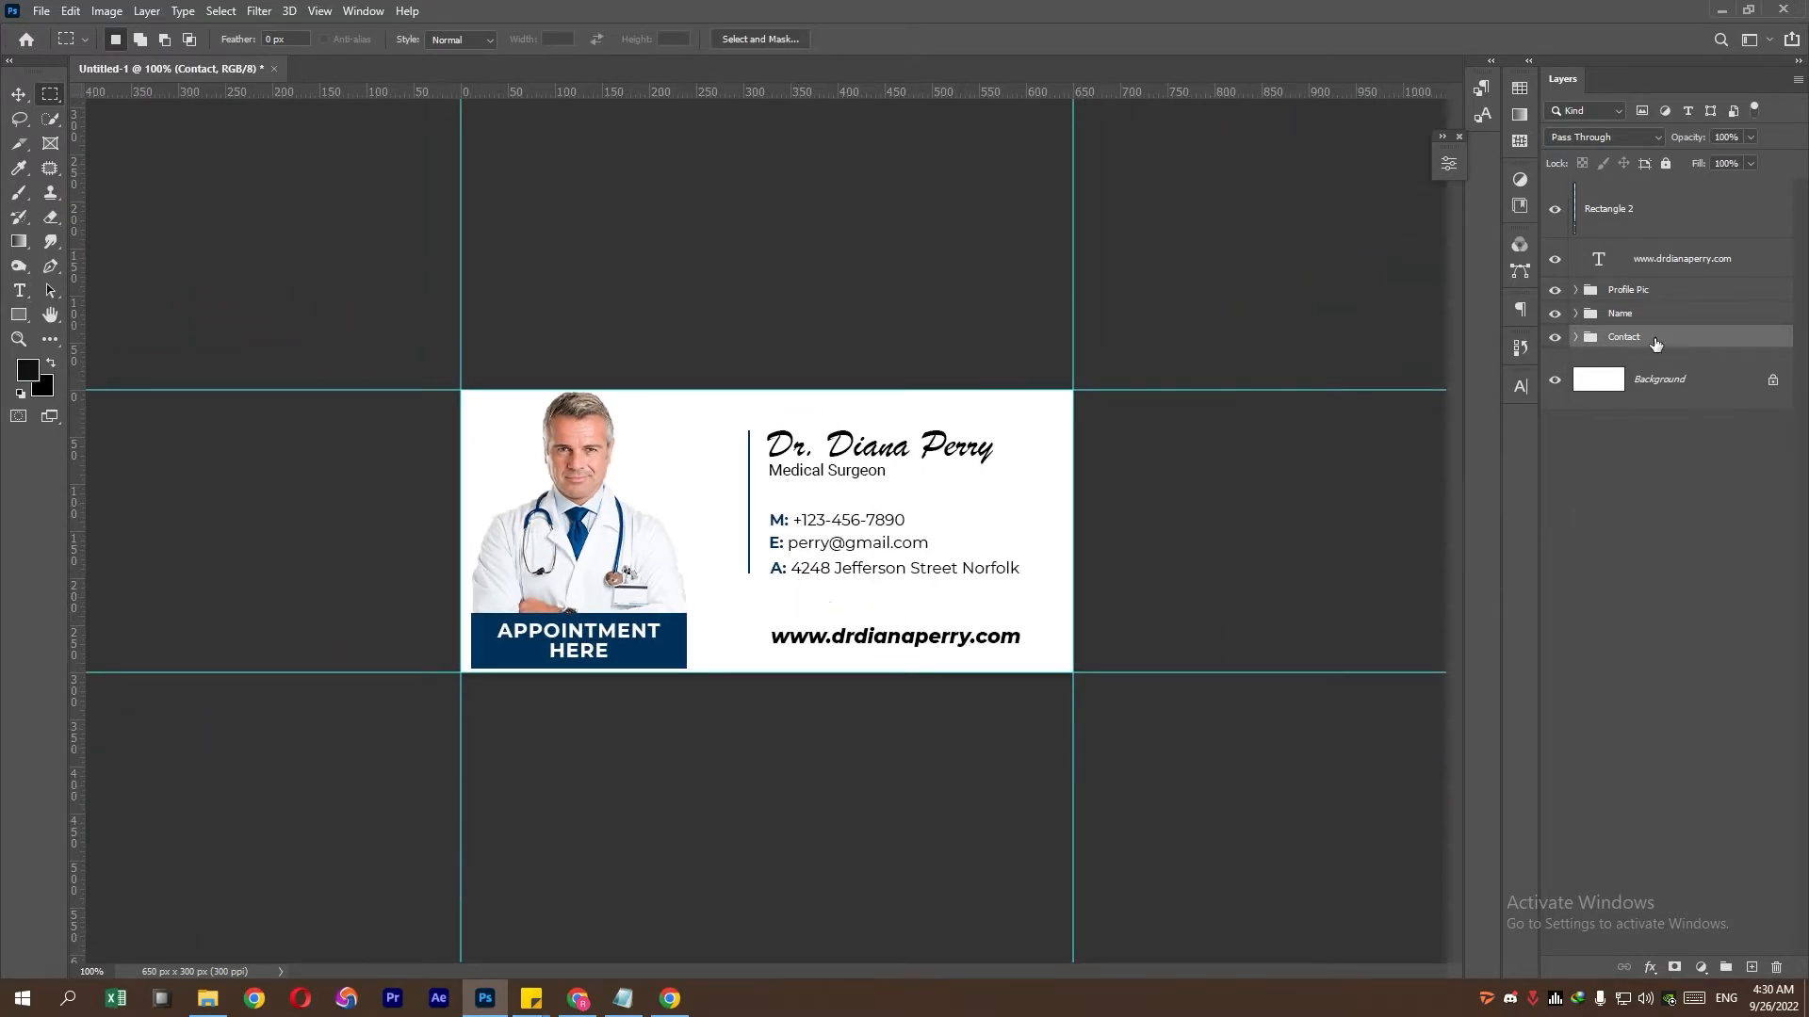
# - Merge all visible layers into a new top Layer 1 and convert it to a smart object
pyautogui.click(1722, 194)
pyautogui.hotkey('ctrl', 'alt', 'shift', 'e')
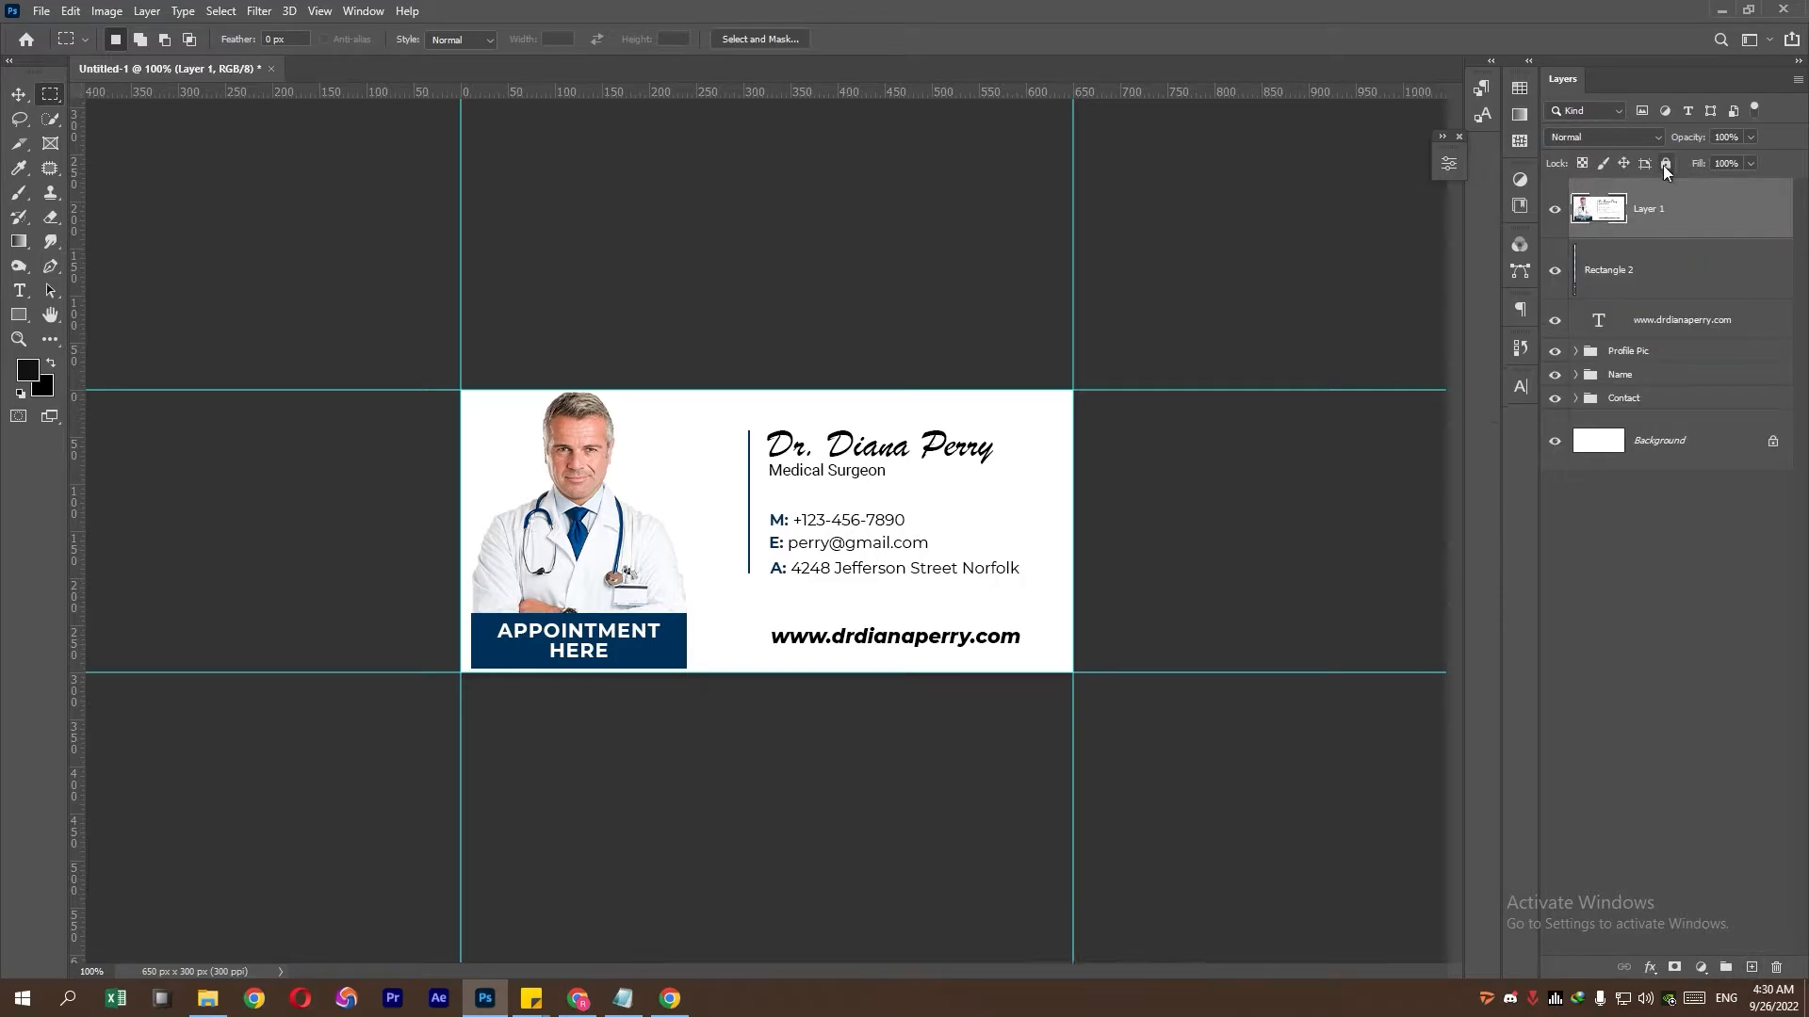
pyautogui.rightClick(1658, 200)
pyautogui.click(1630, 433)
pyautogui.click(20, 145)
# - With the Slice Tool, cut slices for the photo, divider bar, name block, and phone, email, address and website rows
pyautogui.hotkey('ctrl', '+')
pyautogui.rightClick(19, 146)
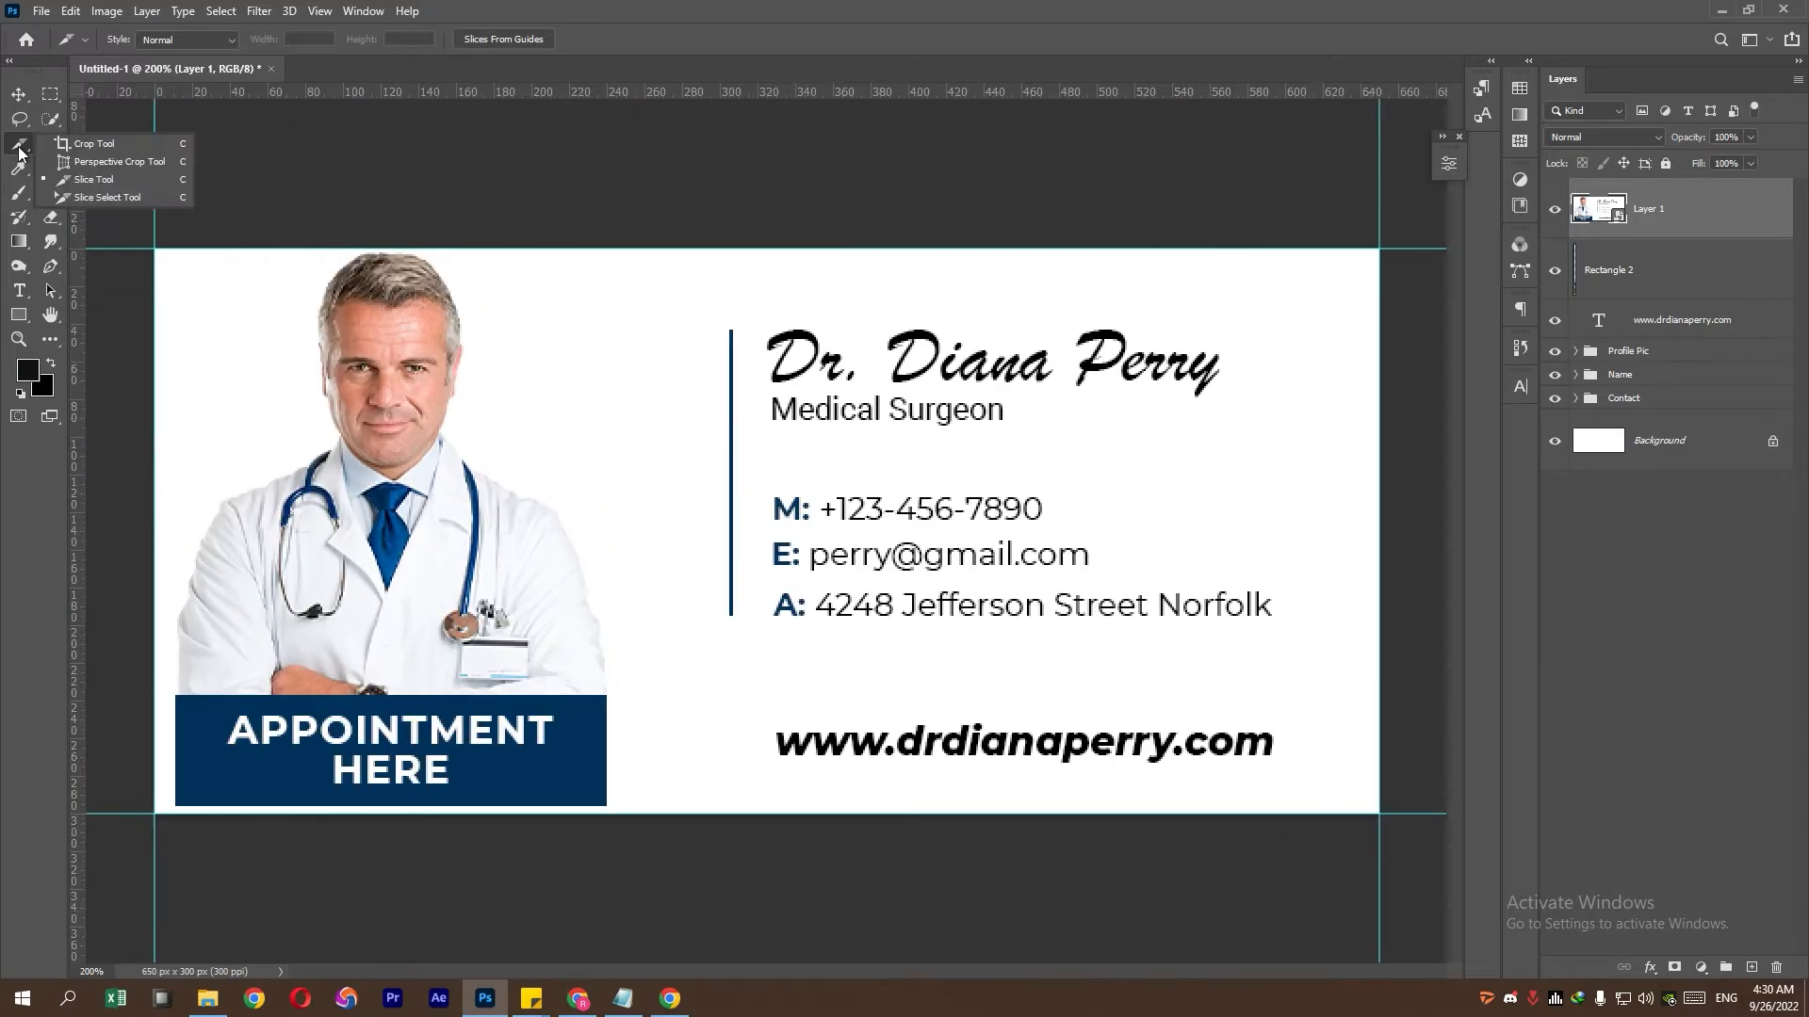
pyautogui.click(111, 180)
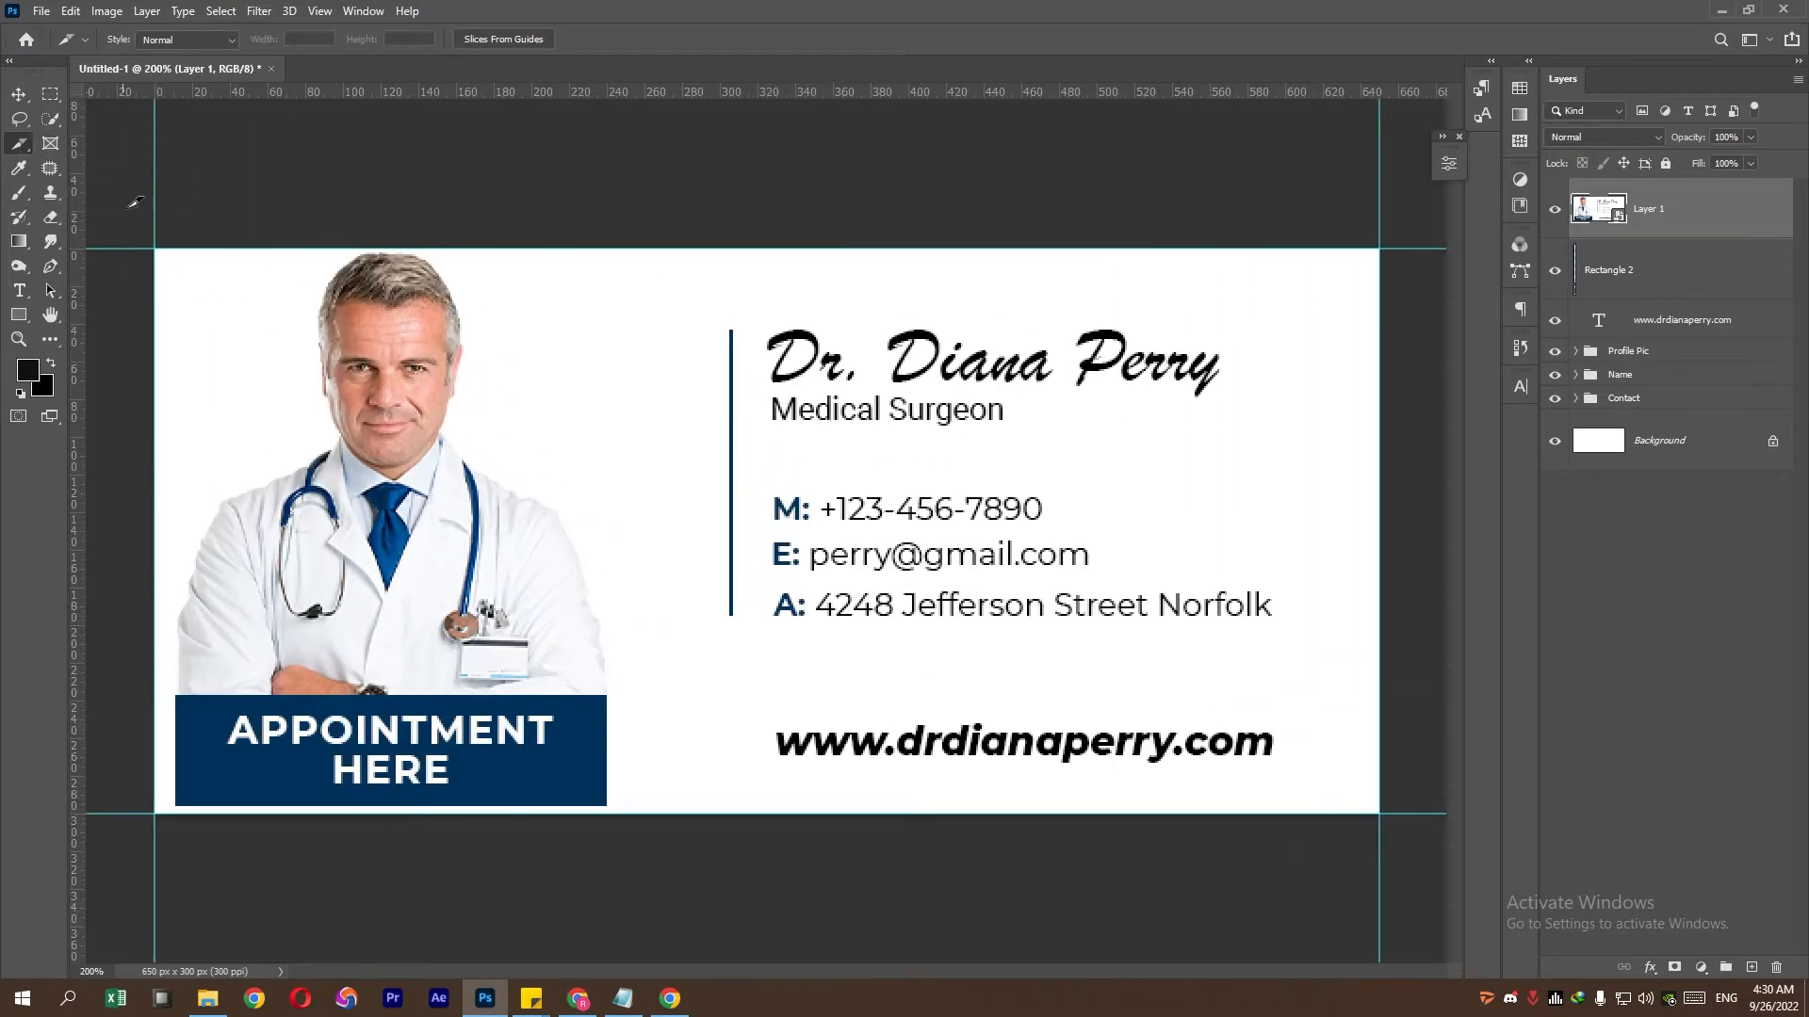
pyautogui.moveTo(160, 250); pyautogui.dragTo(649, 808)
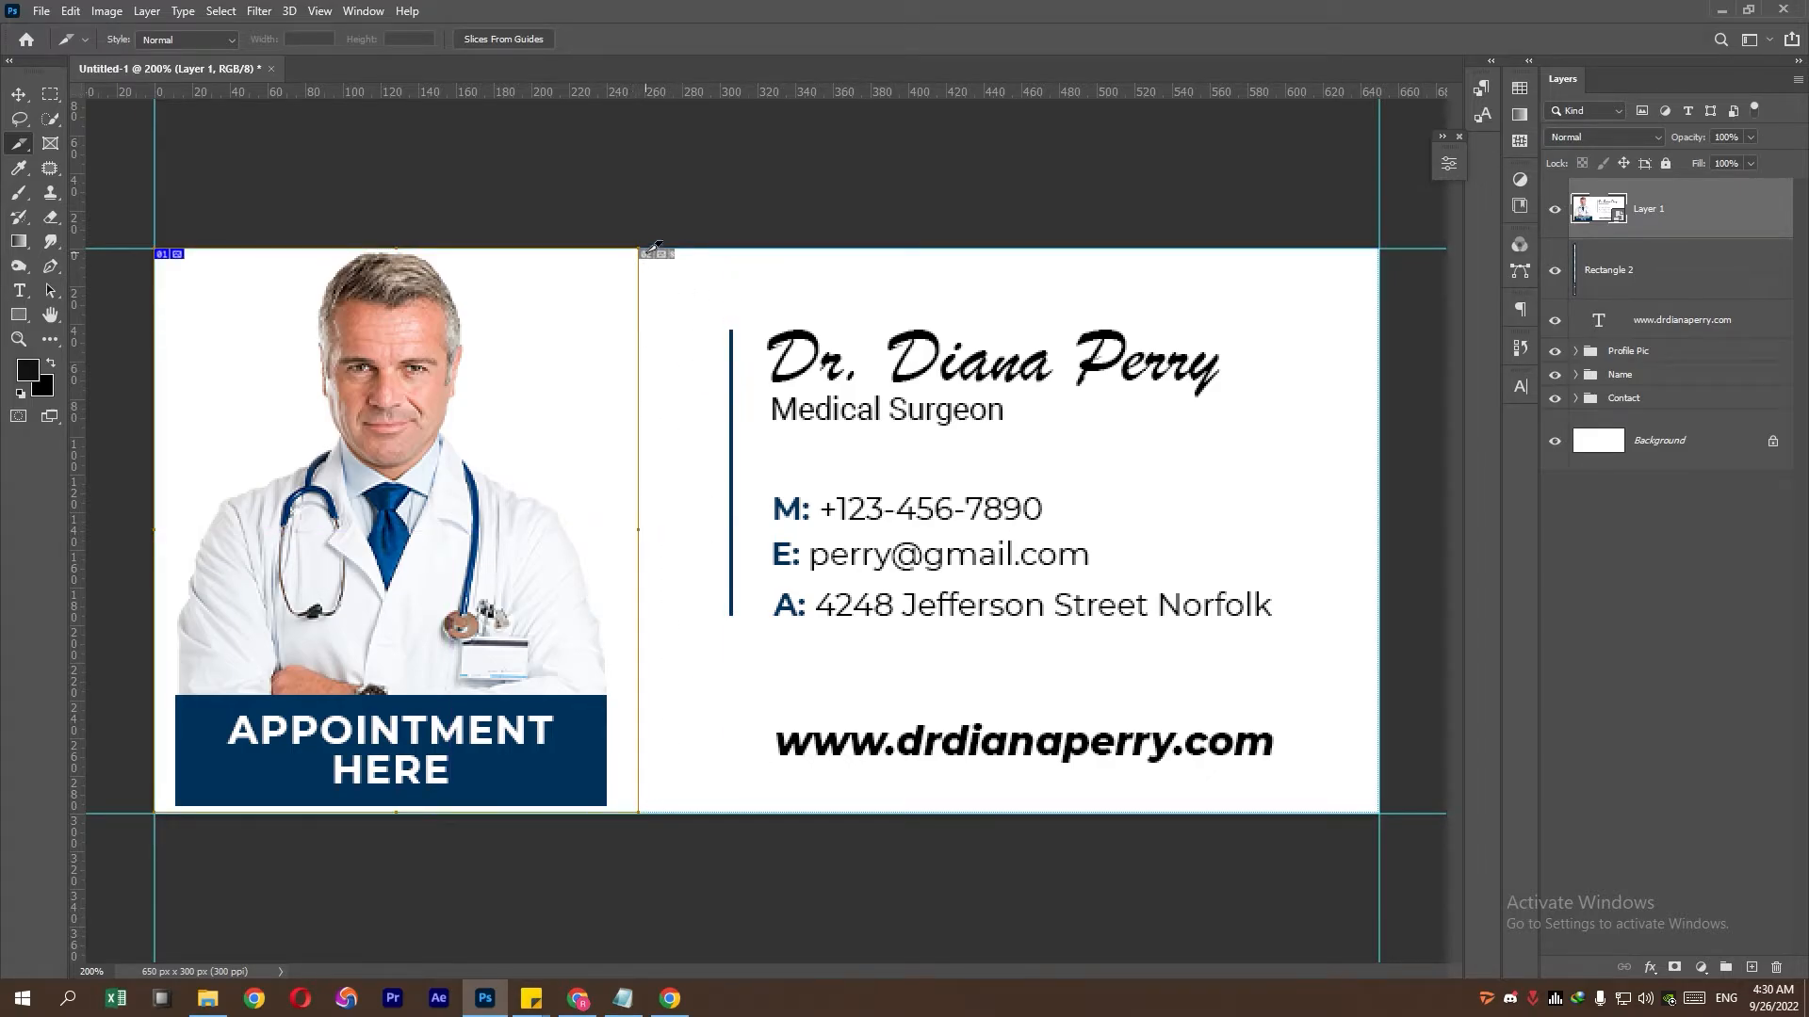
pyautogui.moveTo(655, 247); pyautogui.dragTo(760, 809)
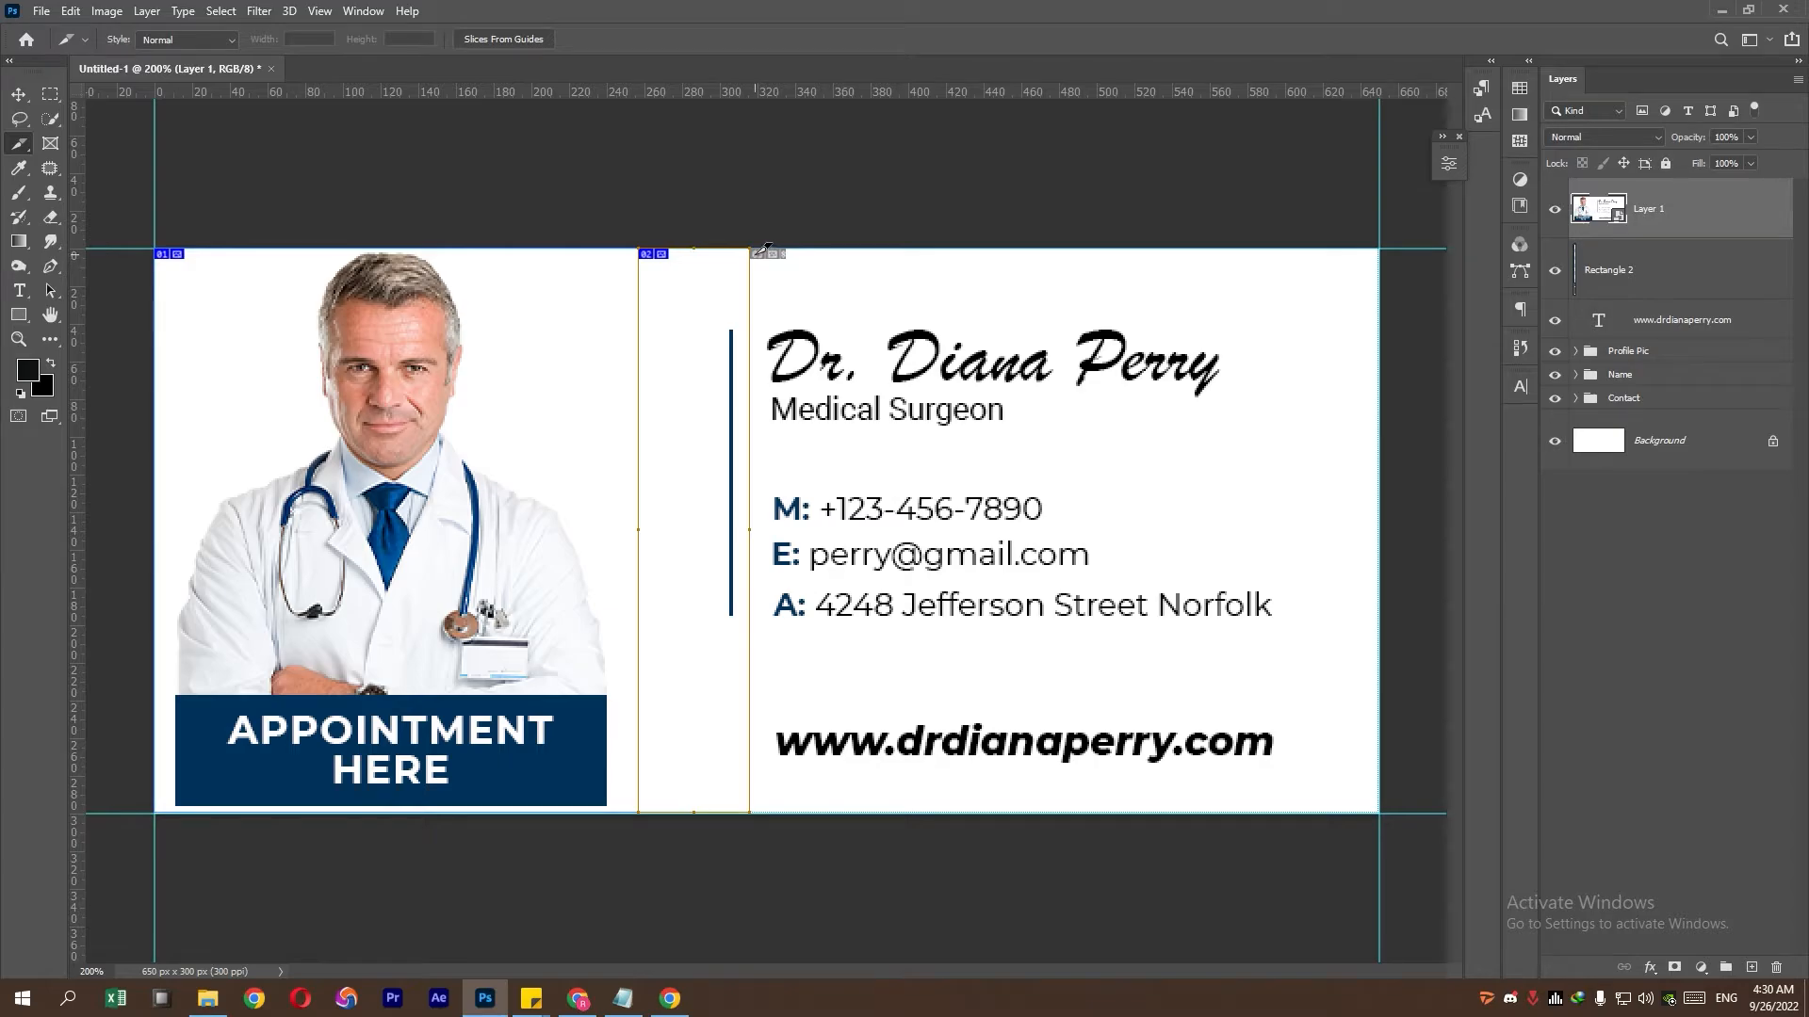
pyautogui.moveTo(763, 249); pyautogui.dragTo(1379, 454)
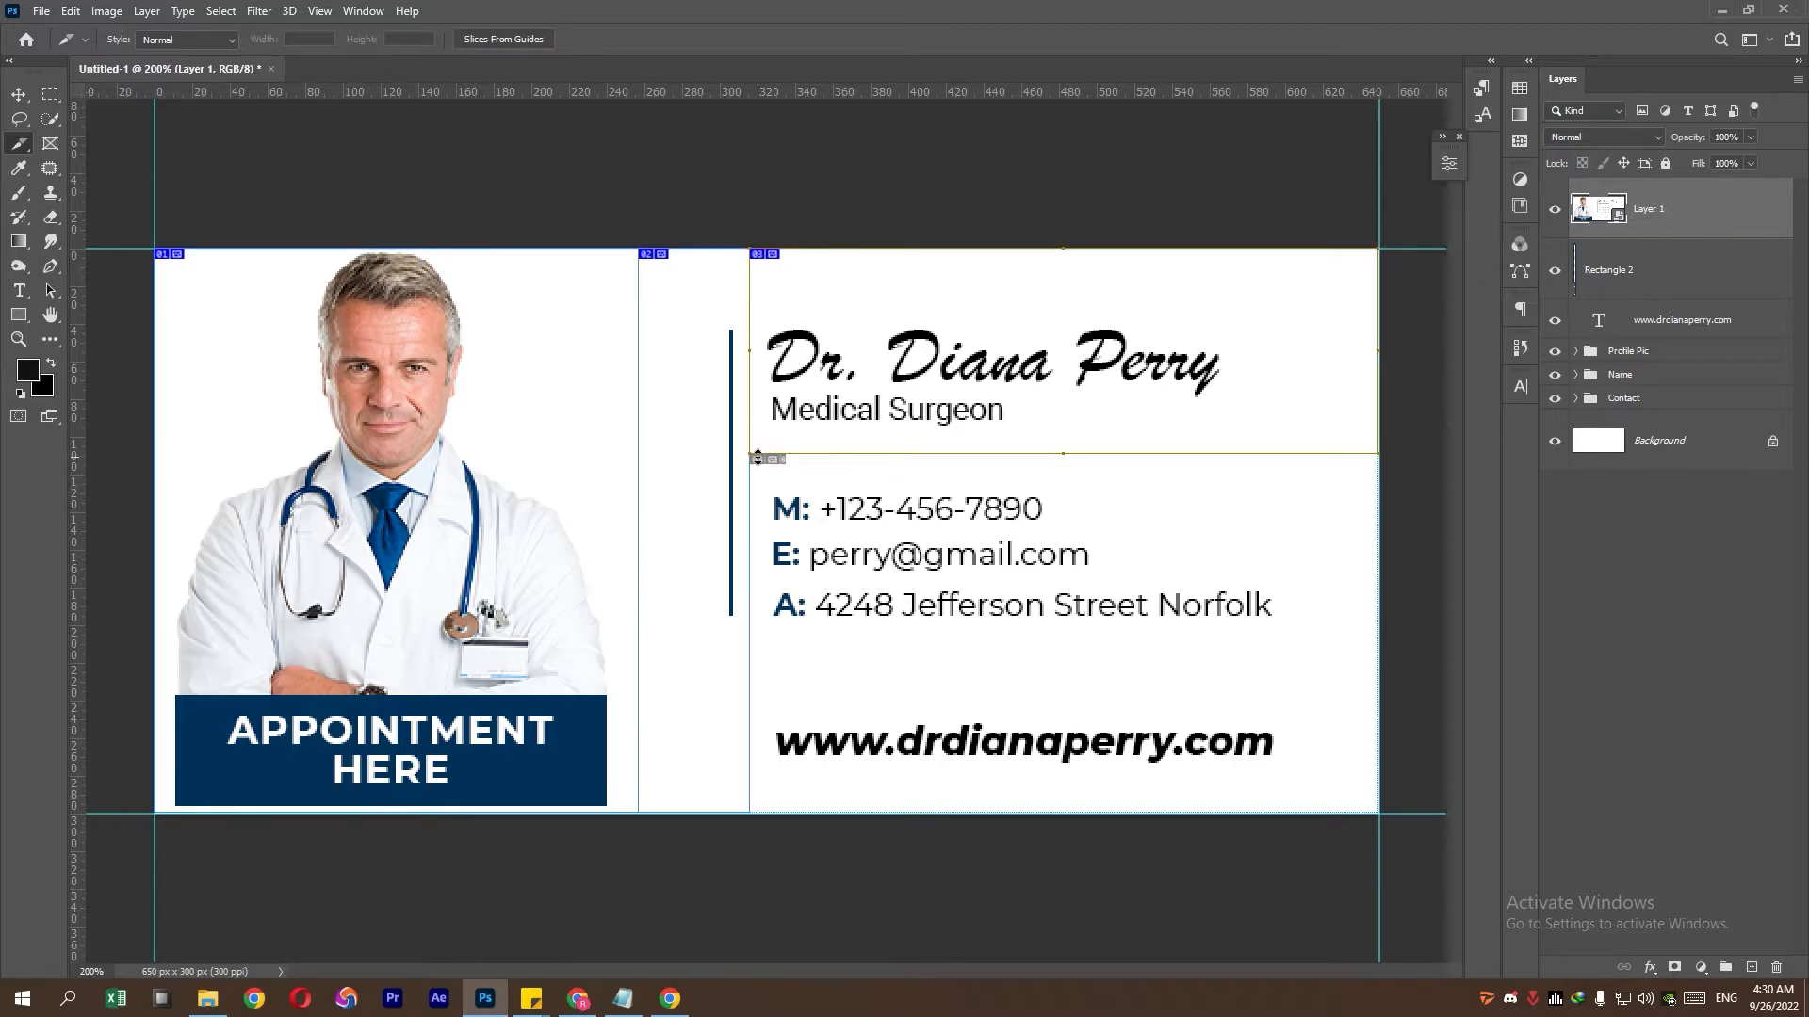
pyautogui.moveTo(765, 456); pyautogui.dragTo(1383, 524)
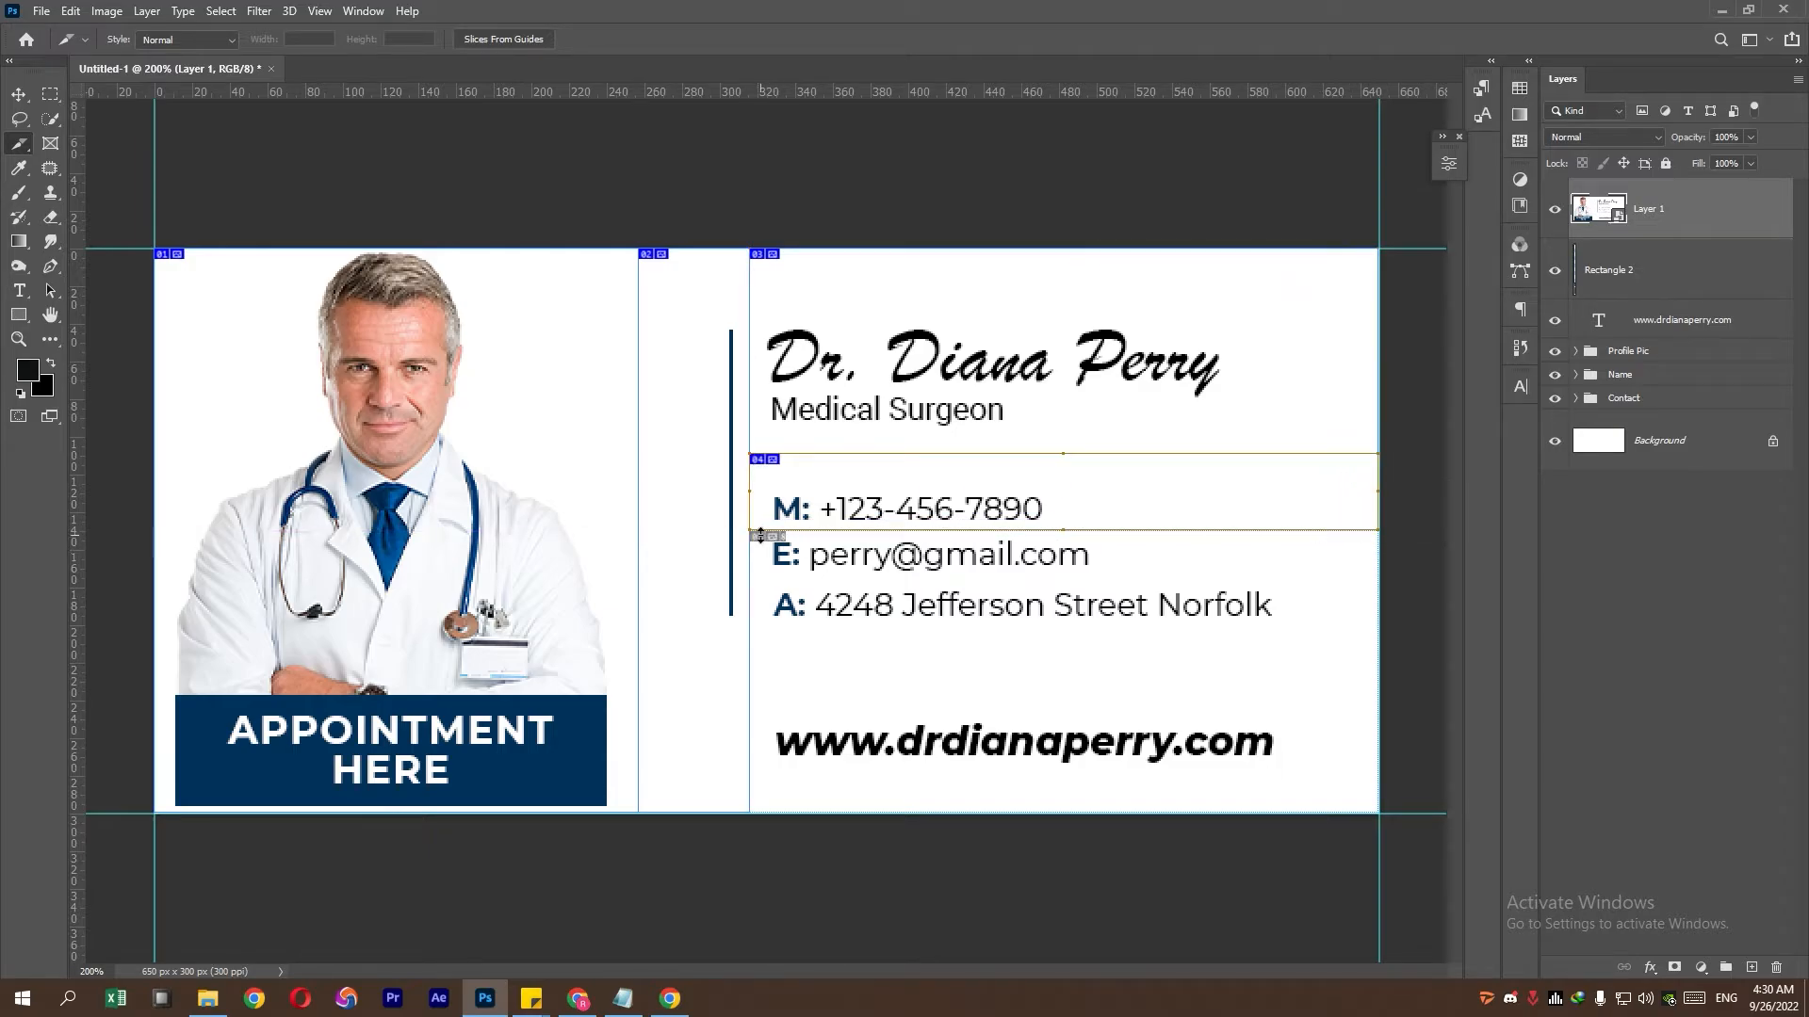
pyautogui.moveTo(761, 533); pyautogui.dragTo(1384, 575)
pyautogui.moveTo(760, 583); pyautogui.dragTo(1388, 665)
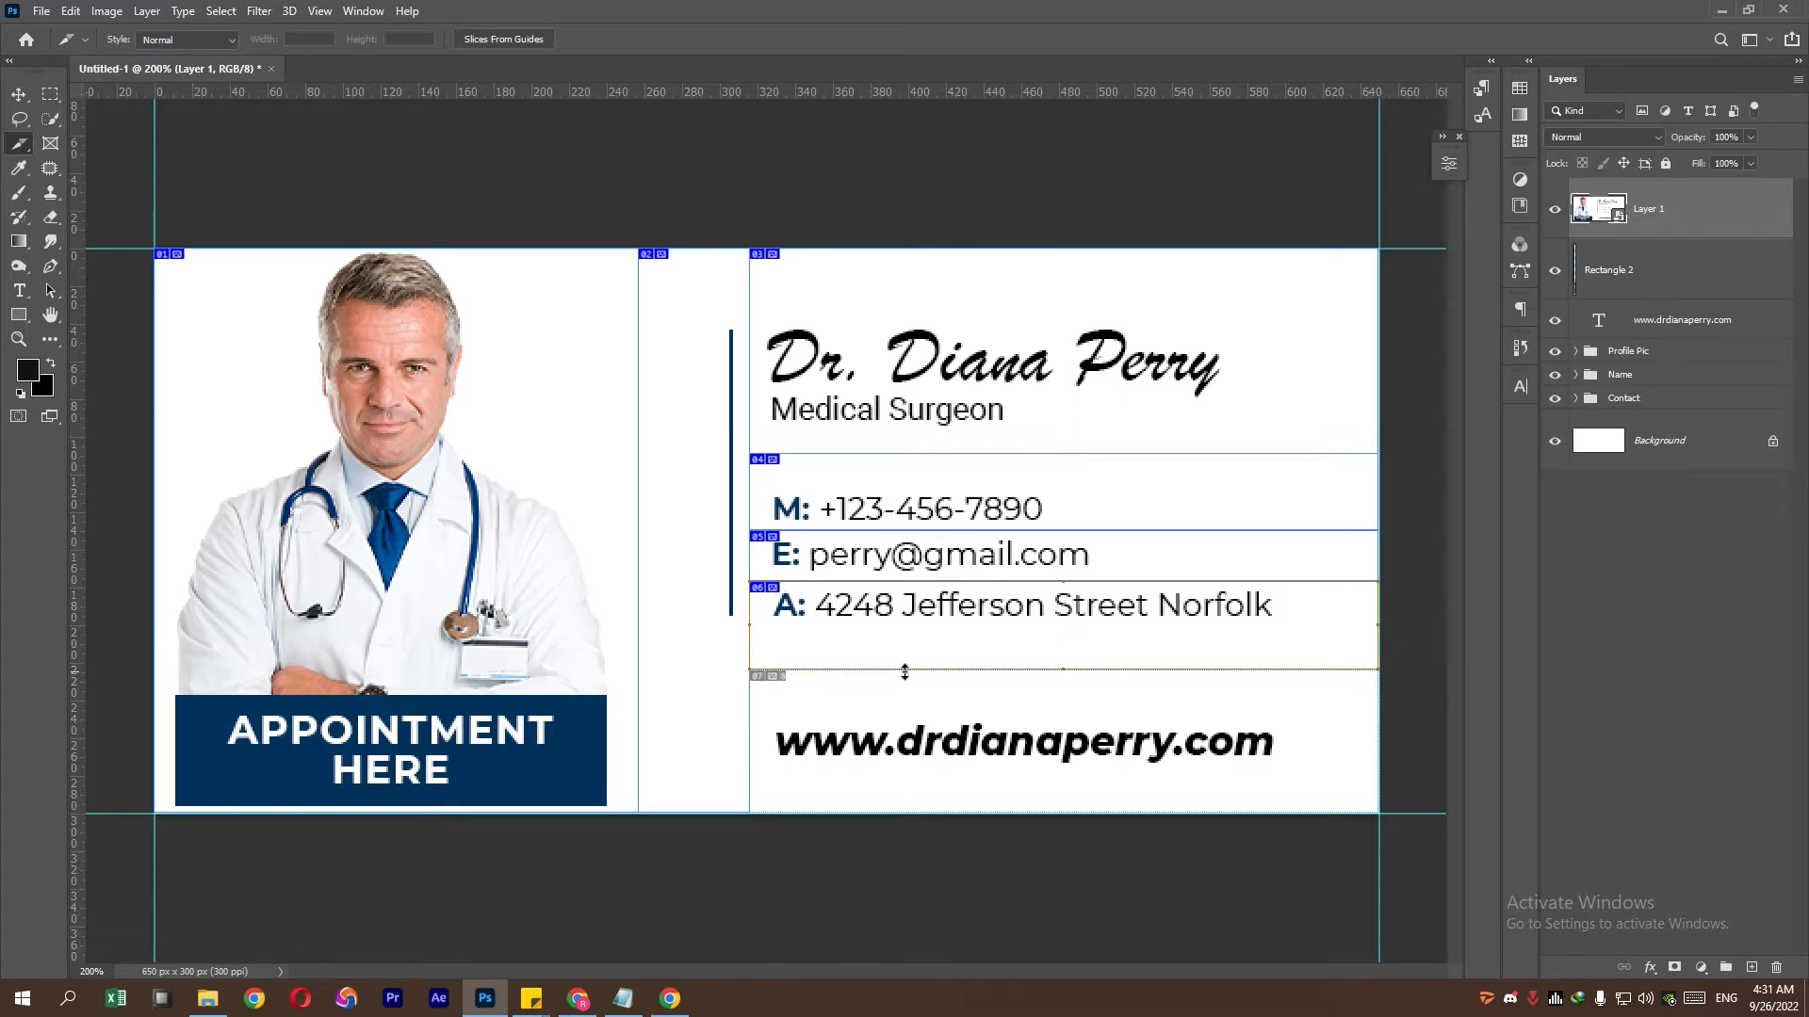
pyautogui.moveTo(754, 672); pyautogui.dragTo(1379, 812)
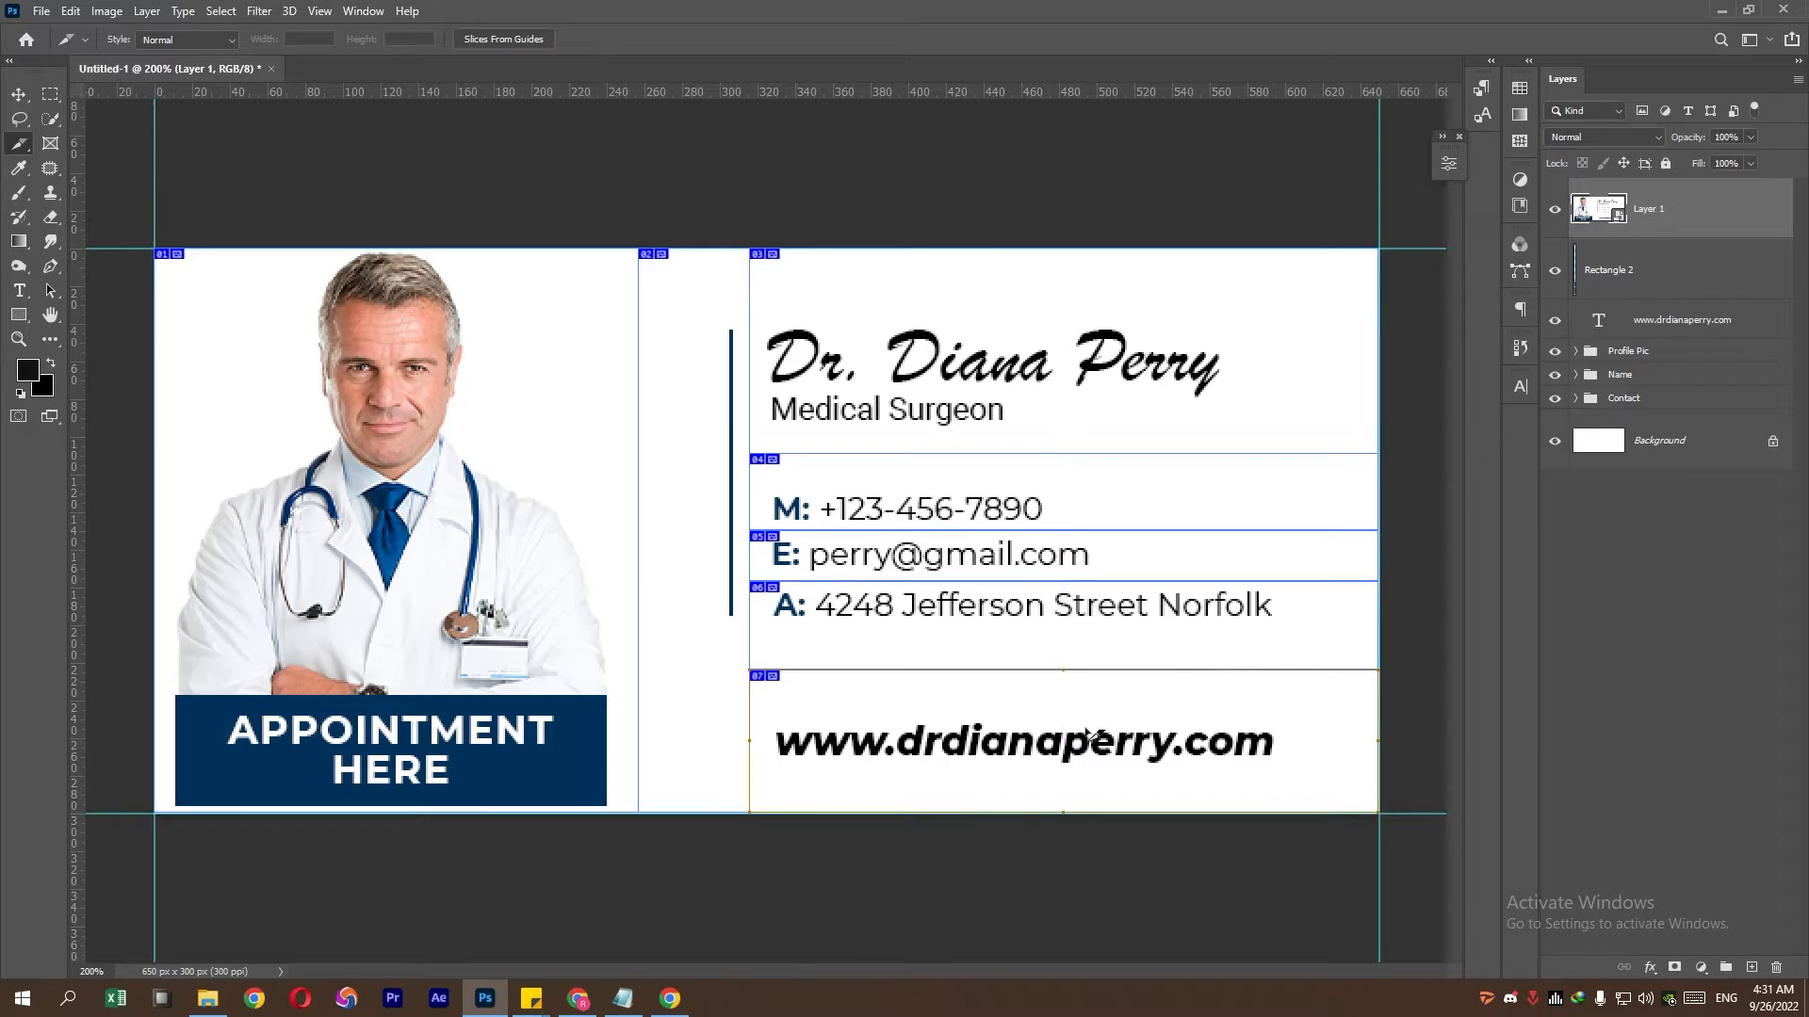
pyautogui.rightClick(464, 486)
# - Name the photo, bar and name slices Profile Pic, BAR and NAME
pyautogui.click(478, 514)
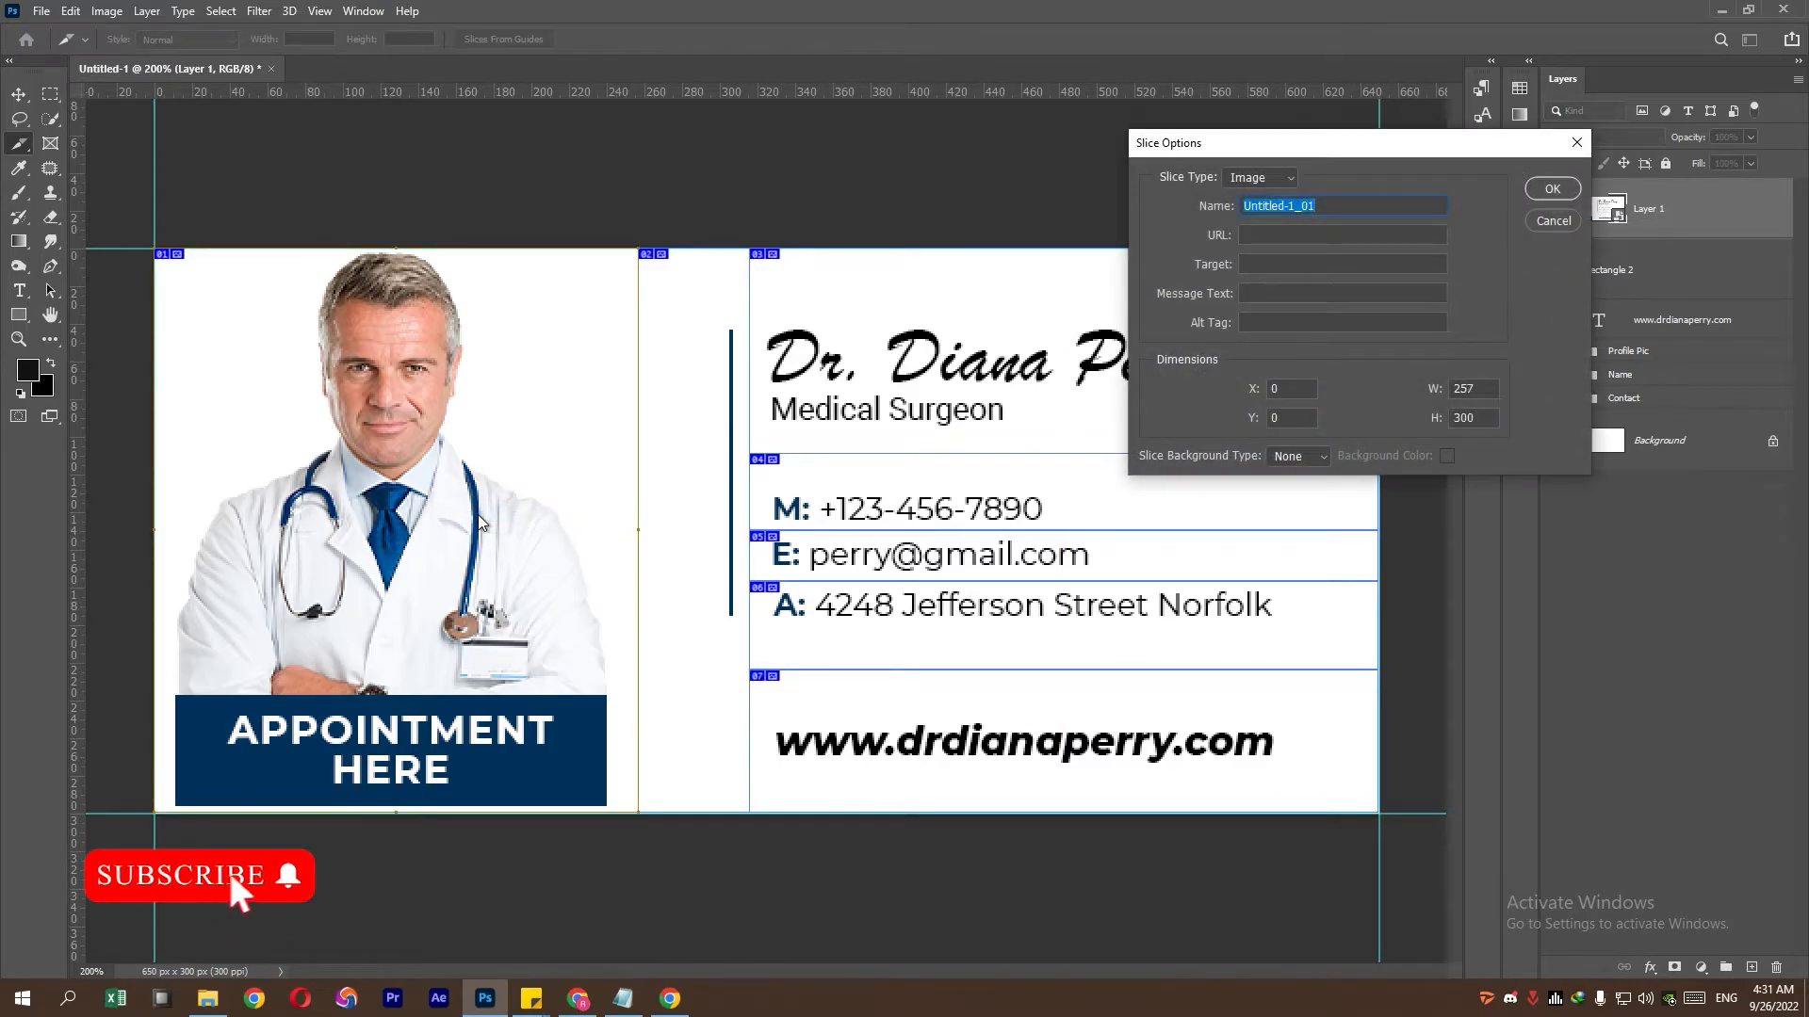
pyautogui.write('0')
pyautogui.press('BackSpace')
pyautogui.write('Pro')
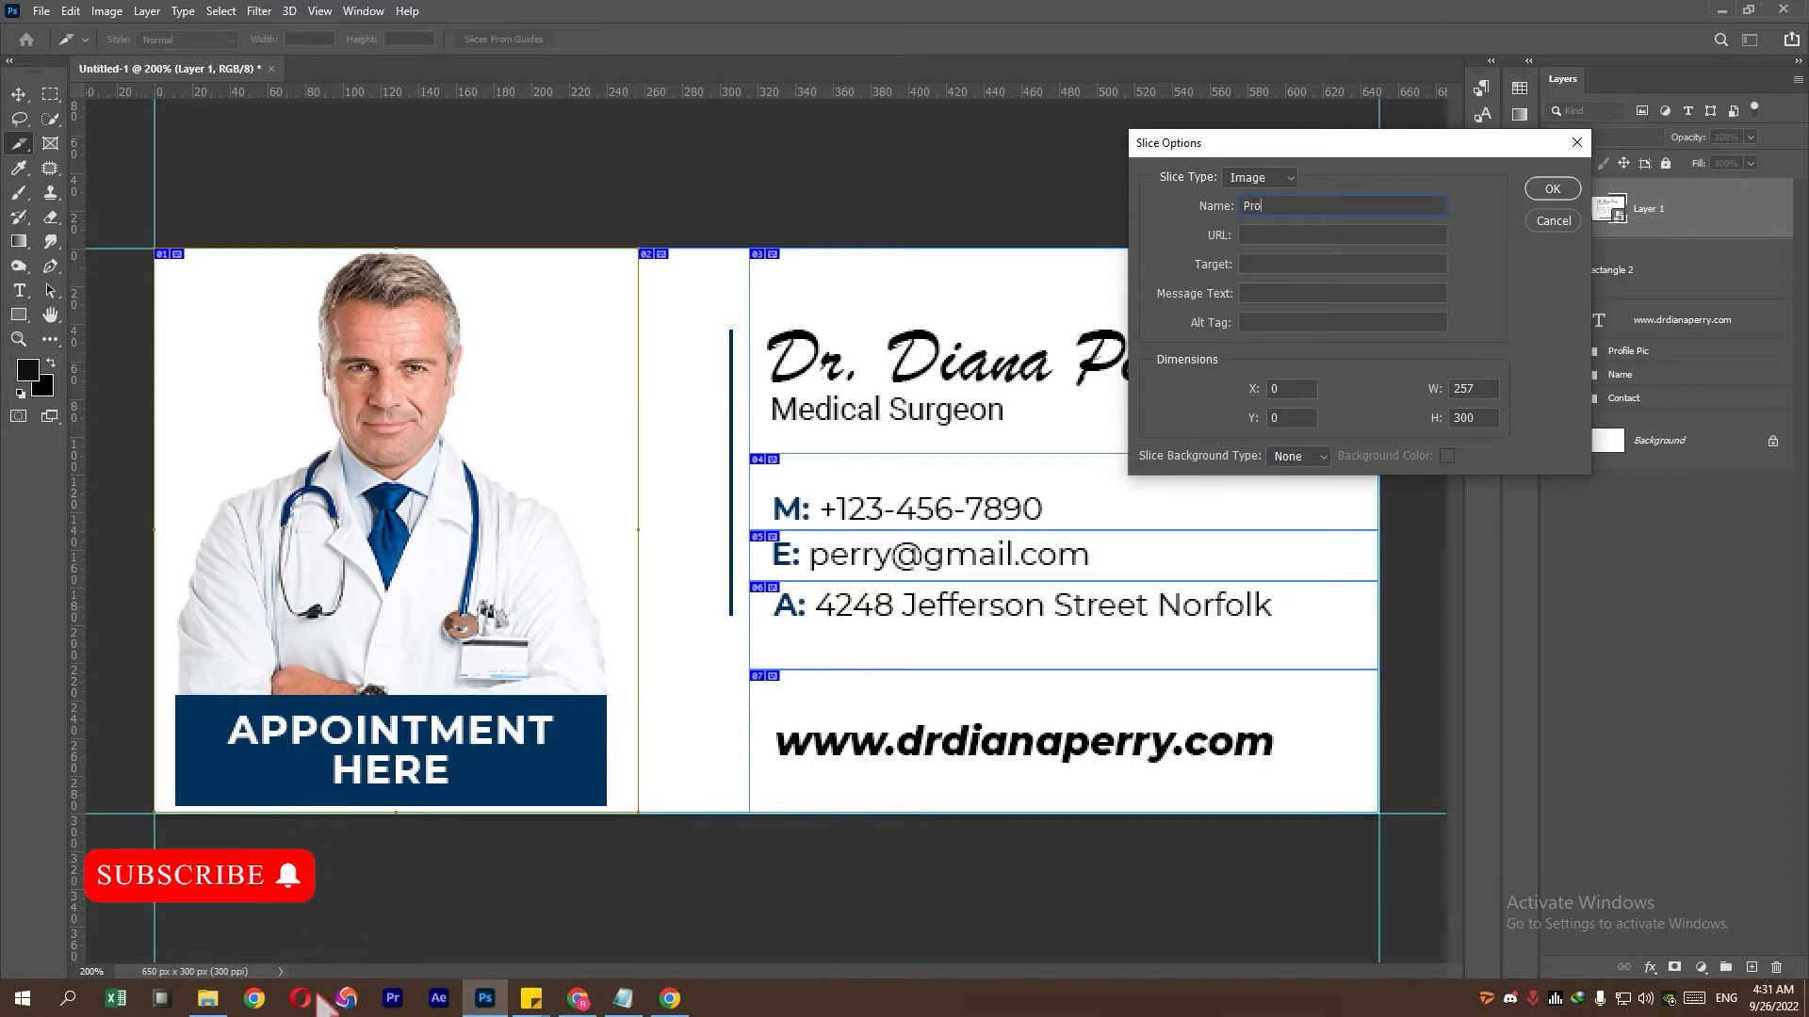
pyautogui.write('file Pi')
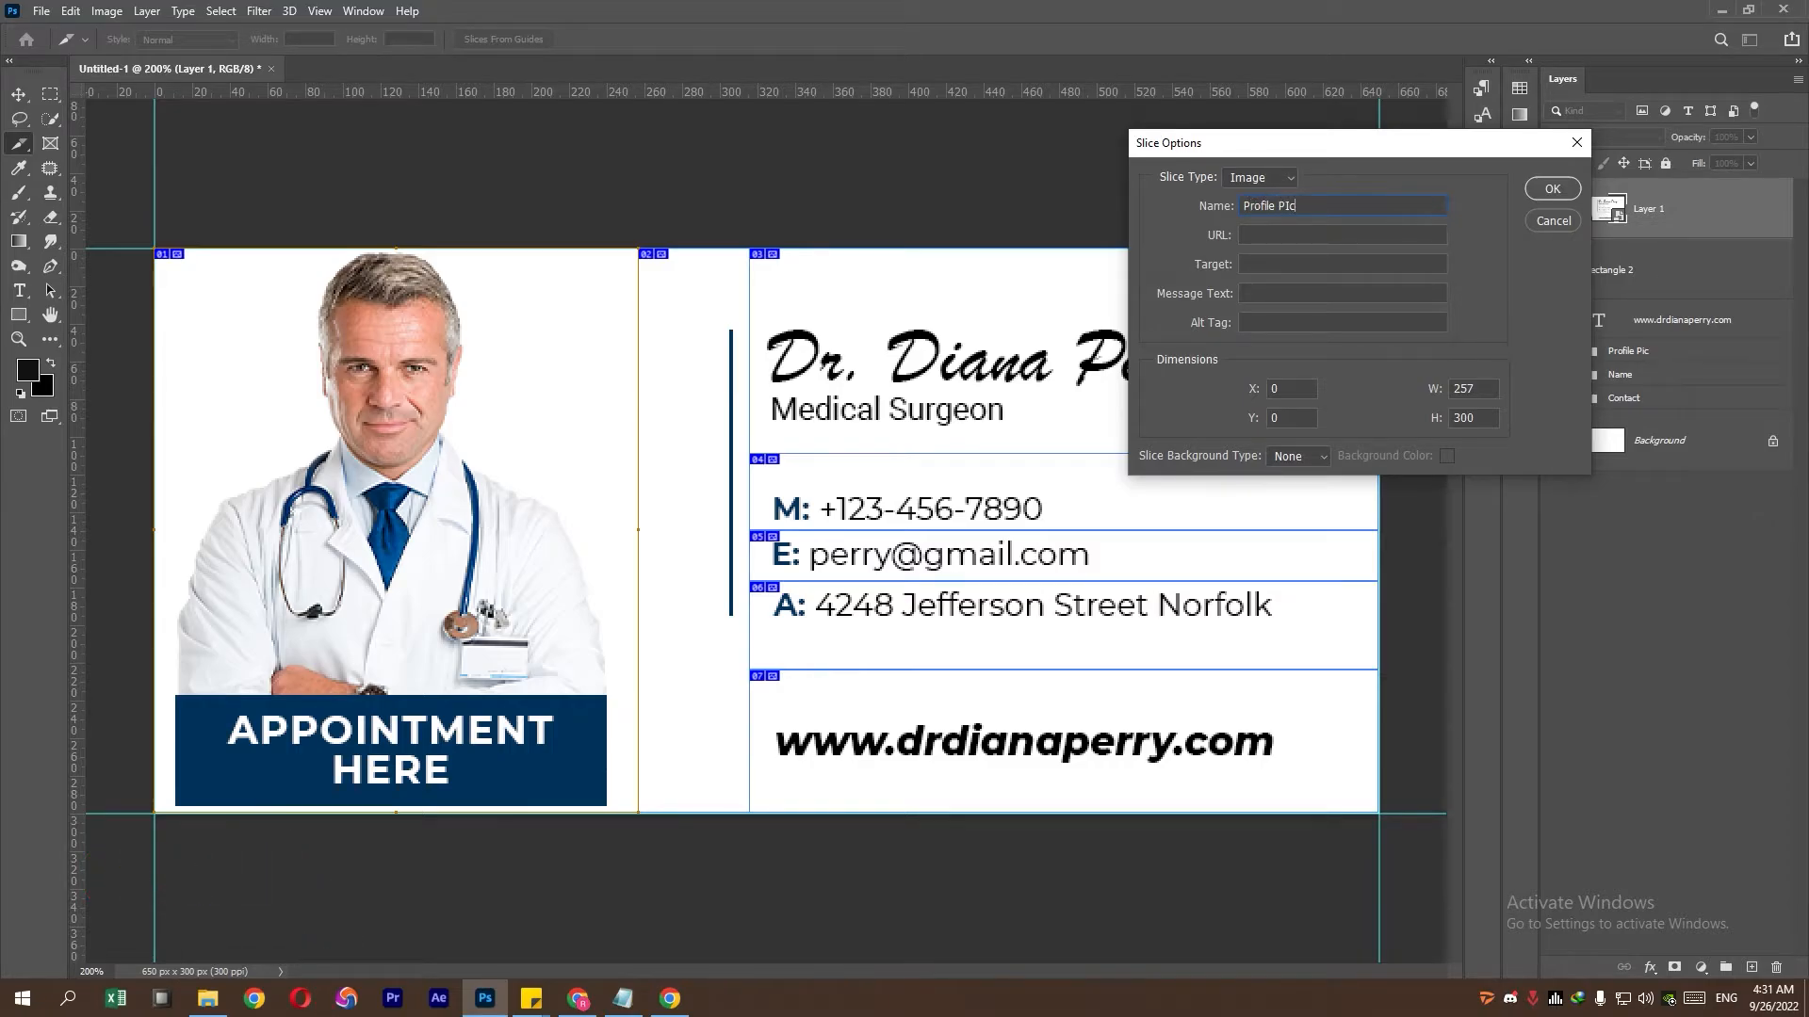
pyautogui.click(1526, 189)
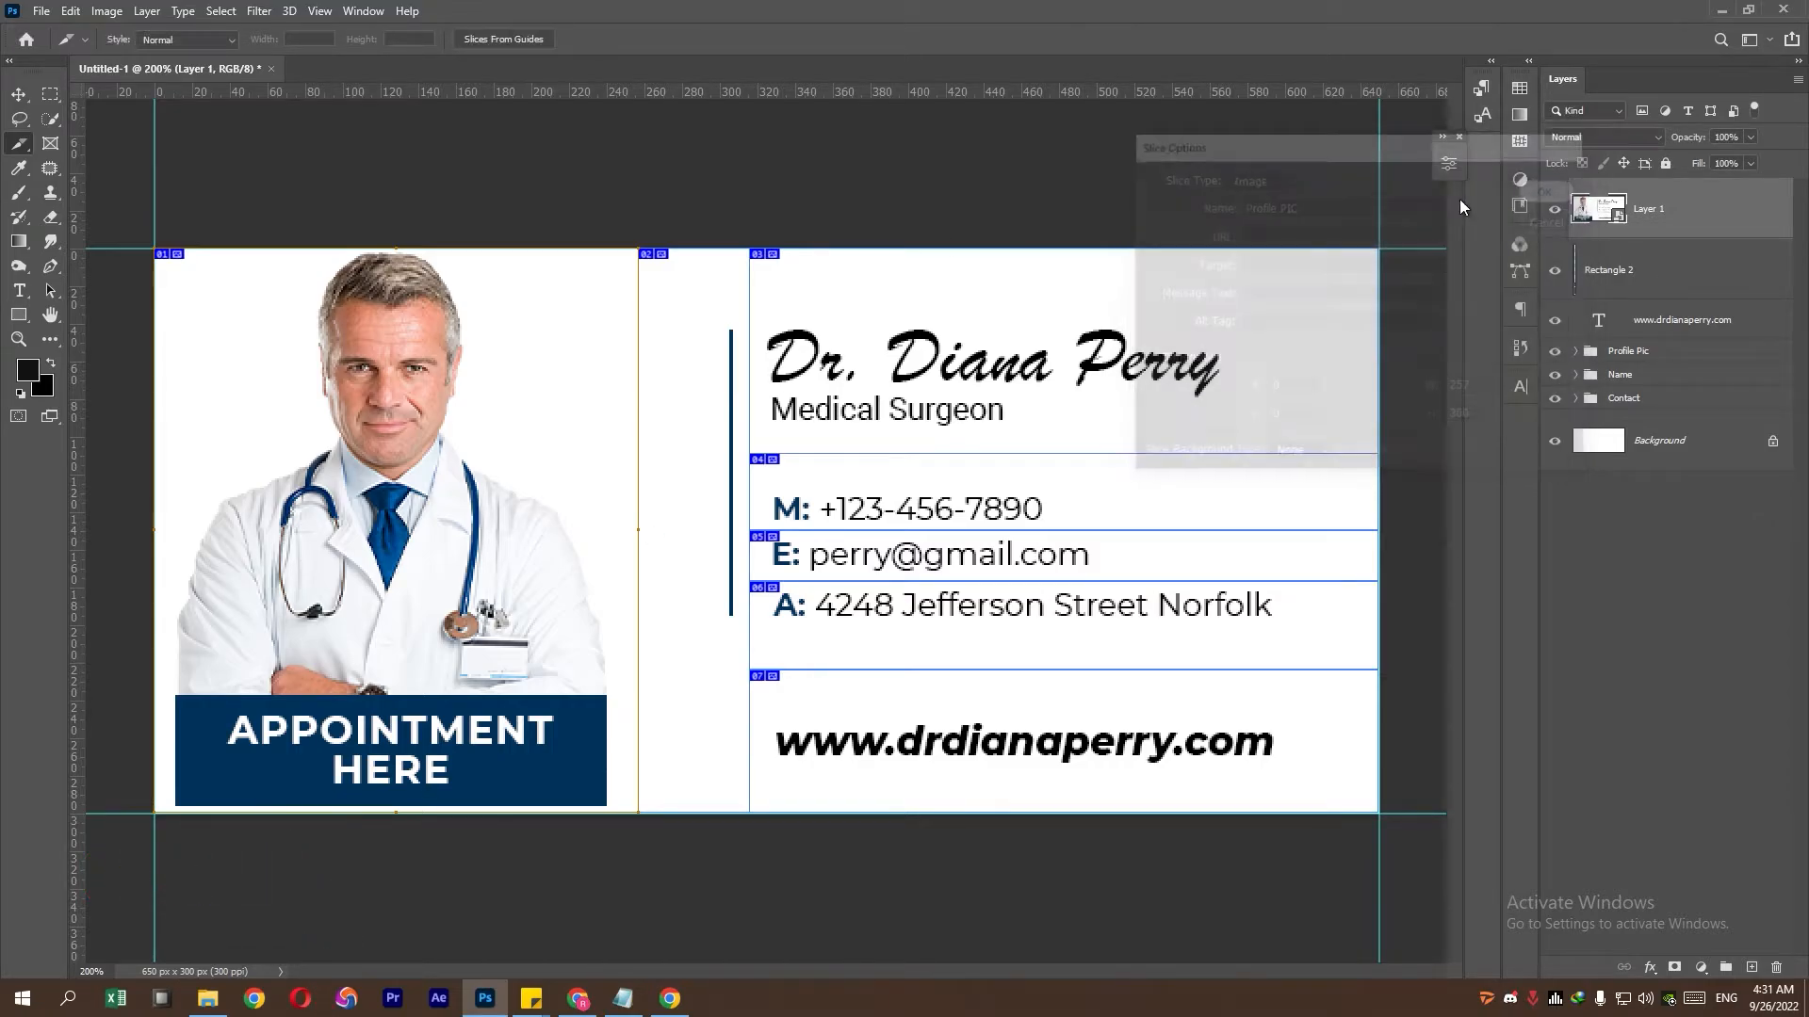
pyautogui.rightClick(709, 385)
pyautogui.click(737, 412)
pyautogui.write('BAR')
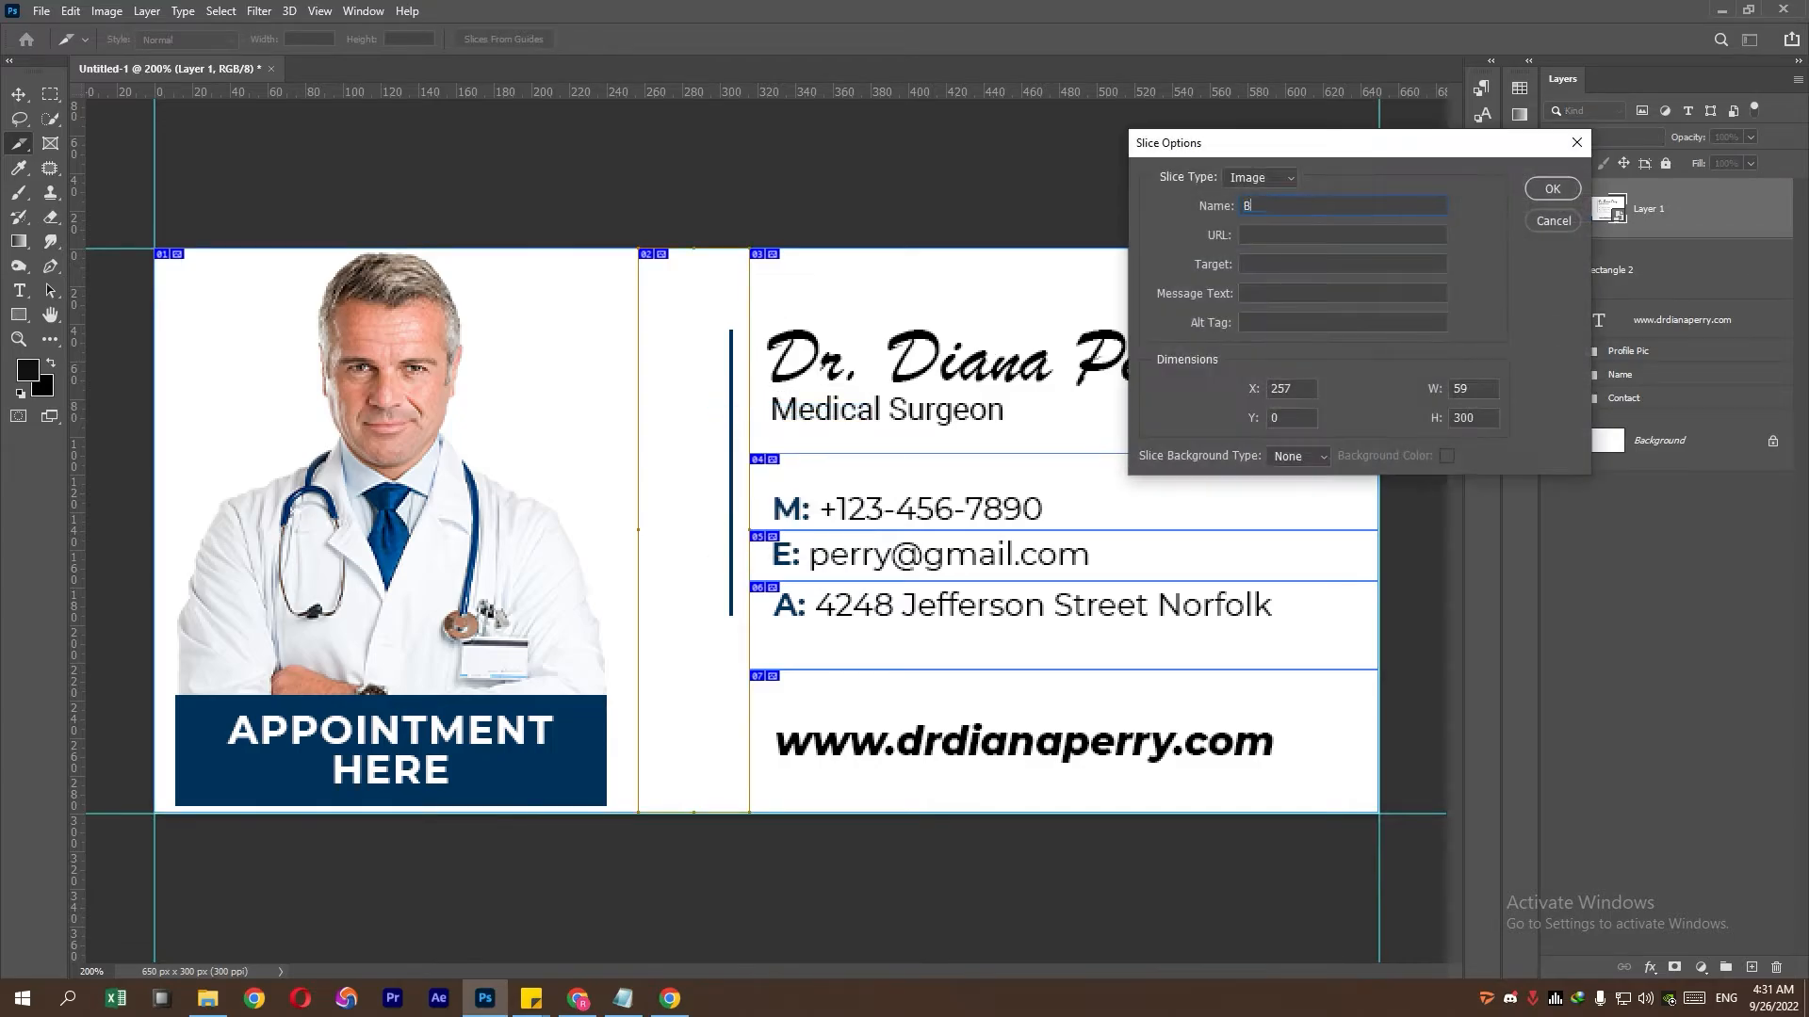
pyautogui.click(1551, 189)
pyautogui.rightClick(876, 365)
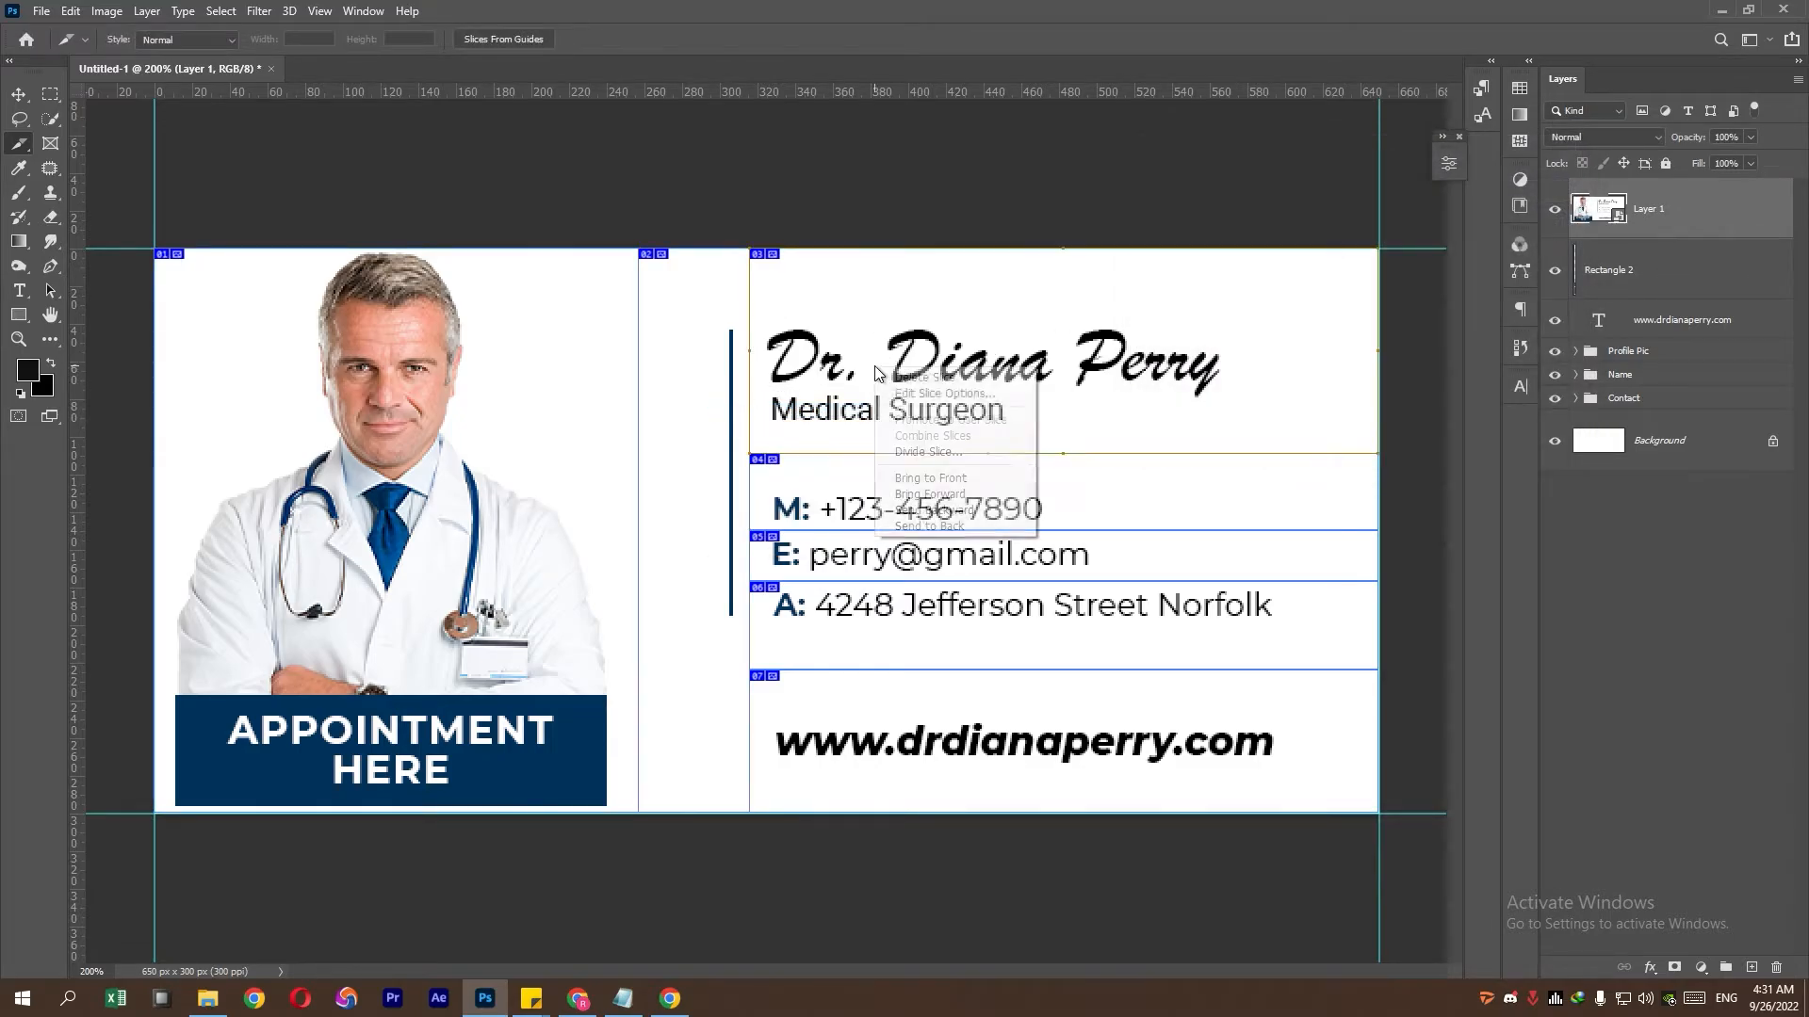
pyautogui.click(898, 394)
pyautogui.write('NAME')
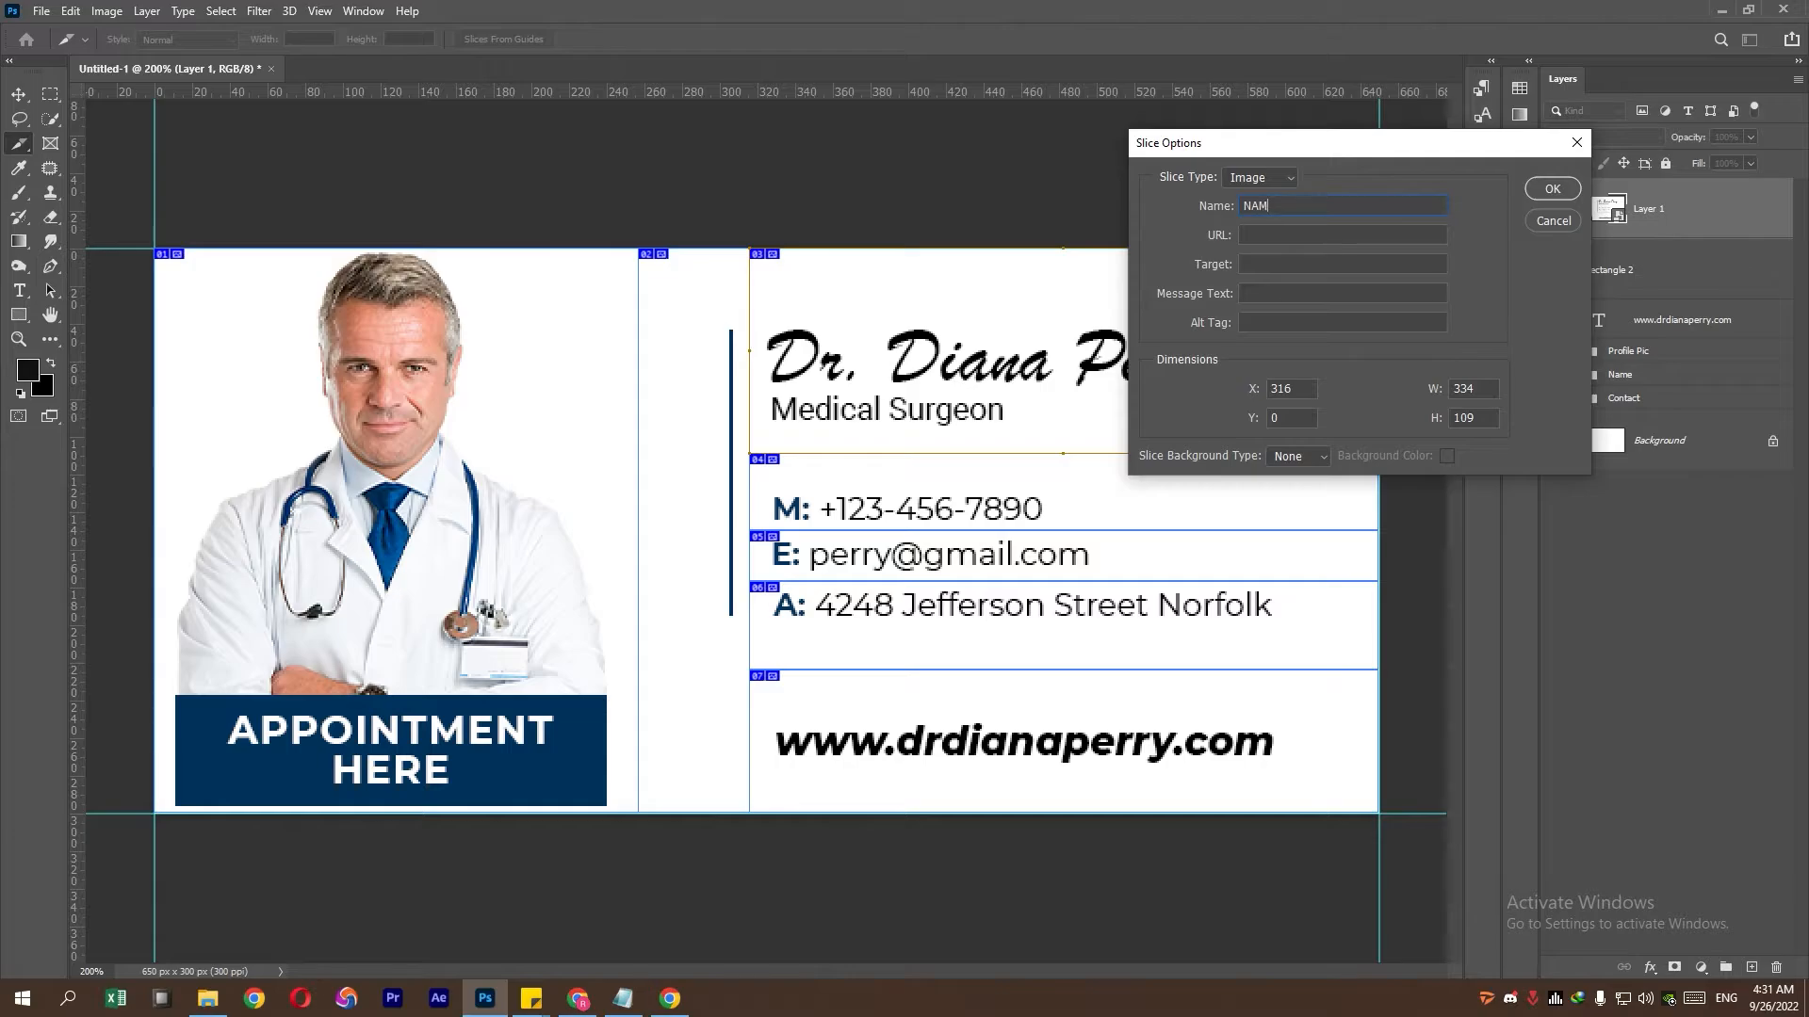
pyautogui.click(1545, 190)
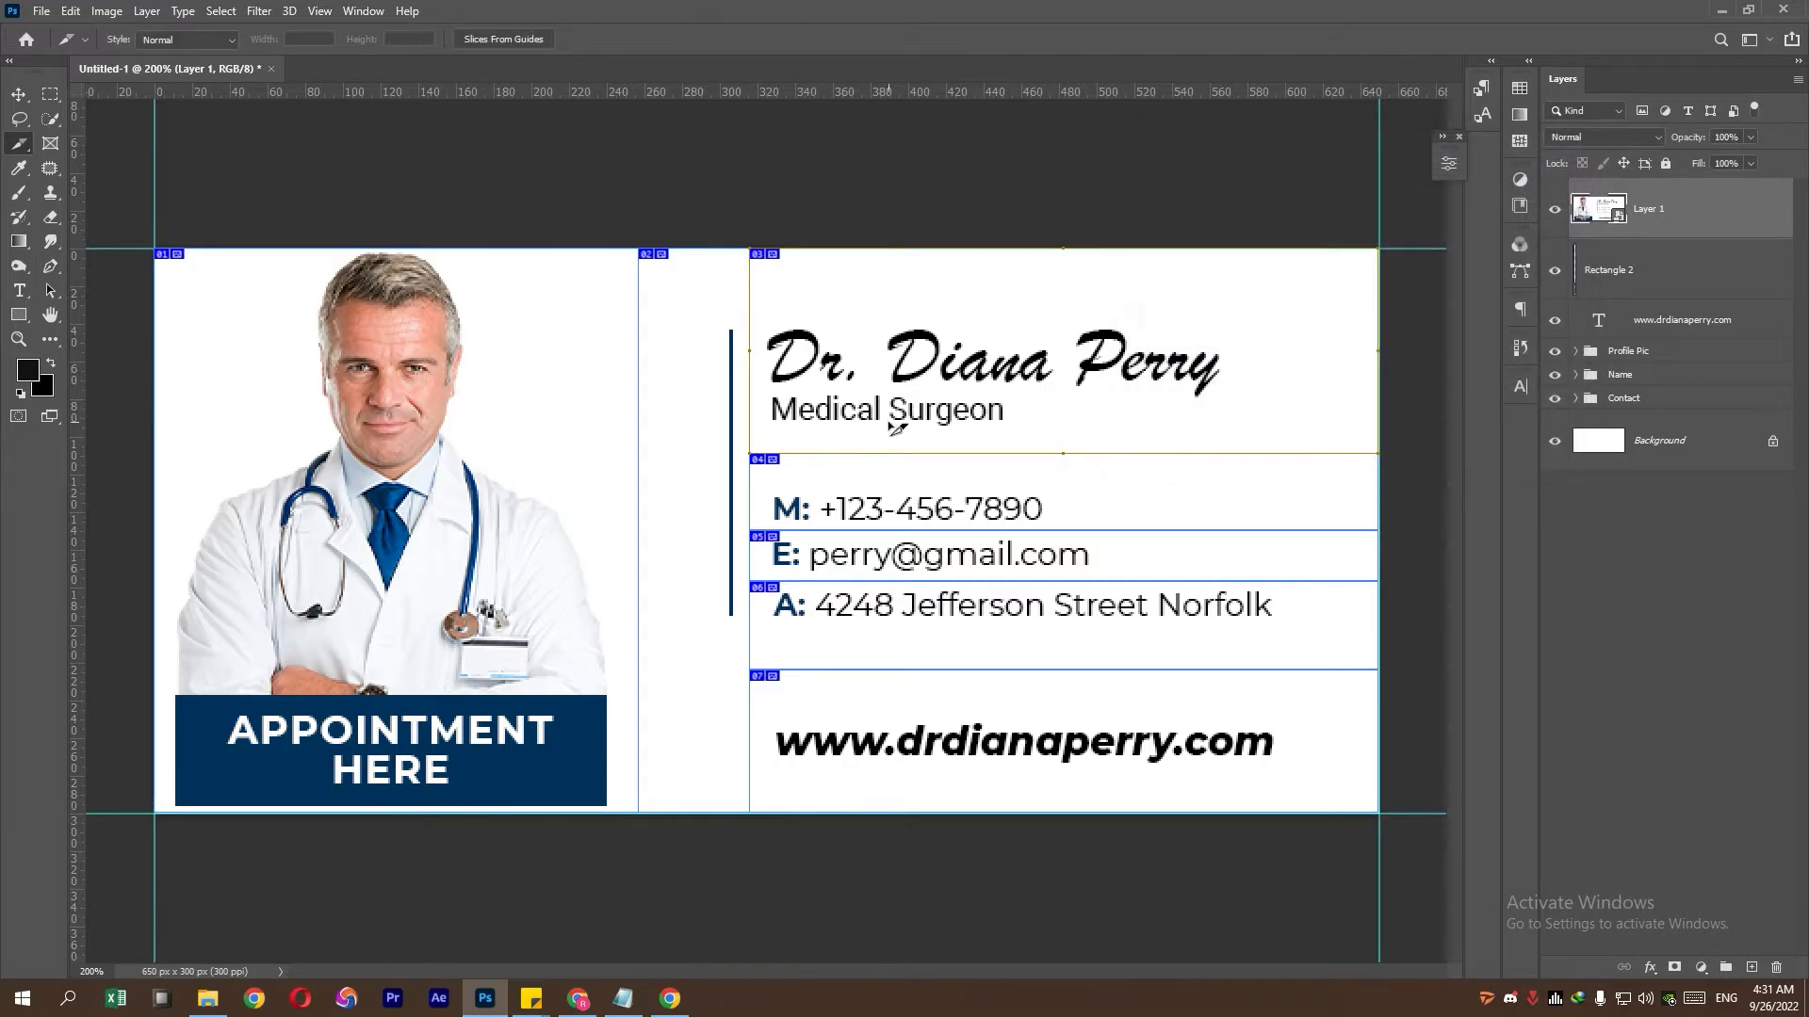
# - Name the phone-row slice Phone and give it a tel: link to the doctor's phone number
pyautogui.rightClick(873, 490)
pyautogui.click(898, 515)
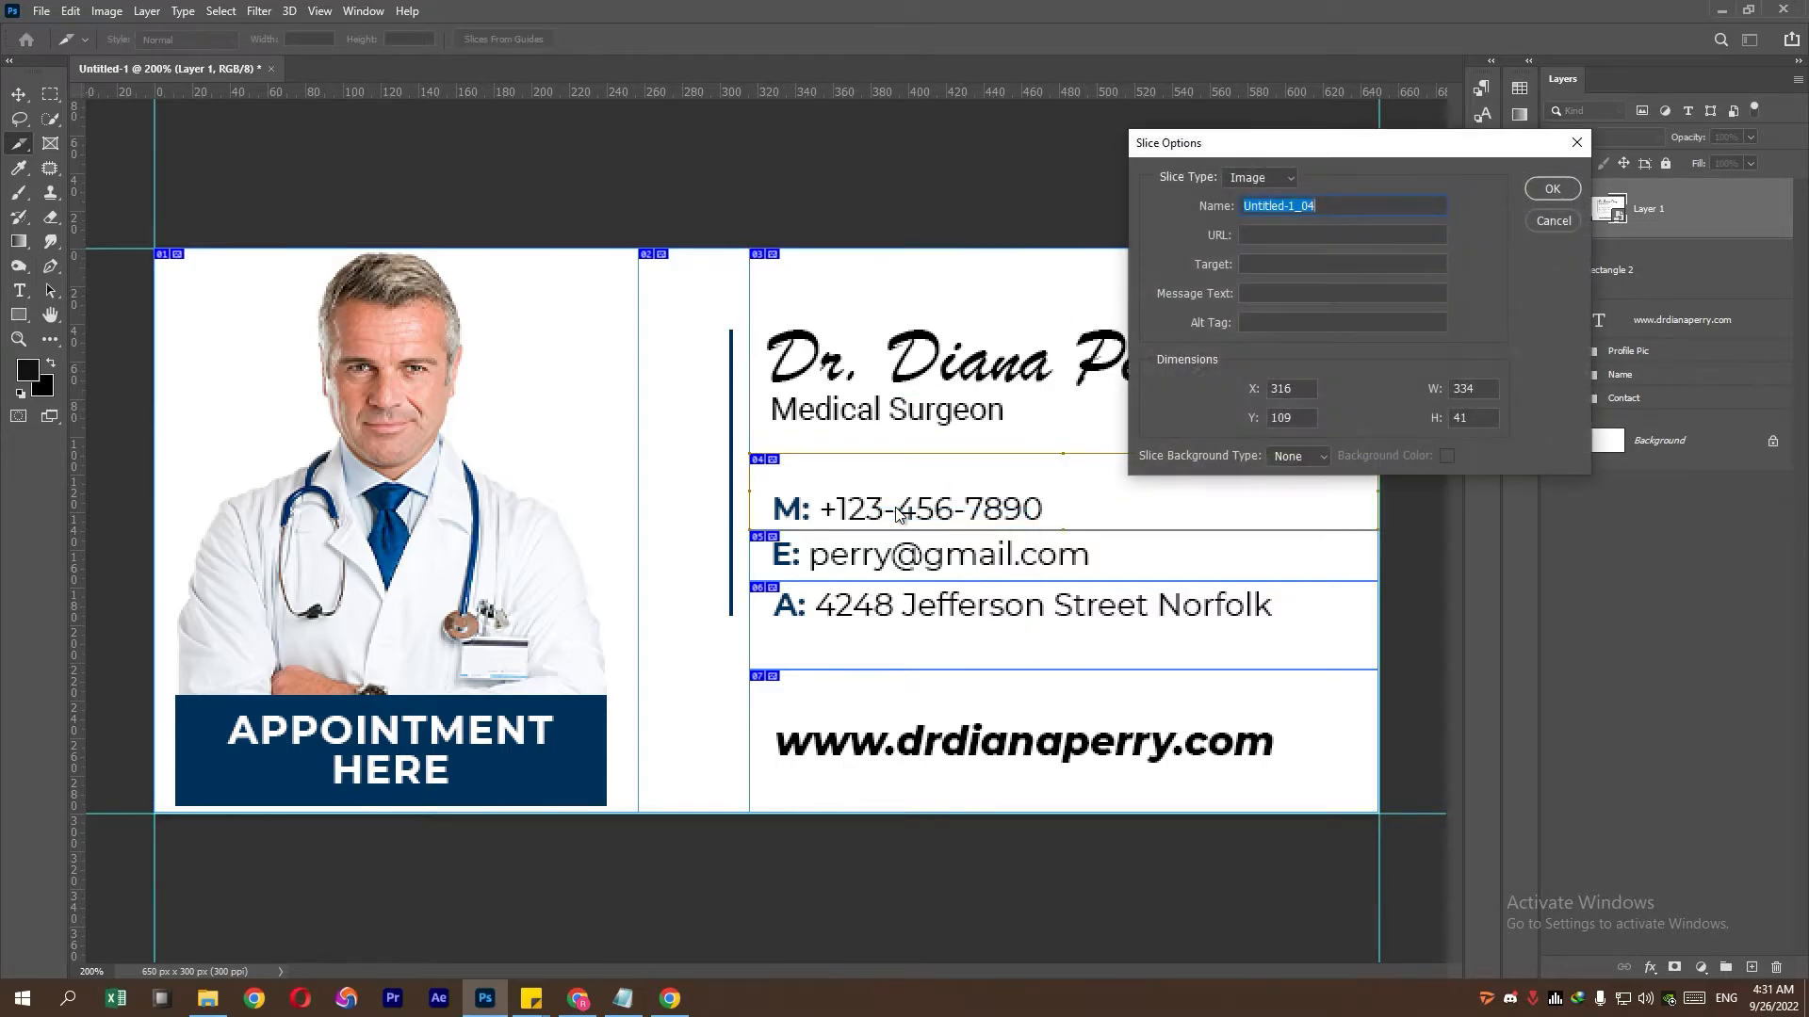
pyautogui.write('Phone')
pyautogui.press('Tab')
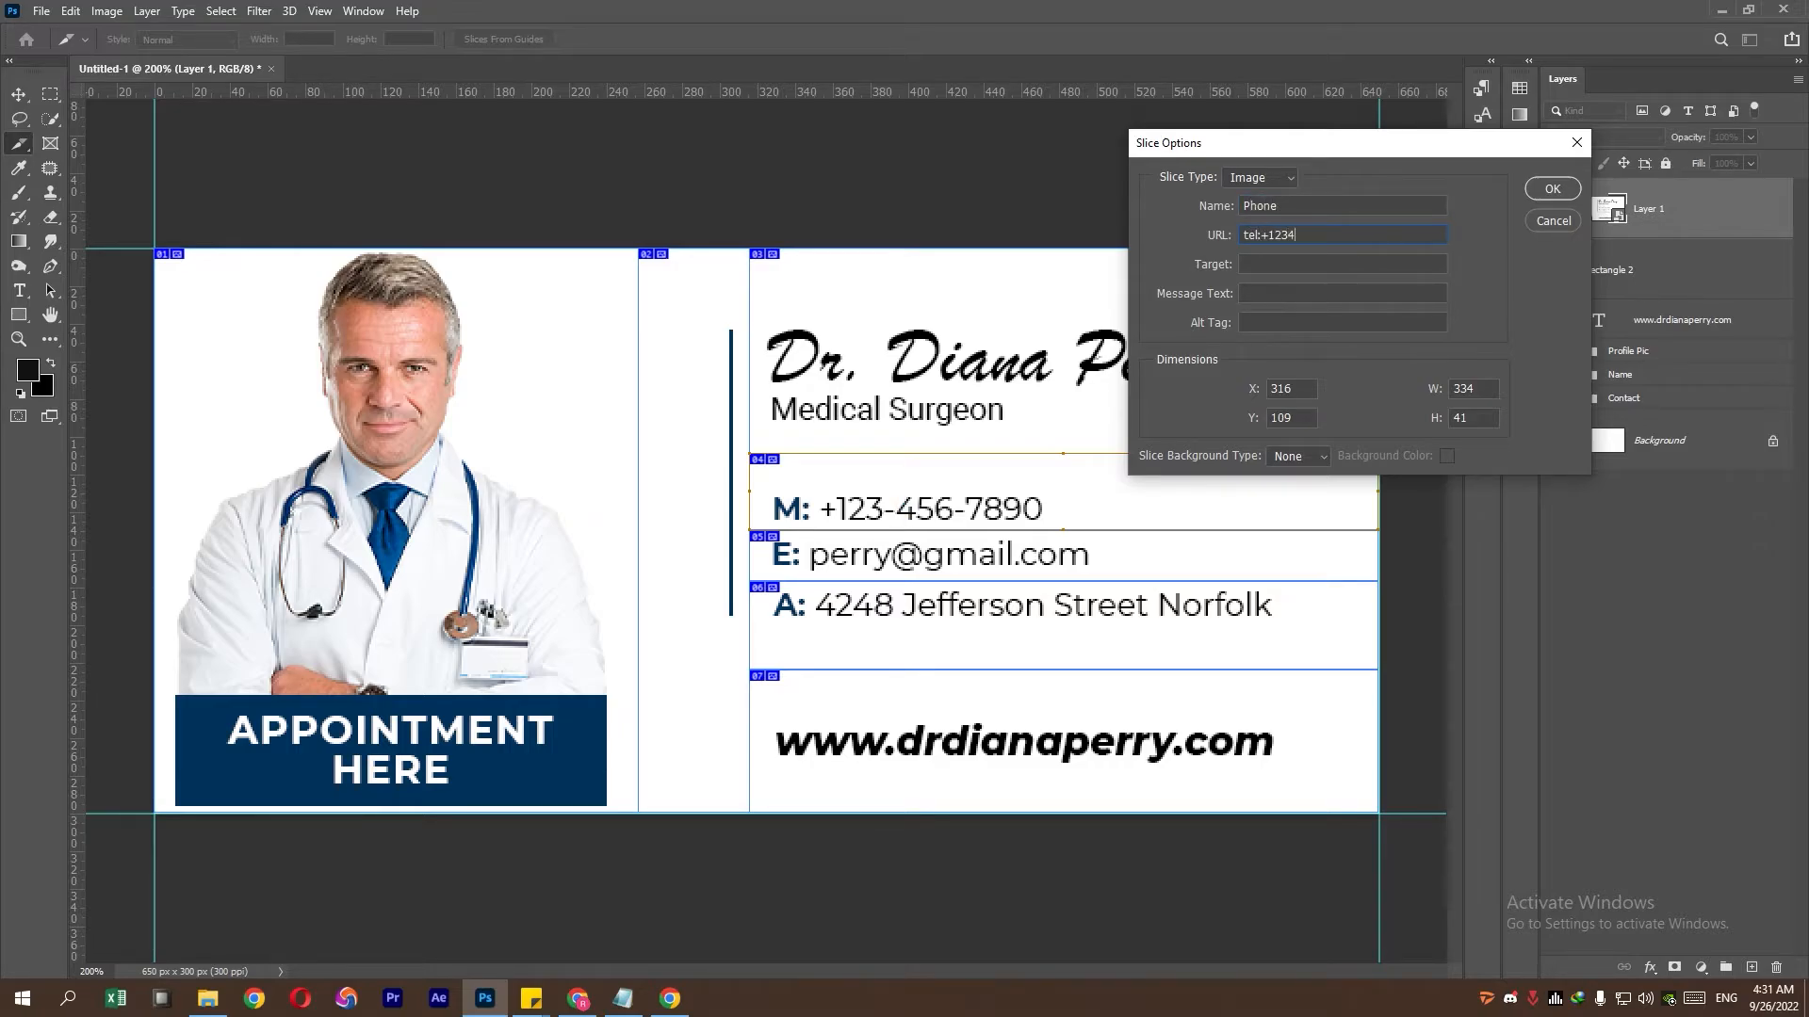
pyautogui.write('tel:+1234561')
pyautogui.click(1551, 189)
# - Name the email slice 'Email' and give it a mailto link to the e-mail address
pyautogui.rightClick(939, 556)
pyautogui.click(955, 581)
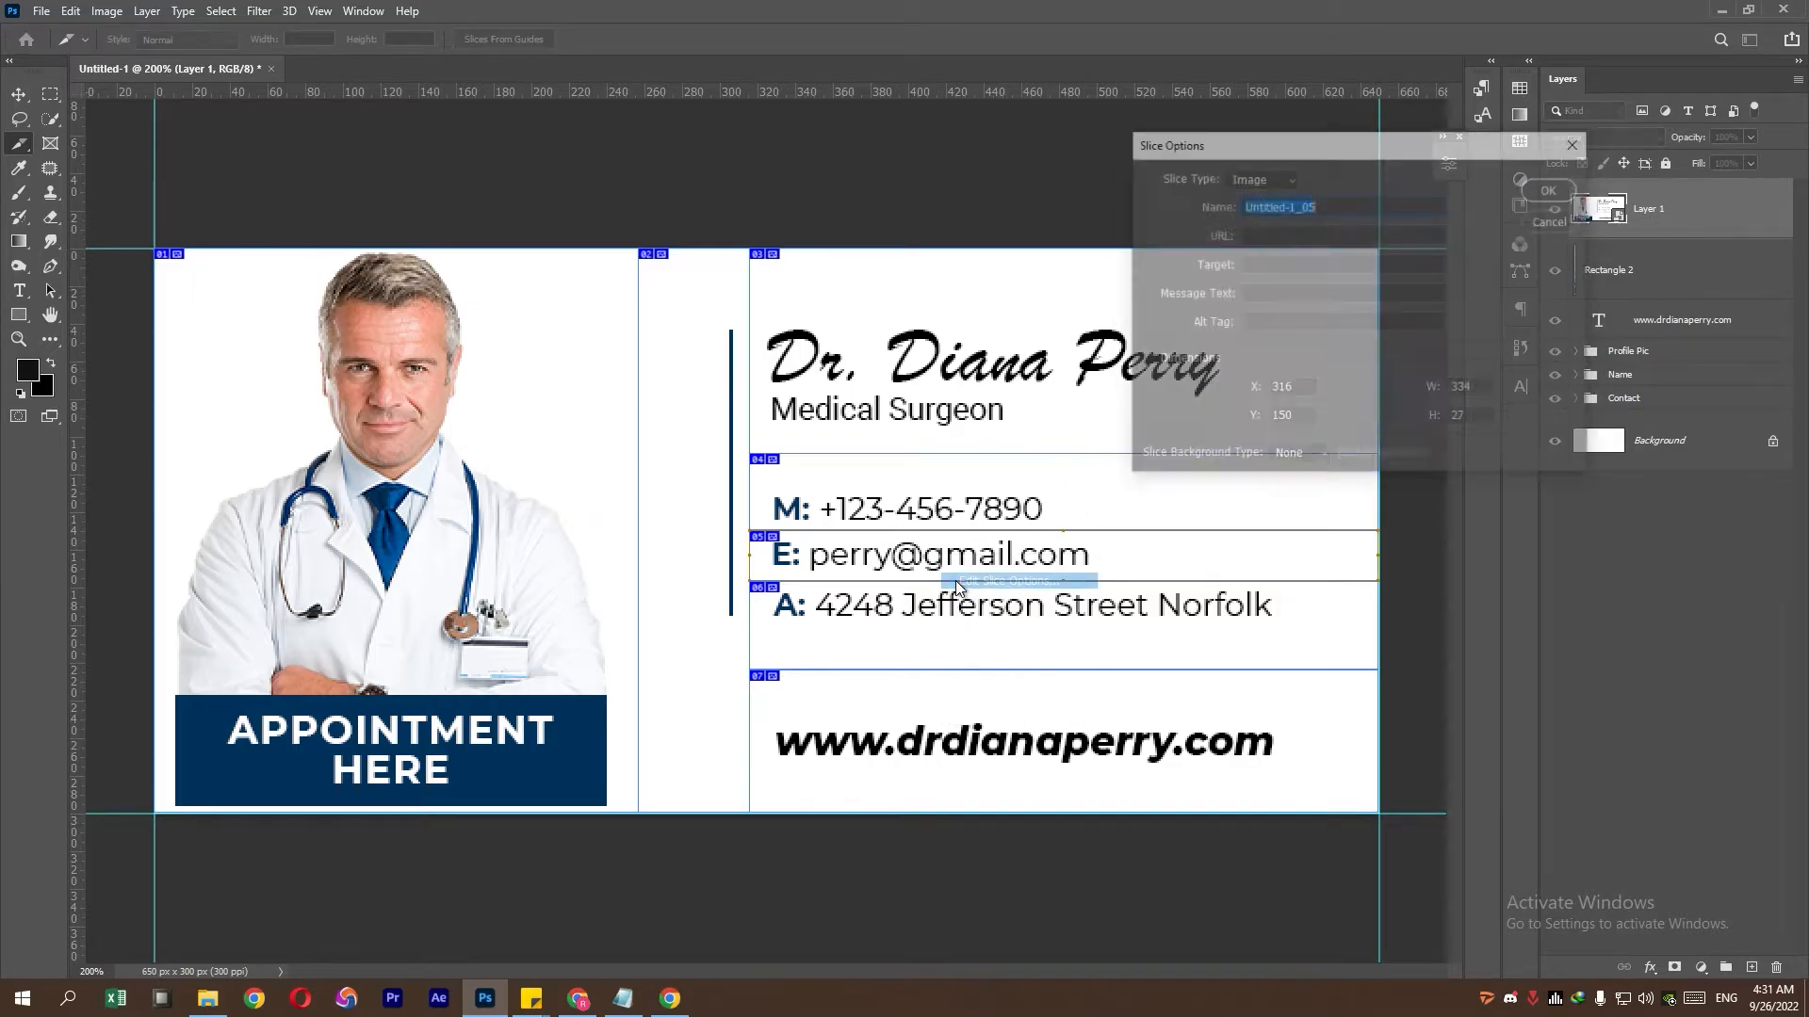
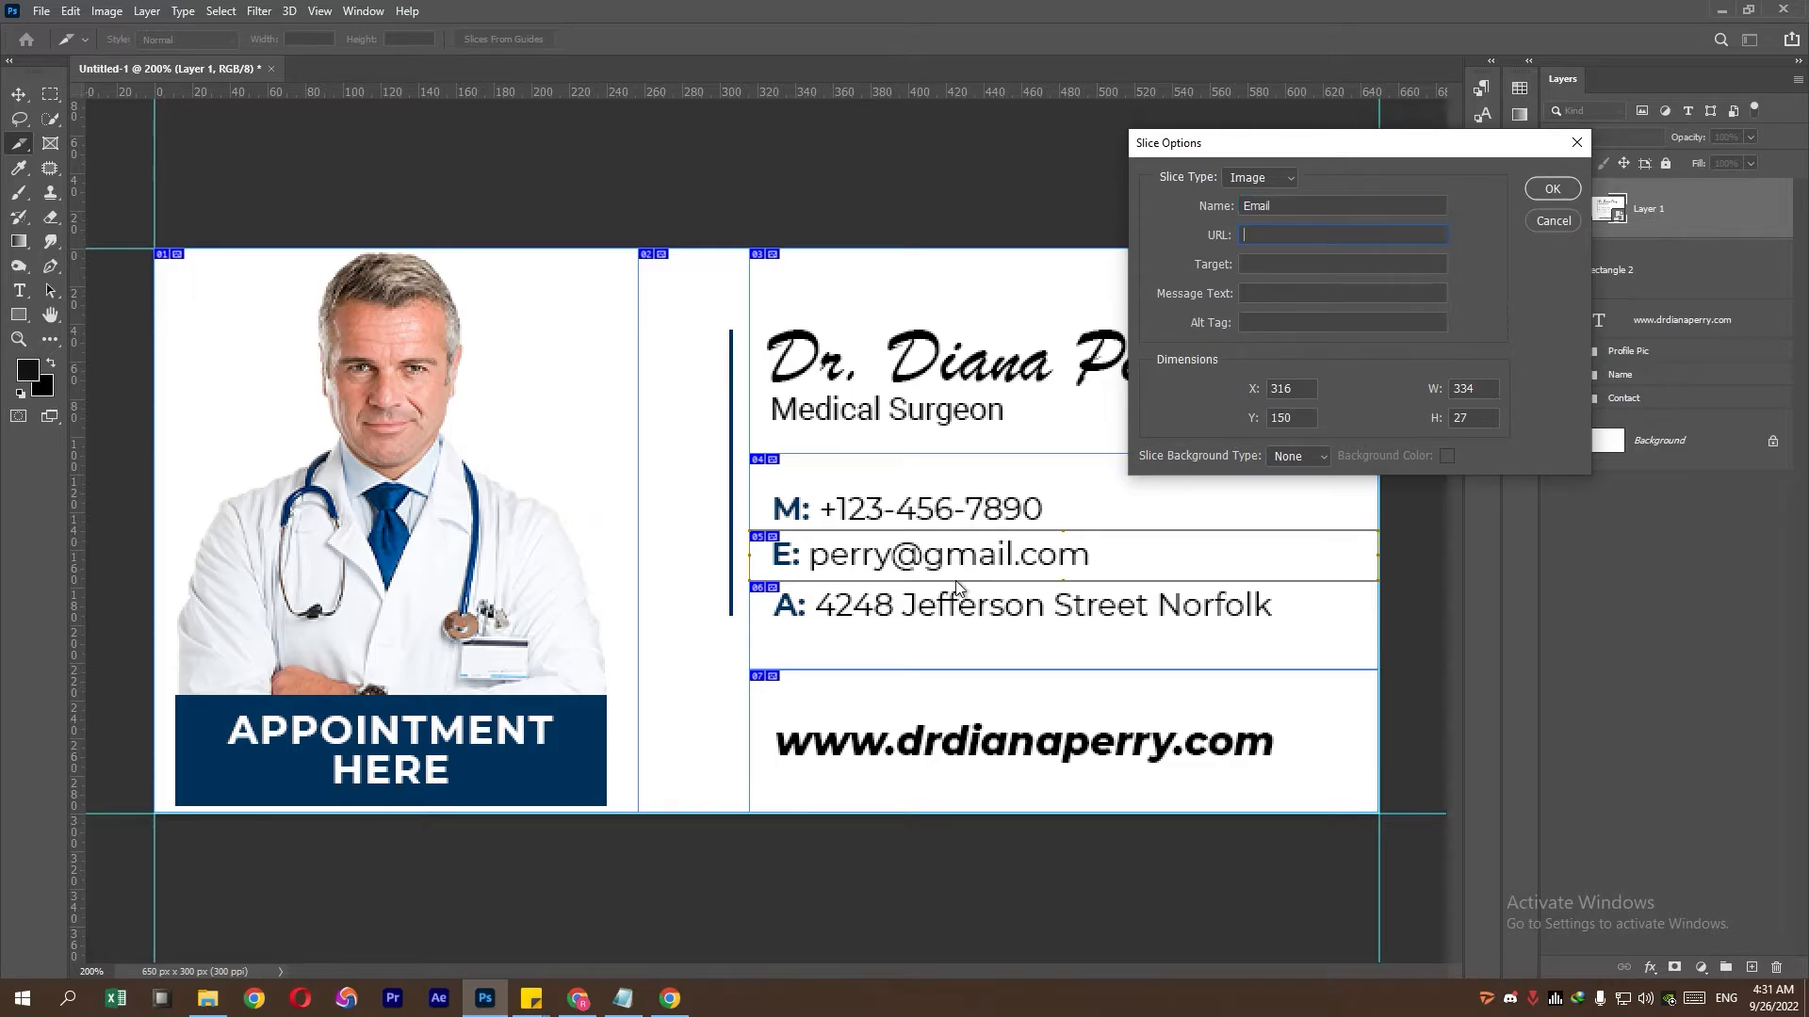
pyautogui.click(1546, 194)
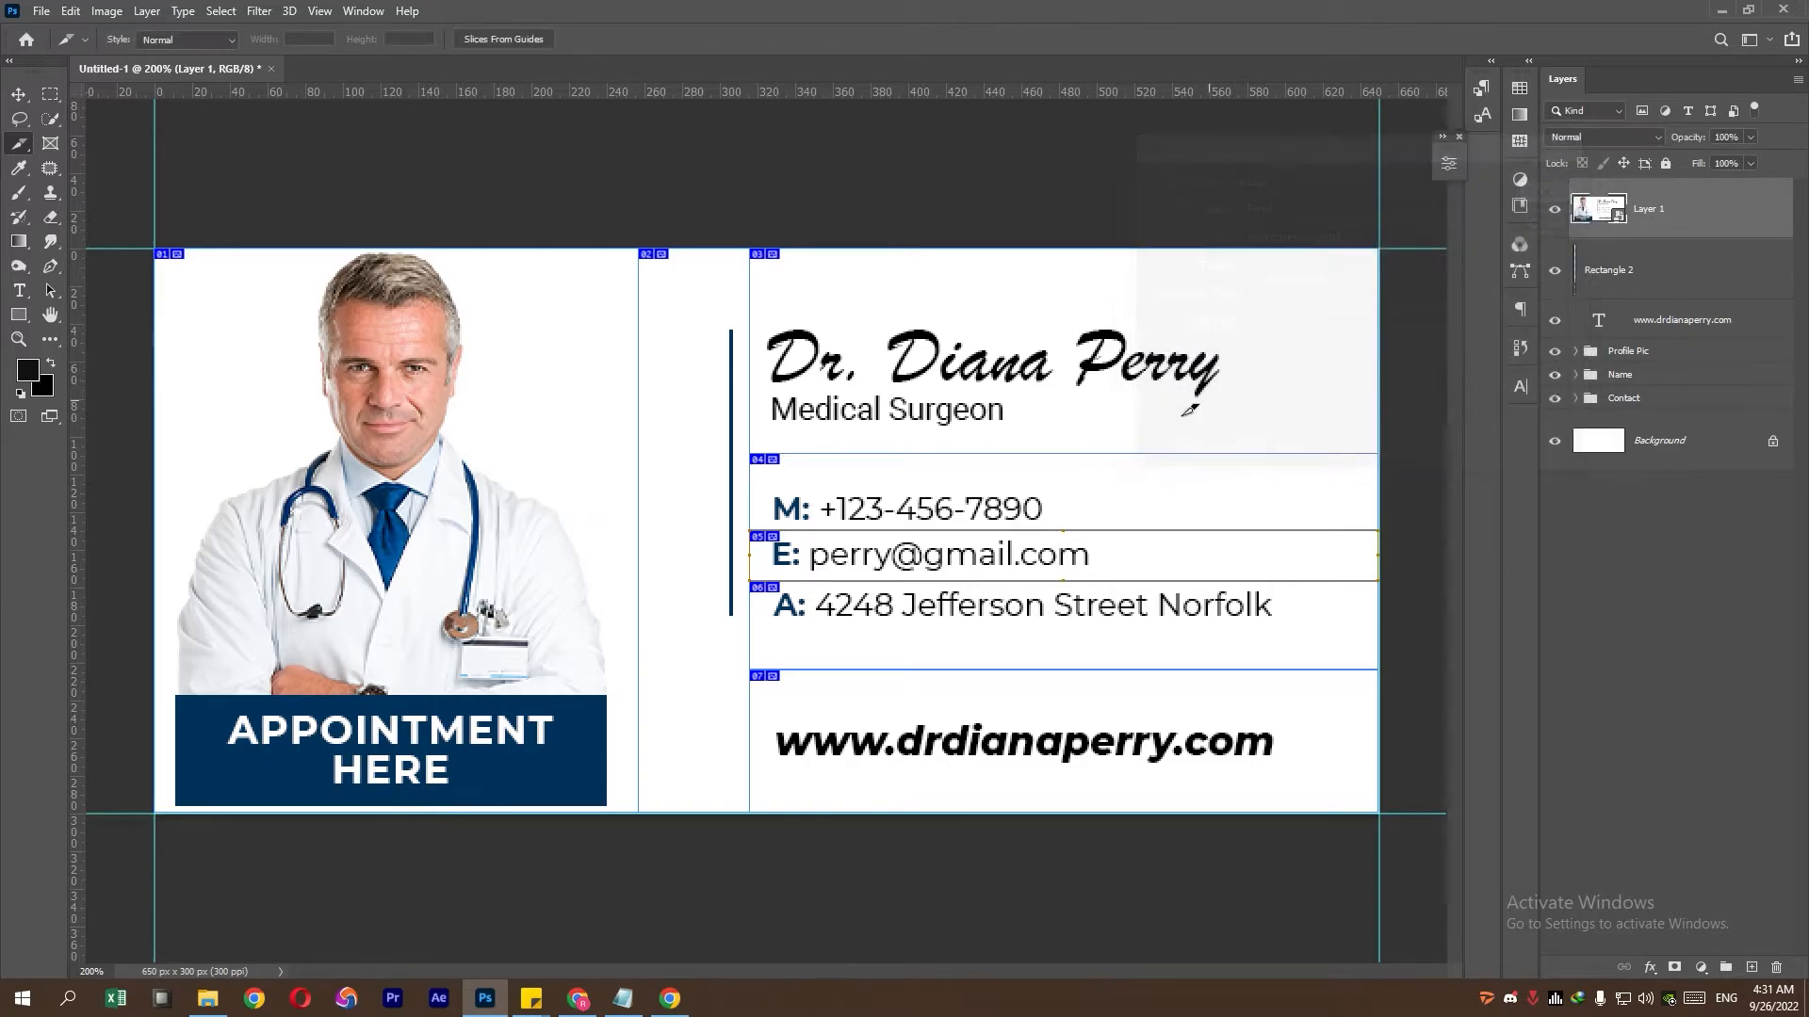
# - Name the address slice and the website slice, and give the website slice its web link
pyautogui.rightClick(987, 597)
pyautogui.click(1065, 633)
pyautogui.write('address')
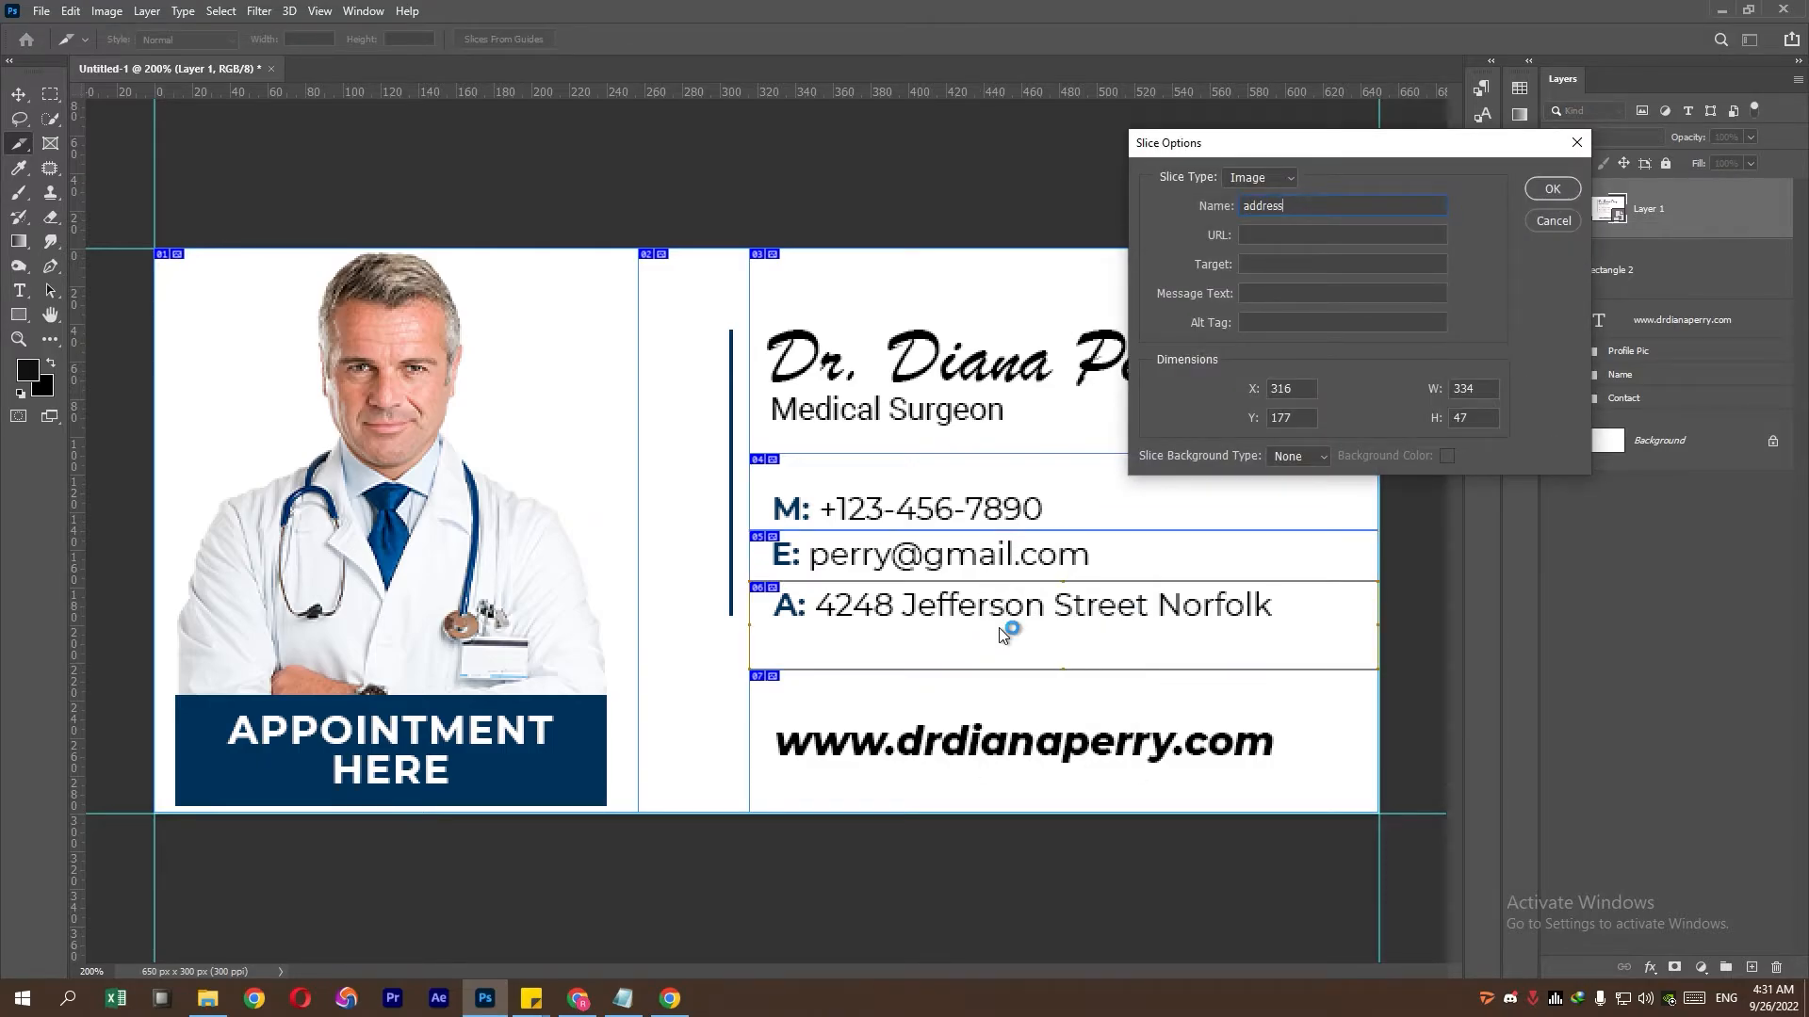
pyautogui.press('Return')
pyautogui.rightClick(959, 703)
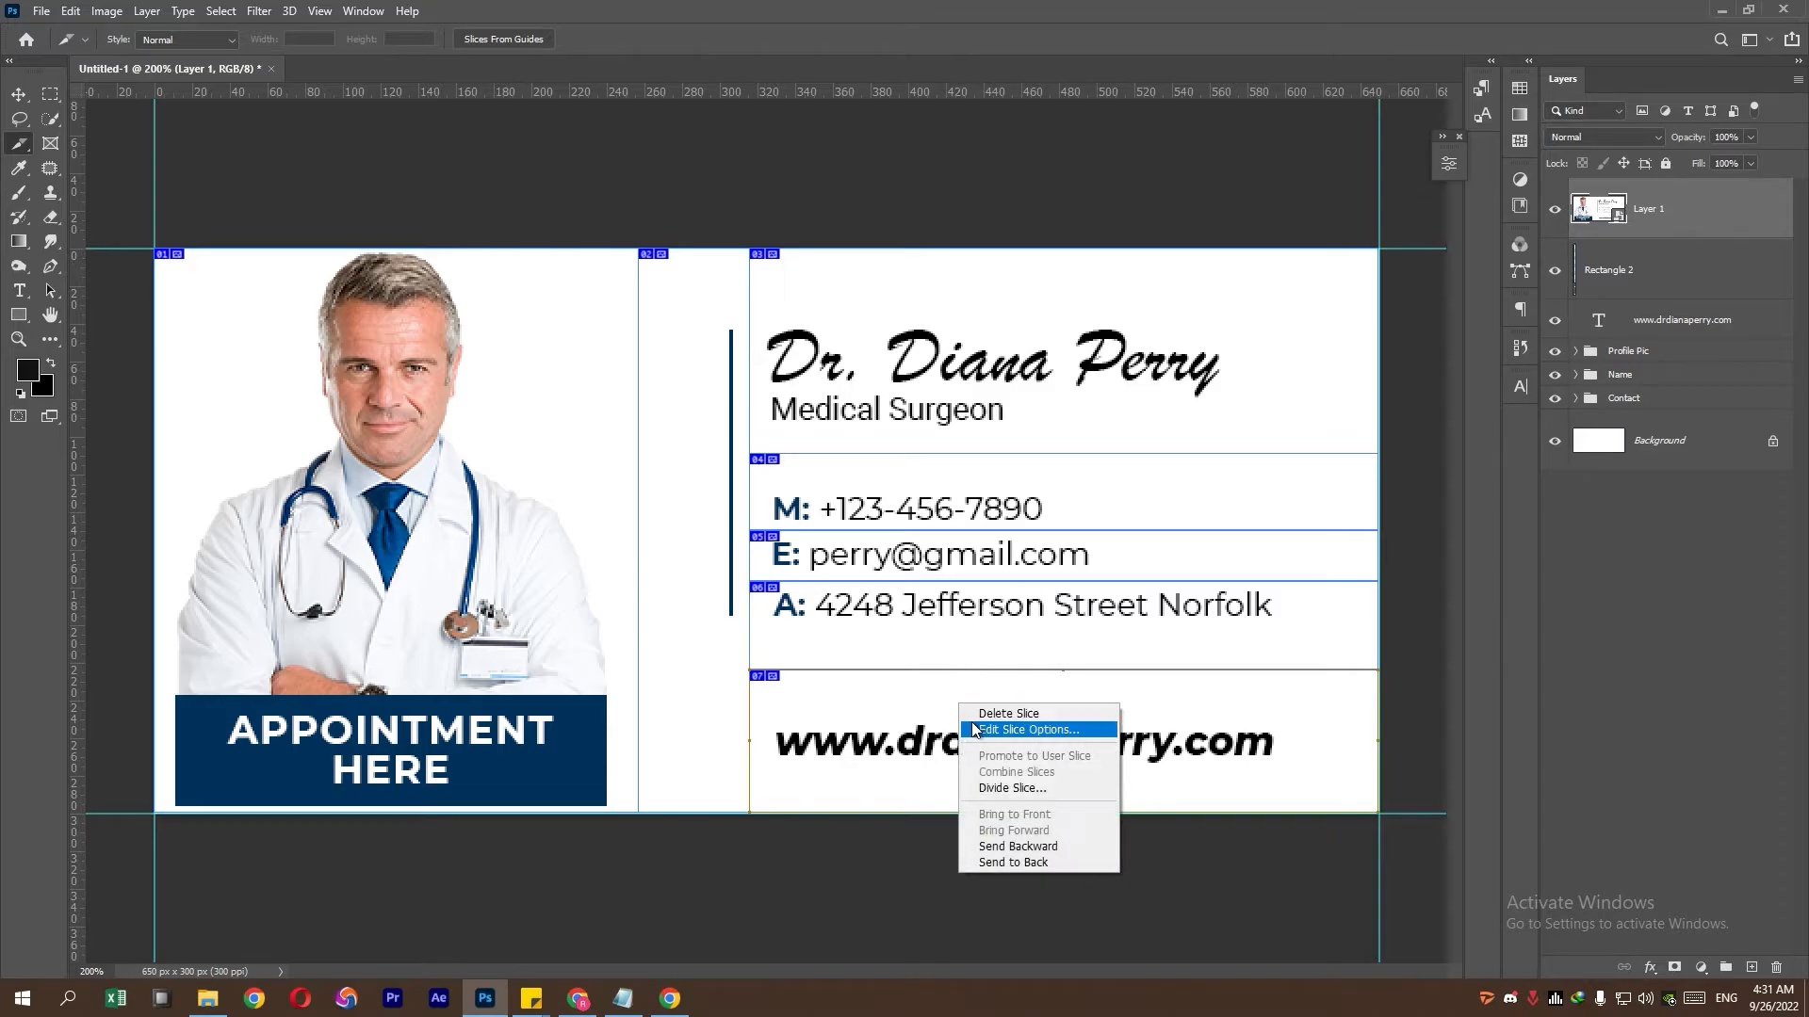
pyautogui.click(1027, 730)
pyautogui.write('website')
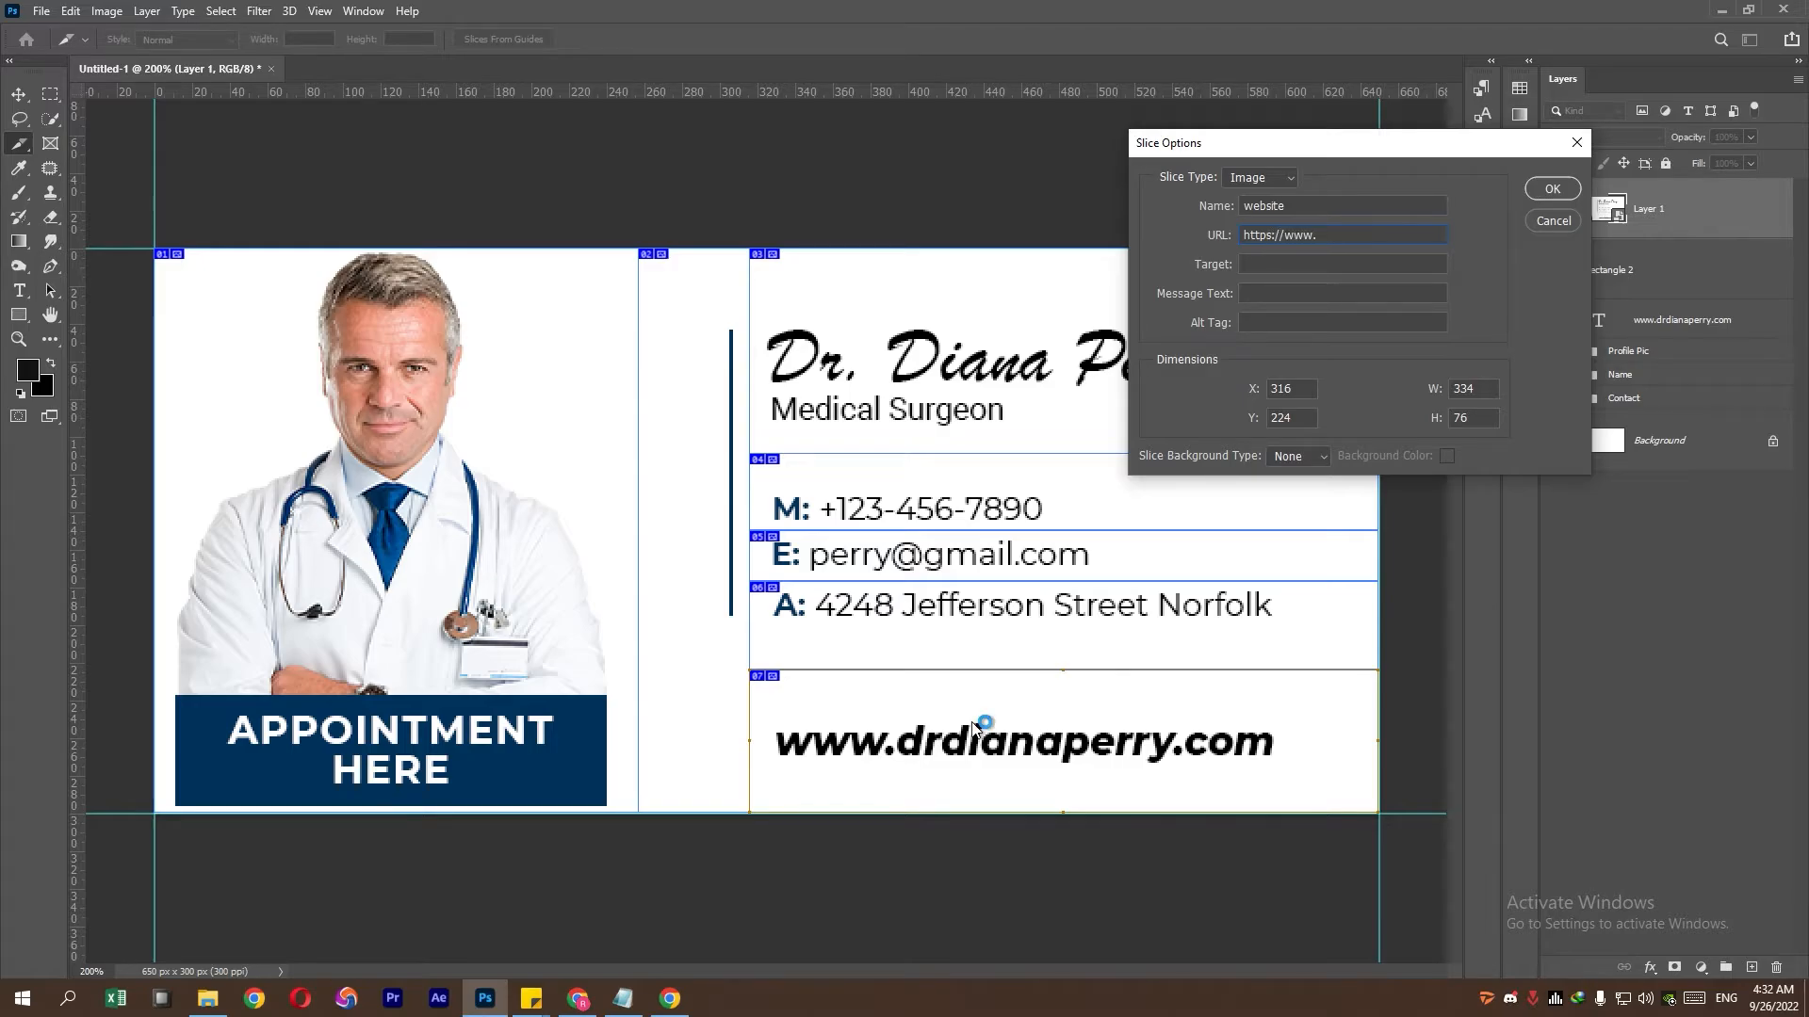
pyautogui.write('oogle.com')
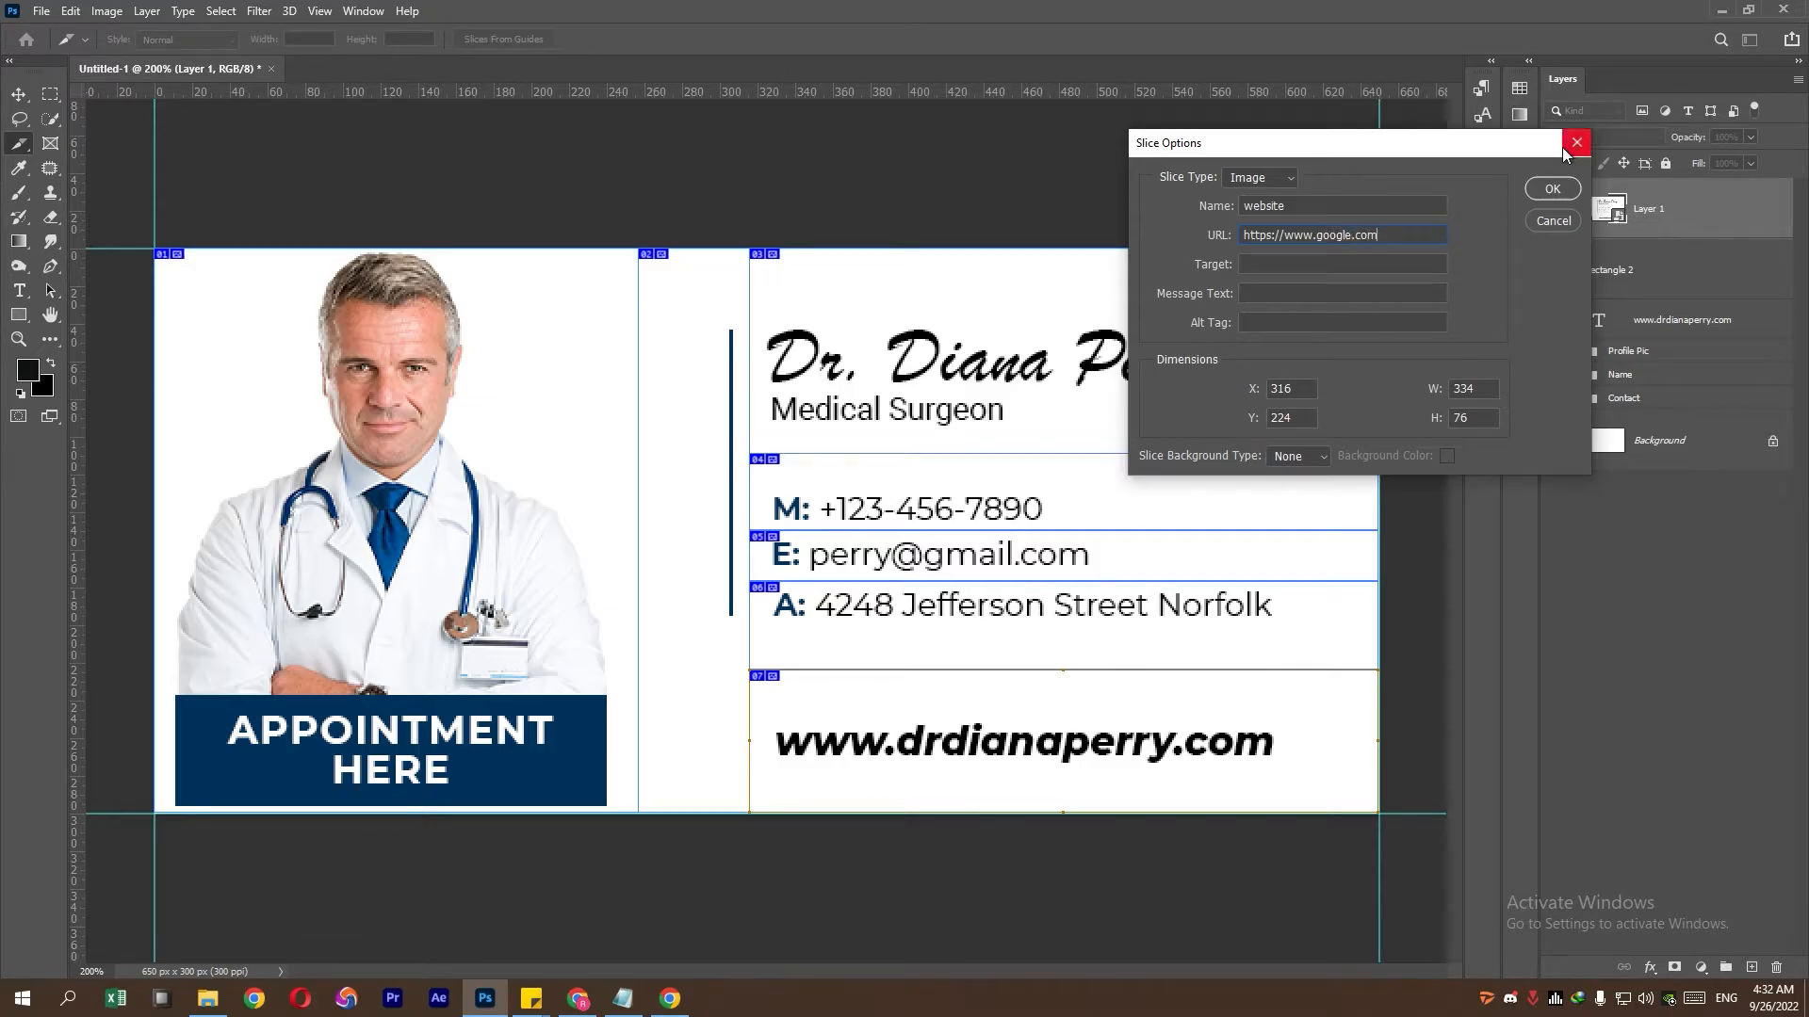
pyautogui.click(1551, 189)
# - Preview the Save for Web (Legacy) export in the browser and copy its generated HTML code
pyautogui.click(41, 11)
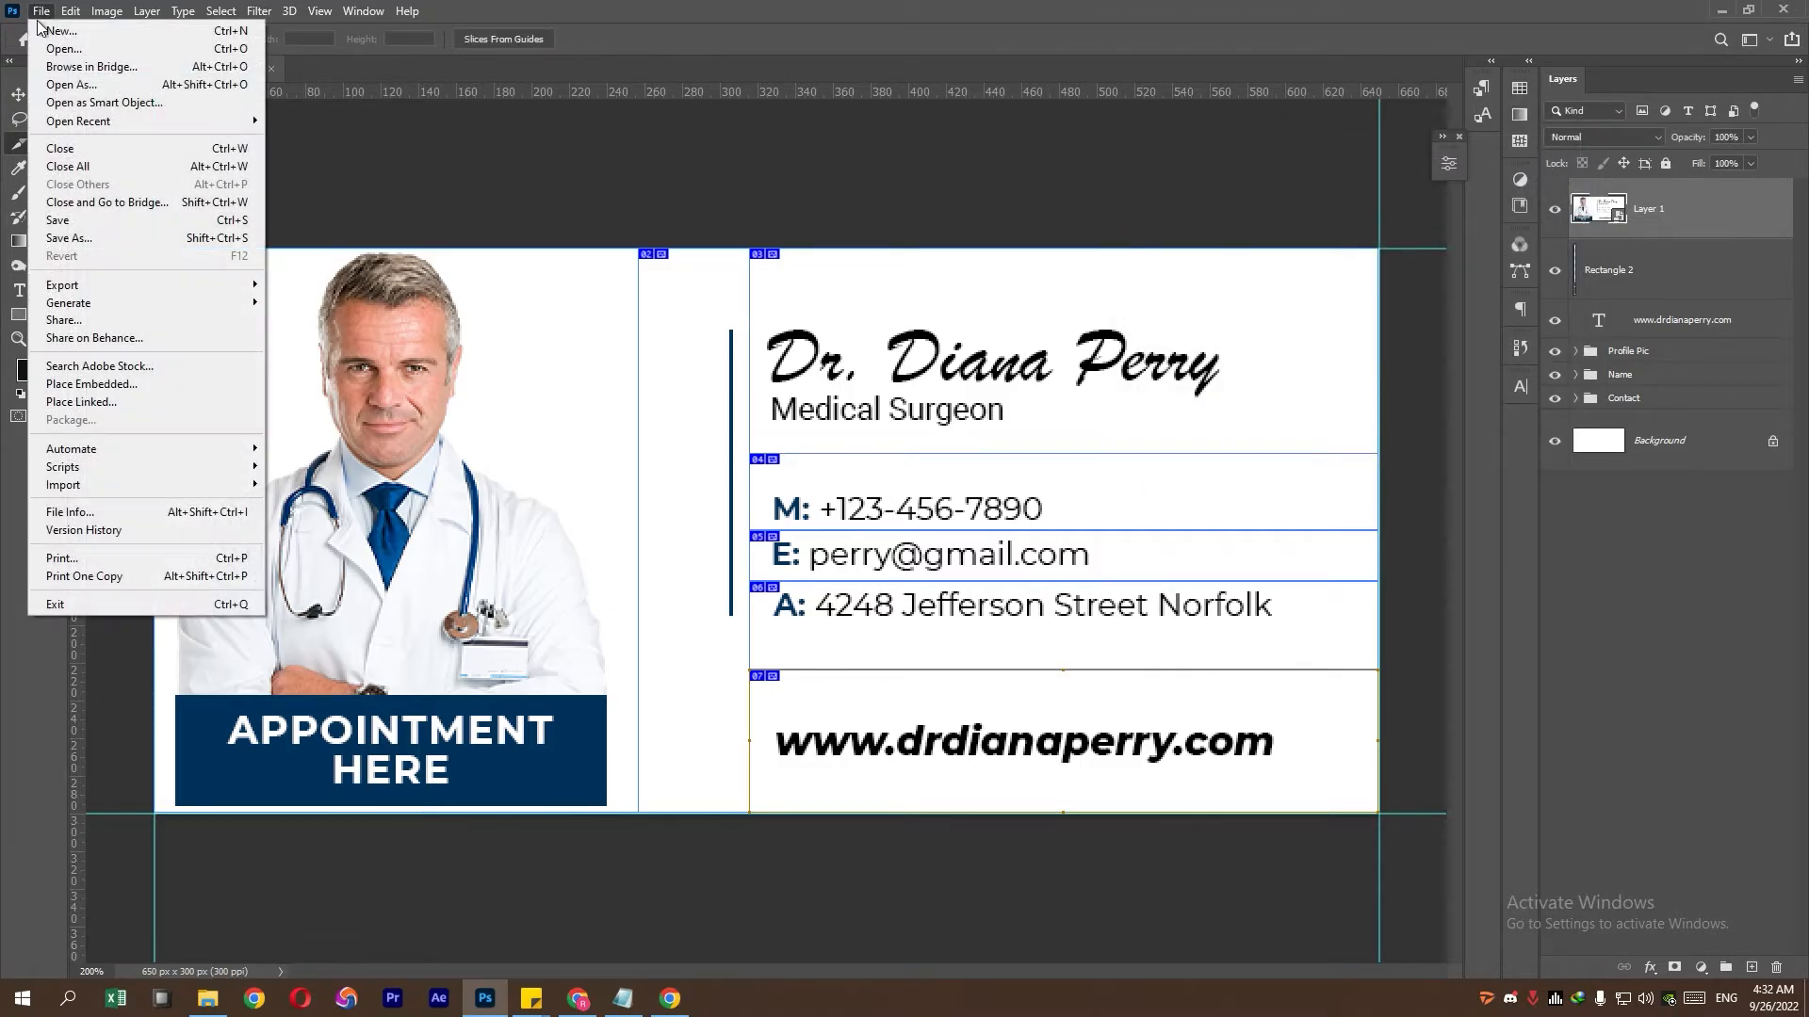
pyautogui.moveTo(141, 281)
pyautogui.click(341, 358)
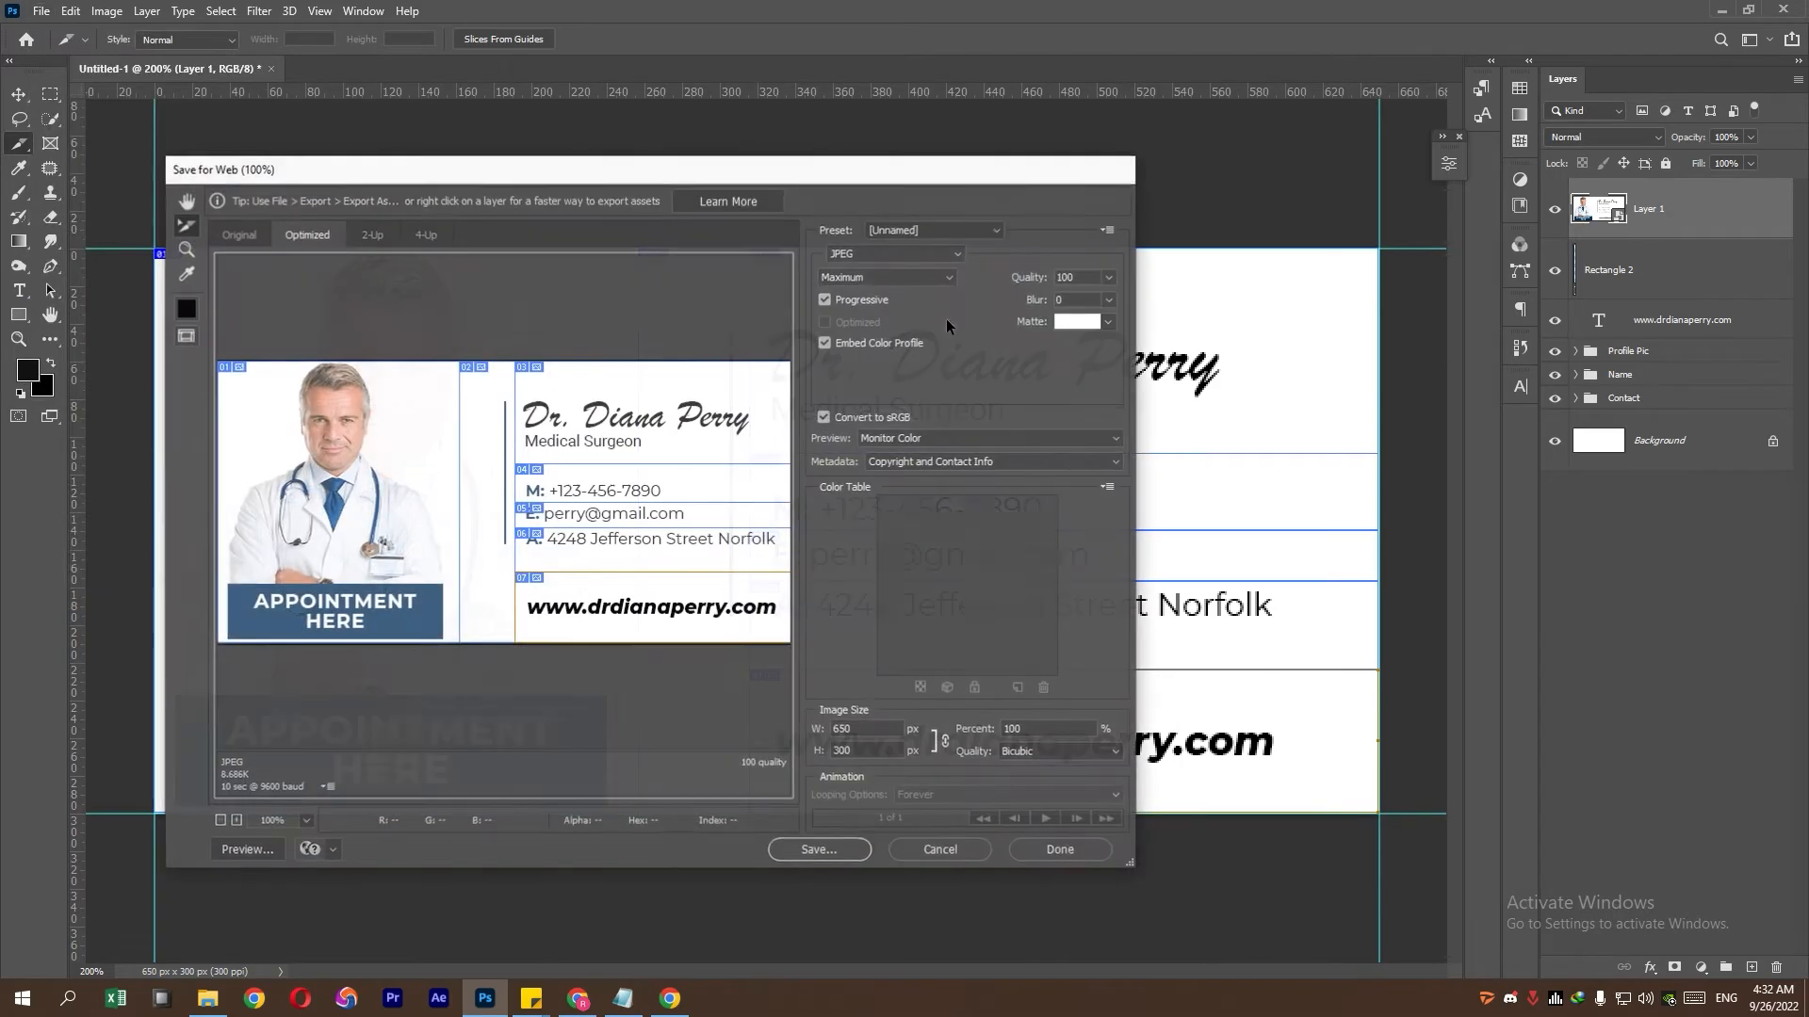
pyautogui.click(244, 851)
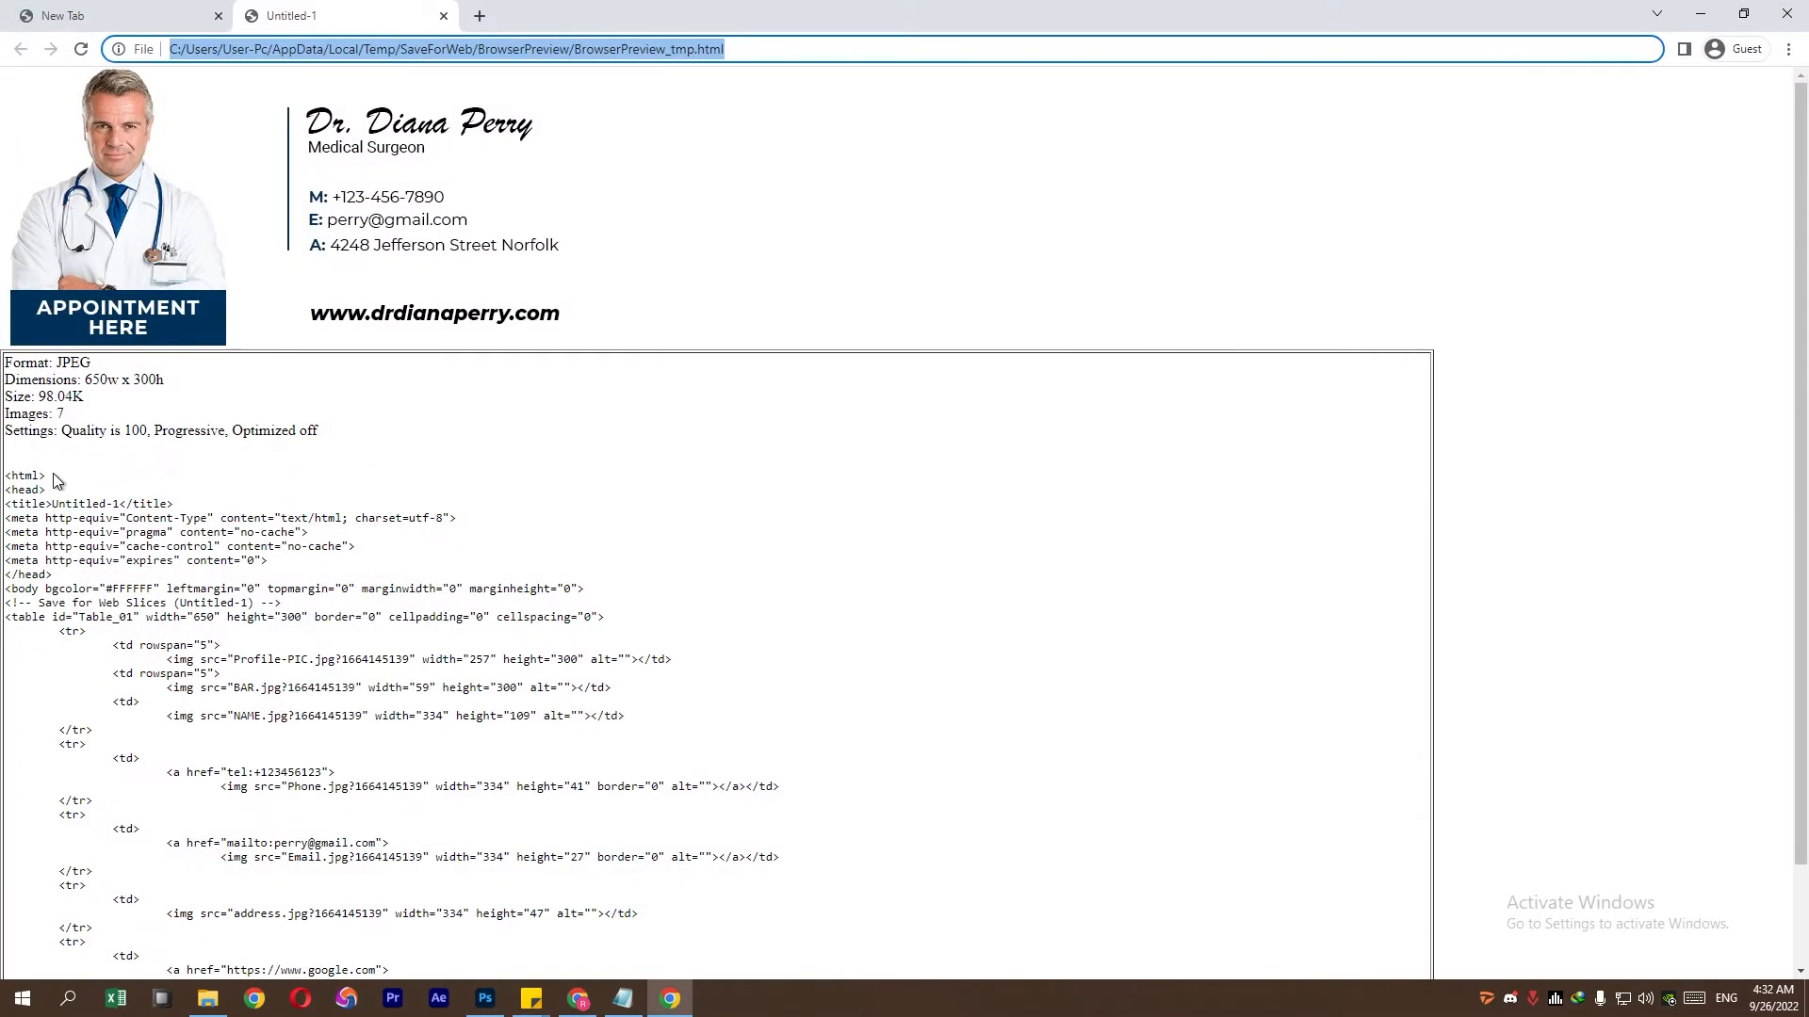
pyautogui.moveTo(5, 476); pyautogui.dragTo(240, 940)
pyautogui.rightClick(150, 548)
pyautogui.click(189, 561)
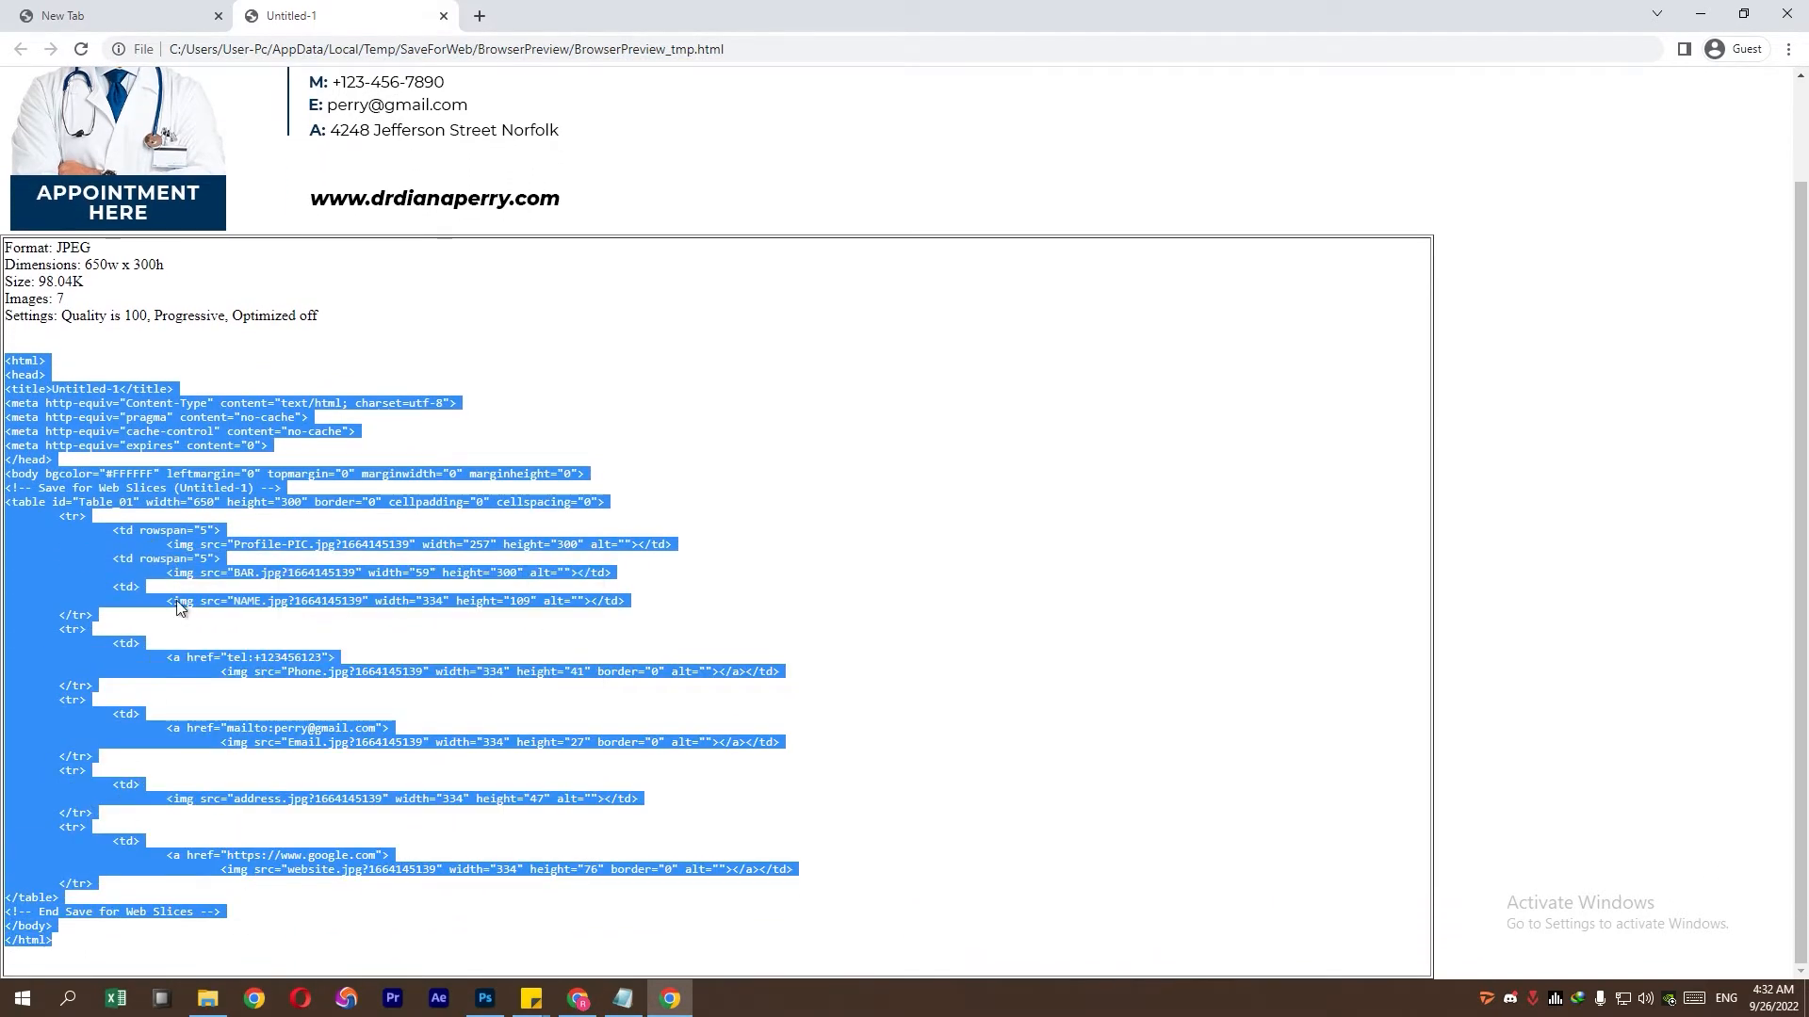
pyautogui.click(207, 999)
pyautogui.rightClick(360, 535)
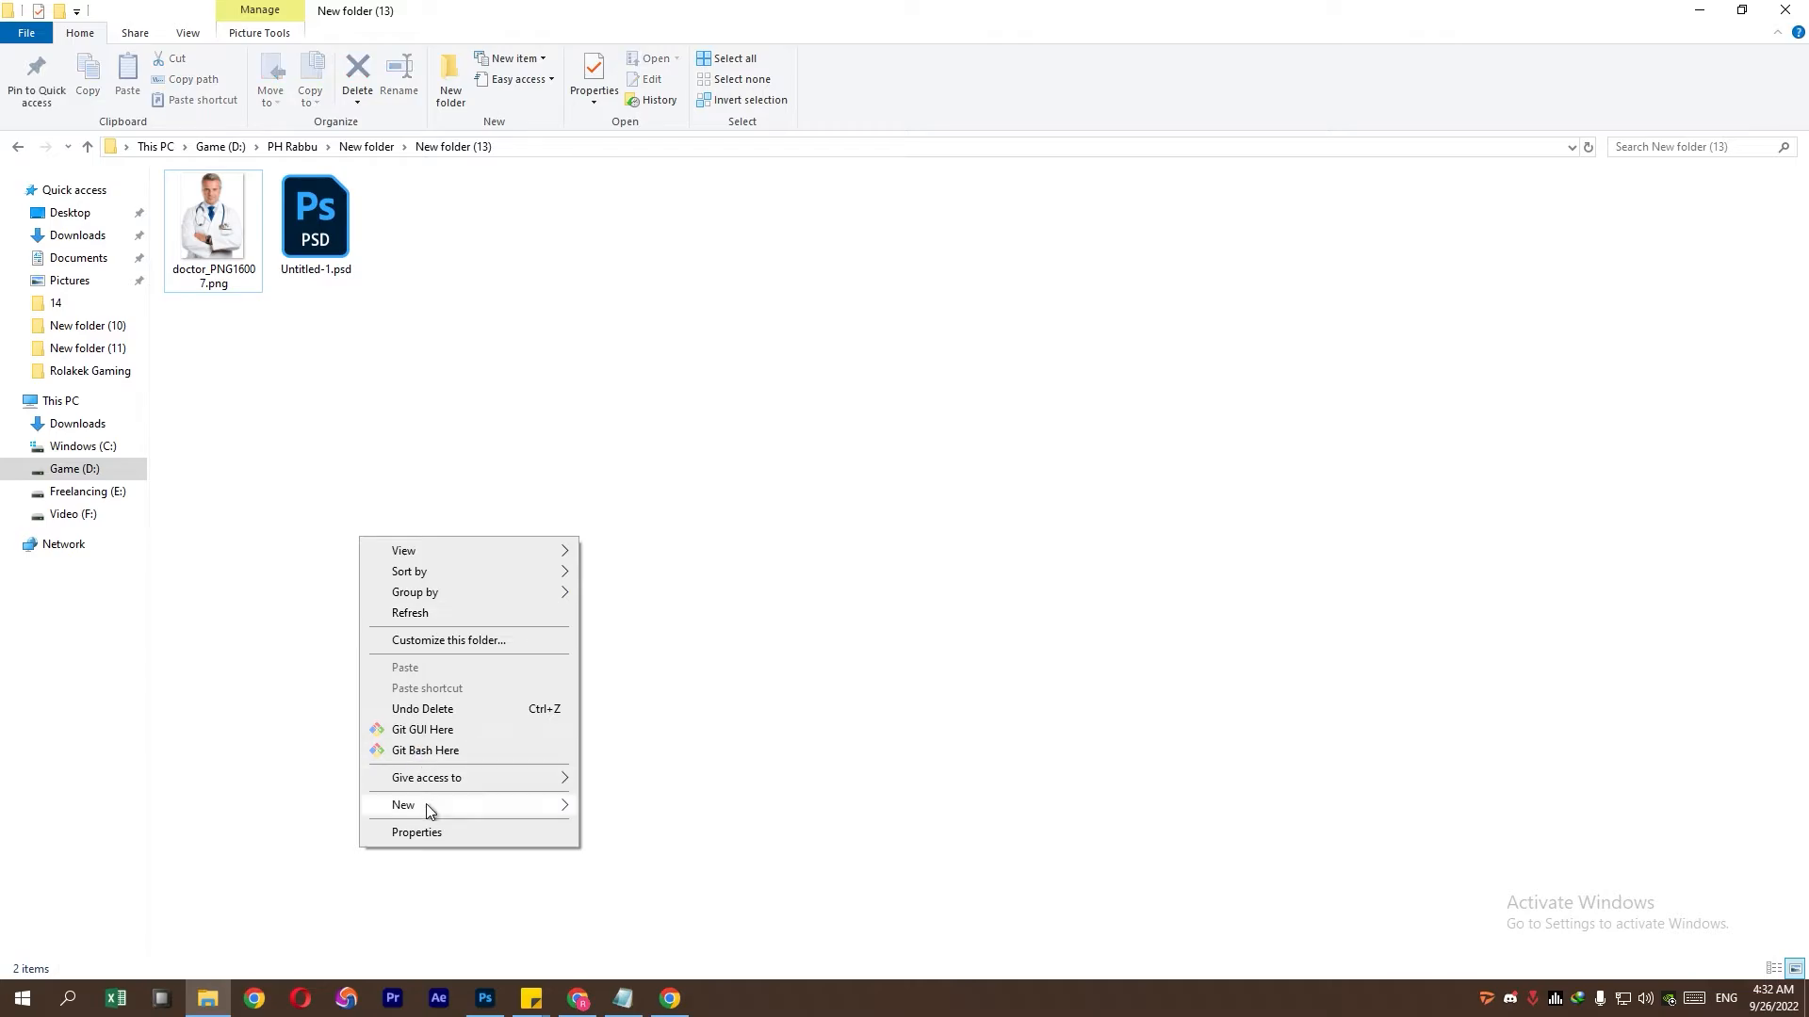
# - Create a new file named signature.html in the project folder and open it with Notepad
pyautogui.moveTo(424, 808)
pyautogui.click(644, 937)
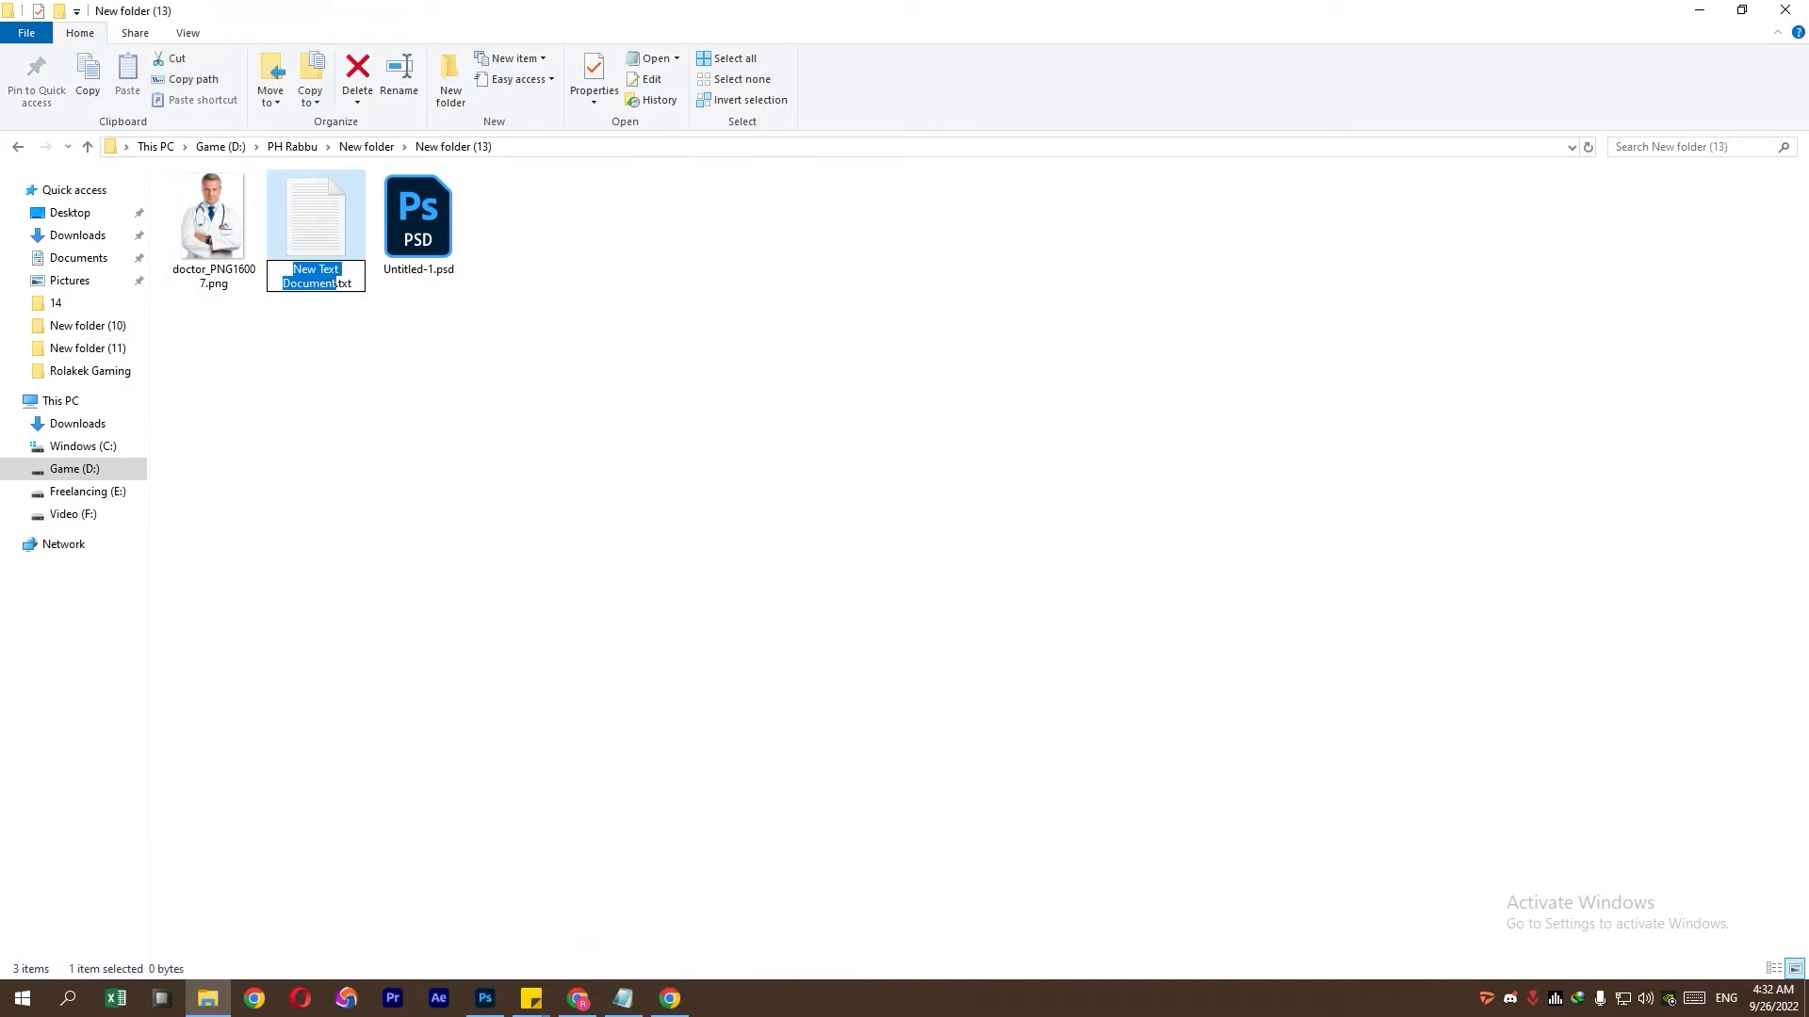
pyautogui.write('signature.')
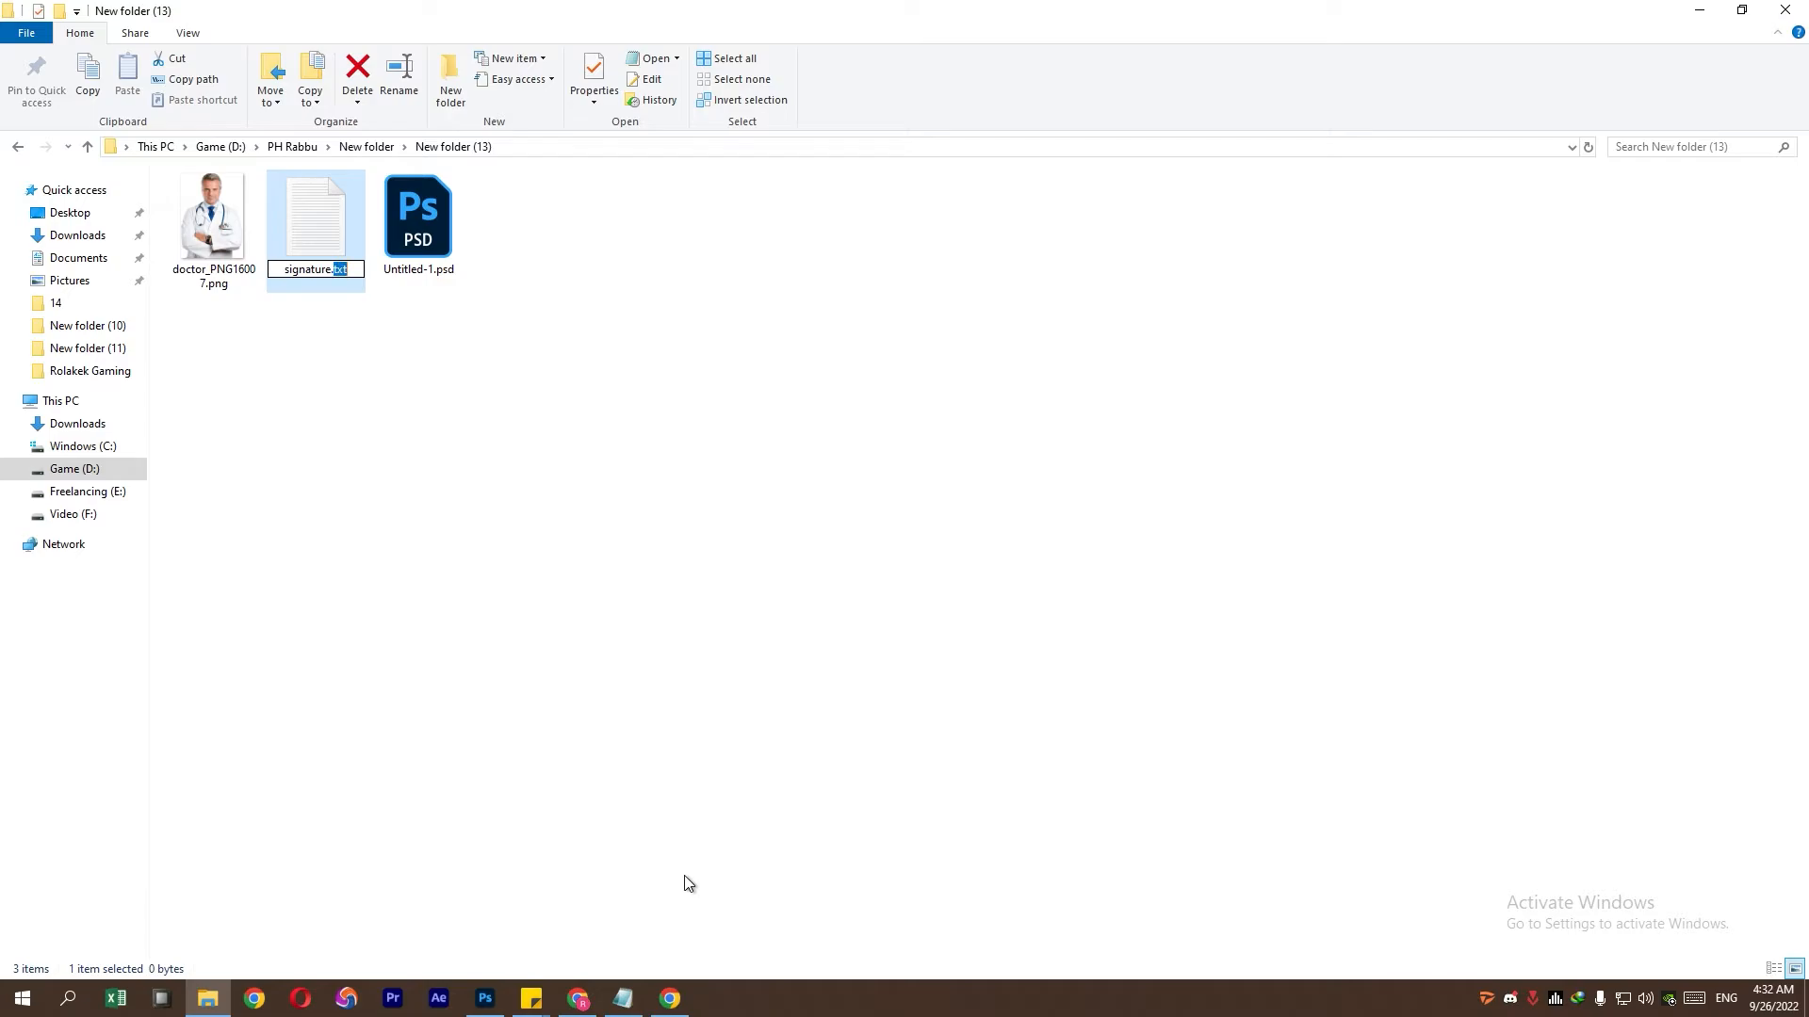
pyautogui.write('html')
pyautogui.press('Return')
pyautogui.press('Return')
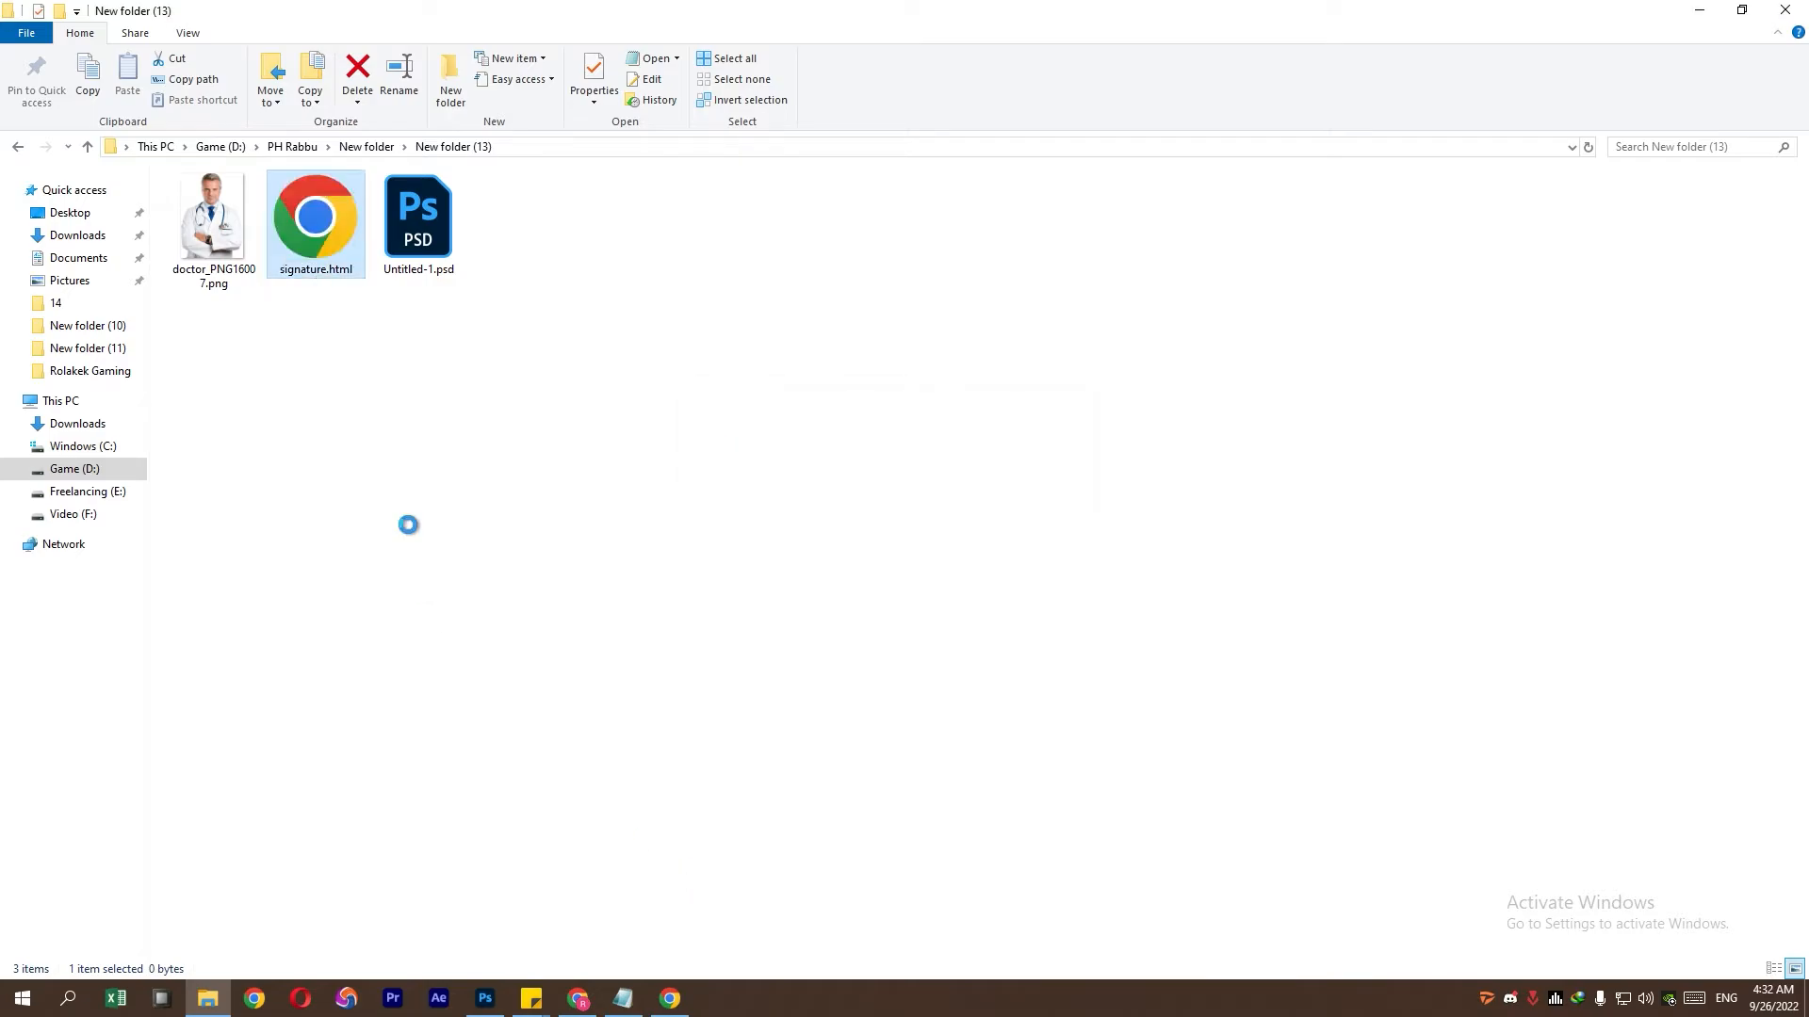
pyautogui.rightClick(315, 270)
pyautogui.moveTo(382, 429)
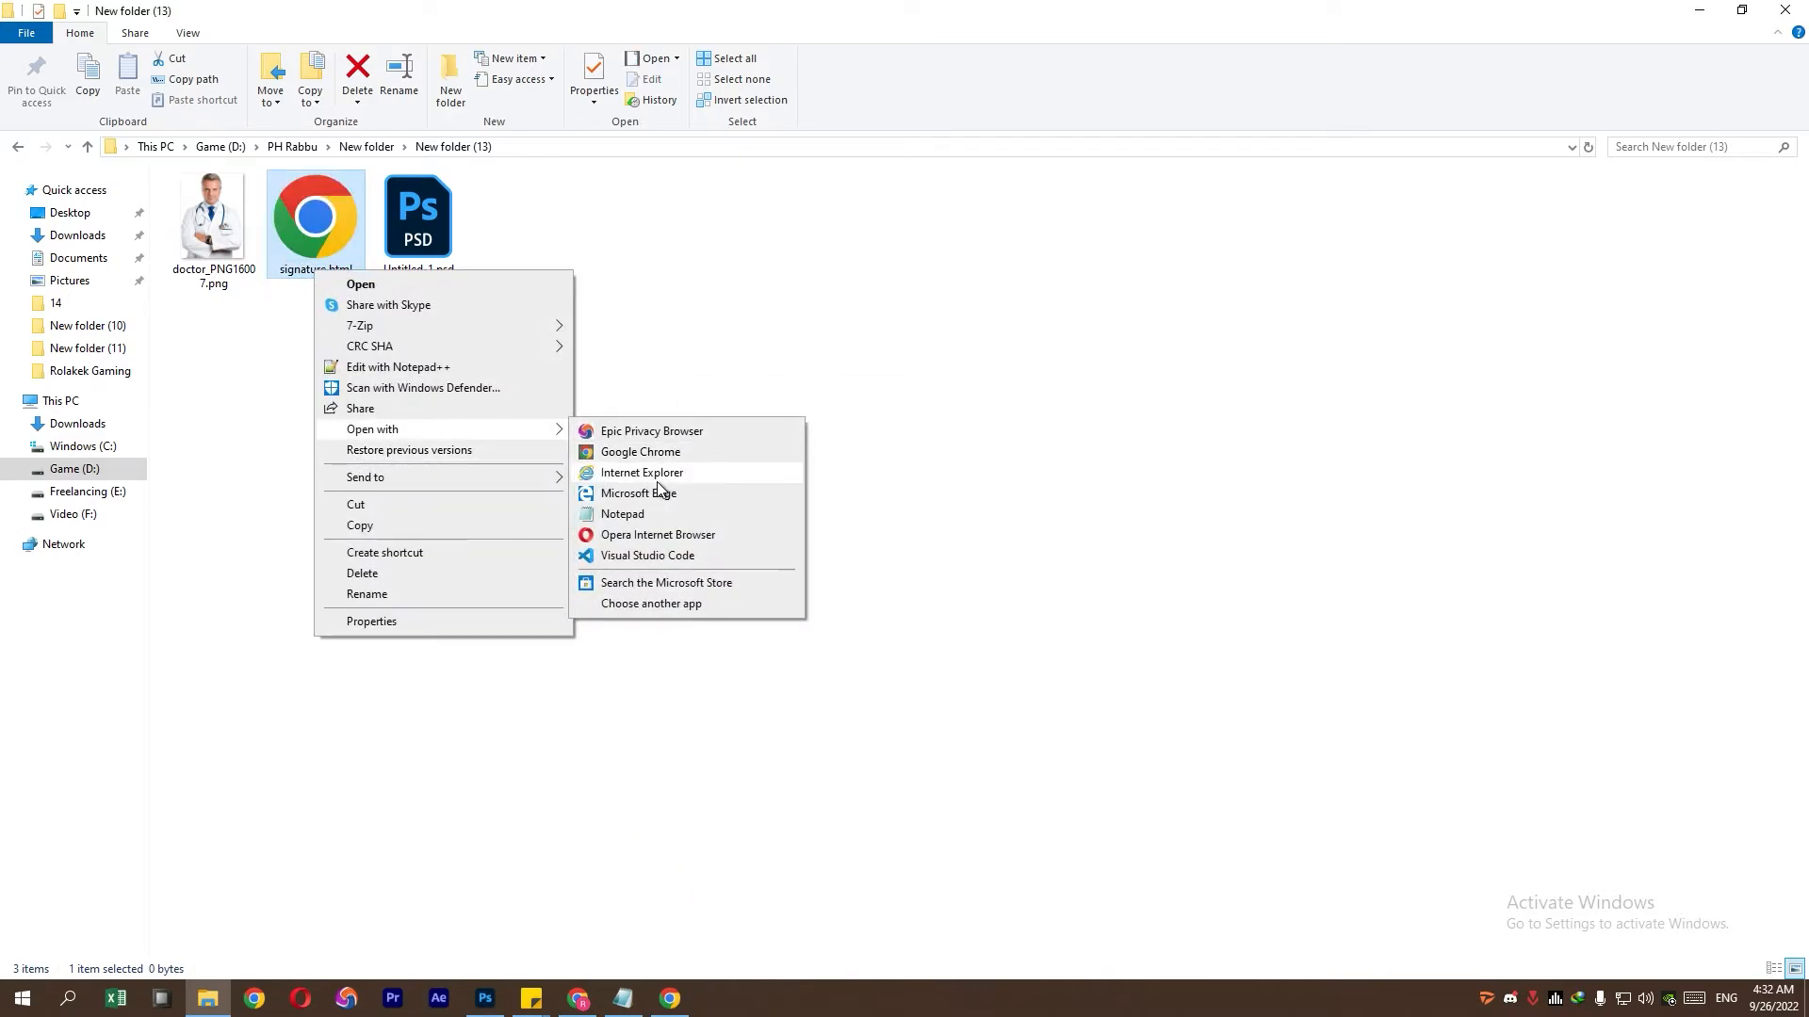
pyautogui.click(648, 514)
# - Paste the copied HTML table code into signature.html and save it on closing
pyautogui.rightClick(643, 387)
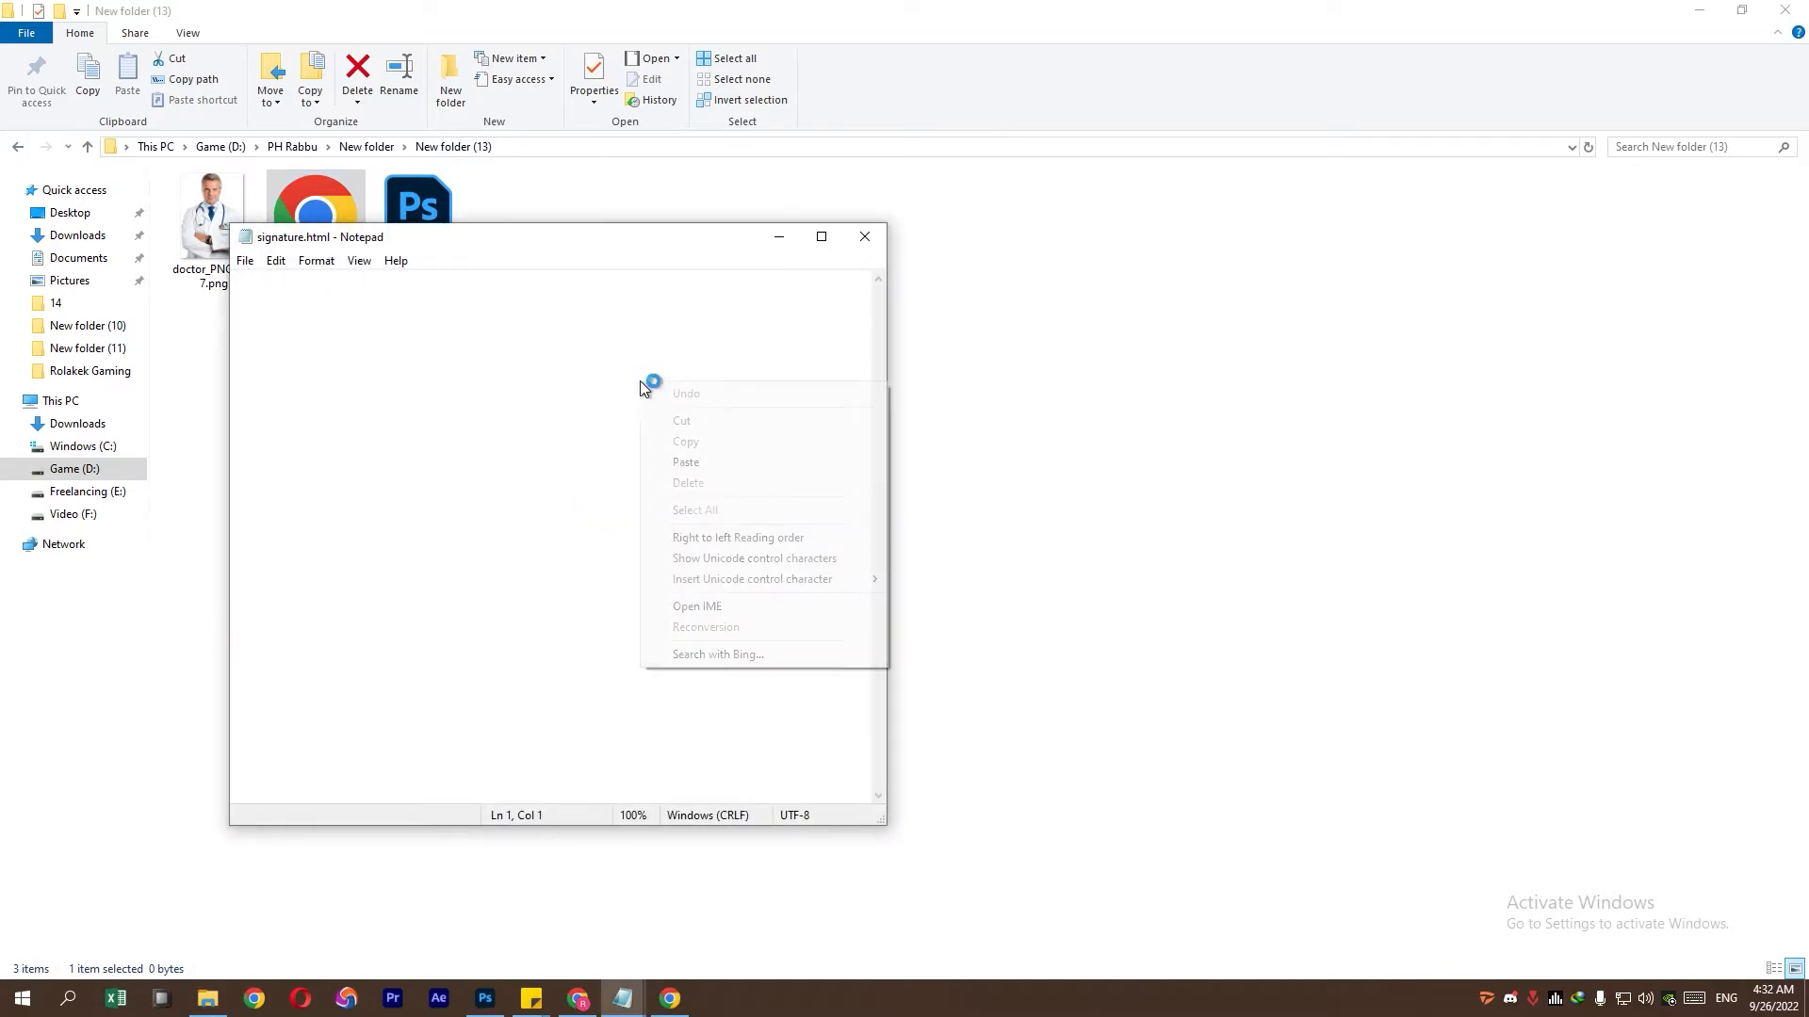
pyautogui.click(686, 462)
pyautogui.click(864, 236)
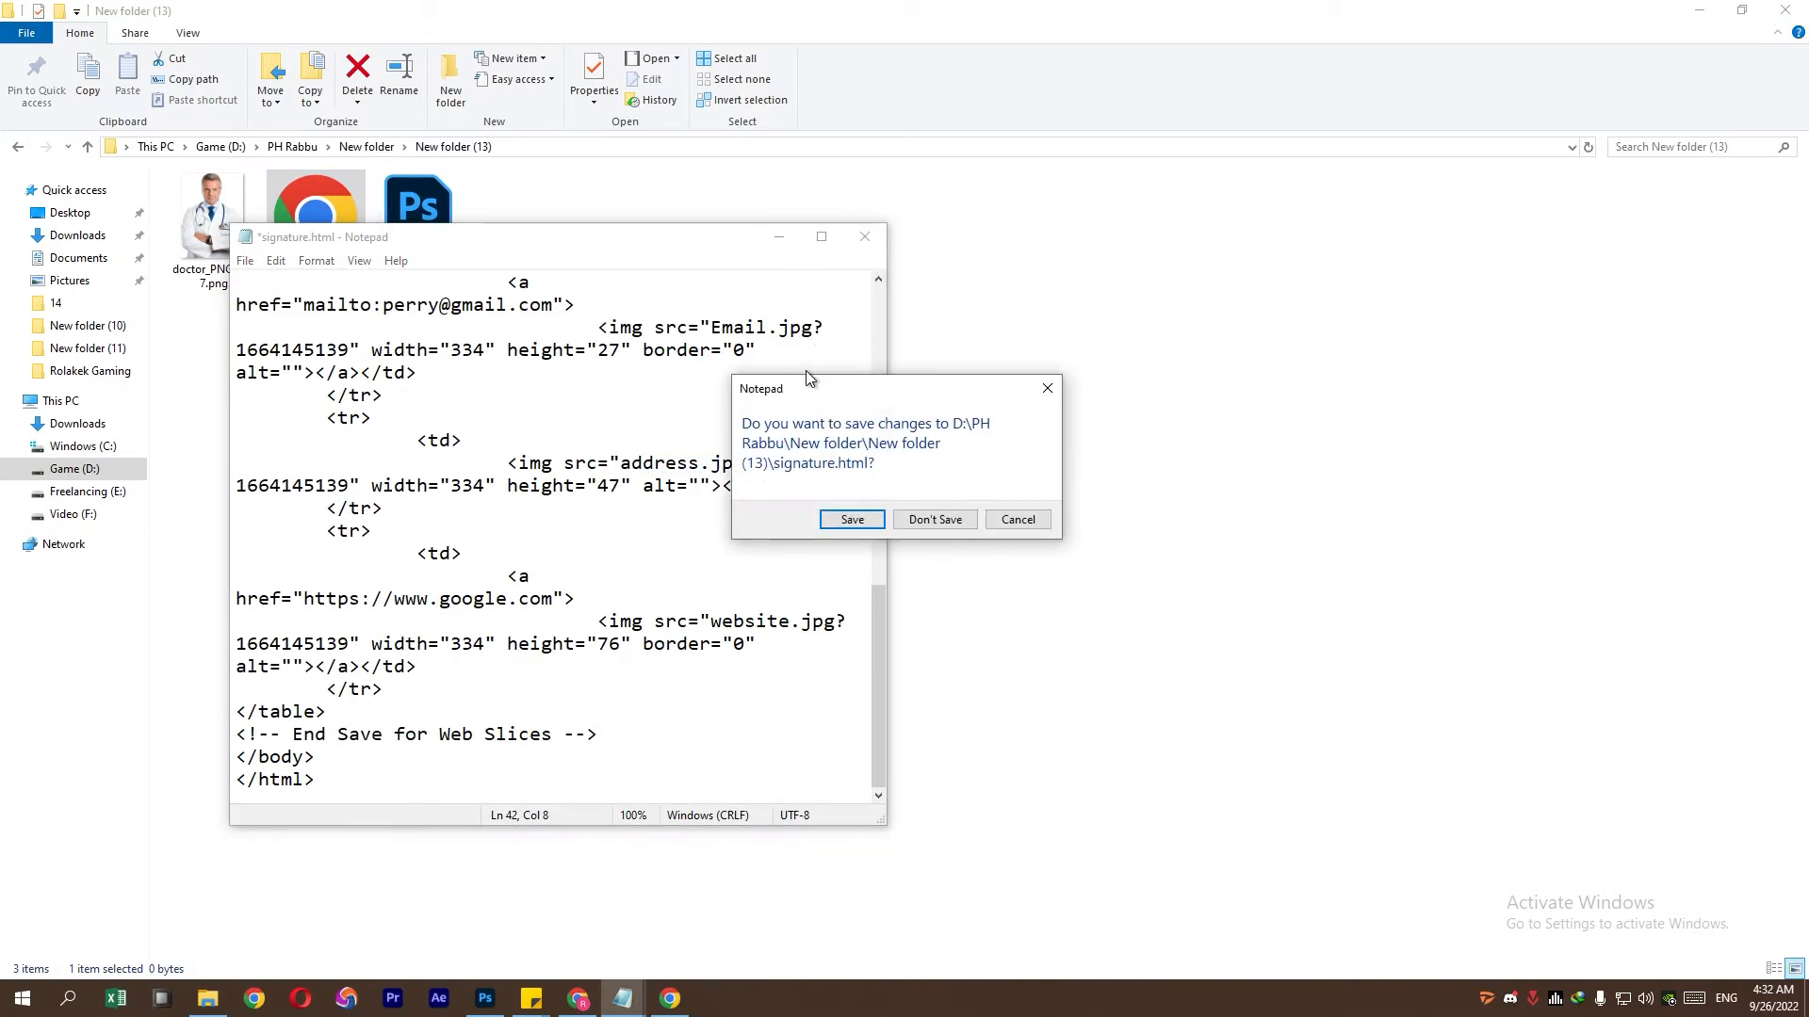
pyautogui.click(853, 521)
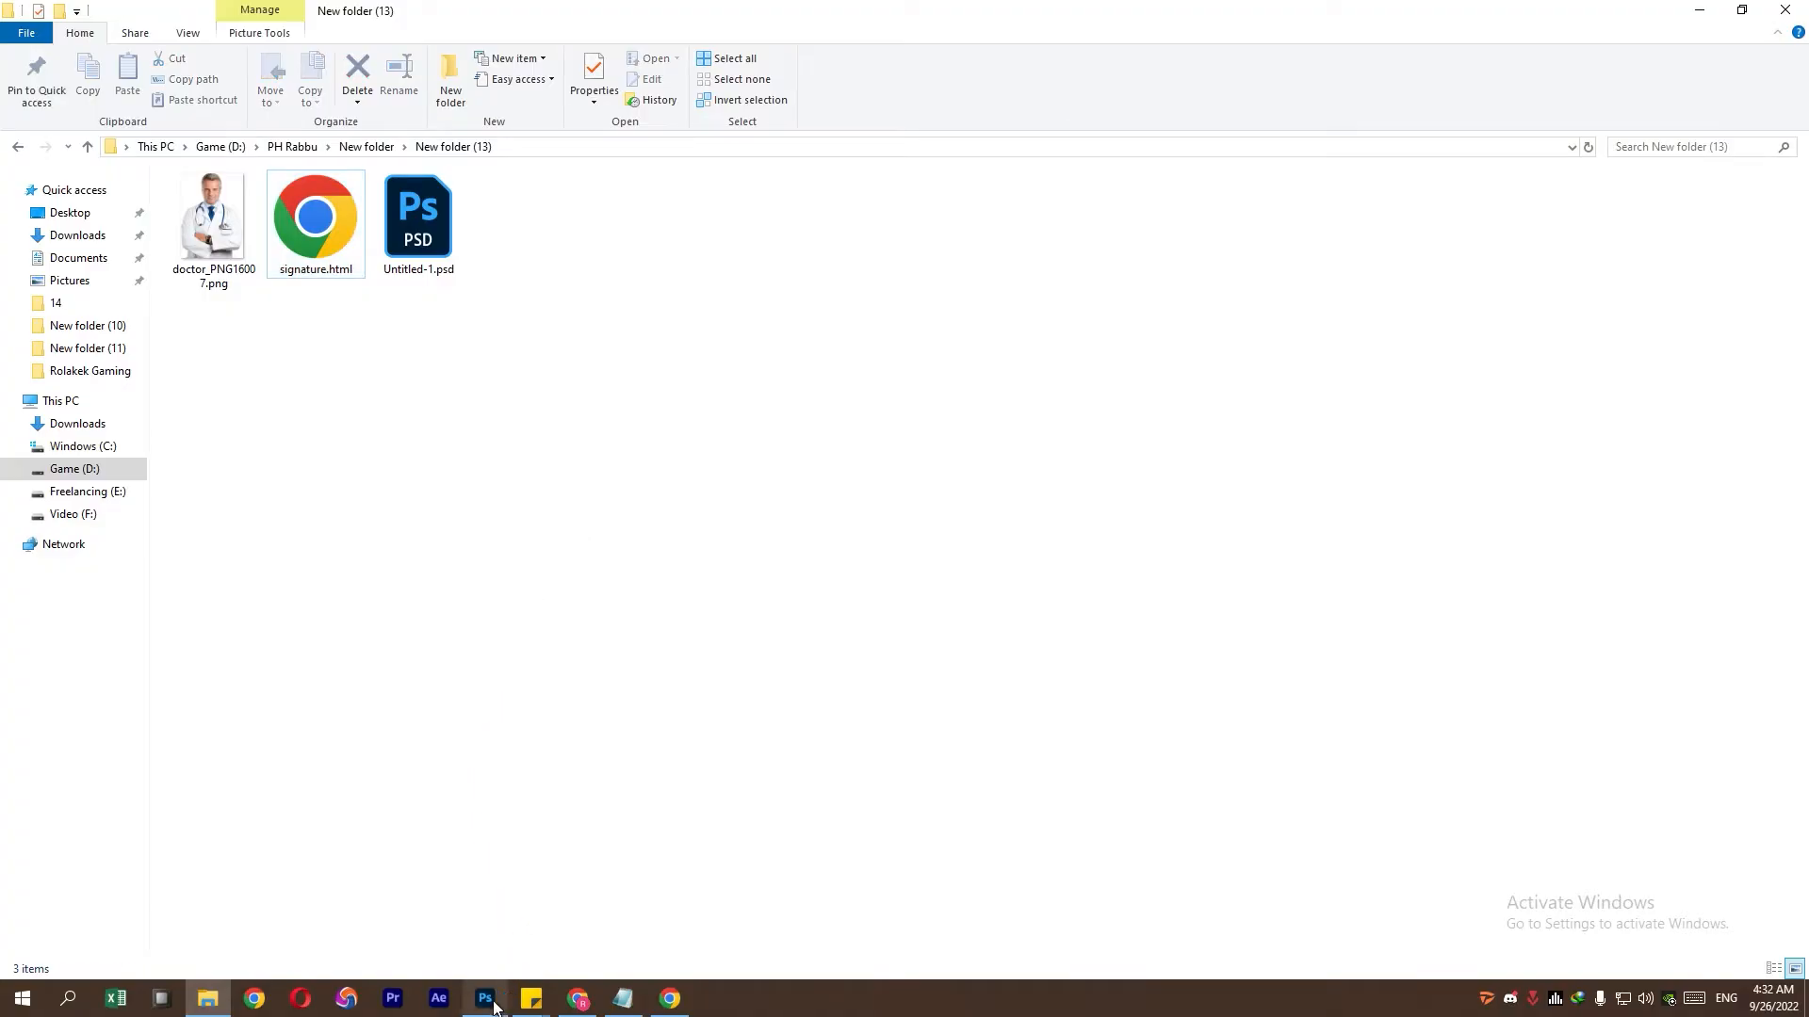
# - Check the images folder of sliced JPGs, close the browser preview tab, and search for 'postimages'
pyautogui.click(497, 991)
pyautogui.click(820, 851)
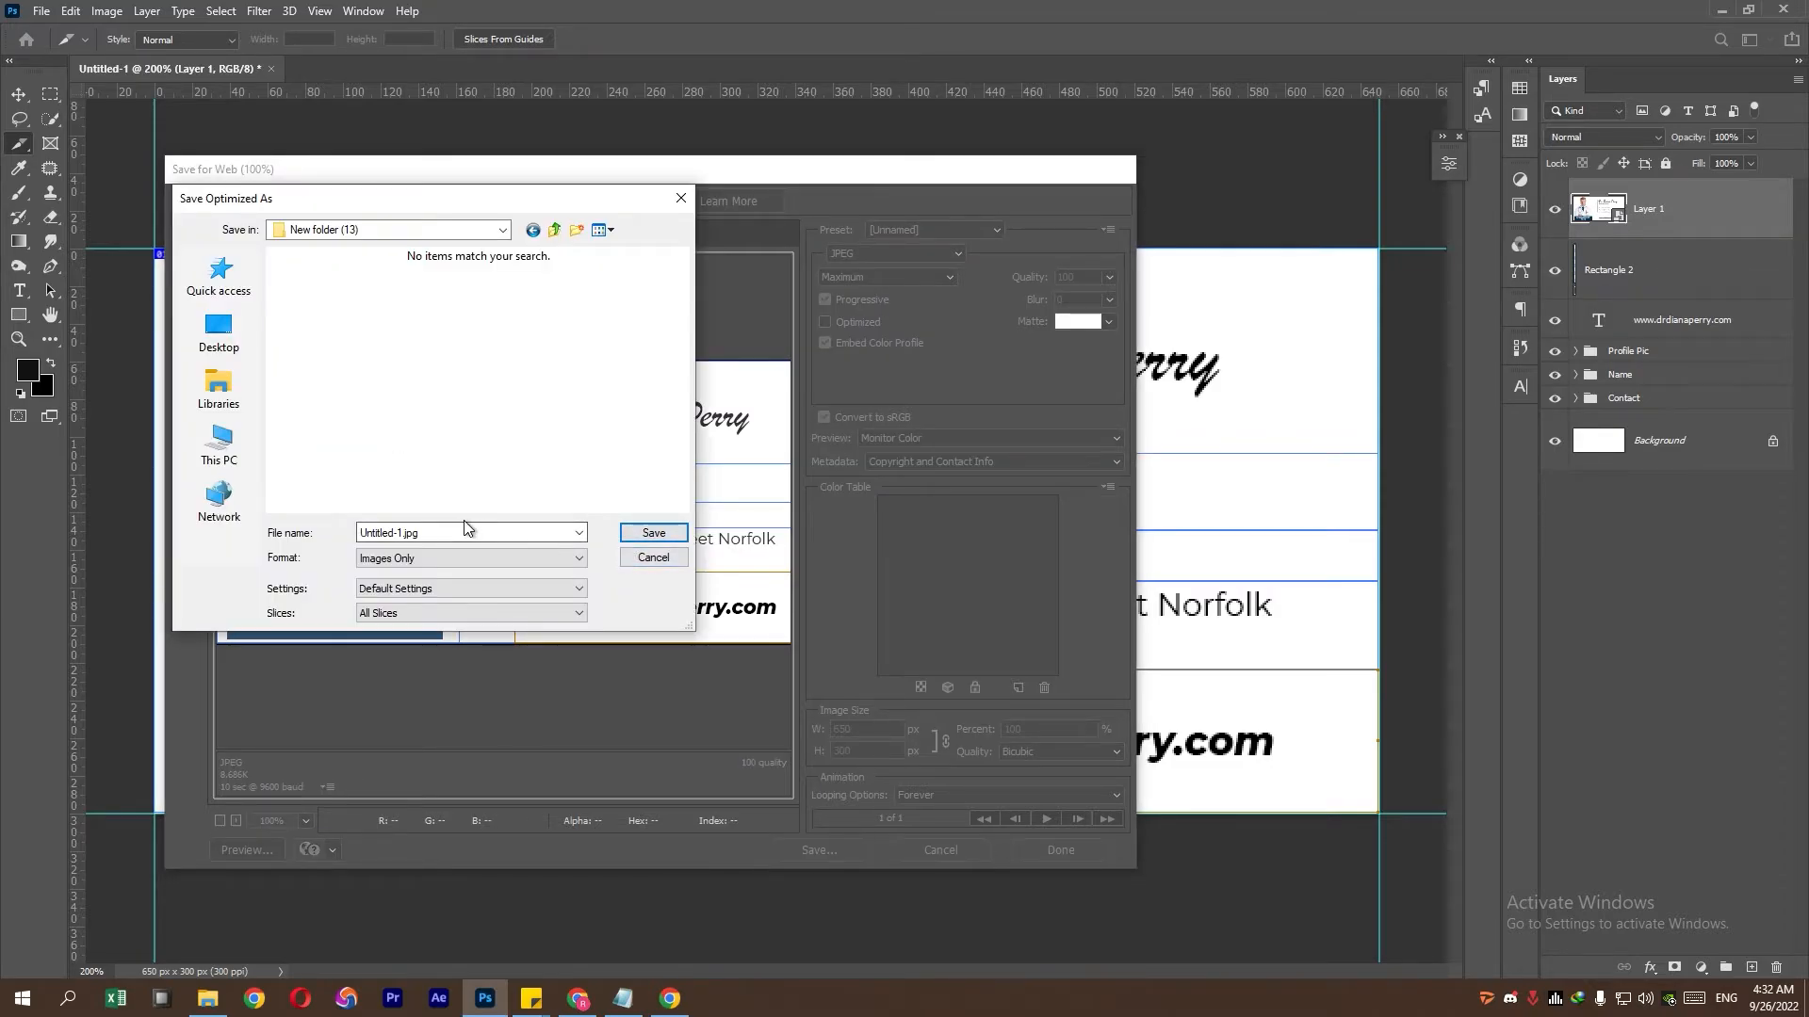
pyautogui.click(650, 558)
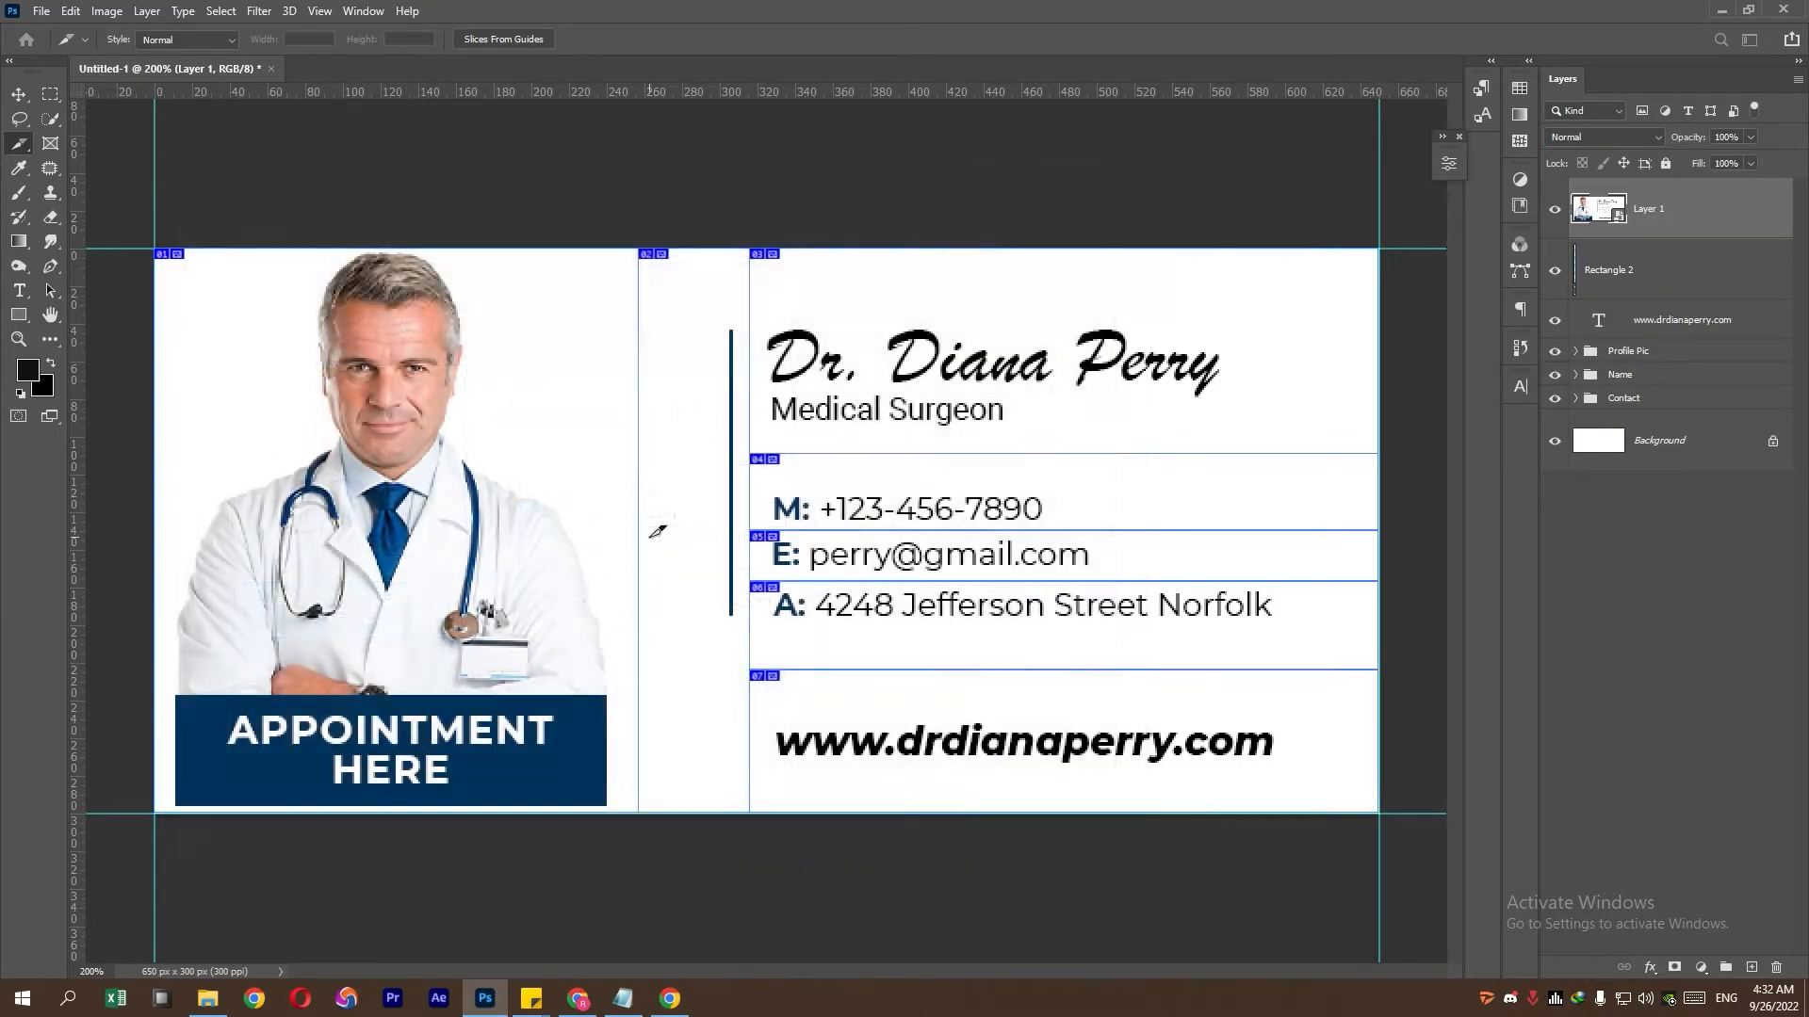
pyautogui.click(208, 998)
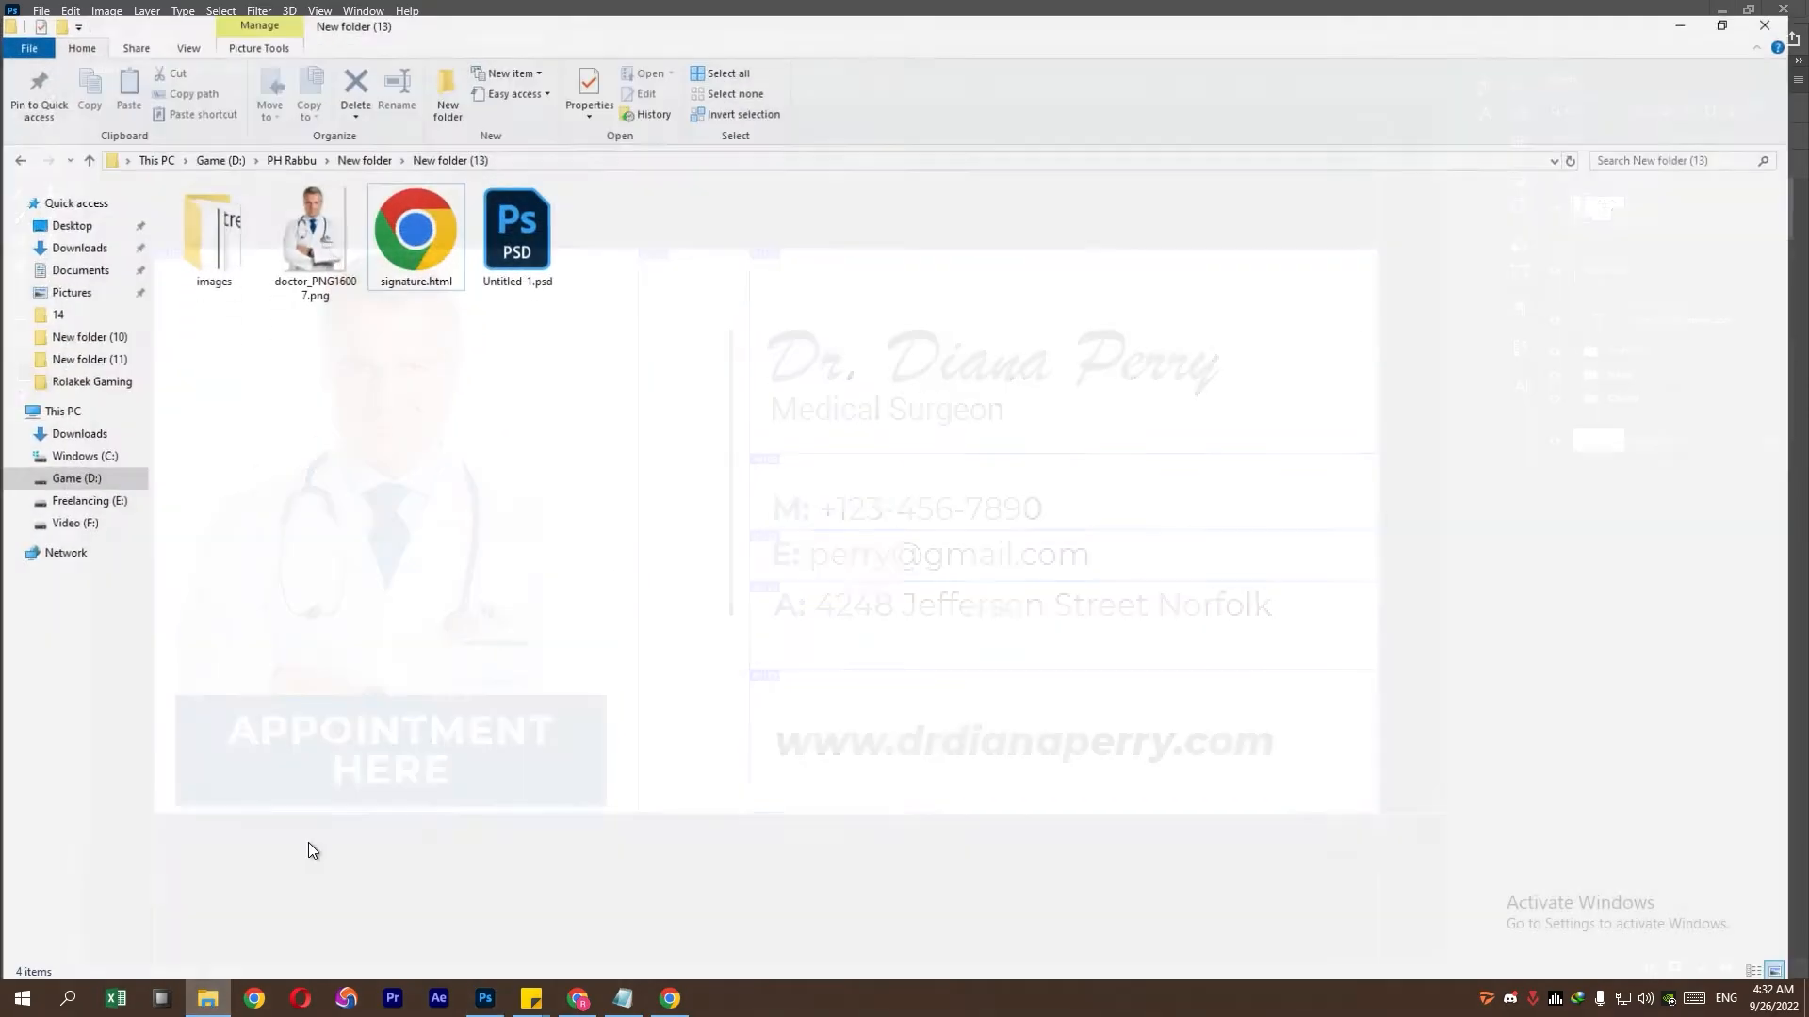
pyautogui.doubleClick(225, 275)
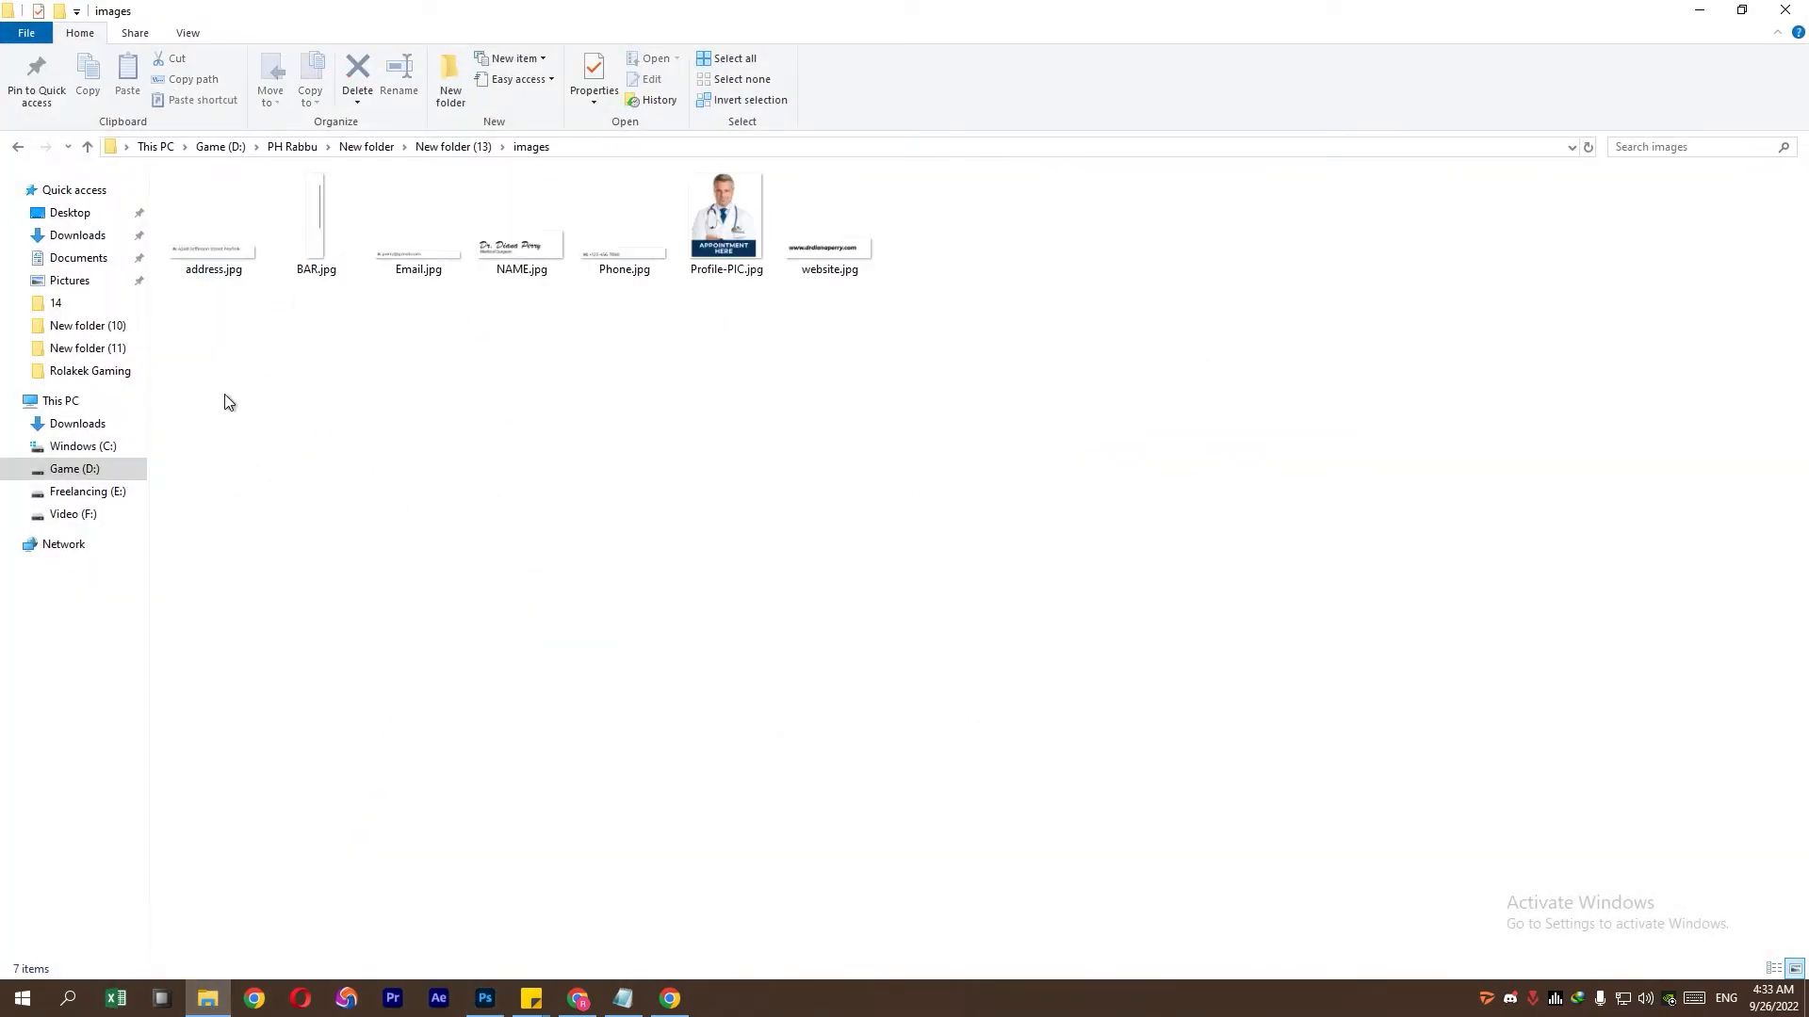
pyautogui.click(670, 999)
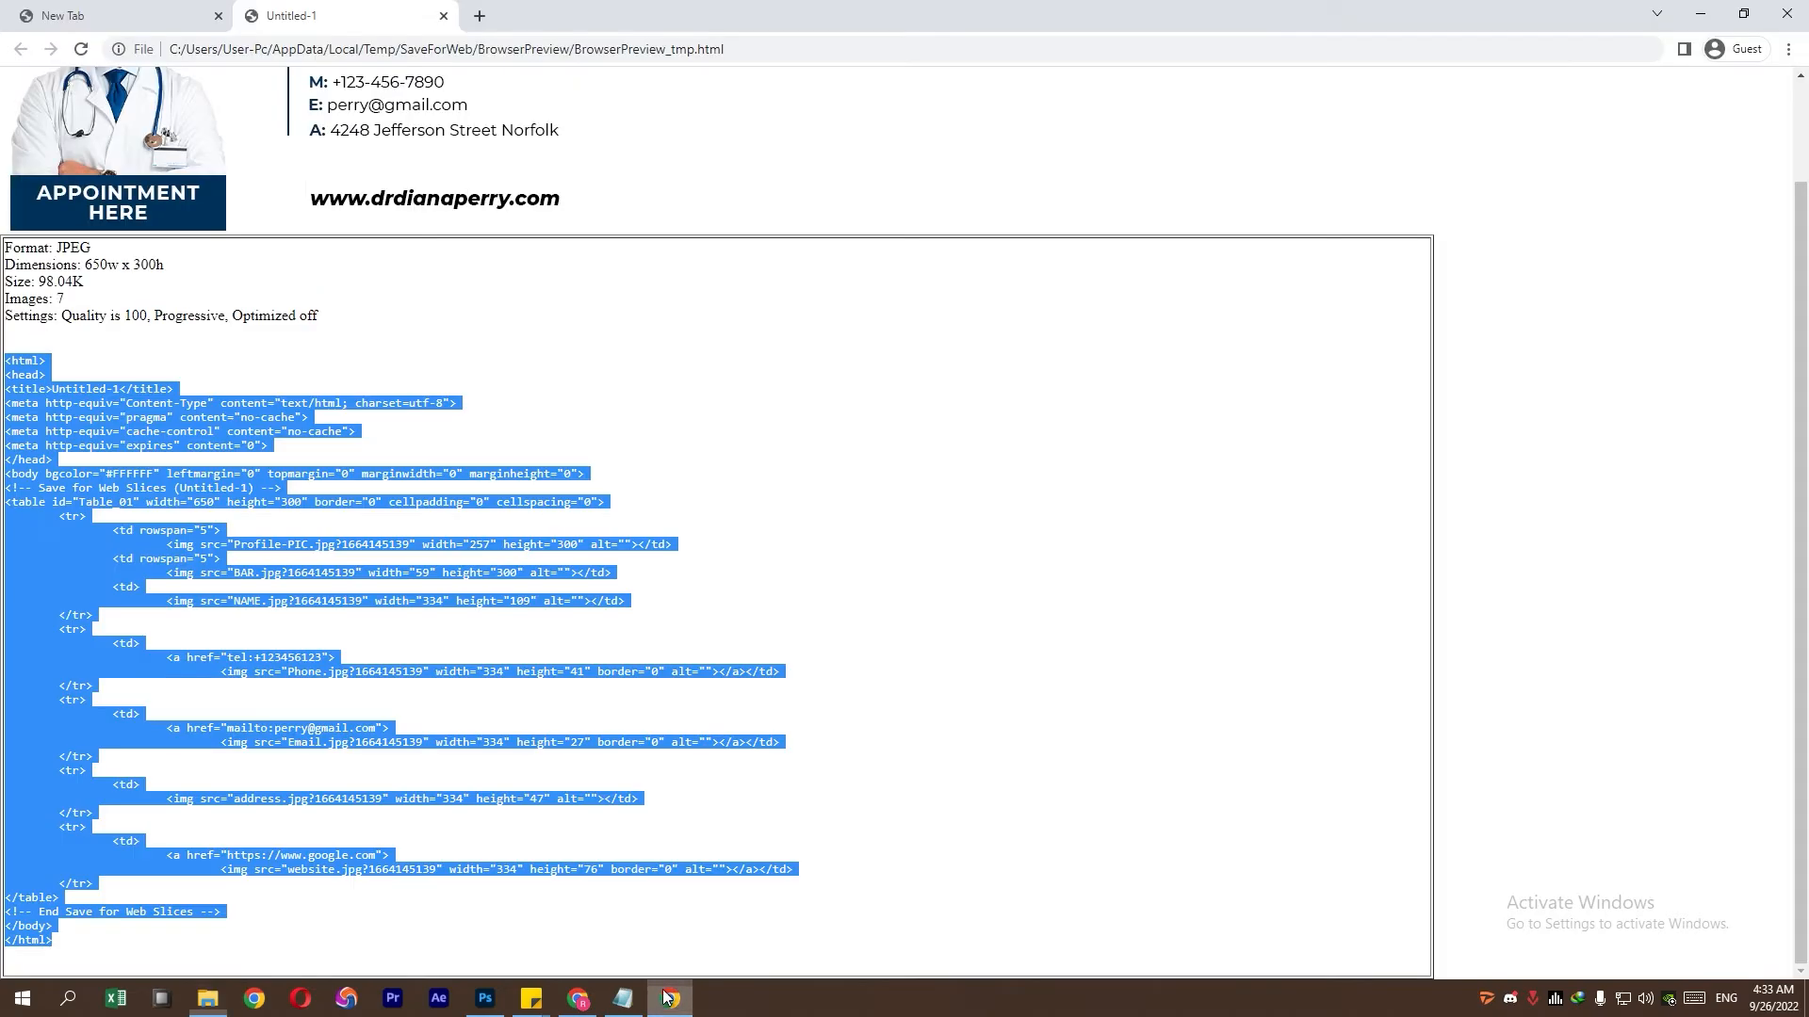
pyautogui.click(444, 17)
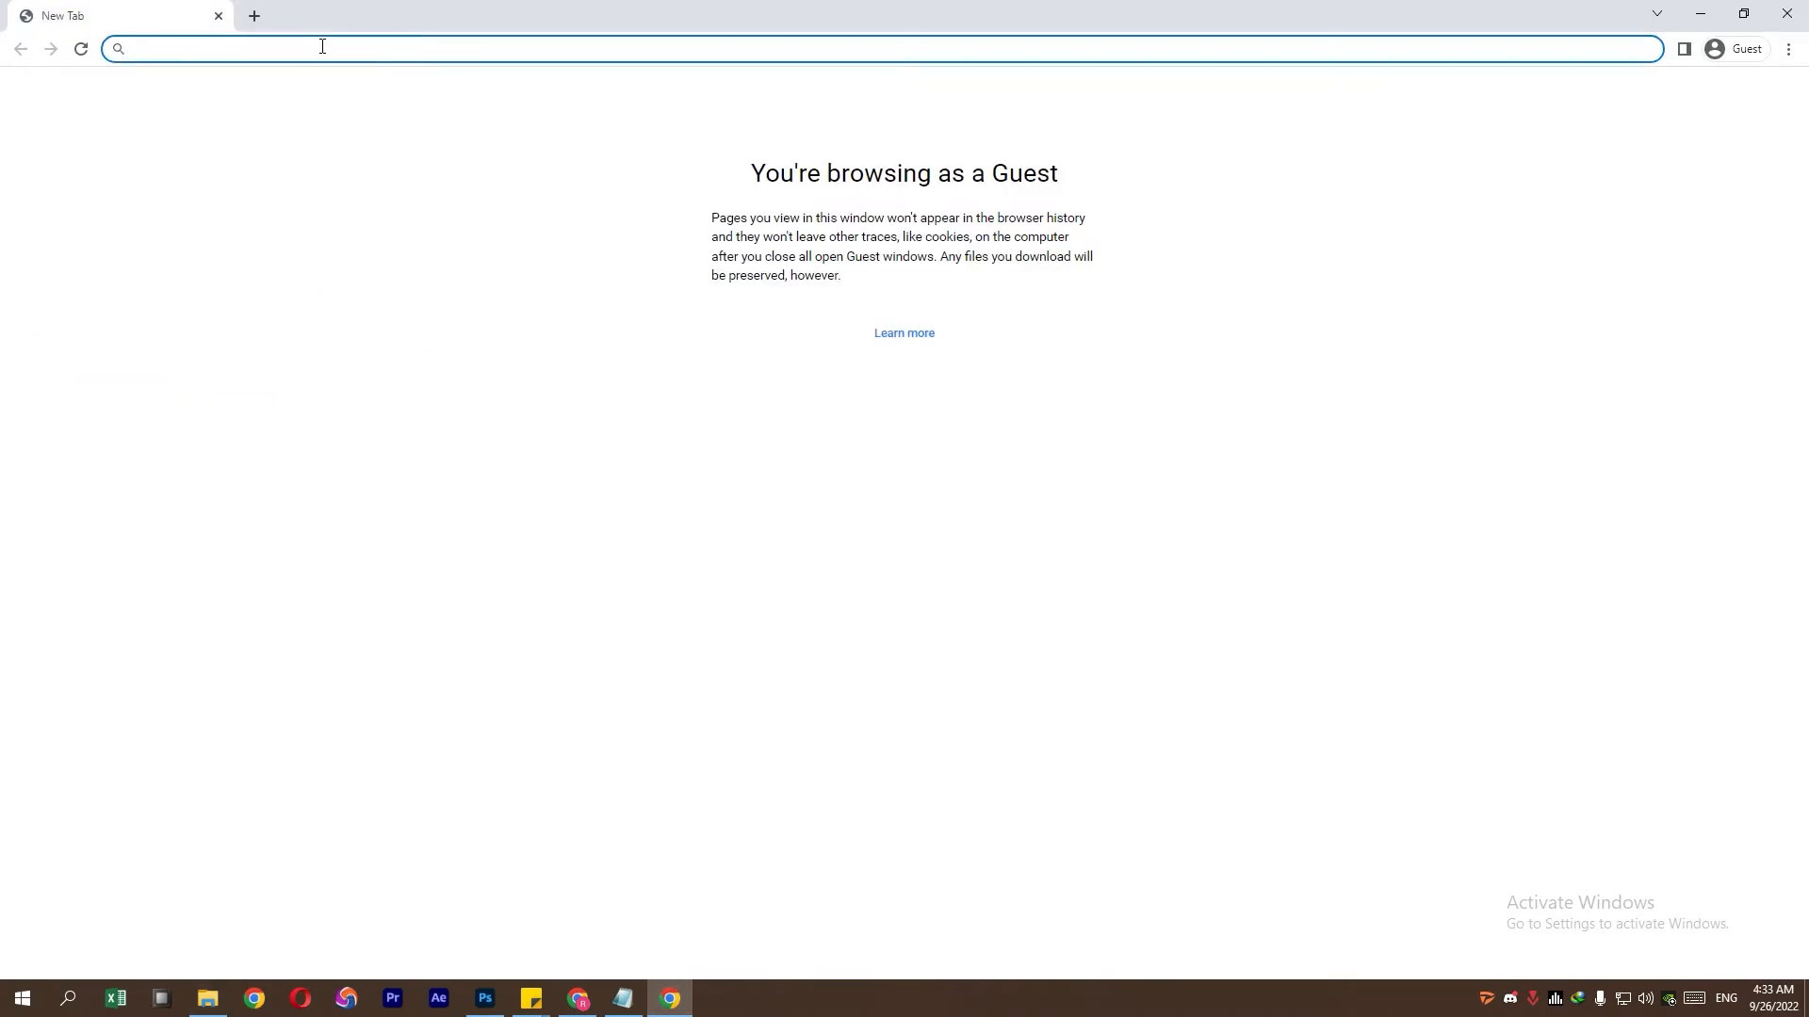
pyautogui.write('postima')
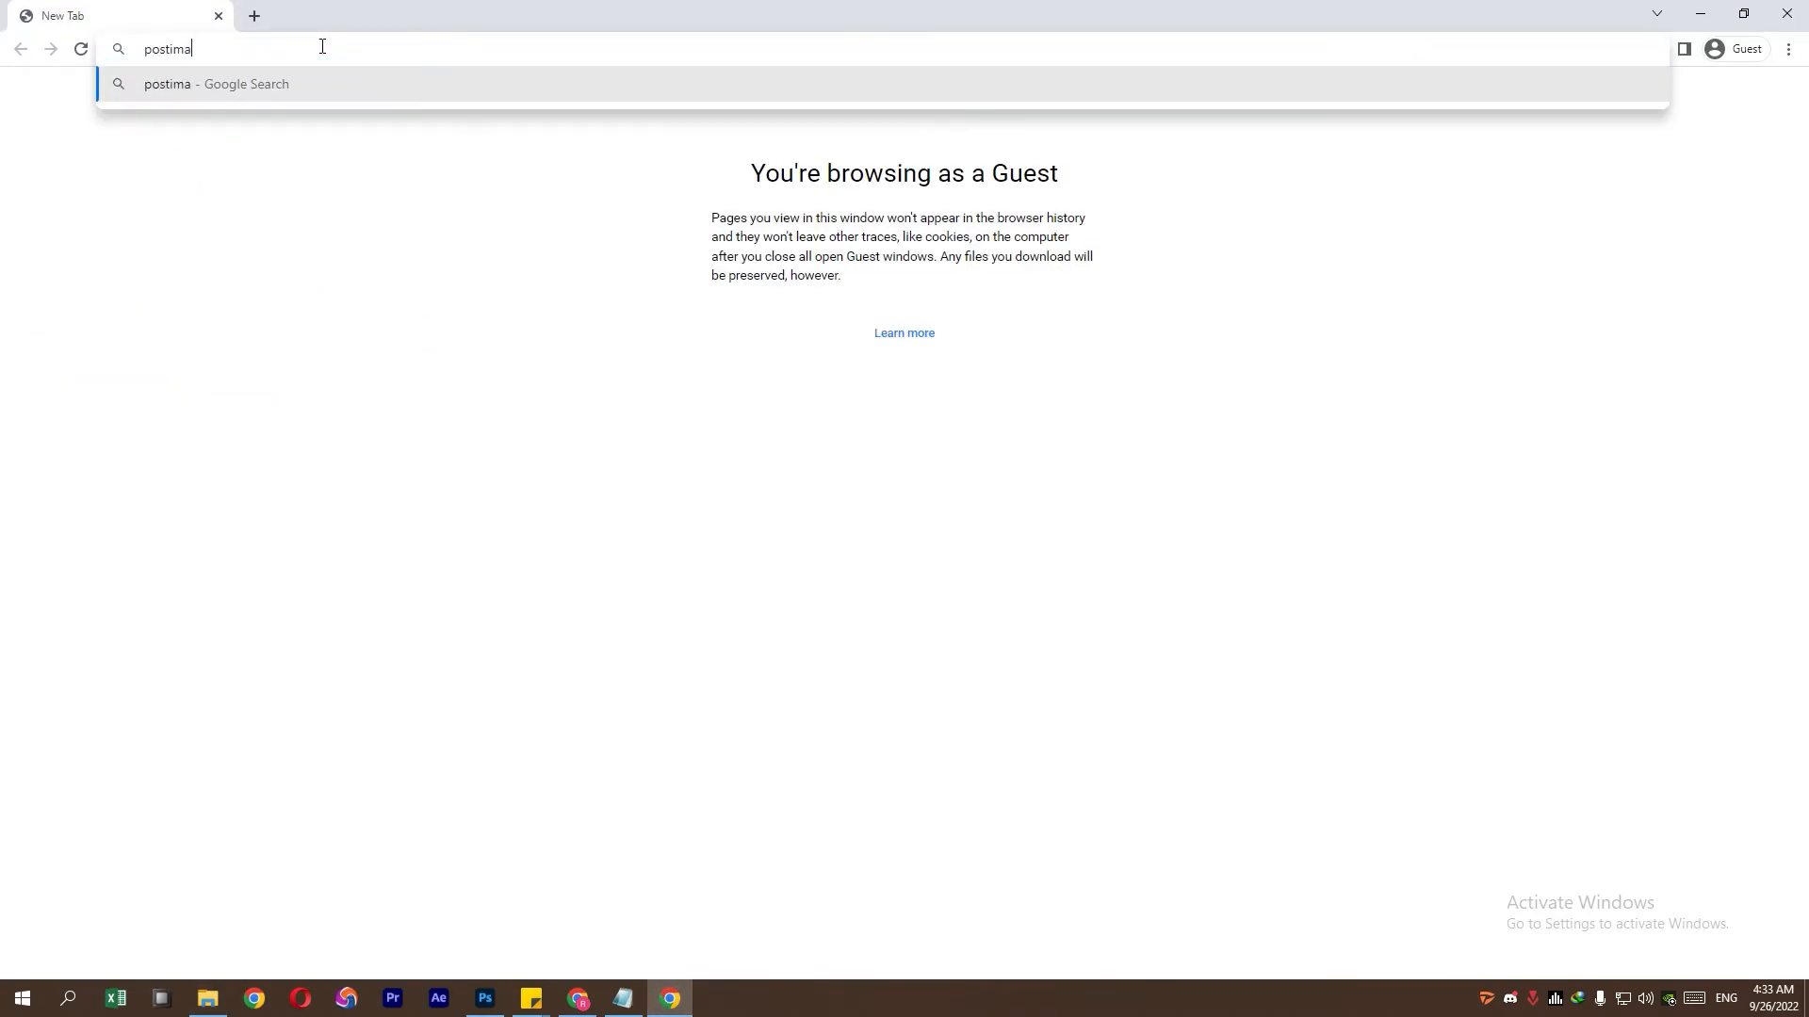
pyautogui.write('ges')
# - Drop the seven sliced JPGs from the images folder onto postimages.org and show their codes as Direct link
pyautogui.press('Return')
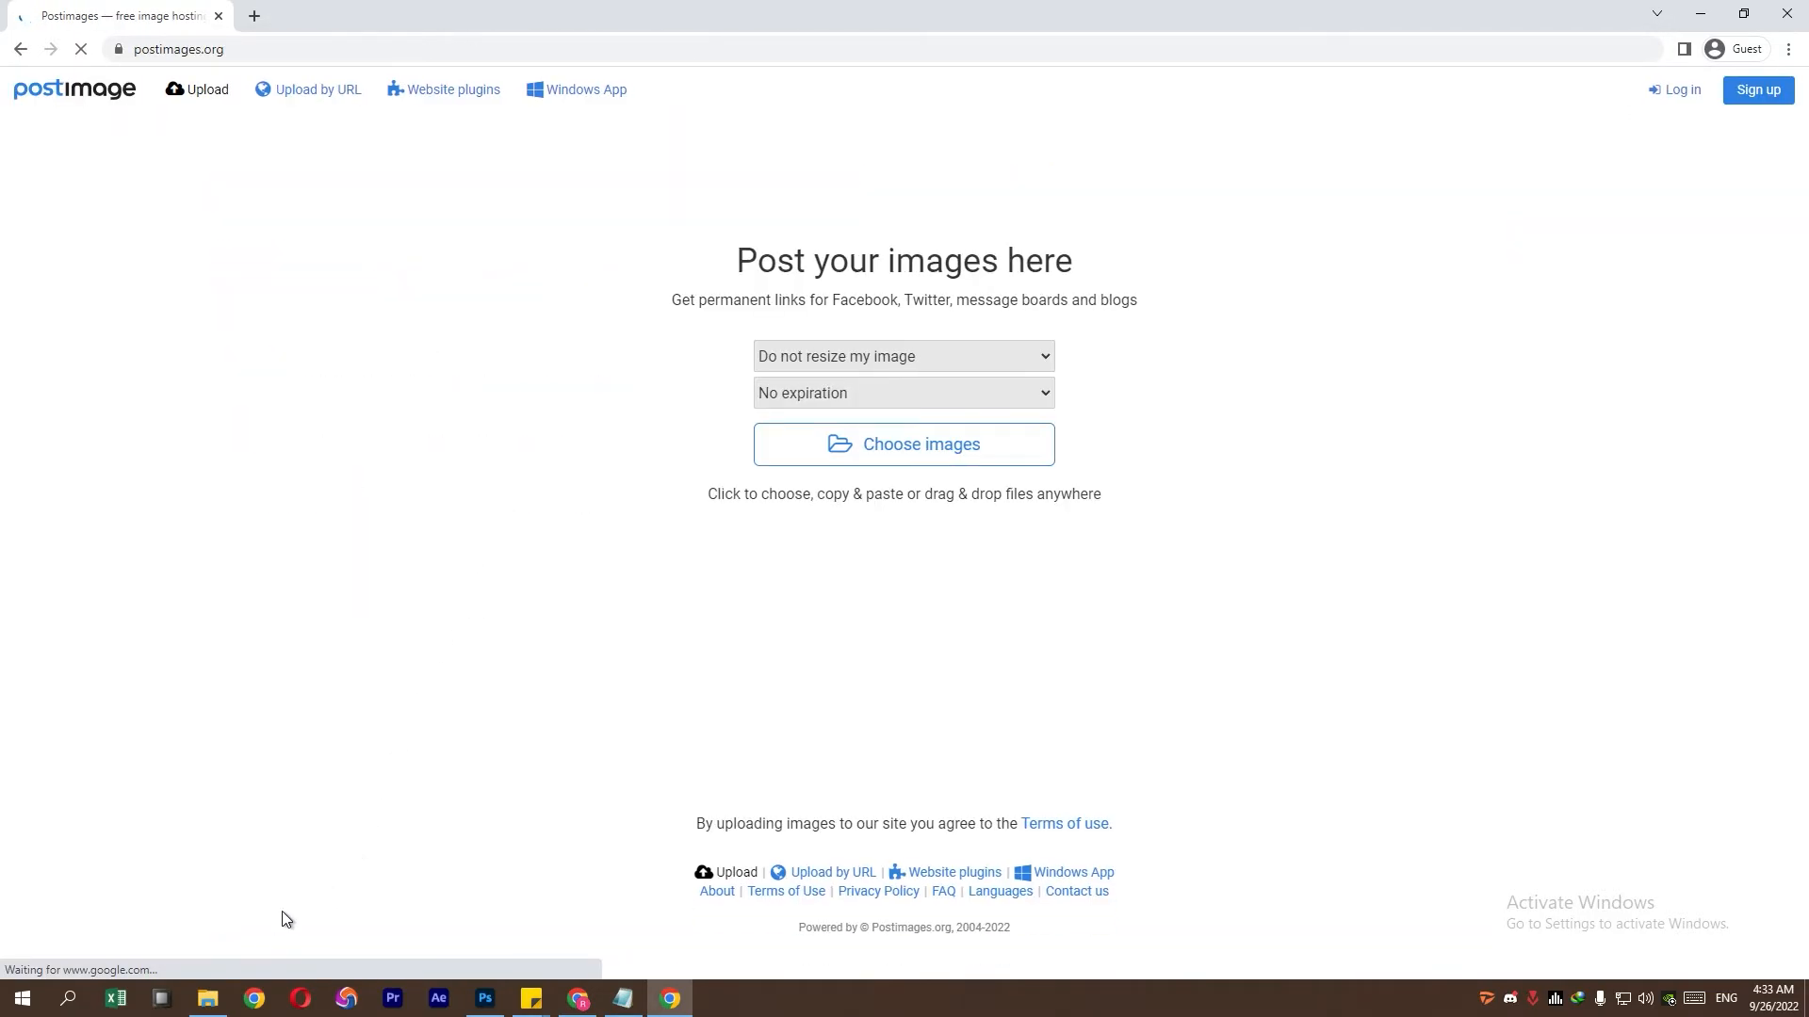
pyautogui.click(208, 998)
pyautogui.moveTo(231, 354); pyautogui.dragTo(1082, 173)
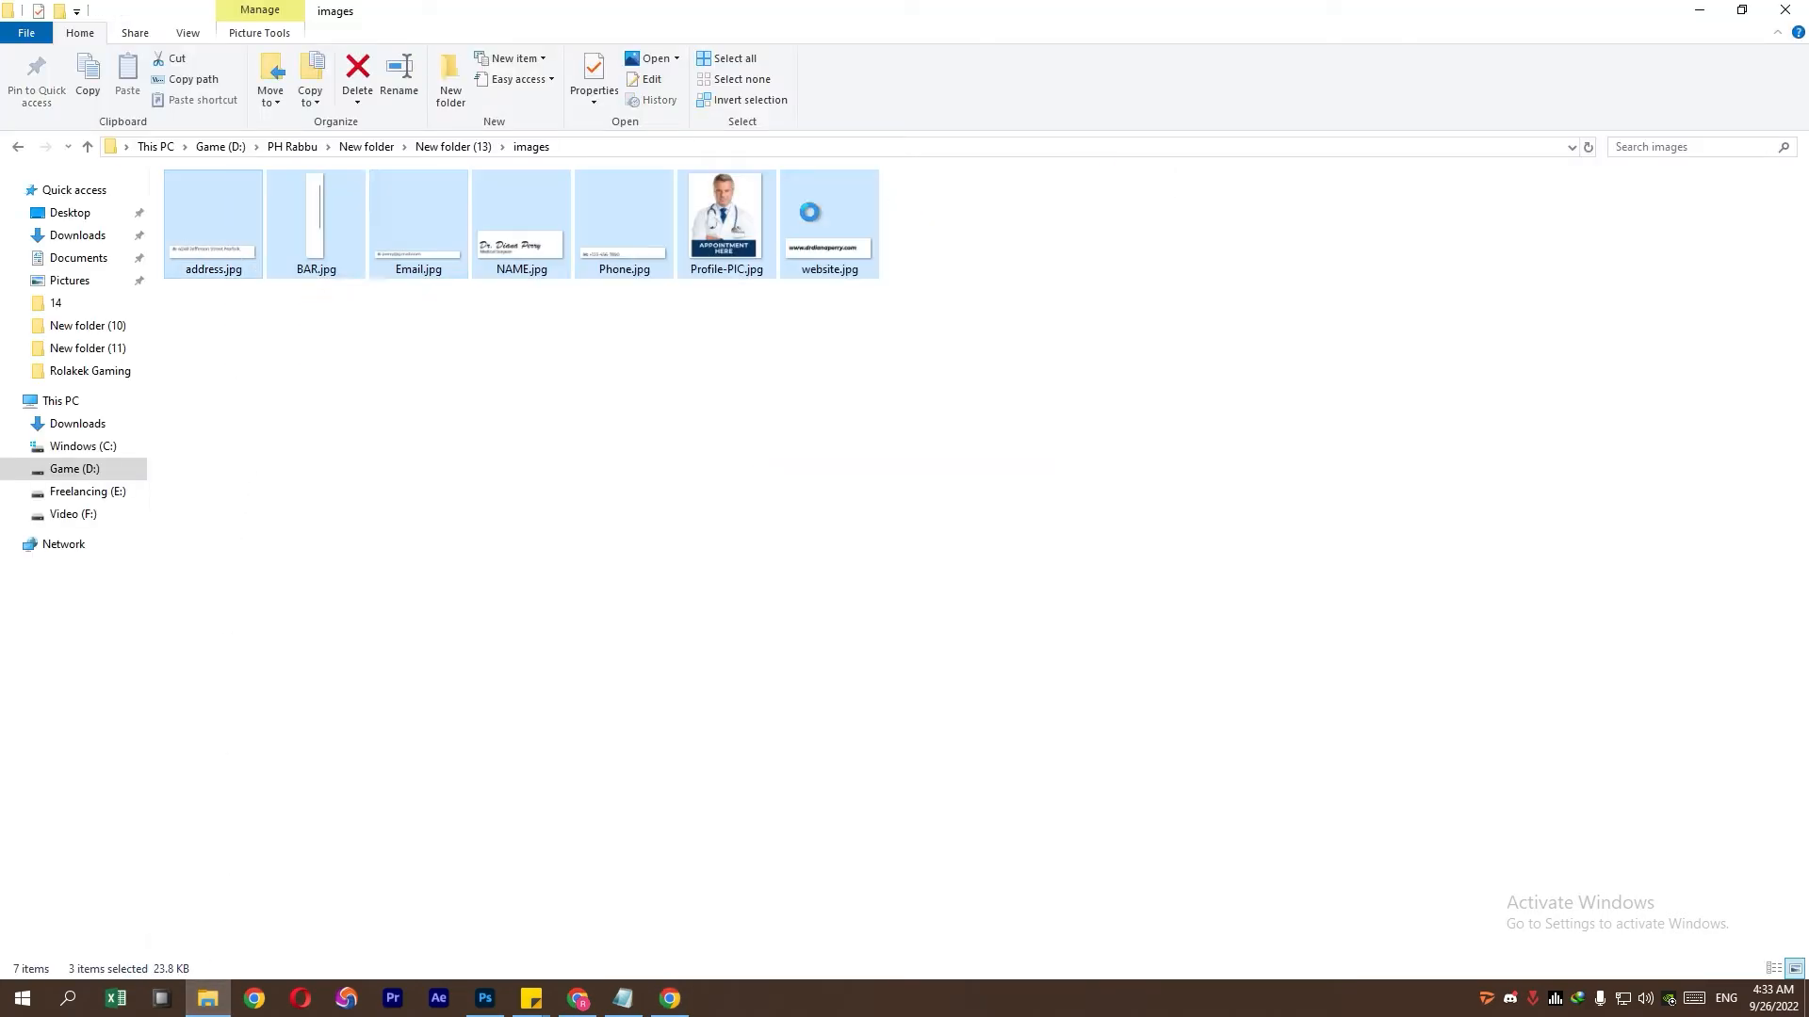
pyautogui.moveTo(232, 252); pyautogui.dragTo(828, 492)
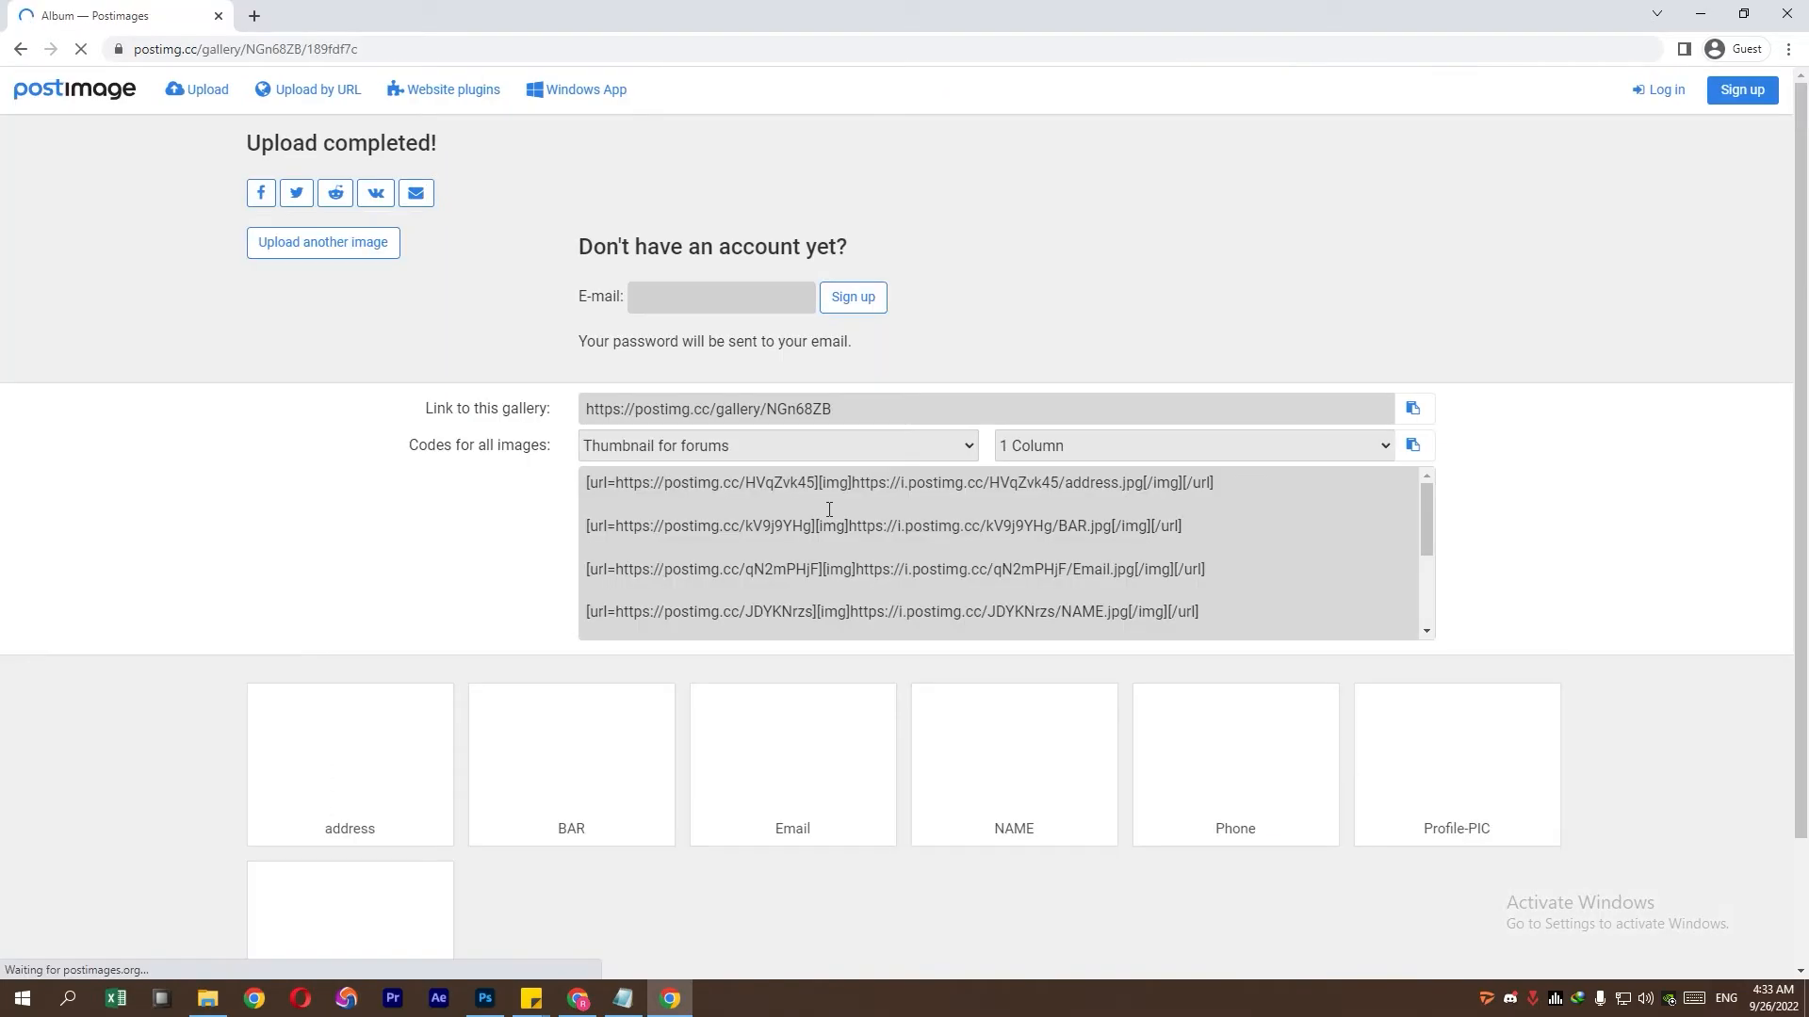
pyautogui.click(741, 444)
pyautogui.click(697, 483)
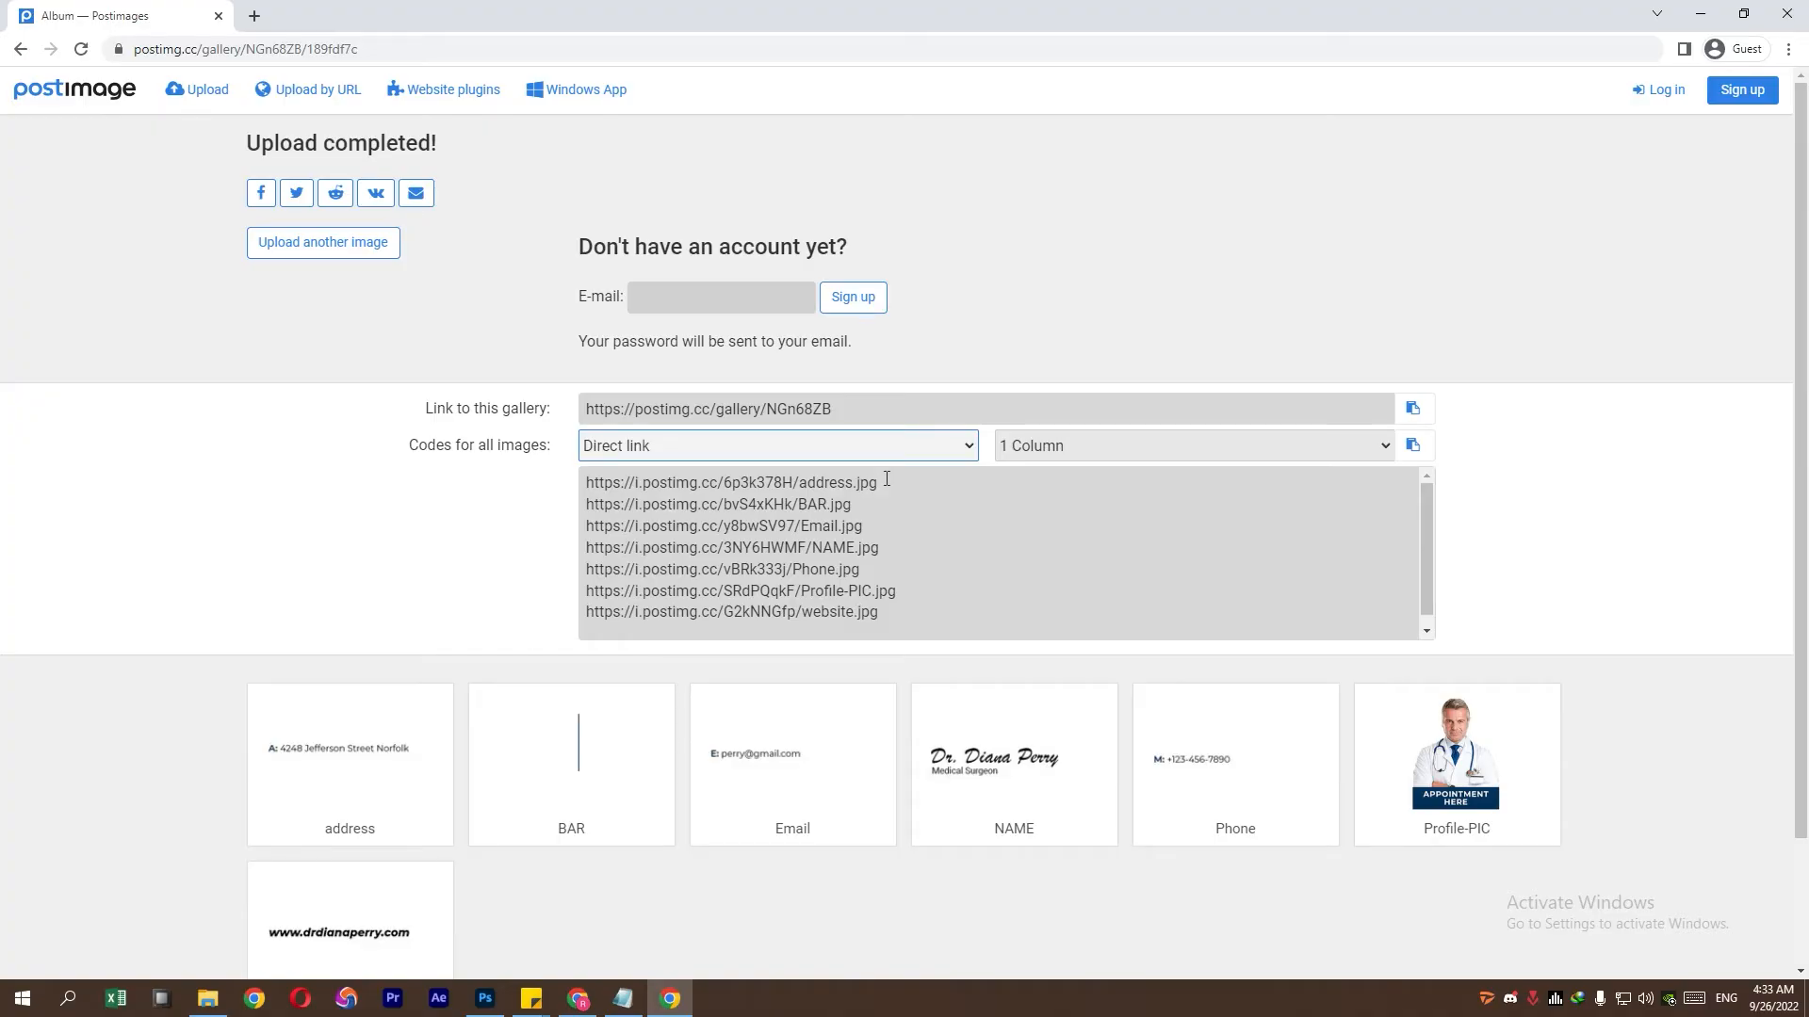
# - Copy the address.jpg direct link from the Postimages gallery
pyautogui.moveTo(886, 480); pyautogui.dragTo(582, 482)
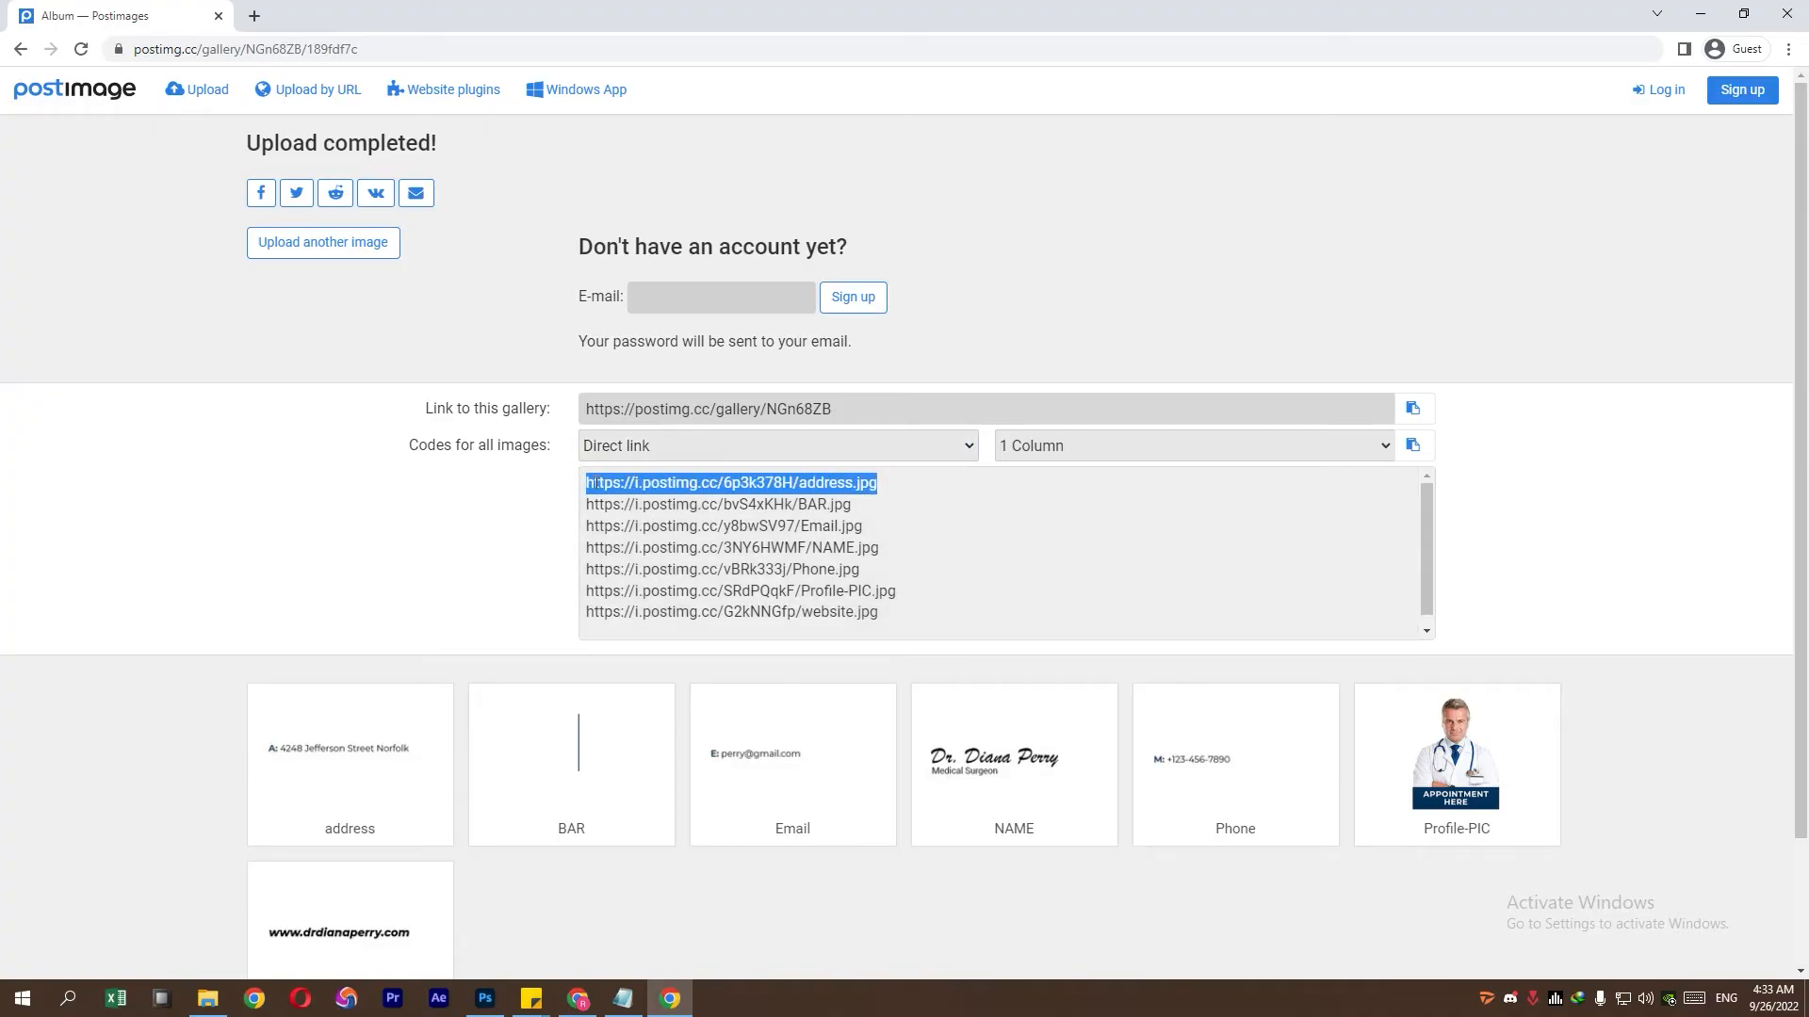
pyautogui.rightClick(637, 483)
pyautogui.click(672, 501)
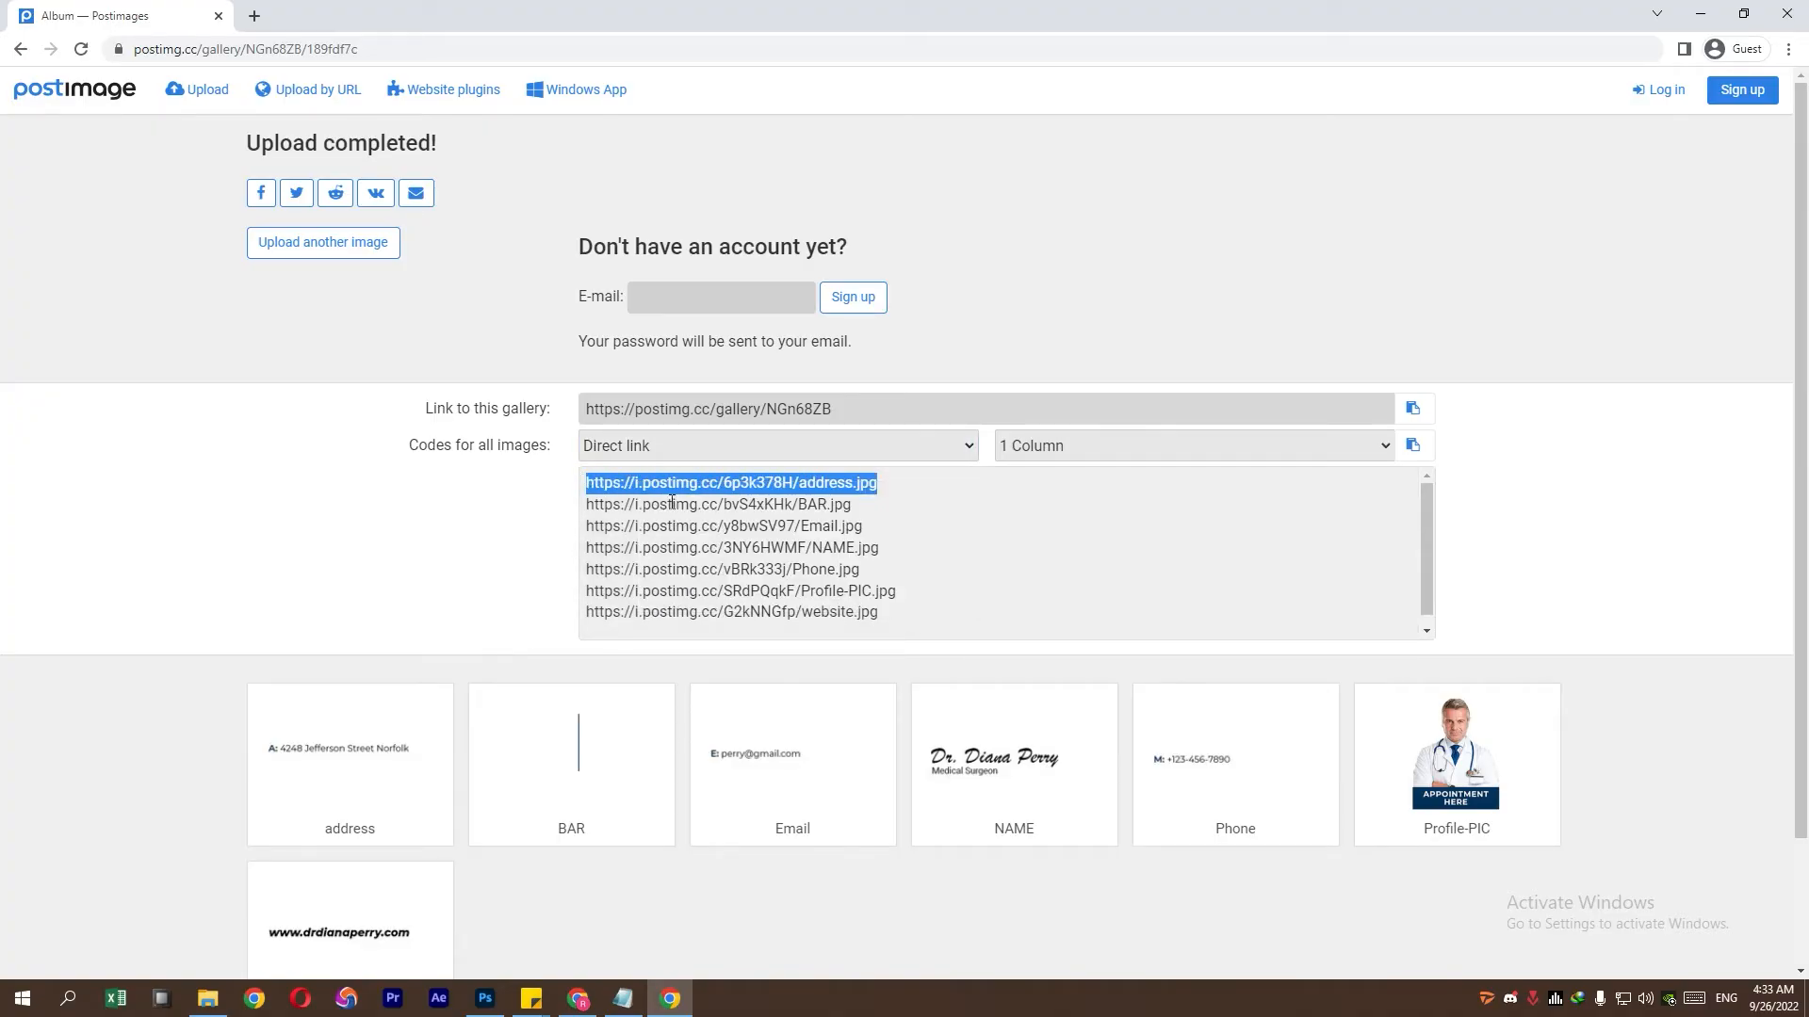
# - Reopen signature.html from New folder (13) in a maximized Notepad window
pyautogui.click(208, 999)
pyautogui.click(474, 147)
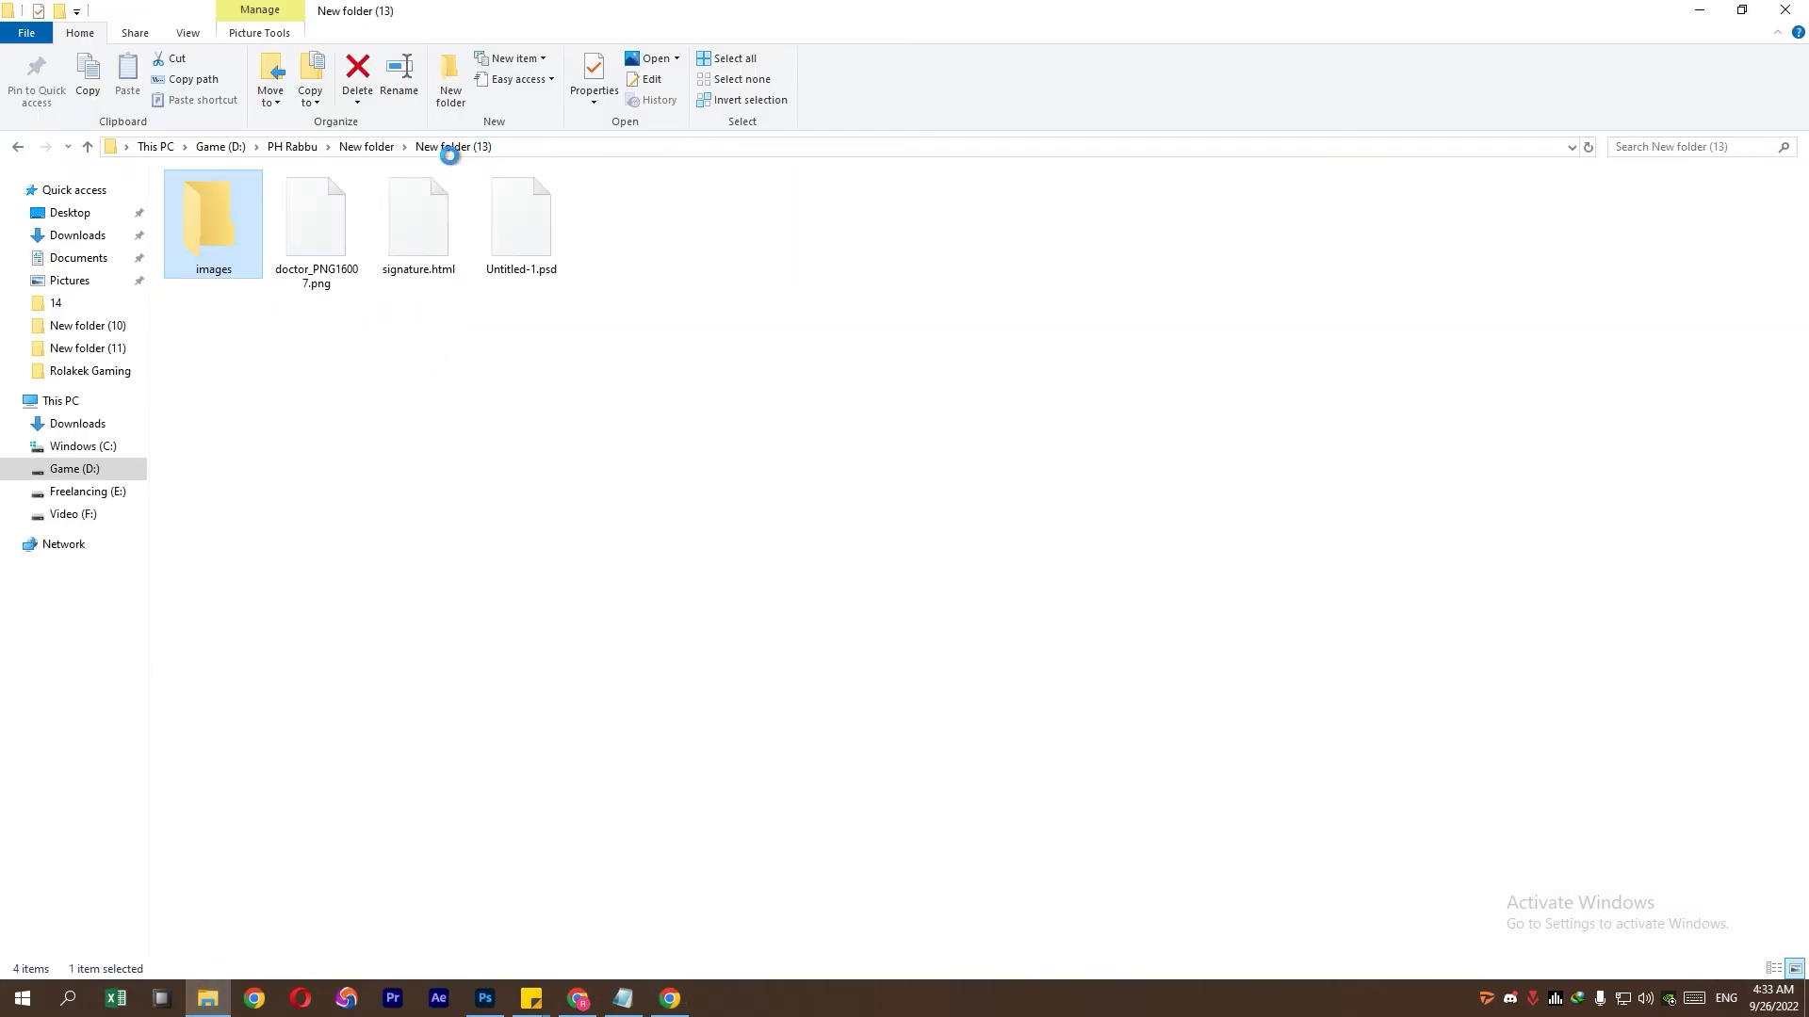
pyautogui.doubleClick(403, 256)
pyautogui.rightClick(400, 229)
pyautogui.moveTo(456, 391)
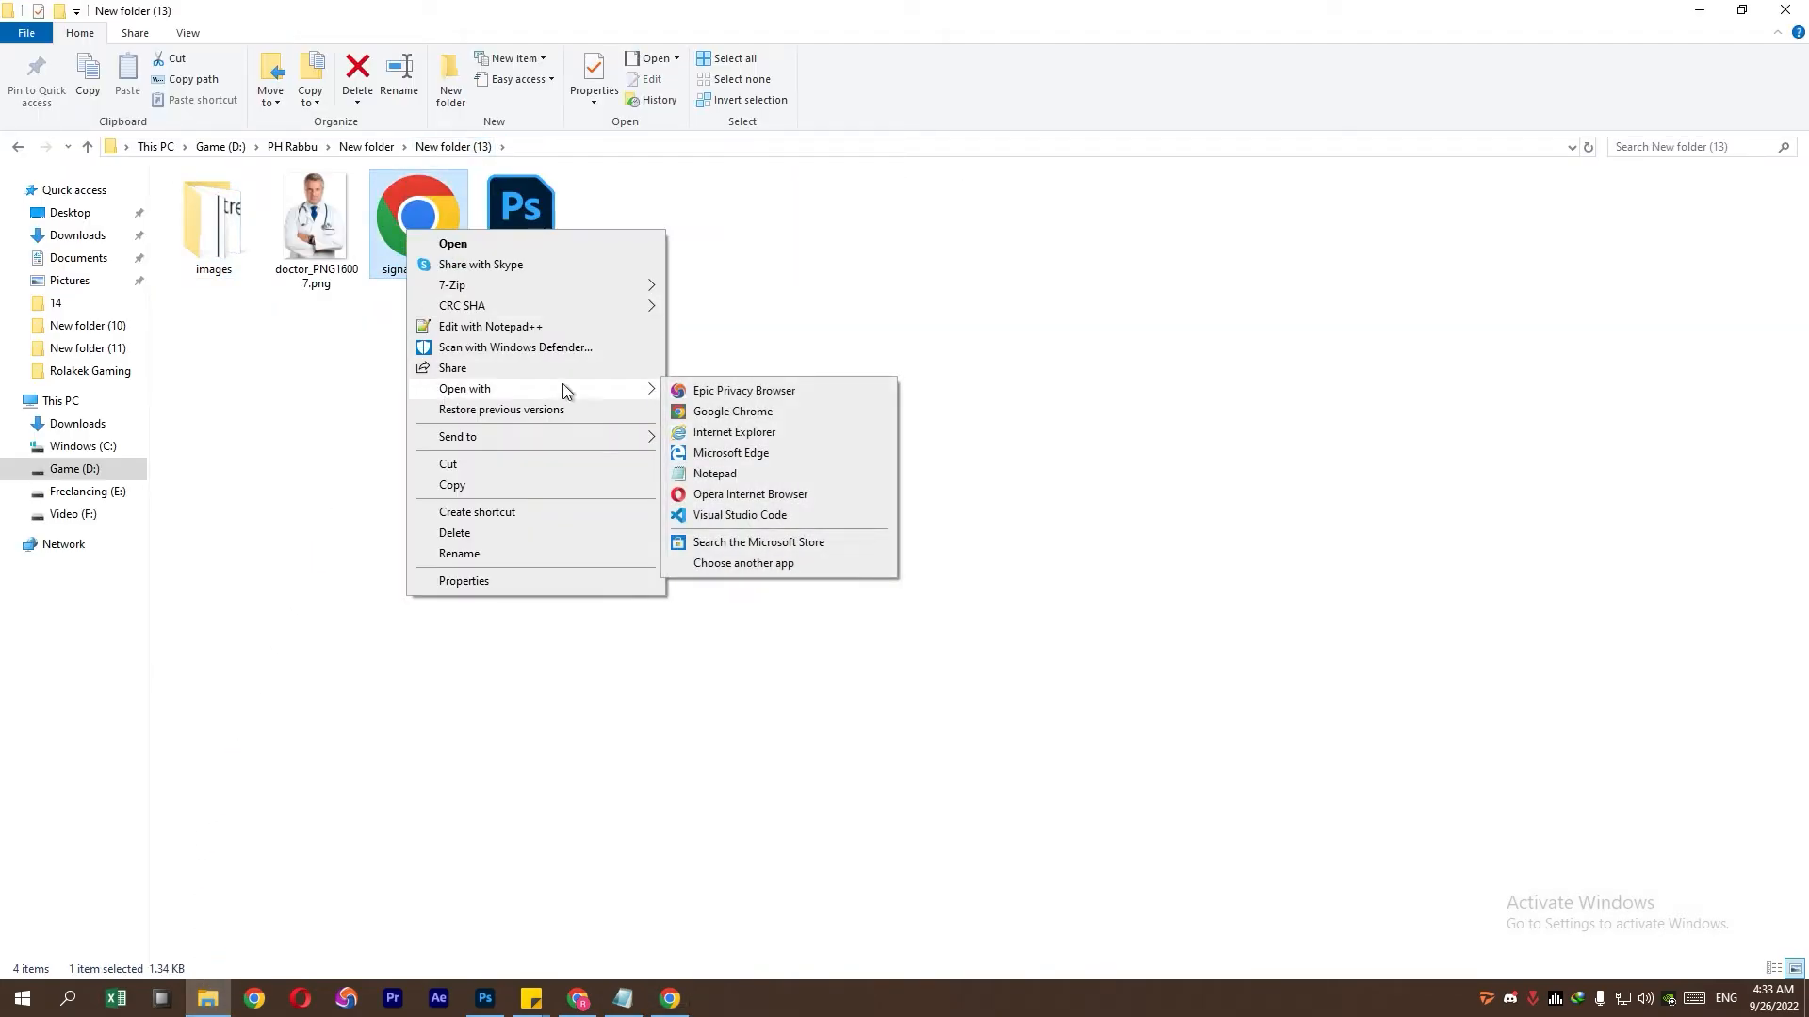
pyautogui.click(738, 472)
pyautogui.click(812, 245)
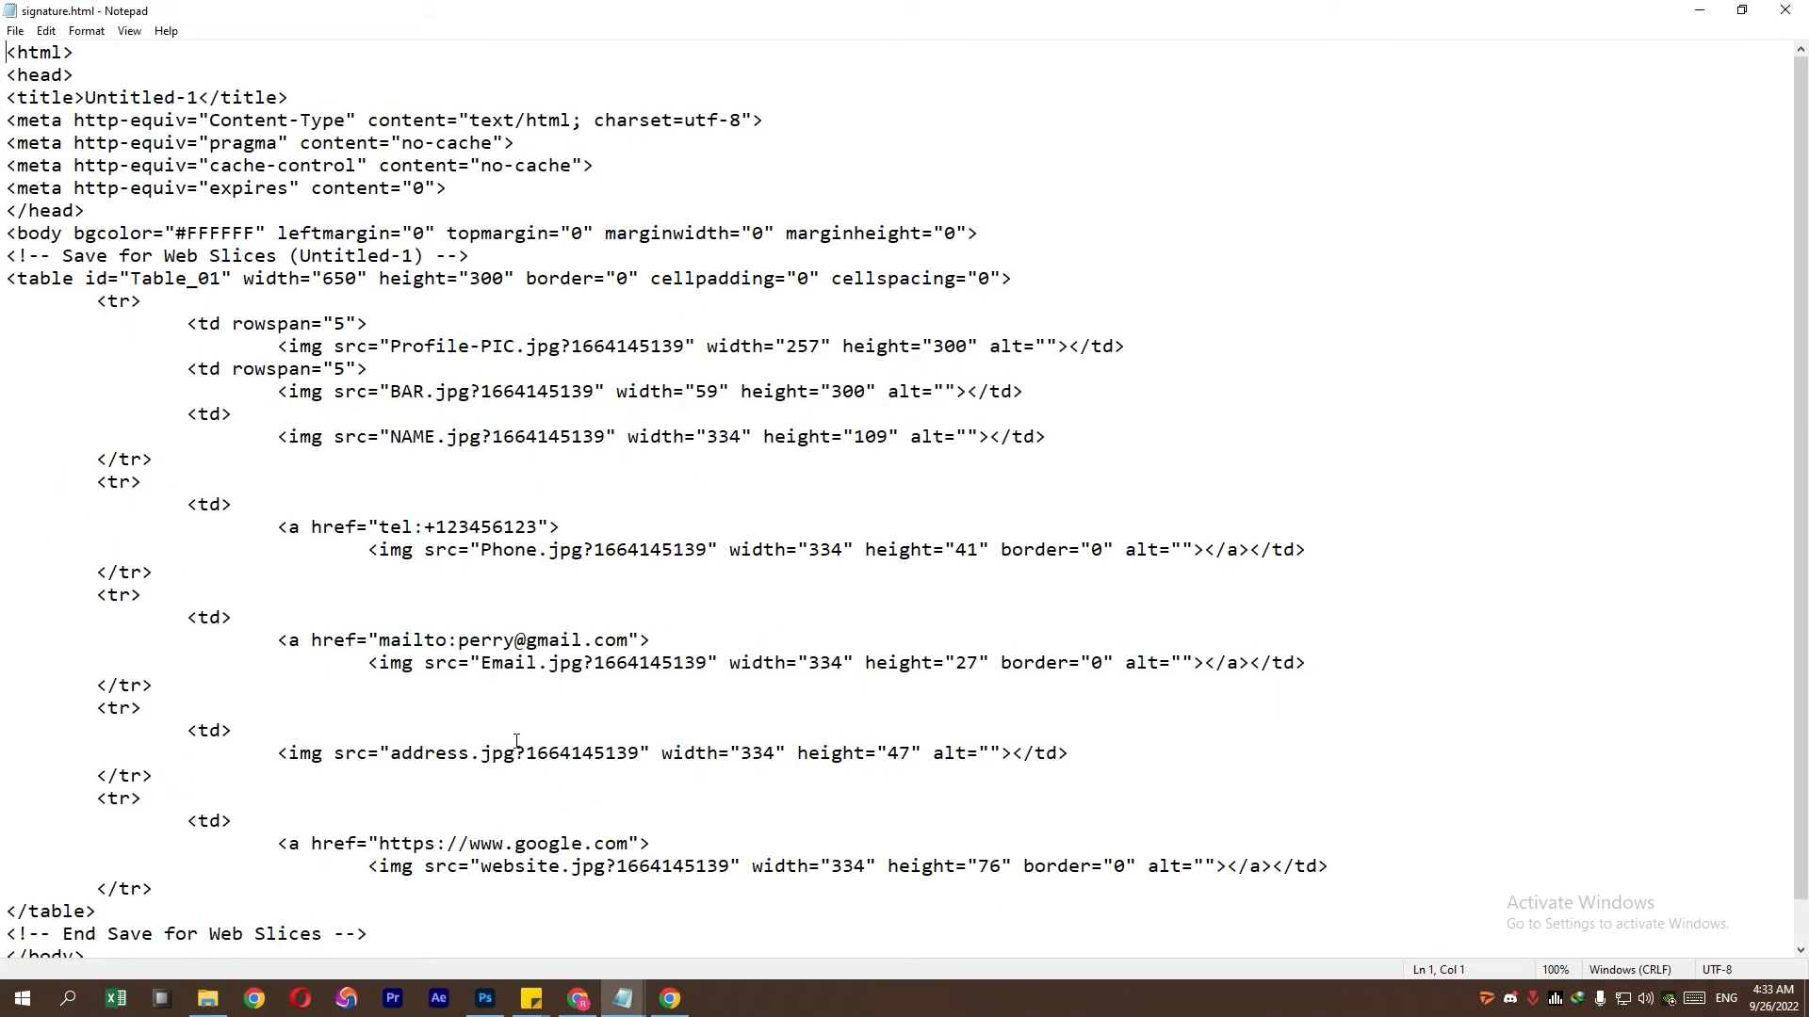
# - Replace the address.jpg and BAR.jpg image sources with their Postimages direct links
pyautogui.scroll(-1, 457, 411)
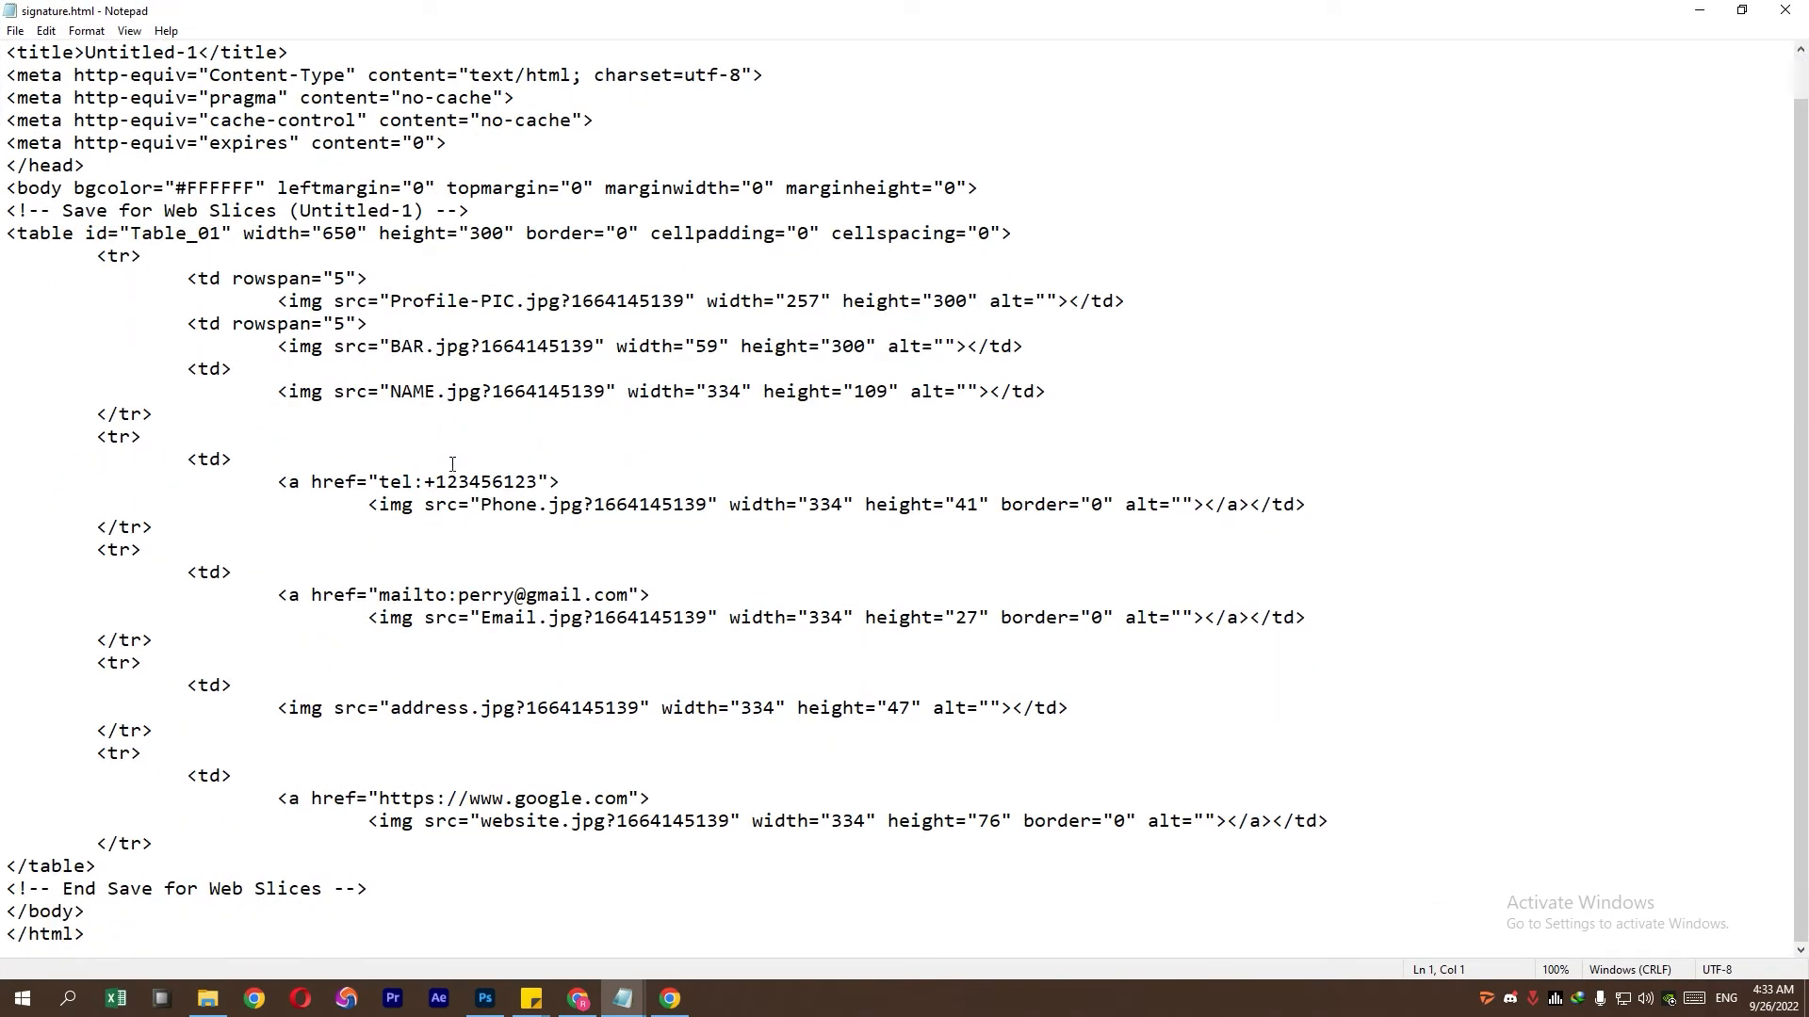
pyautogui.moveTo(401, 711); pyautogui.dragTo(643, 711)
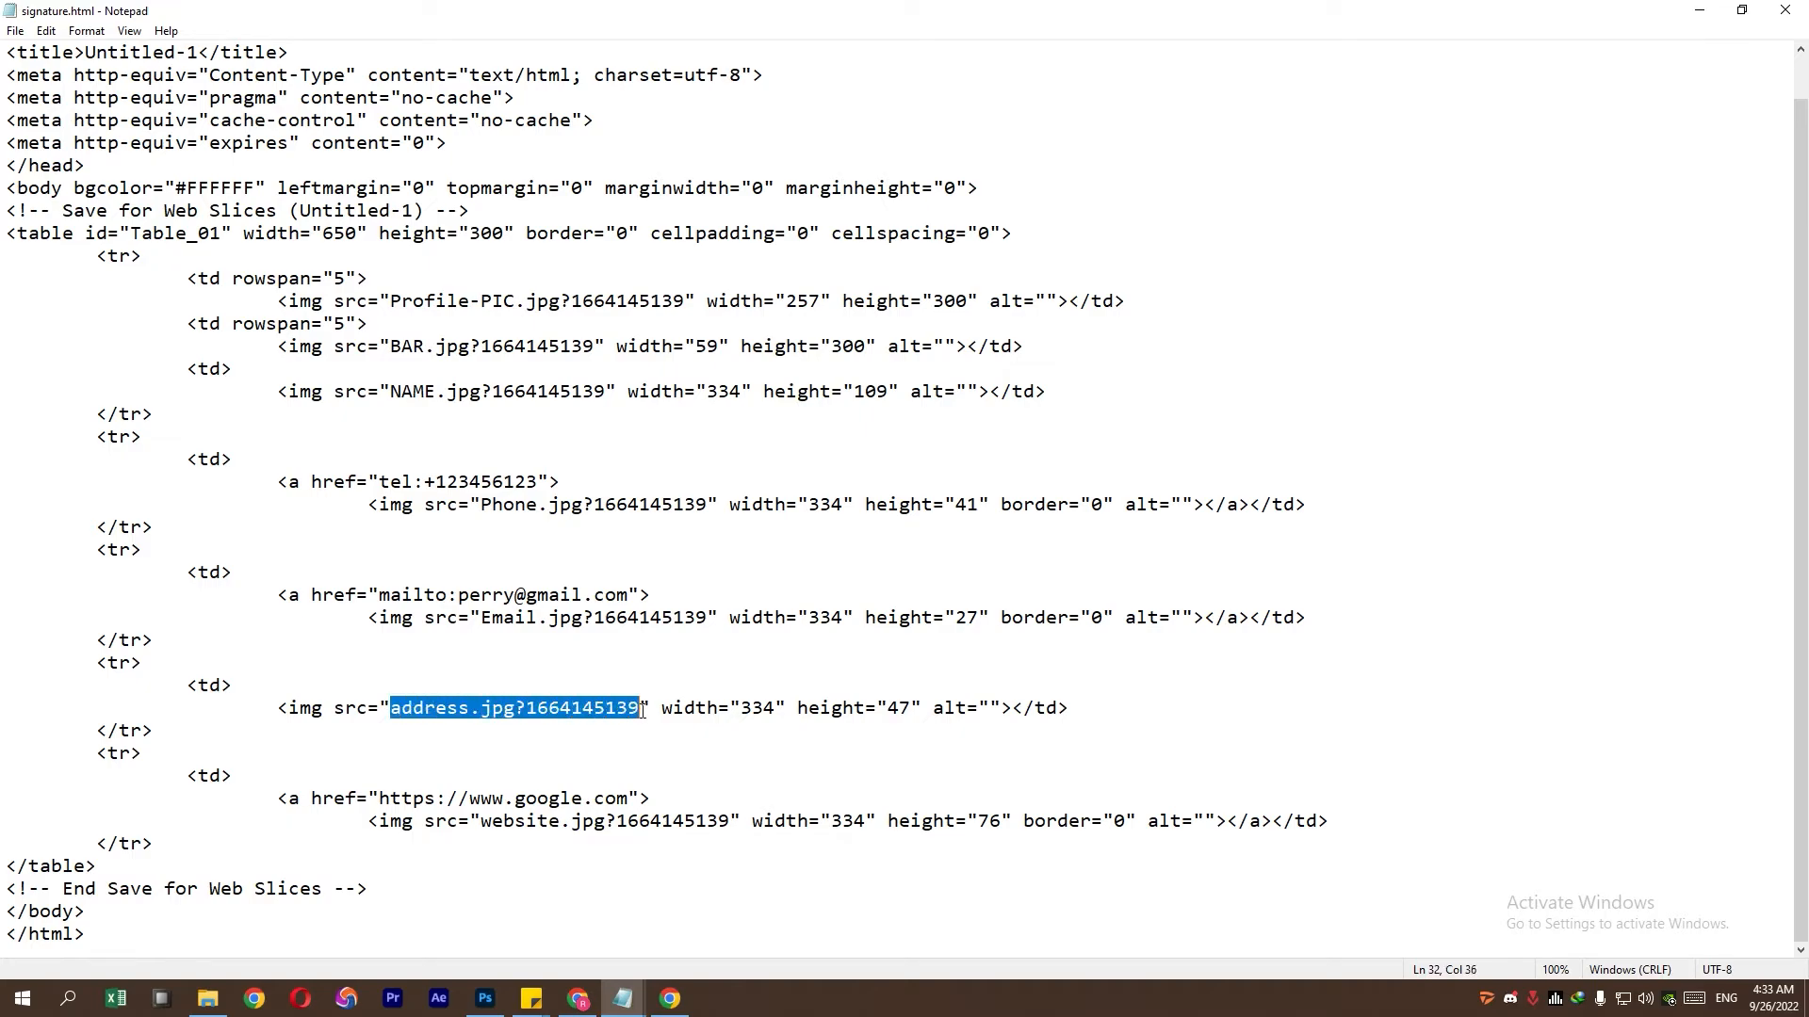
pyautogui.hotkey('ctrl', 'v')
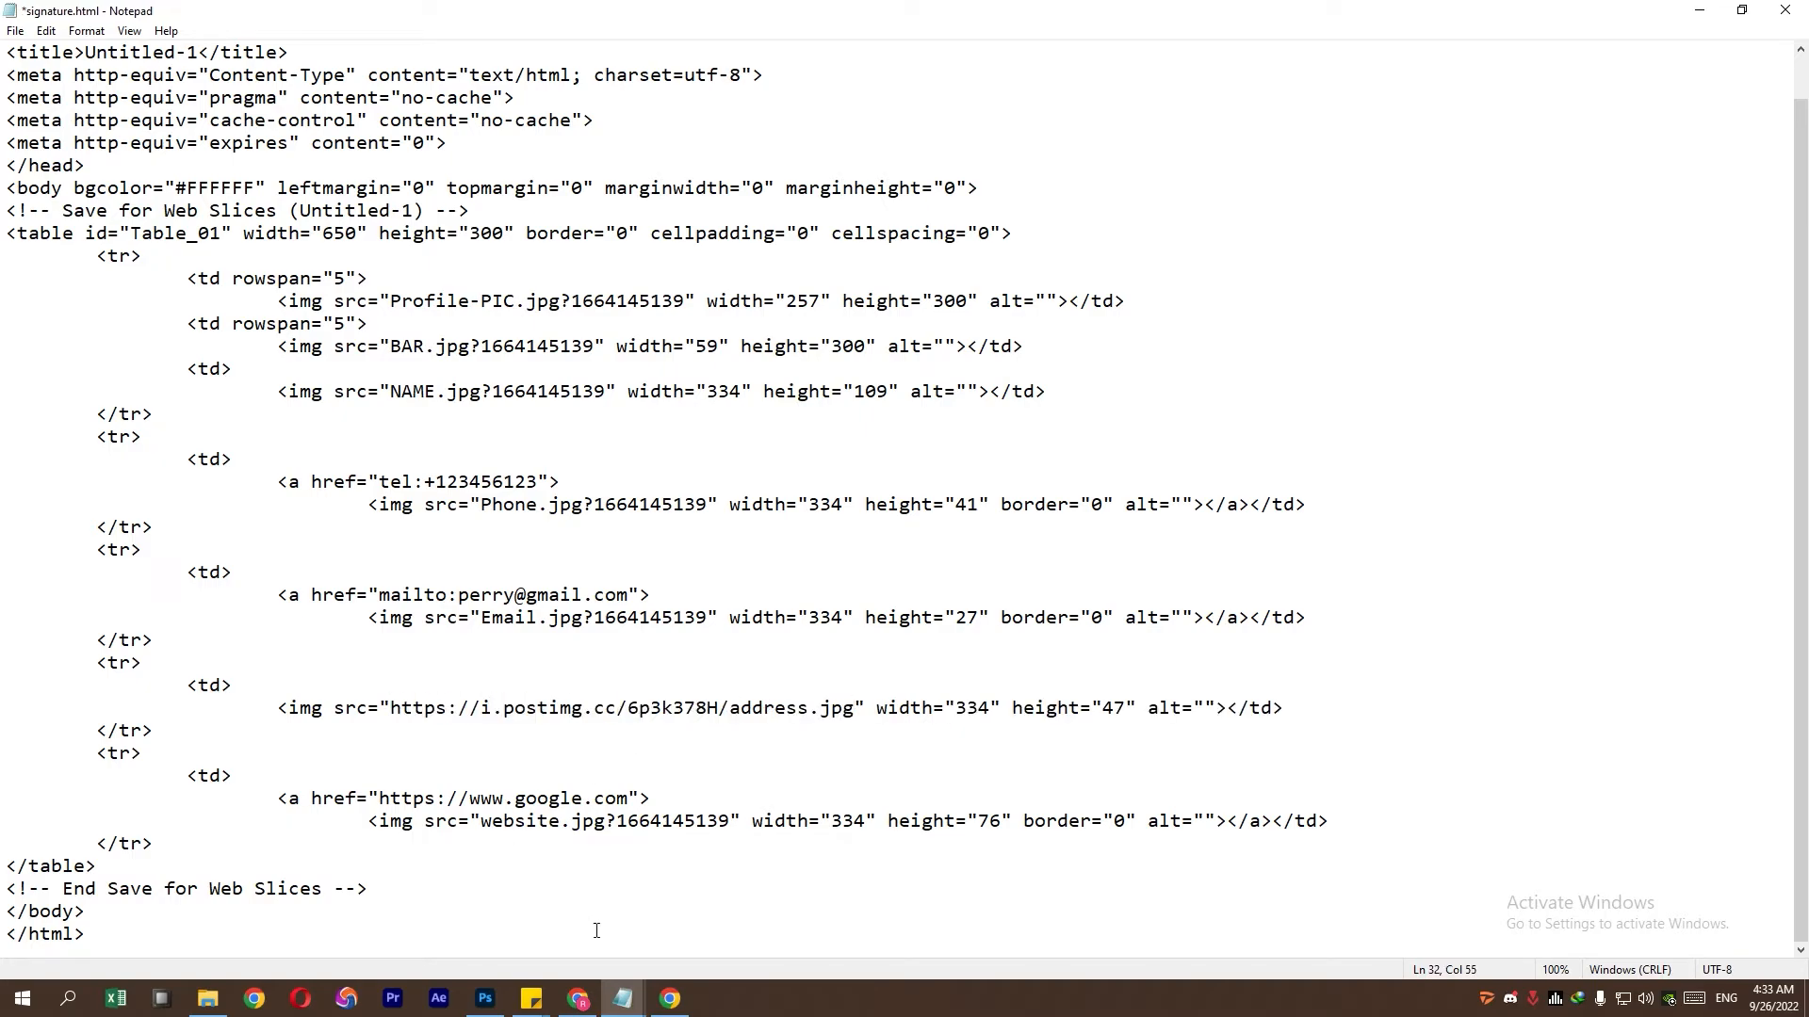
pyautogui.click(670, 998)
pyautogui.moveTo(853, 507); pyautogui.dragTo(585, 505)
pyautogui.rightClick(612, 510)
pyautogui.click(636, 524)
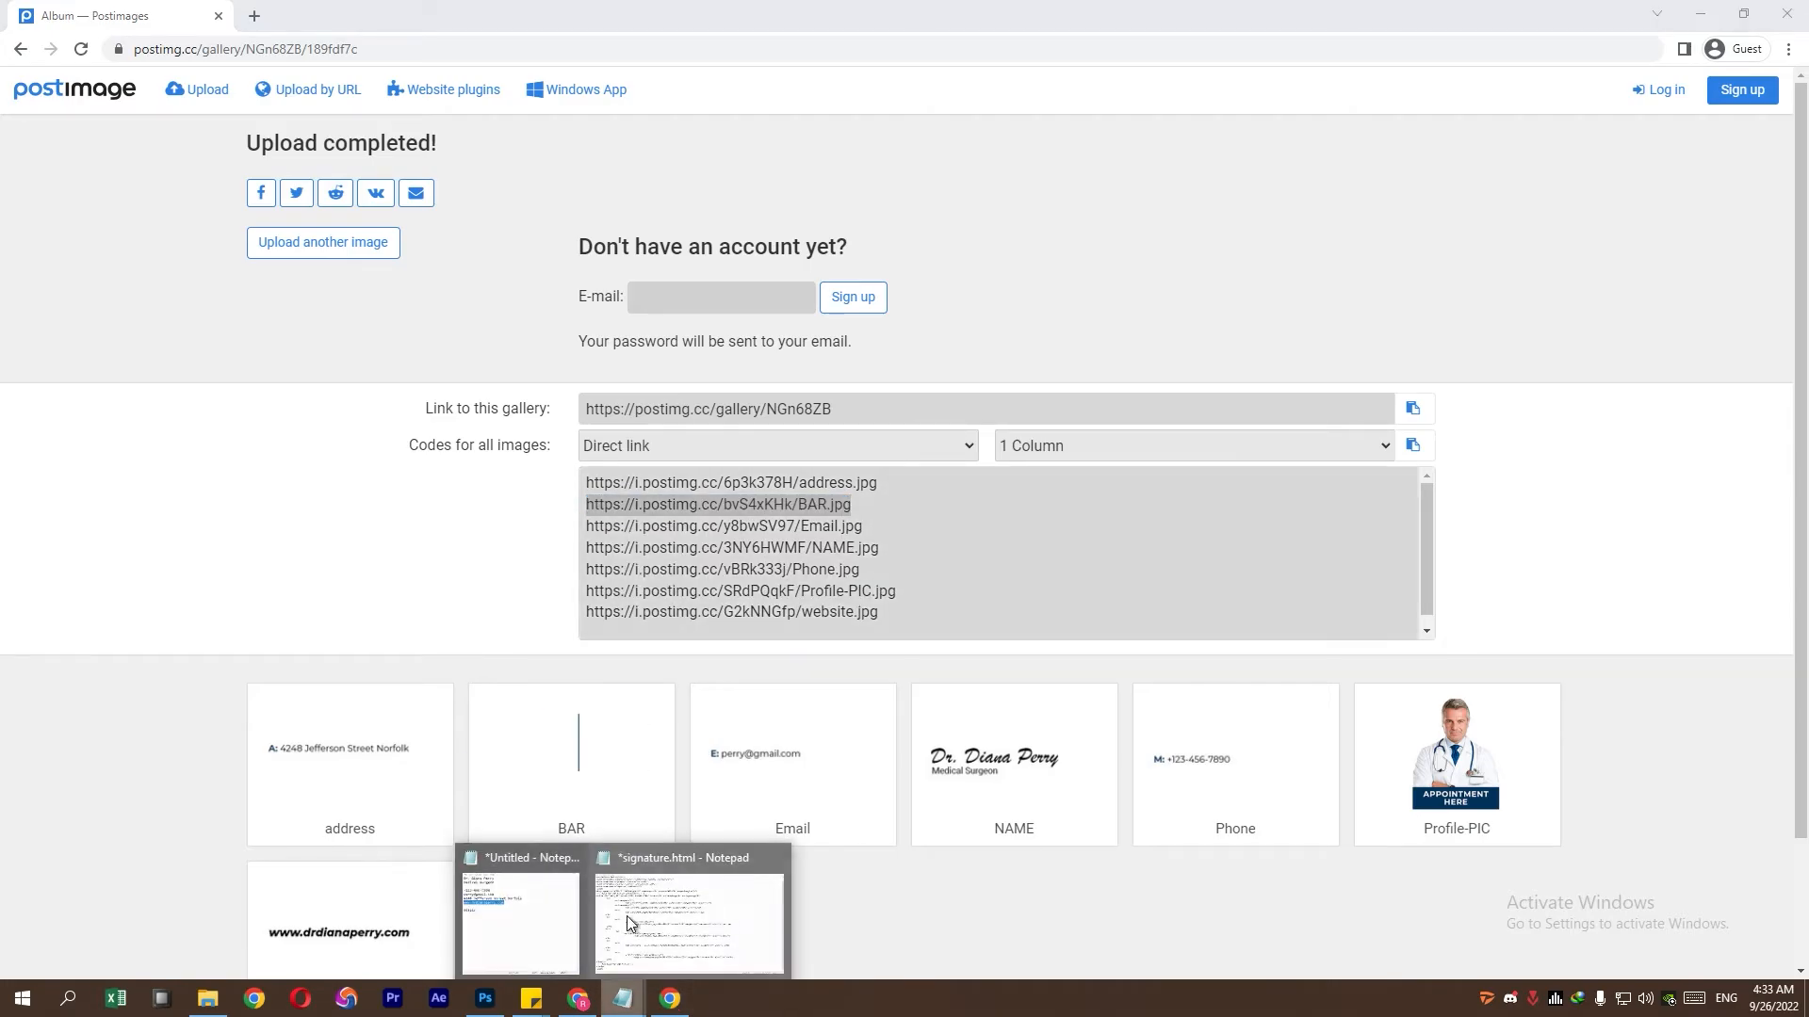
pyautogui.click(693, 919)
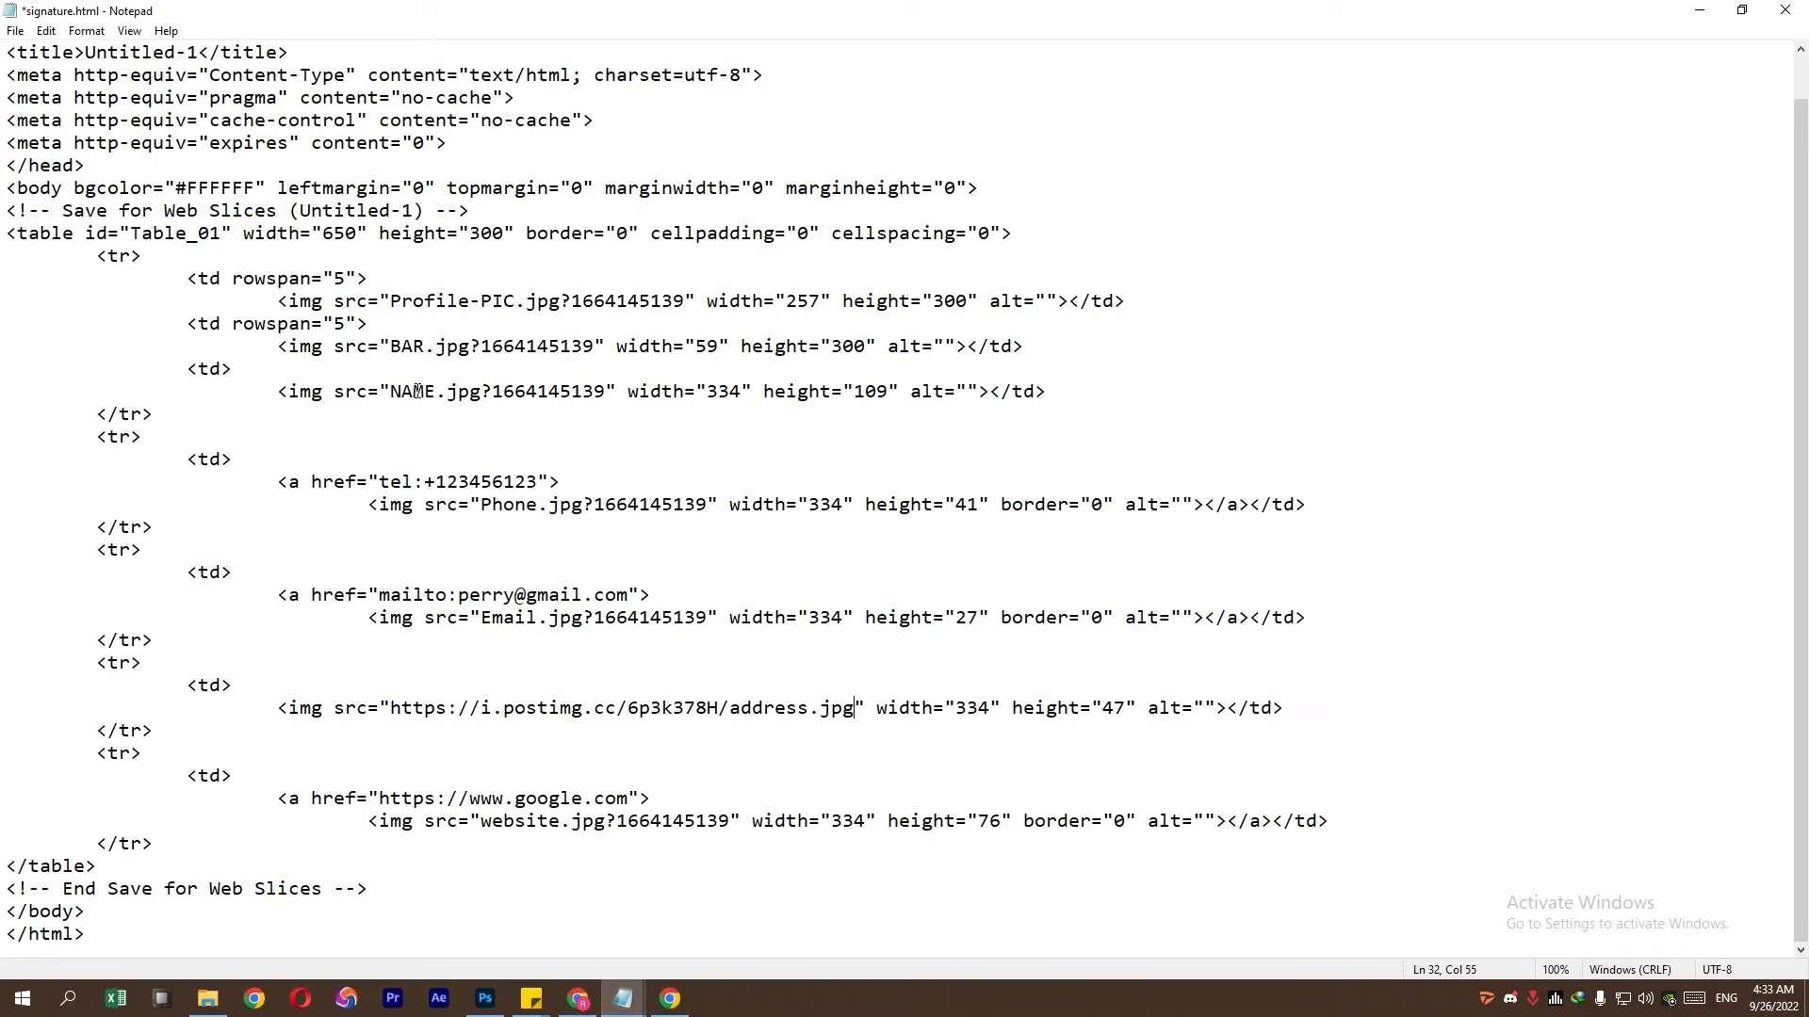
pyautogui.moveTo(394, 346); pyautogui.dragTo(579, 344)
pyautogui.hotkey('ctrl', 'v')
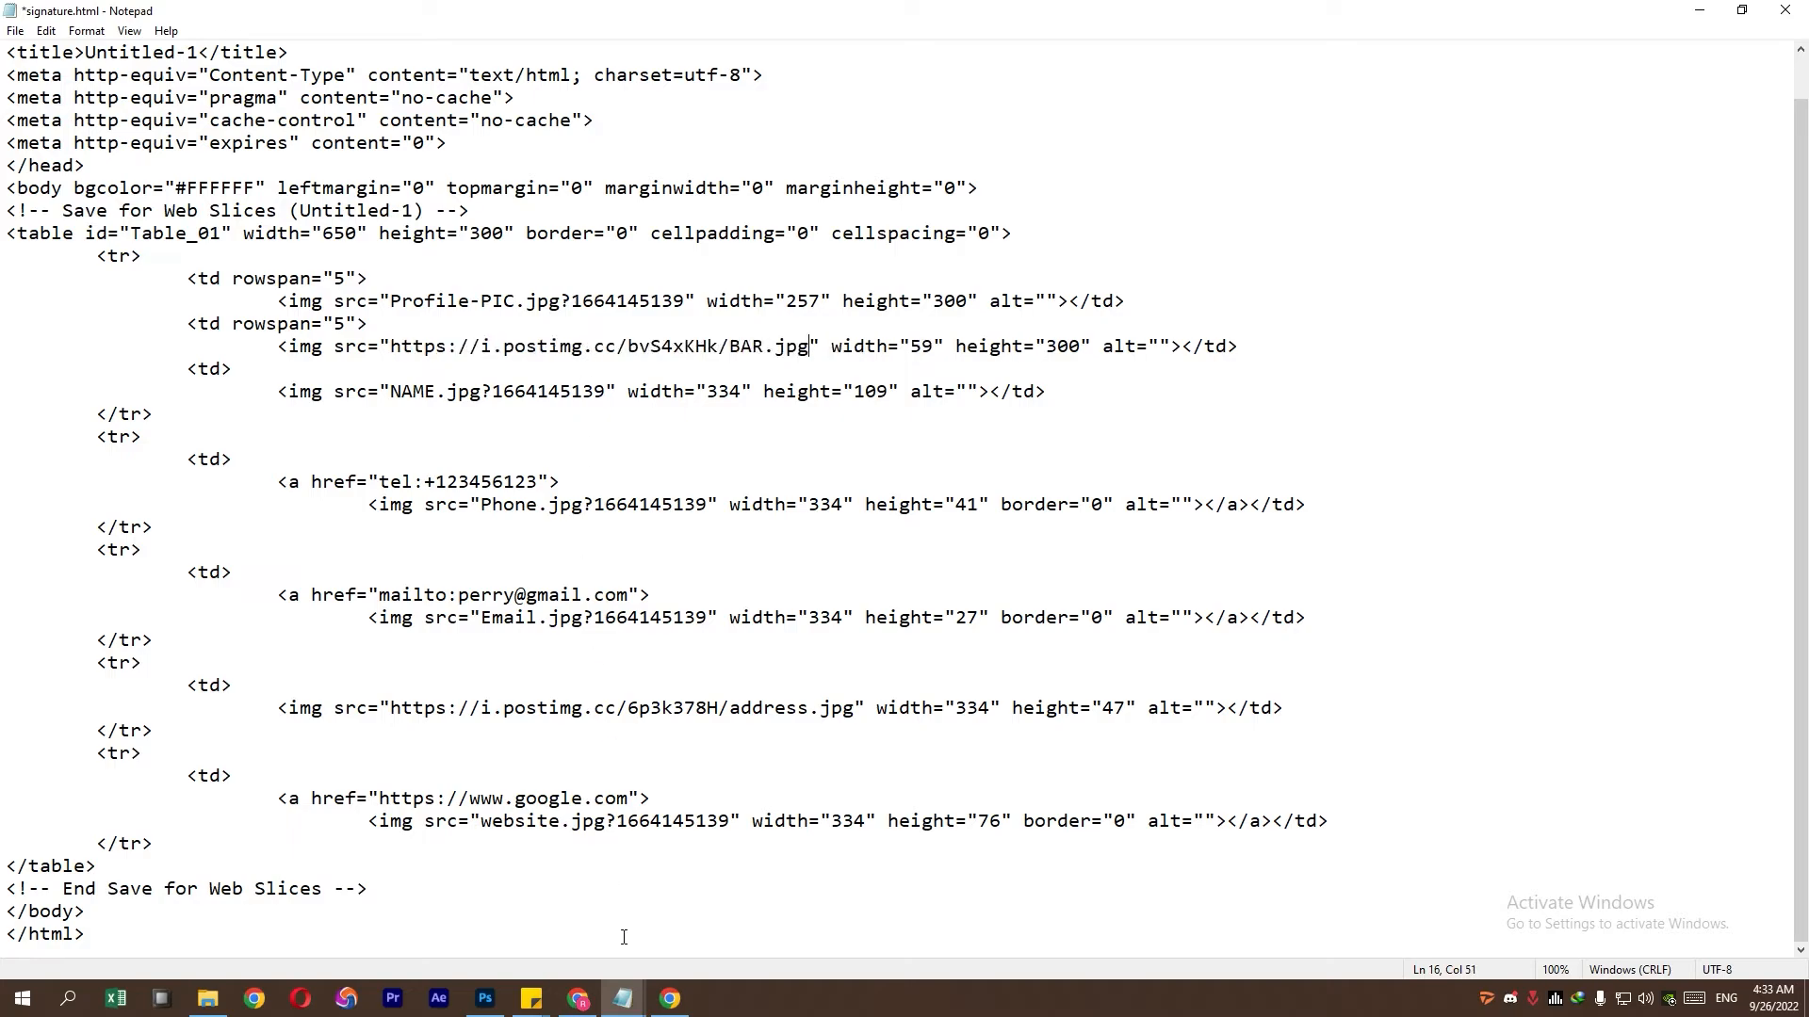
# - Replace the Email.jpg image source with its Postimages direct link
pyautogui.click(669, 999)
pyautogui.moveTo(876, 528); pyautogui.dragTo(585, 528)
pyautogui.click(624, 998)
pyautogui.moveTo(481, 617); pyautogui.dragTo(708, 618)
pyautogui.hotkey('ctrl', 'v')
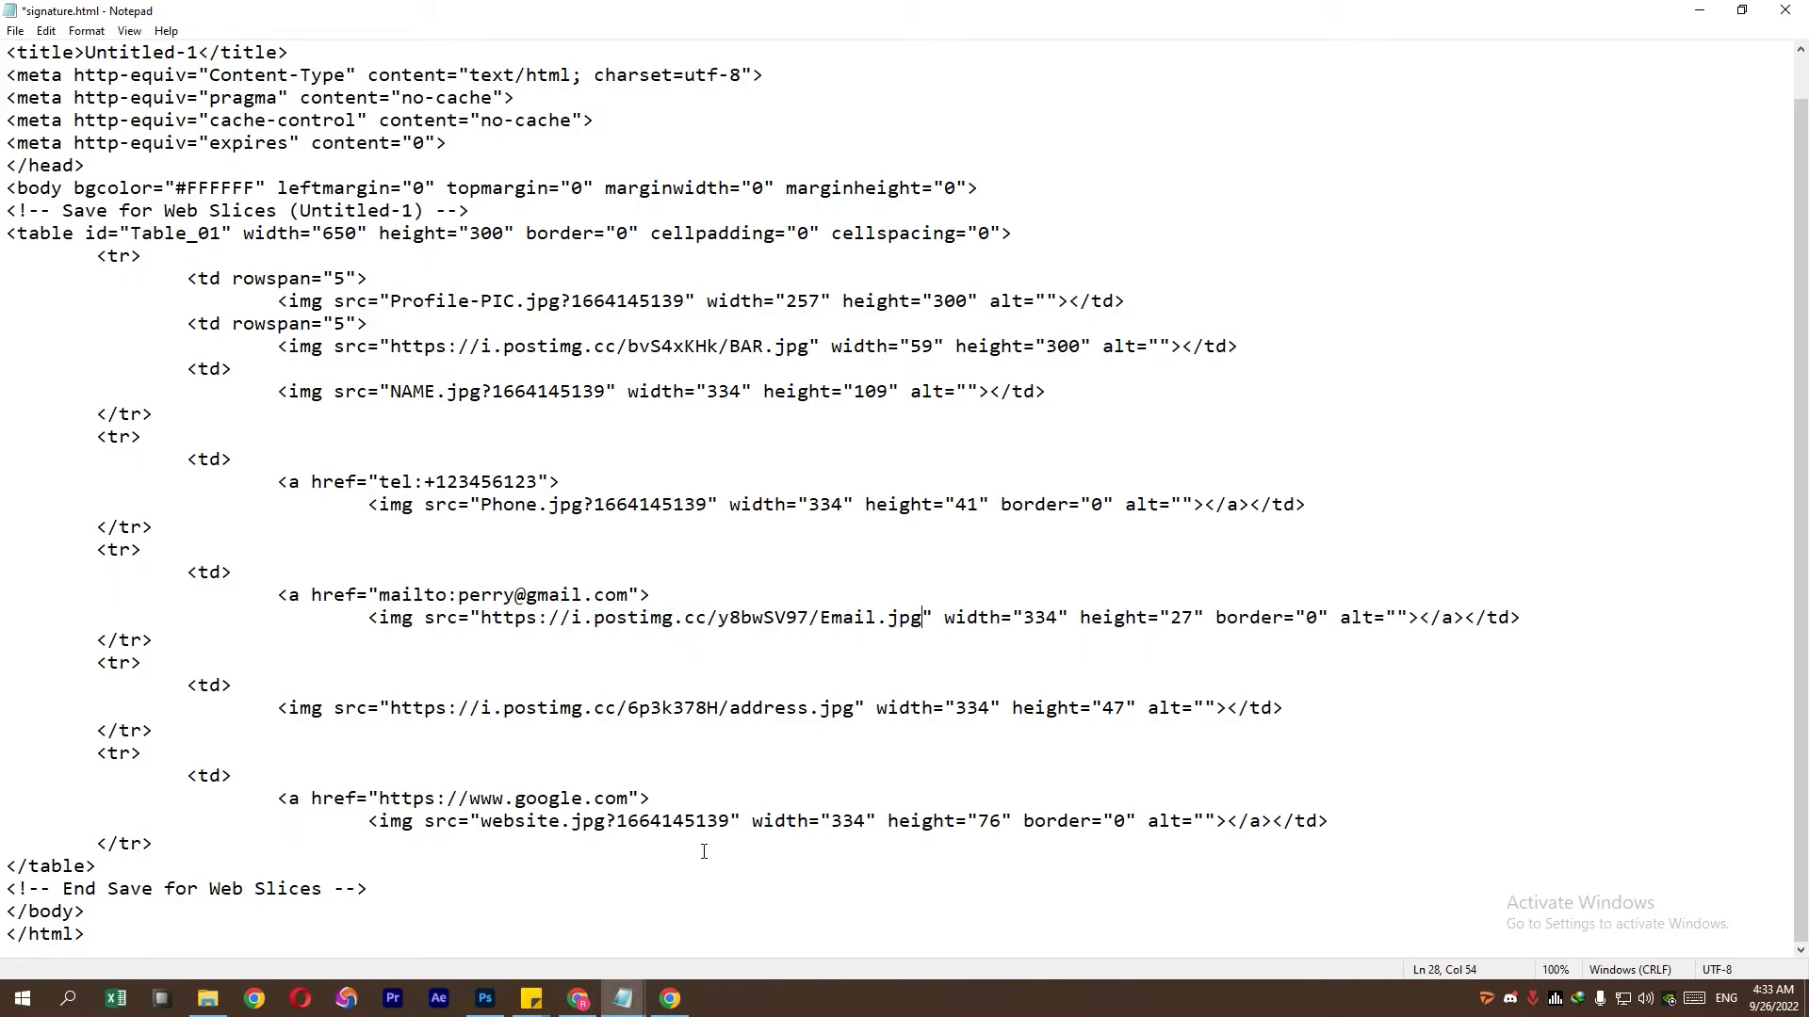
# - Copy the NAME.jpg direct link from the Postimages gallery
pyautogui.click(670, 1001)
pyautogui.moveTo(880, 549); pyautogui.dragTo(552, 561)
pyautogui.rightClick(622, 548)
pyautogui.click(658, 564)
pyautogui.moveTo(624, 997)
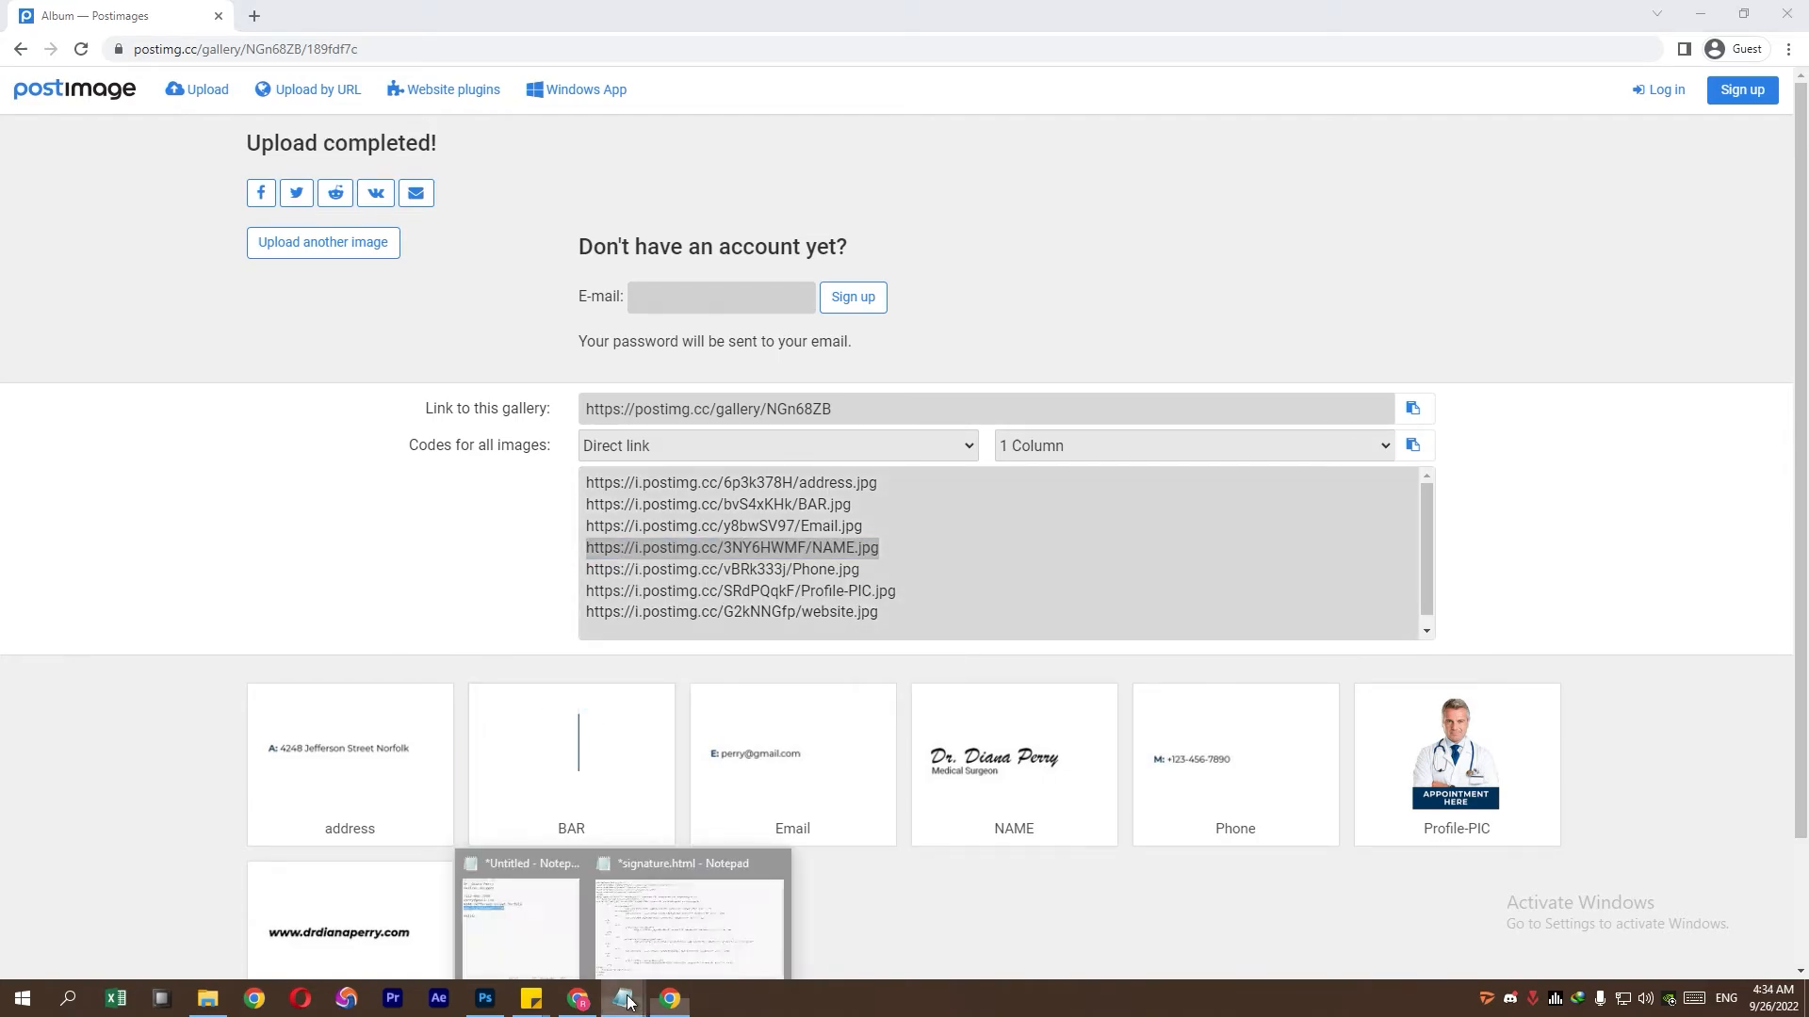
pyautogui.click(522, 909)
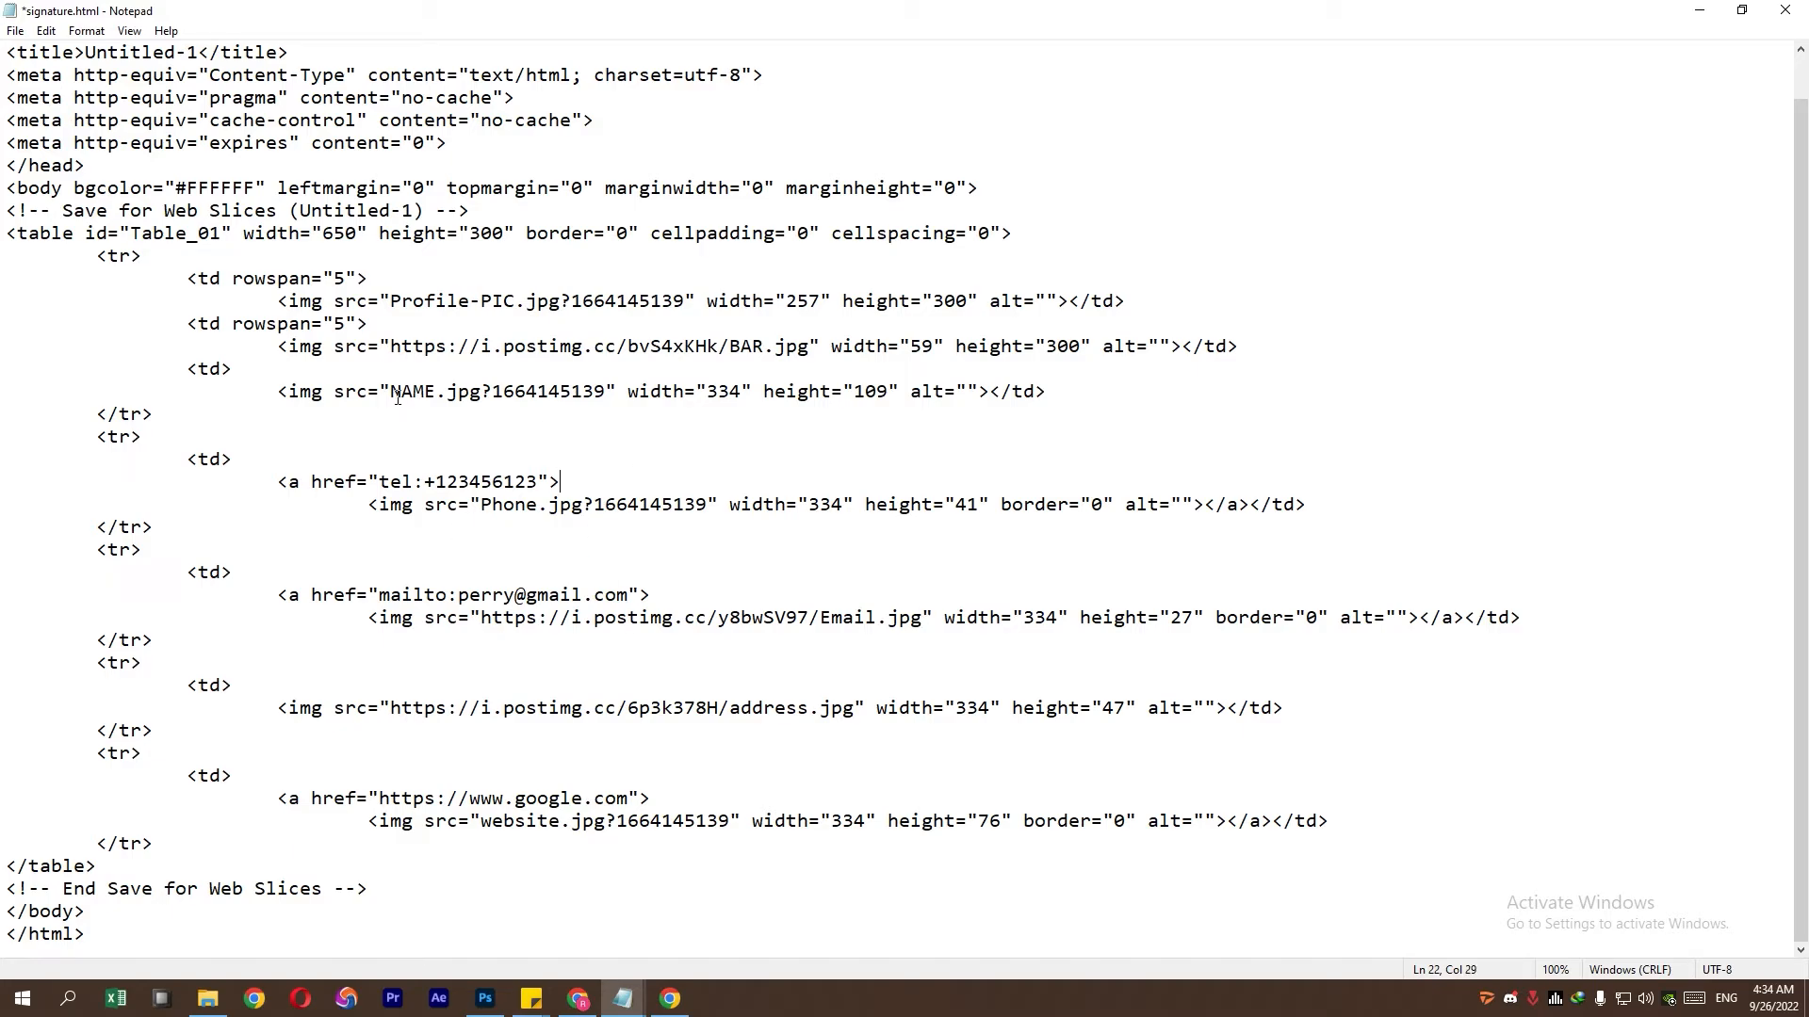
# - Replace the NAME.jpg and Phone.jpg image sources with their Postimages direct links
pyautogui.moveTo(397, 395); pyautogui.dragTo(597, 390)
pyautogui.hotkey('ctrl', 'v')
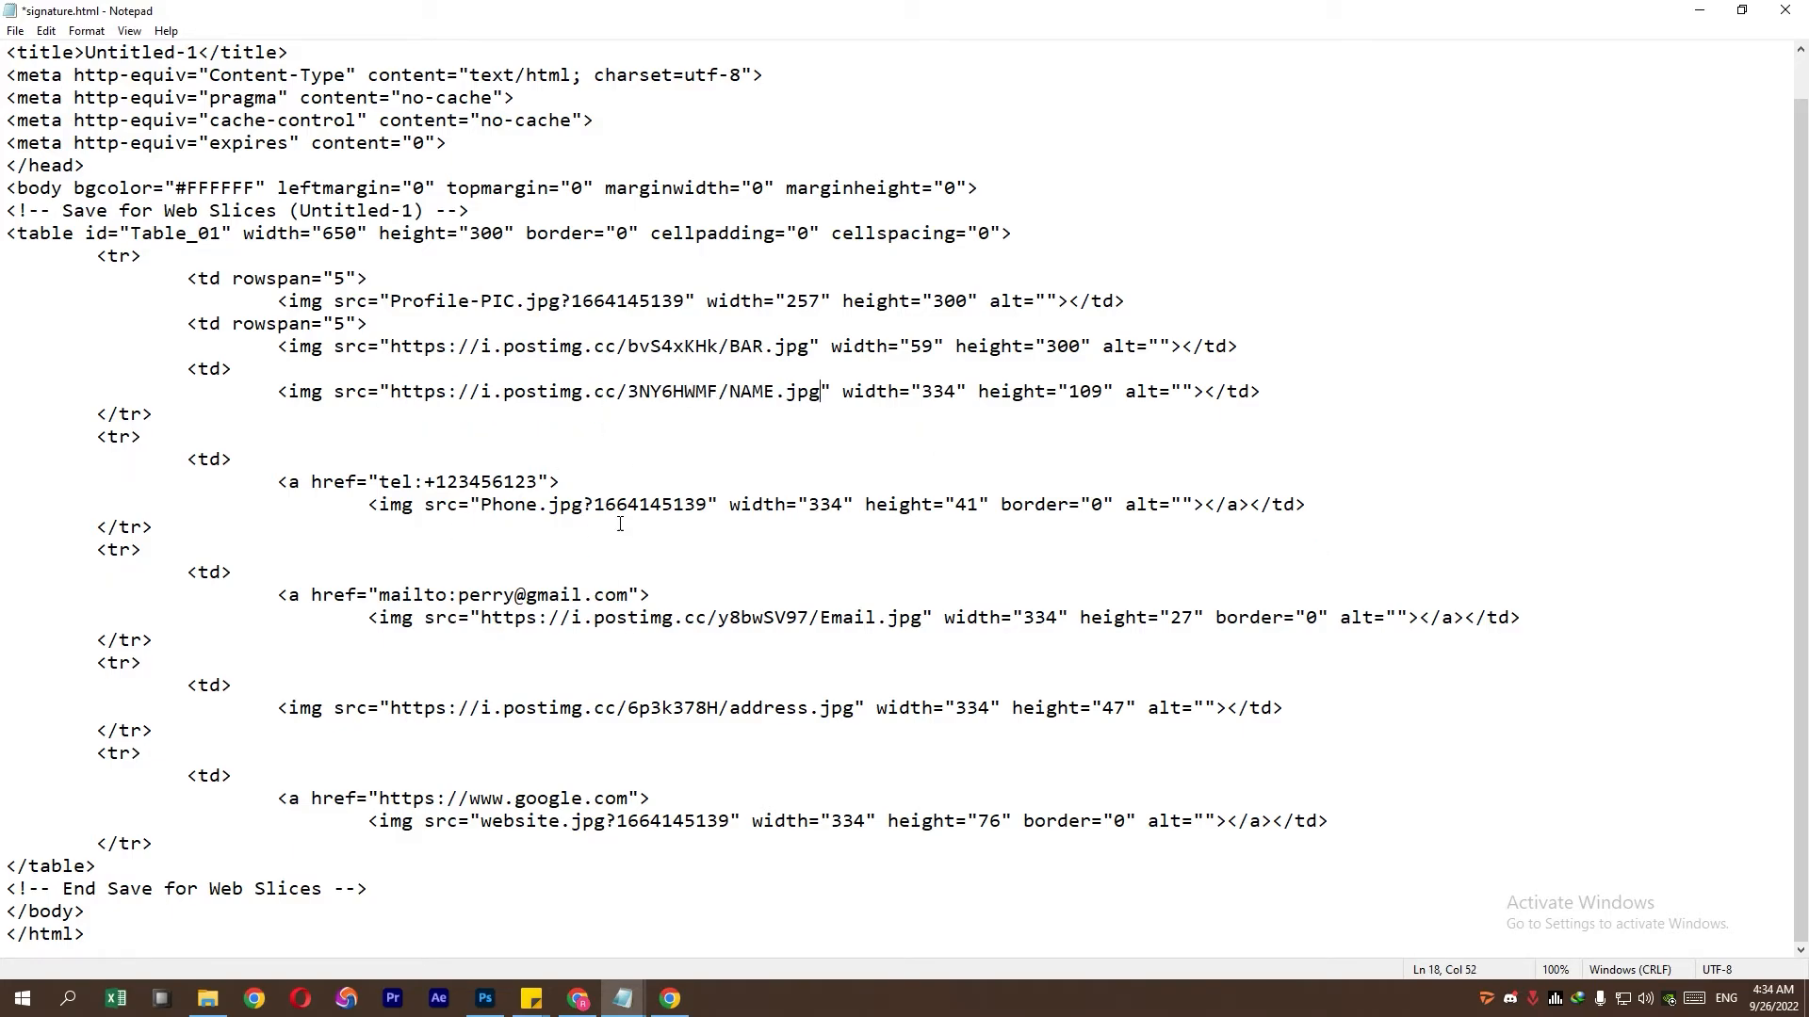
pyautogui.click(669, 998)
pyautogui.moveTo(861, 569); pyautogui.dragTo(592, 573)
pyautogui.rightClick(587, 574)
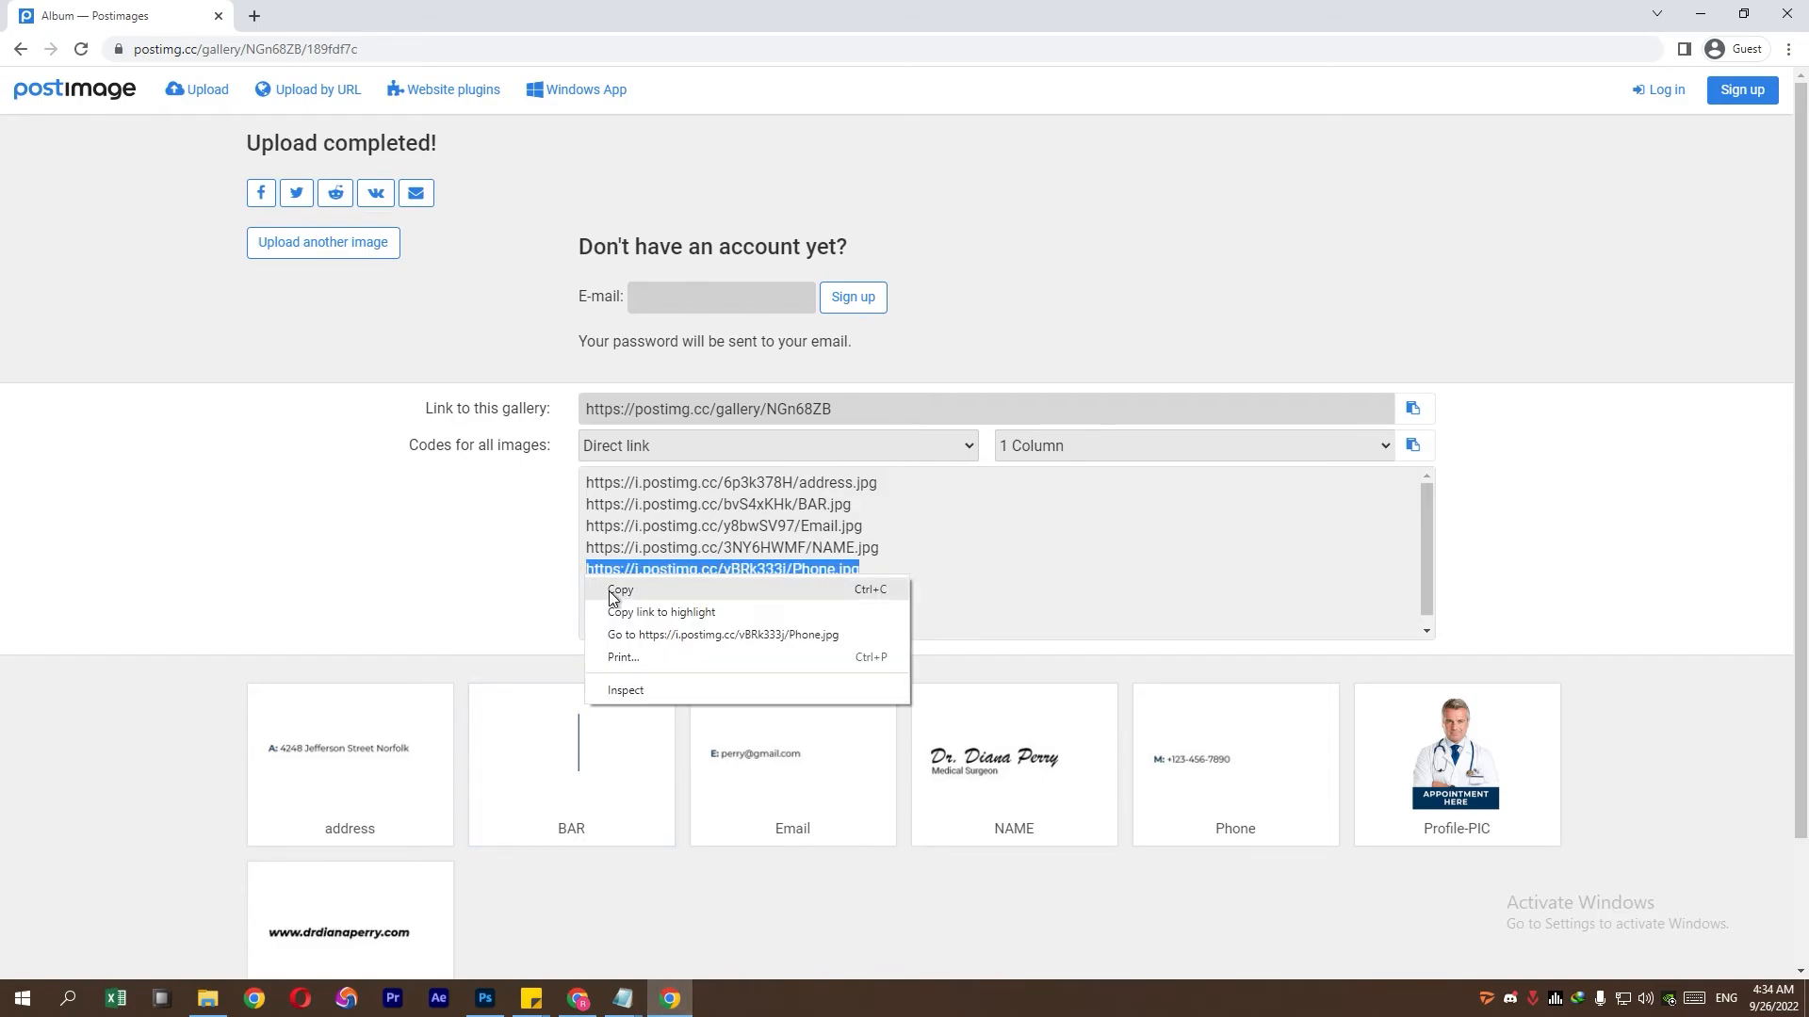
pyautogui.click(617, 589)
pyautogui.moveTo(595, 1007)
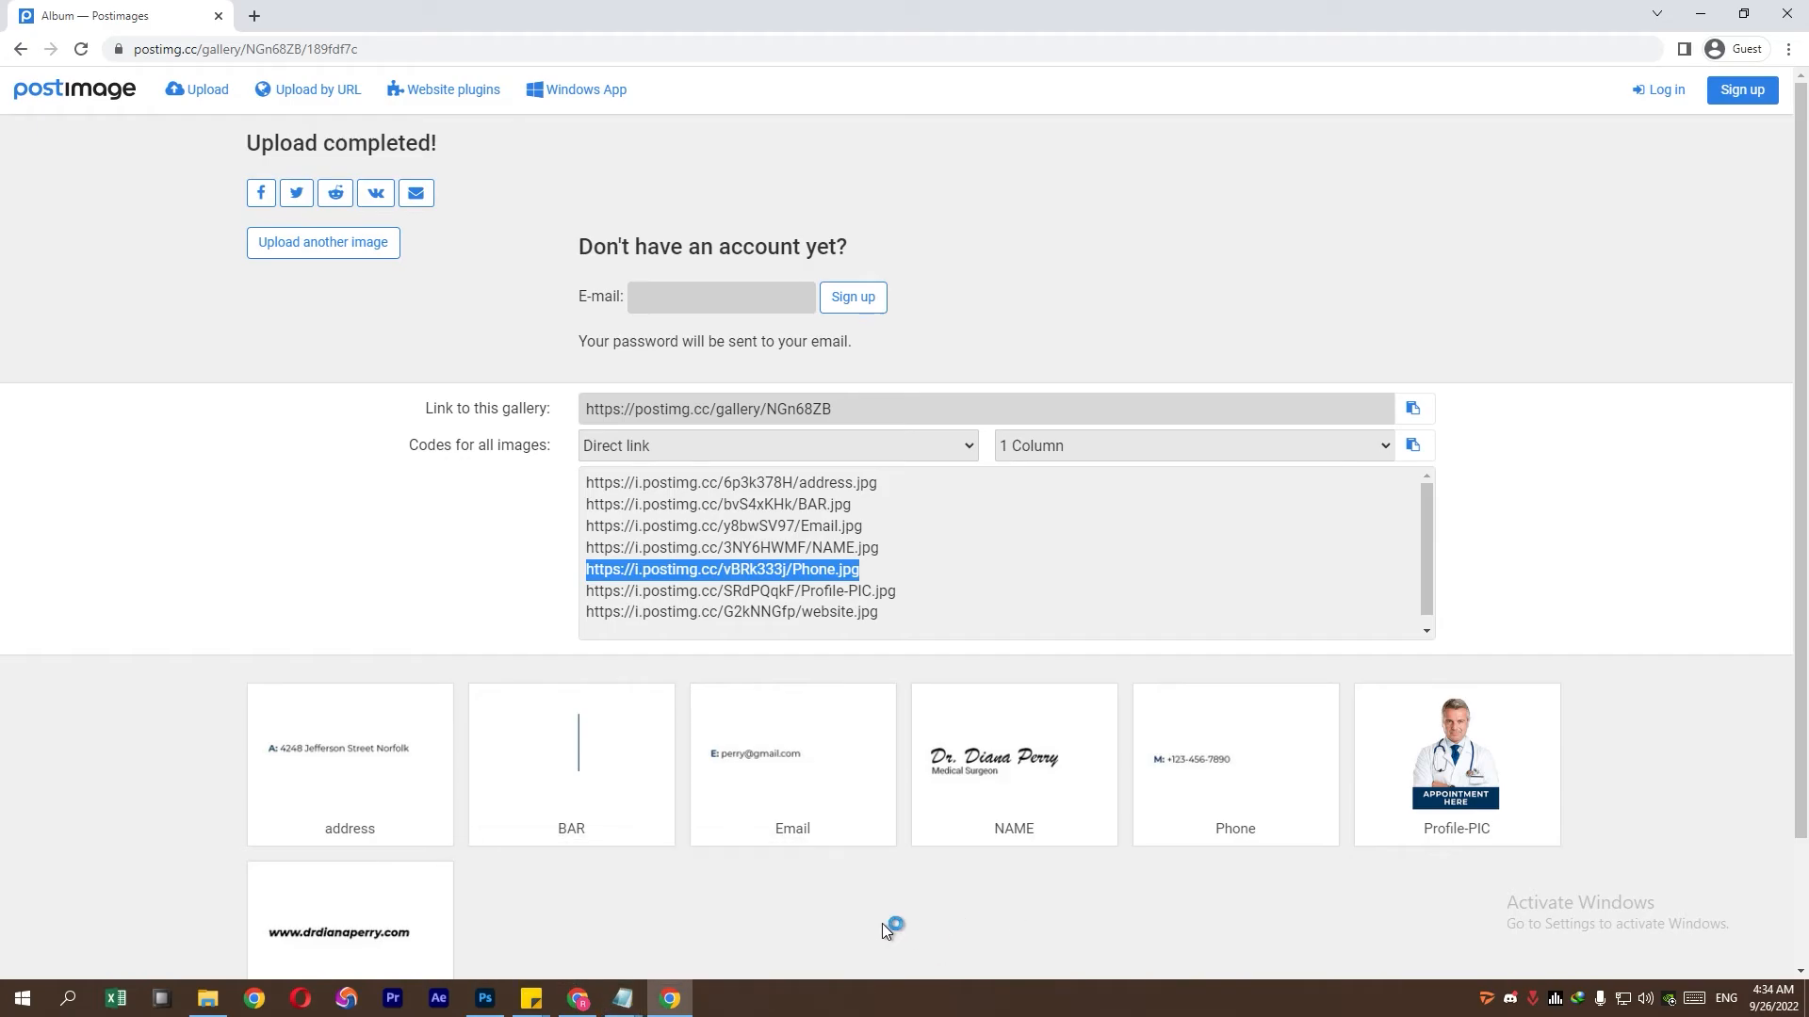
pyautogui.click(623, 997)
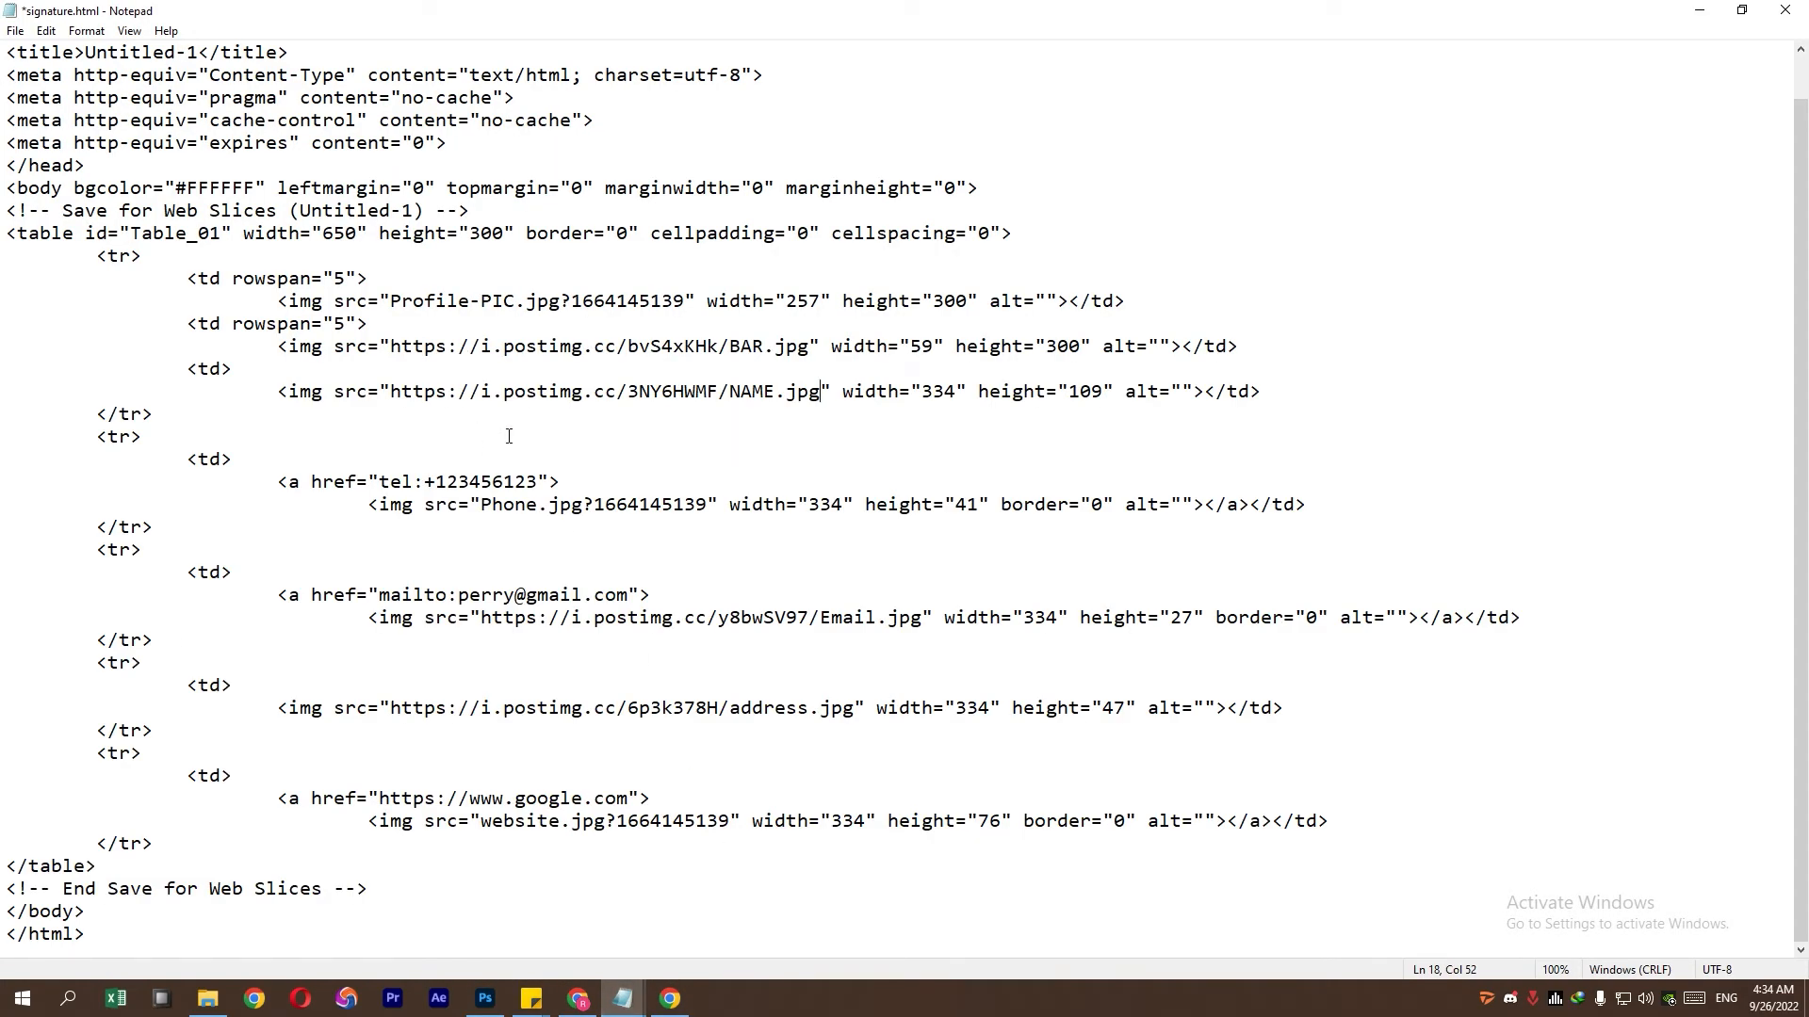
pyautogui.click(670, 1003)
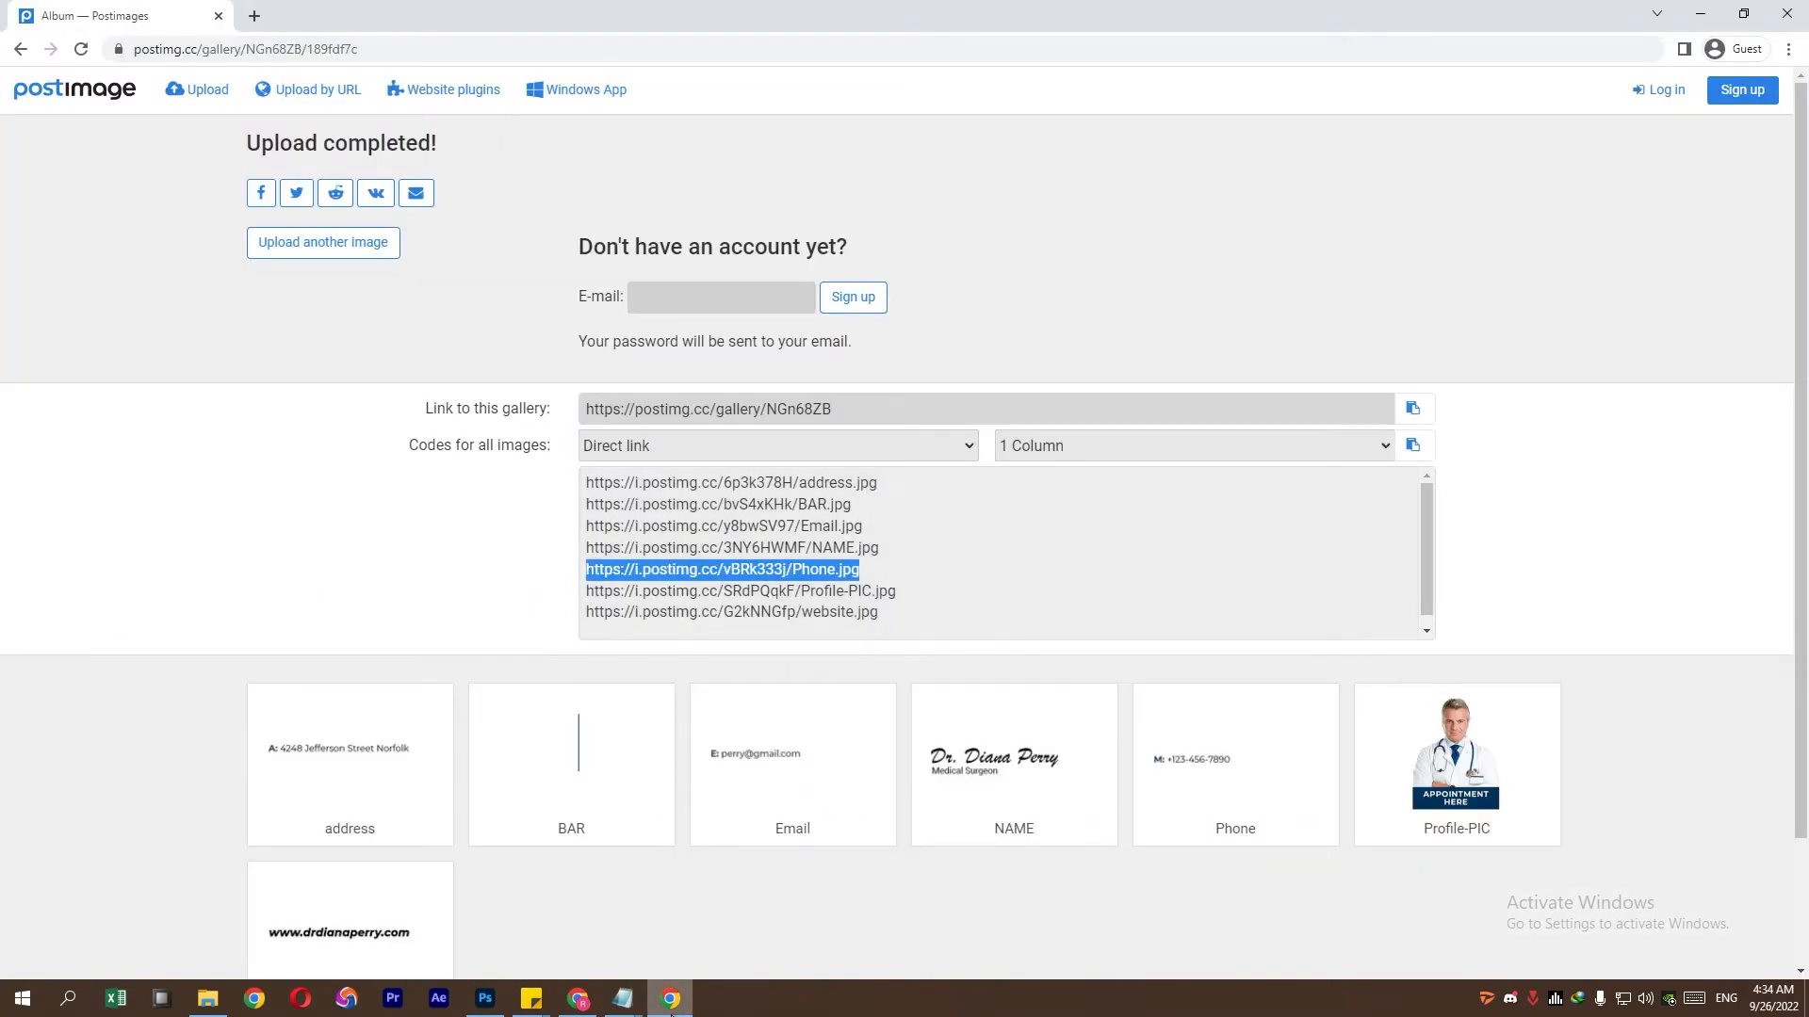
pyautogui.click(622, 998)
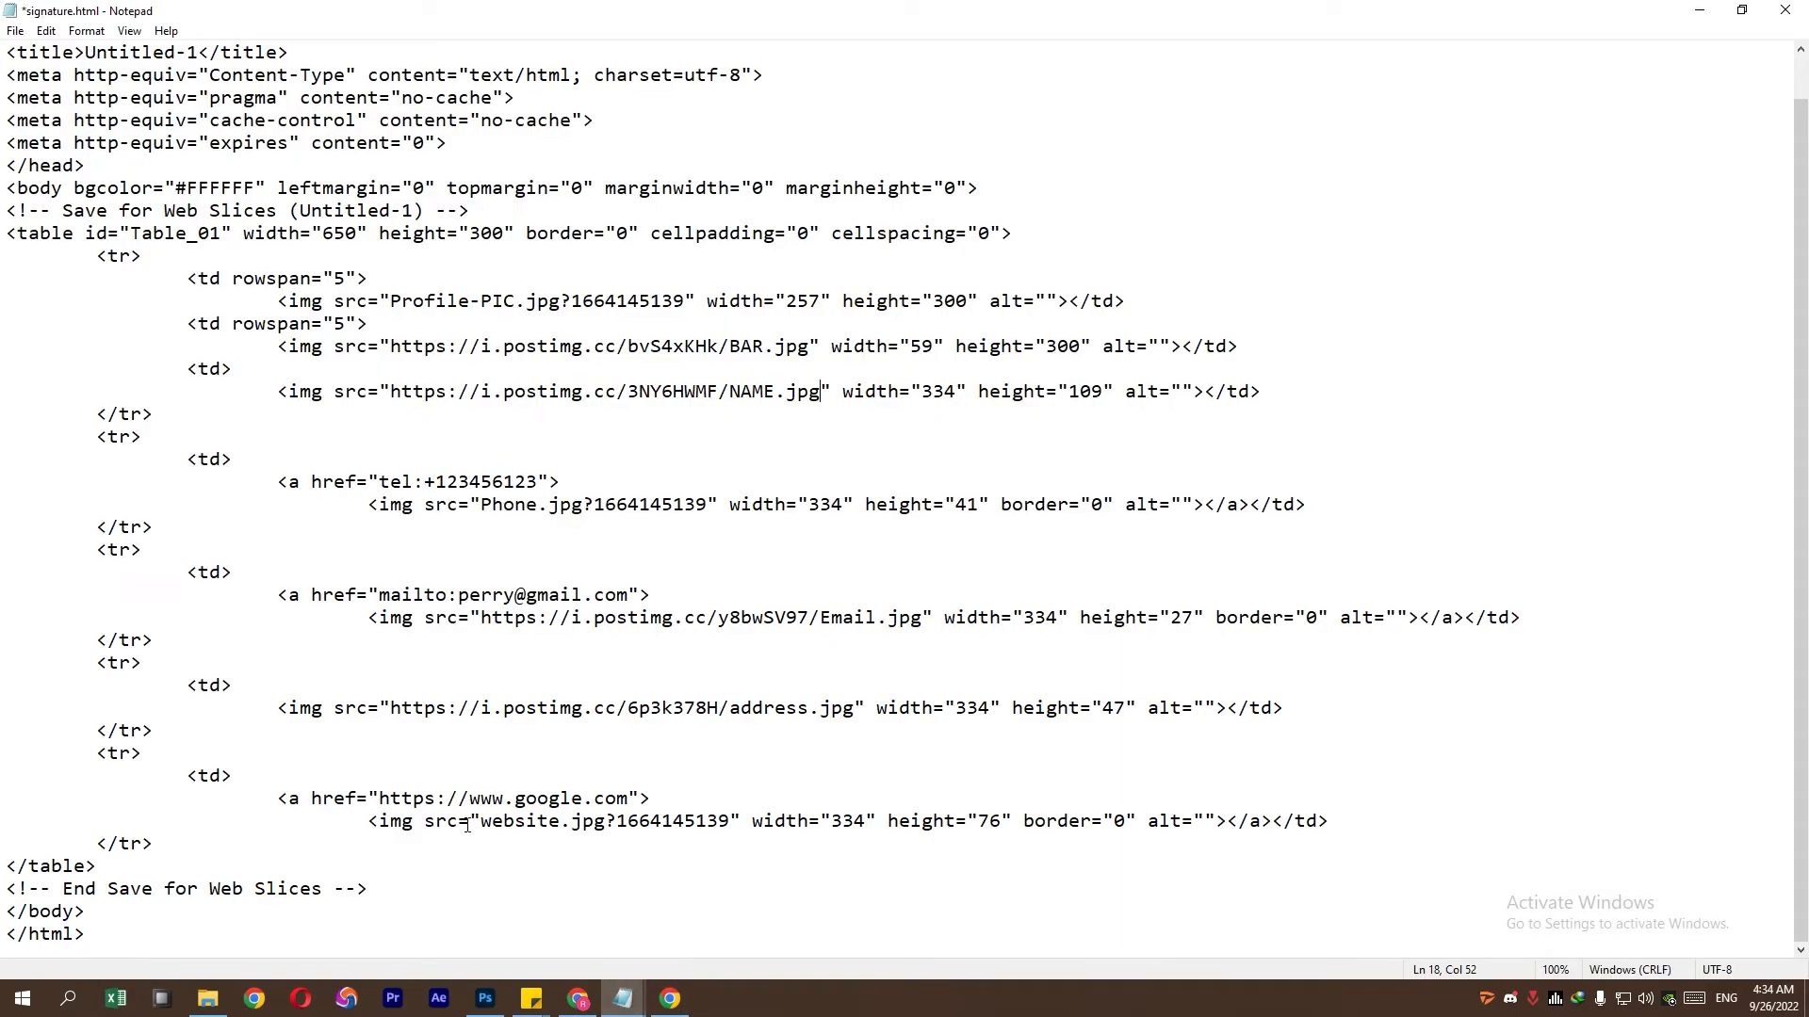
pyautogui.moveTo(483, 505); pyautogui.dragTo(698, 505)
pyautogui.hotkey('ctrl', 'v')
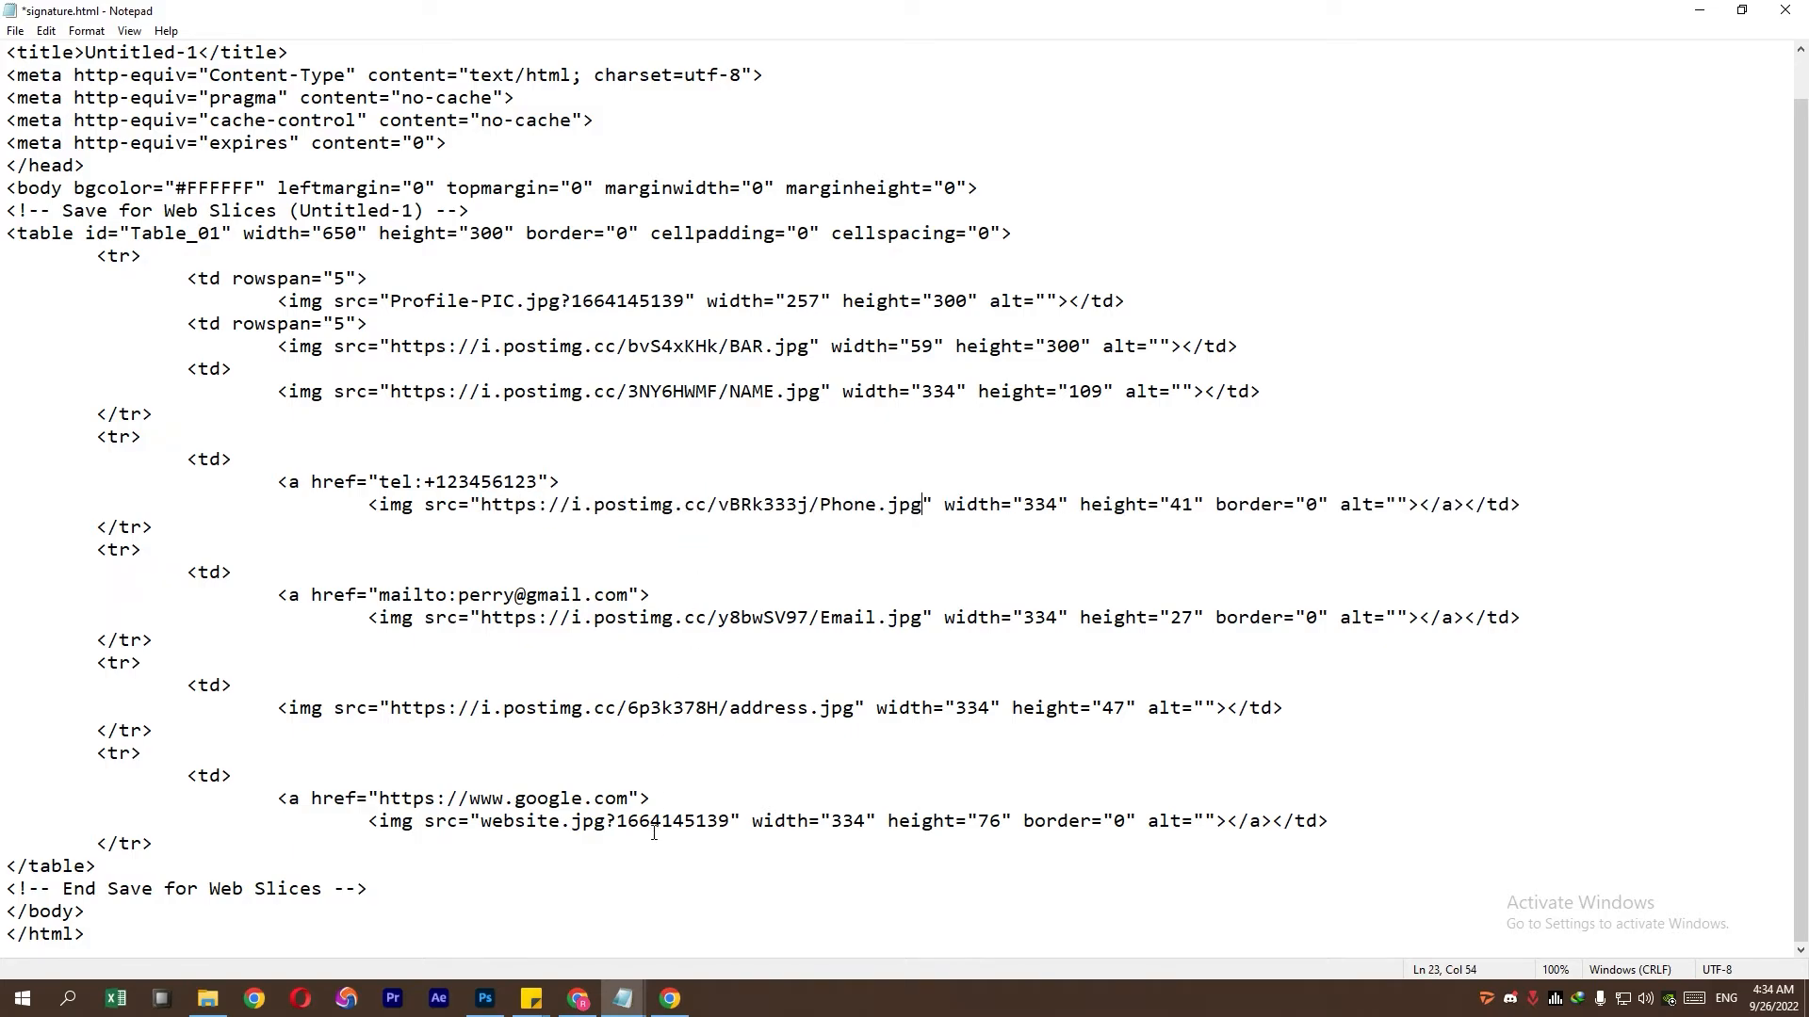
# - Replace the Profile-PIC image source with its Postimages direct link
pyautogui.click(669, 998)
pyautogui.moveTo(900, 592); pyautogui.dragTo(578, 596)
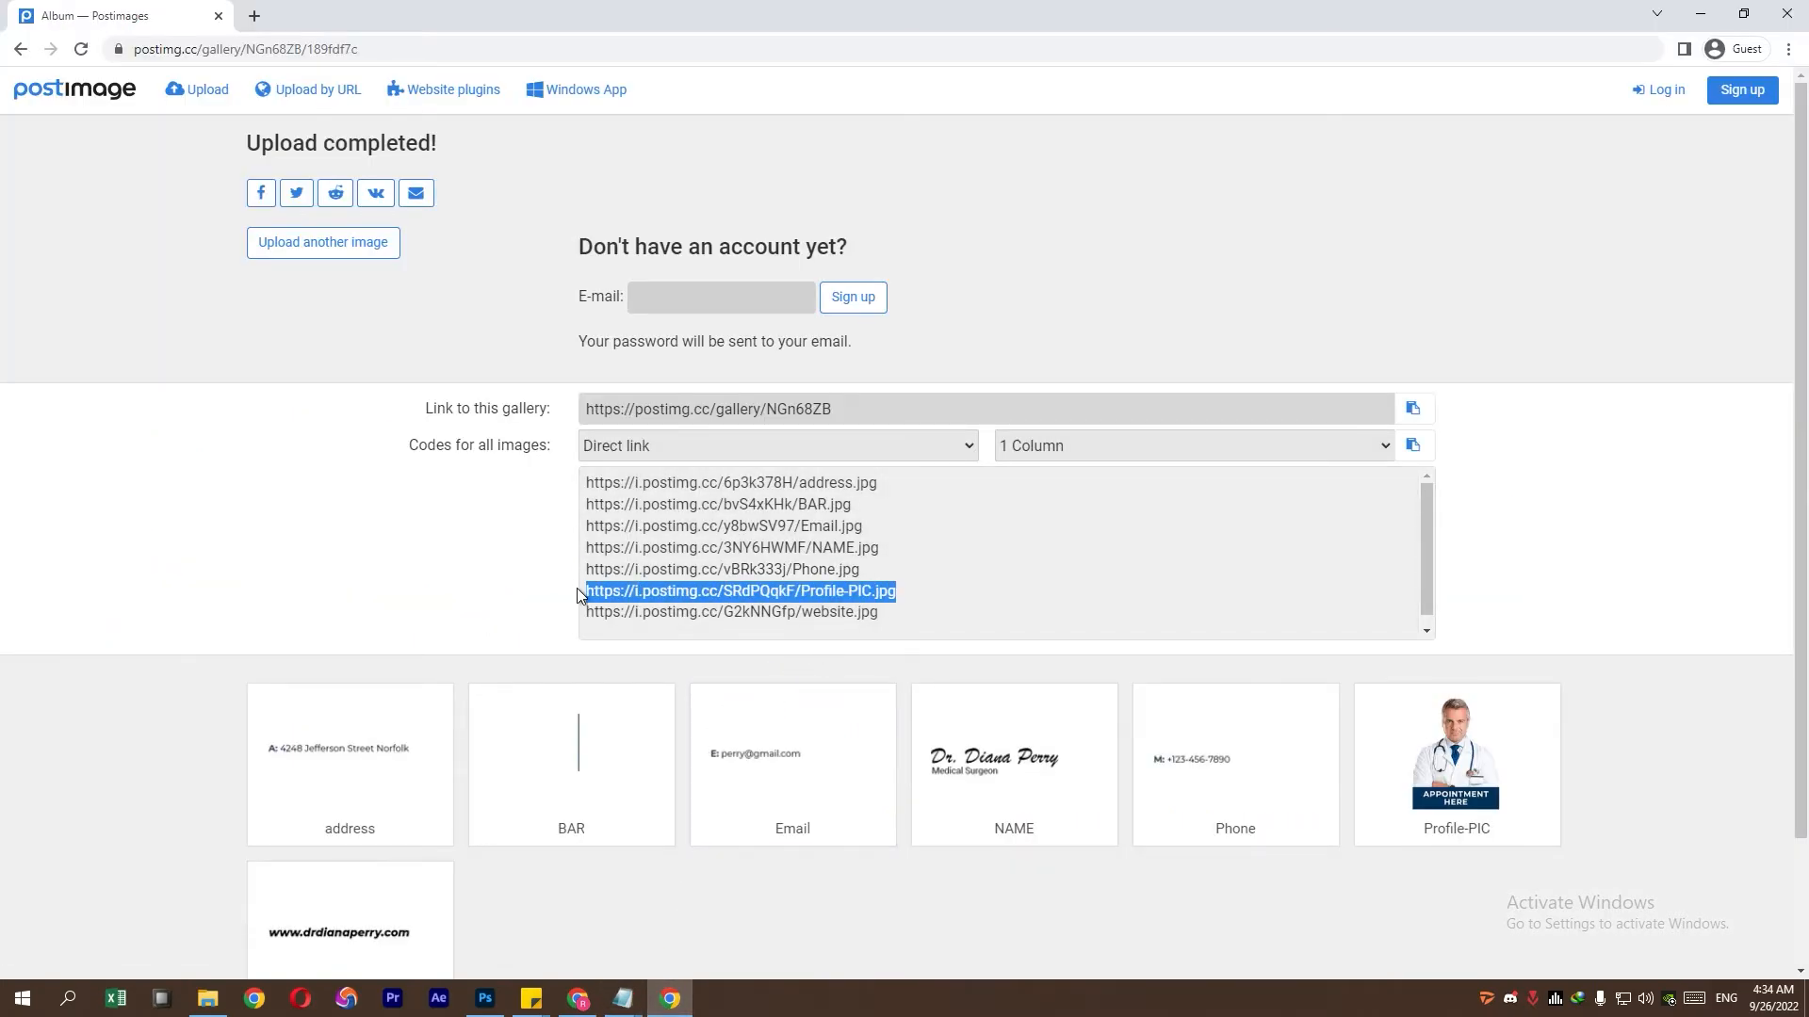
pyautogui.rightClick(608, 591)
pyautogui.click(650, 608)
pyautogui.click(623, 998)
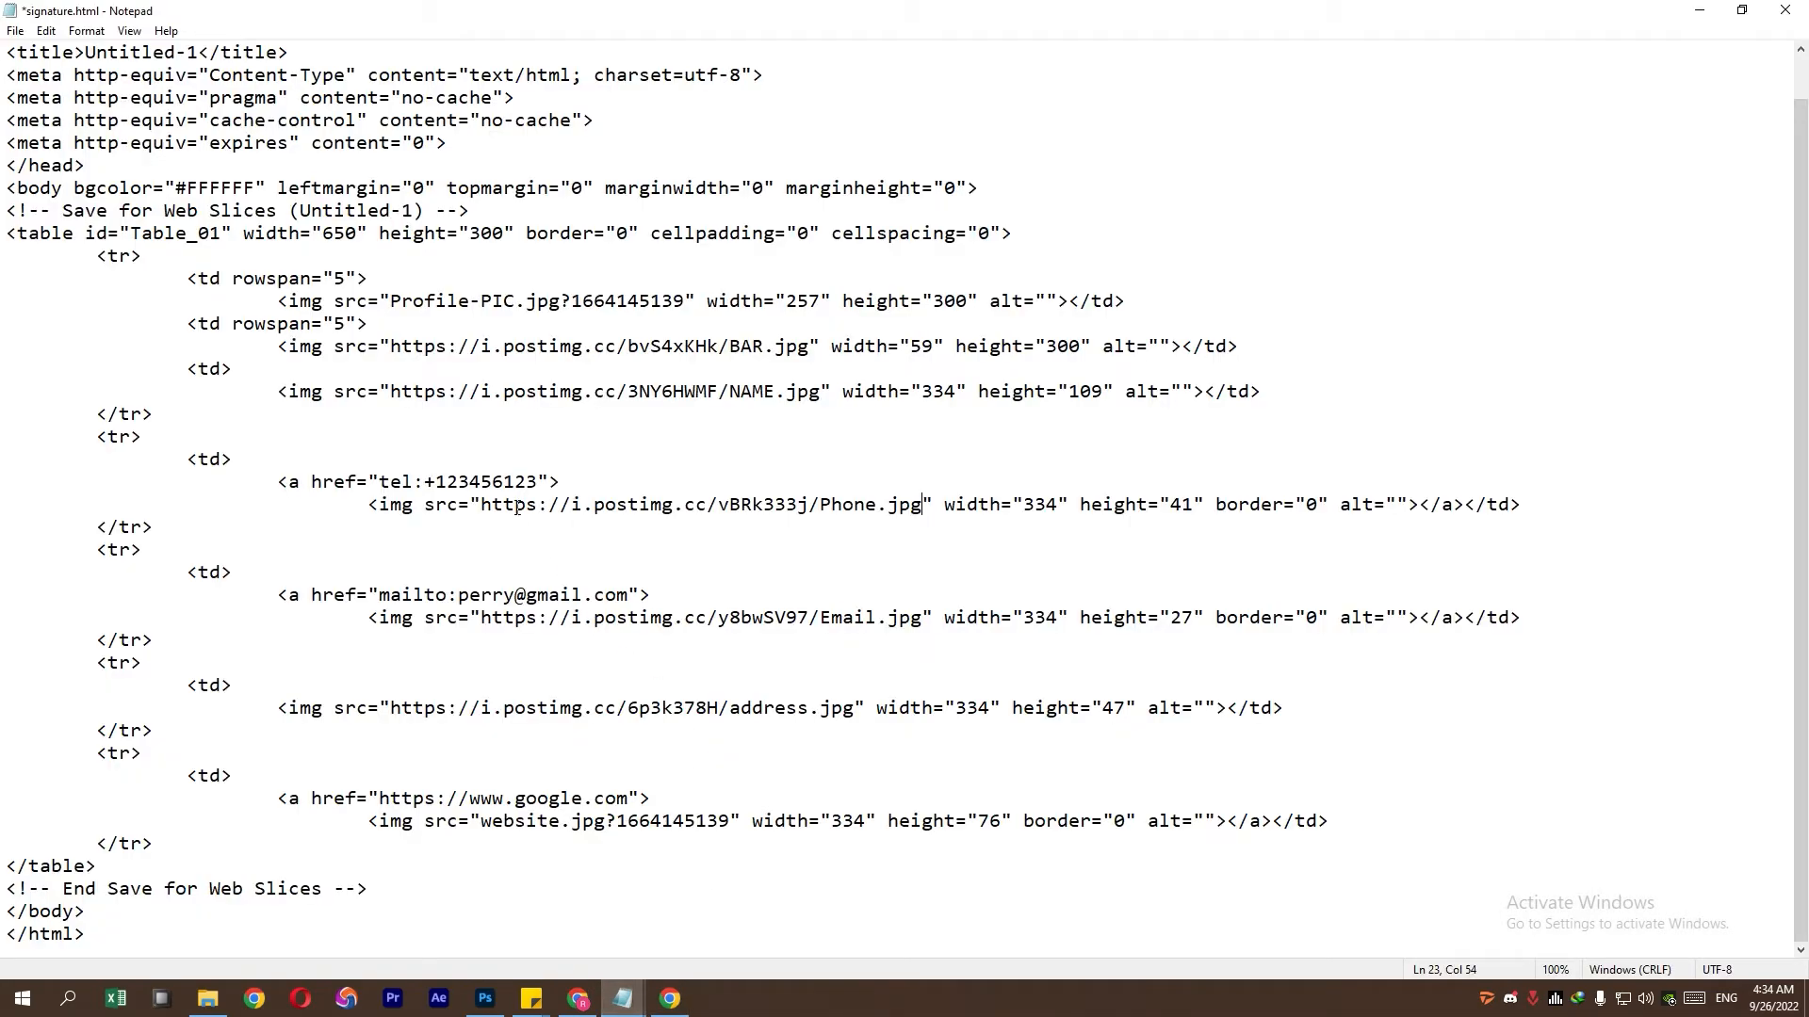
pyautogui.moveTo(390, 301); pyautogui.dragTo(691, 302)
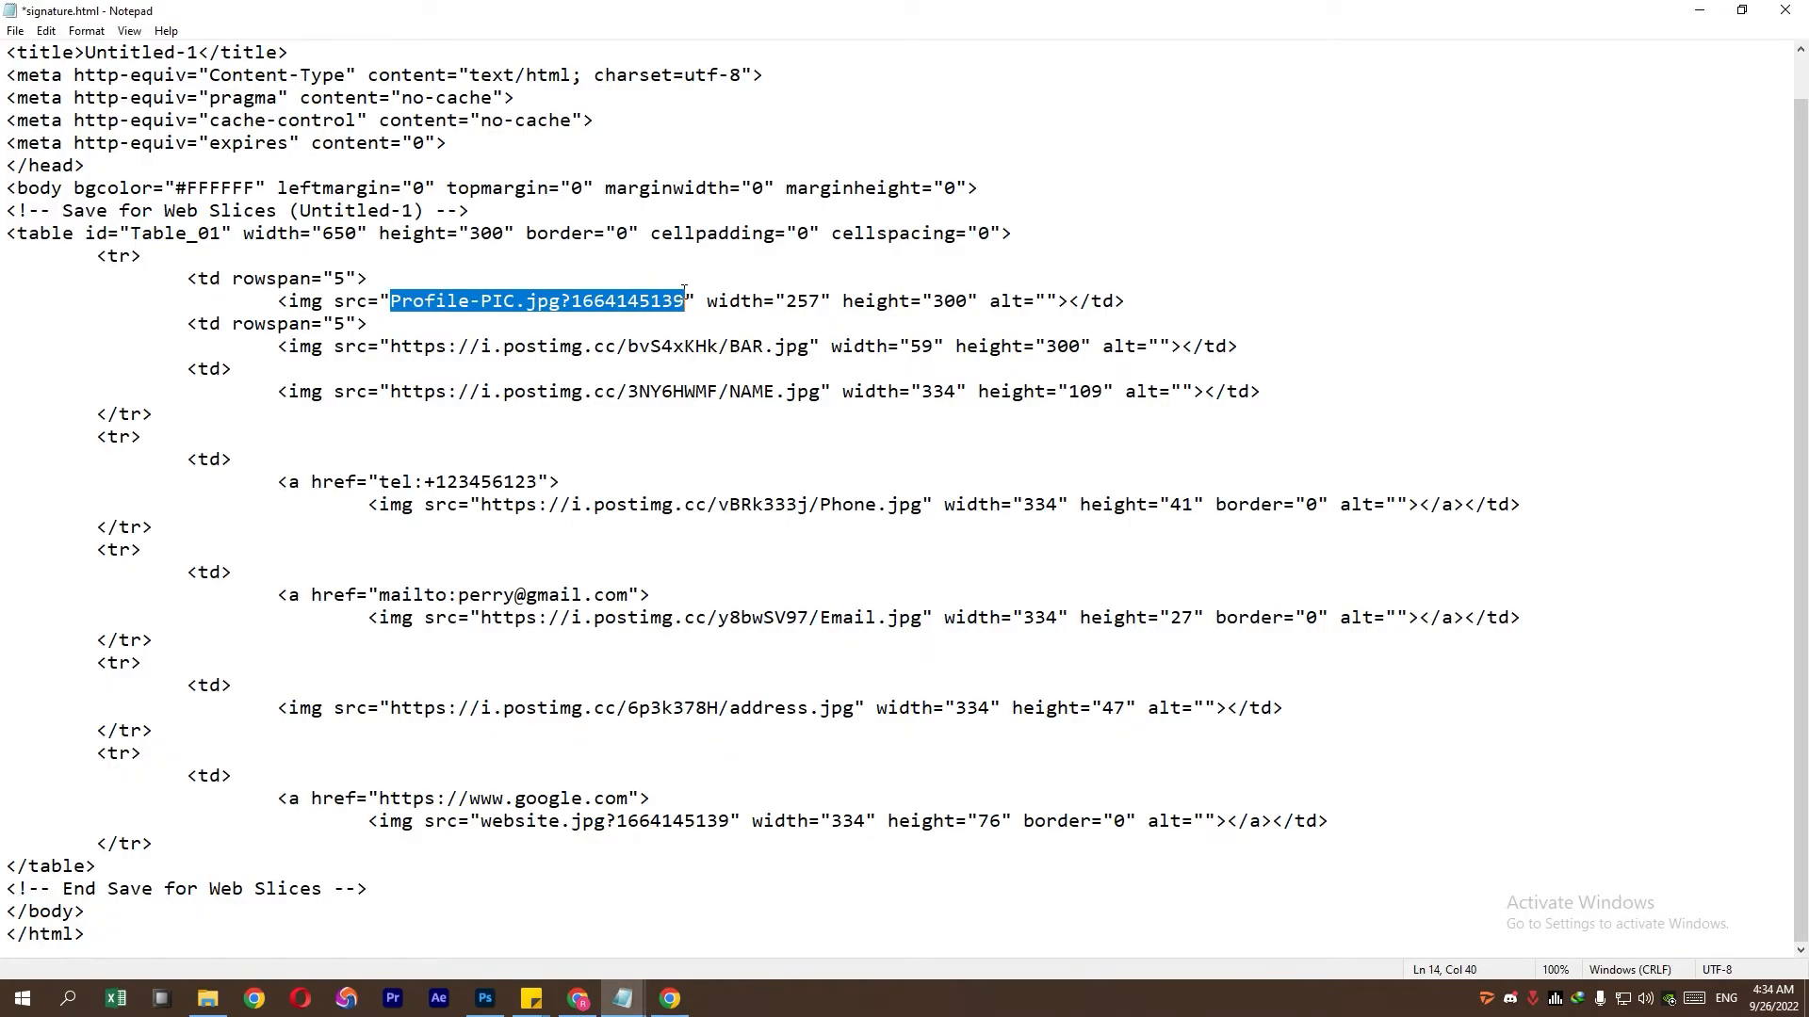
pyautogui.hotkey('ctrl', 'v')
# - Replace the website image source with its Postimages direct link
pyautogui.click(668, 999)
pyautogui.moveTo(880, 612); pyautogui.dragTo(521, 612)
pyautogui.rightClick(628, 610)
pyautogui.click(650, 617)
pyautogui.click(623, 999)
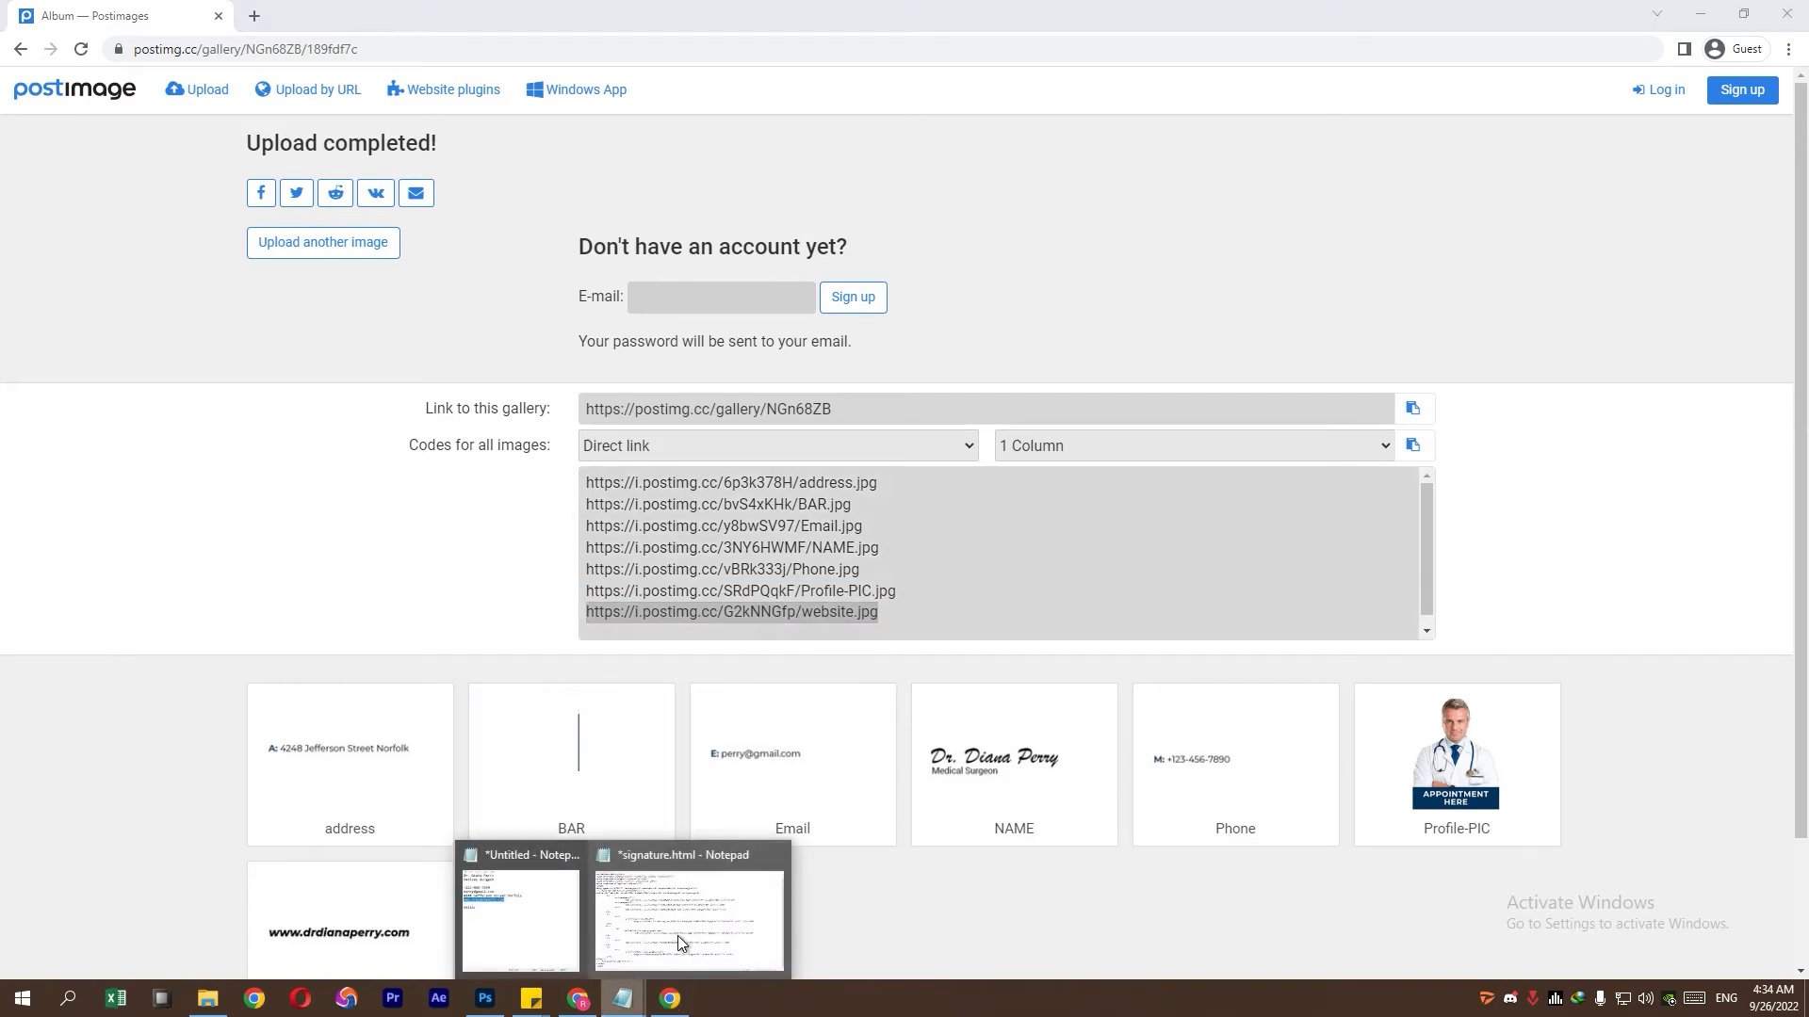
pyautogui.click(678, 937)
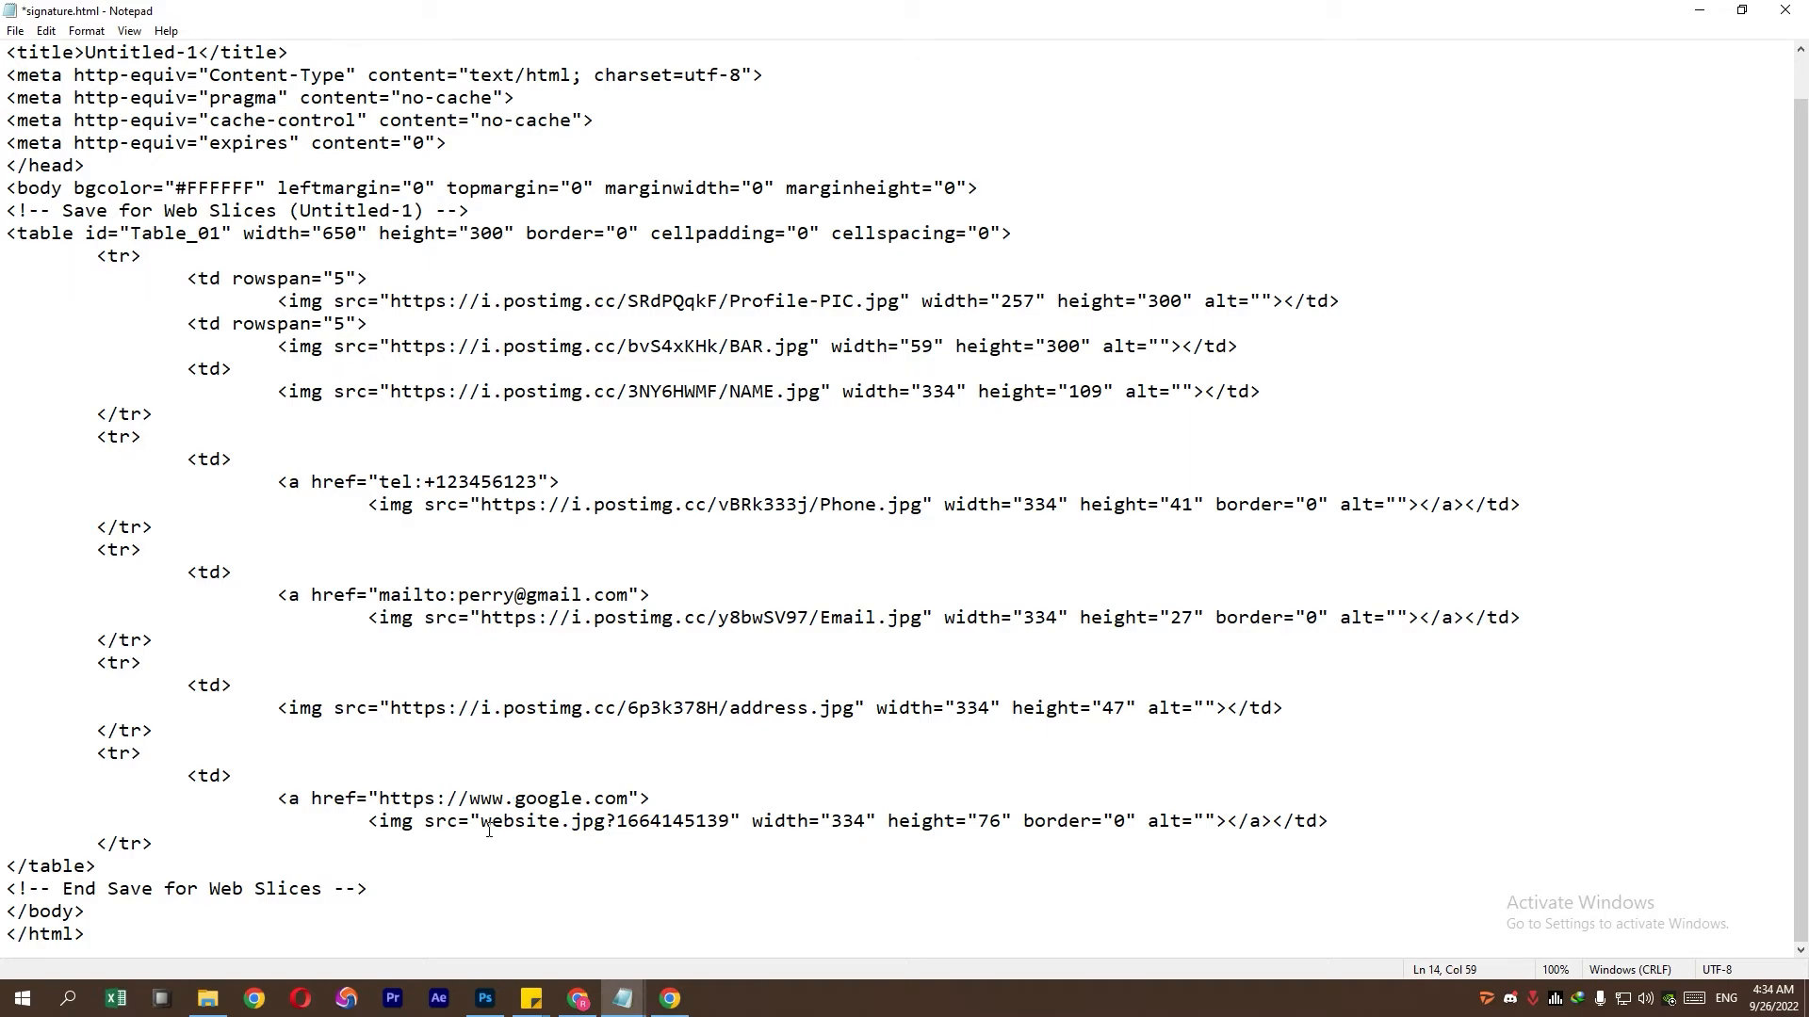
pyautogui.moveTo(488, 829); pyautogui.dragTo(746, 829)
pyautogui.hotkey('ctrl', 'v')
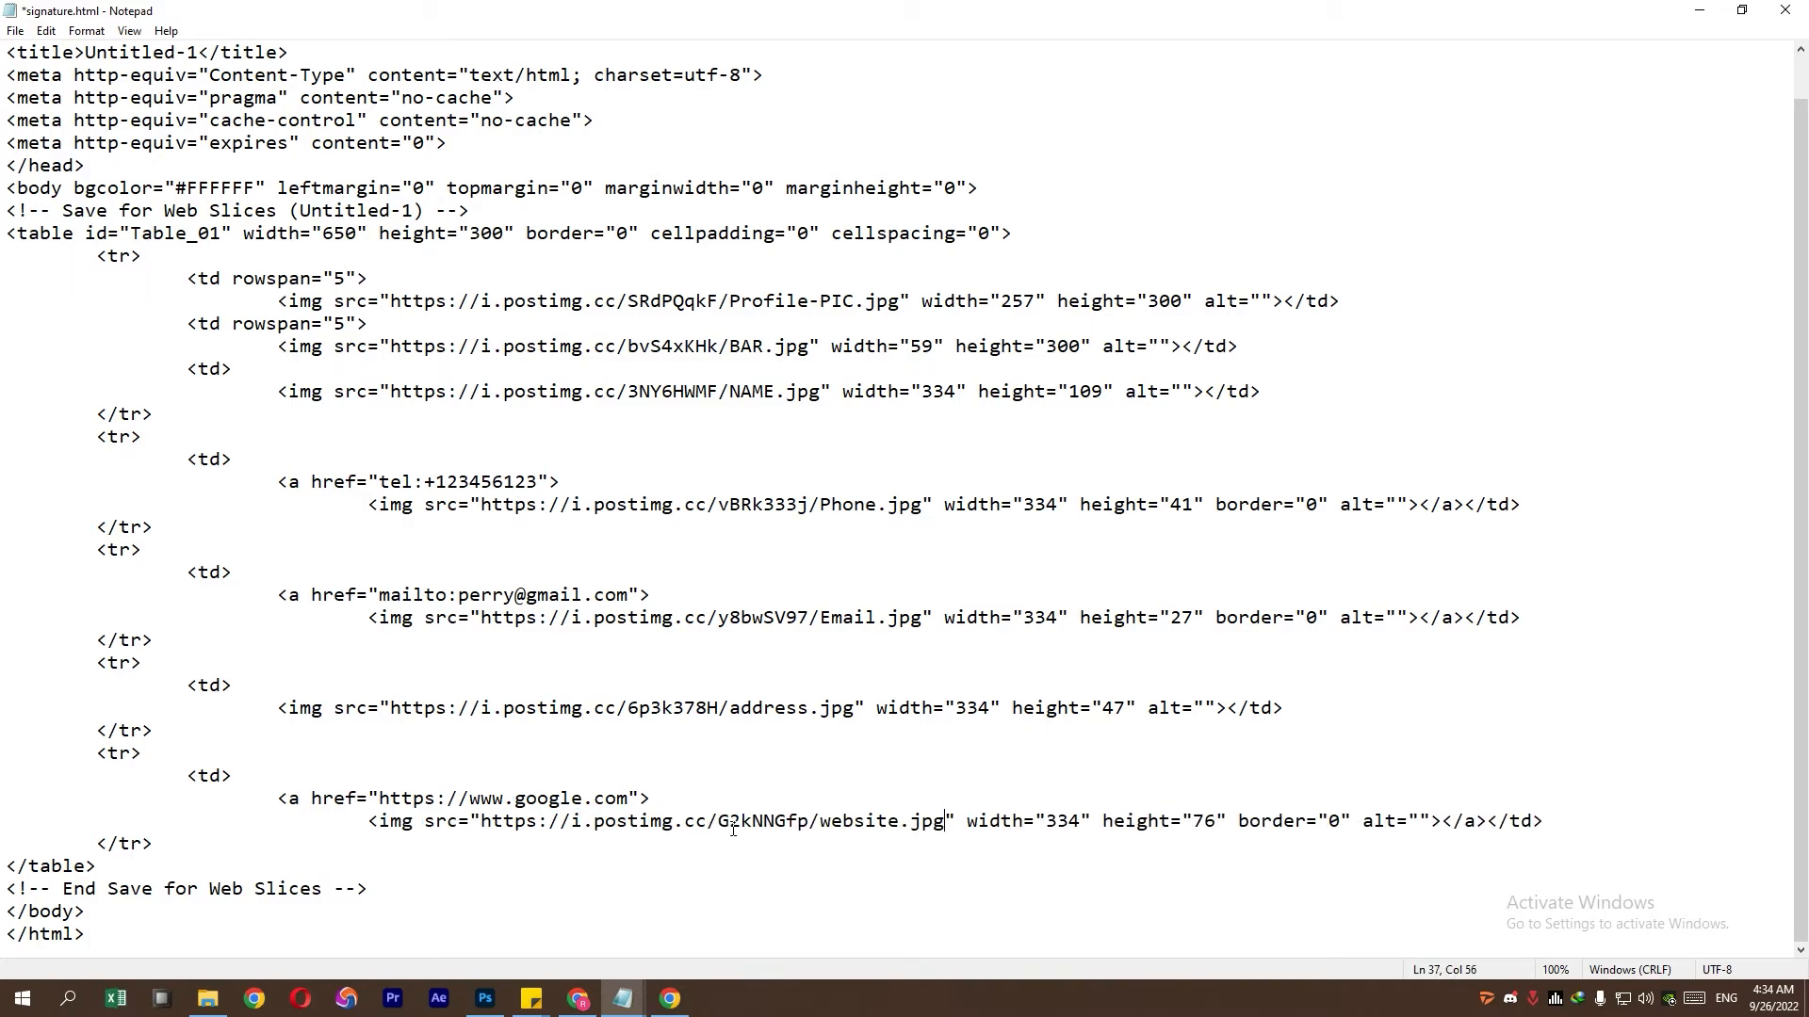
pyautogui.click(15, 31)
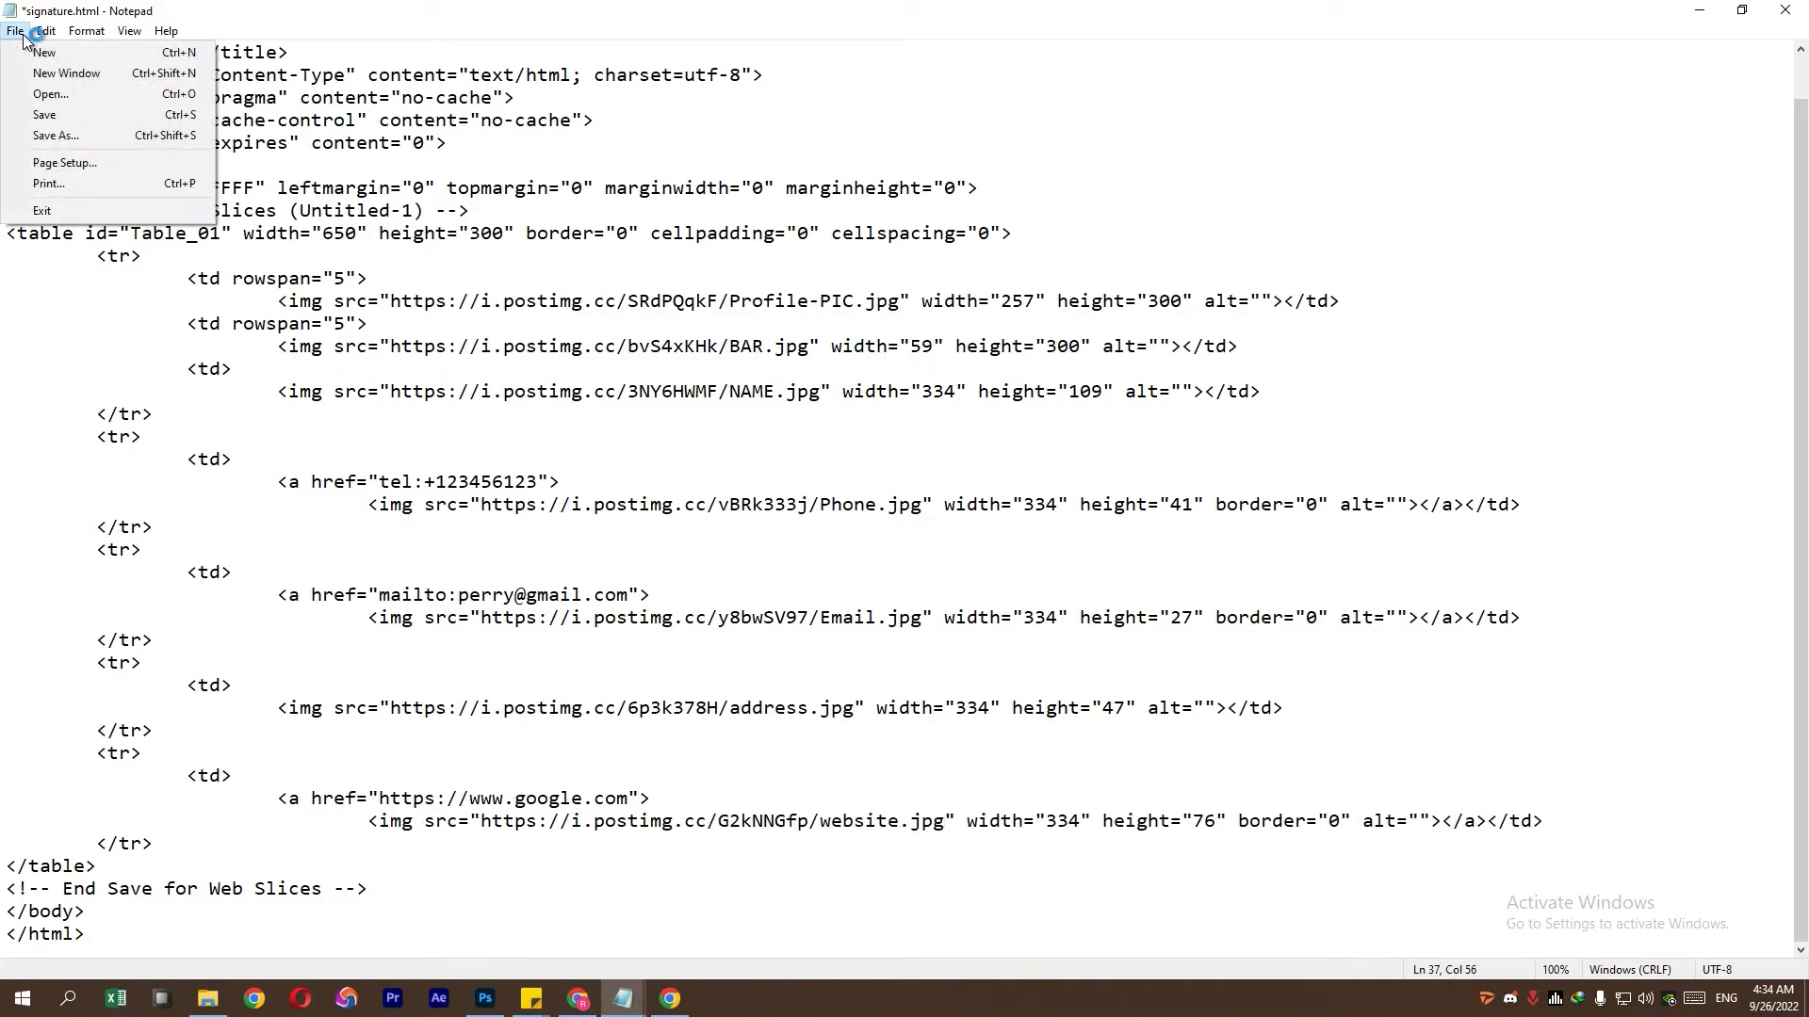
# - Save signature.html and open it in Chrome to view the rendered banner
pyautogui.click(45, 113)
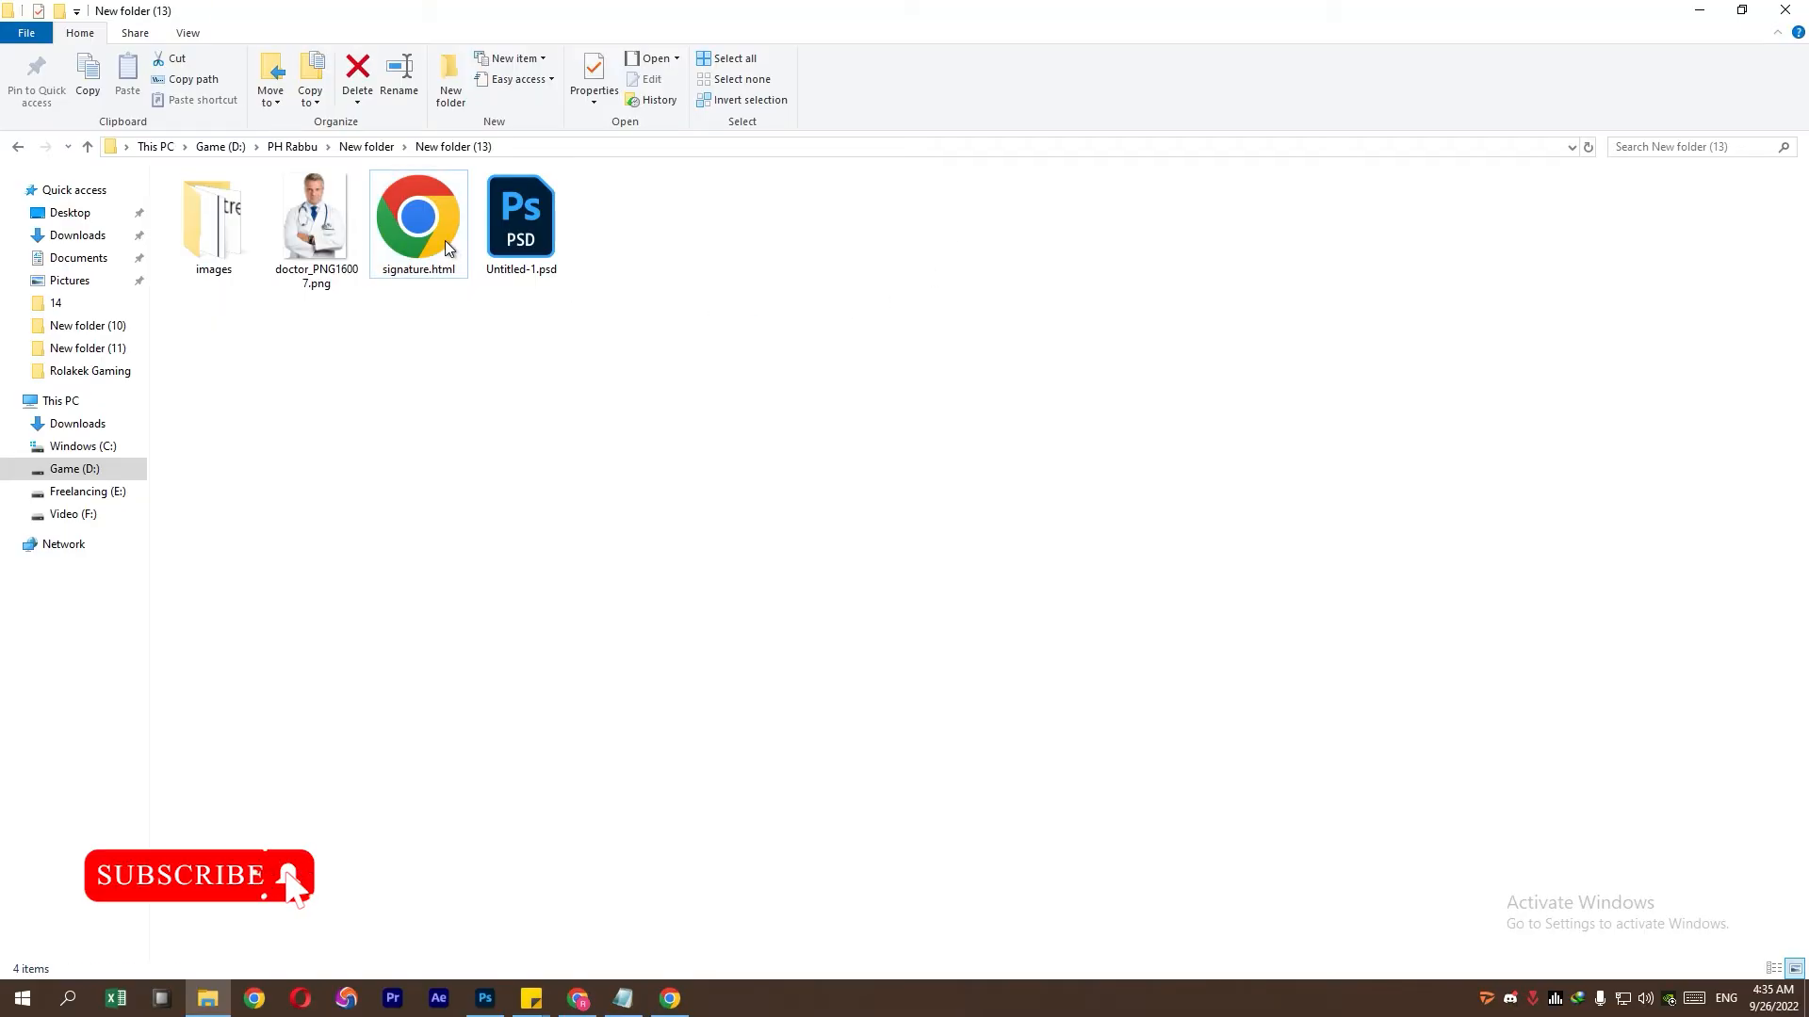
pyautogui.click(444, 240)
pyautogui.doubleClick(441, 239)
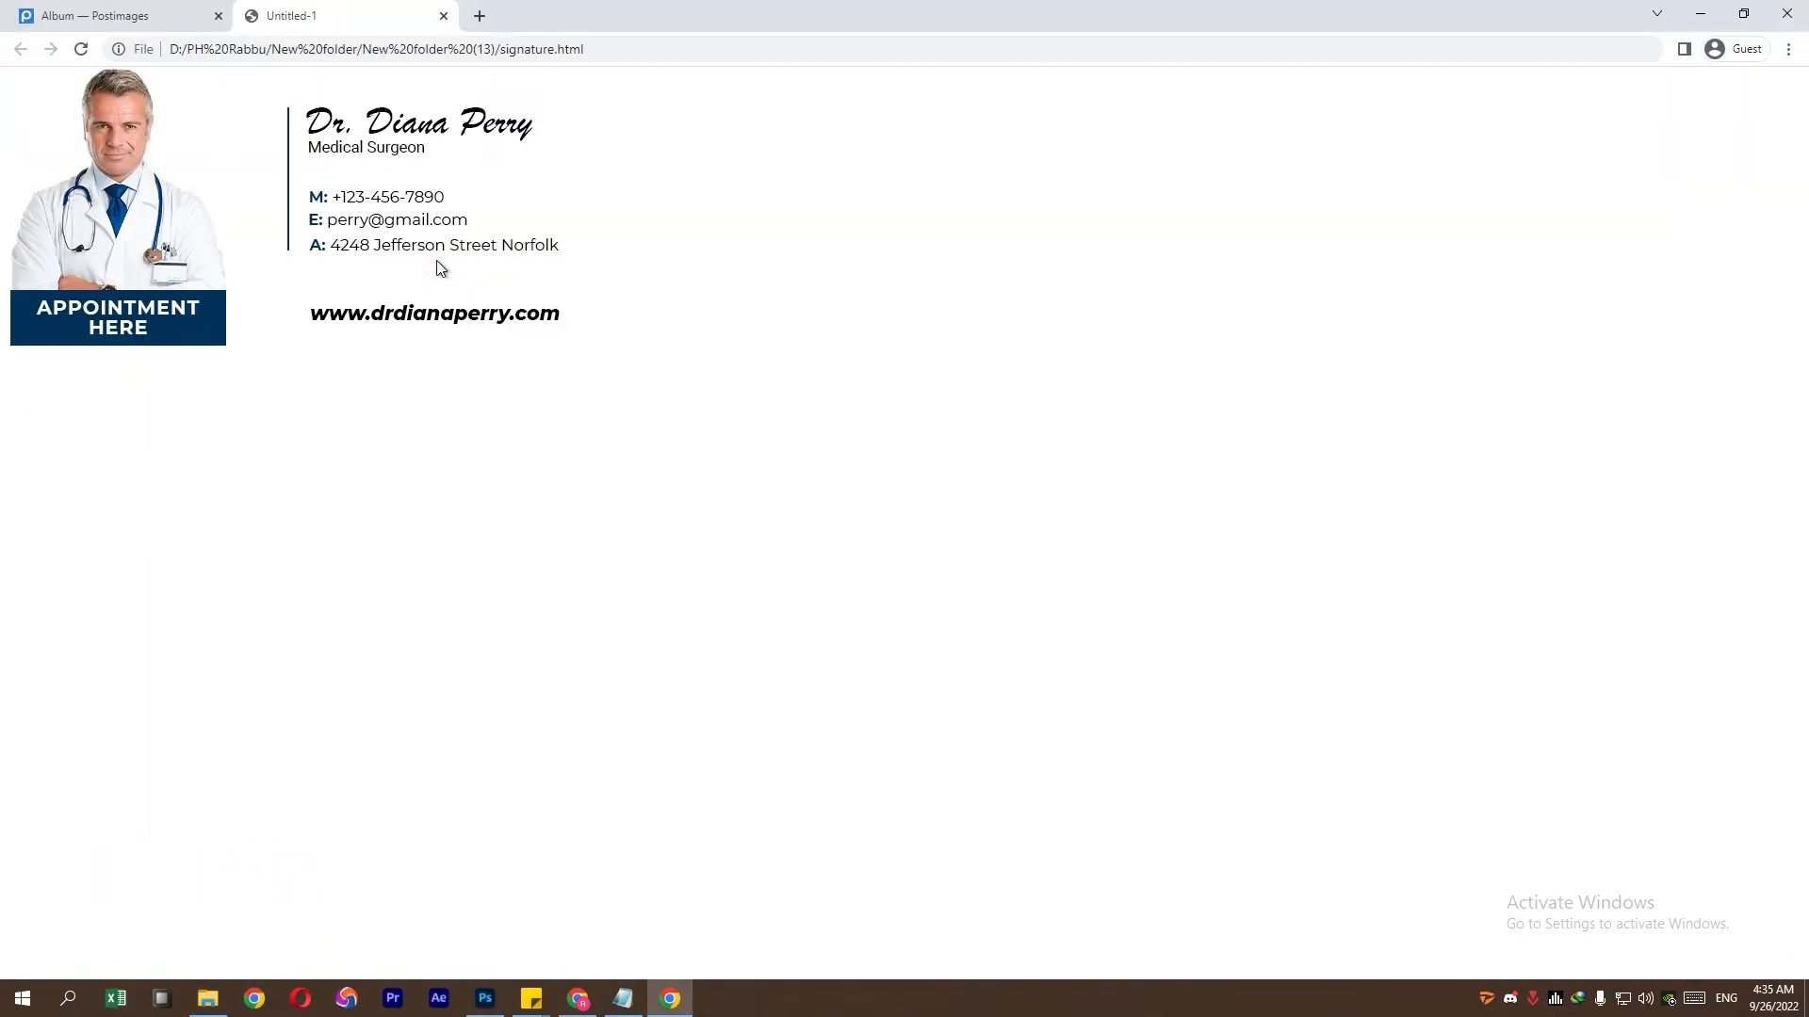
# - Select the entire rendered signature with Ctrl+A and copy it
pyautogui.hotkey('ctrl', 'a')
pyautogui.rightClick(472, 392)
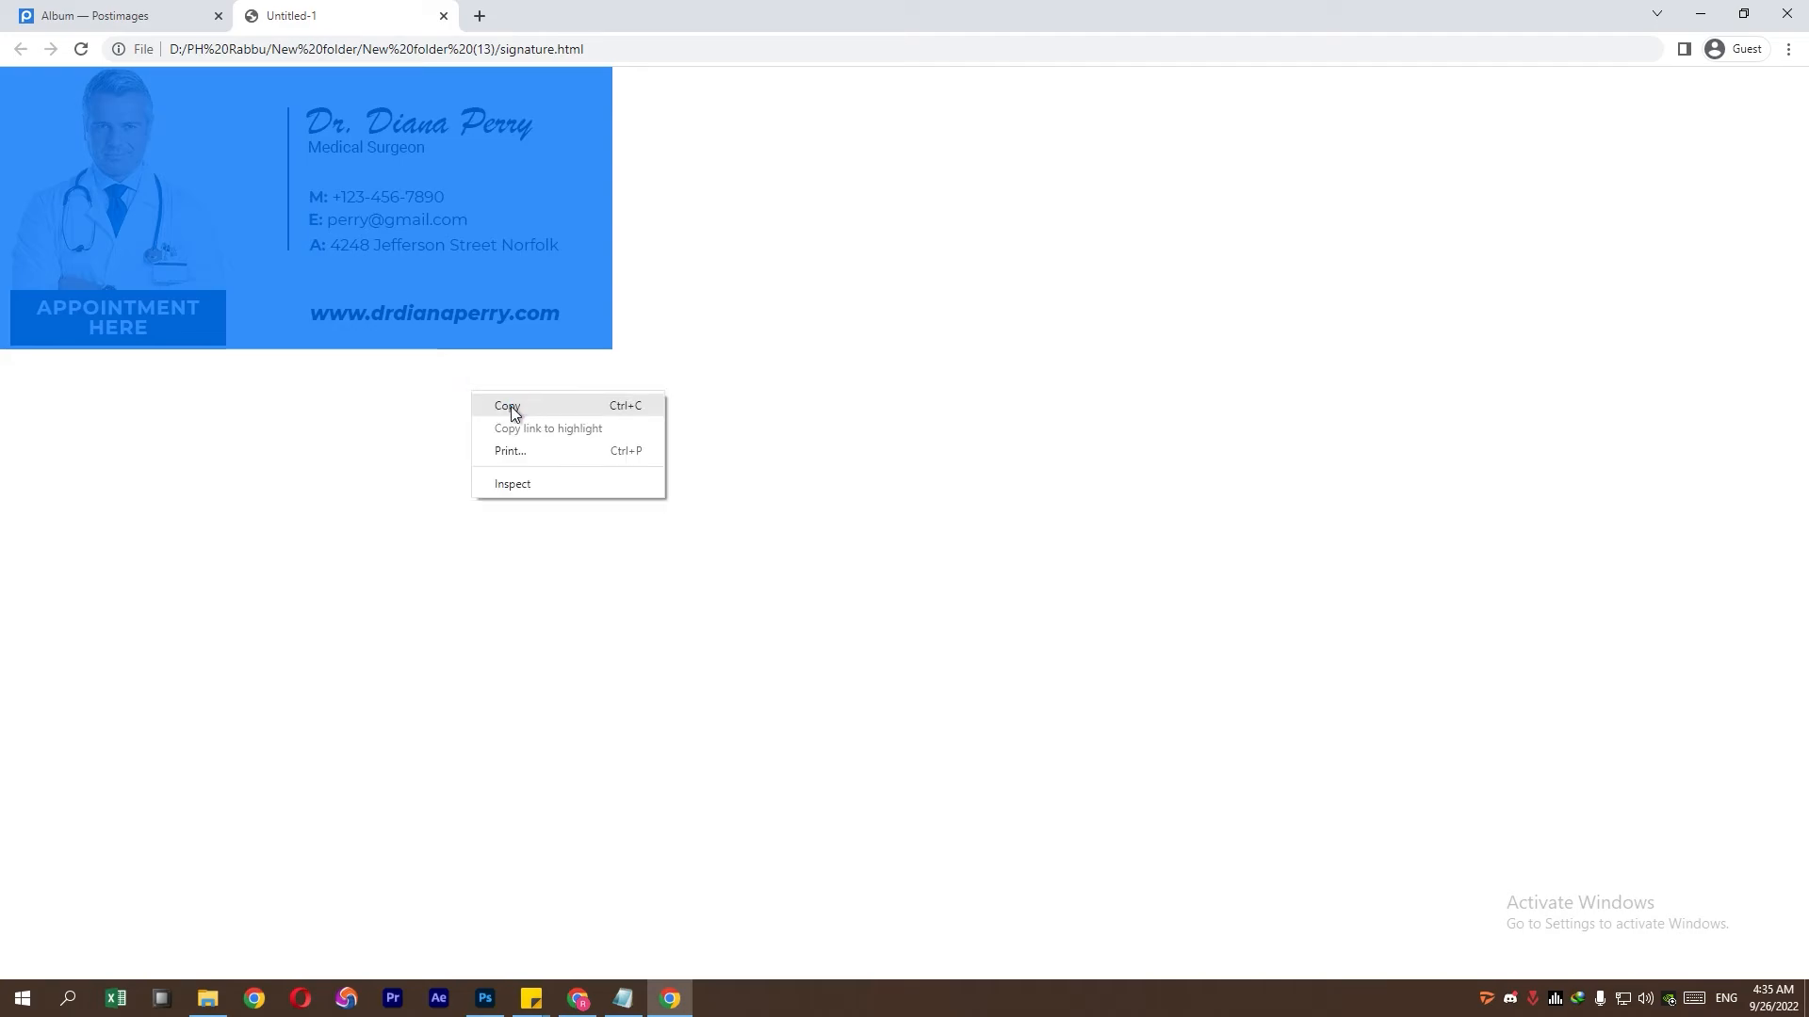
pyautogui.click(512, 407)
pyautogui.rightClick(509, 406)
pyautogui.click(518, 414)
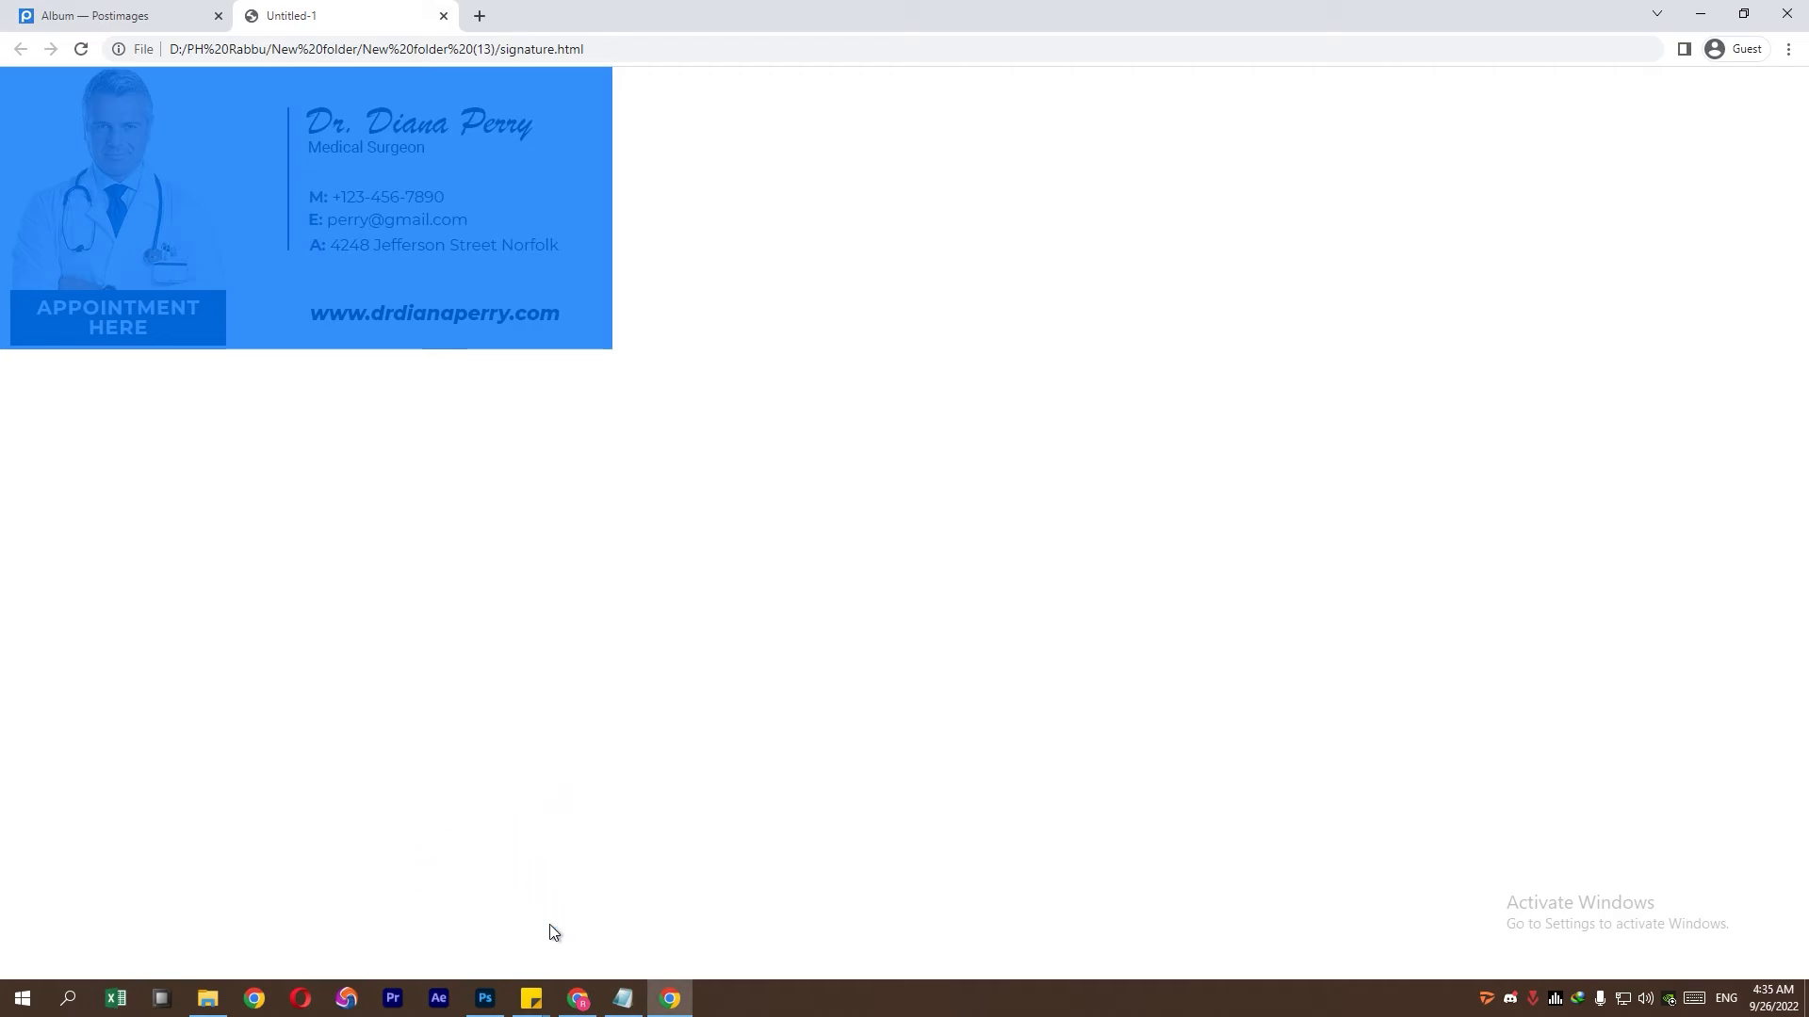
# - Open Outlook.com's full settings at Mail > Compose and reply
pyautogui.click(580, 999)
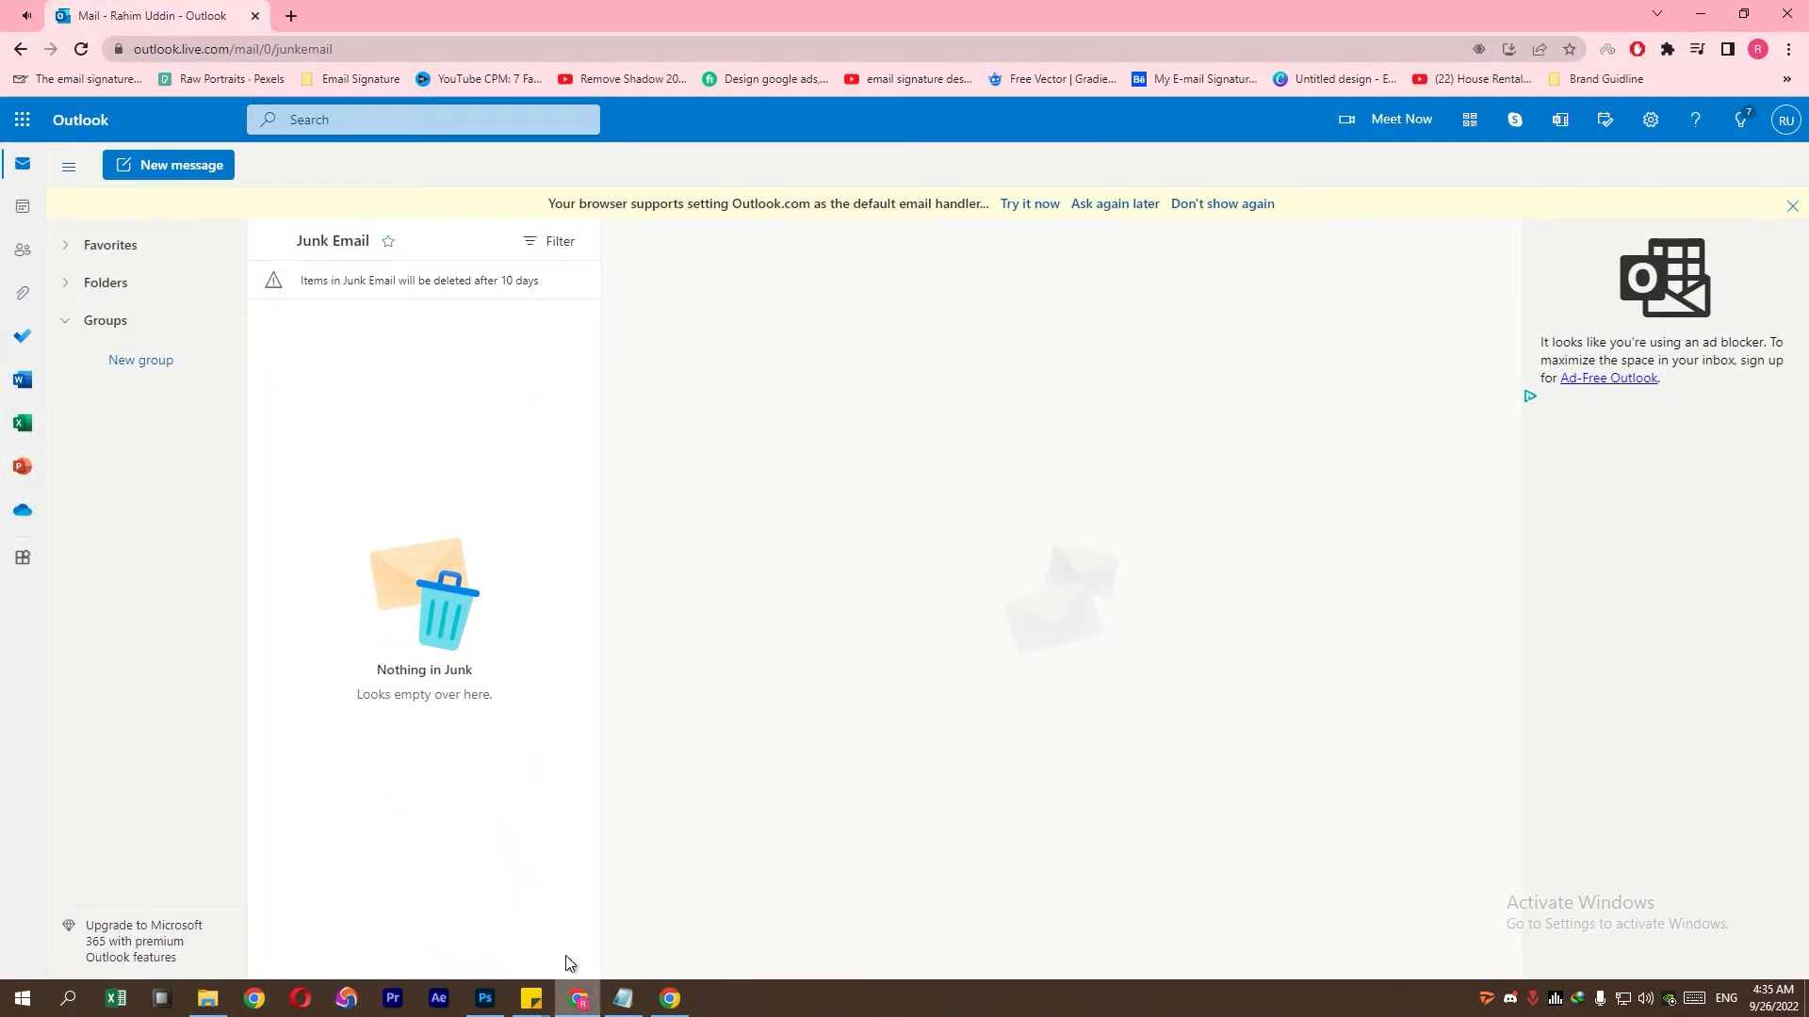
pyautogui.click(1651, 122)
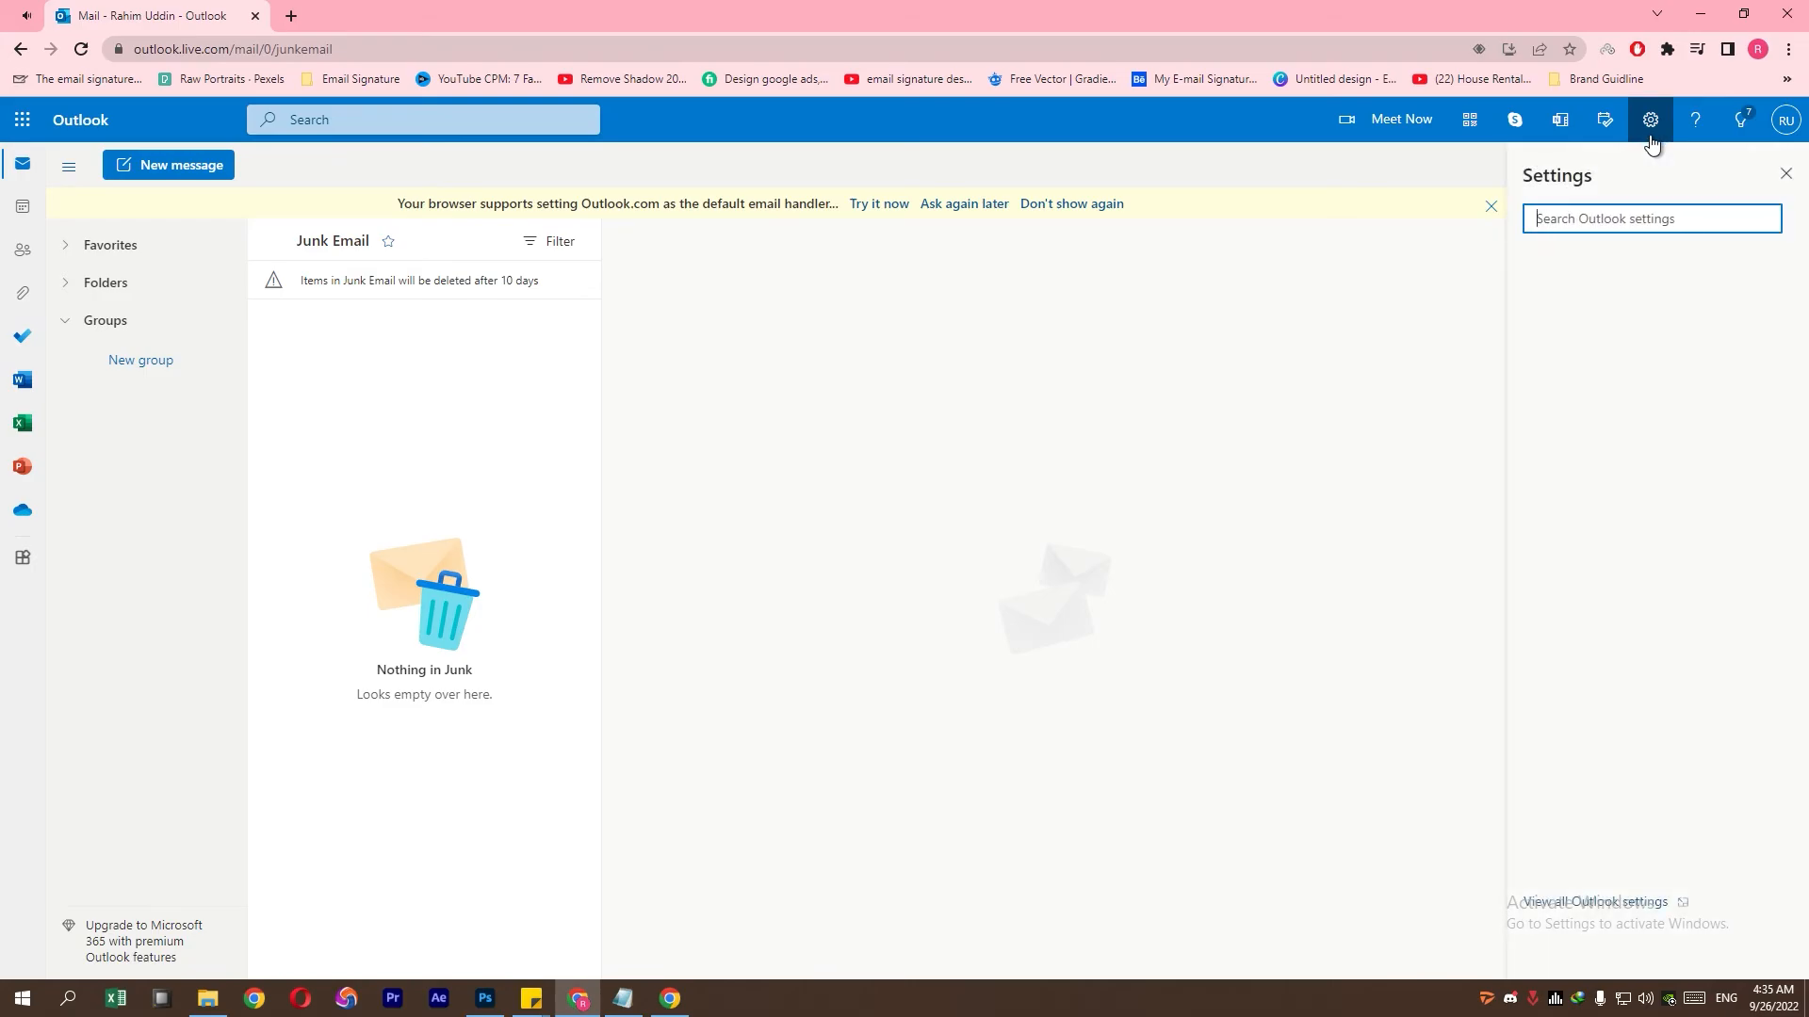
pyautogui.click(1592, 902)
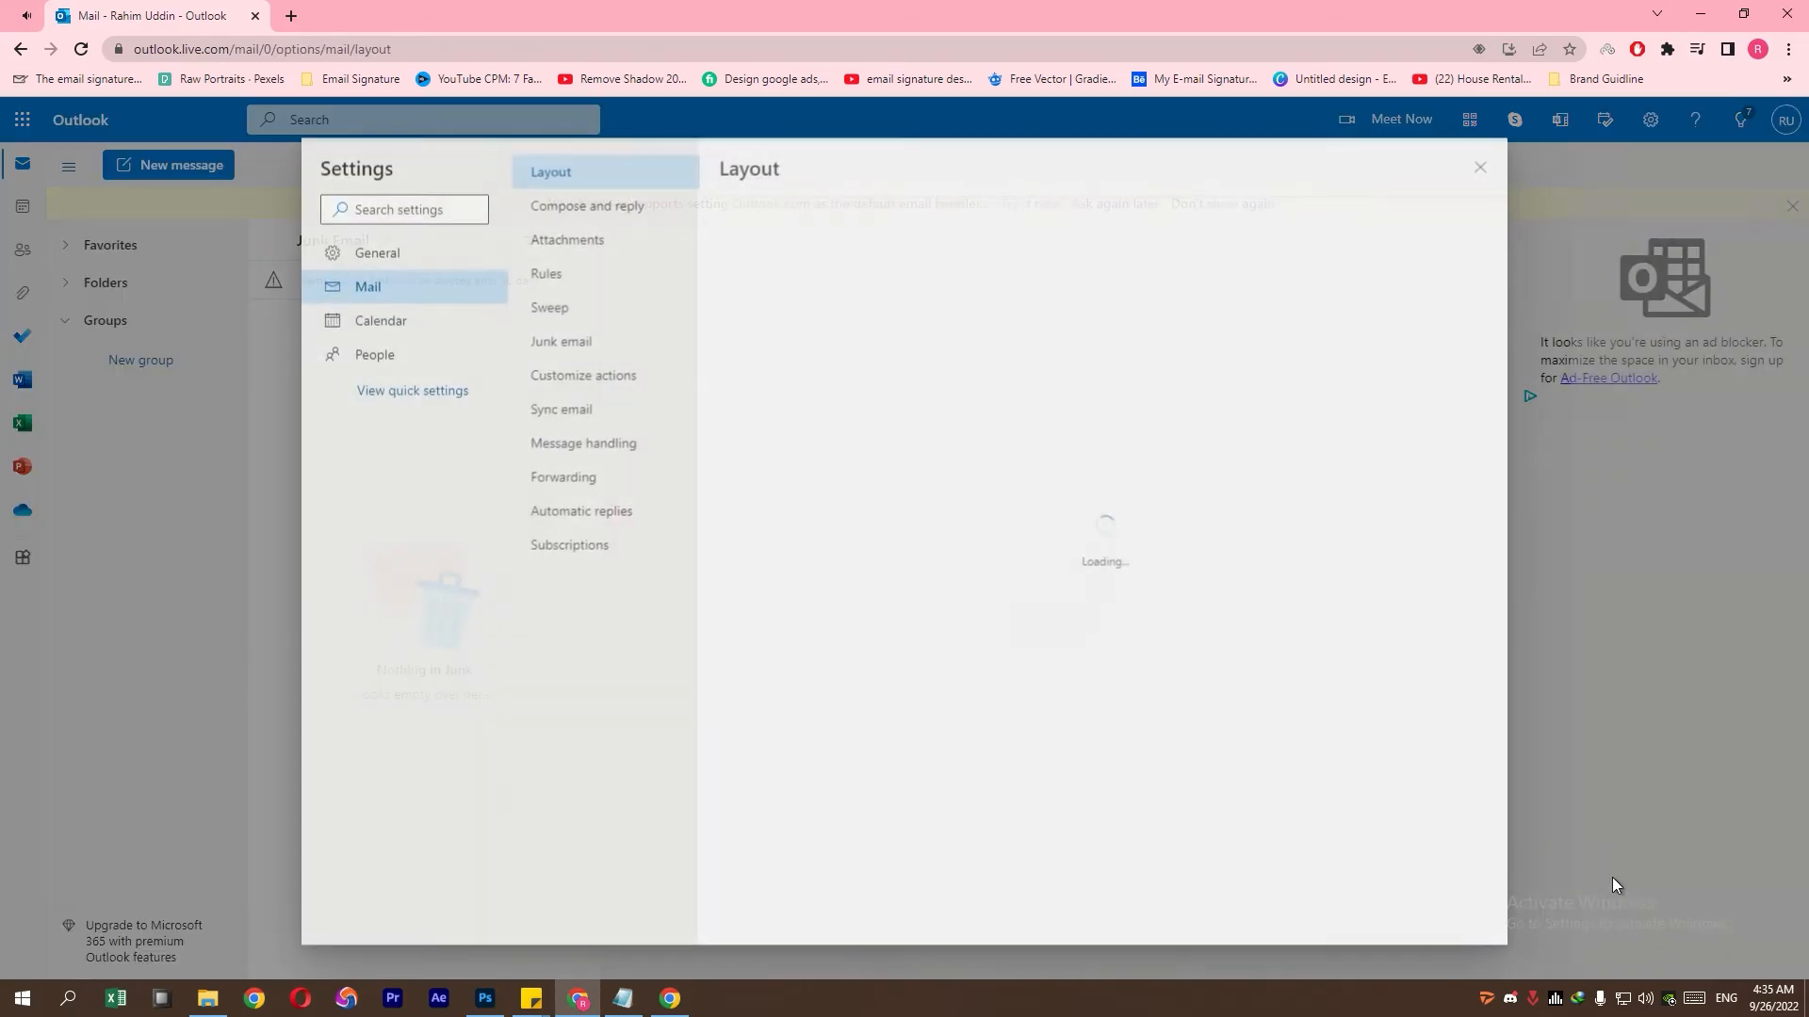
pyautogui.click(643, 205)
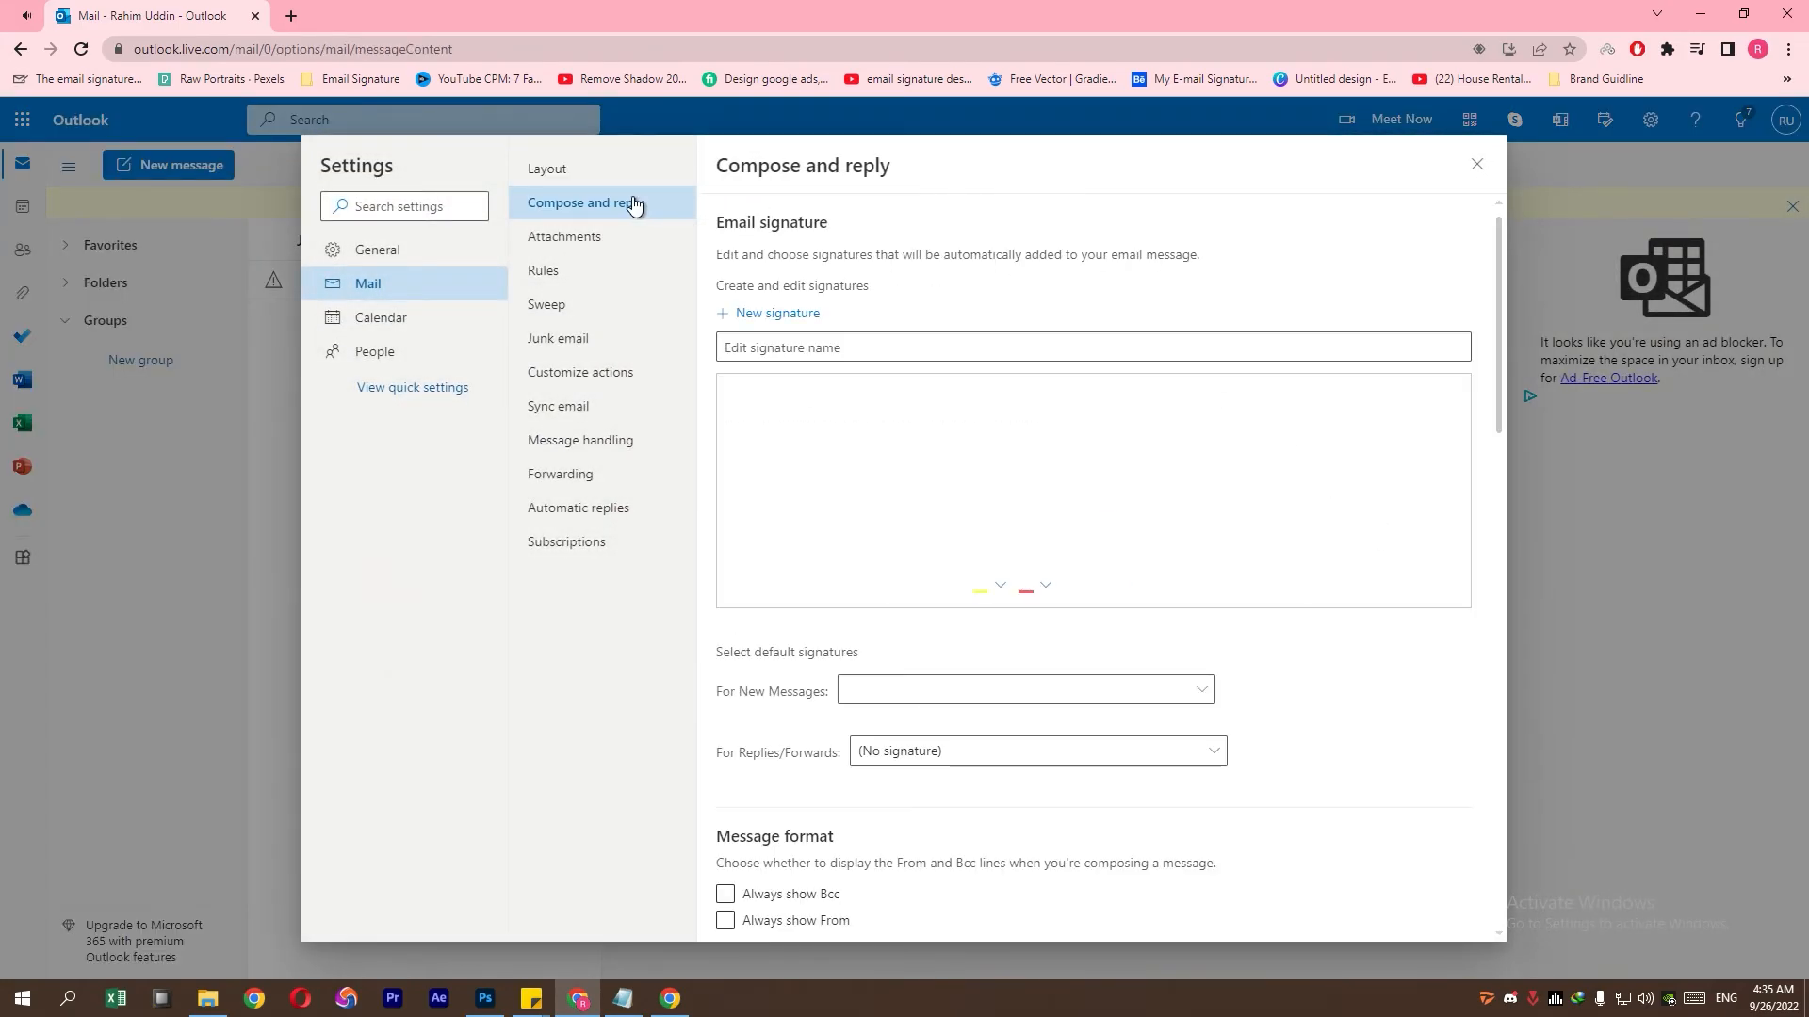
# - Create a signature named 'Signature' and paste the copied banner into its body
pyautogui.click(777, 345)
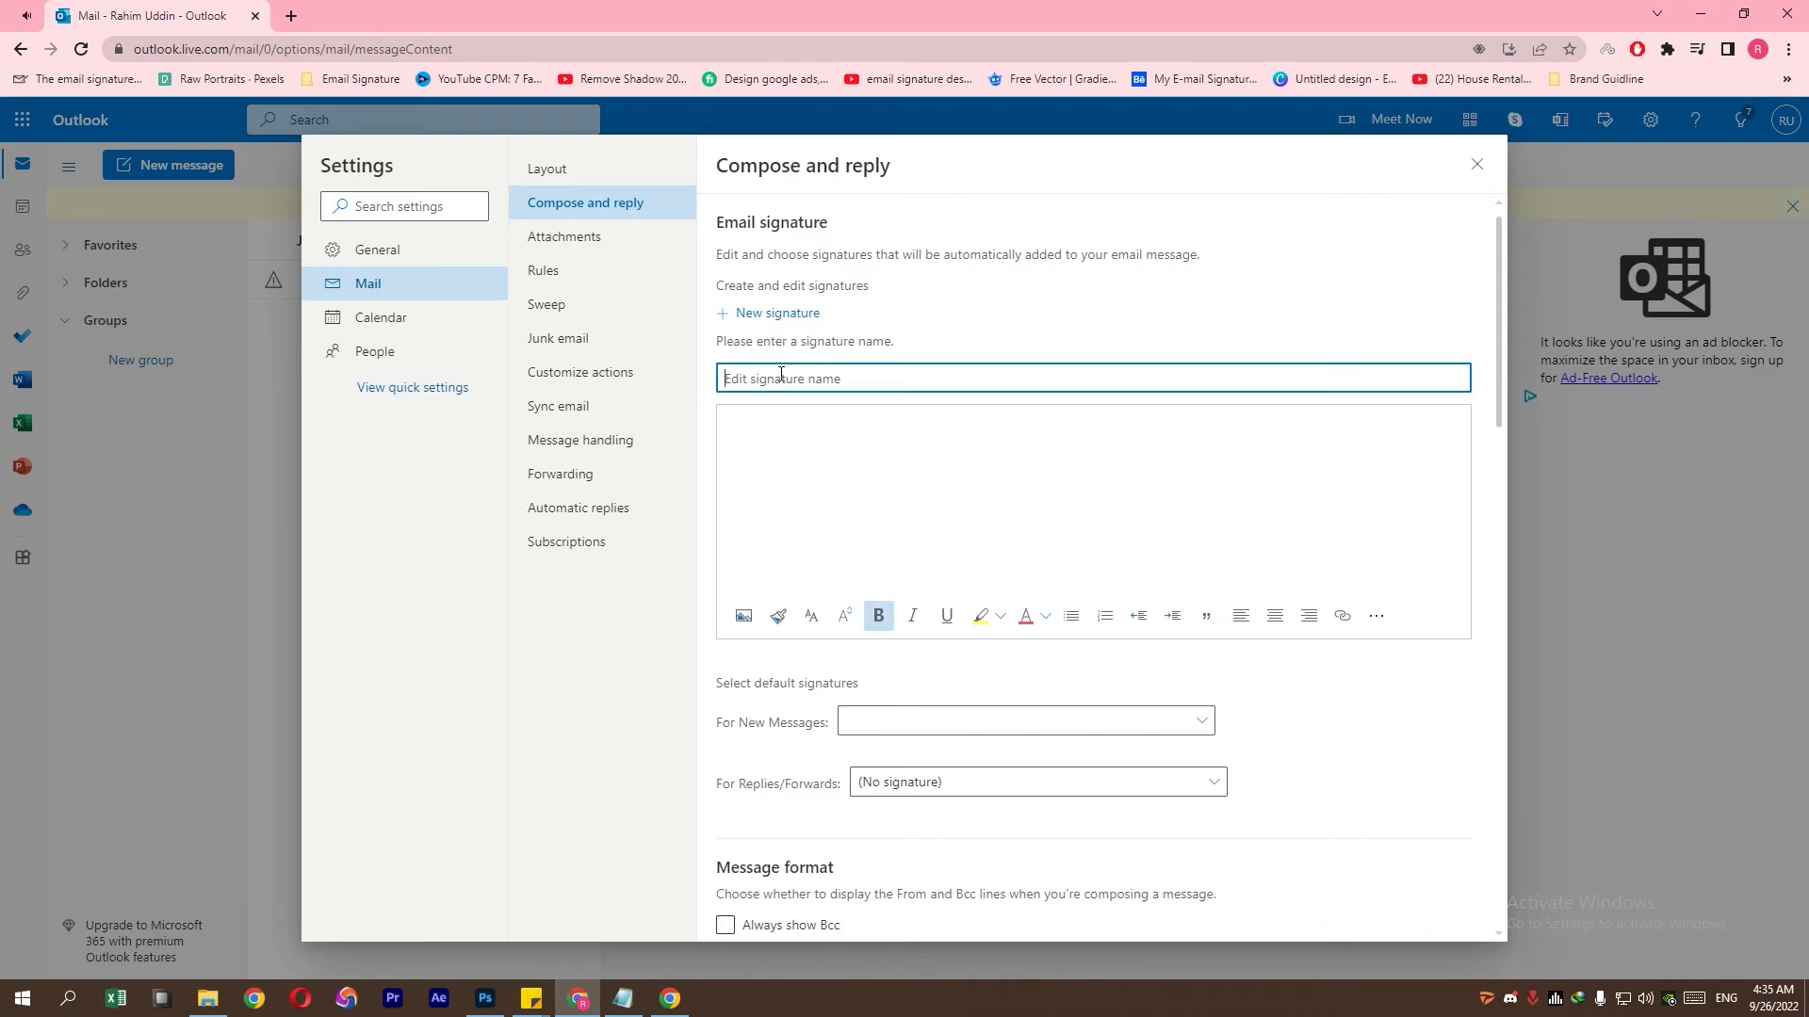
pyautogui.write('Signa')
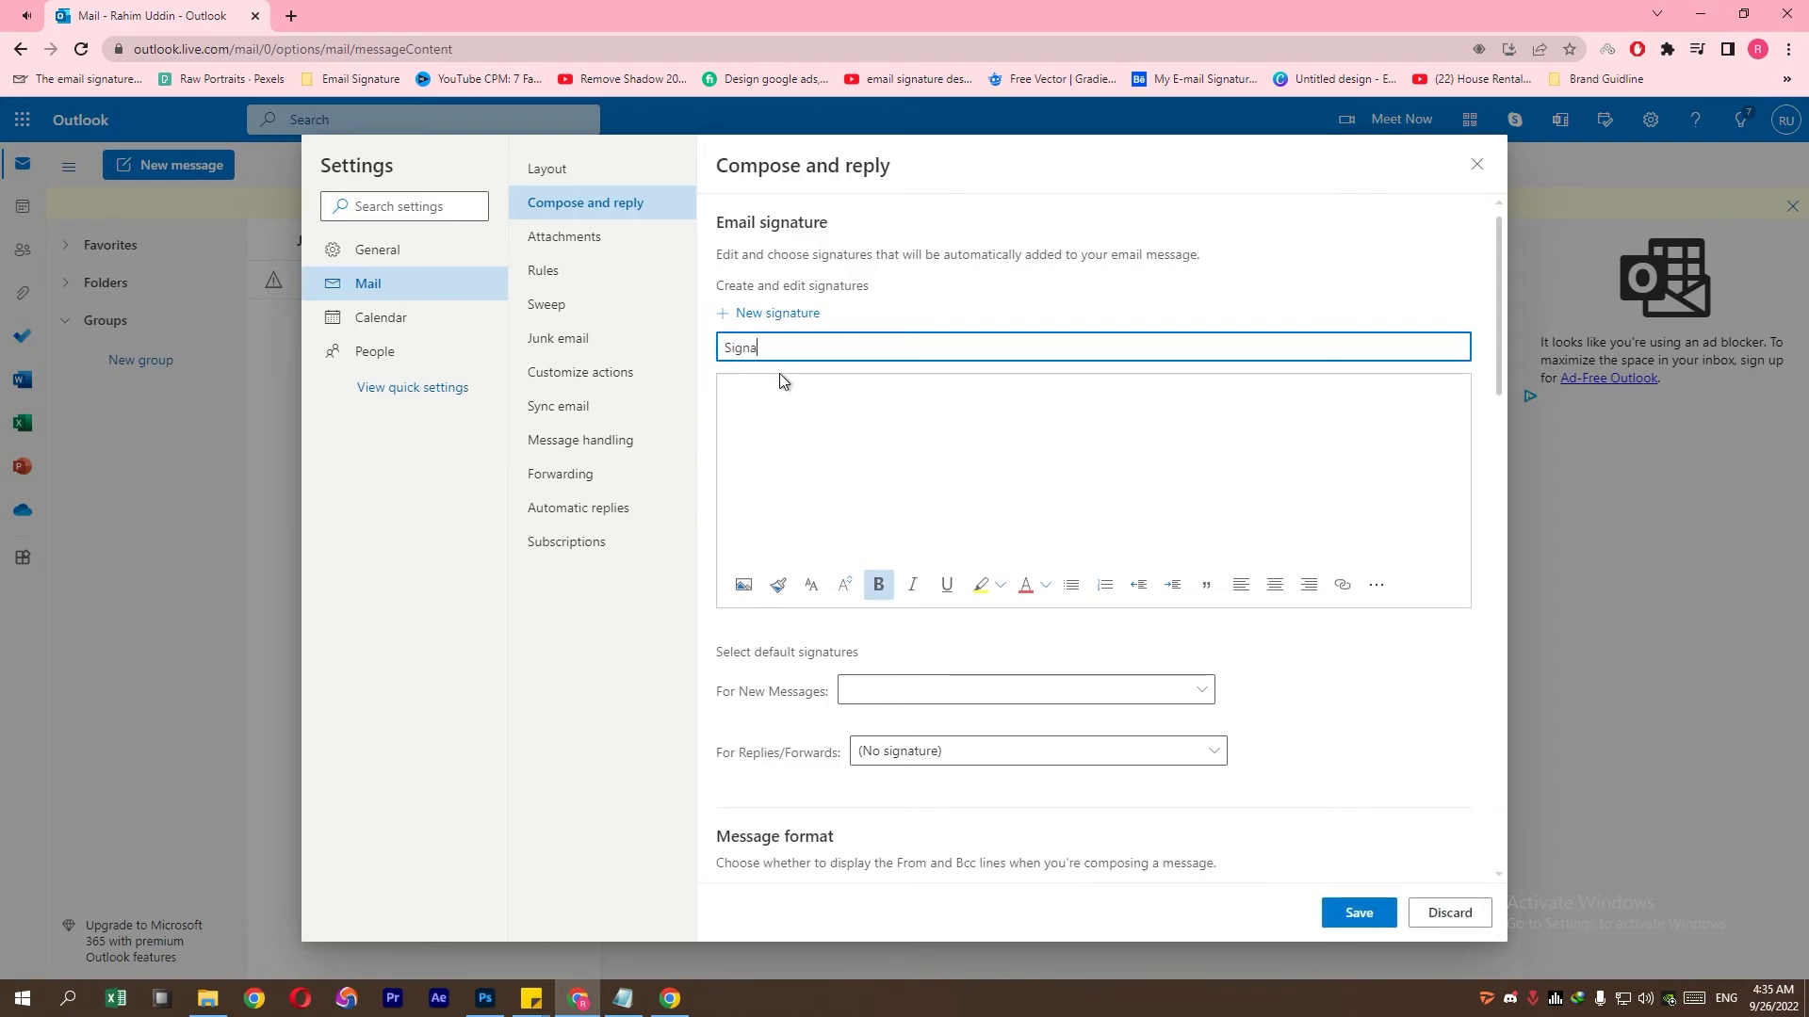
pyautogui.write('ture')
pyautogui.click(779, 376)
pyautogui.rightClick(802, 396)
pyautogui.click(873, 538)
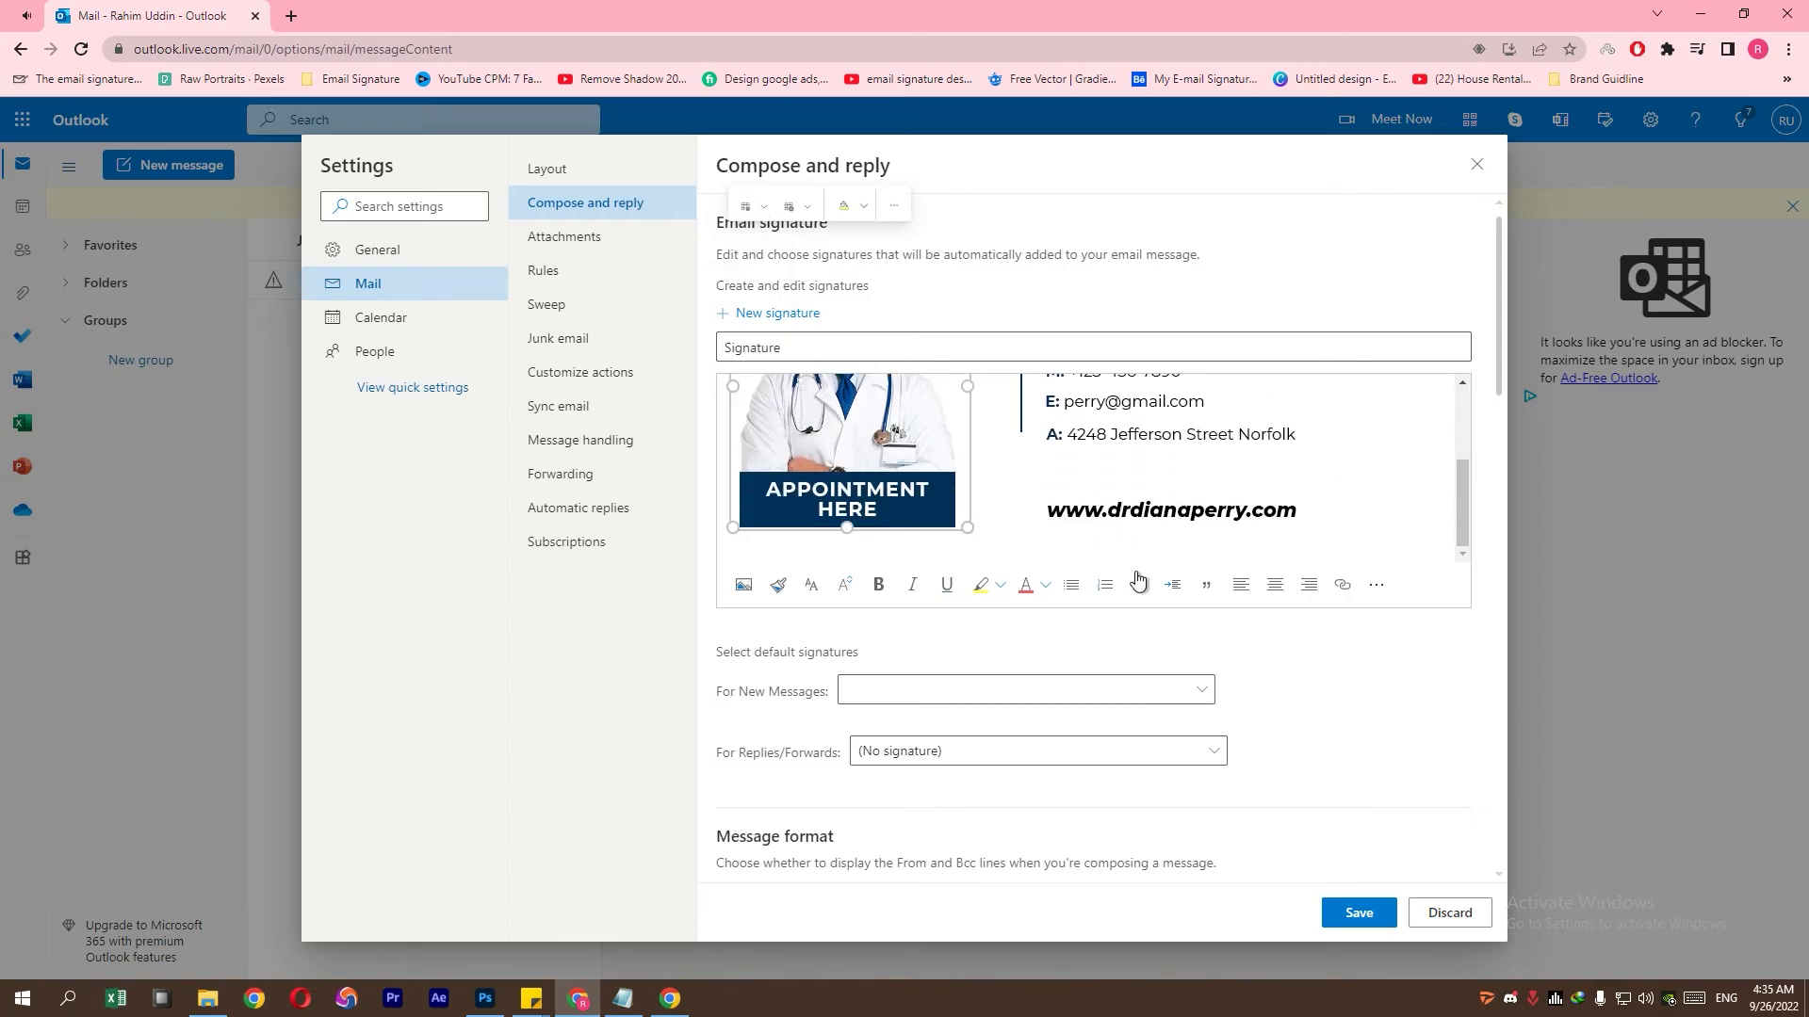
pyautogui.click(1343, 585)
pyautogui.click(766, 587)
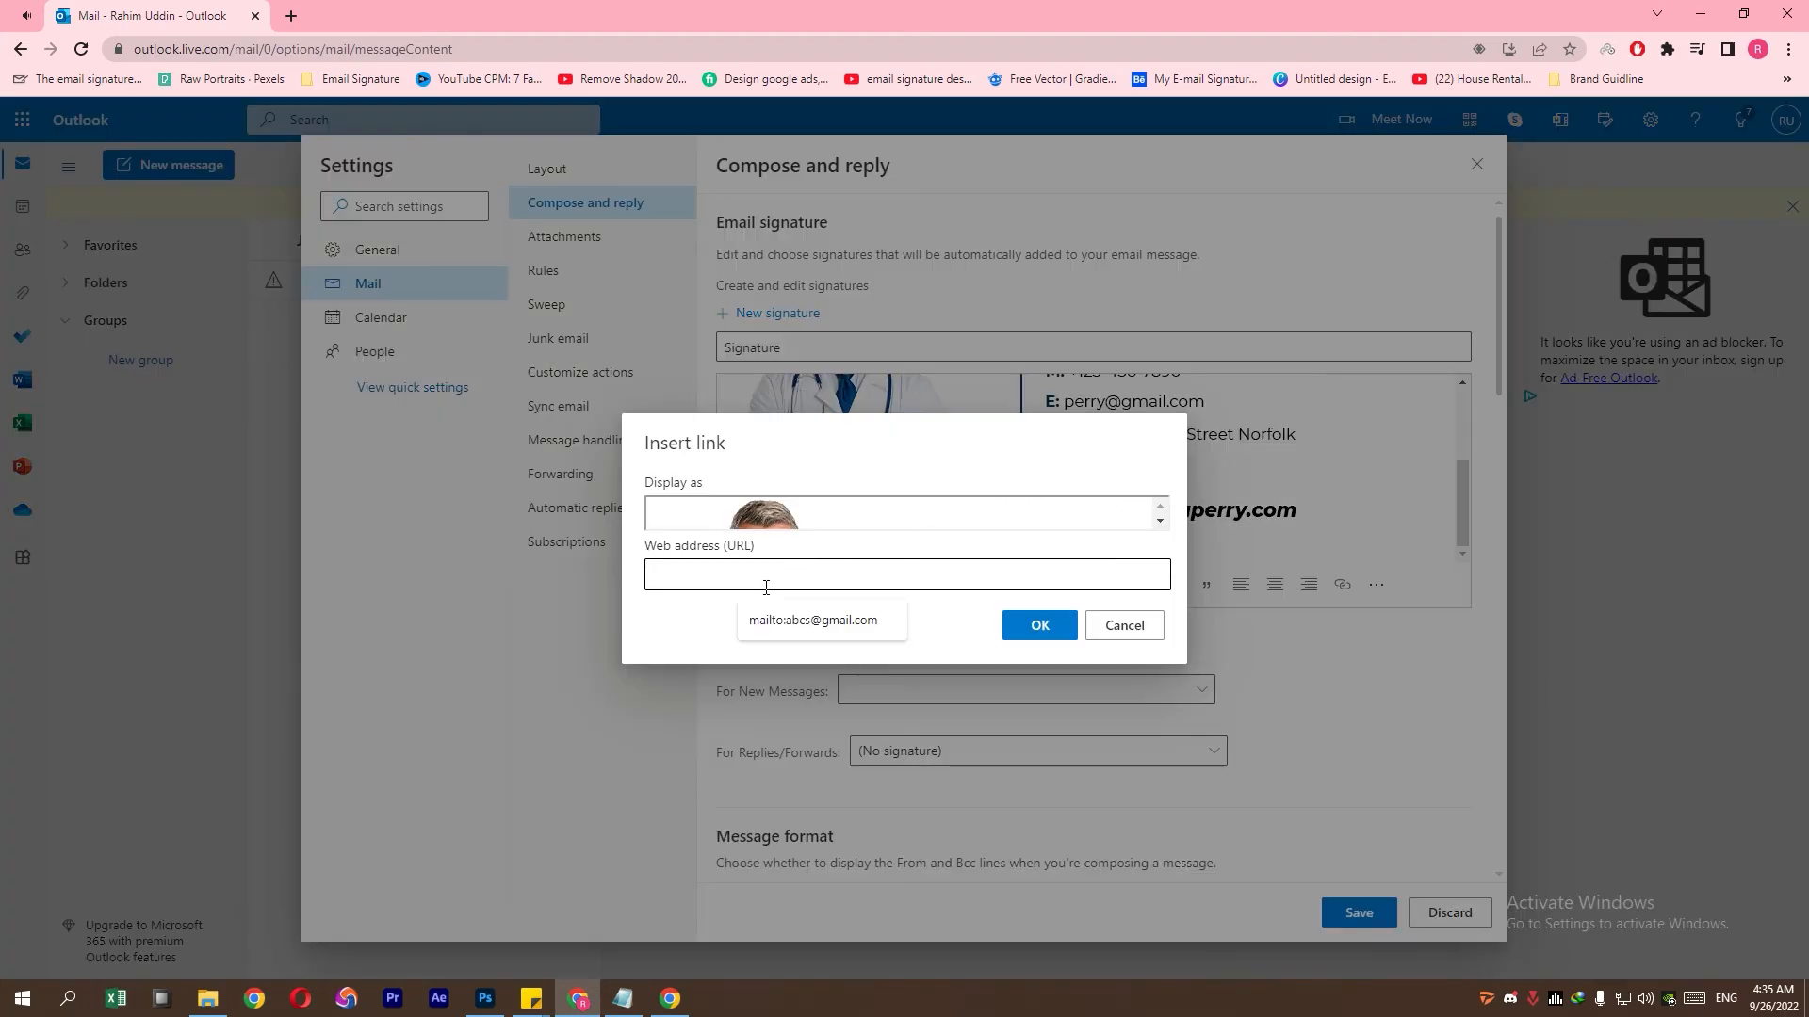
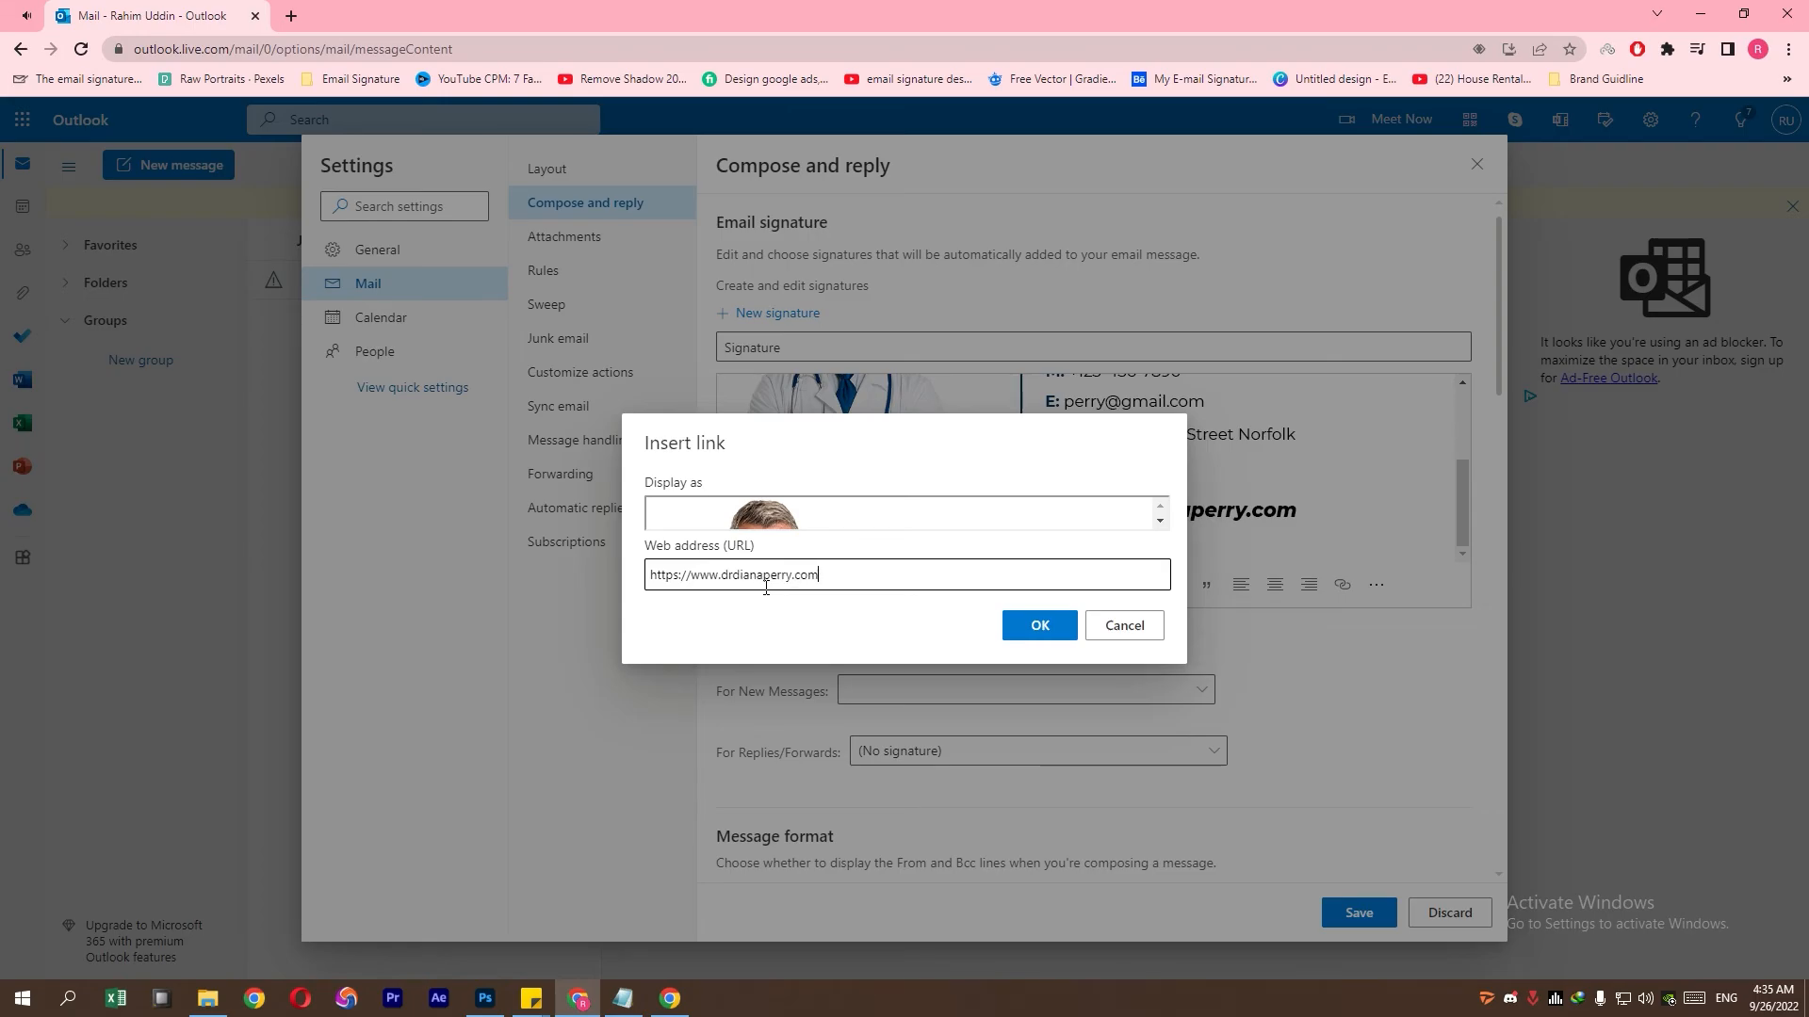
pyautogui.write('pointmentlinkhere.html')
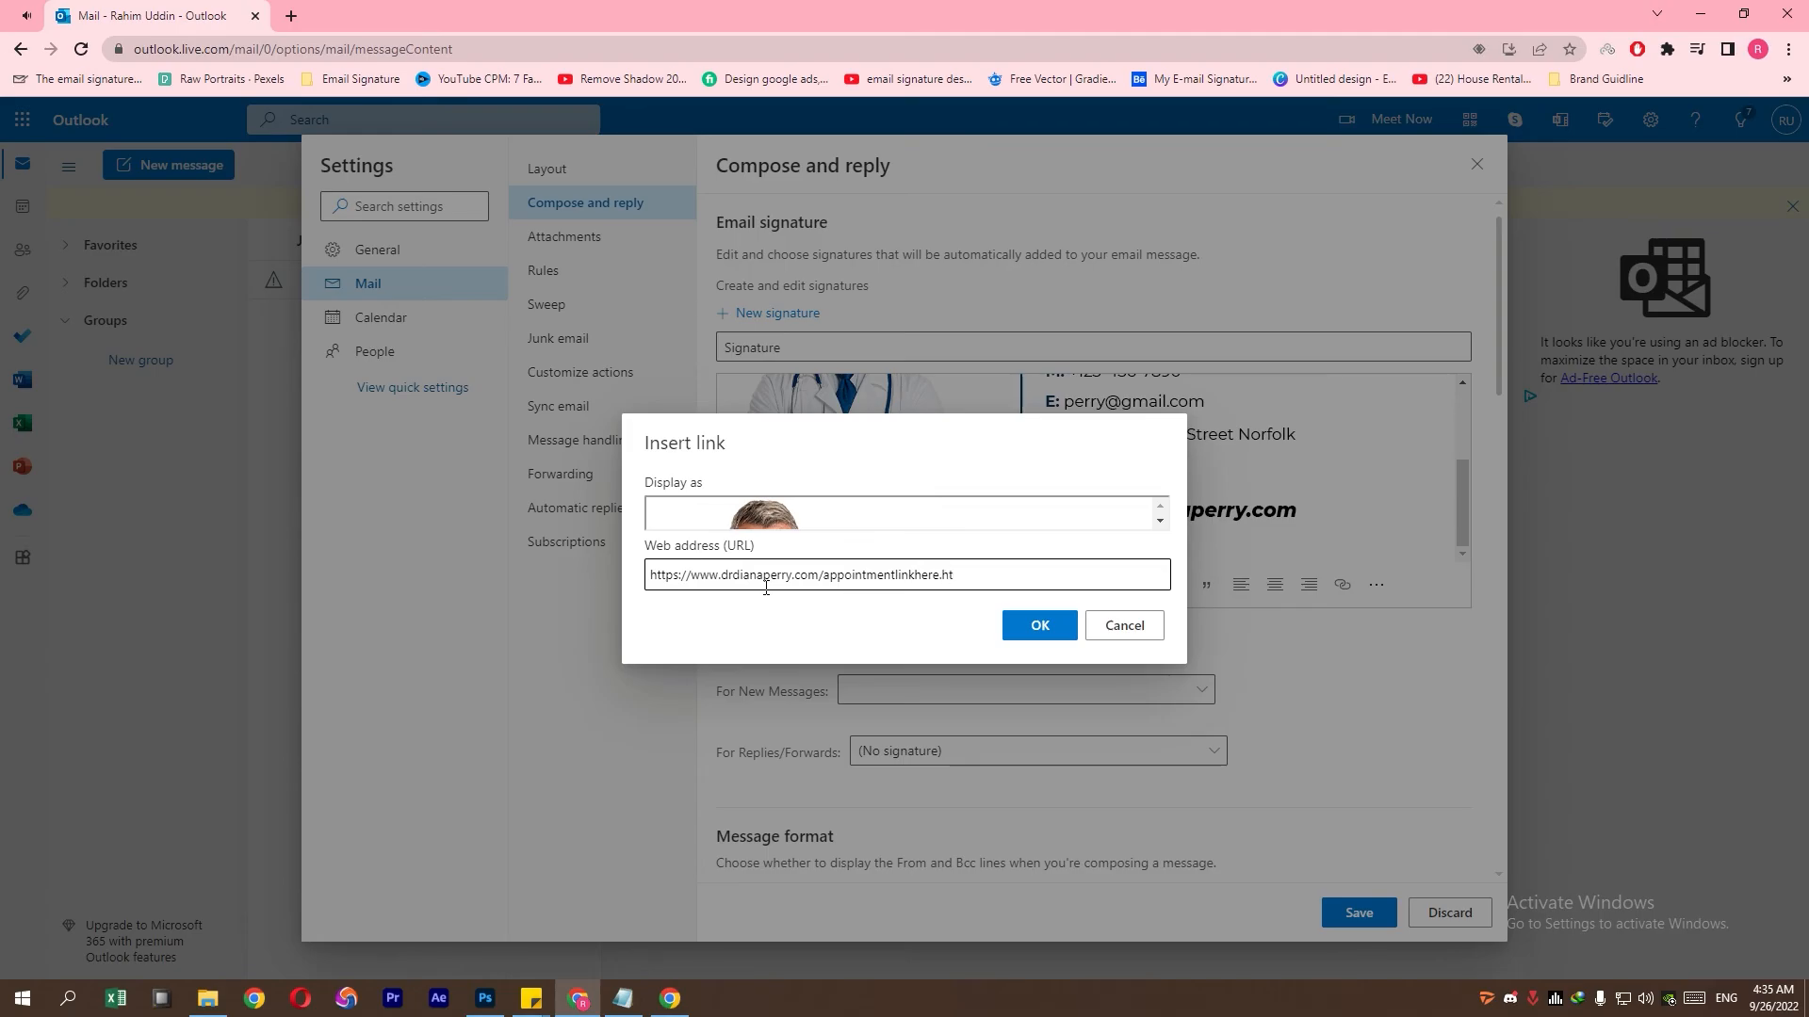
# - Apply the appointment URL as a link on the APPOINTMENT HERE image
pyautogui.click(1043, 626)
pyautogui.click(870, 506)
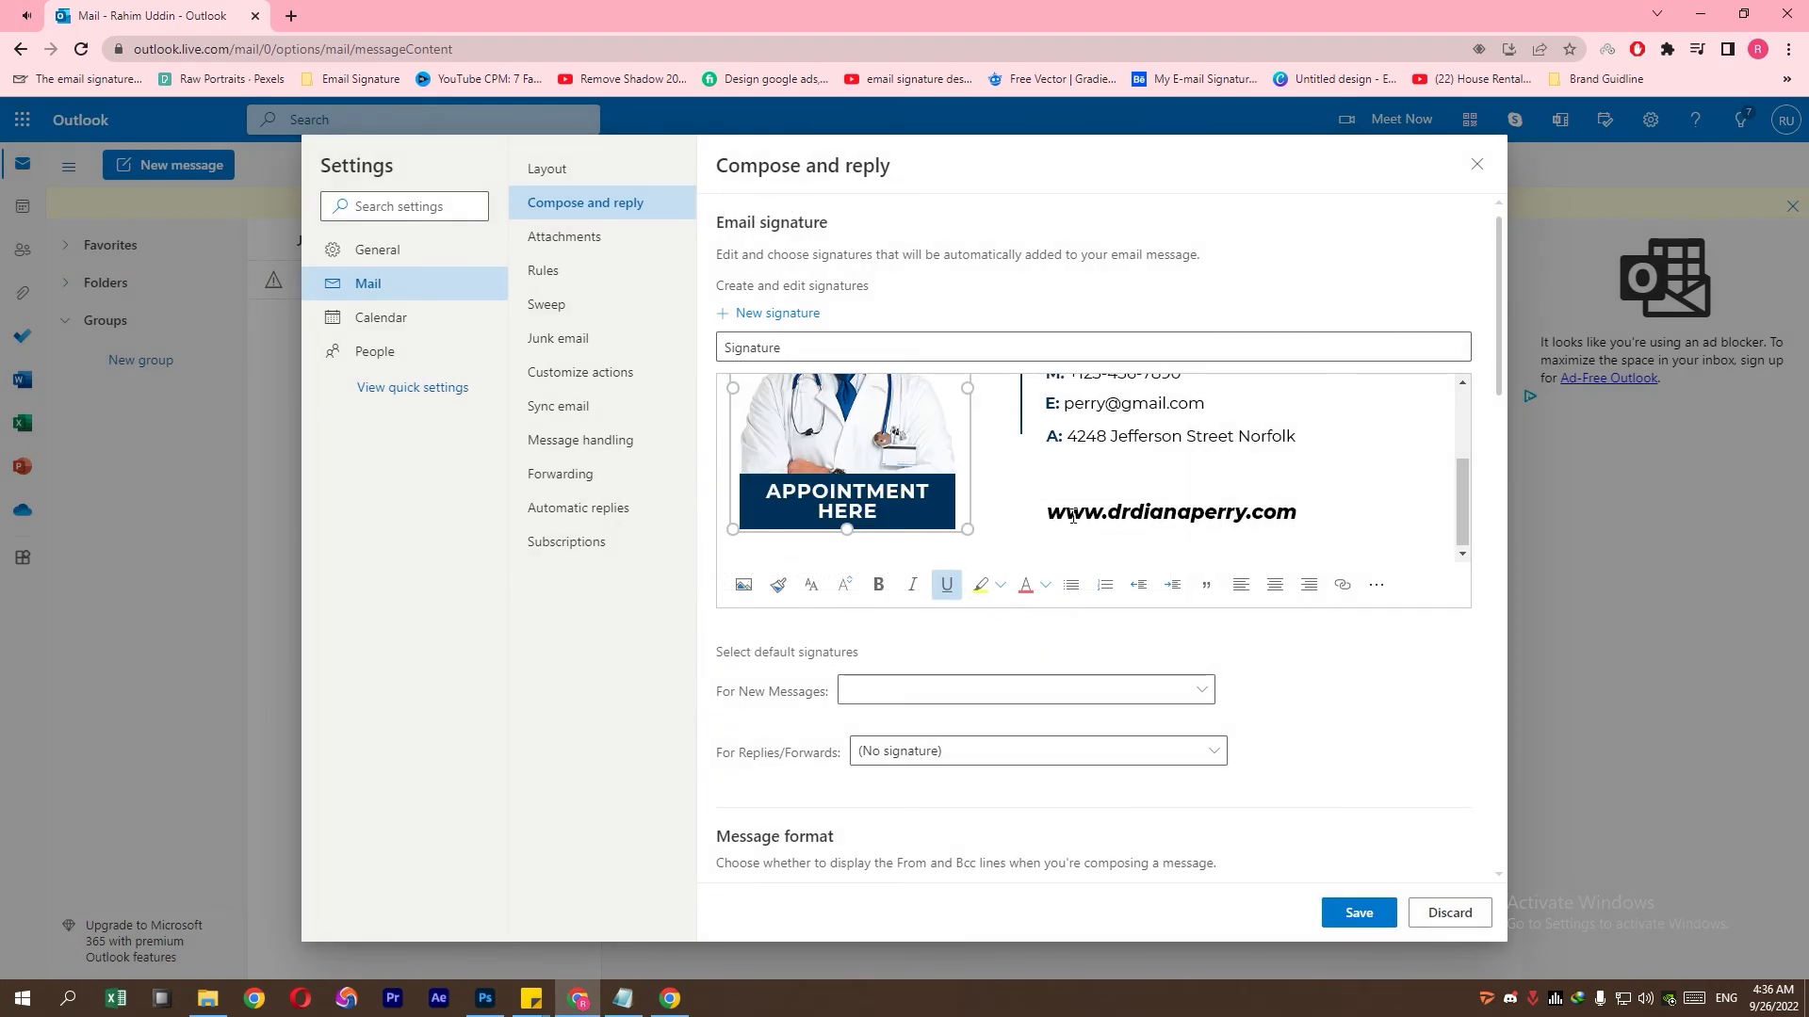
pyautogui.scroll(1, 1135, 536)
pyautogui.scroll(-1, 1143, 537)
# - Check the existing website link and the phone number's tel: link, leaving both unchanged
pyautogui.click(1149, 509)
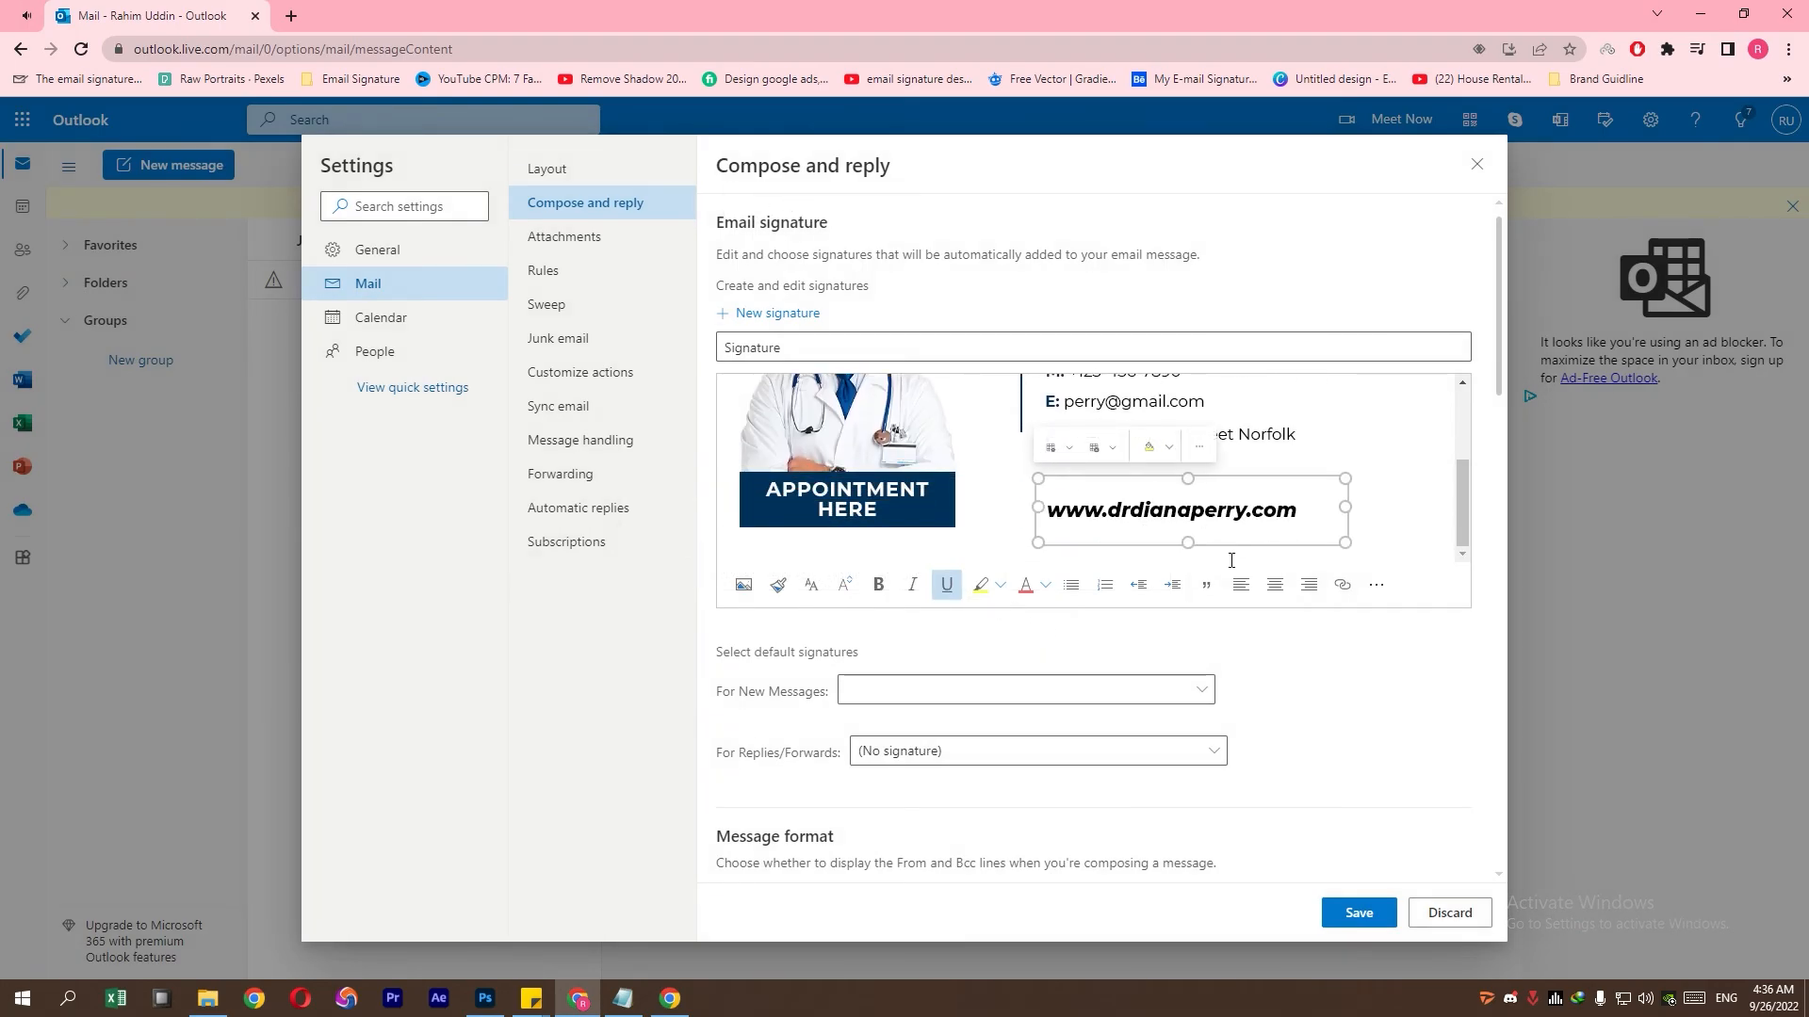
pyautogui.click(1343, 584)
pyautogui.moveTo(867, 586); pyautogui.dragTo(612, 588)
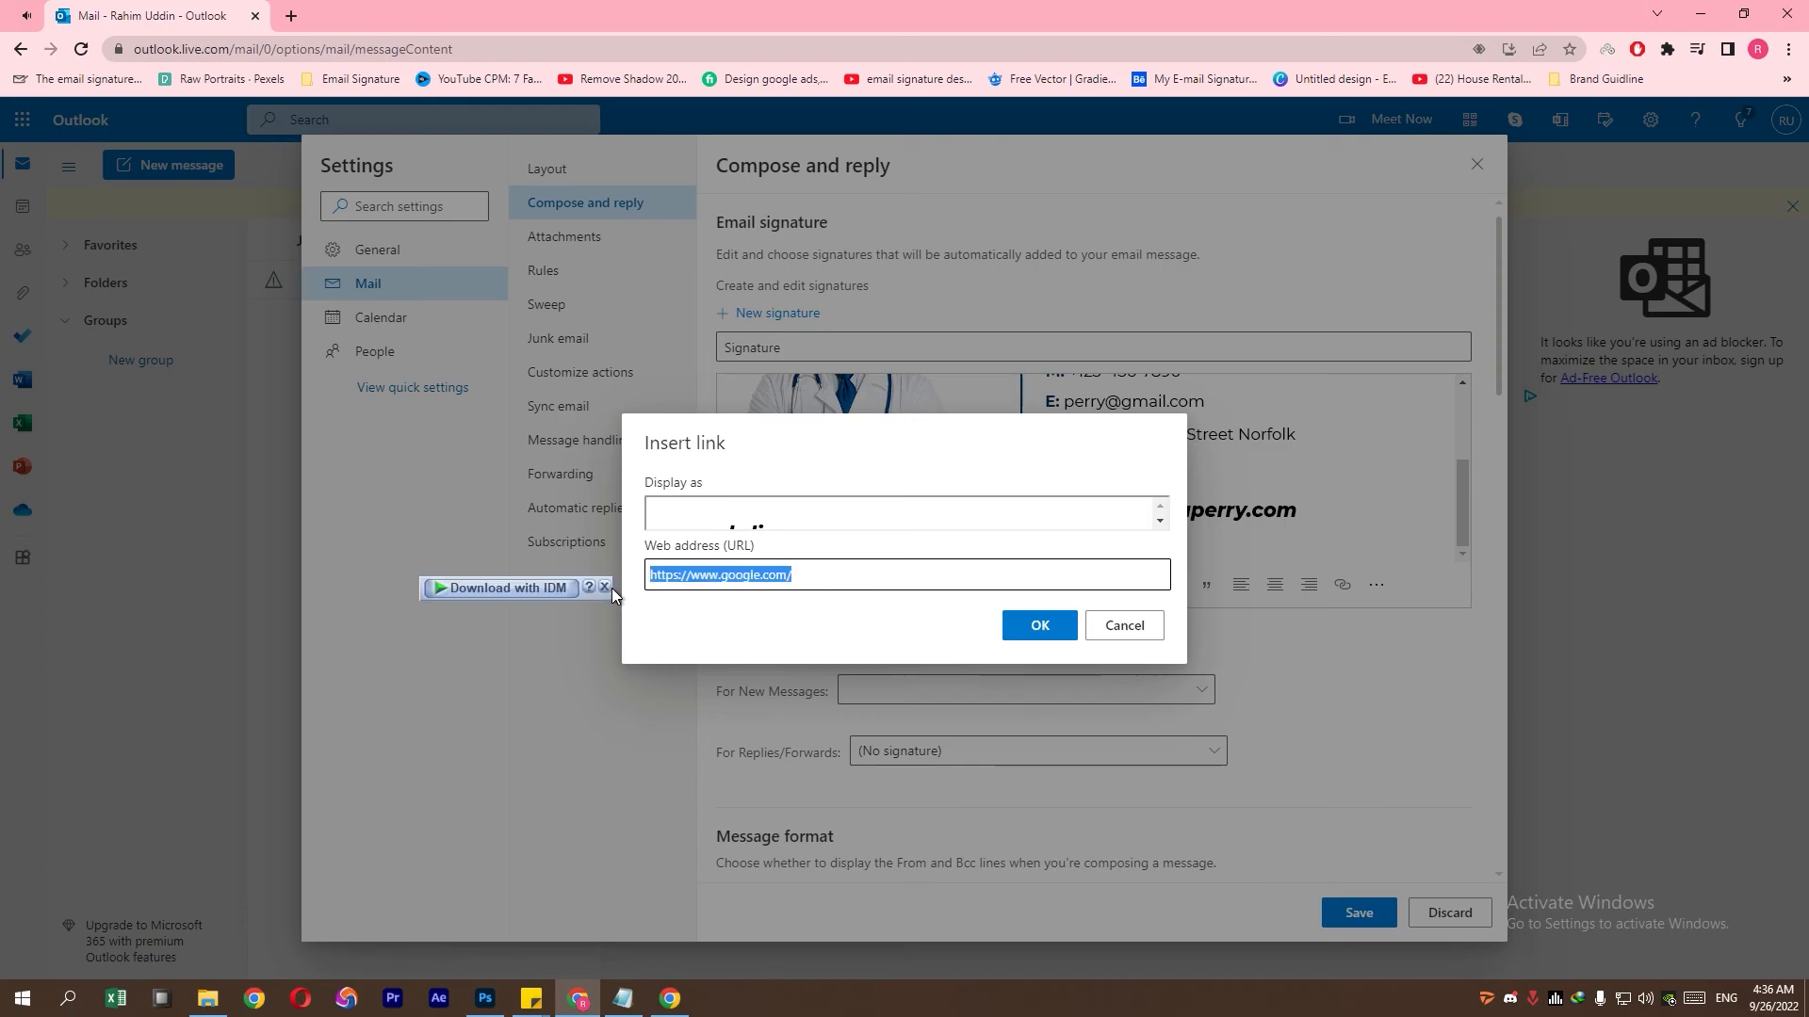
pyautogui.click(1124, 625)
pyautogui.scroll(3, 1108, 436)
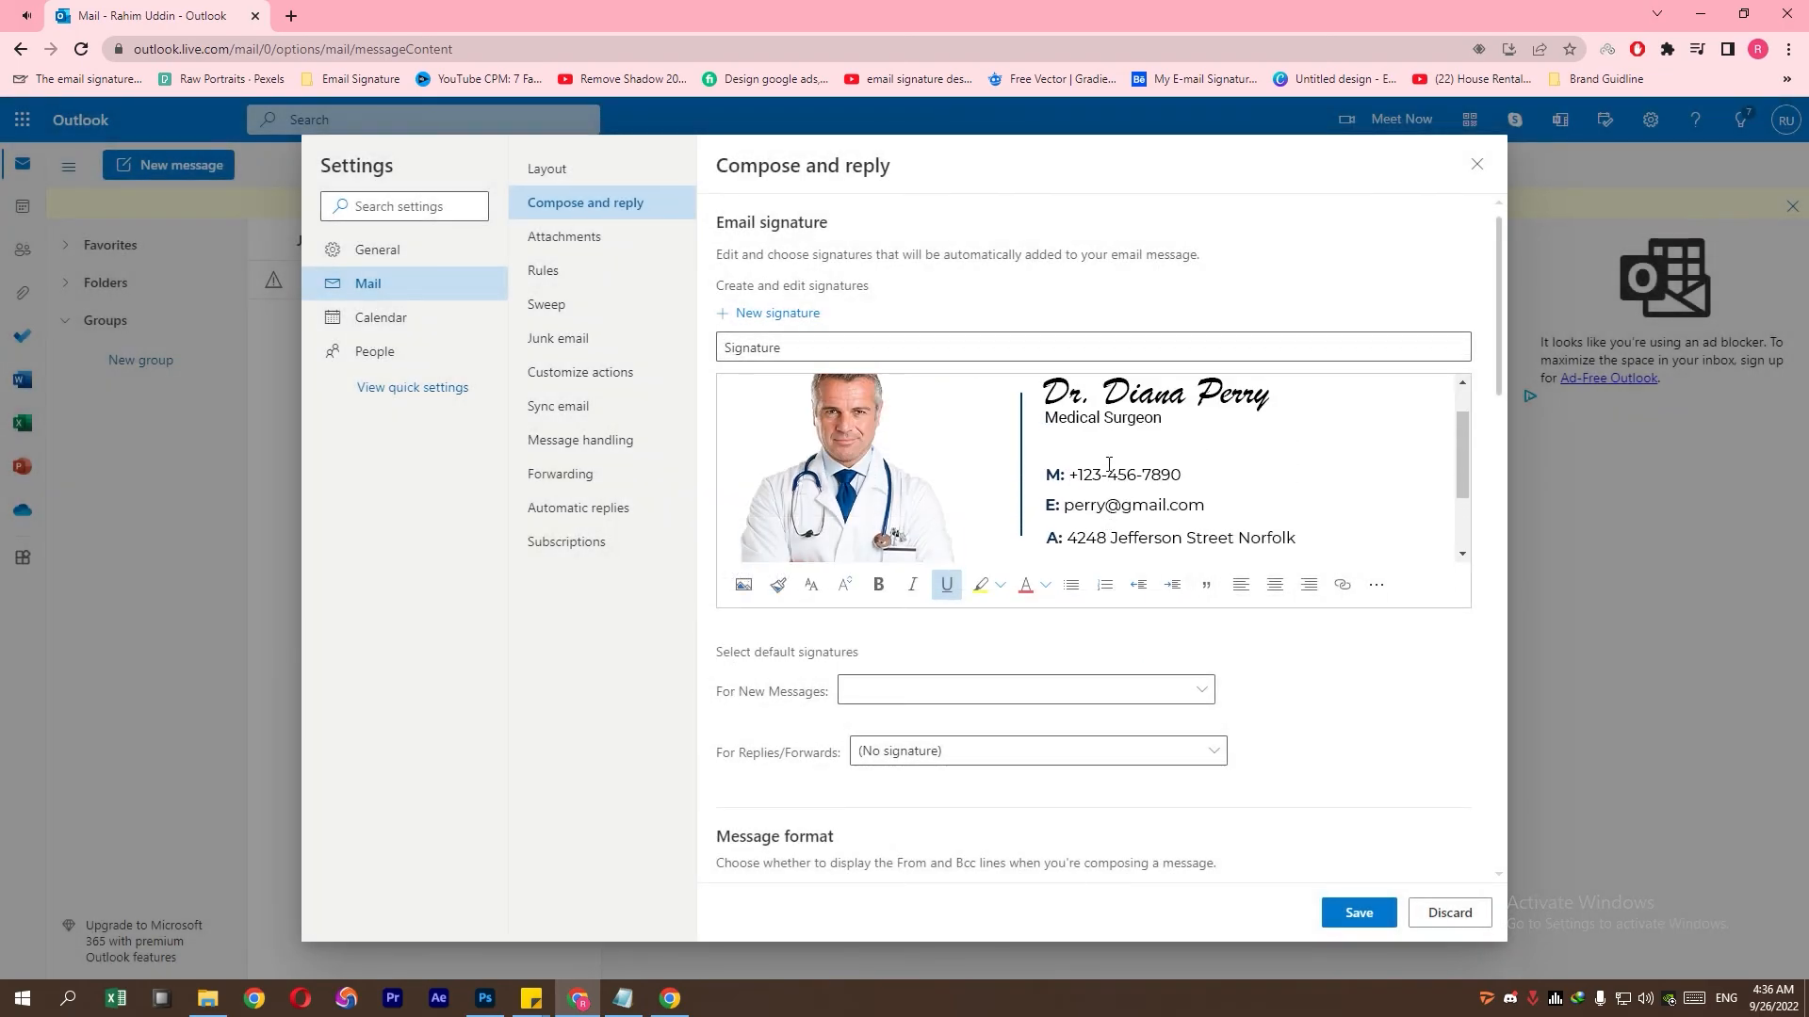
pyautogui.tripleClick(1112, 471)
pyautogui.click(1342, 584)
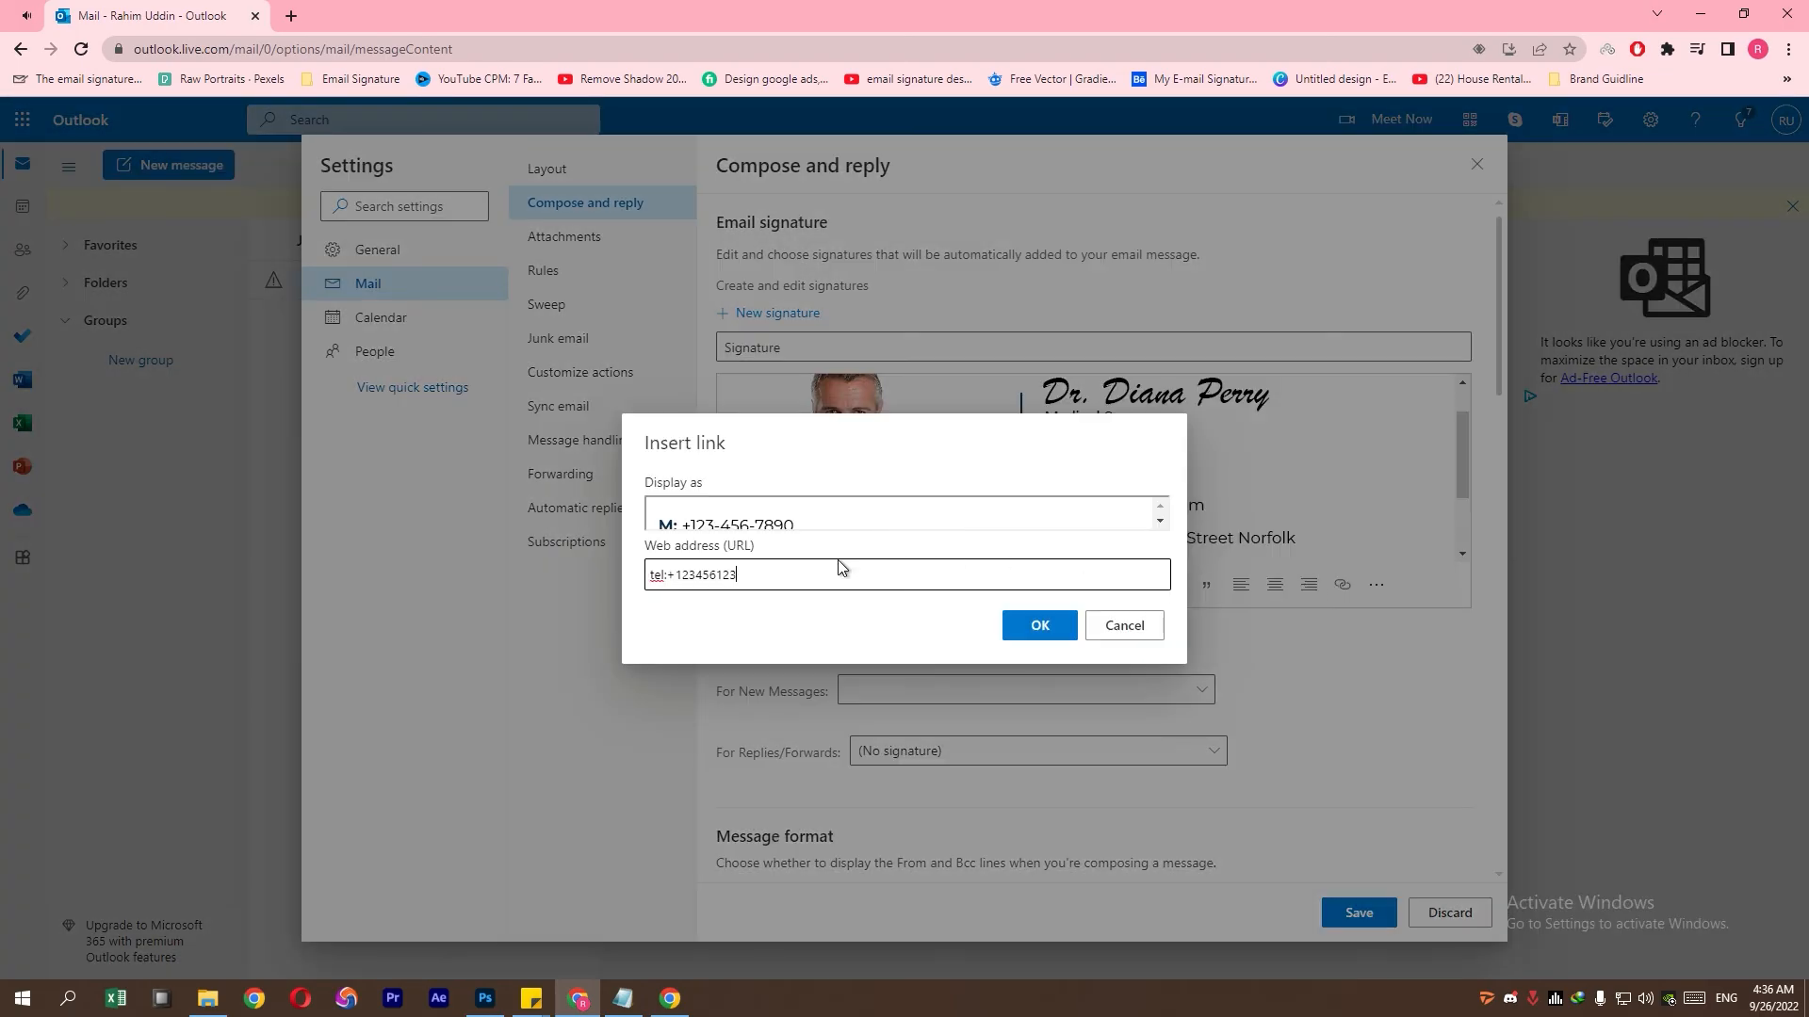
pyautogui.moveTo(840, 572); pyautogui.dragTo(625, 579)
pyautogui.click(1121, 626)
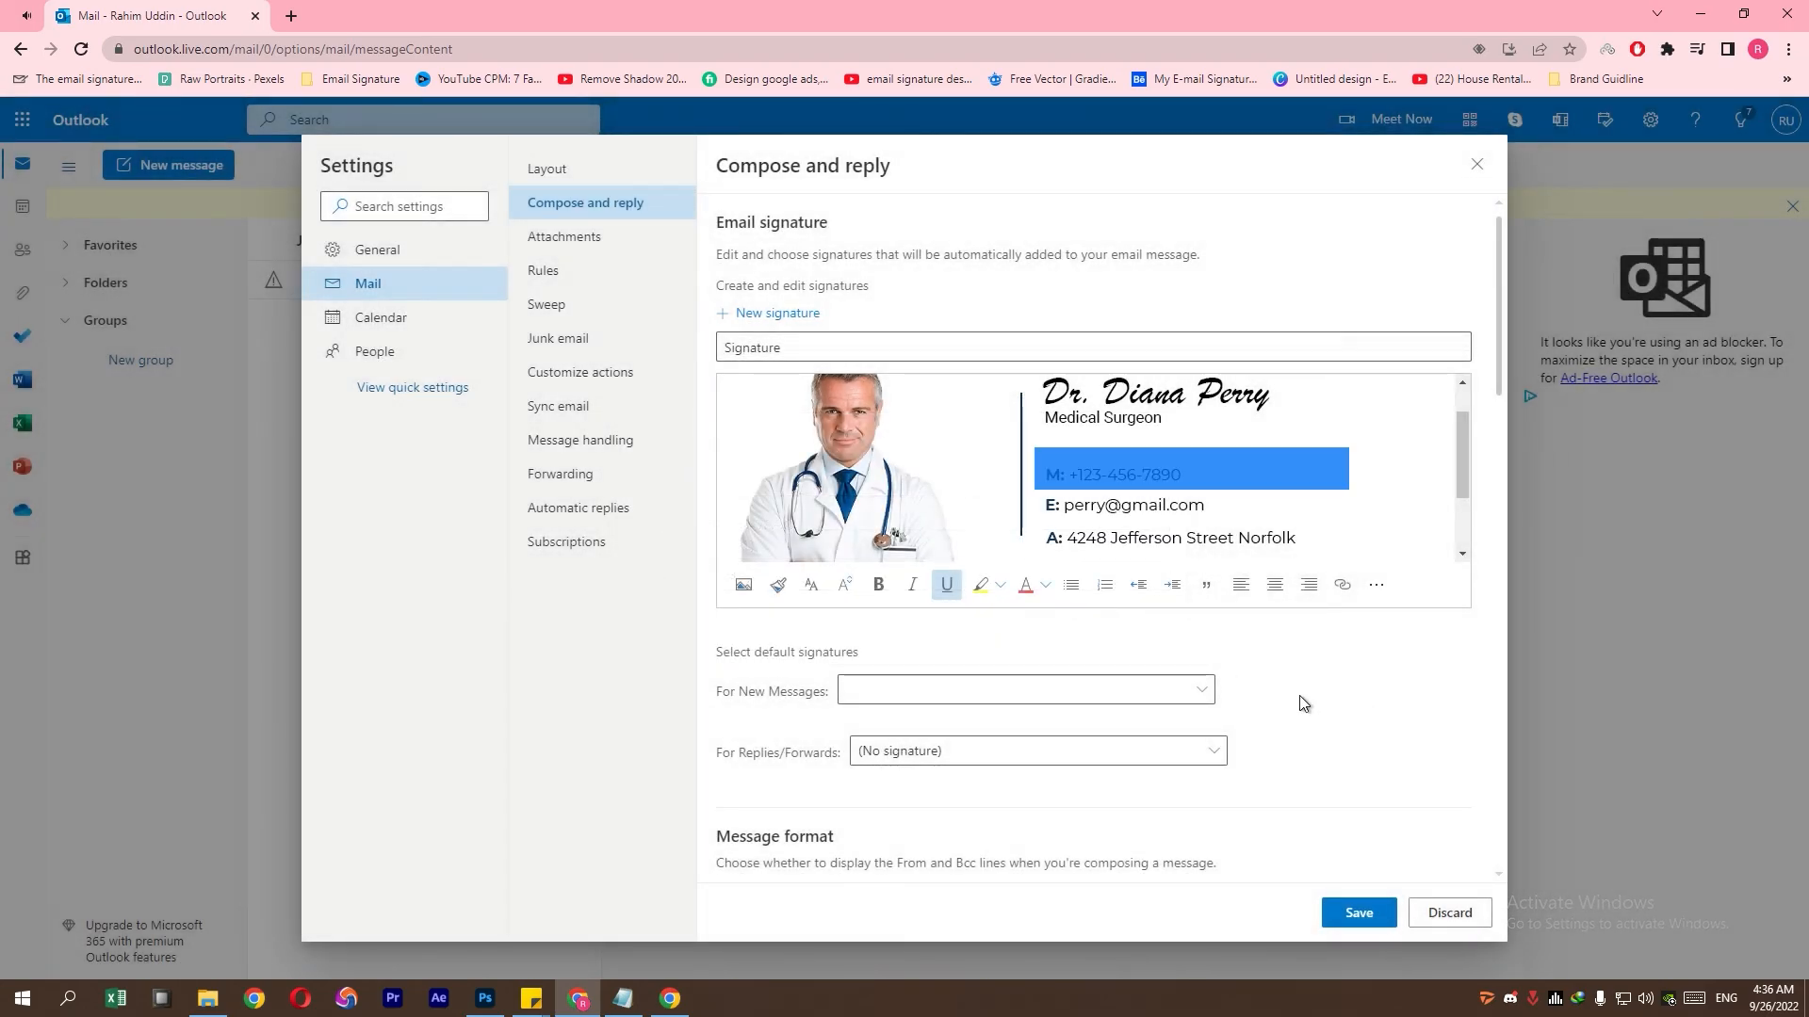
# - Save the signature and make 'Signature' the default for new messages
pyautogui.click(1347, 912)
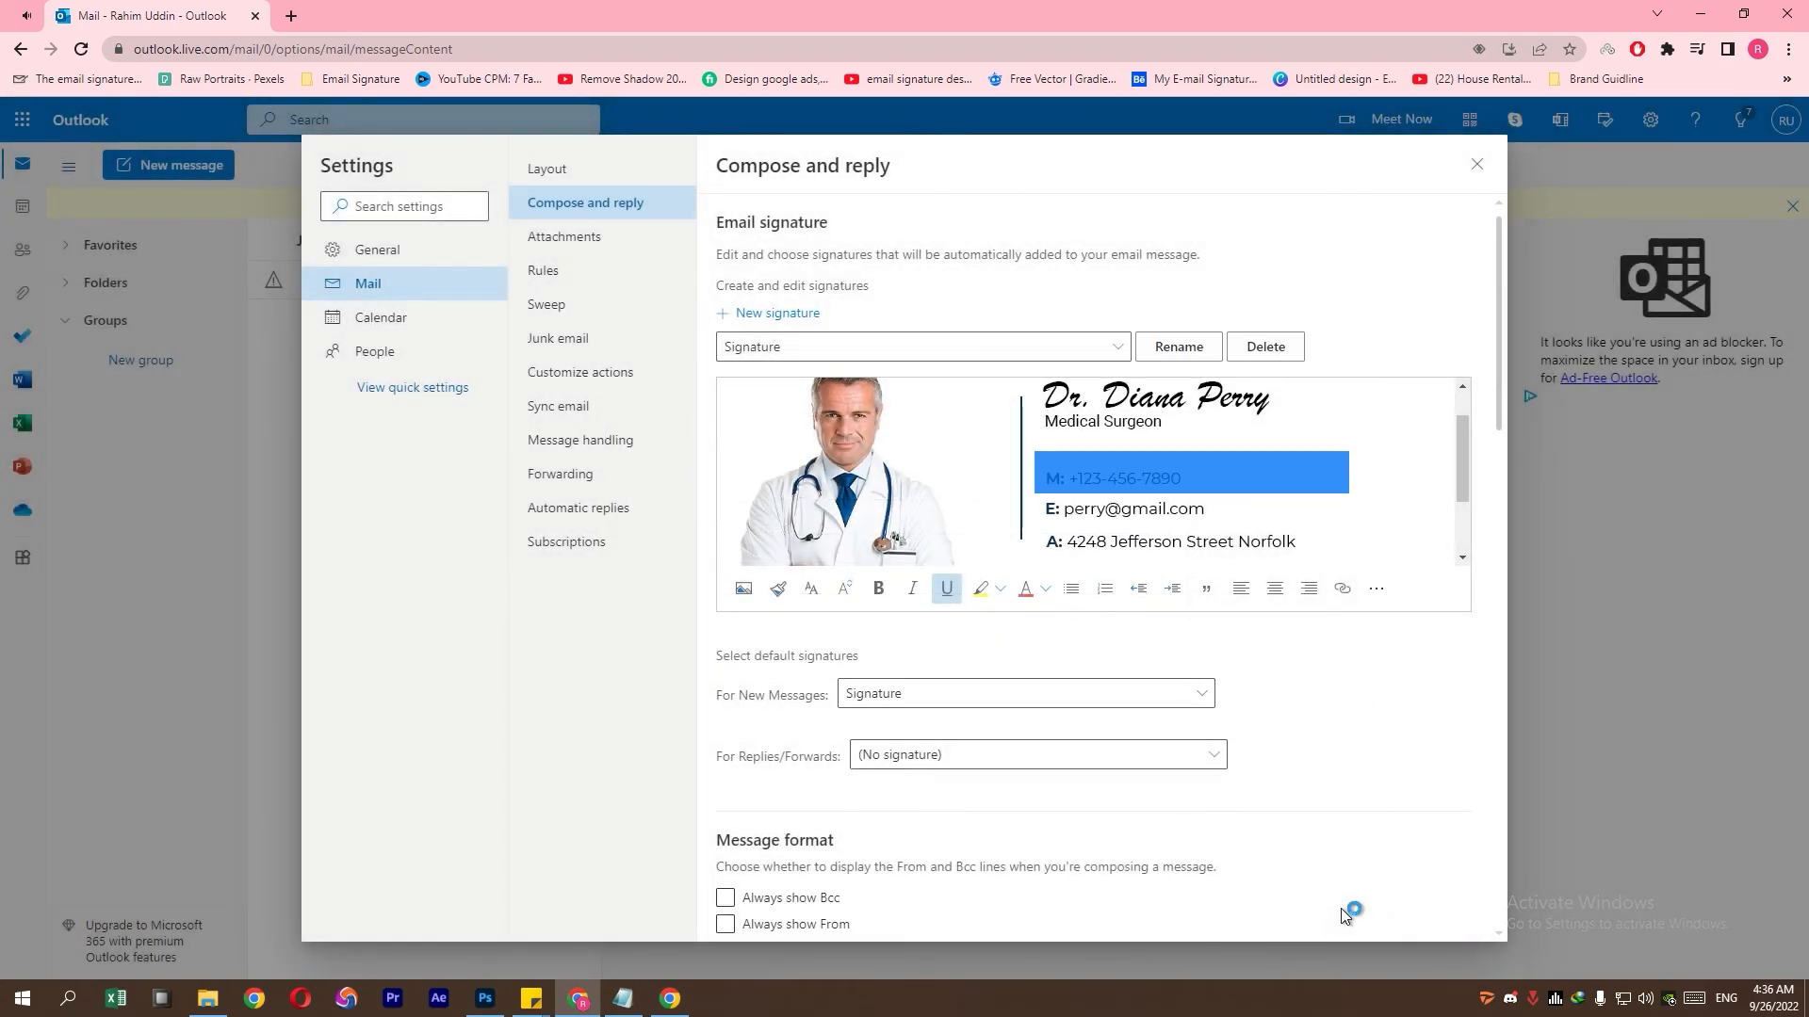
pyautogui.click(1049, 694)
pyautogui.click(962, 758)
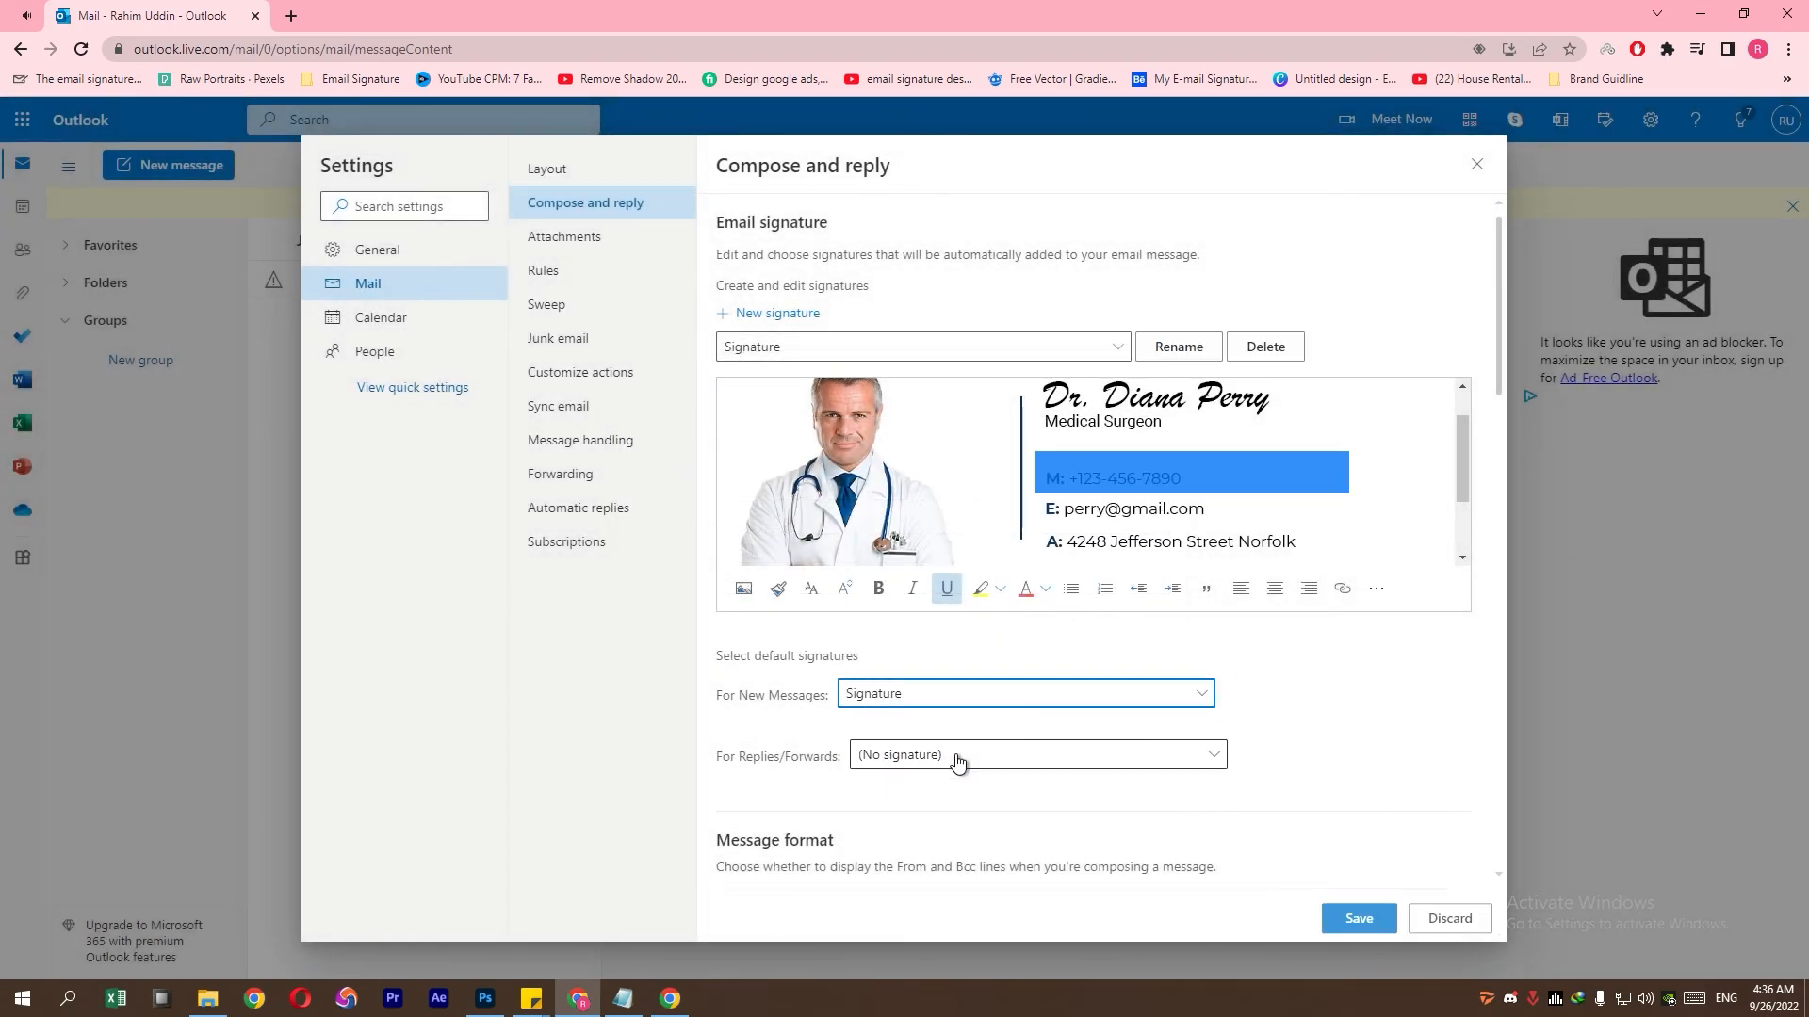
pyautogui.click(1347, 914)
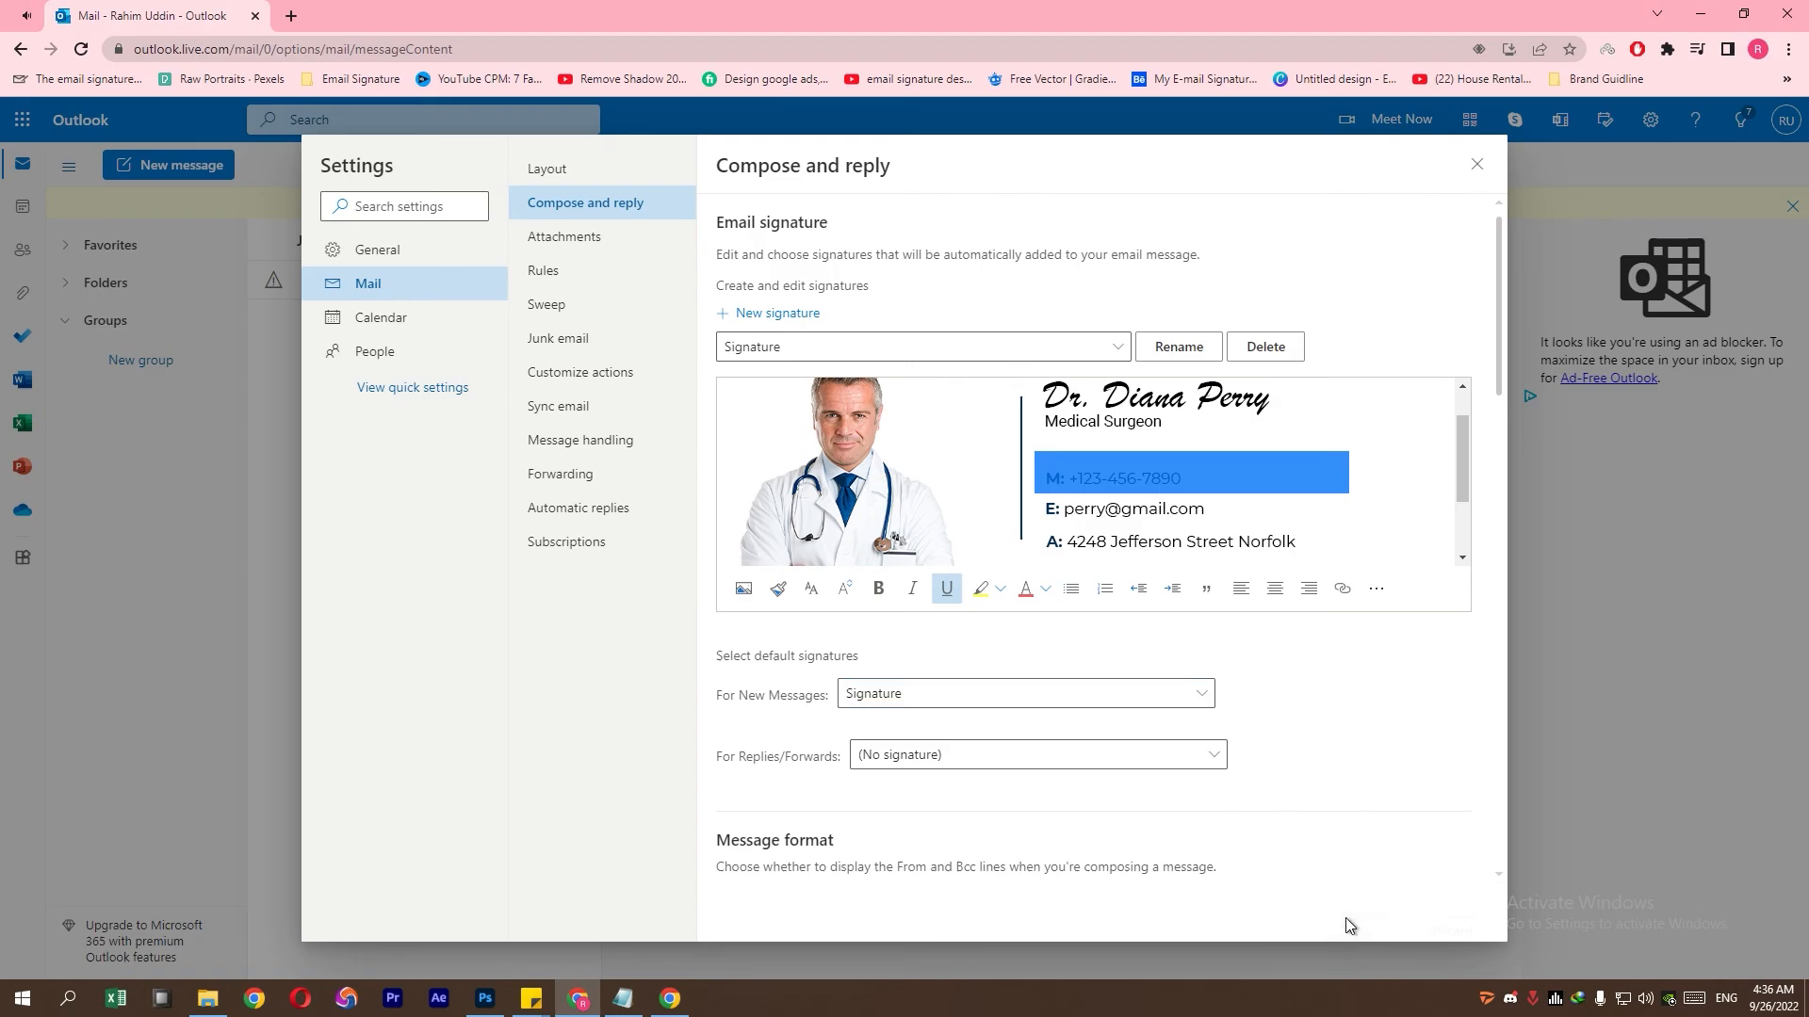
pyautogui.click(1476, 165)
pyautogui.click(193, 168)
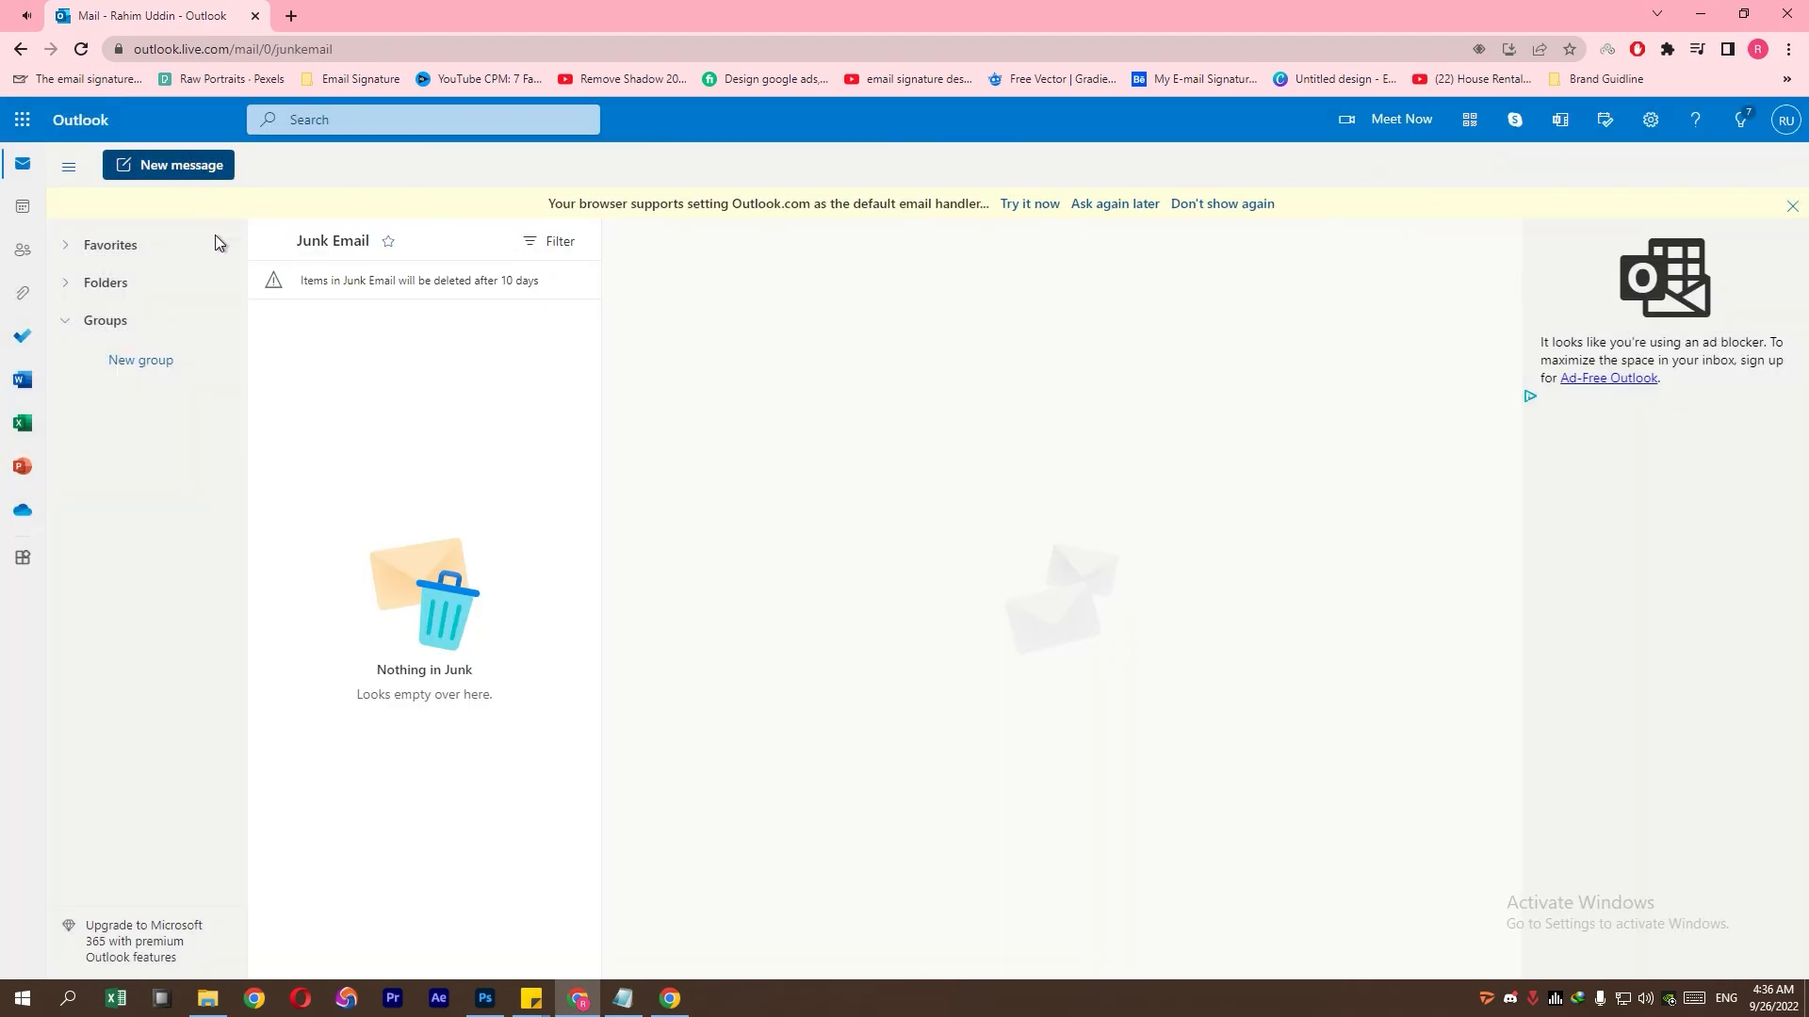
pyautogui.click(833, 635)
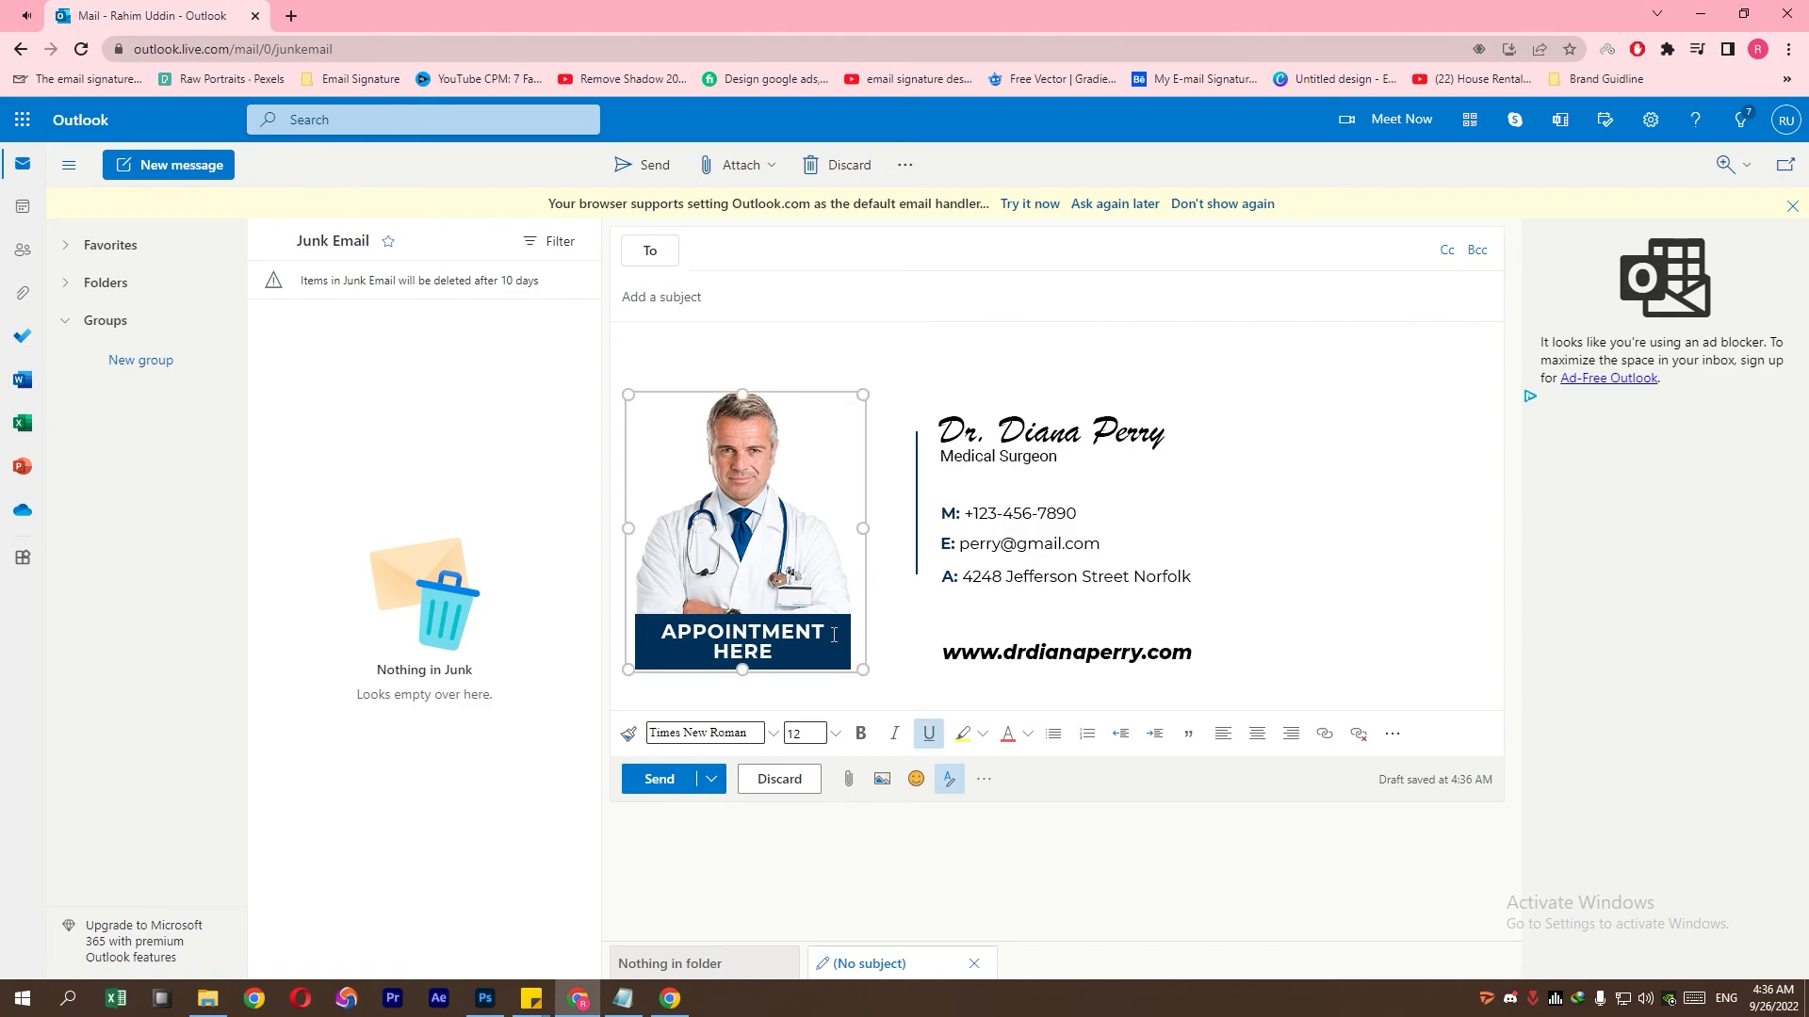
pyautogui.click(1420, 580)
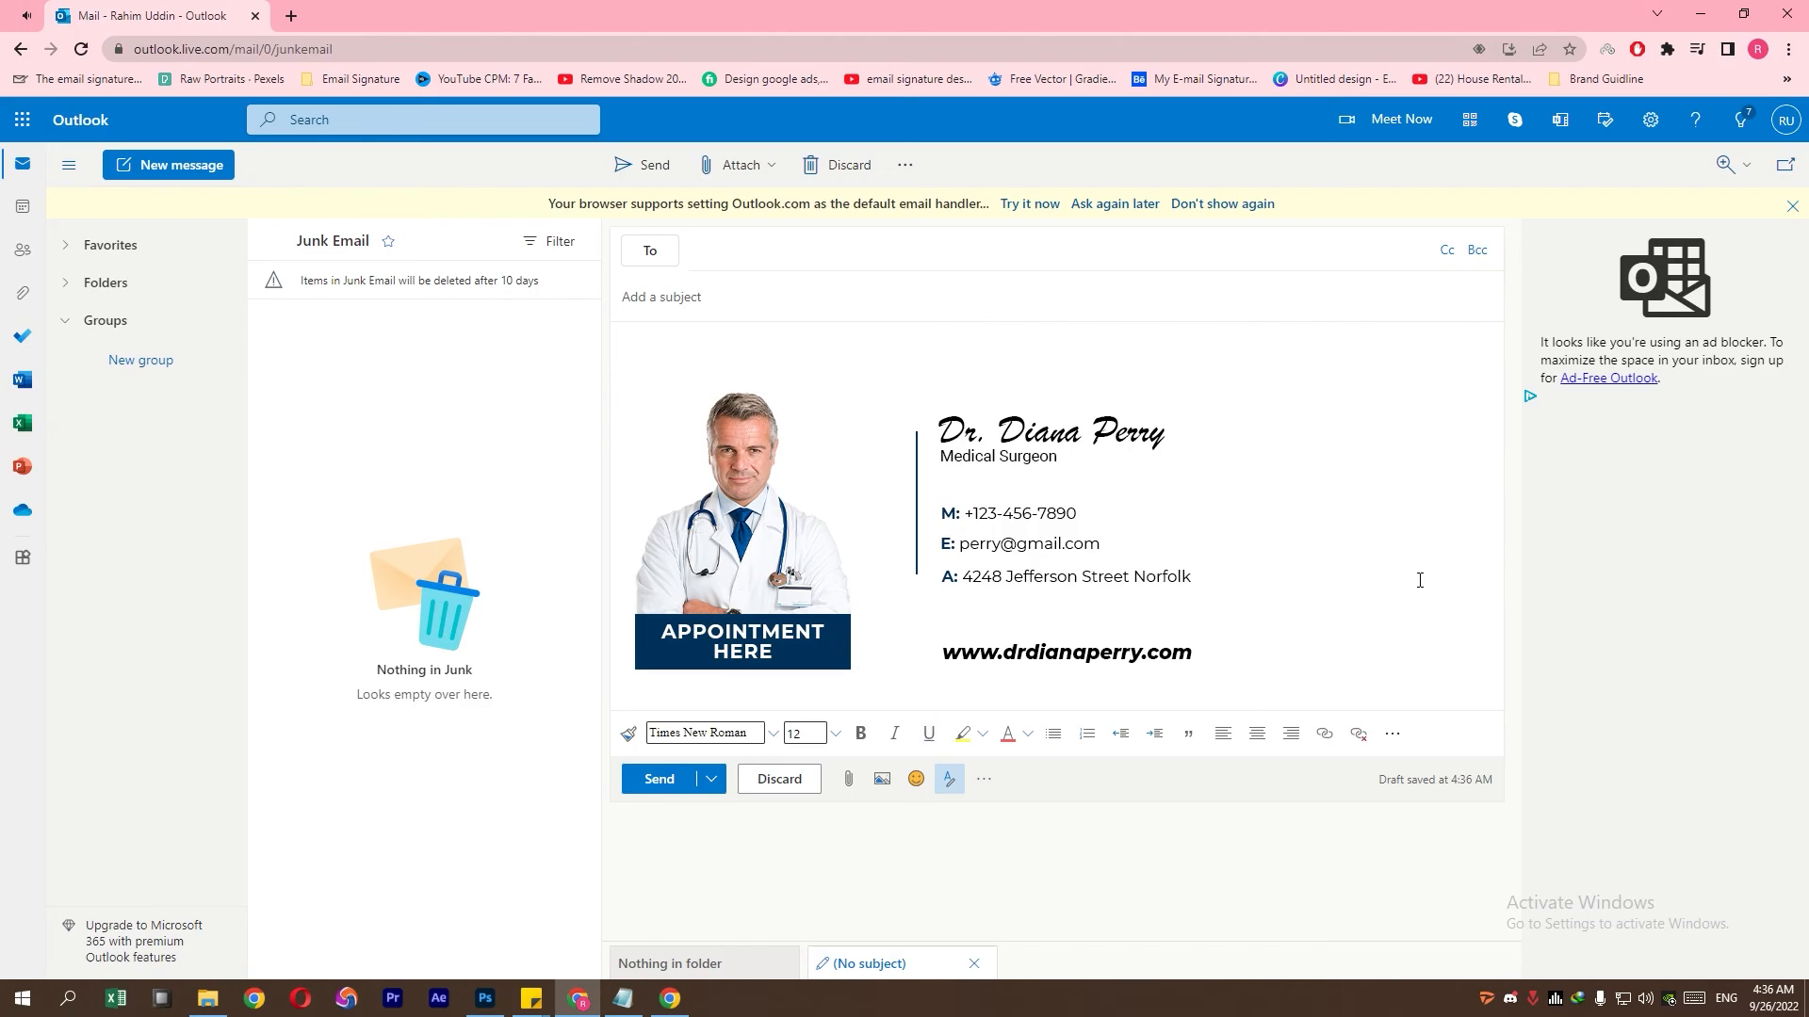